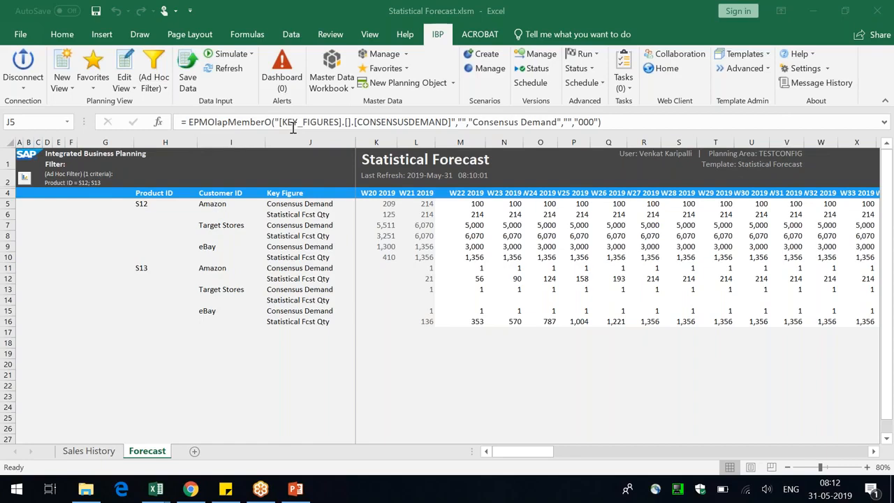
{"action": "left_click", "coordinate": [626, 402]}
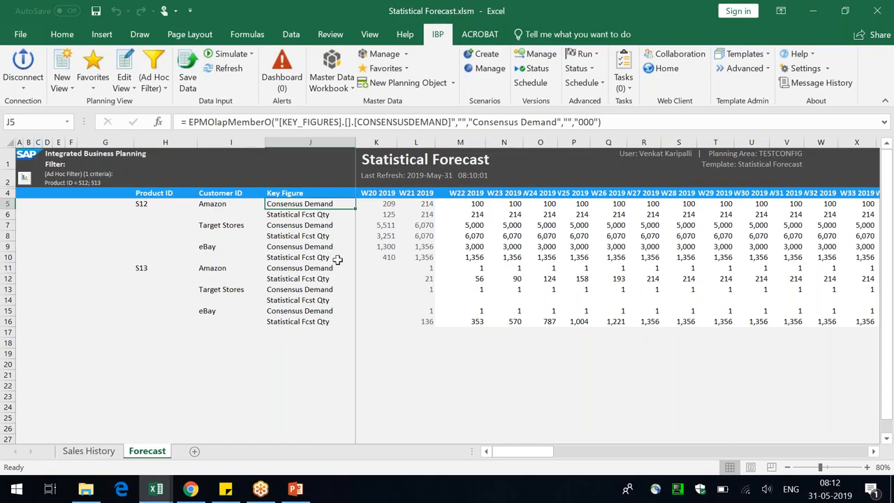
{"action": "left_click", "coordinate": [132, 343]}
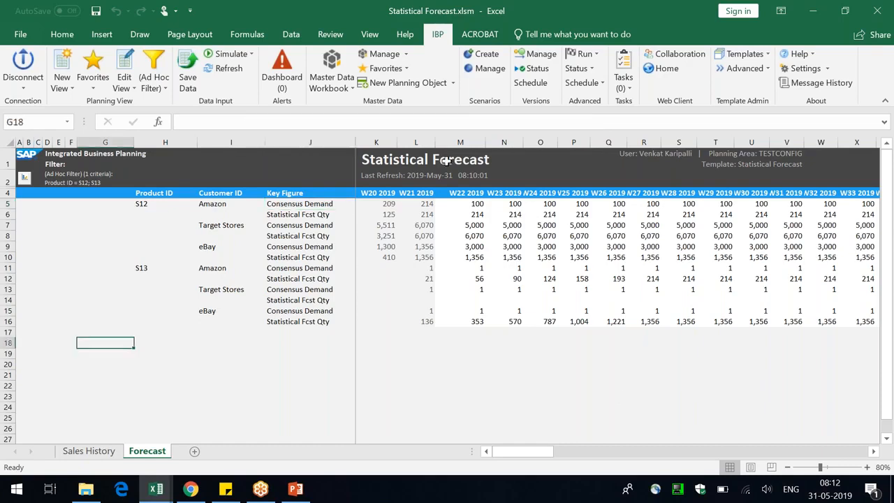
{"action": "left_click", "coordinate": [447, 160]}
{"action": "left_click", "coordinate": [508, 355]}
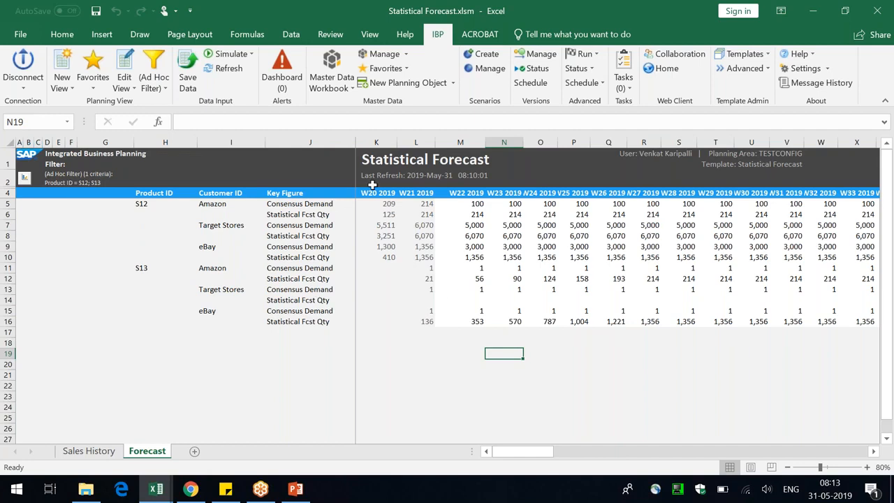
{"action": "left_click", "coordinate": [388, 162]}
{"action": "left_click", "coordinate": [394, 364]}
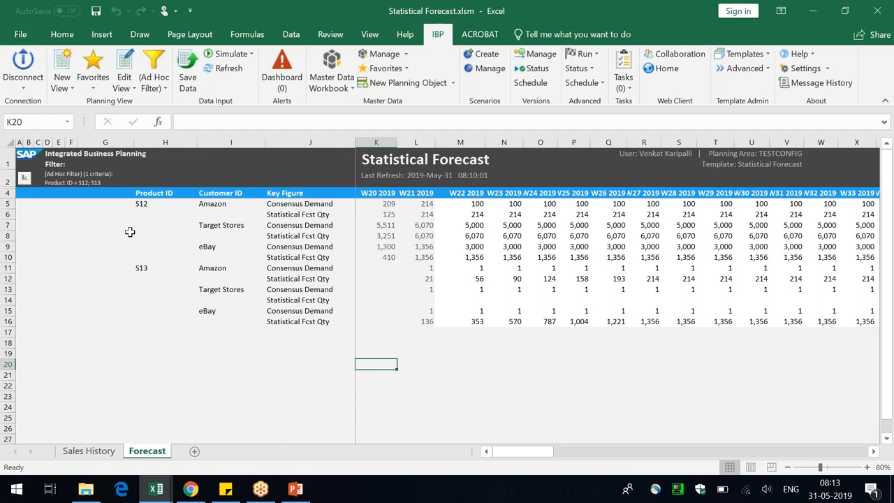
- Show the chart area above the planning data on the Forecast sheet
{"action": "left_click", "coordinate": [26, 179]}
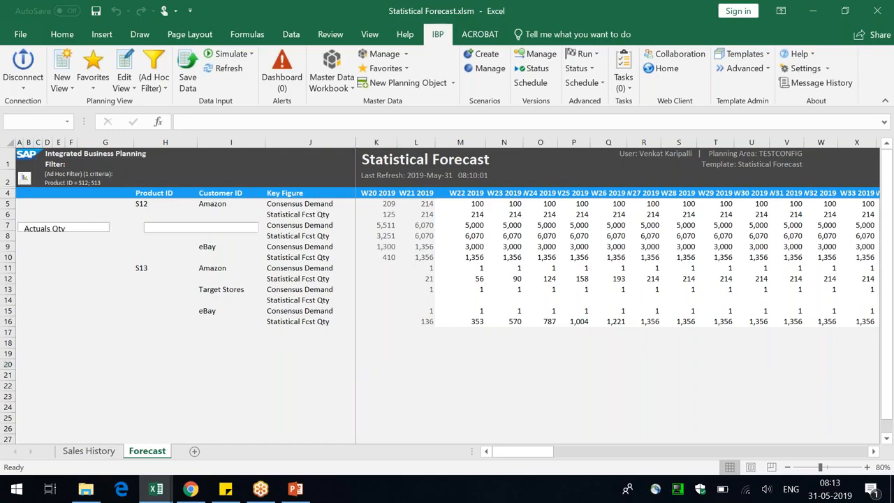
{"action": "left_click", "coordinate": [378, 246]}
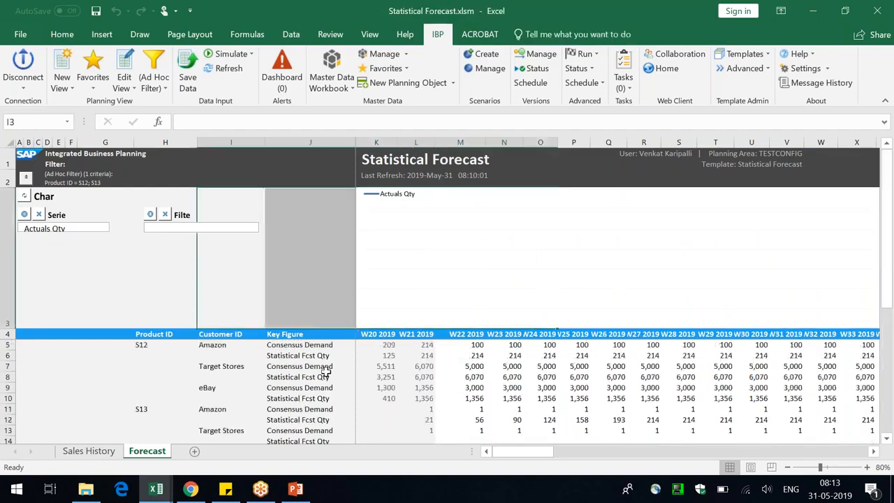
{"action": "left_click", "coordinate": [231, 393]}
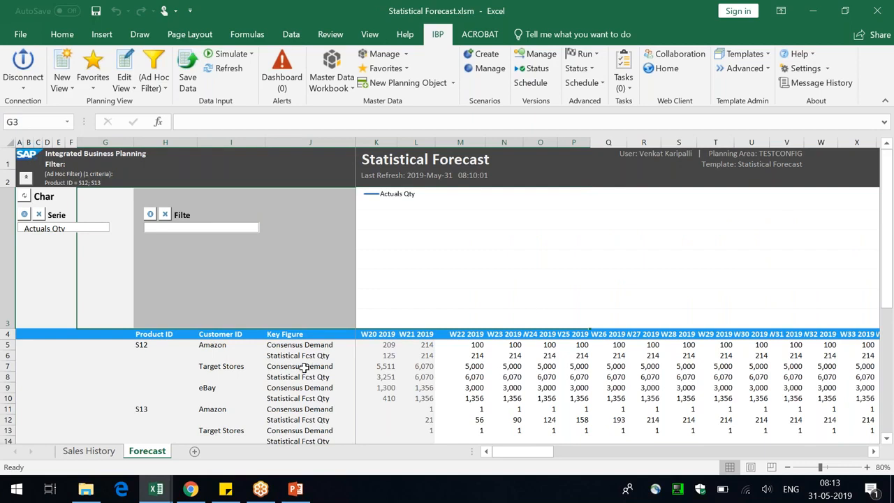
{"action": "left_click", "coordinate": [305, 368]}
{"action": "left_click_drag", "start_coordinate": [110, 344], "coordinate": [580, 397]}
{"action": "left_click", "coordinate": [580, 398]}
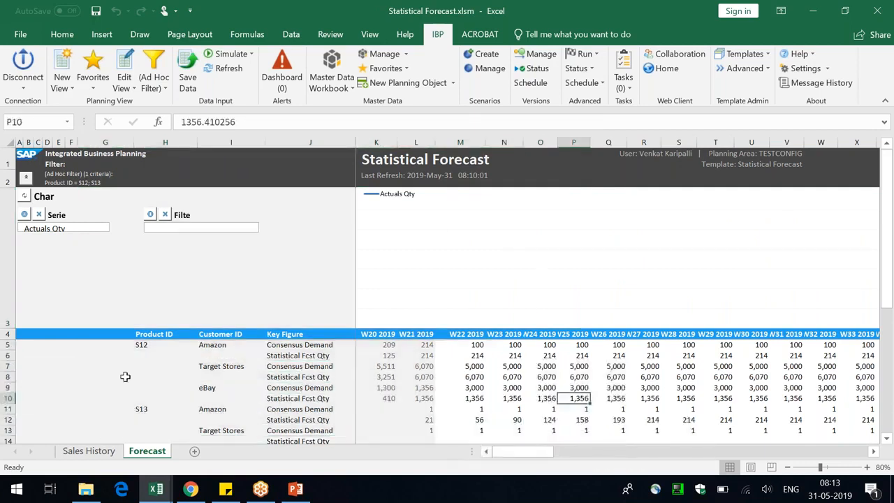
- Examine the Consensus Demand and Statistical Fcst Qty key figures for product S12 across the Amazon, Target Stores and eBay customers
{"action": "left_click", "coordinate": [284, 355]}
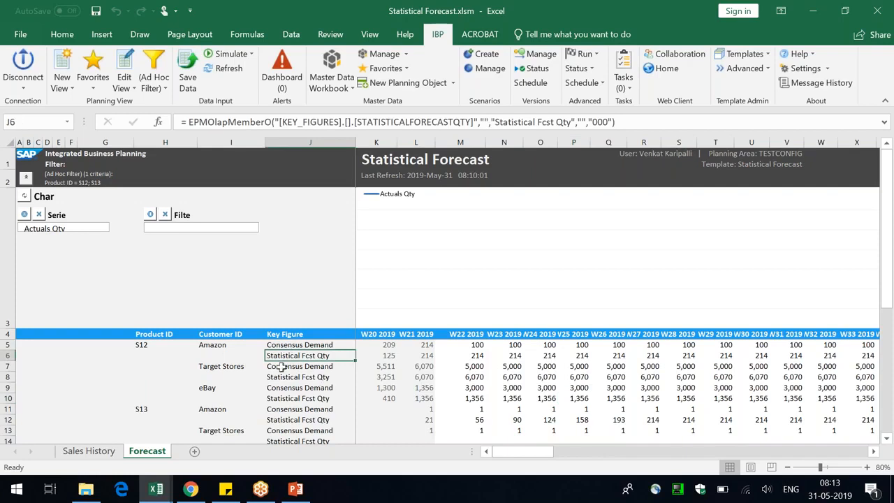
{"action": "left_click", "coordinate": [294, 345]}
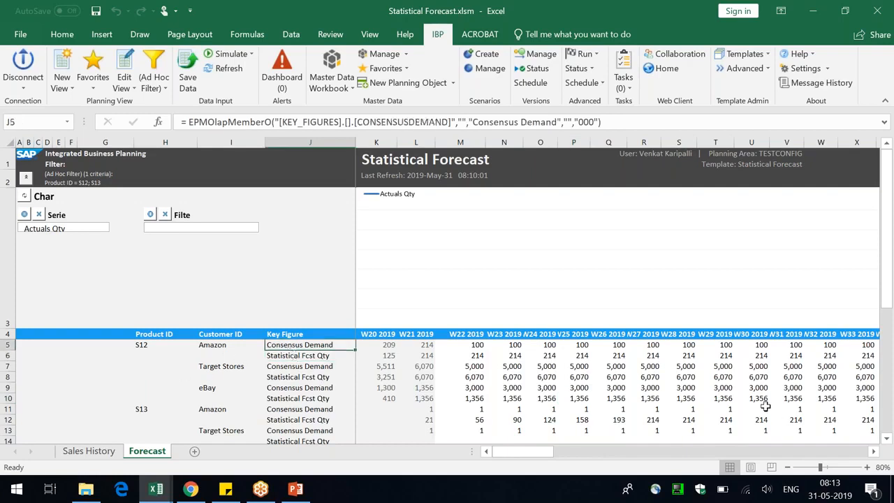
{"action": "left_click", "coordinate": [344, 356]}
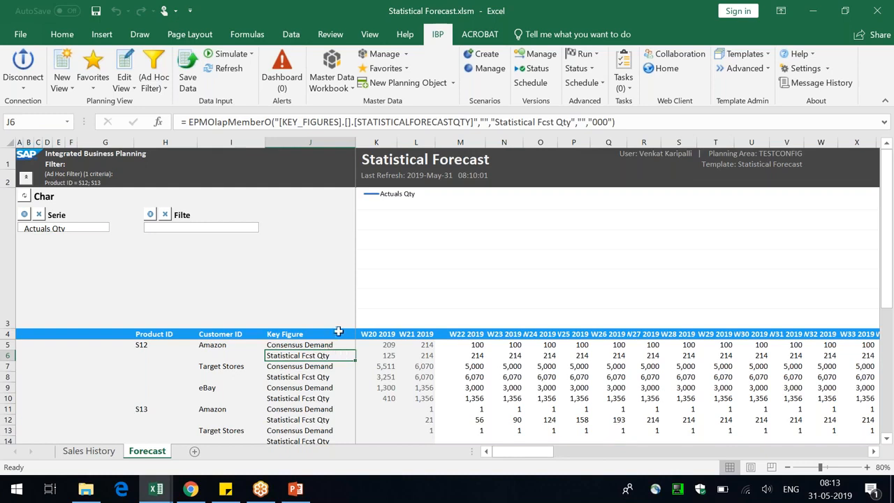
{"action": "left_click", "coordinate": [339, 344]}
{"action": "left_click", "coordinate": [335, 357]}
{"action": "left_click", "coordinate": [144, 344]}
{"action": "left_click", "coordinate": [235, 345]}
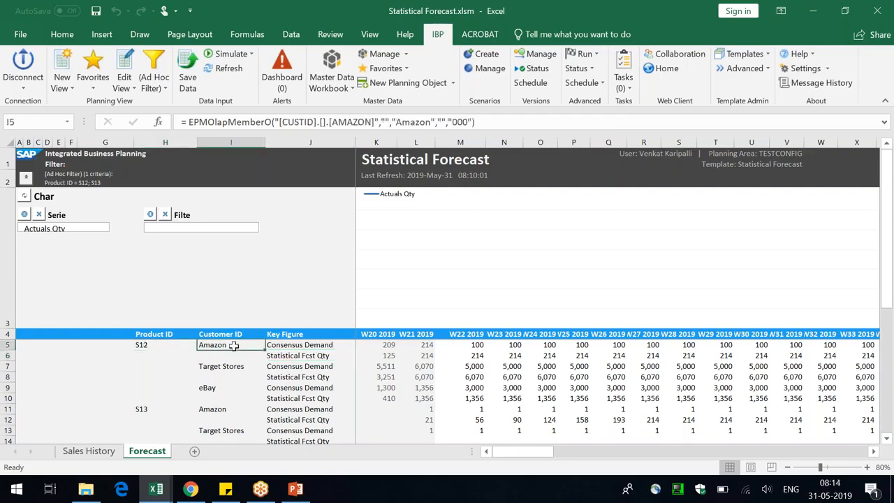
{"action": "left_click", "coordinate": [152, 347]}
{"action": "left_click", "coordinate": [211, 352]}
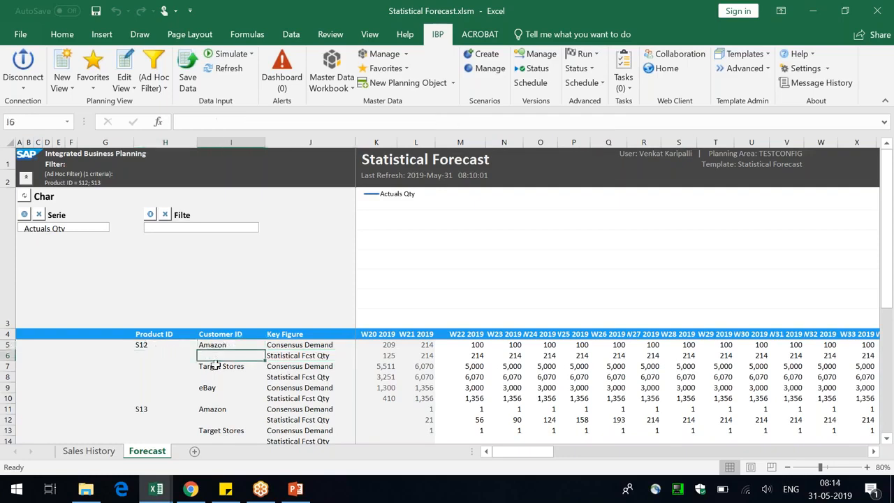
{"action": "left_click", "coordinate": [213, 366]}
{"action": "left_click", "coordinate": [223, 386]}
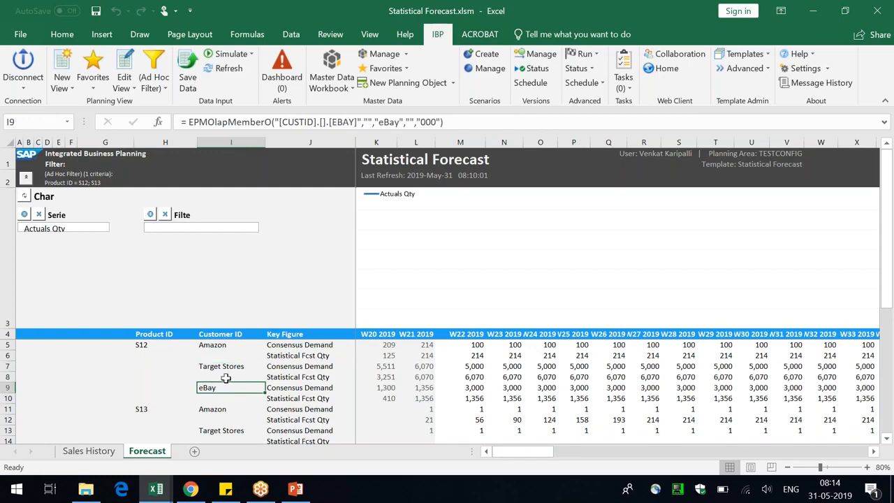
- Replace the charted Actuals Qty series with Consensus Demand and filter the chart to the Amazon customer
{"action": "left_click", "coordinate": [319, 345]}
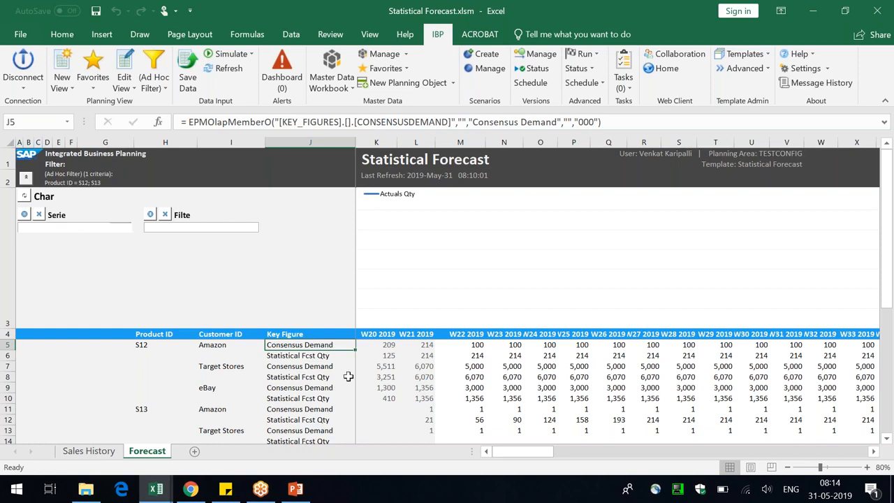
{"action": "left_click", "coordinate": [24, 214]}
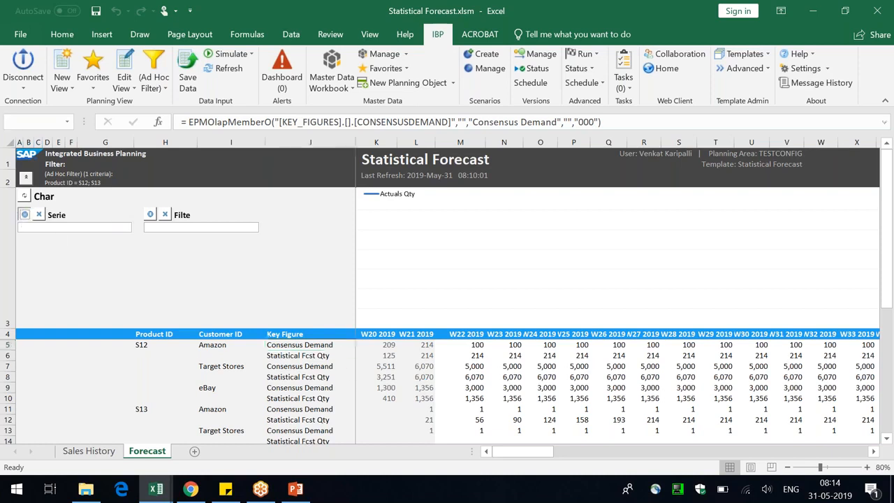
{"action": "left_click", "coordinate": [216, 347]}
{"action": "left_click", "coordinate": [150, 214]}
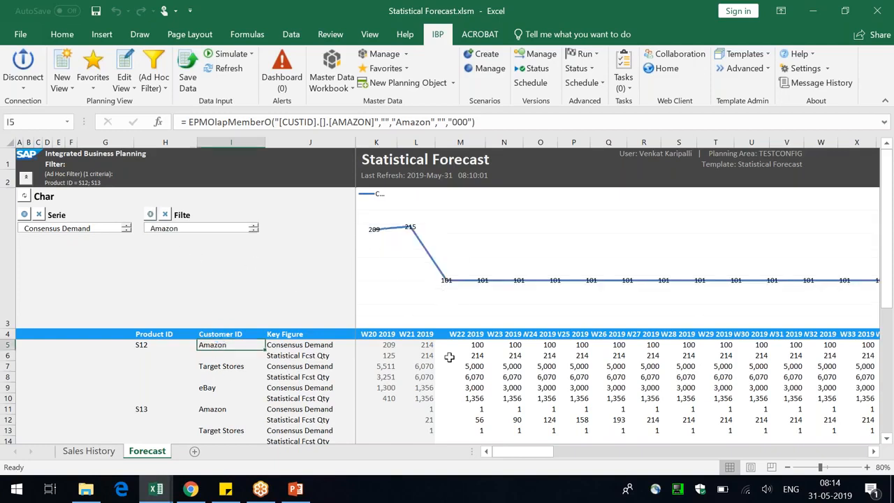
- Compare the line chart's W20 and W21 2019 data points and the W22 2019 table value with Amazon's Consensus Demand
{"action": "left_click", "coordinate": [388, 350]}
{"action": "left_click", "coordinate": [372, 229]}
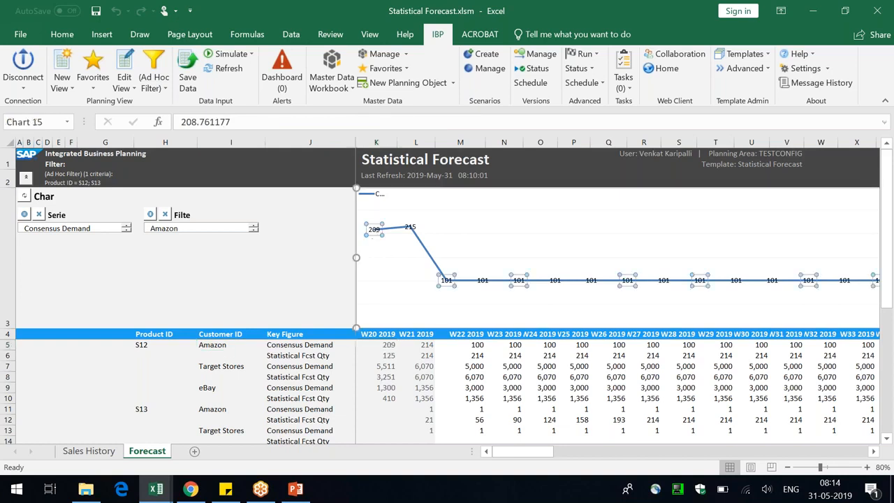
{"action": "left_click", "coordinate": [410, 227]}
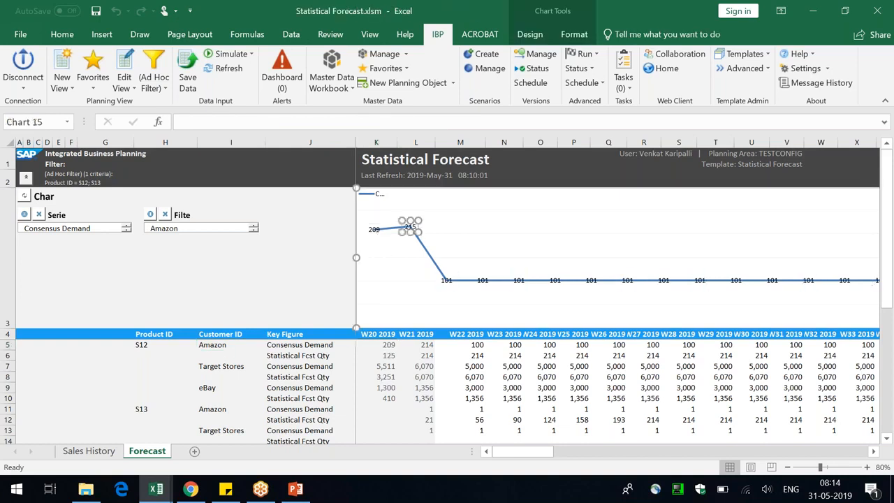
{"action": "left_click", "coordinate": [472, 345]}
{"action": "key", "text": "Right"}
- Change the Consensus Demand line chart to a Clustered Column chart
{"action": "left_click", "coordinate": [533, 268]}
{"action": "right_click", "coordinate": [496, 246]}
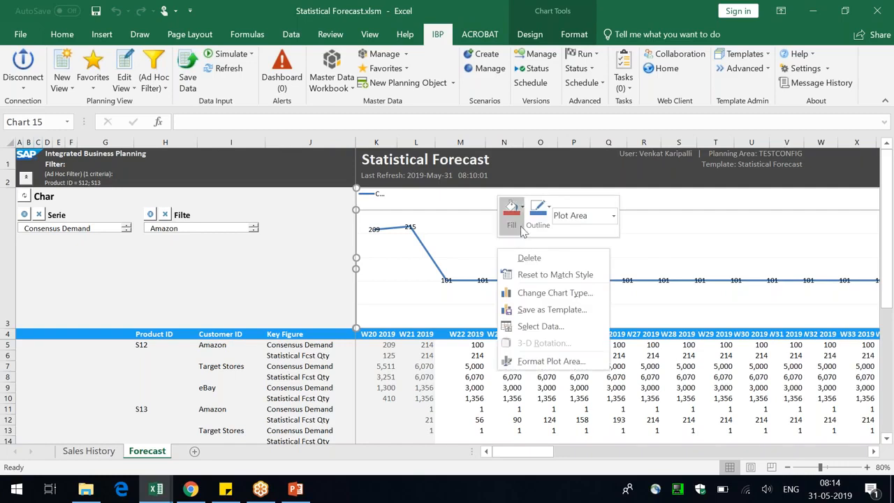
{"action": "left_click", "coordinate": [548, 293]}
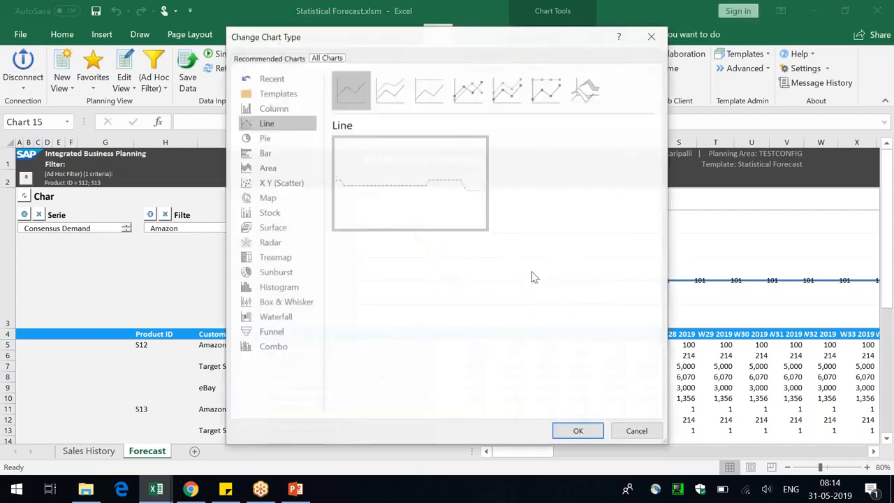
{"action": "left_click", "coordinate": [274, 109]}
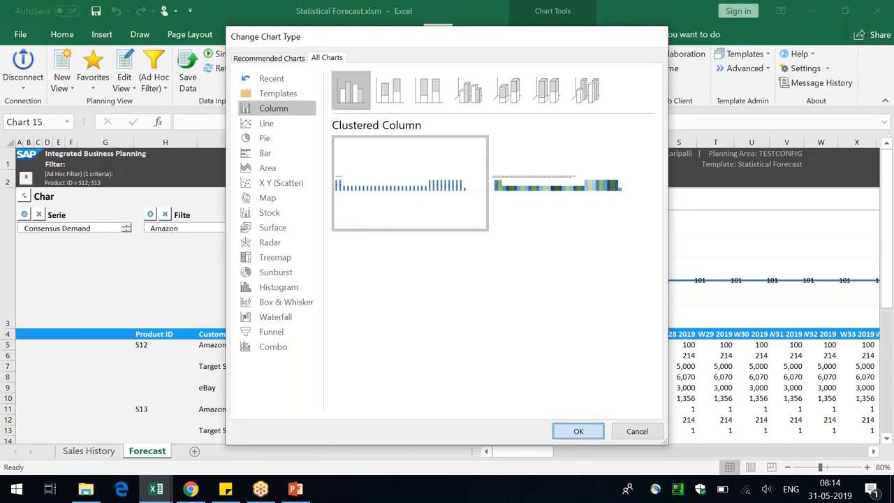
{"action": "left_click", "coordinate": [578, 431]}
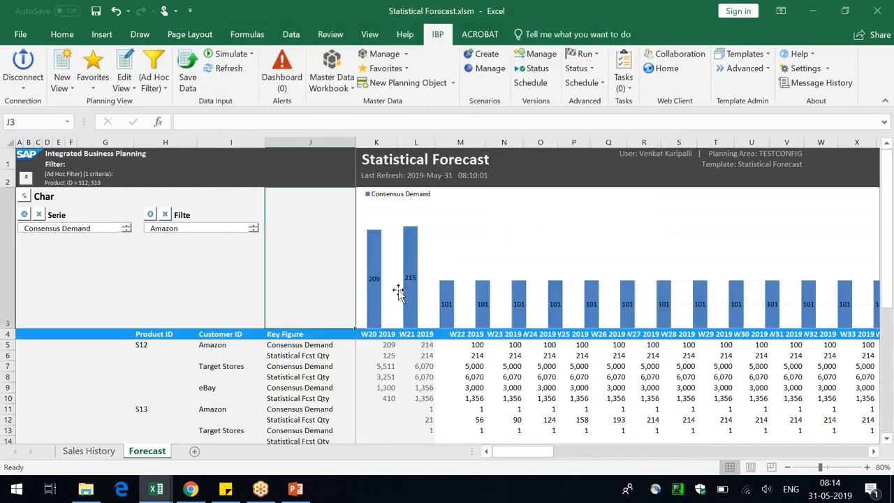
- Examine the column chart's data labels for W20 and W21 2019 against the planning data
{"action": "left_click", "coordinate": [375, 281]}
{"action": "left_click", "coordinate": [410, 278]}
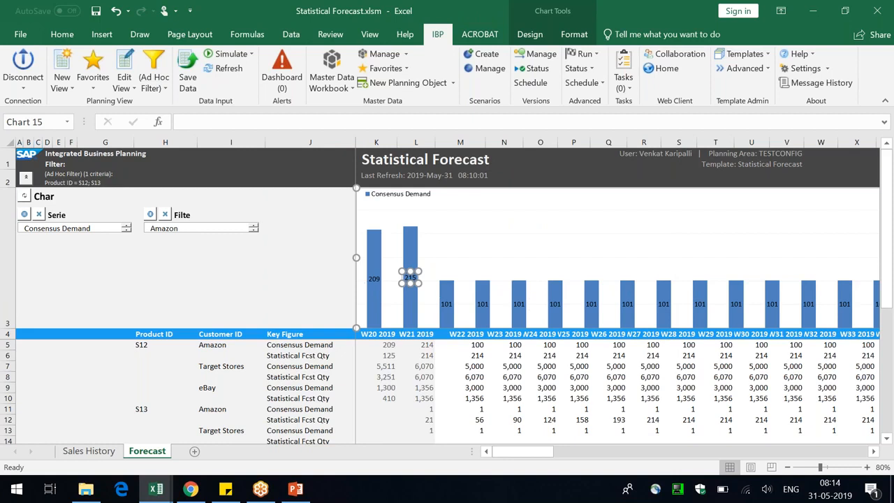
{"action": "left_click", "coordinate": [459, 273]}
{"action": "left_click", "coordinate": [300, 265]}
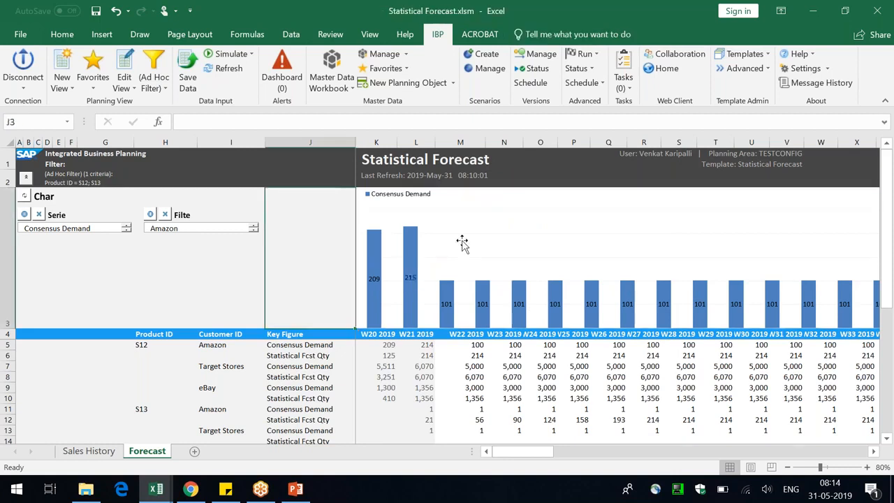
{"action": "left_click", "coordinate": [514, 223]}
{"action": "left_click", "coordinate": [589, 180]}
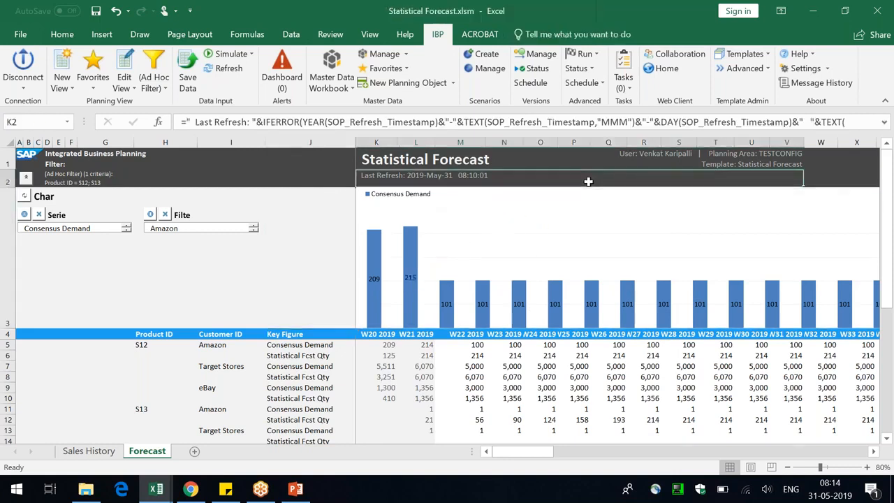
{"action": "left_click", "coordinate": [323, 247]}
- Hide the chart area and select the W20 to W27 2019 headers with Amazon's S12 values beneath them
{"action": "left_click", "coordinate": [25, 178]}
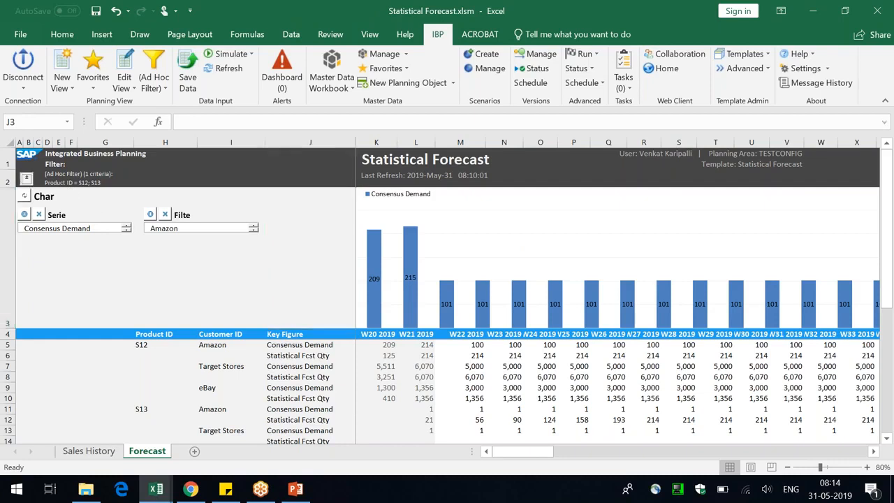
{"action": "left_click_drag", "start_coordinate": [373, 195], "coordinate": [632, 215]}
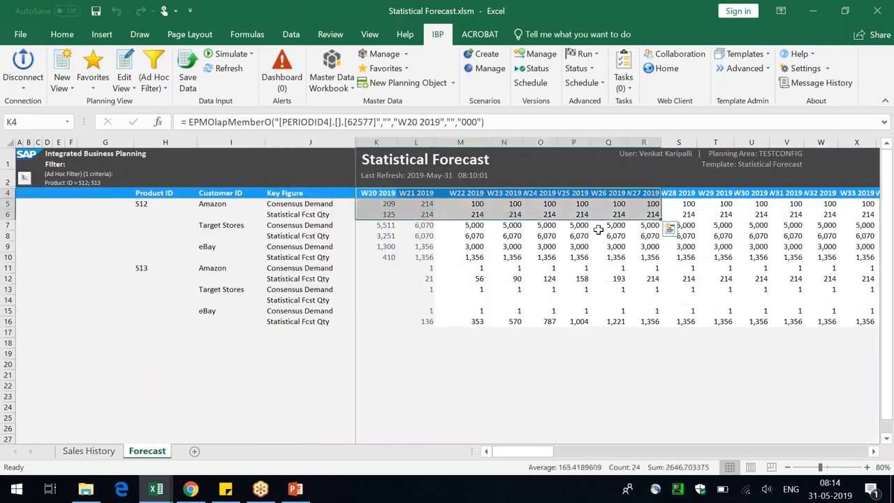
- Edit the Forecast planning view to use Year as its rolling time period and apply the change
{"action": "left_click", "coordinate": [124, 60]}
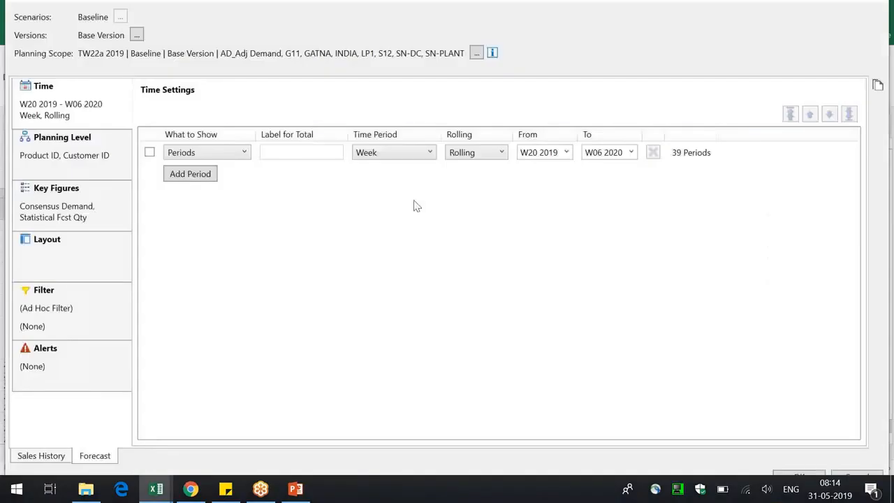
{"action": "left_click", "coordinate": [394, 153]}
{"action": "left_click", "coordinate": [383, 238]}
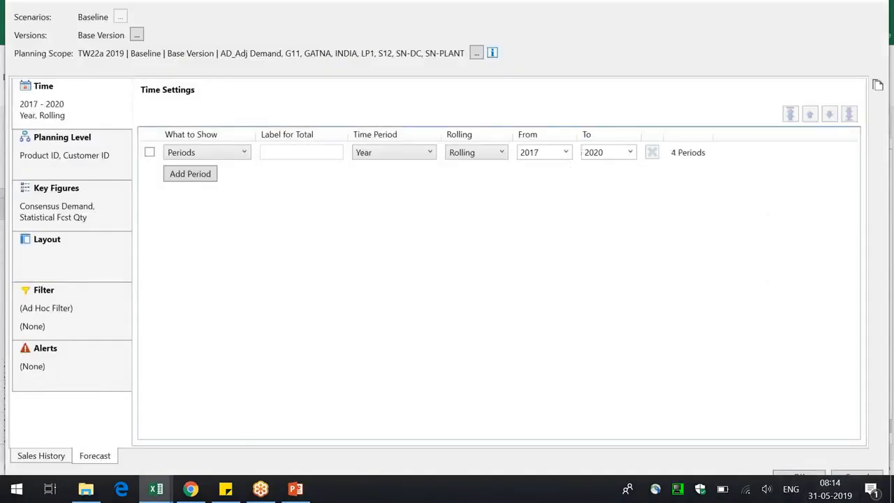
{"action": "left_click", "coordinate": [794, 476]}
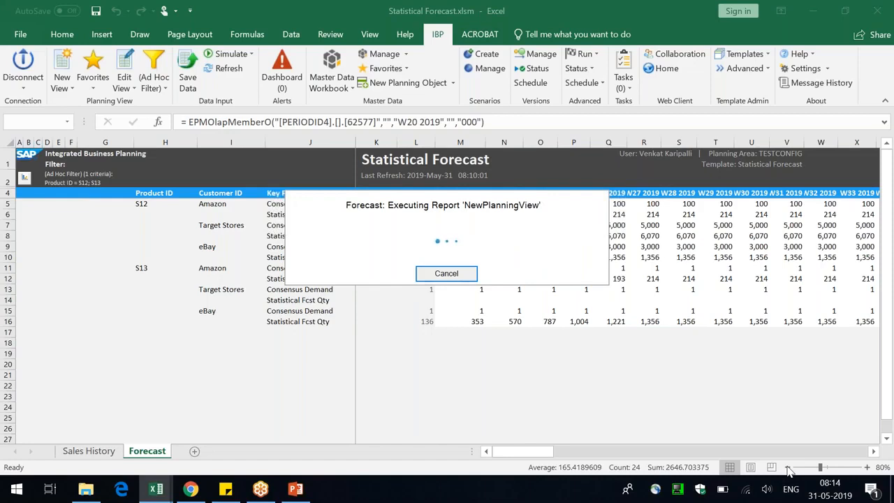
{"action": "left_click", "coordinate": [639, 367]}
- Examine the yearly 2019 values for all products and customers, starting with Amazon's Consensus Demand for S12
{"action": "left_click", "coordinate": [297, 203]}
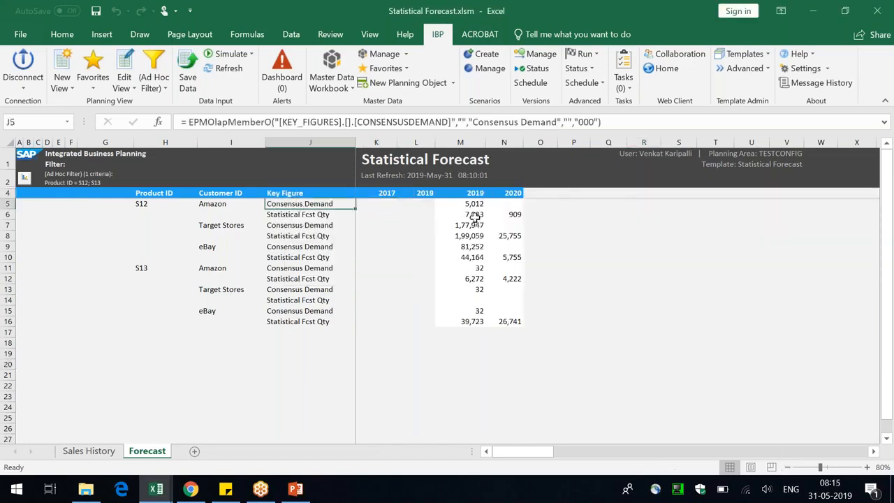
{"action": "left_click_drag", "start_coordinate": [472, 203], "coordinate": [468, 321]}
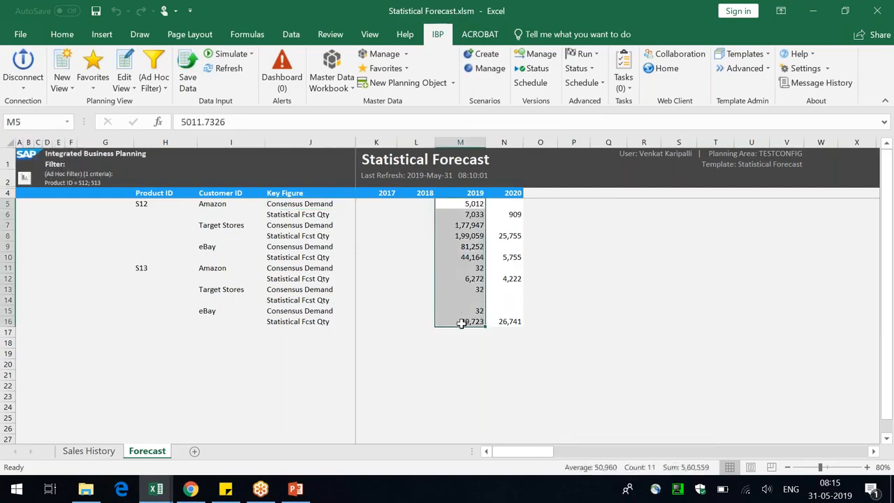
{"action": "left_click", "coordinate": [477, 205]}
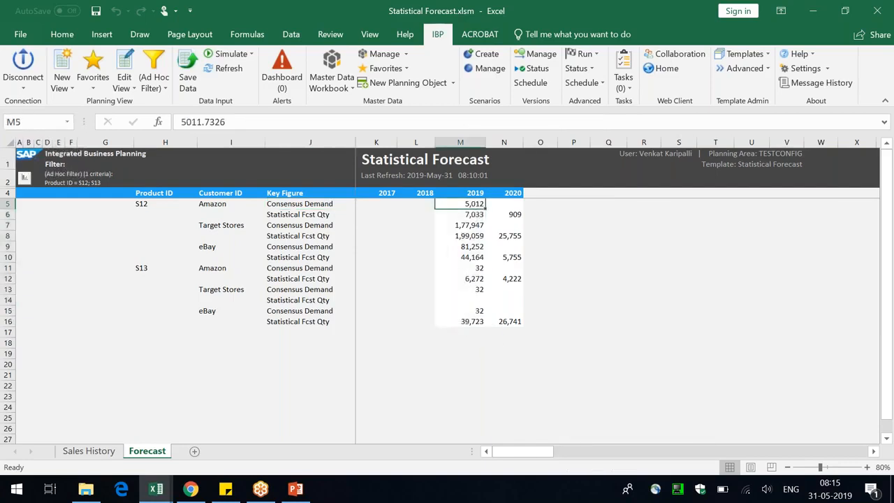
{"action": "left_click", "coordinate": [312, 204]}
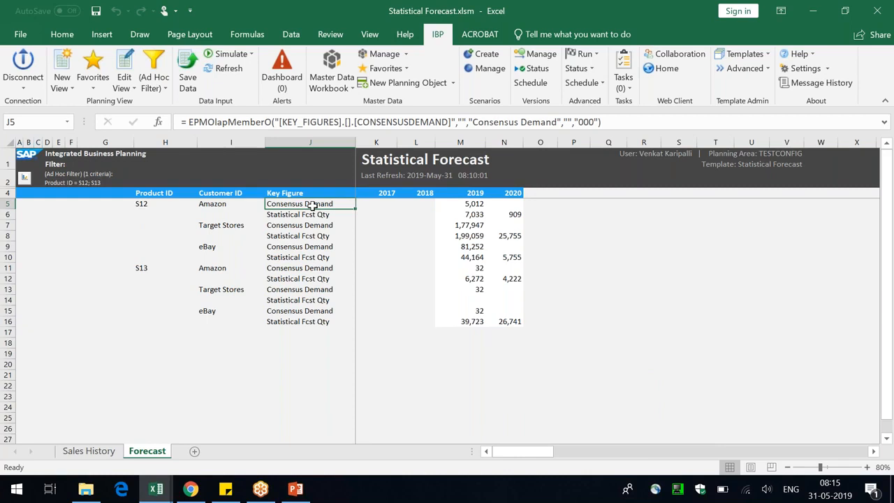
- Edit the Forecast planning view to use Quarter as its rolling time period starting from Q3 2018, and apply the change
{"action": "left_click", "coordinate": [475, 192]}
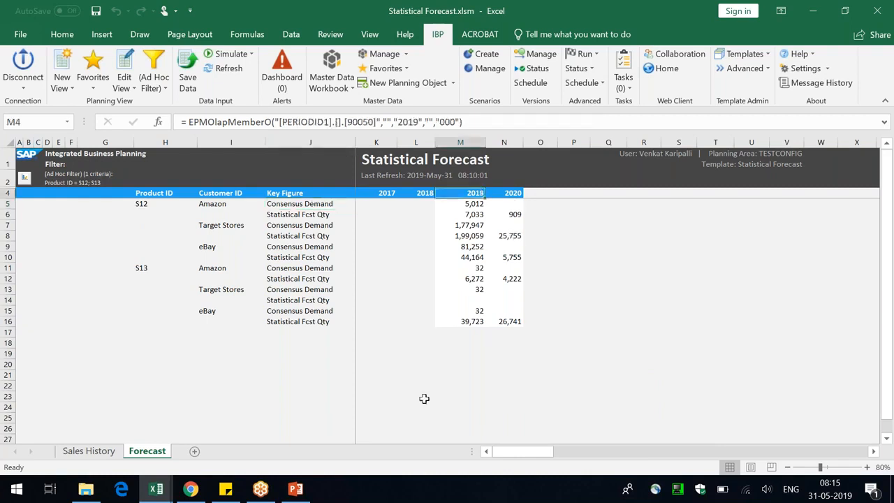
{"action": "left_click", "coordinate": [125, 63]}
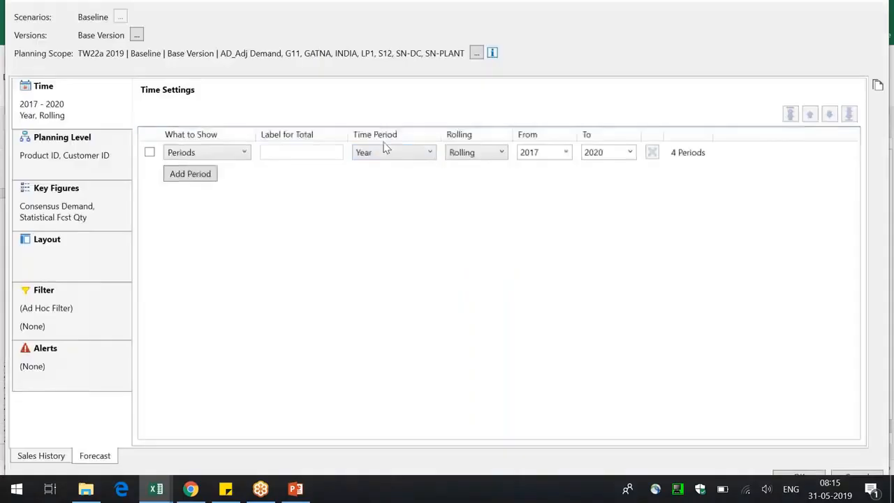
{"action": "left_click", "coordinate": [386, 151]}
{"action": "left_click", "coordinate": [384, 224]}
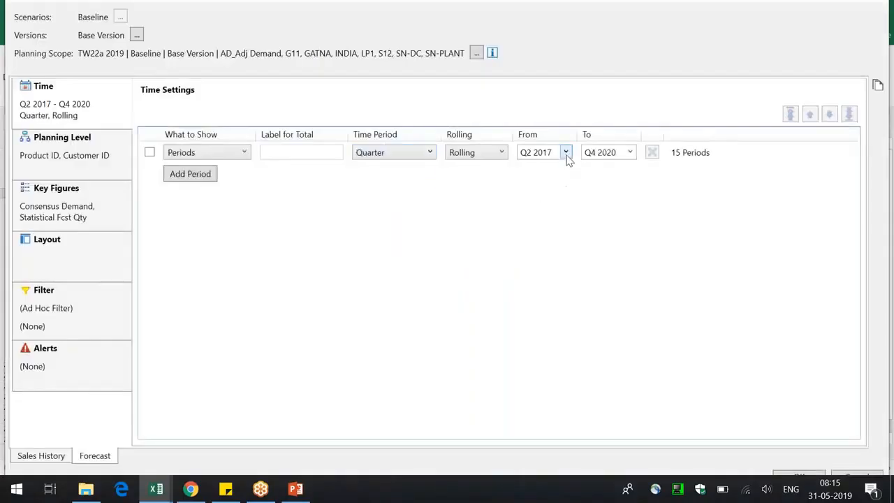
{"action": "left_click", "coordinate": [567, 154]}
{"action": "left_click_drag", "start_coordinate": [567, 192], "coordinate": [568, 201]}
{"action": "left_click", "coordinate": [556, 224]}
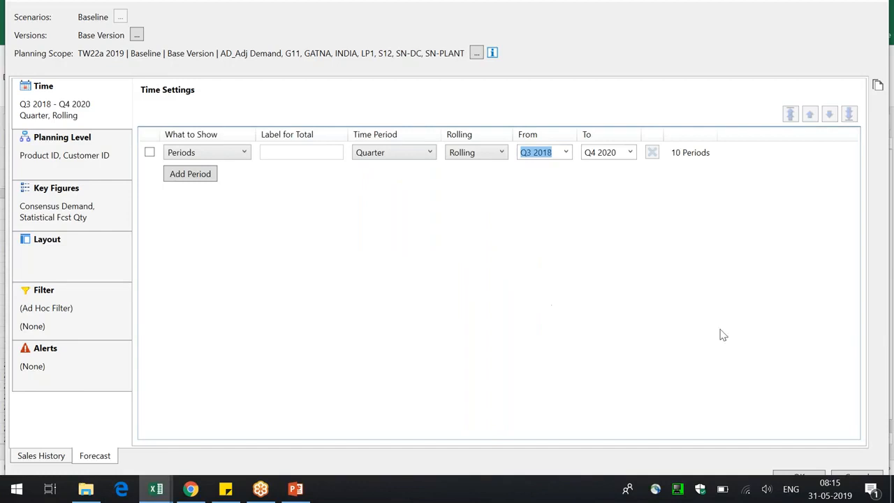
{"action": "left_click", "coordinate": [786, 478]}
{"action": "left_click", "coordinate": [788, 266]}
{"action": "left_click", "coordinate": [799, 474]}
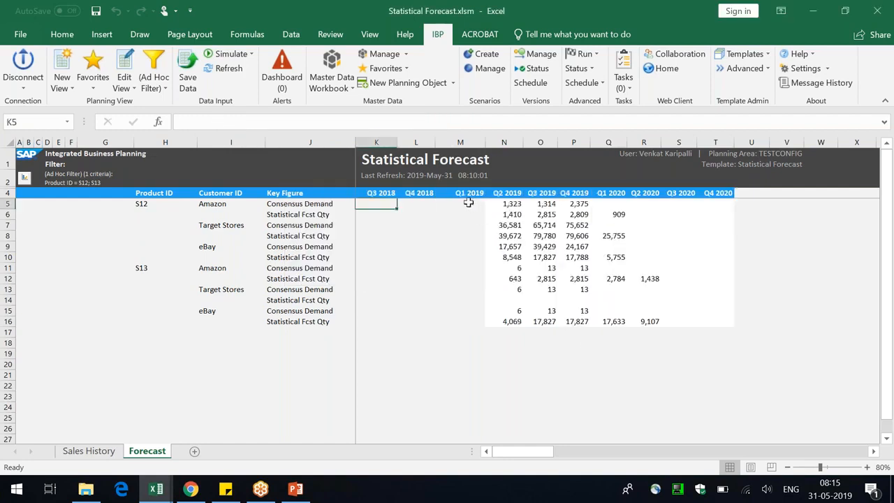
- Examine the quarterly values, comparing the empty Q3 2018 to Q1 2019 columns with the Q2 to Q4 2019 figures, including Amazon's S12 Consensus Demand
{"action": "left_click_drag", "start_coordinate": [513, 203], "coordinate": [587, 226]}
{"action": "left_click", "coordinate": [467, 228]}
{"action": "left_click_drag", "start_coordinate": [508, 203], "coordinate": [583, 204]}
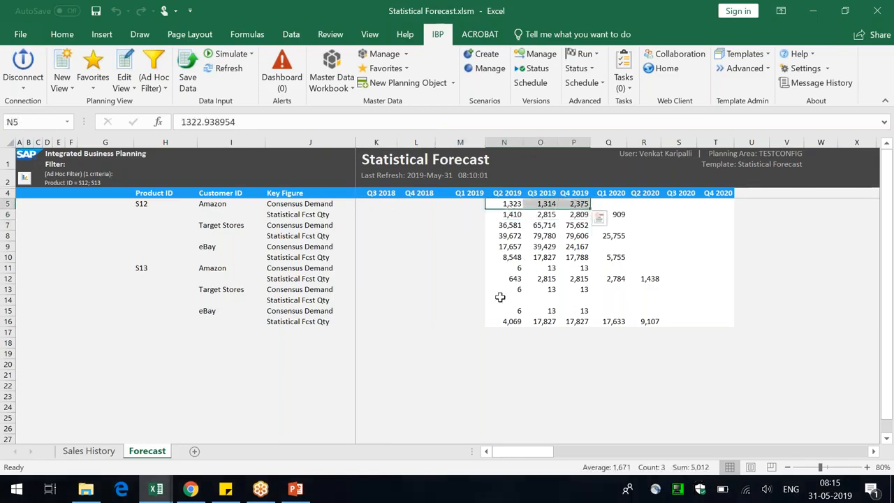
{"action": "left_click_drag", "start_coordinate": [468, 204], "coordinate": [393, 310]}
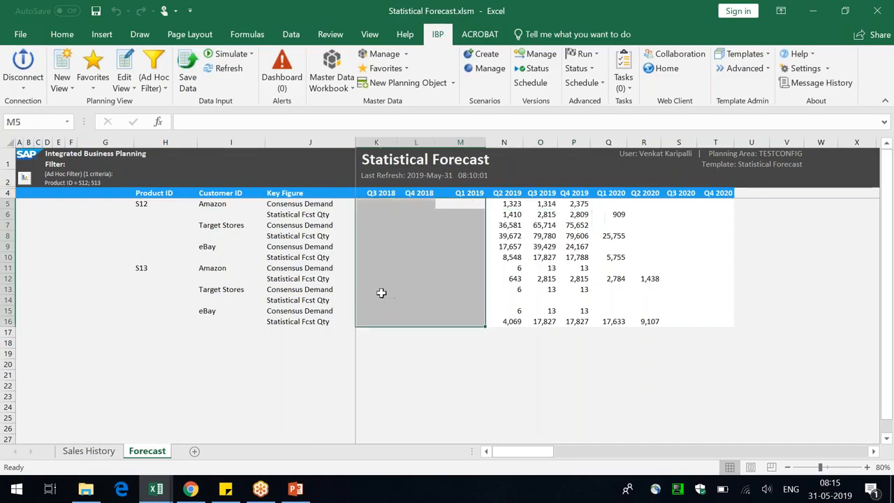
{"action": "left_click", "coordinate": [490, 384]}
{"action": "left_click_drag", "start_coordinate": [505, 203], "coordinate": [584, 323]}
{"action": "left_click_drag", "start_coordinate": [670, 334], "coordinate": [720, 324]}
{"action": "left_click", "coordinate": [361, 207]}
{"action": "left_click_drag", "start_coordinate": [404, 247], "coordinate": [451, 319]}
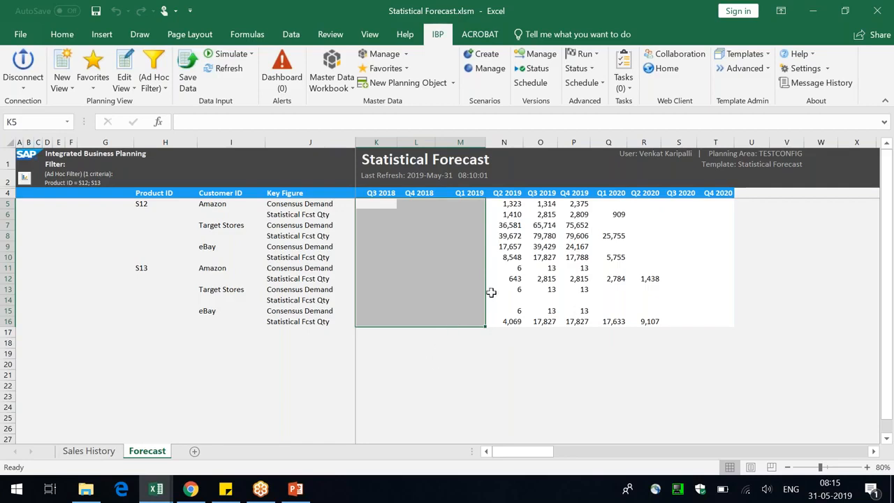
{"action": "left_click", "coordinate": [395, 374]}
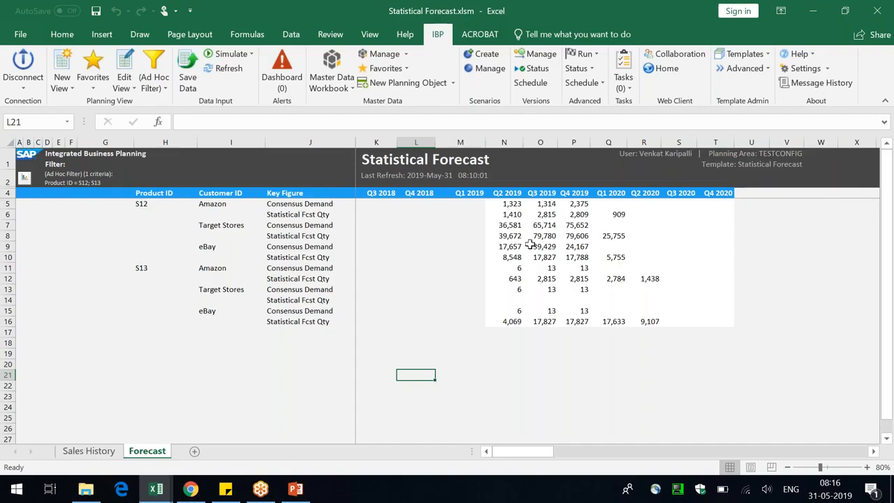
- Start adding the planning view as a template in the My Reports - Yearly folder, and cancel without naming it
{"action": "left_click", "coordinate": [765, 57]}
{"action": "left_click", "coordinate": [744, 255]}
{"action": "left_click", "coordinate": [508, 299]}
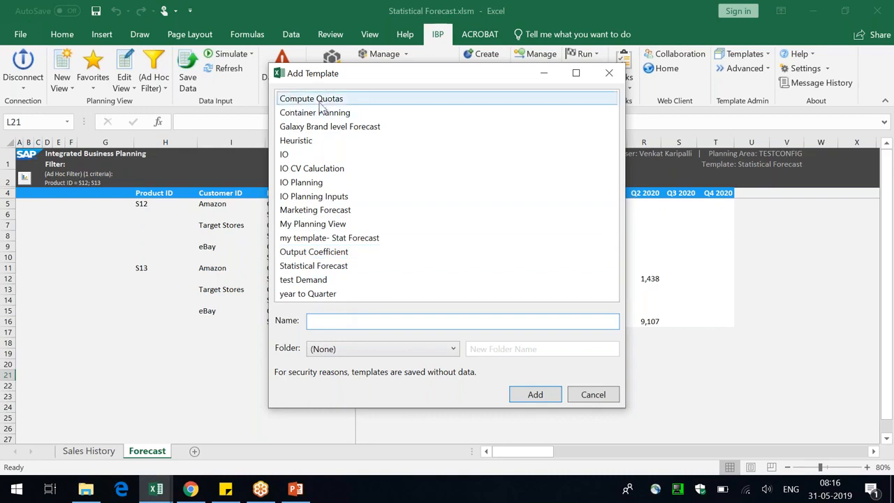
{"action": "left_click_drag", "start_coordinate": [340, 72], "coordinate": [375, 59]}
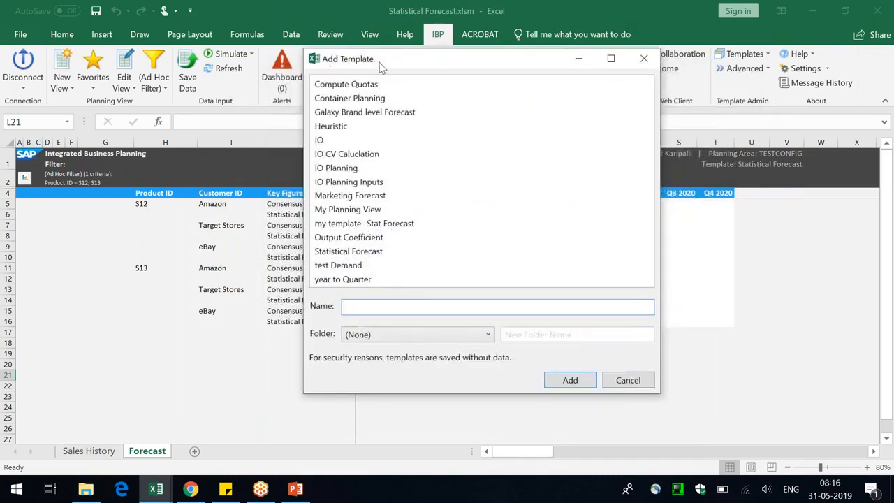
{"action": "left_click", "coordinate": [369, 335]}
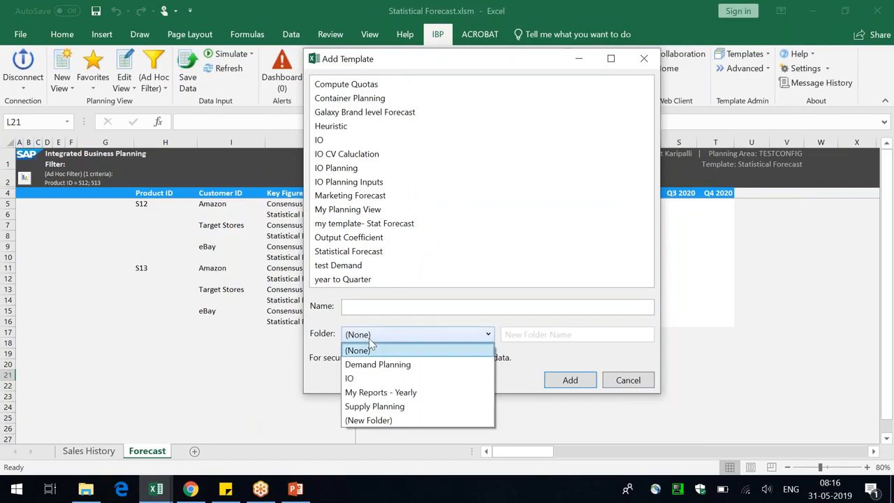
{"action": "left_click", "coordinate": [403, 393]}
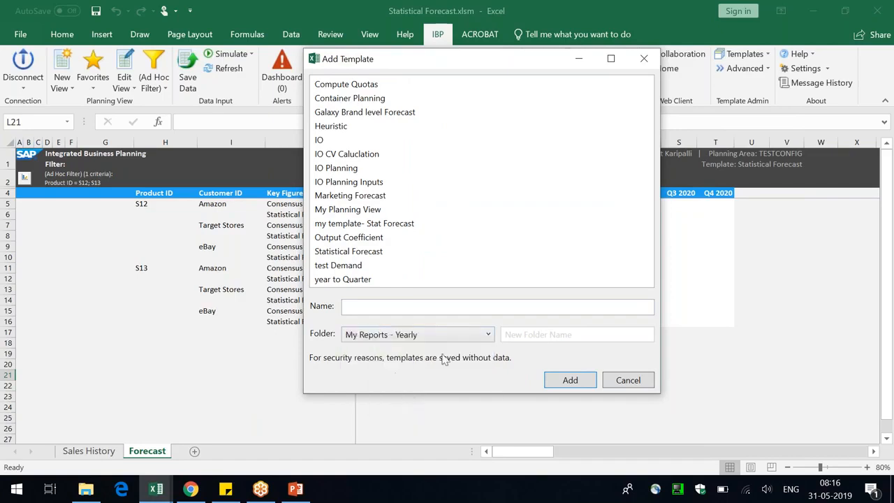
{"action": "left_click", "coordinate": [628, 380]}
{"action": "left_click", "coordinate": [671, 353]}
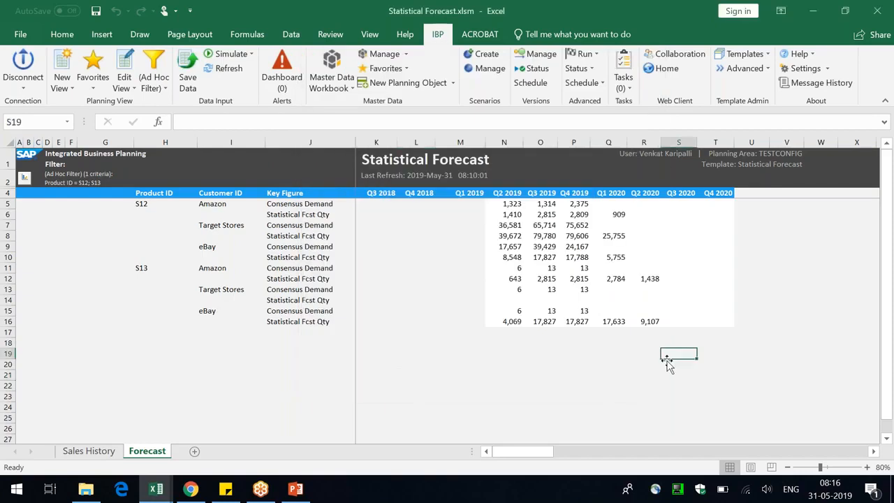
- Check the My Reports - Yearly folder among the templates and add a blank worksheet after the Forecast sheet
{"action": "left_click", "coordinate": [746, 55]}
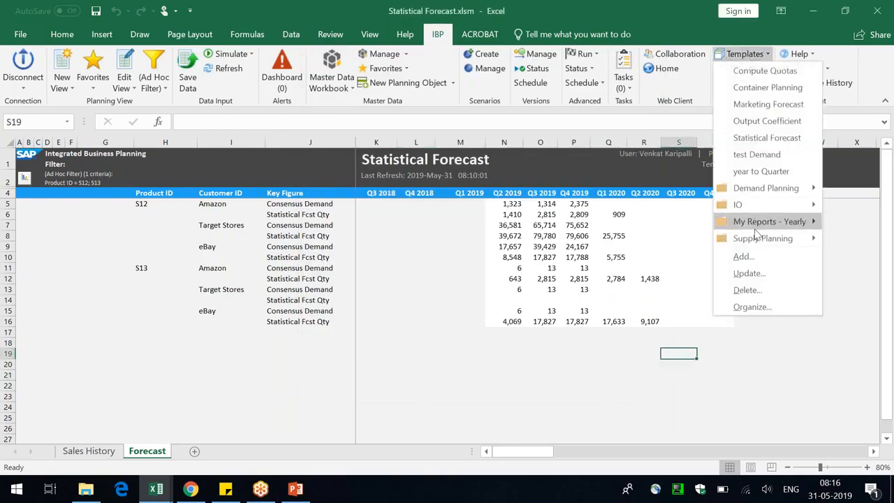
{"action": "mouse_move", "coordinate": [762, 222]}
{"action": "left_click", "coordinate": [357, 309]}
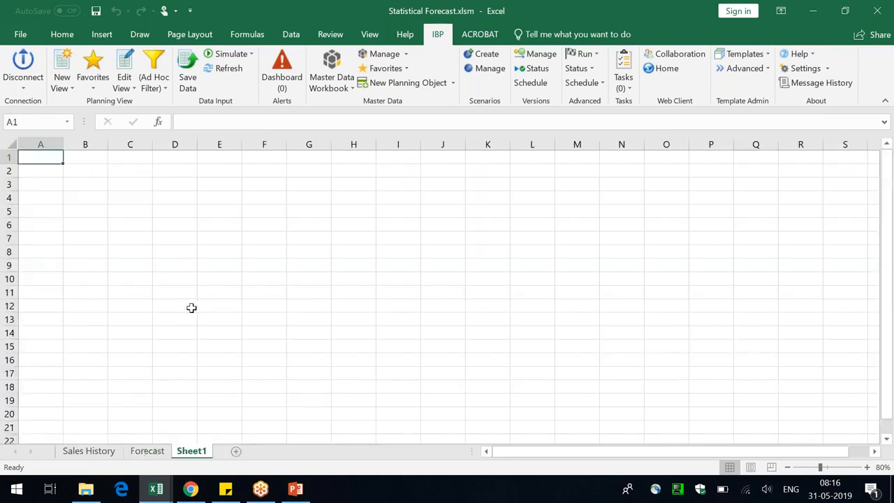
{"action": "left_click", "coordinate": [196, 266]}
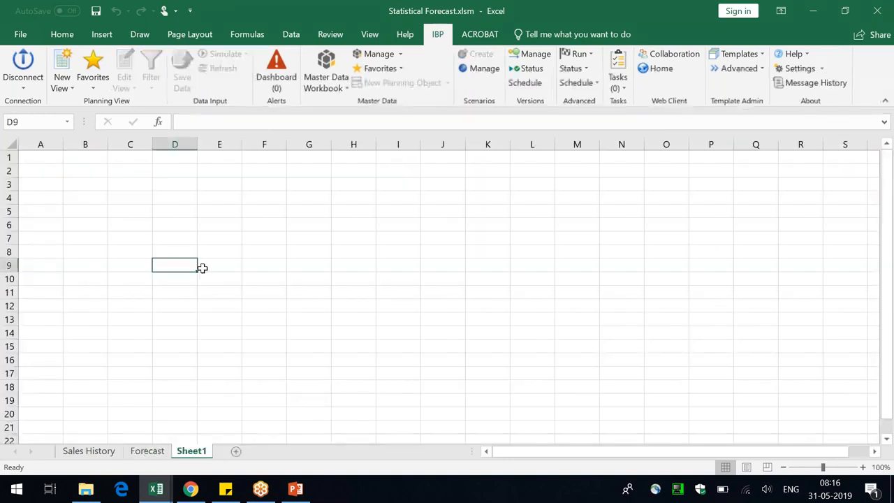
{"action": "left_click", "coordinate": [259, 210]}
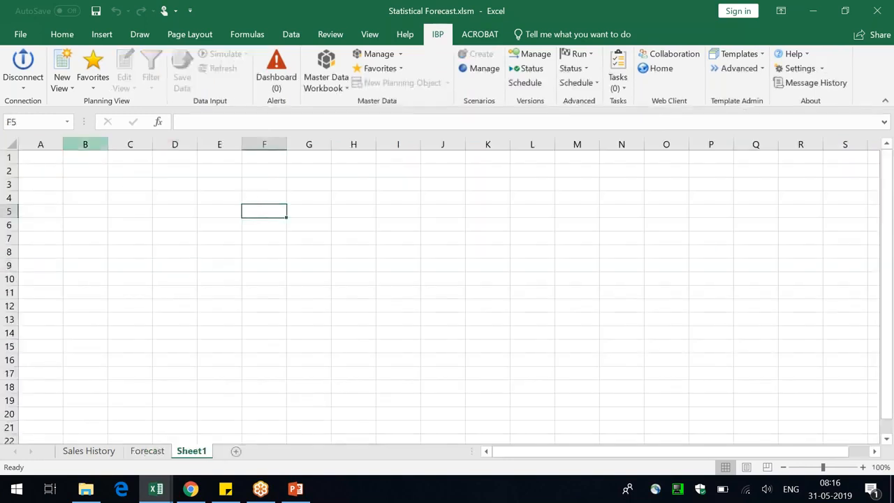
- Start a new planning view from a template, browse the available templates and their folders, and cancel the creation
{"action": "left_click", "coordinate": [70, 88]}
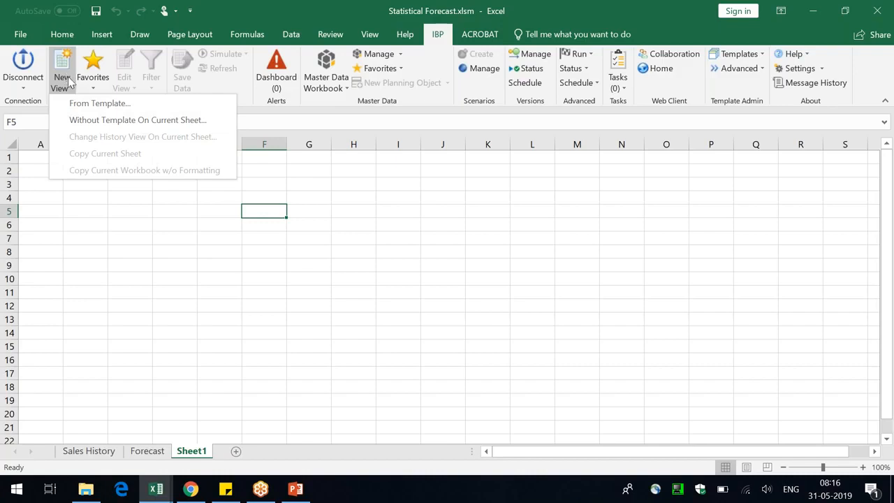
{"action": "left_click", "coordinate": [174, 273]}
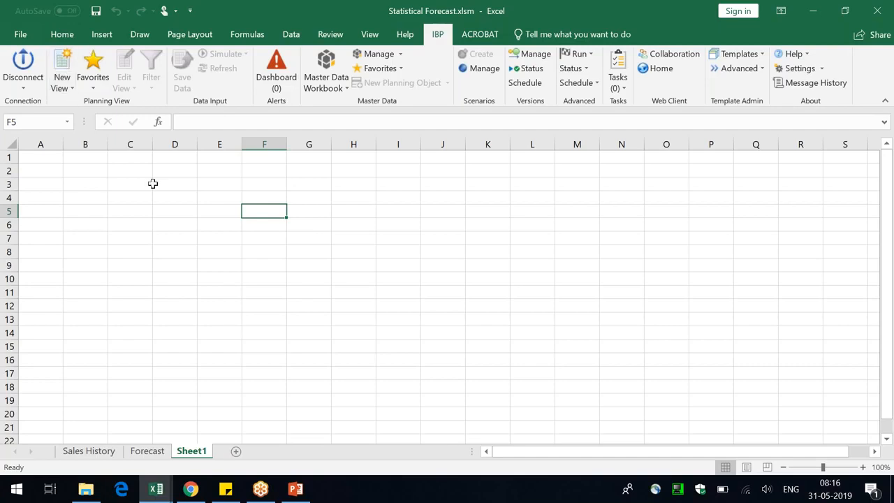
{"action": "left_click", "coordinate": [148, 208]}
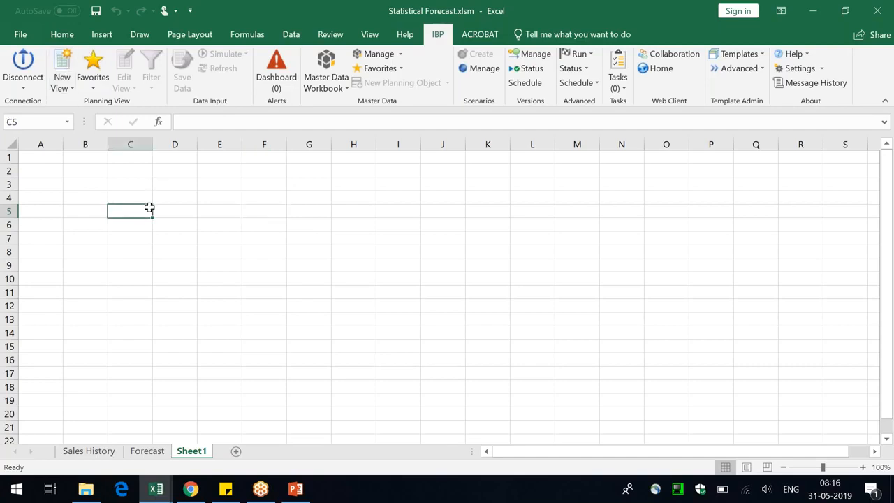
{"action": "left_click", "coordinate": [63, 93]}
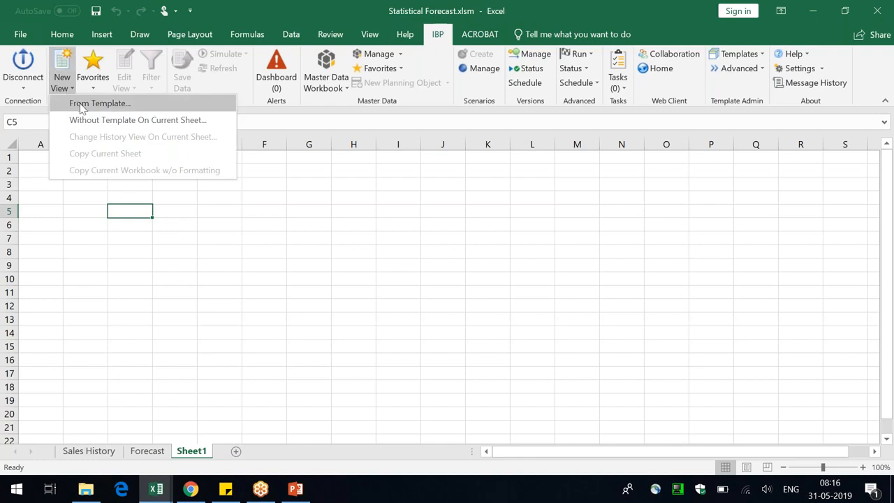
{"action": "left_click", "coordinate": [80, 105]}
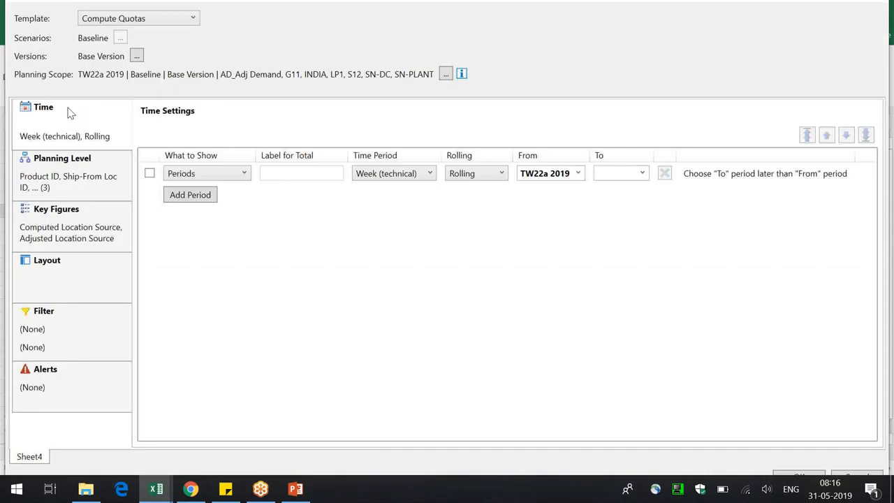
{"action": "left_click", "coordinate": [854, 4]}
{"action": "left_click", "coordinate": [120, 33]}
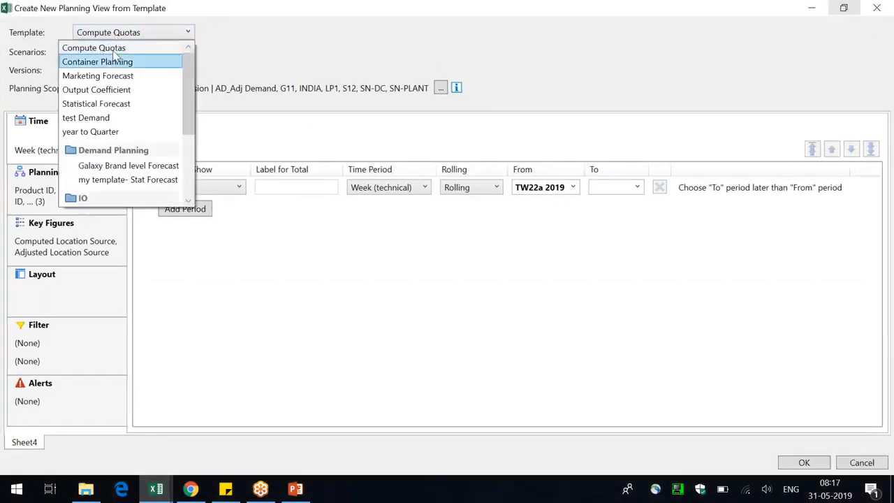
{"action": "scroll", "coordinate": [190, 143], "scroll_direction": "down", "scroll_amount": 2}
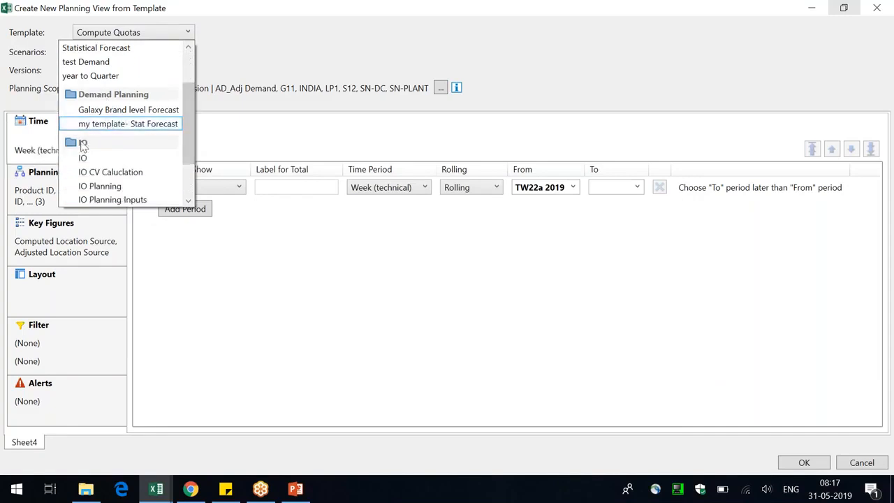
{"action": "left_click_drag", "start_coordinate": [190, 151], "coordinate": [188, 182]}
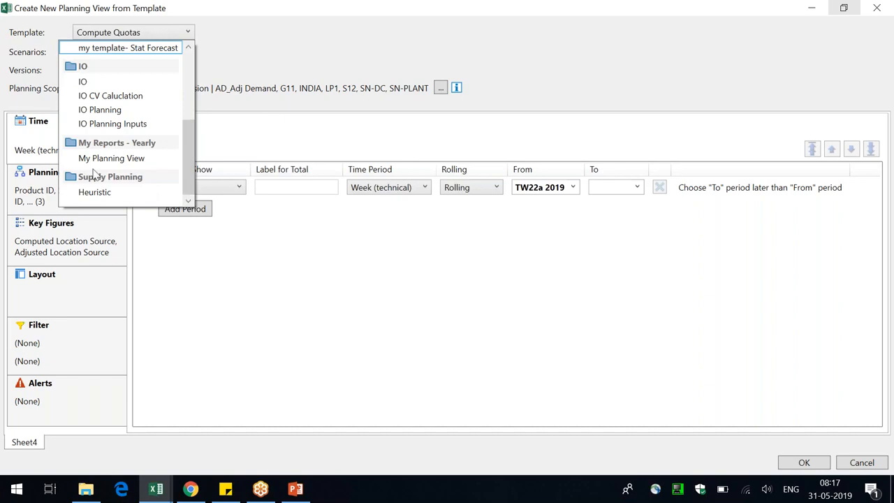
{"action": "left_click_drag", "start_coordinate": [186, 132], "coordinate": [187, 61]}
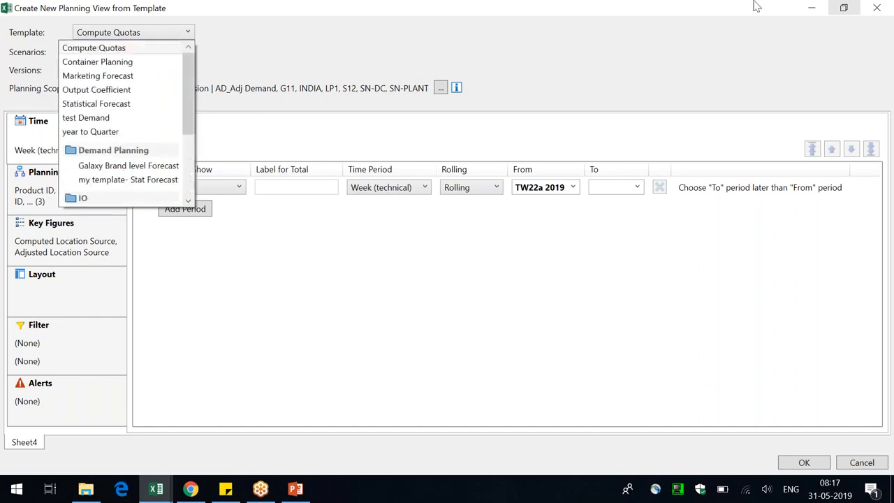
{"action": "left_click", "coordinate": [873, 7]}
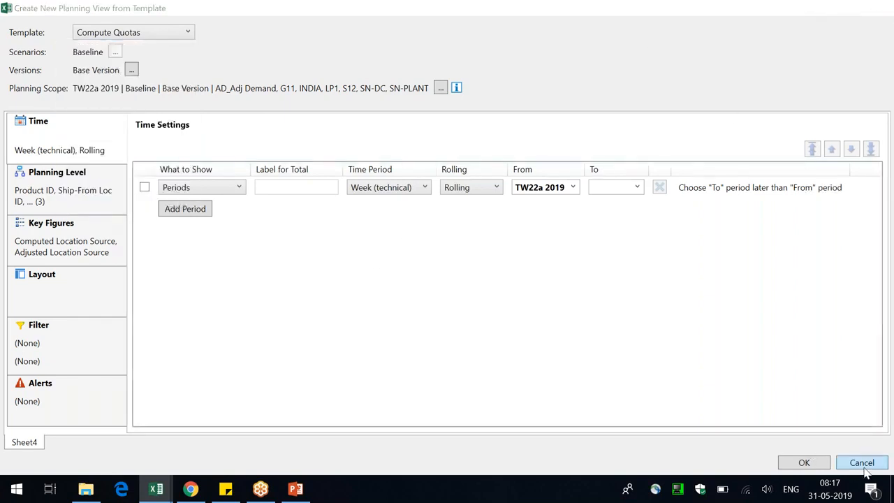
{"action": "left_click", "coordinate": [862, 464]}
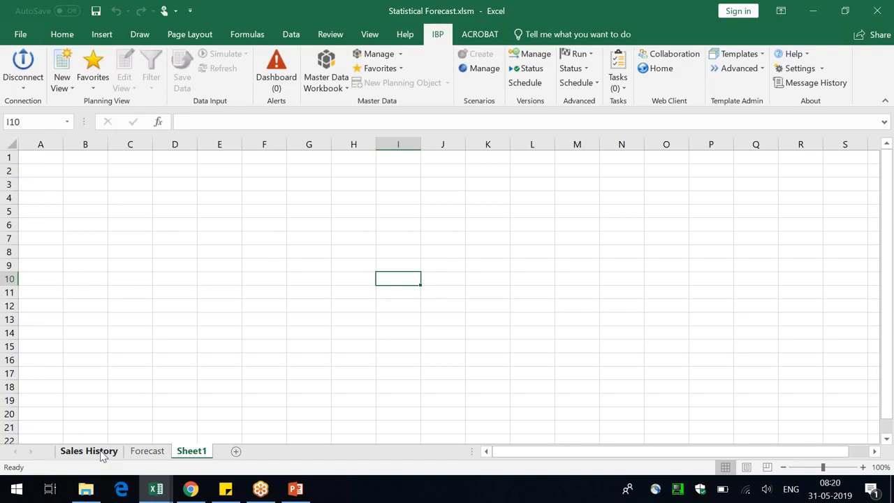
{"action": "left_click", "coordinate": [742, 12]}
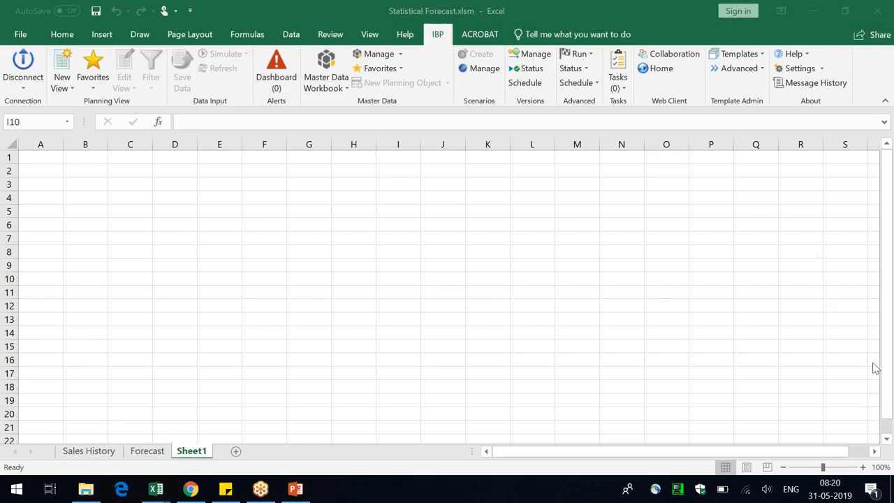
{"action": "key", "text": "XF86AudioRaiseVolume"}
{"action": "key", "text": "XF86AudioRaiseVolume"}
{"action": "key", "text": "XF86AudioRaiseVolume"}
{"action": "key", "text": "XF86AudioRaiseVolume"}
{"action": "key", "text": "XF86AudioRaiseVolume"}
{"action": "key", "text": "XF86AudioRaiseVolume"}
{"action": "key", "text": "XF86AudioRaiseVolume"}
{"action": "key", "text": "XF86AudioRaiseVolume"}
{"action": "key", "text": "XF86AudioRaiseVolume"}
{"action": "key", "text": "XF86AudioRaiseVolume"}
- Return to the Forecast sheet and examine the EPMOlapMemberO formula behind the Consensus Demand and Statistical Fcst Qty key figure cells
{"action": "left_click", "coordinate": [147, 452]}
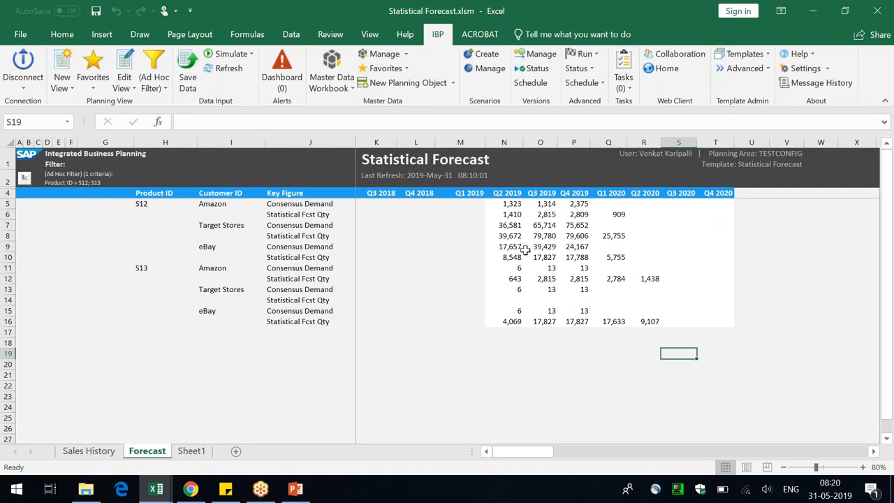
{"action": "left_click", "coordinate": [347, 254]}
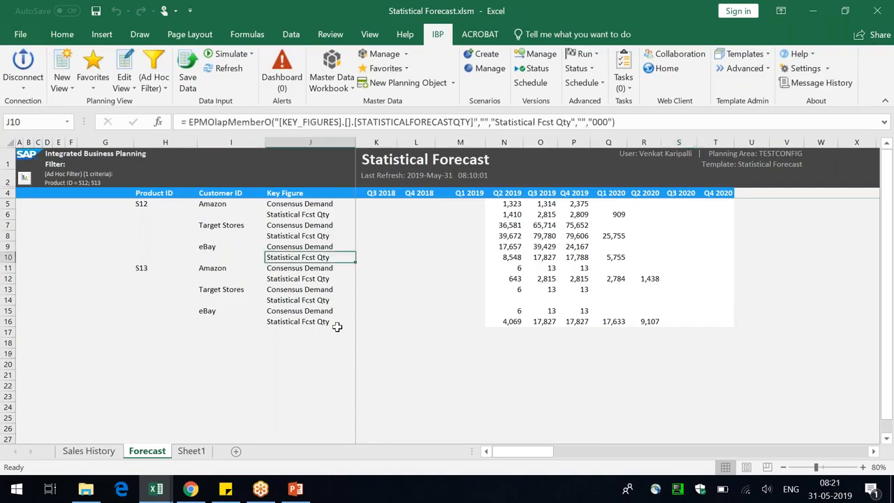
{"action": "left_click", "coordinate": [345, 225]}
{"action": "left_click", "coordinate": [283, 208]}
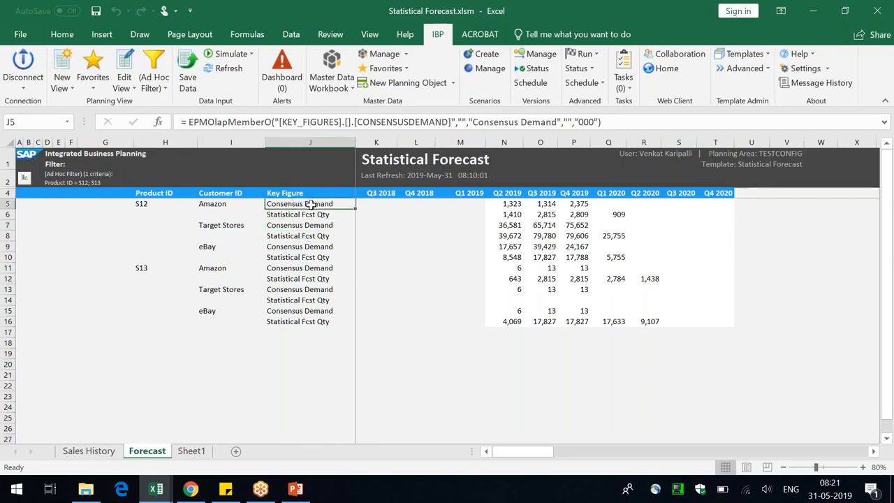
{"action": "left_click_drag", "start_coordinate": [190, 122], "coordinate": [208, 122]}
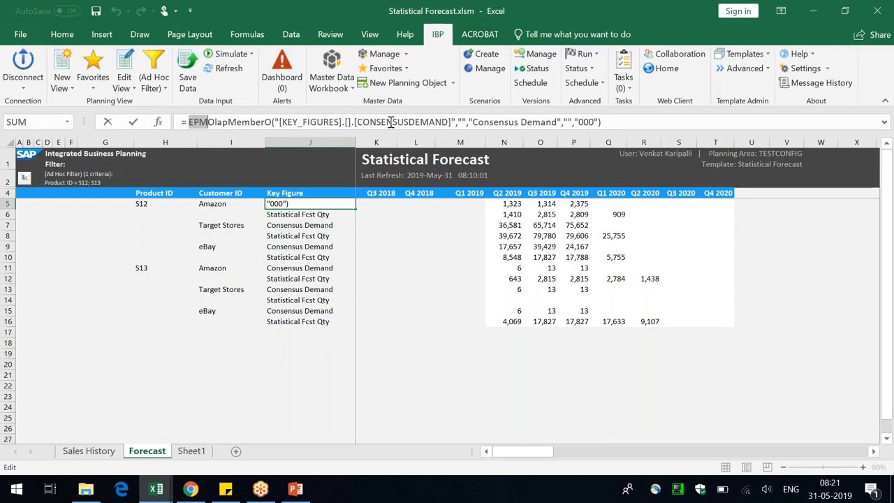
{"action": "key", "text": "Return"}
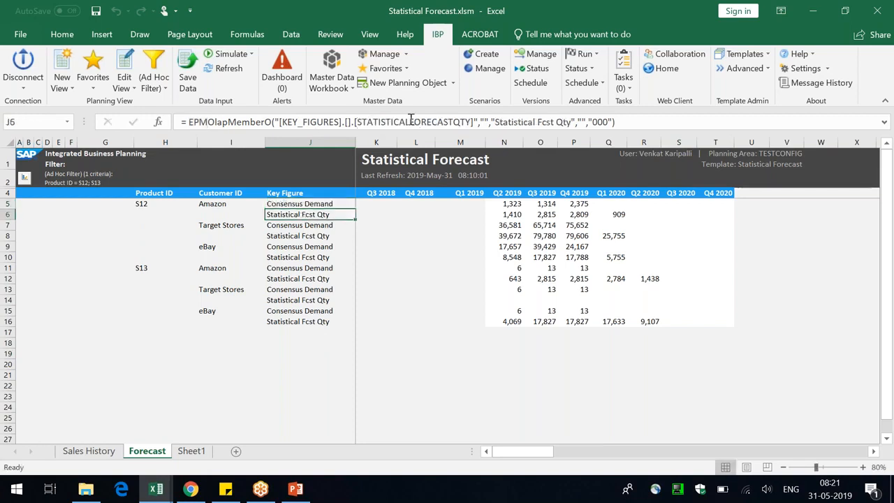
- Examine the STATISTICALFORECASTQTY key figure ID in the formula behind the first Statistical Fcst Qty cell
{"action": "left_click_drag", "start_coordinate": [361, 122], "coordinate": [422, 122]}
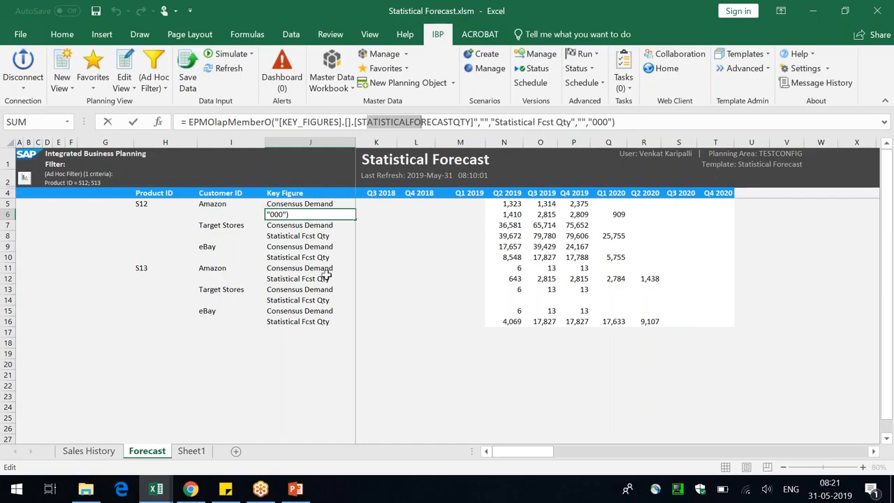
{"action": "left_click", "coordinate": [436, 279]}
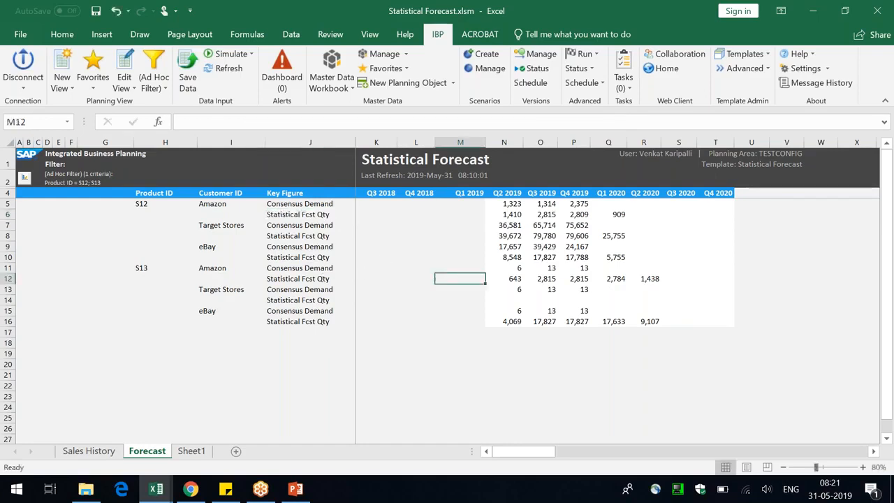
{"action": "left_click", "coordinate": [322, 214]}
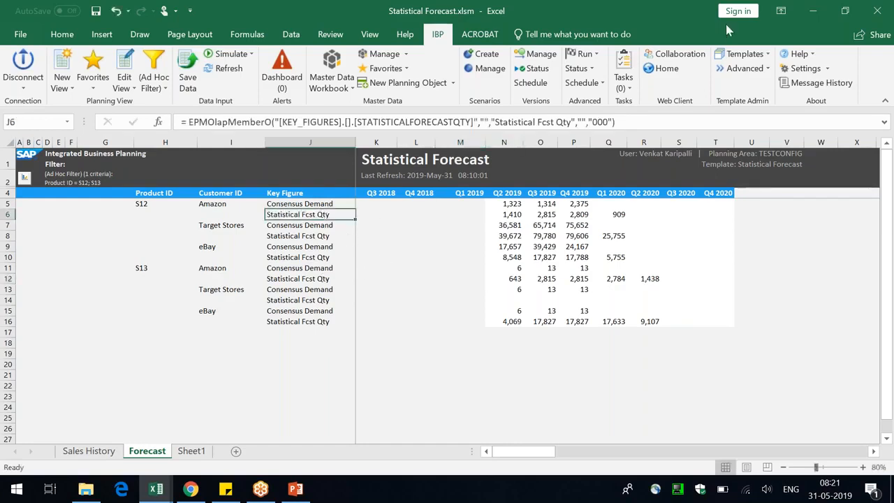
{"action": "left_click", "coordinate": [748, 14]}
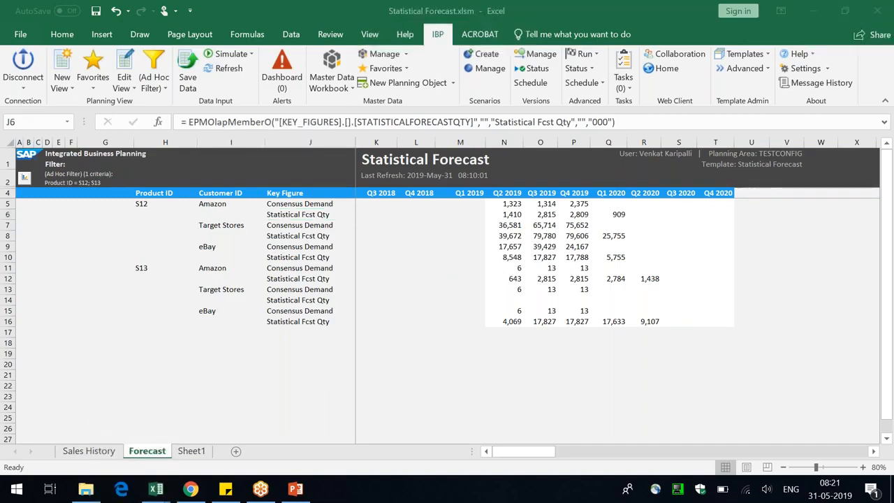
- Disconnect from the TESTCONFIG planning area and log on through the TestAGG connection
{"action": "left_click", "coordinate": [21, 67]}
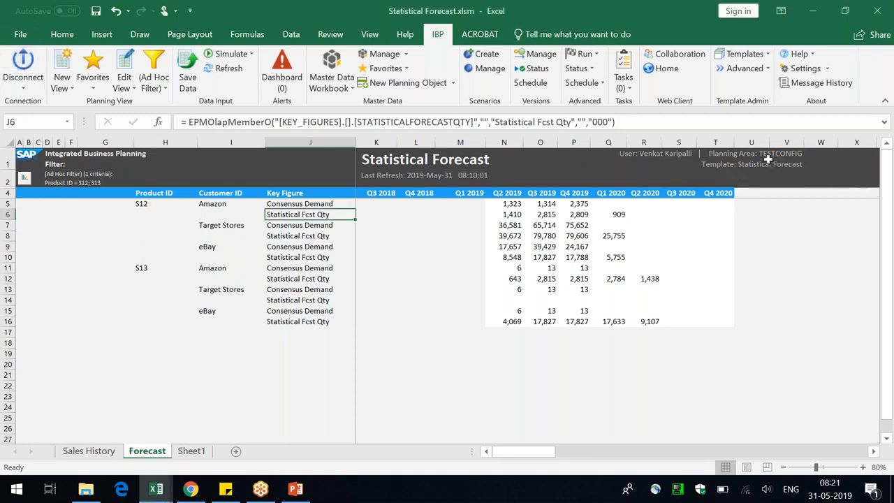
{"action": "left_click", "coordinate": [768, 159]}
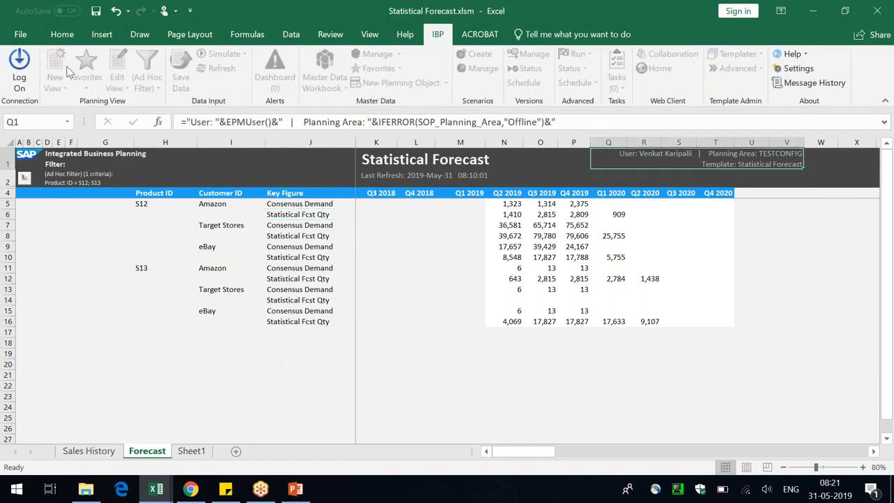
{"action": "left_click", "coordinate": [19, 67]}
{"action": "left_click", "coordinate": [419, 236]}
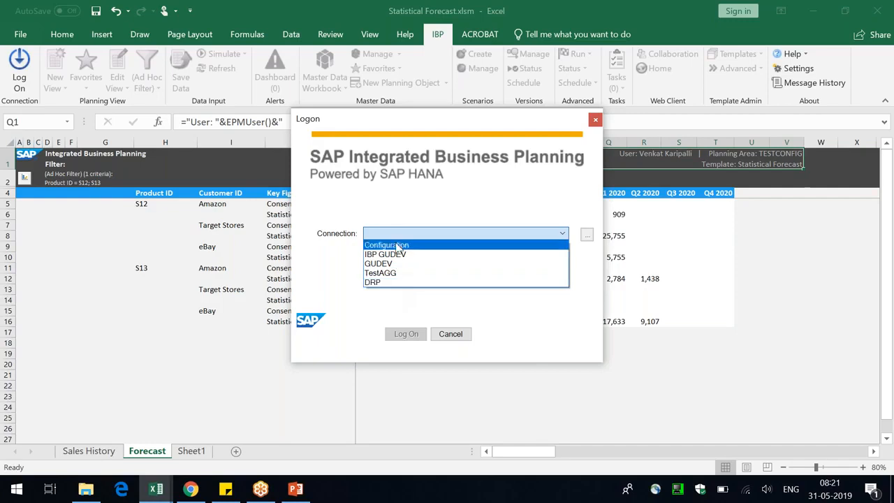
{"action": "left_click", "coordinate": [396, 273]}
{"action": "left_click", "coordinate": [405, 334]}
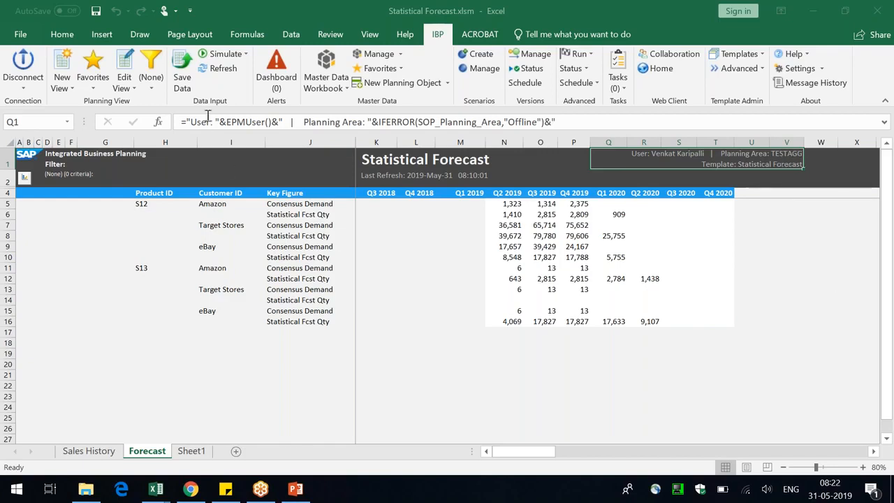
- Refresh the Forecast sheet against the TESTAGG planning area and look through its product and customer ID rows
{"action": "left_click", "coordinate": [216, 69]}
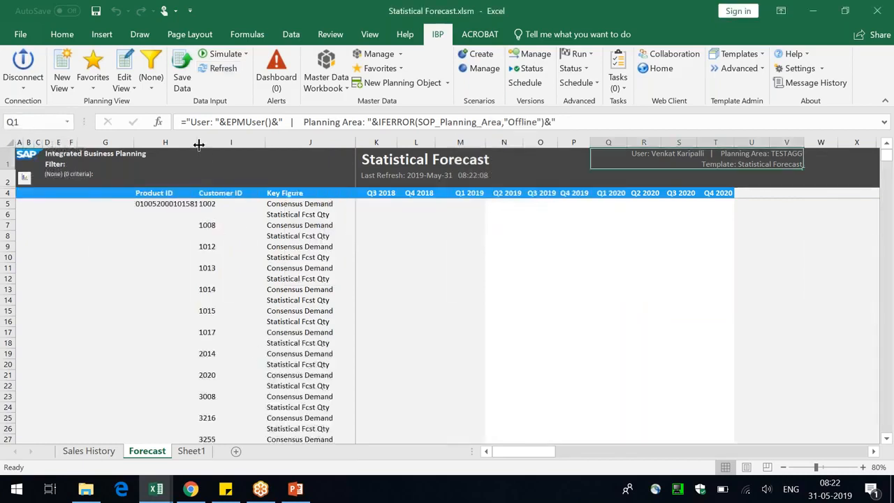
{"action": "left_click_drag", "start_coordinate": [198, 142], "coordinate": [198, 142]}
{"action": "left_click", "coordinate": [208, 205]}
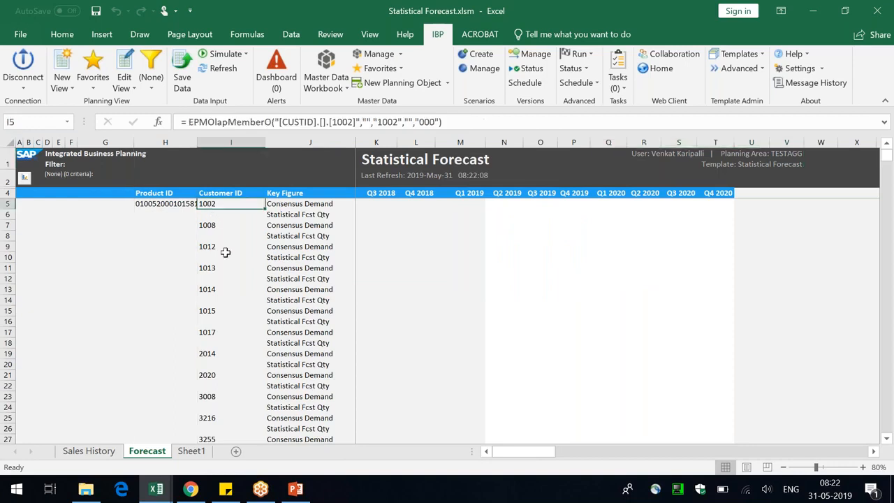
{"action": "left_click", "coordinate": [212, 225]}
{"action": "scroll", "coordinate": [233, 361], "scroll_direction": "down", "scroll_amount": 19}
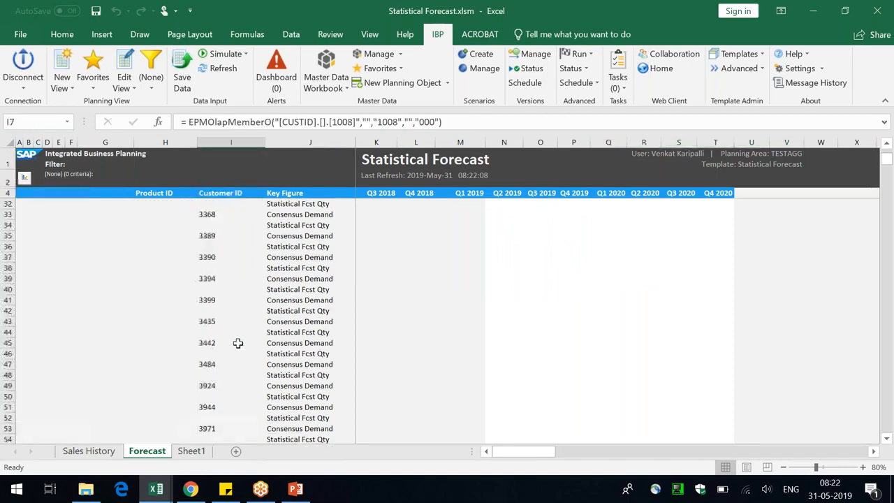
{"action": "scroll", "coordinate": [233, 360], "scroll_direction": "down", "scroll_amount": 17}
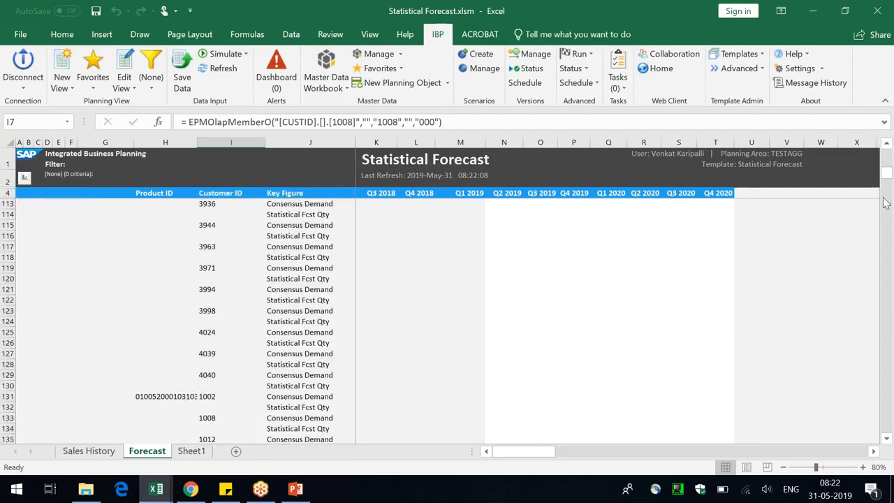
{"action": "left_click_drag", "start_coordinate": [889, 179], "coordinate": [886, 148]}
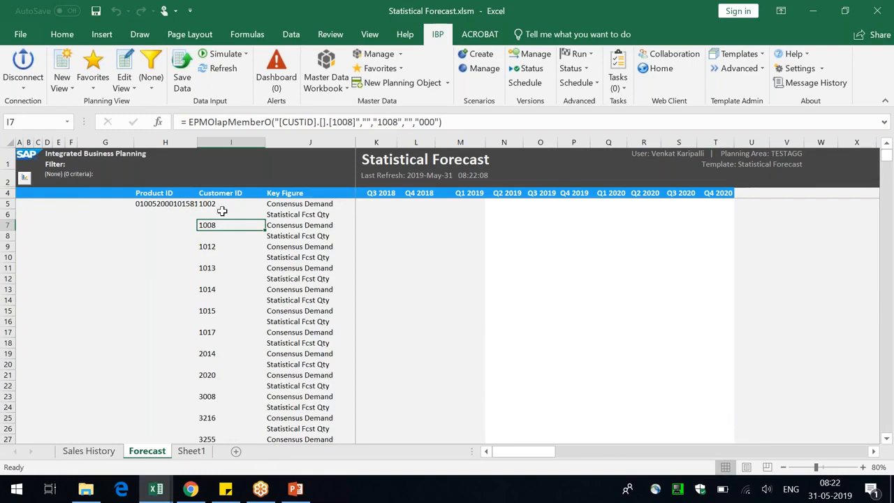
- Autofit the Product ID column so the long product IDs fit
{"action": "double_click", "coordinate": [198, 143]}
{"action": "left_click", "coordinate": [198, 144]}
{"action": "left_click", "coordinate": [244, 280]}
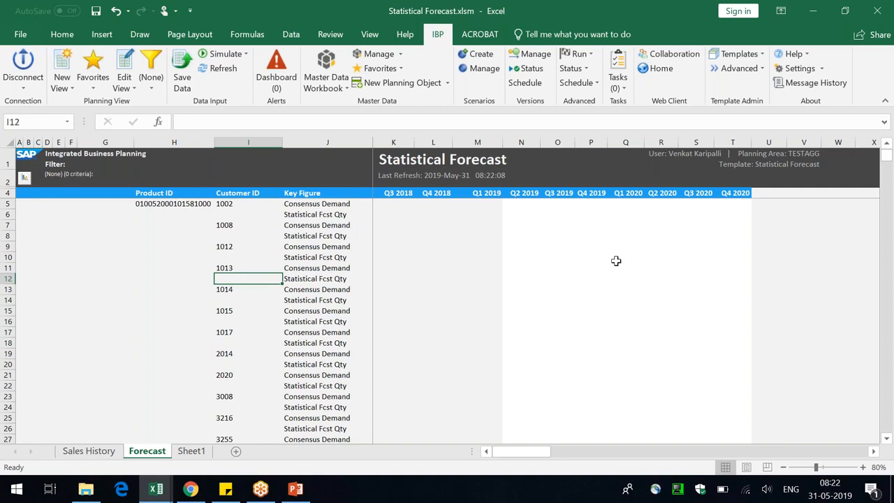
- Try to create a new planning view while connected to the TESTAGG planning area
{"action": "left_click", "coordinate": [742, 59]}
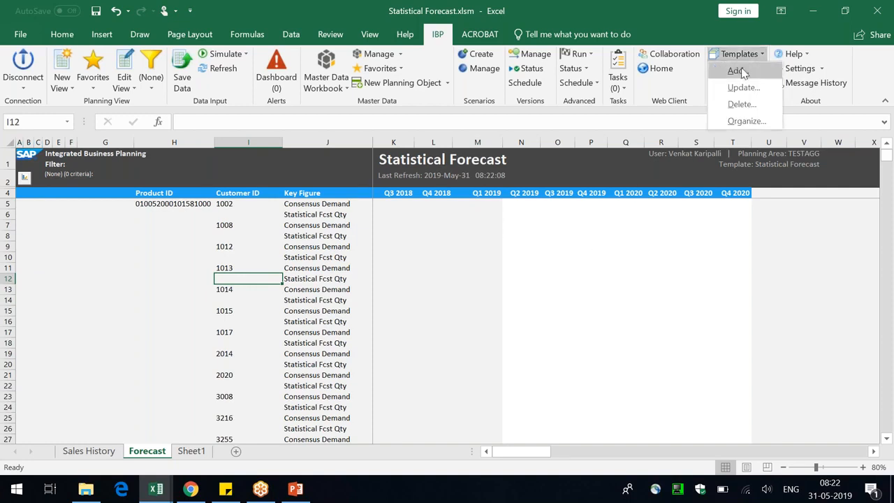
{"action": "left_click", "coordinate": [802, 238]}
{"action": "left_click", "coordinate": [68, 91]}
{"action": "left_click", "coordinate": [91, 104]}
{"action": "left_click_drag", "start_coordinate": [352, 223], "coordinate": [468, 230]}
{"action": "left_click", "coordinate": [582, 191]}
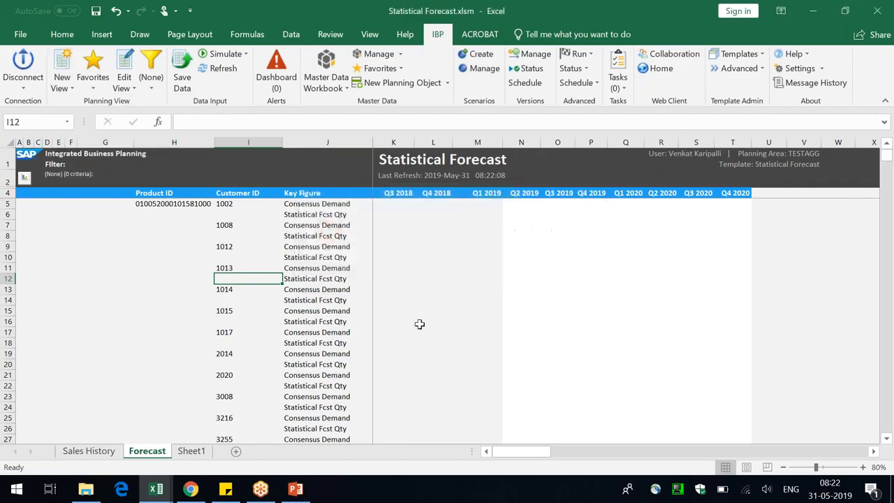
- Try to add the refreshed Statistical Forecast workbook as a template, and cancel before saving it
{"action": "left_click", "coordinate": [749, 56]}
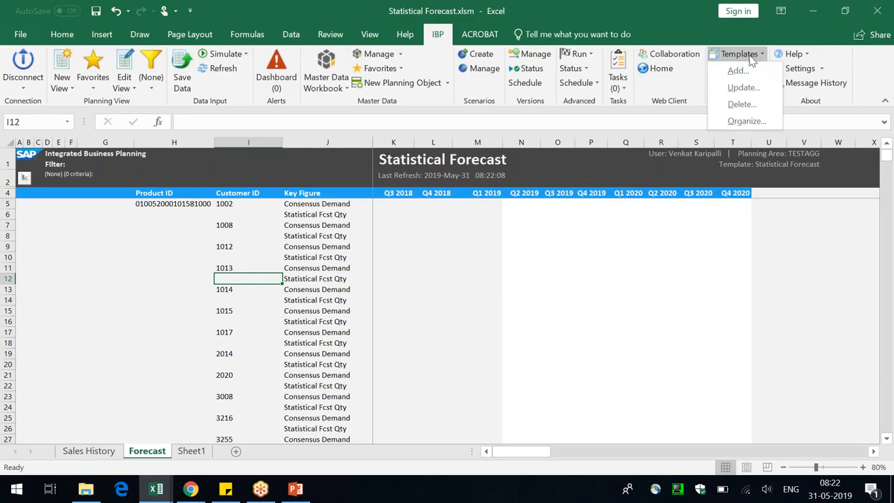
{"action": "left_click", "coordinate": [737, 71]}
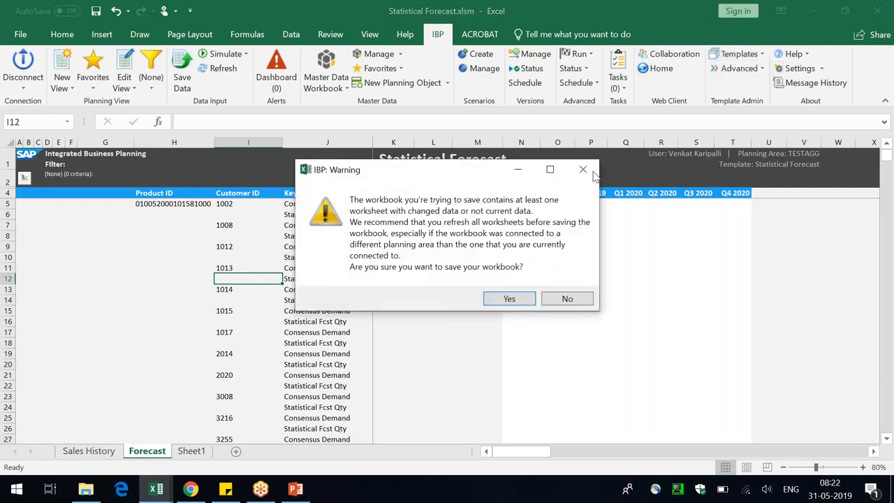
{"action": "left_click", "coordinate": [583, 170]}
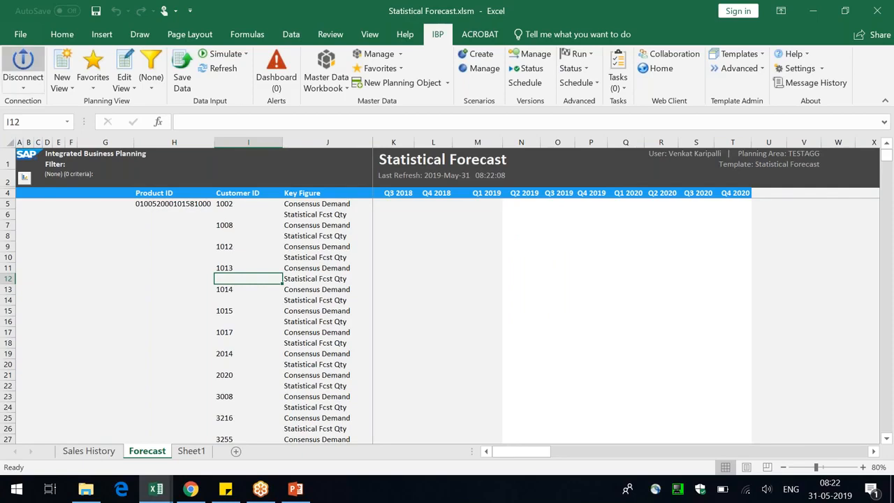
- Disconnect from the TESTAGG planning area and log on again through the Configuration connection
{"action": "left_click", "coordinate": [23, 66]}
{"action": "left_click", "coordinate": [18, 69]}
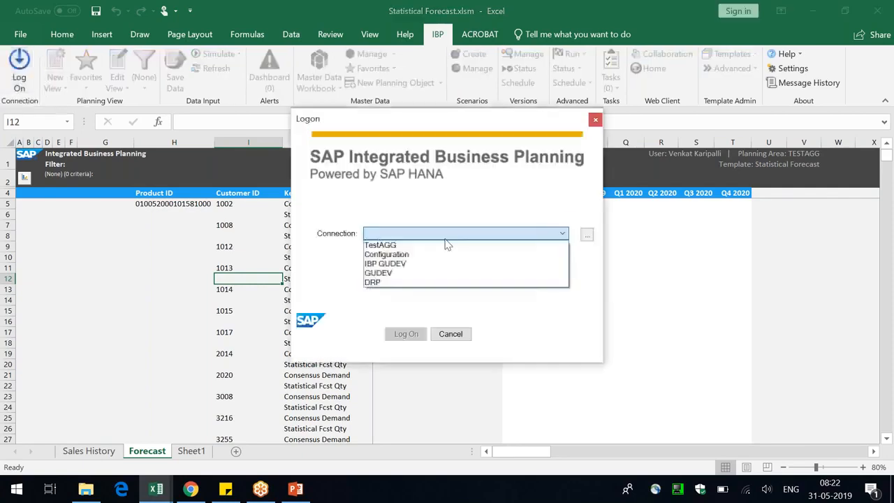
{"action": "left_click", "coordinate": [391, 255]}
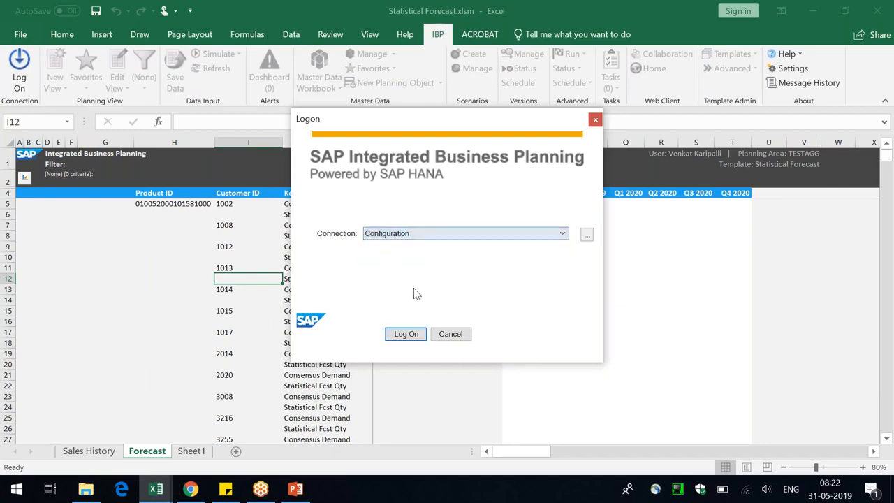
{"action": "left_click", "coordinate": [396, 336]}
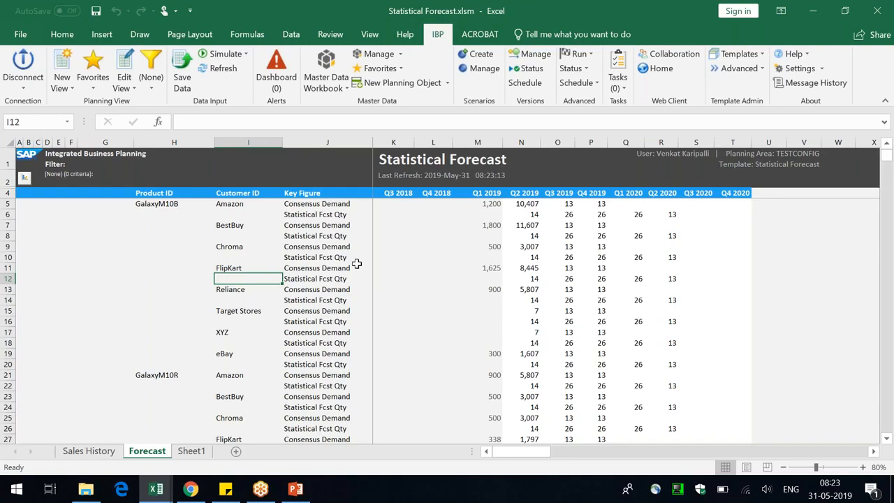
- Edit the Forecast planning view and change its time period from quarters to Week
{"action": "left_click", "coordinate": [132, 76]}
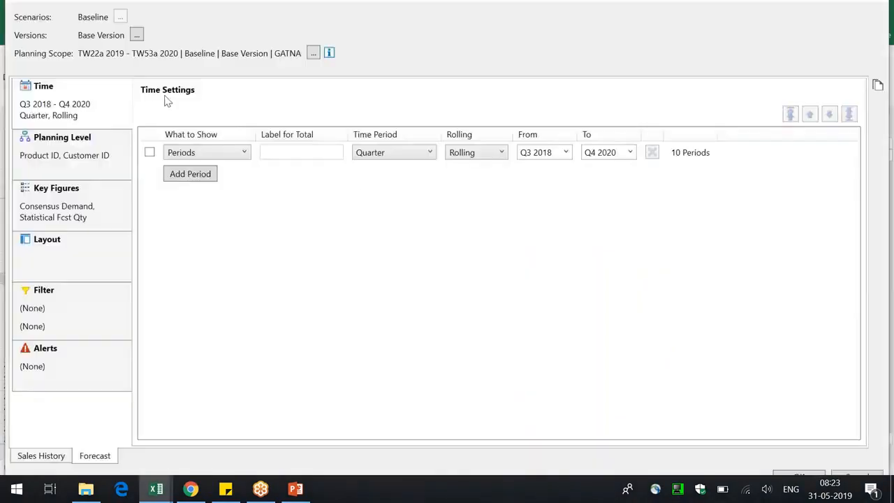
{"action": "left_click", "coordinate": [403, 155]}
{"action": "left_click", "coordinate": [555, 162]}
{"action": "left_click", "coordinate": [572, 152]}
{"action": "left_click", "coordinate": [745, 229]}
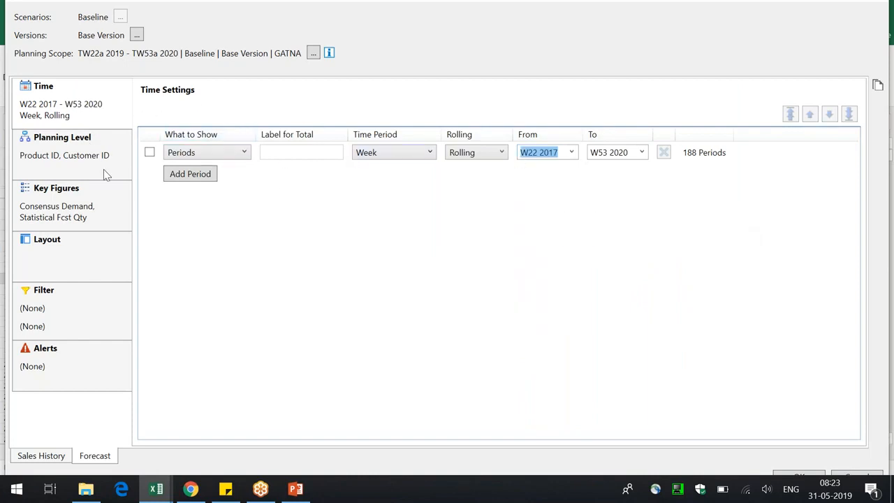
{"action": "left_click", "coordinate": [82, 113]}
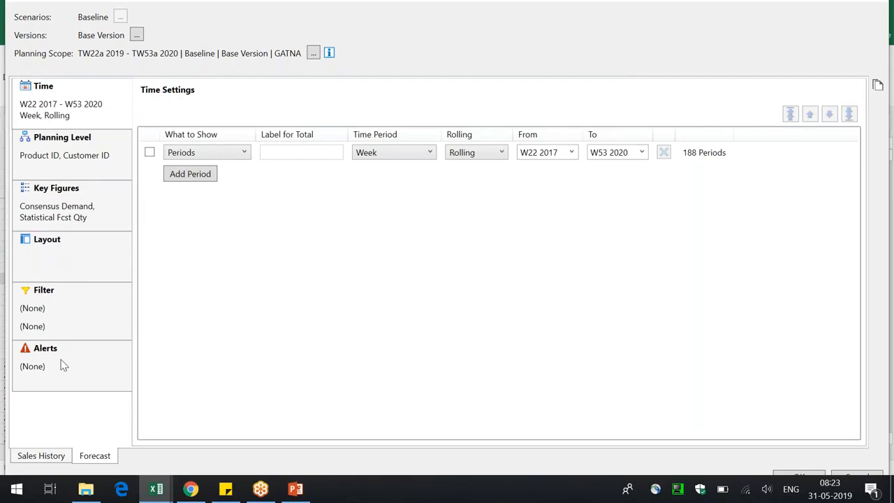
- Set the weekly range to start from W20 2019 and apply the planning view, proceeding without a filter
{"action": "left_click", "coordinate": [571, 152]}
{"action": "left_click_drag", "start_coordinate": [573, 171], "coordinate": [574, 250]}
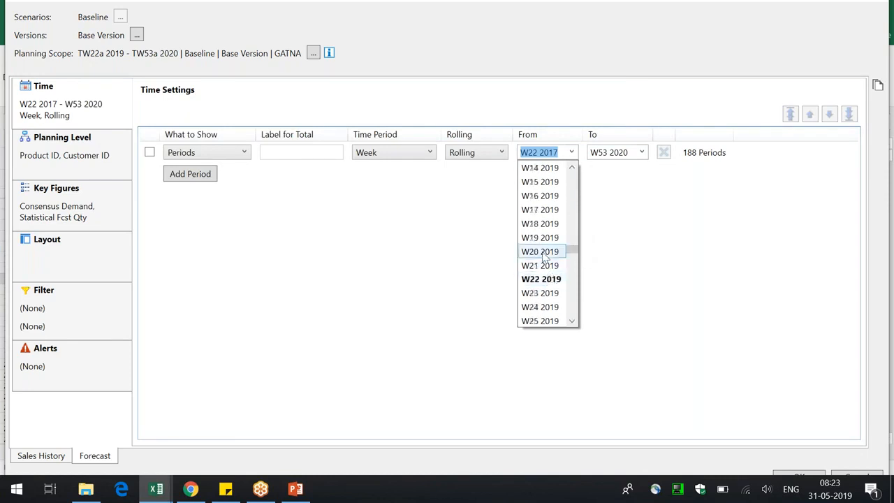
{"action": "left_click", "coordinate": [544, 253]}
{"action": "left_click", "coordinate": [795, 477]}
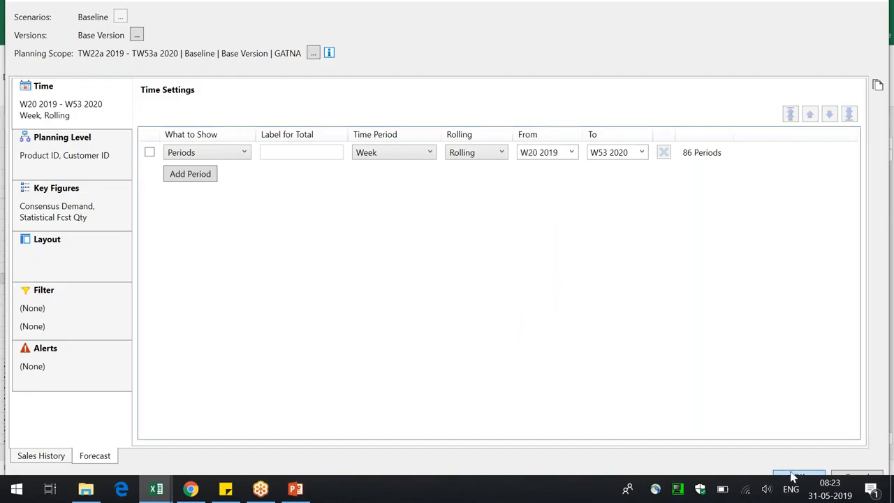
{"action": "left_click", "coordinate": [508, 278]}
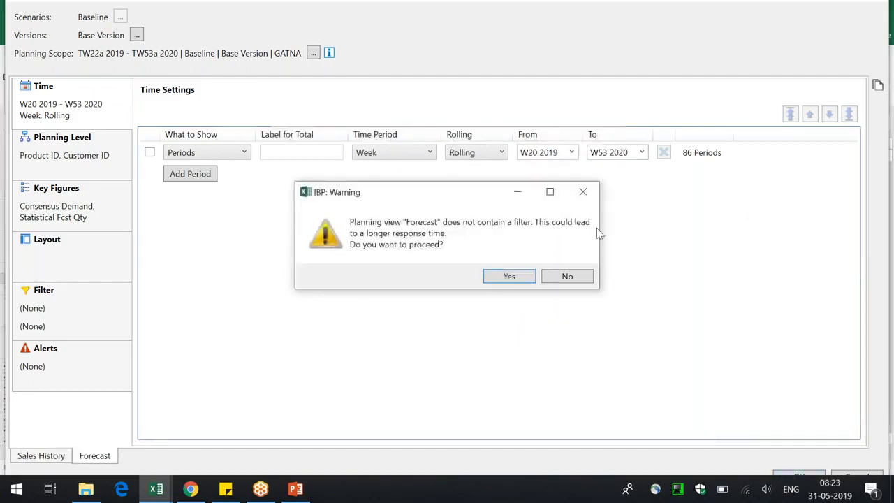
{"action": "left_click", "coordinate": [518, 279]}
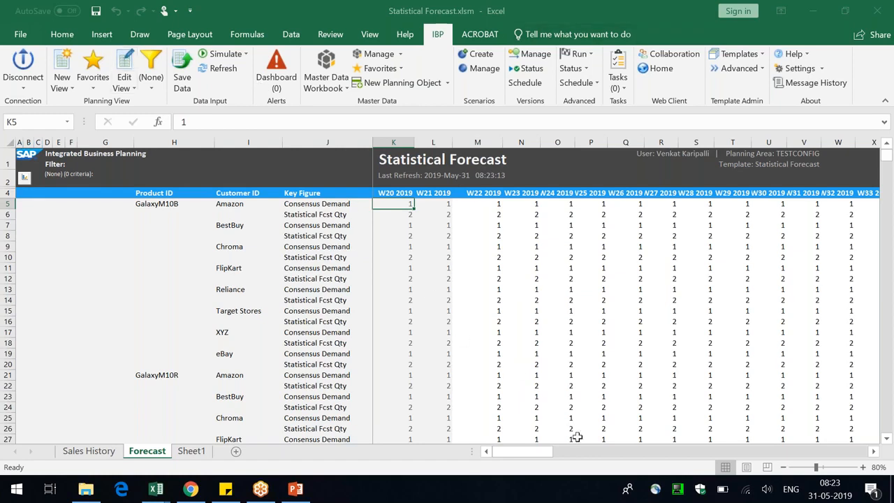
- Review the weekly forecast rows, apply the saved S12 filter to the Forecast view, and check the other saved filters
{"action": "scroll", "coordinate": [590, 455], "scroll_direction": "right", "scroll_amount": 11}
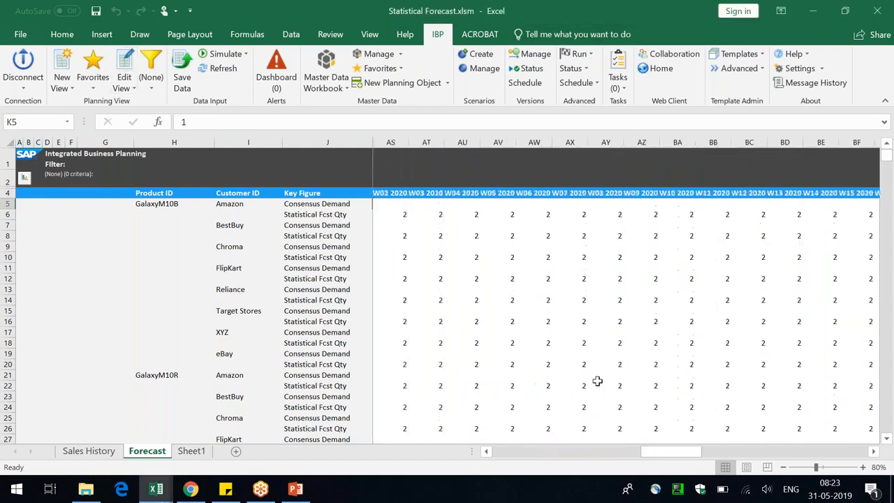
{"action": "scroll", "coordinate": [620, 383], "scroll_direction": "down", "scroll_amount": 18}
{"action": "scroll", "coordinate": [615, 380], "scroll_direction": "down", "scroll_amount": 6}
{"action": "scroll", "coordinate": [608, 379], "scroll_direction": "up", "scroll_amount": 9}
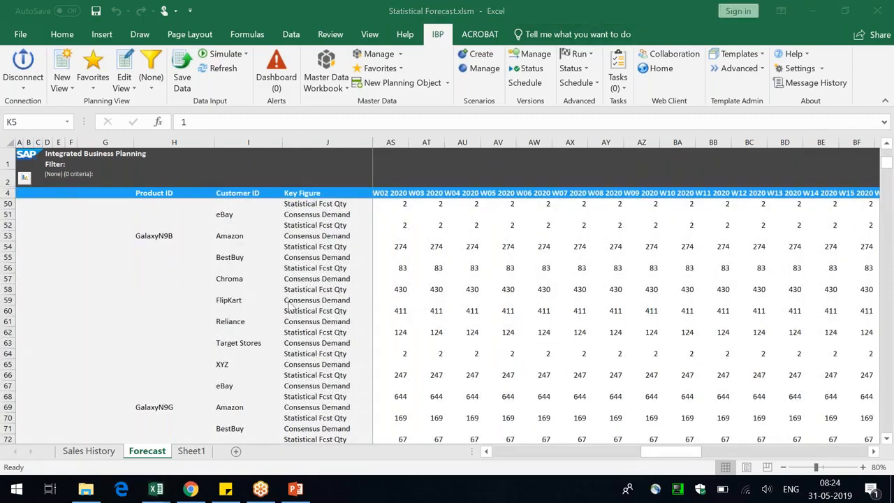
{"action": "scroll", "coordinate": [428, 341], "scroll_direction": "down", "scroll_amount": 4}
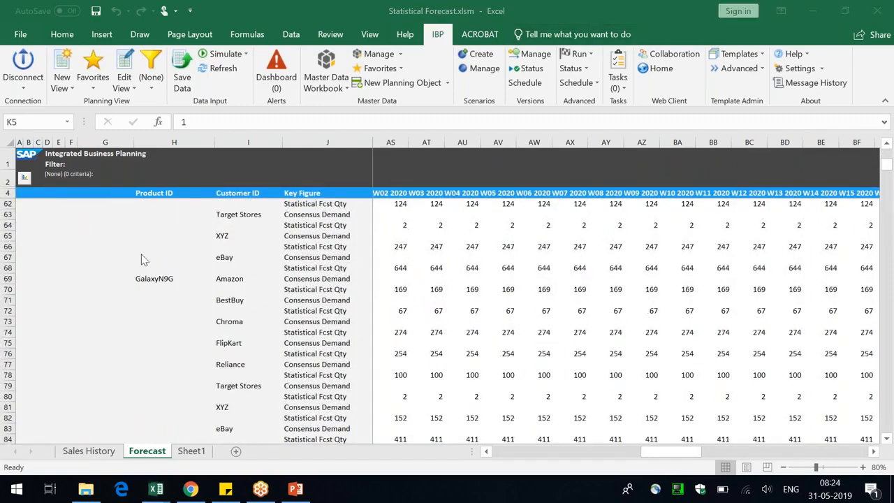
{"action": "left_click", "coordinate": [152, 76]}
{"action": "left_click", "coordinate": [175, 201]}
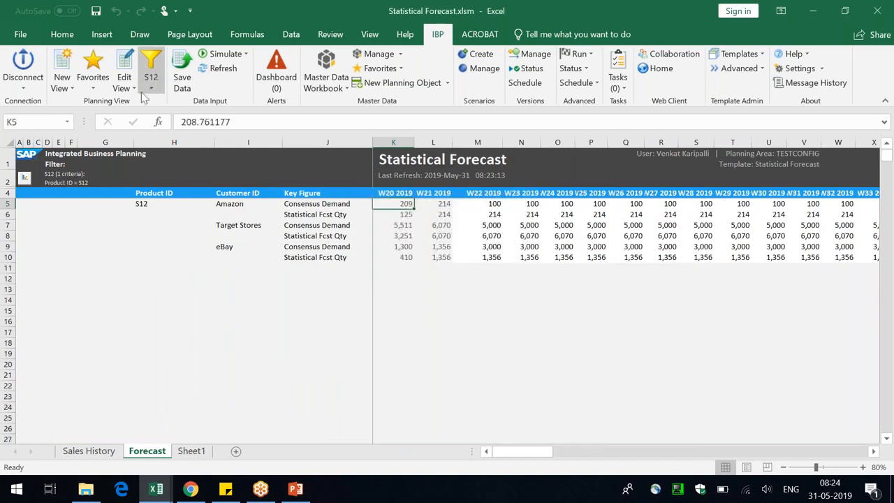
{"action": "left_click", "coordinate": [151, 90]}
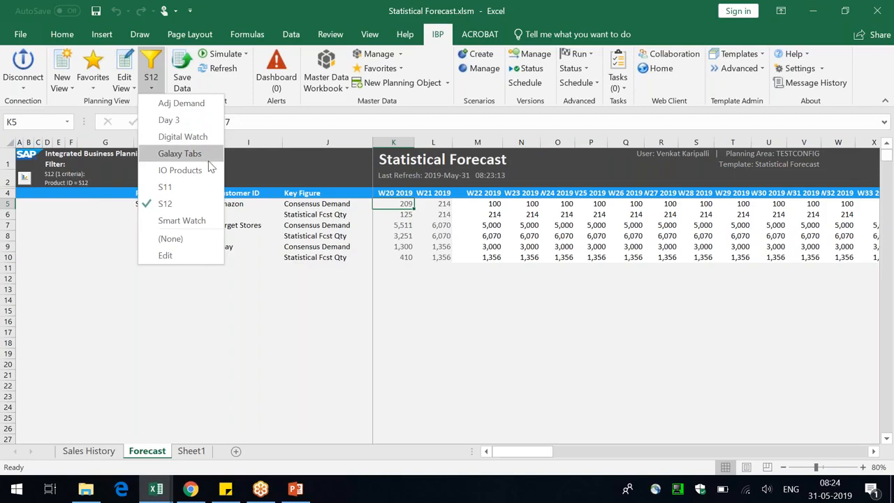
{"action": "left_click", "coordinate": [188, 316]}
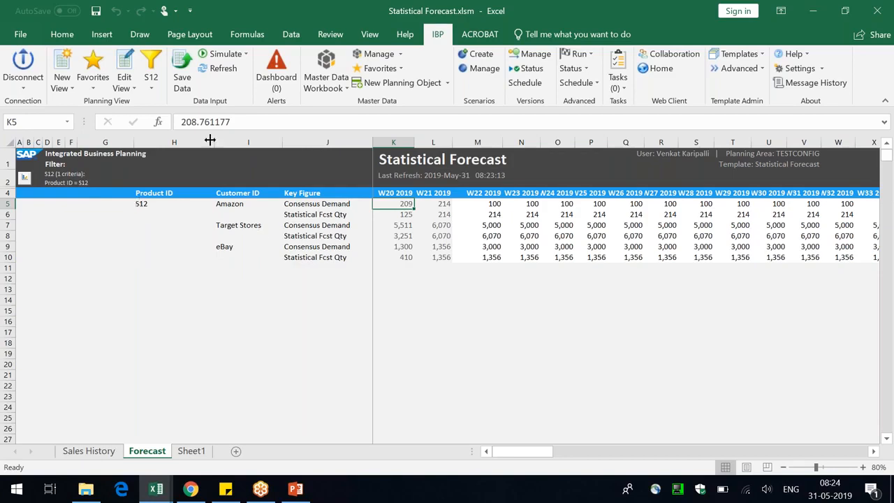
- Narrow the Product ID column, apply the saved Galaxy Tabs filter to the Forecast view and look through its rows
{"action": "left_click_drag", "start_coordinate": [210, 141], "coordinate": [200, 141]}
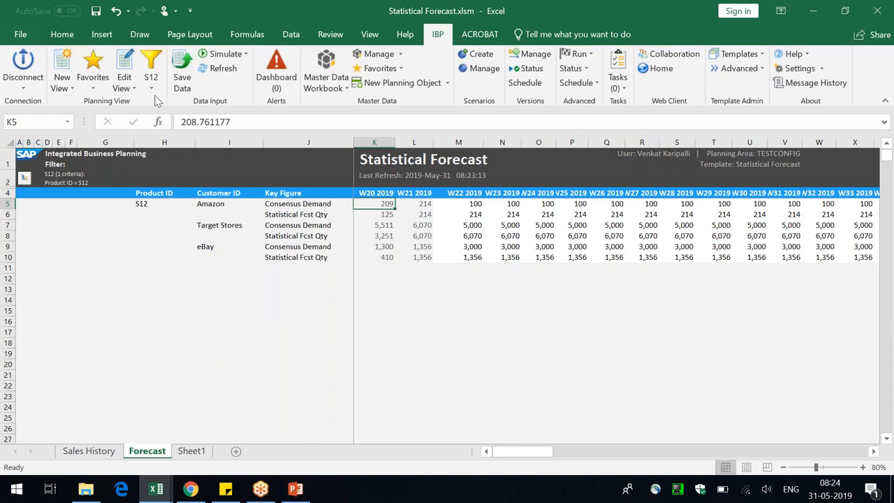
{"action": "left_click", "coordinate": [151, 73]}
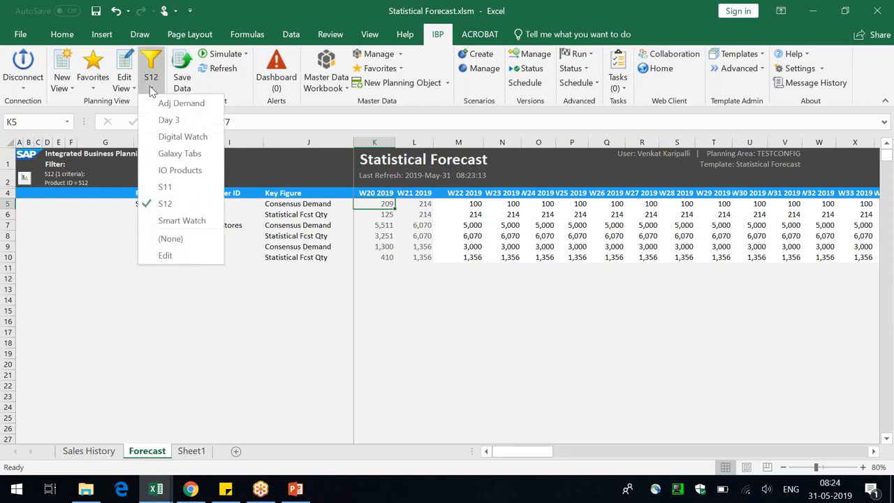
{"action": "left_click", "coordinate": [195, 153]}
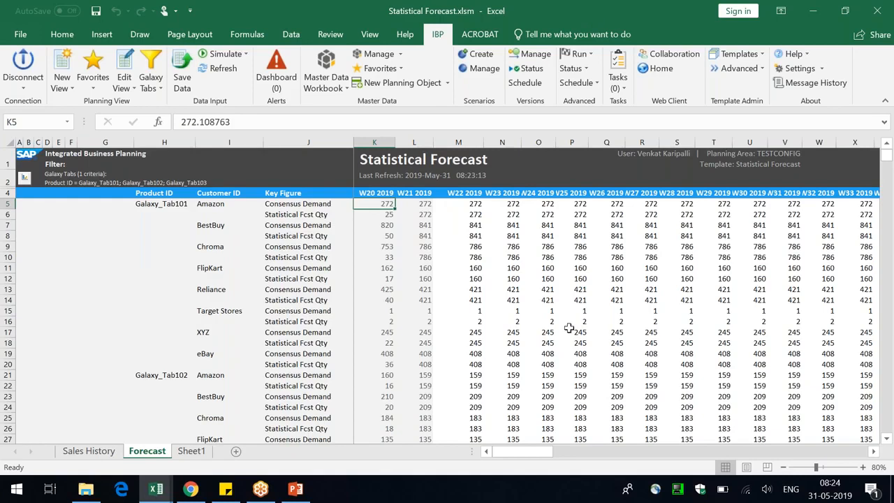
{"action": "scroll", "coordinate": [569, 328], "scroll_direction": "down", "scroll_amount": 10}
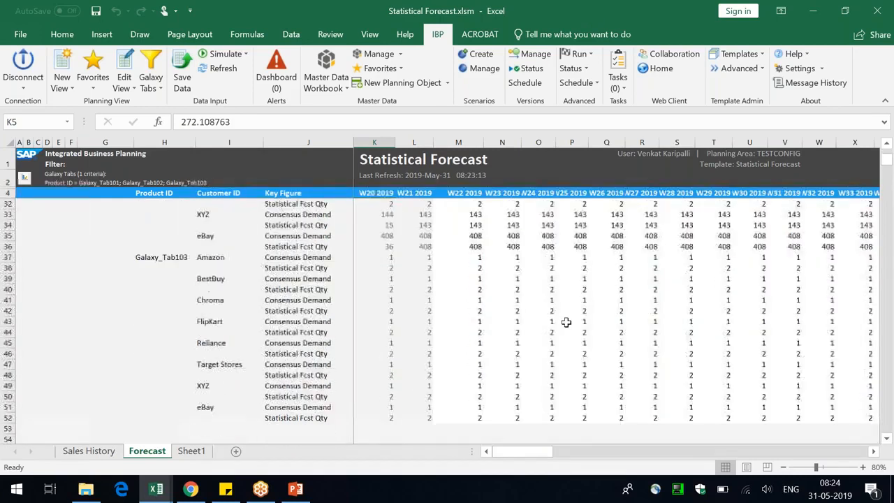
{"action": "scroll", "coordinate": [567, 322], "scroll_direction": "up", "scroll_amount": 10}
{"action": "left_click", "coordinate": [477, 103]}
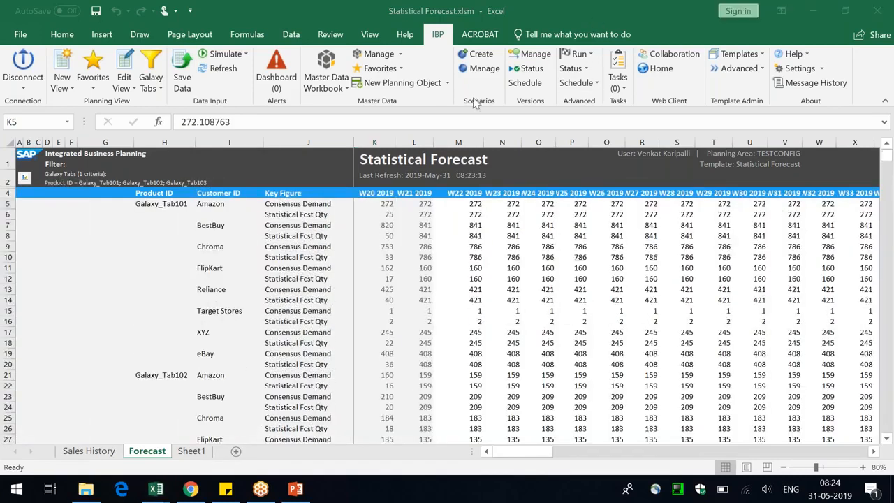
- Edit the Forecast view's attribute filter so Product ID equals S12 and S13, and apply it as an ad hoc filter
{"action": "left_click", "coordinate": [126, 65]}
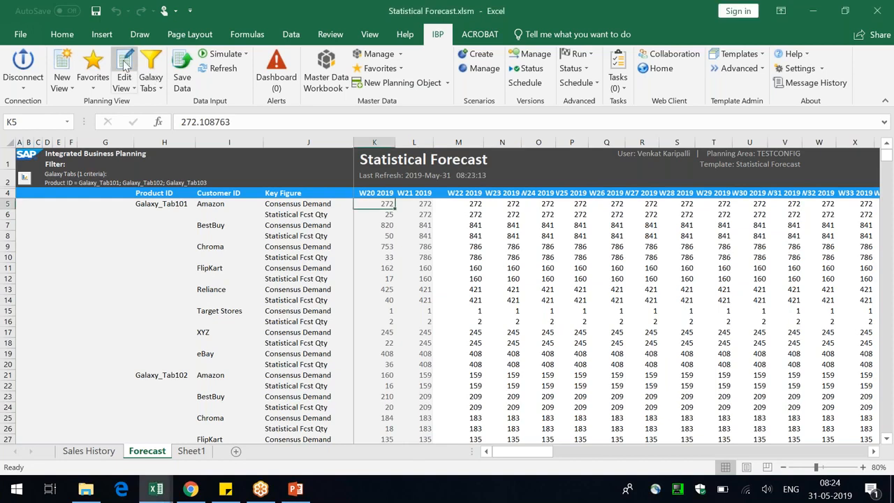
{"action": "left_click", "coordinate": [124, 64]}
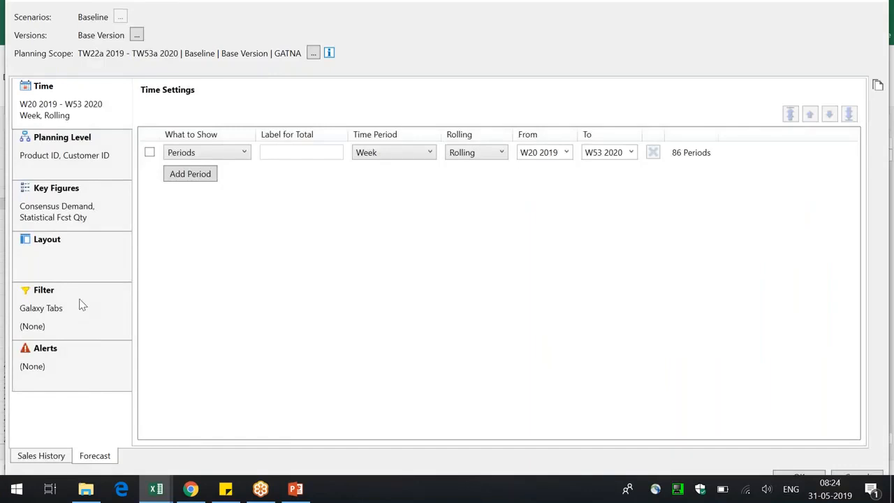
{"action": "left_click", "coordinate": [47, 315]}
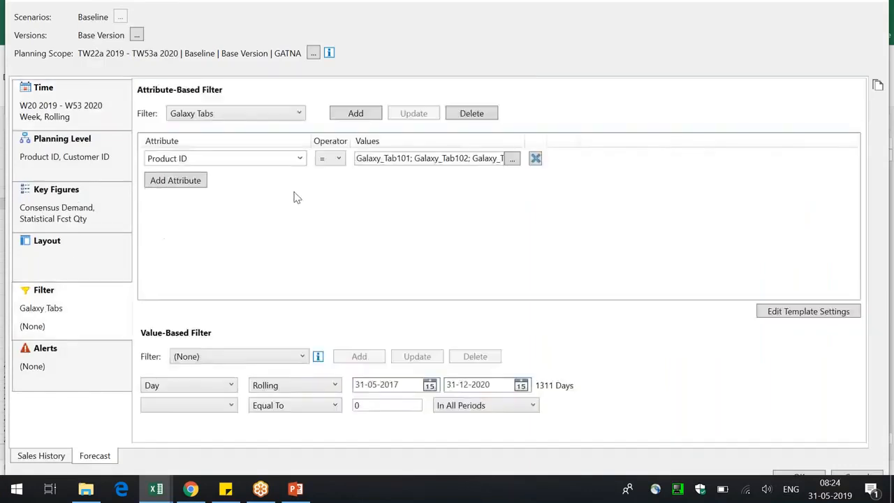
{"action": "left_click", "coordinate": [479, 158]}
{"action": "left_click", "coordinate": [512, 159]}
{"action": "type", "text": "S1"}
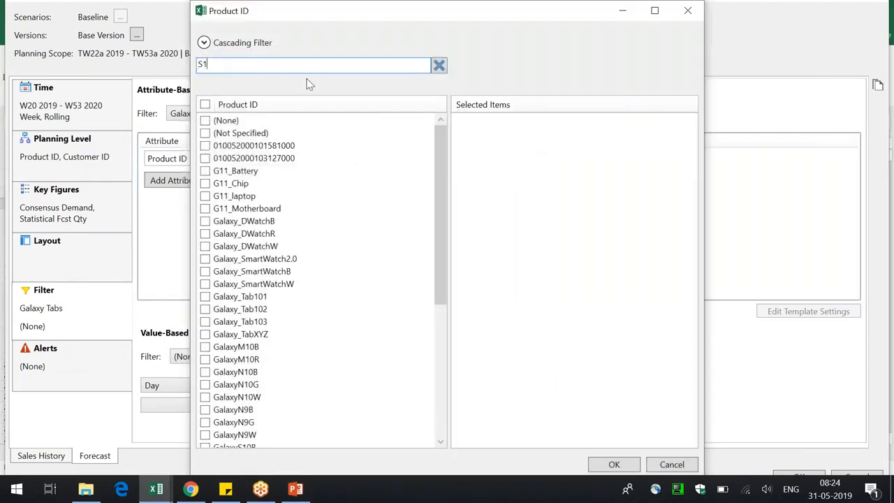
{"action": "left_click", "coordinate": [219, 159]}
{"action": "left_click", "coordinate": [219, 170]}
{"action": "left_click", "coordinate": [612, 464]}
{"action": "left_click", "coordinate": [815, 476]}
{"action": "left_click", "coordinate": [508, 277]}
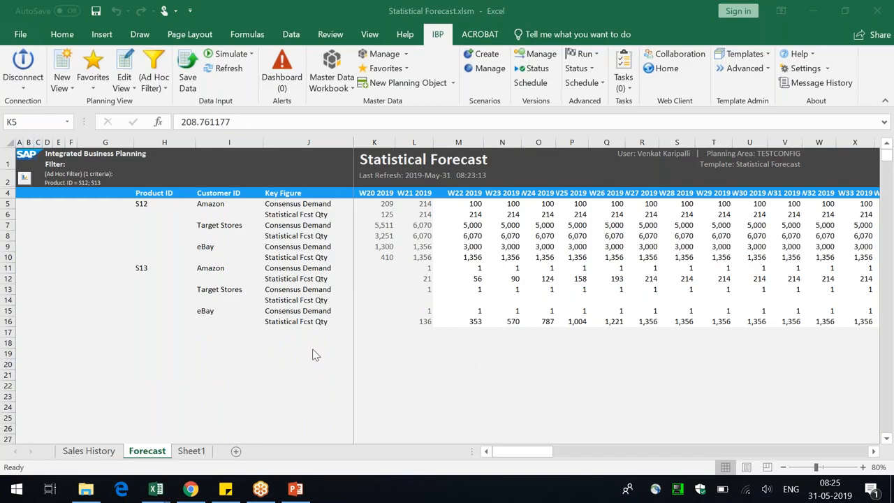
{"action": "left_click", "coordinate": [165, 208]}
{"action": "left_click", "coordinate": [156, 257]}
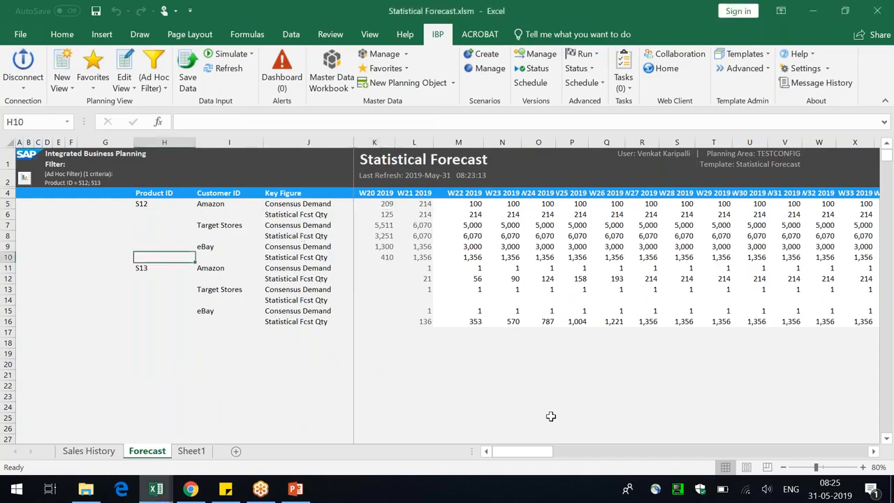
{"action": "left_click_drag", "start_coordinate": [519, 377], "coordinate": [534, 375]}
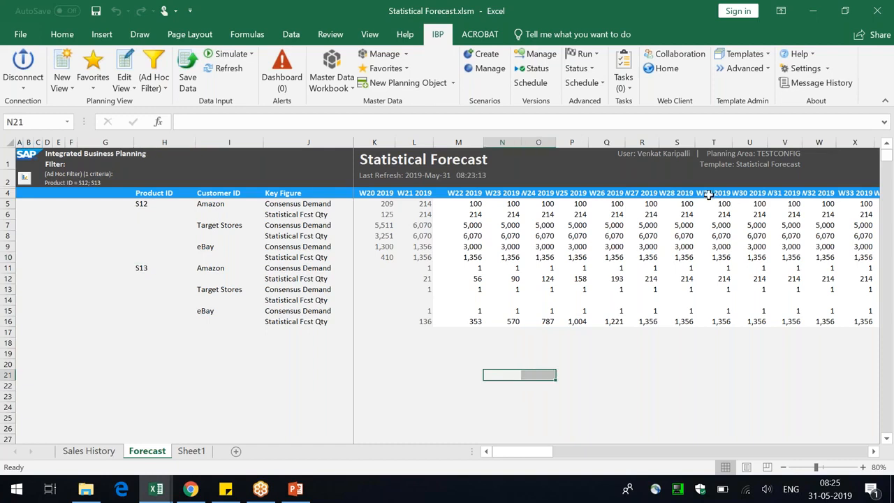
{"action": "left_click", "coordinate": [739, 11]}
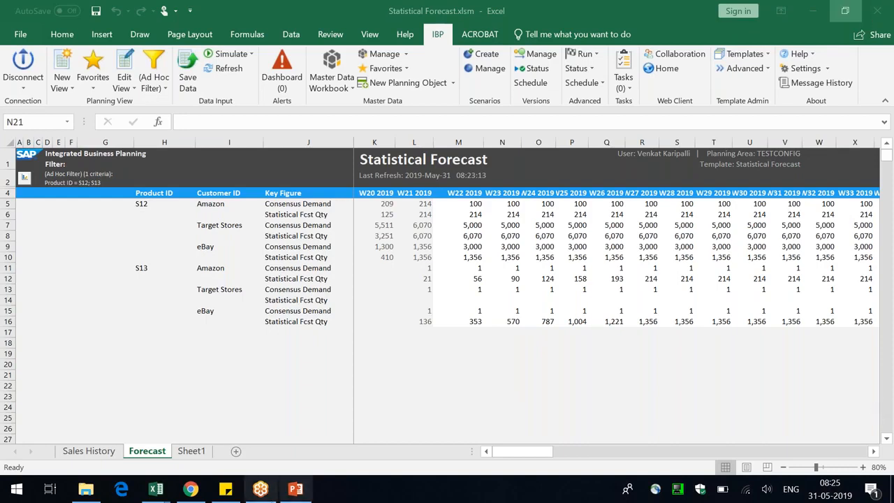
{"action": "left_click", "coordinate": [308, 493]}
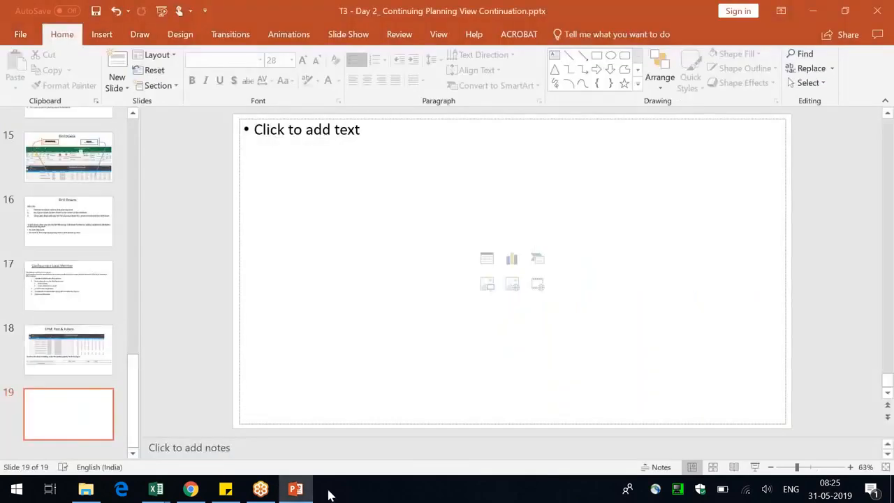
{"action": "left_click", "coordinate": [297, 489]}
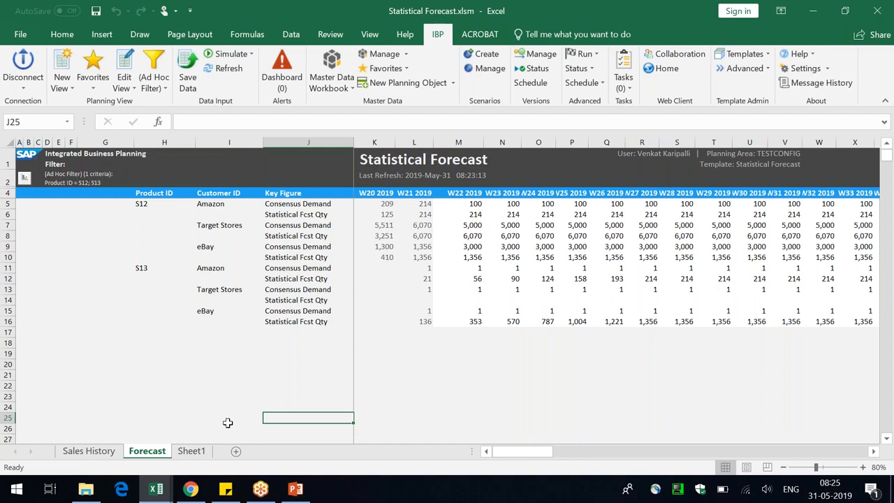
{"action": "key", "text": "XF86MonBrightnessUp"}
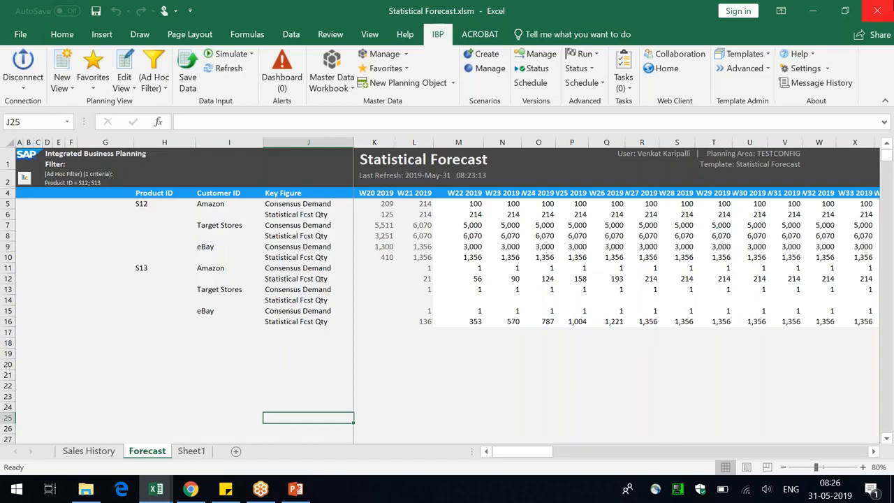
{"action": "left_click", "coordinate": [746, 12]}
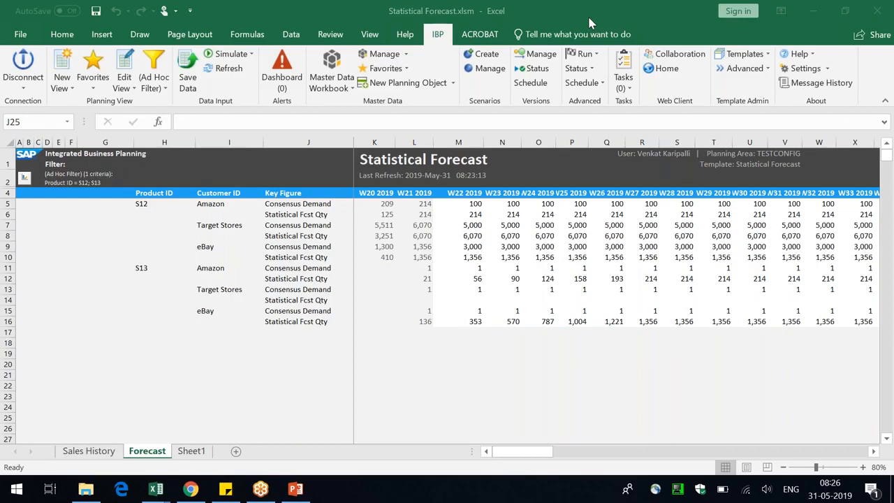
- Quick-edit the planning view to add the Location ID attribute before Customer ID, and narrow the Location ID column
{"action": "left_click", "coordinate": [284, 225]}
{"action": "left_click", "coordinate": [236, 222]}
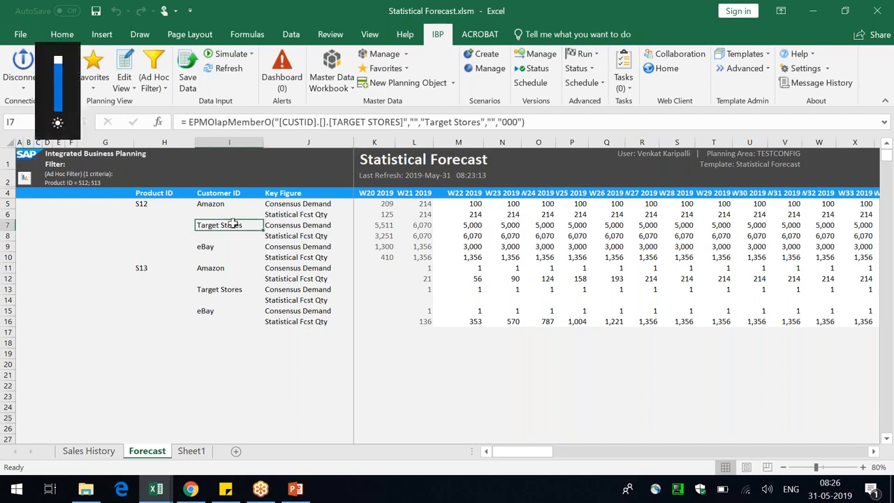
{"action": "left_click", "coordinate": [288, 237]}
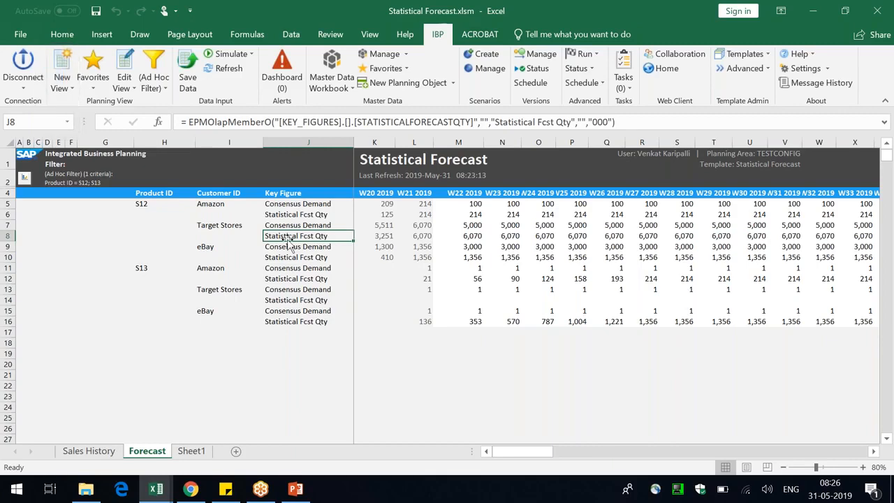
{"action": "left_click", "coordinate": [211, 228]}
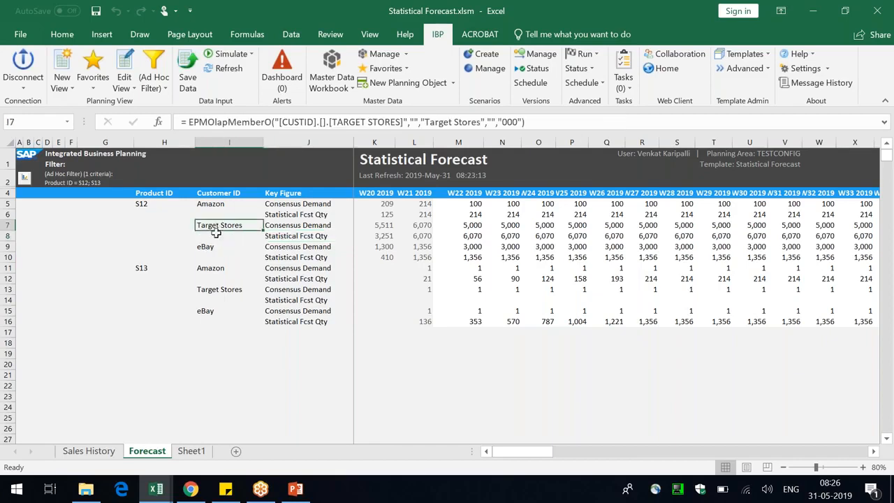
{"action": "right_click", "coordinate": [221, 225]}
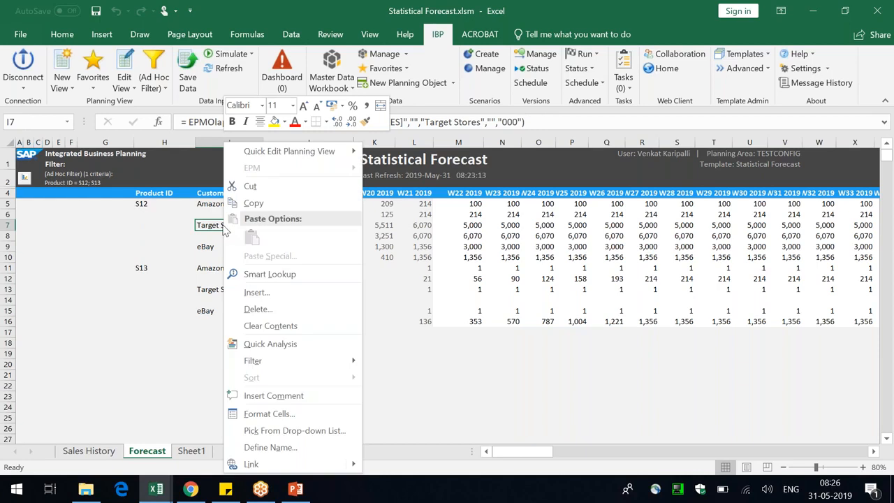
{"action": "mouse_move", "coordinate": [275, 154]}
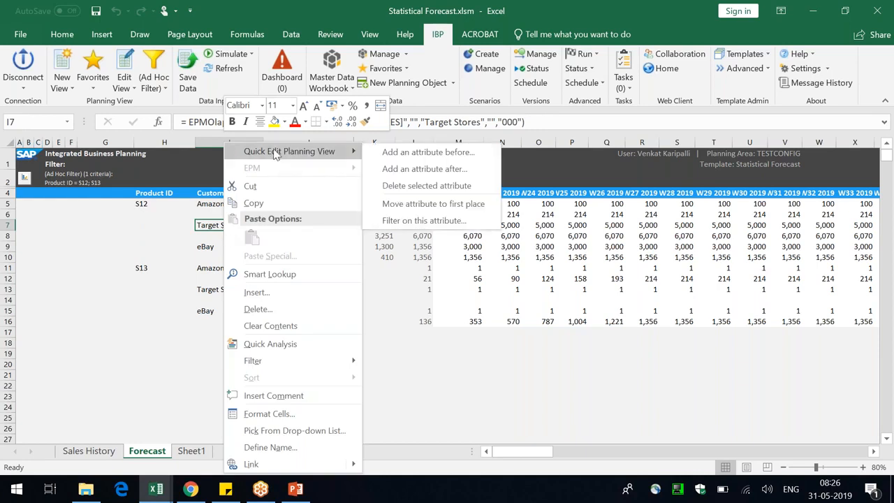
{"action": "left_click", "coordinate": [436, 153]}
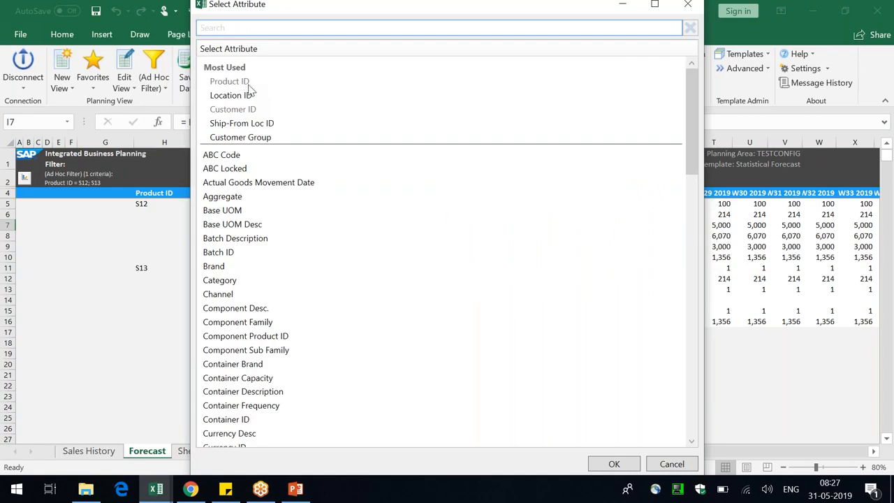
{"action": "double_click", "coordinate": [250, 96]}
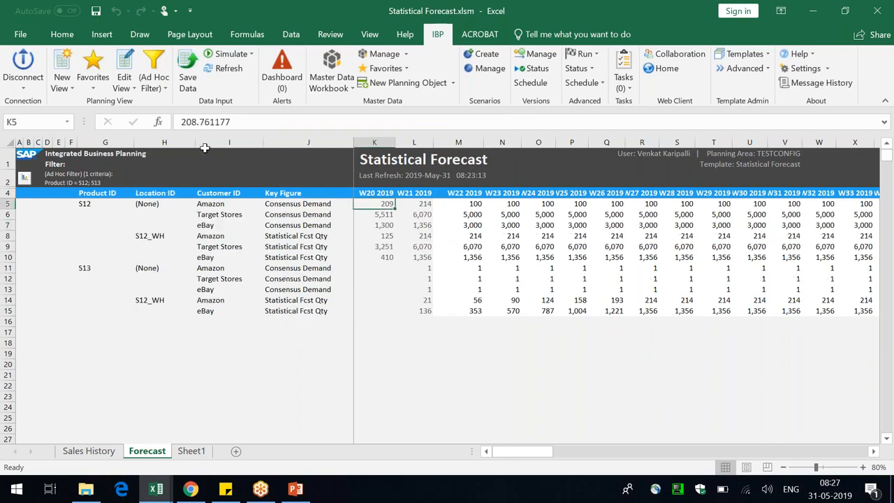
{"action": "left_click_drag", "start_coordinate": [197, 145], "coordinate": [181, 144]}
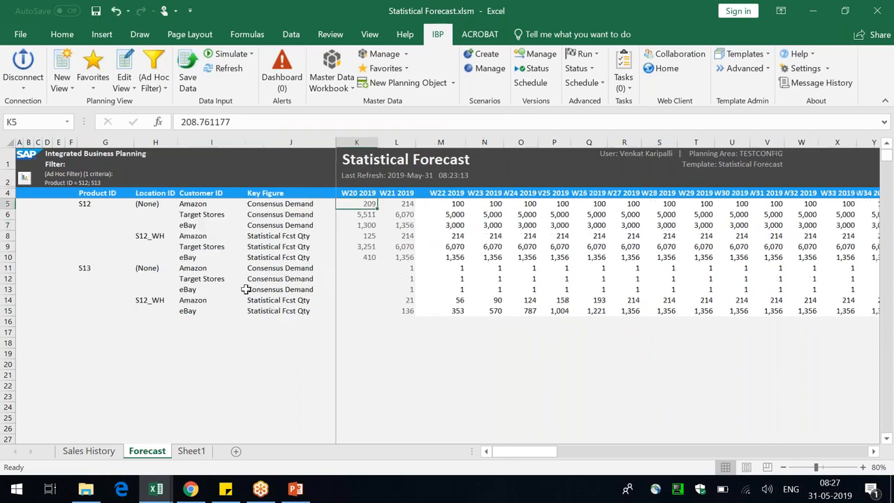
- Examine product S12's Statistical Fcst Qty rows for location S12_WH, including their customers and weekly values
{"action": "left_click", "coordinate": [262, 236]}
{"action": "left_click", "coordinate": [84, 204]}
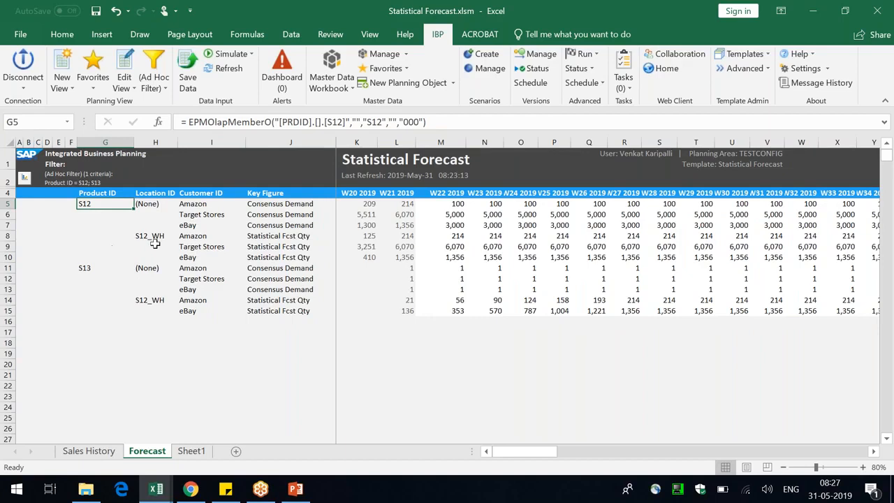
{"action": "left_click", "coordinate": [152, 237]}
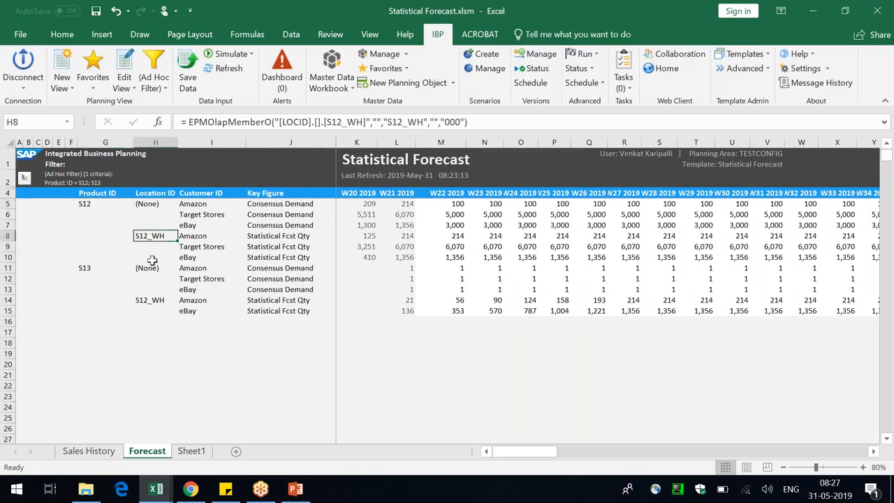
{"action": "left_click_drag", "start_coordinate": [196, 239], "coordinate": [202, 257]}
{"action": "left_click_drag", "start_coordinate": [290, 260], "coordinate": [281, 249]}
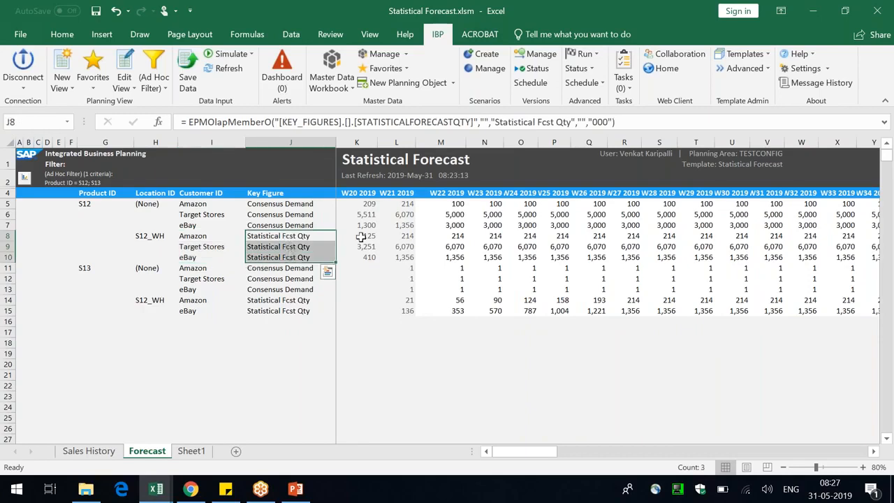
{"action": "left_click", "coordinate": [447, 236]}
{"action": "left_click_drag", "start_coordinate": [495, 236], "coordinate": [647, 271]}
{"action": "left_click", "coordinate": [533, 383]}
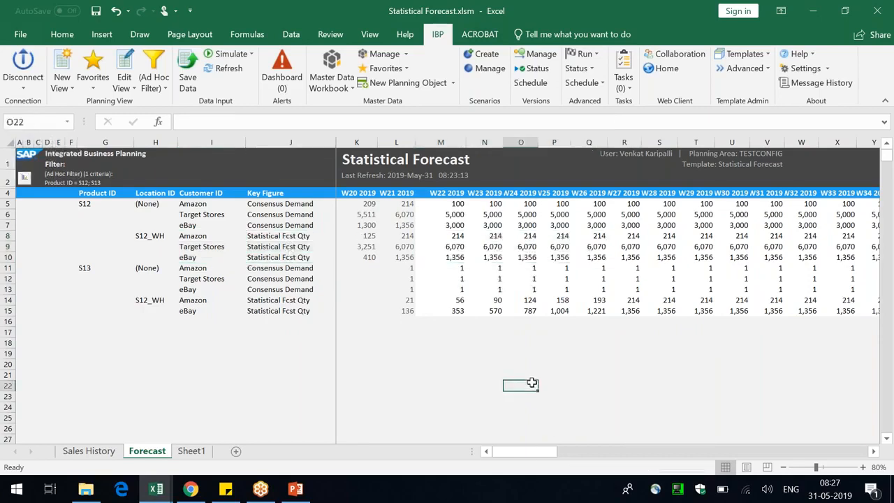
- Widen the Location ID column slightly and delete the Location ID attribute from the planning view with quick edit
{"action": "left_click_drag", "start_coordinate": [178, 143], "coordinate": [182, 153]}
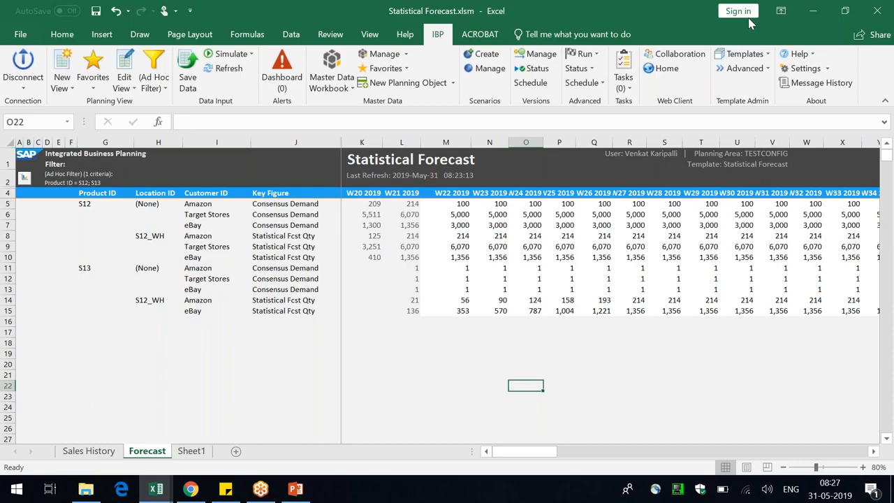
{"action": "left_click", "coordinate": [595, 17]}
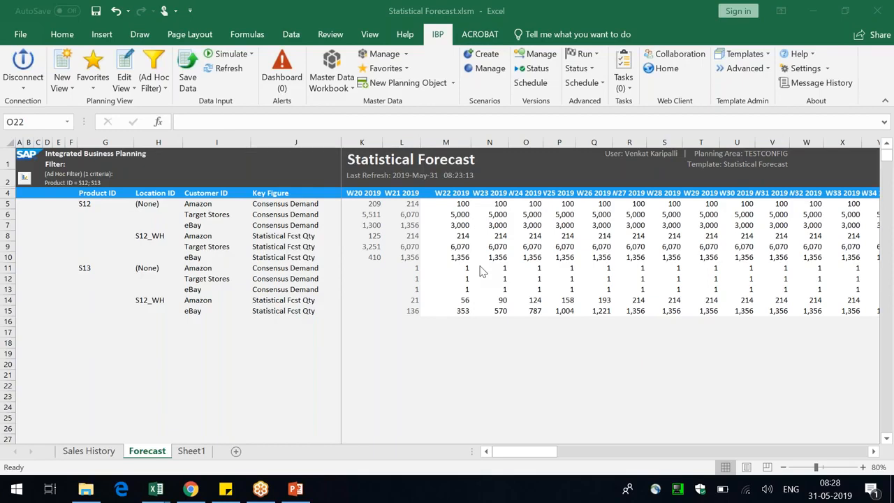
{"action": "left_click", "coordinate": [151, 237]}
{"action": "right_click", "coordinate": [151, 236]}
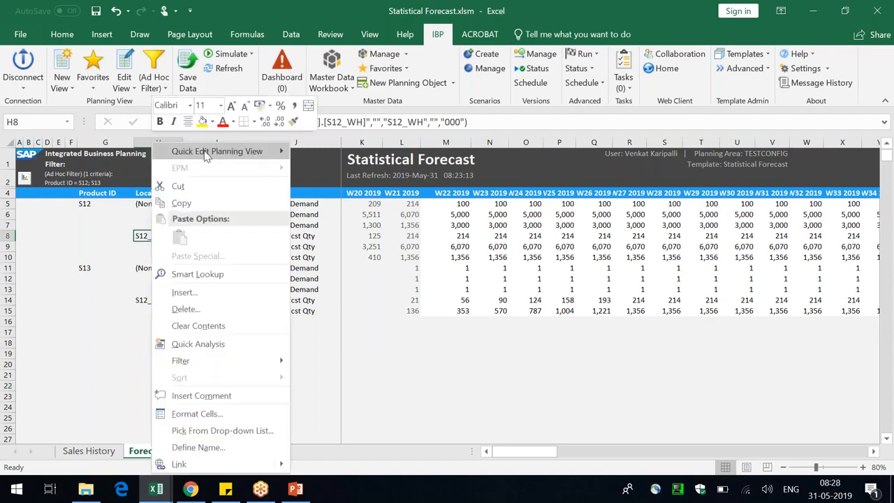
{"action": "mouse_move", "coordinate": [241, 152]}
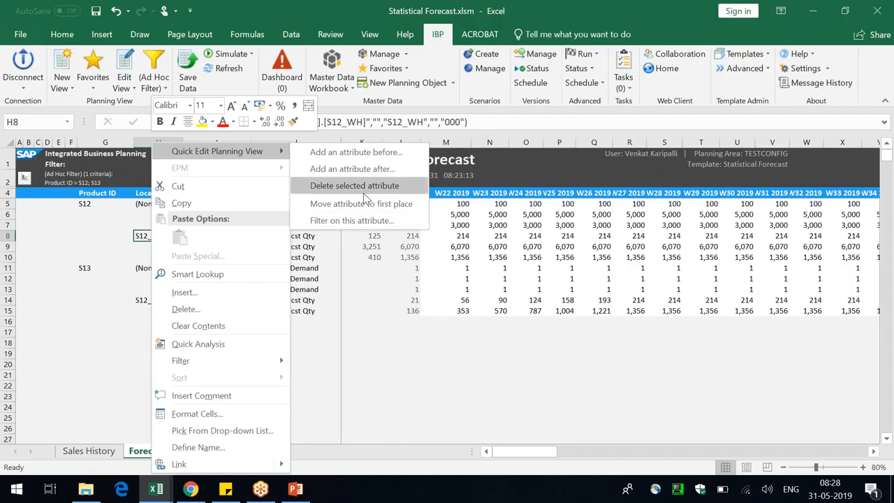
{"action": "left_click", "coordinate": [365, 188]}
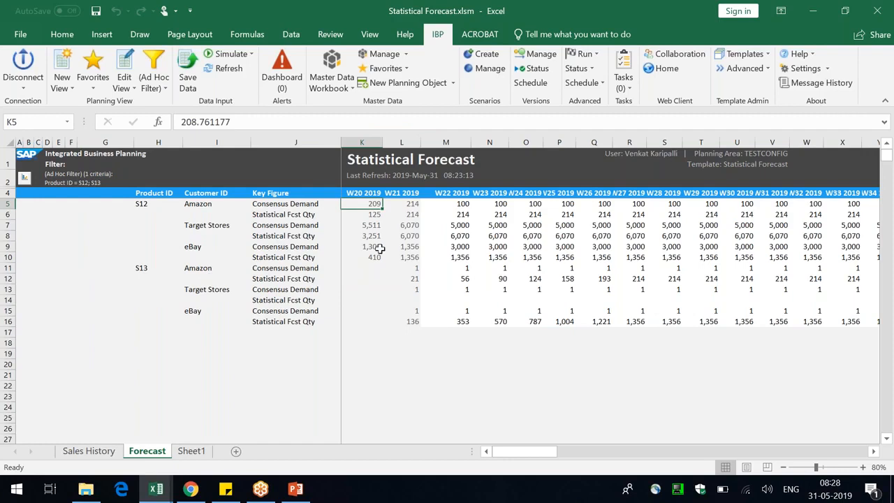
- Quick-edit the planning view to add the Channel attribute before Customer ID
{"action": "right_click", "coordinate": [184, 226]}
{"action": "mouse_move", "coordinate": [266, 150]}
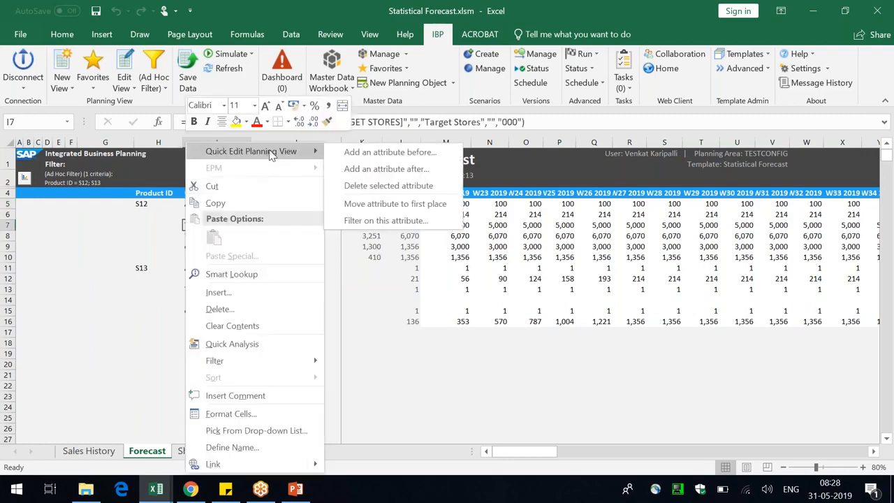
{"action": "left_click", "coordinate": [411, 152]}
{"action": "type", "text": "channel"}
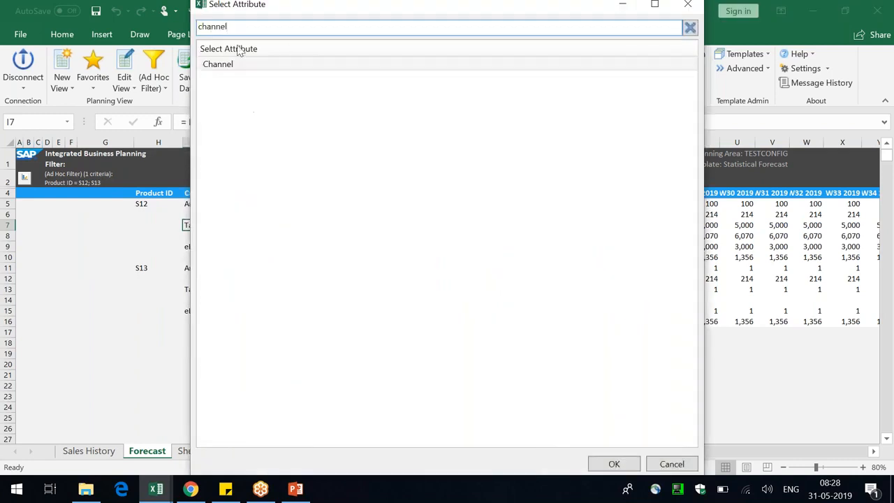
{"action": "double_click", "coordinate": [233, 64]}
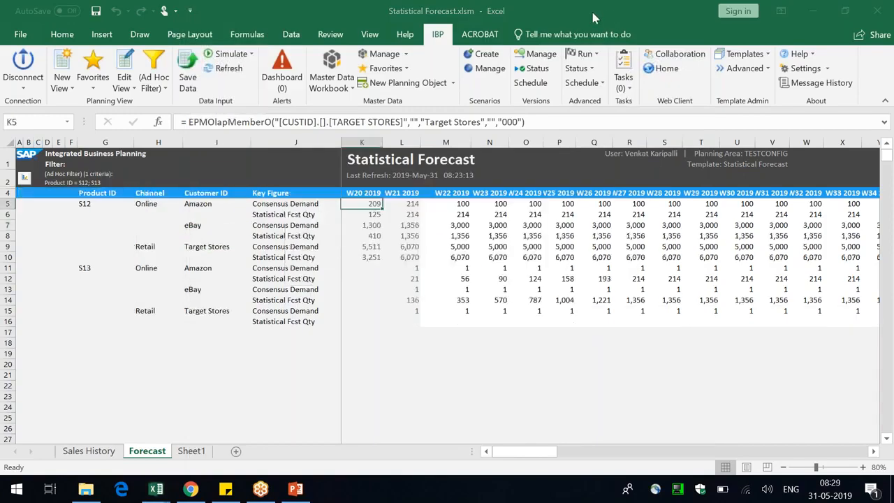
{"action": "left_click", "coordinate": [143, 203]}
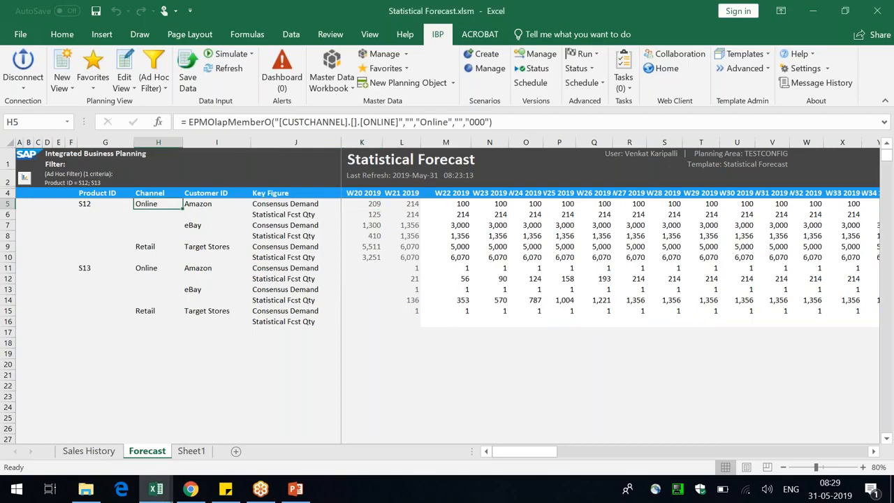
{"action": "left_click", "coordinate": [592, 20]}
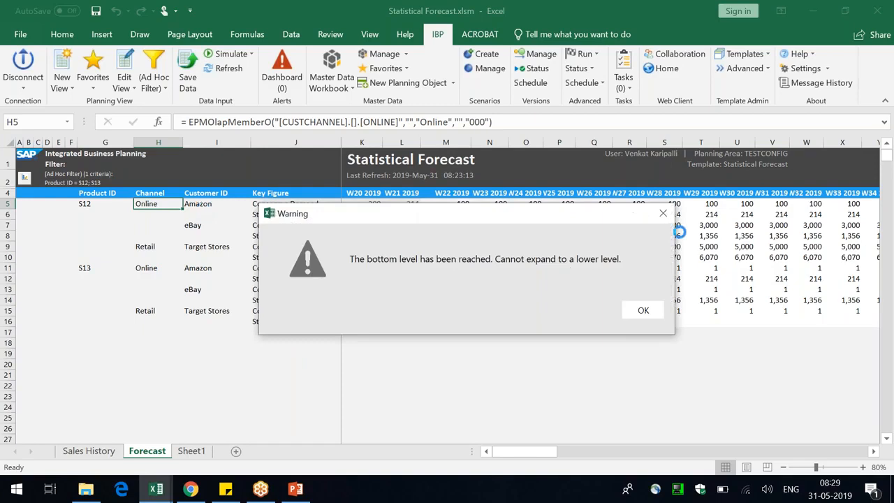
{"action": "left_click", "coordinate": [663, 214]}
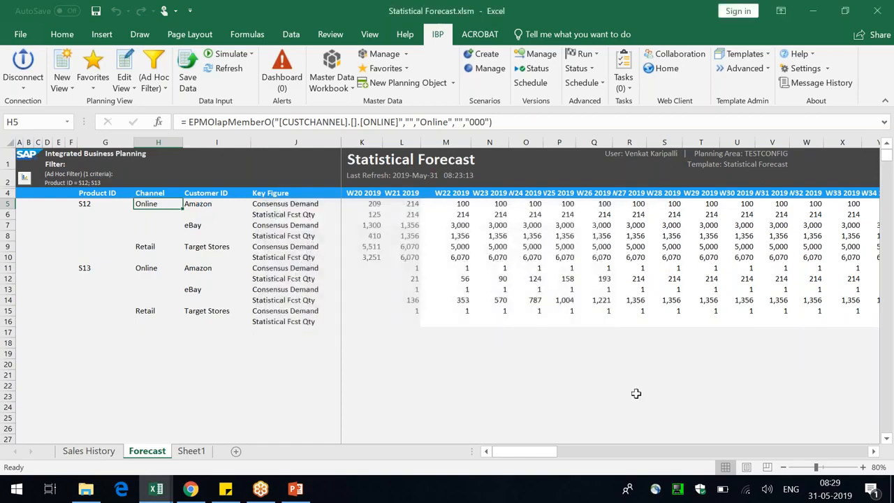
{"action": "left_click", "coordinate": [636, 289]}
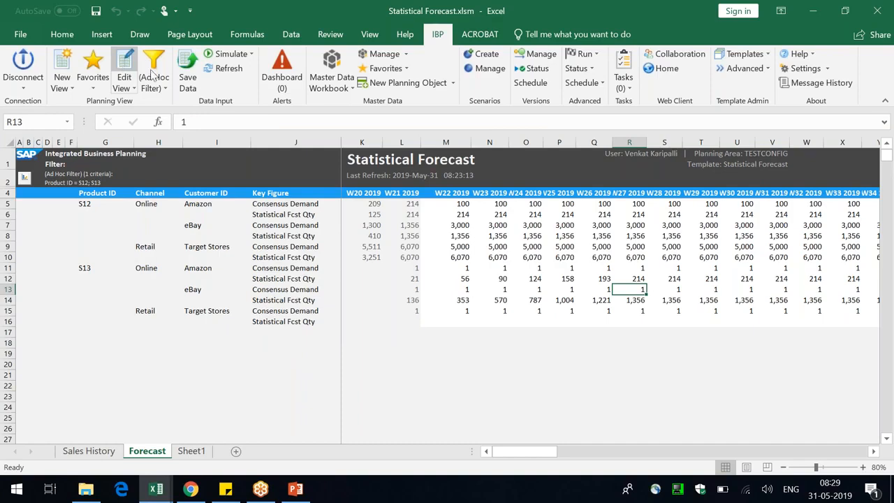
{"action": "left_click", "coordinate": [128, 66]}
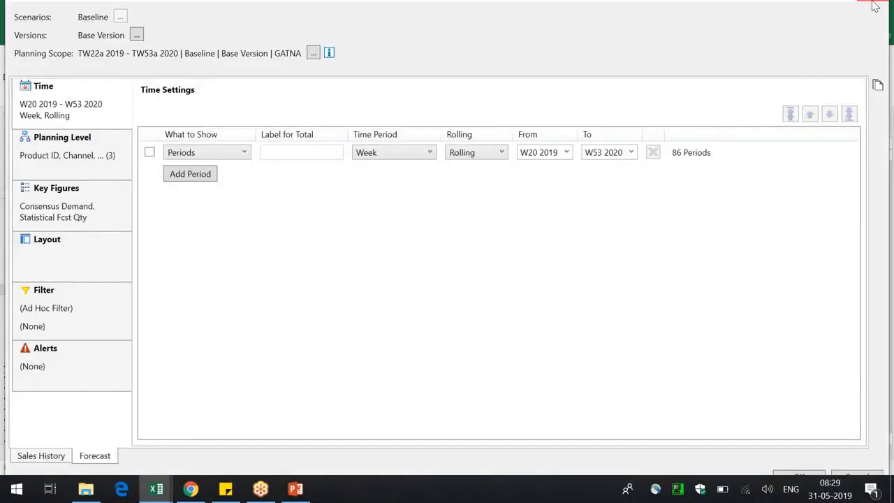
{"action": "left_click", "coordinate": [875, 6]}
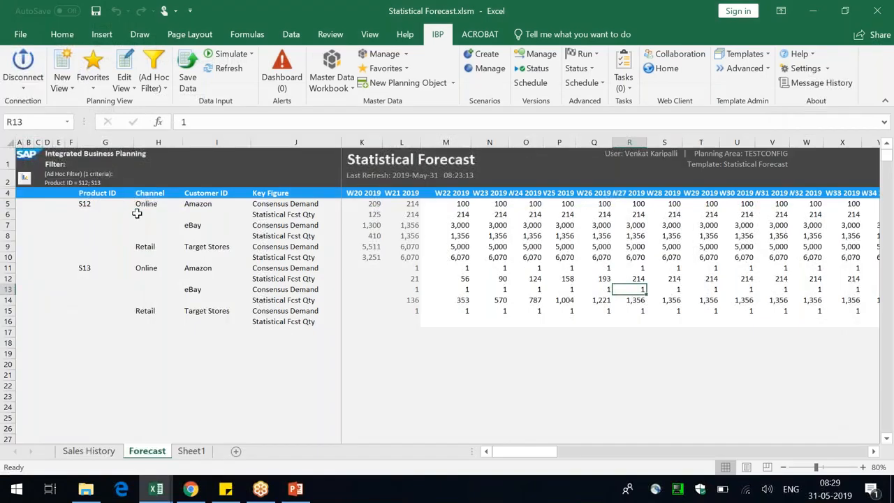
- Delete the Channel attribute from the planning view with quick edit
{"action": "right_click", "coordinate": [149, 204]}
{"action": "mouse_move", "coordinate": [209, 151]}
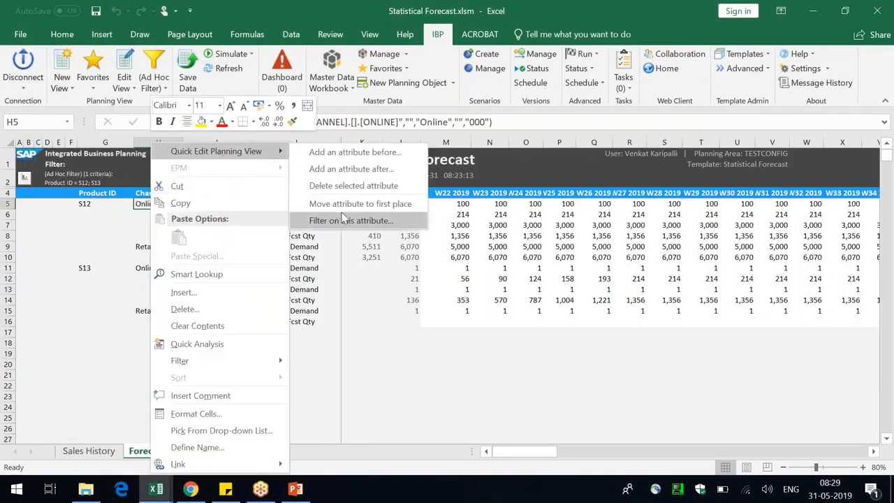
{"action": "left_click", "coordinate": [353, 185]}
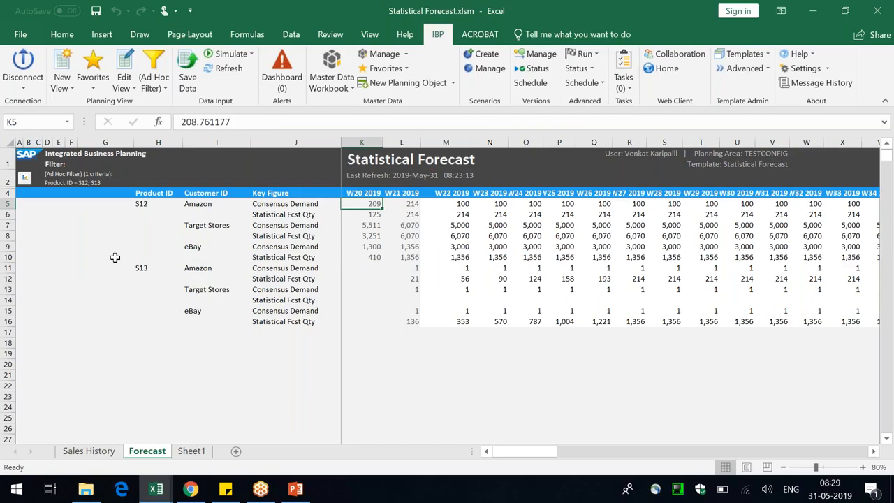
{"action": "left_click", "coordinate": [654, 395]}
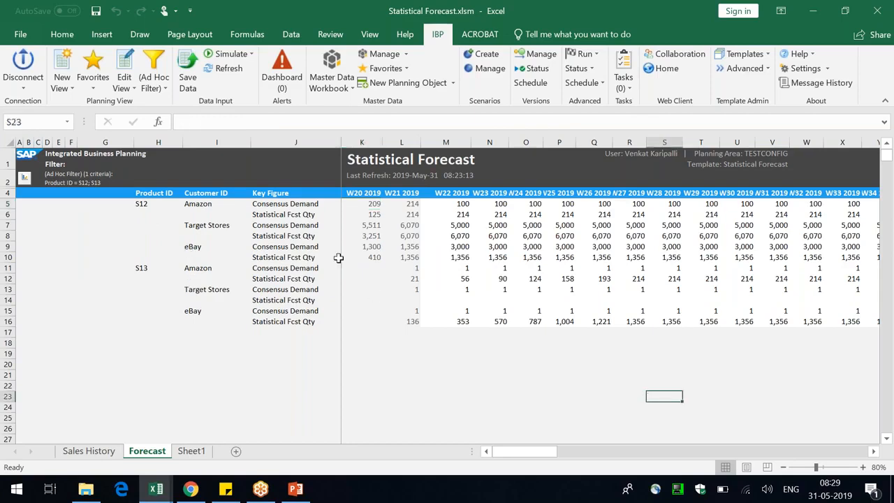
{"action": "left_click", "coordinate": [285, 227]}
{"action": "left_click", "coordinate": [287, 372]}
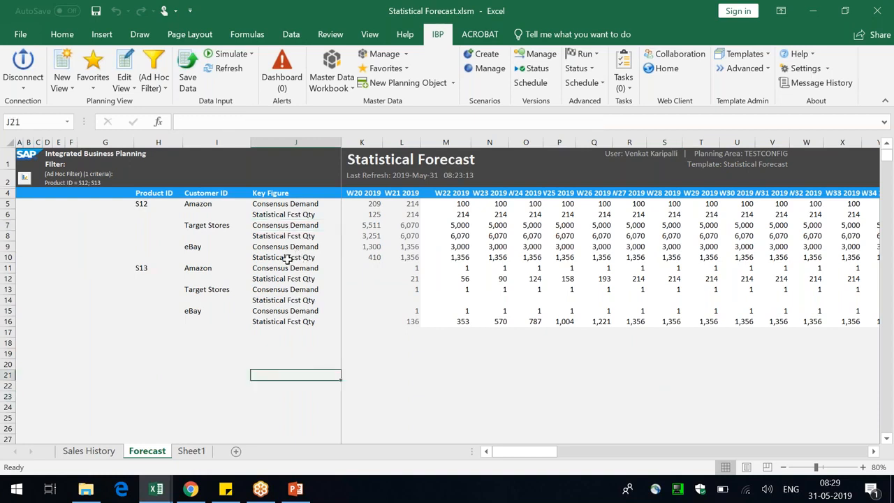
- Activate Local Member Recognition in the Forecast view's sheet options
{"action": "left_click", "coordinate": [283, 225]}
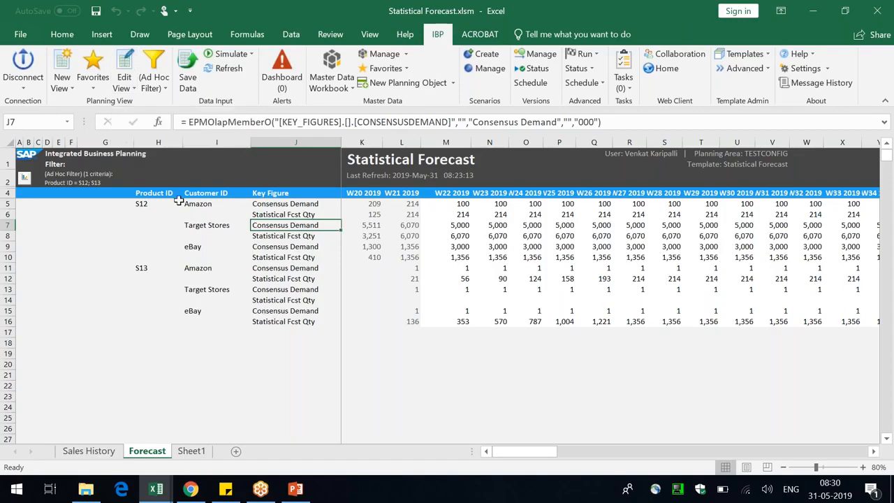
{"action": "left_click", "coordinate": [125, 83]}
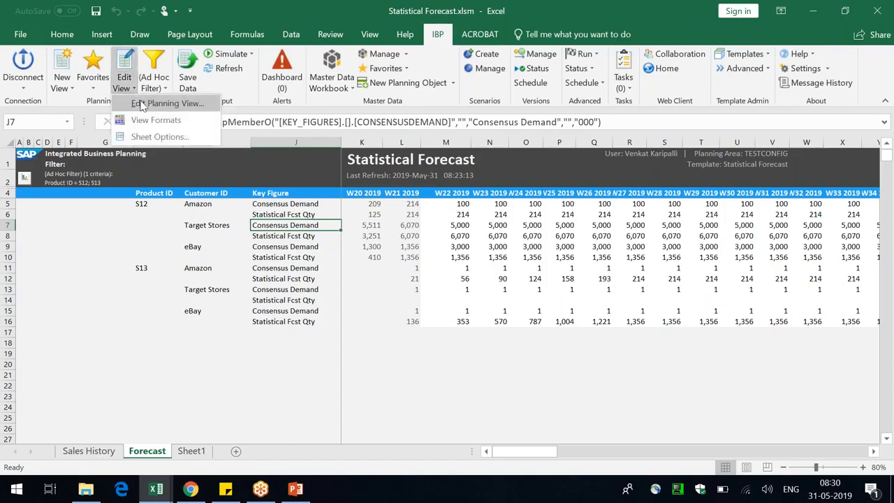
{"action": "left_click", "coordinate": [172, 138]}
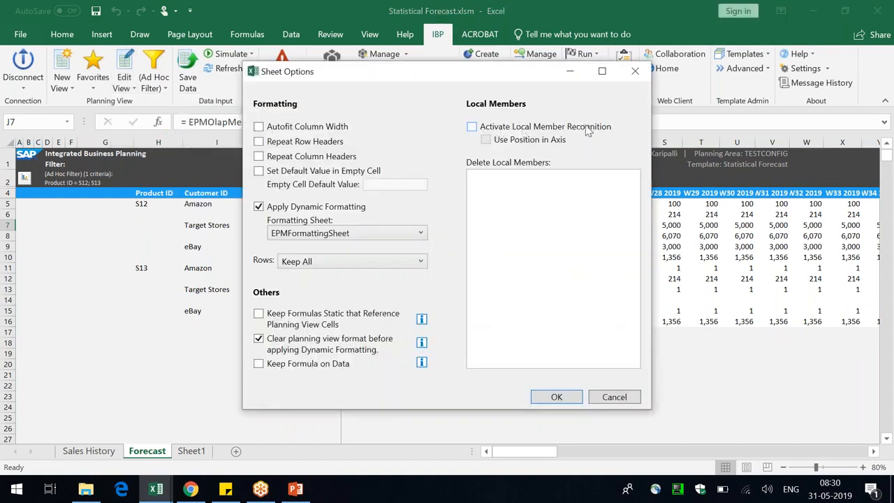
{"action": "left_click", "coordinate": [472, 128]}
{"action": "left_click", "coordinate": [568, 402]}
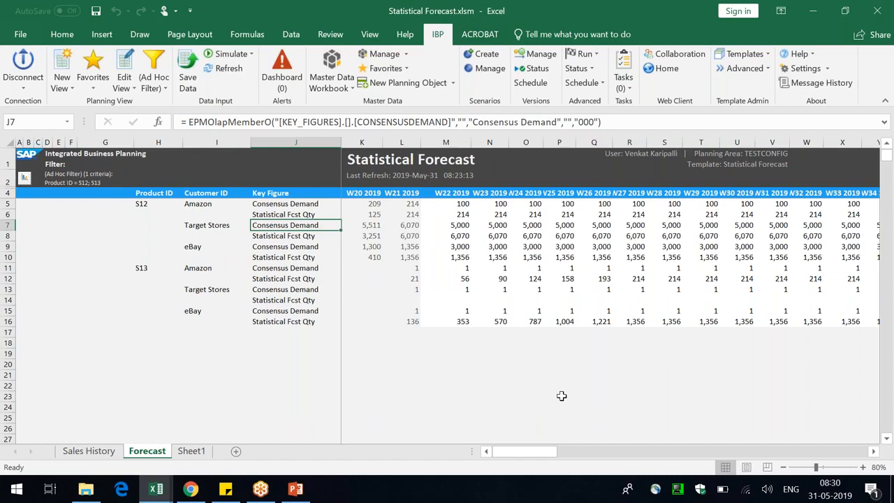
- Examine the Consensus Demand and Statistical Fcst Qty values in W22 2019 for product S12's customers Amazon and eBay
{"action": "left_click", "coordinate": [9, 225]}
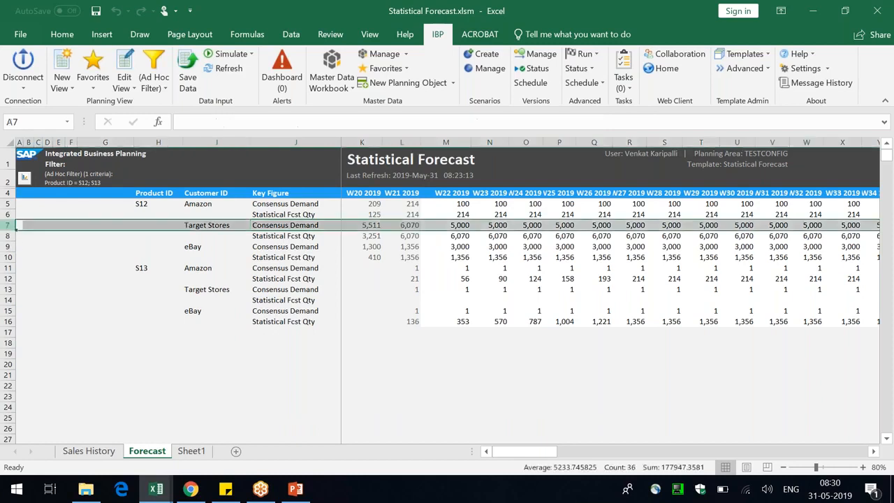
{"action": "left_click", "coordinate": [426, 388]}
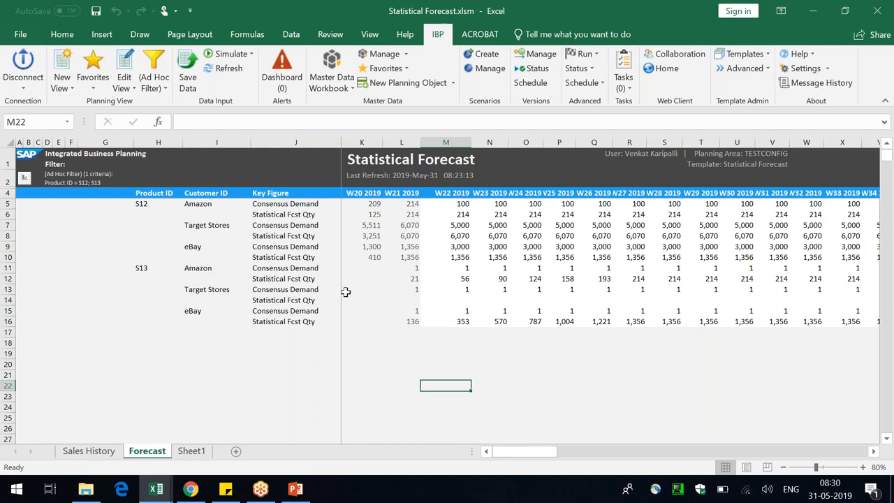
{"action": "left_click", "coordinate": [299, 207]}
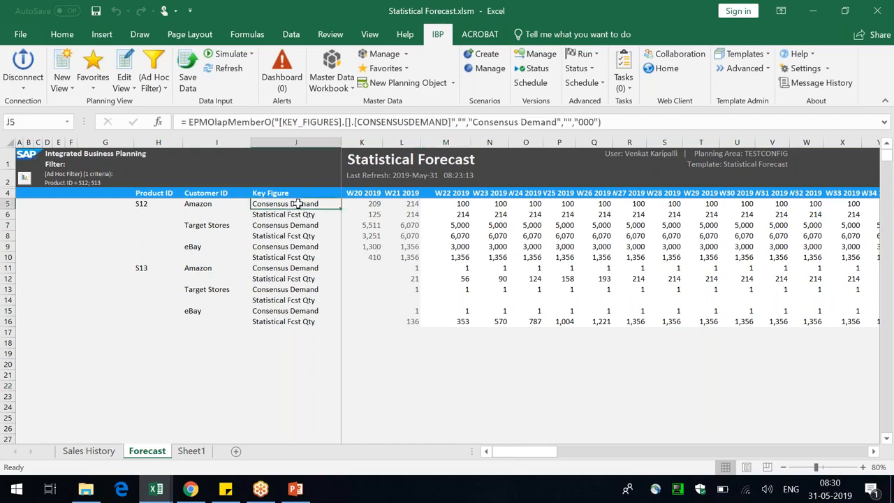
{"action": "left_click", "coordinate": [465, 203]}
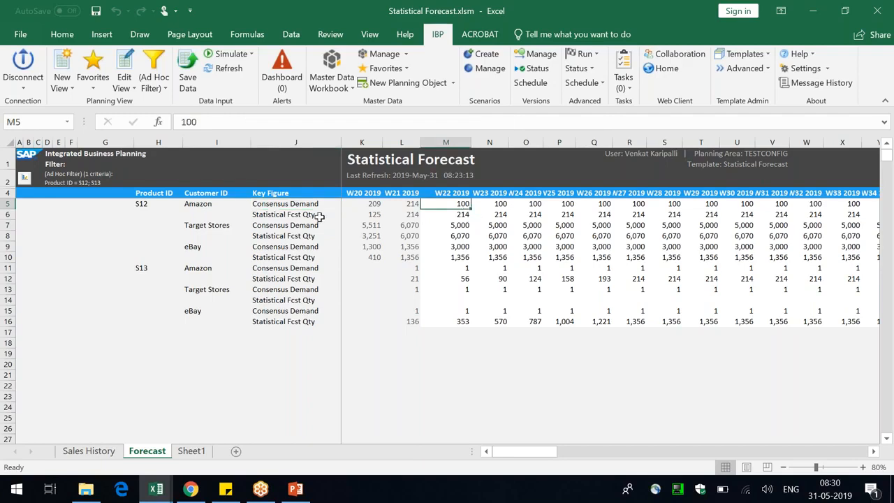
{"action": "left_click", "coordinate": [321, 218]}
{"action": "left_click", "coordinate": [459, 215]}
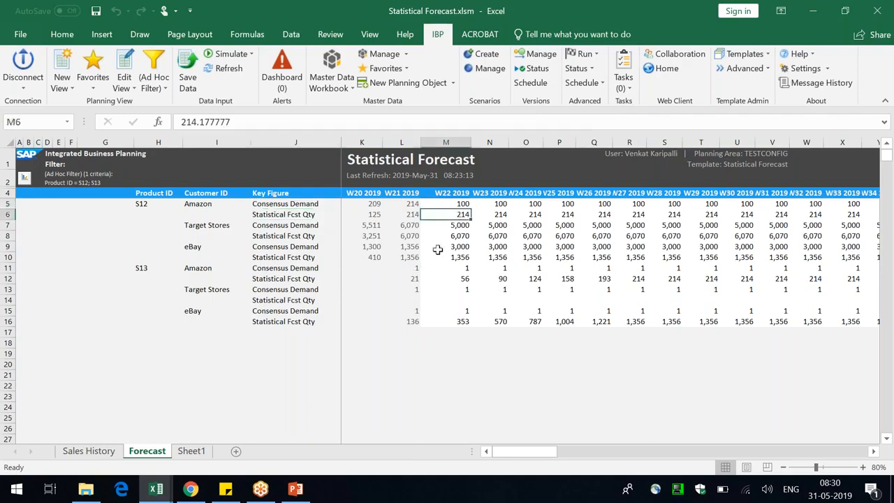
{"action": "left_click_drag", "start_coordinate": [453, 204], "coordinate": [451, 215]}
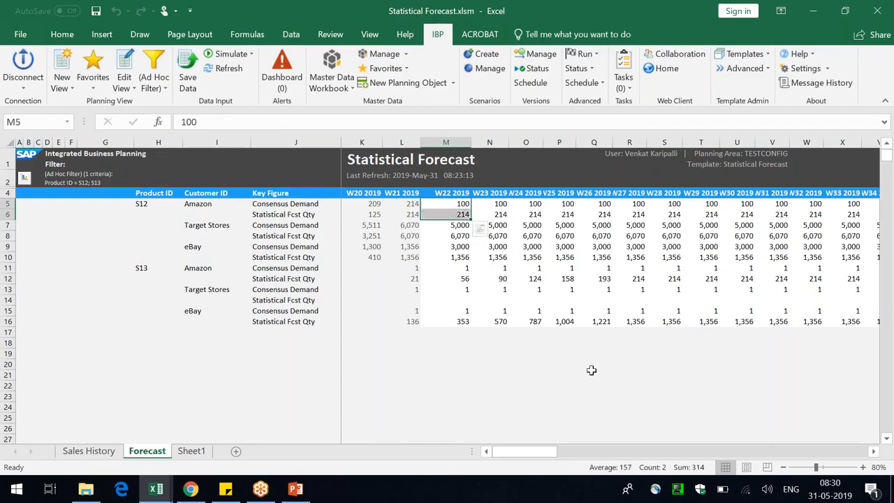
{"action": "left_click", "coordinate": [201, 251]}
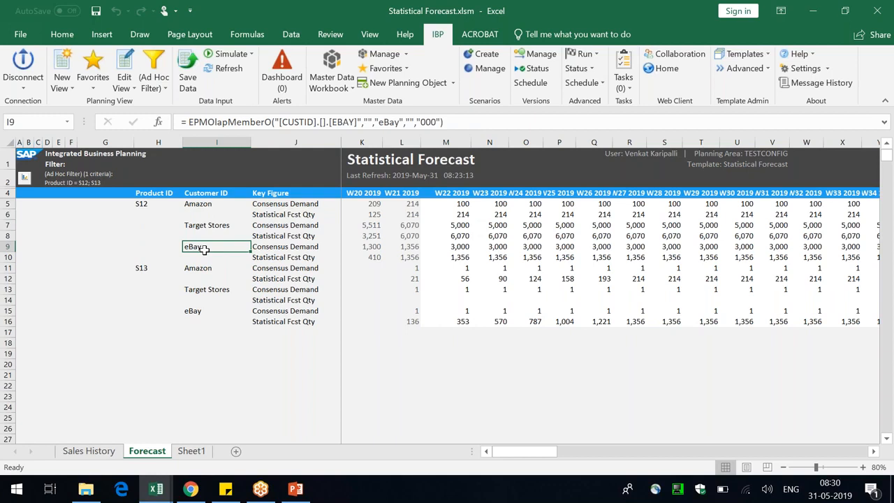
{"action": "left_click", "coordinate": [149, 204]}
{"action": "left_click", "coordinate": [193, 246]}
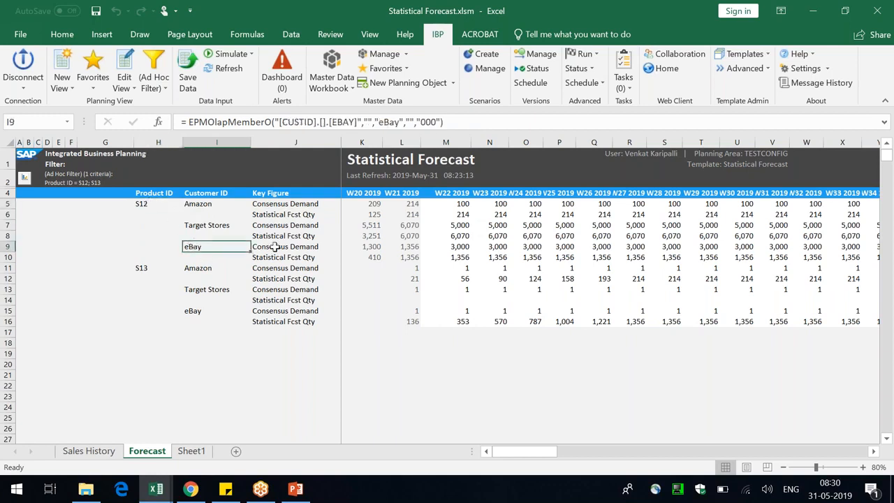
{"action": "left_click", "coordinate": [446, 248]}
{"action": "left_click", "coordinate": [447, 258]}
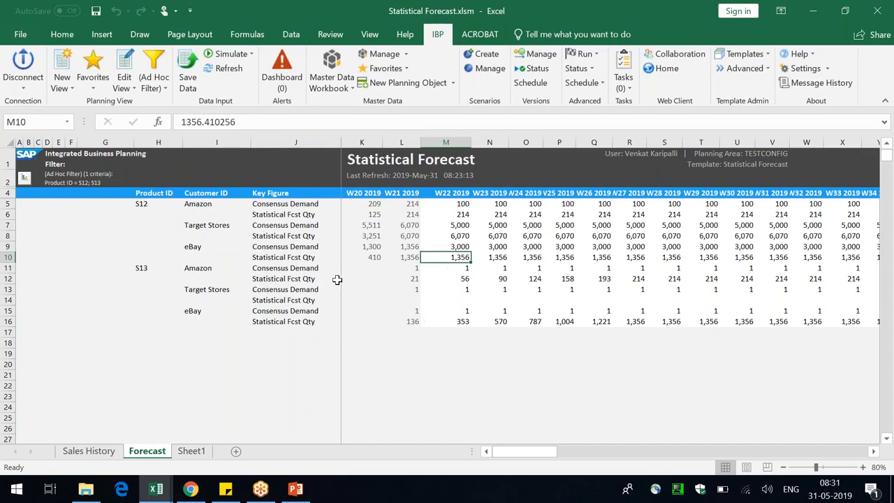
- Insert a row below Amazon's Statistical Fcst Qty for S12 and label its key figure "my Total Forecast"
{"action": "left_click", "coordinate": [9, 225]}
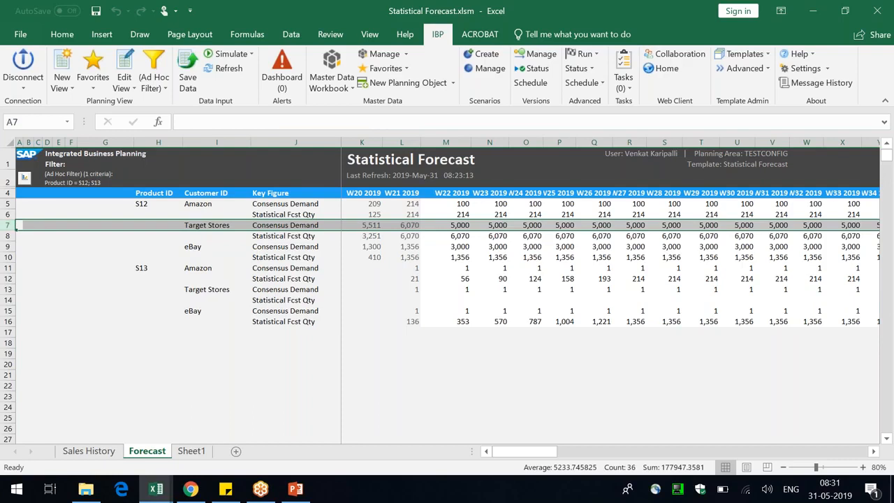
{"action": "right_click", "coordinate": [10, 225]}
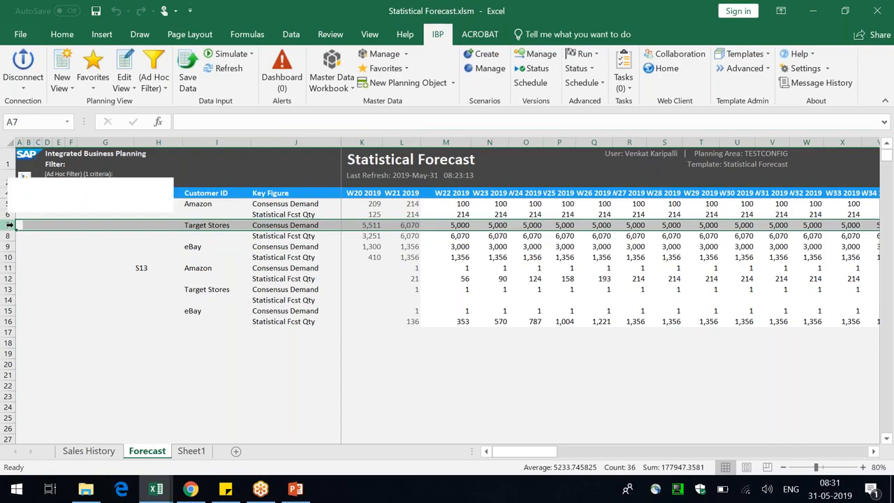
{"action": "left_click", "coordinate": [38, 321]}
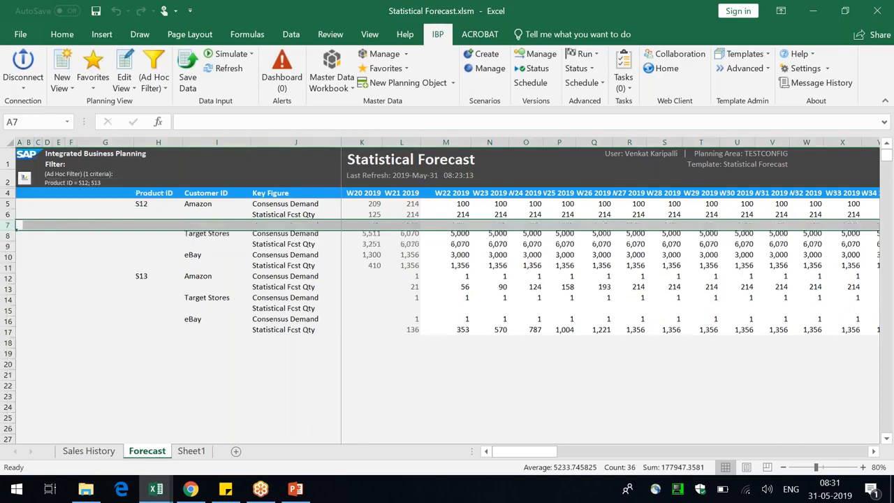
{"action": "left_click", "coordinate": [334, 225]}
{"action": "type", "text": "my"}
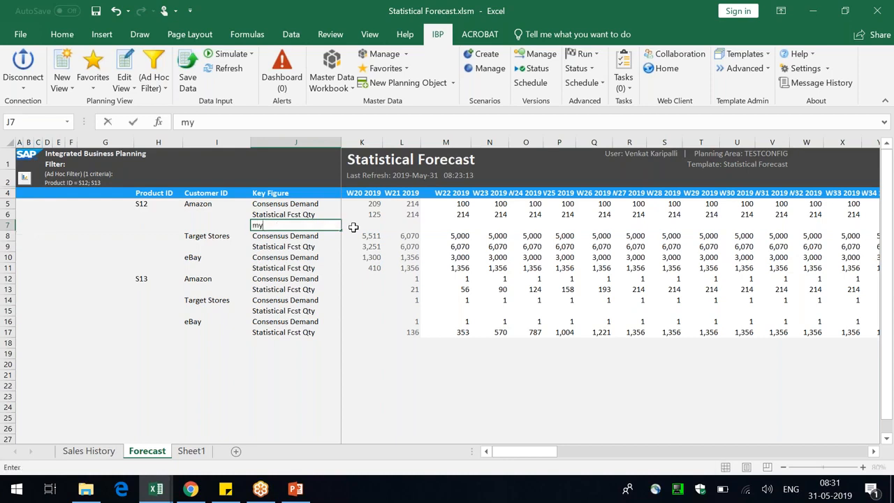
{"action": "type", "text": " Total Forecast"}
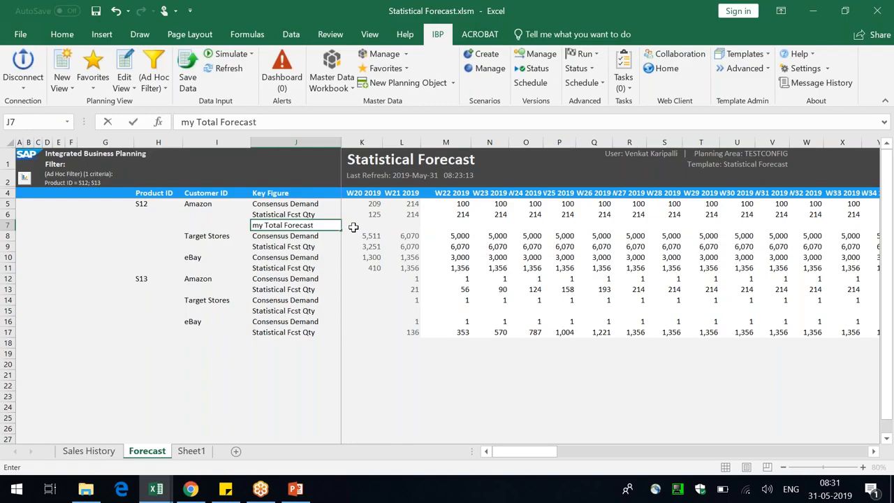
{"action": "key", "text": "Return"}
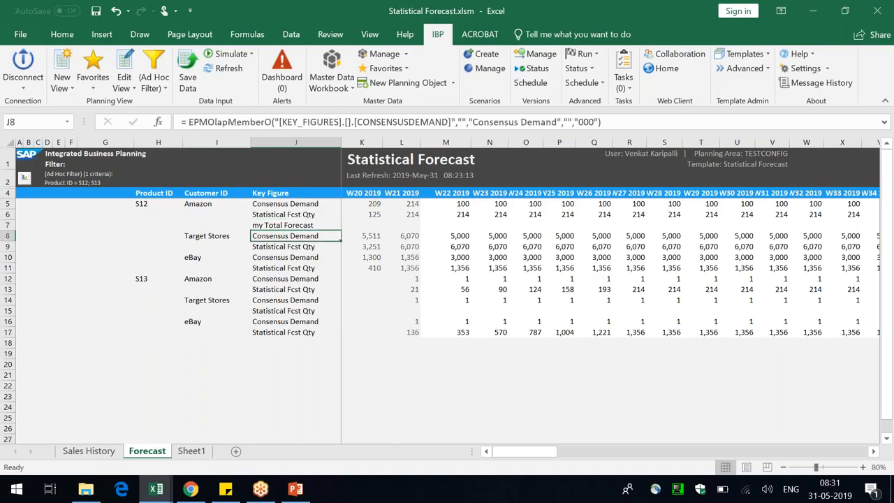
- Enter the local member formula =M6+M5 for W22 2019 in the my Total Forecast row and check it
{"action": "left_click", "coordinate": [332, 225]}
{"action": "left_click", "coordinate": [461, 225]}
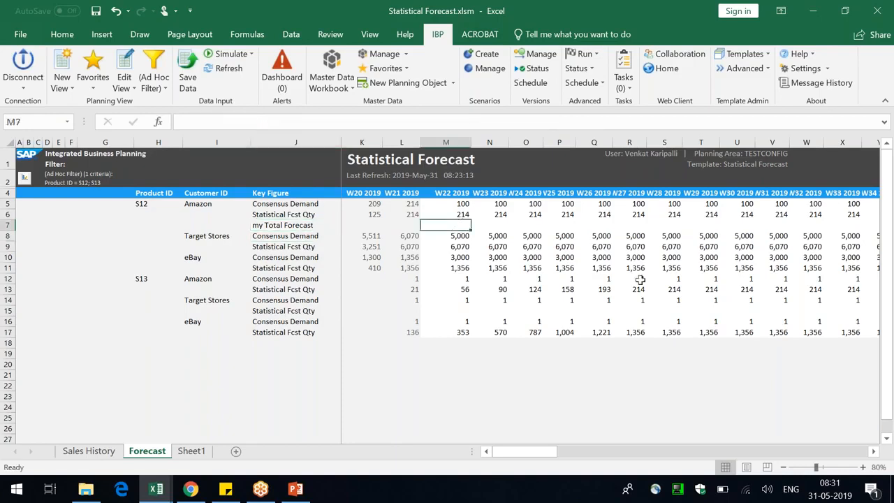
{"action": "type", "text": "="}
{"action": "key", "text": "Up"}
{"action": "type", "text": "+"}
{"action": "key", "text": "Up"}
{"action": "key", "text": "Up"}
{"action": "key", "text": "Return"}
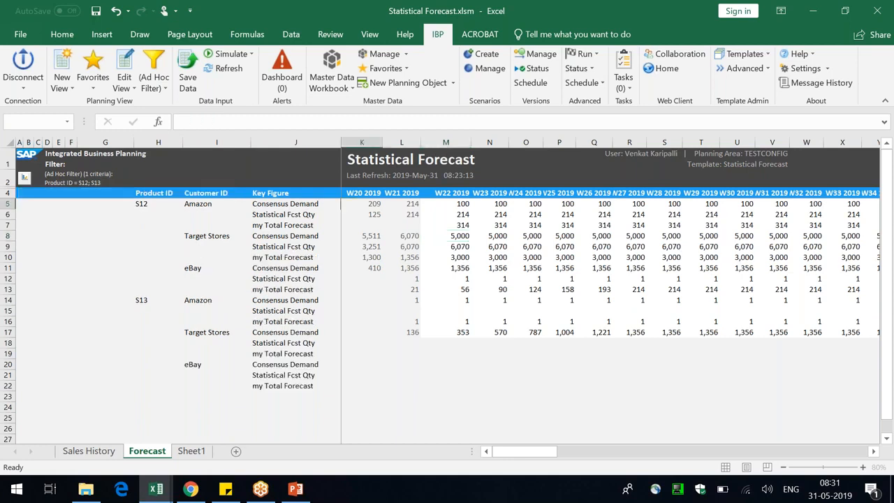
{"action": "left_click", "coordinate": [445, 226]}
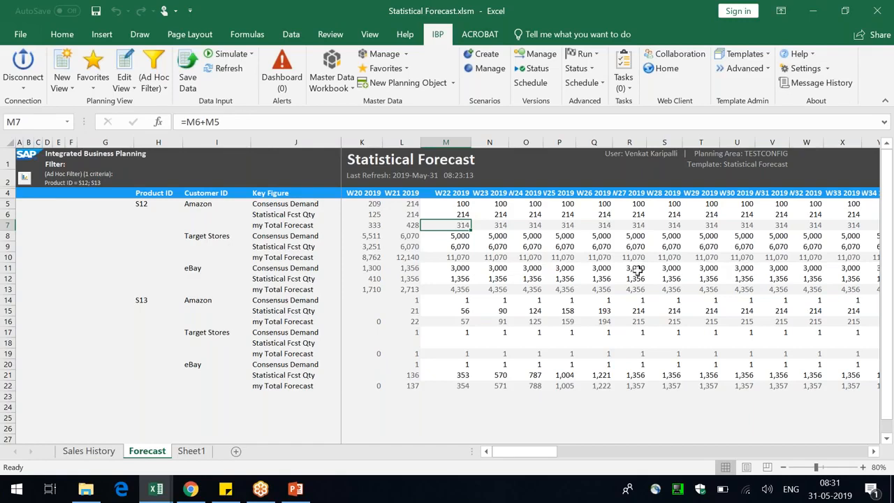
- Chart the my Total Forecast key figure as a series, filter the chart to product S12, and collapse the chart area
{"action": "left_click", "coordinate": [747, 20]}
{"action": "left_click", "coordinate": [310, 225]}
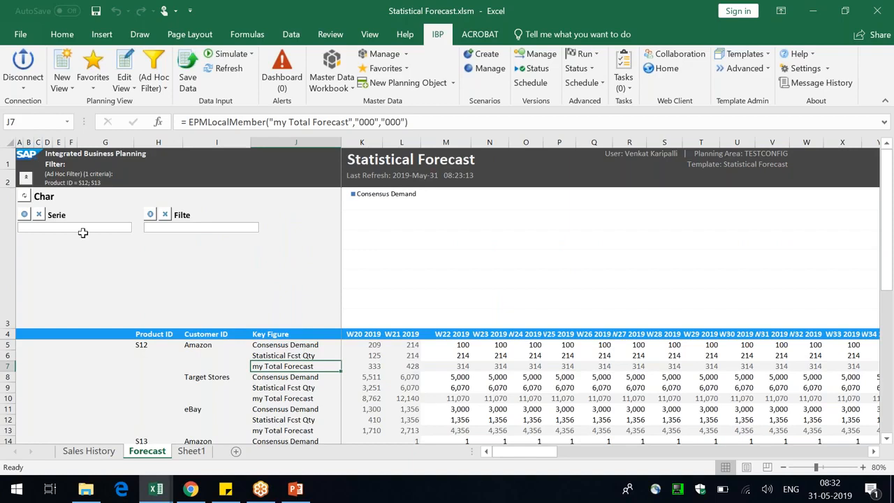
{"action": "left_click", "coordinate": [25, 215]}
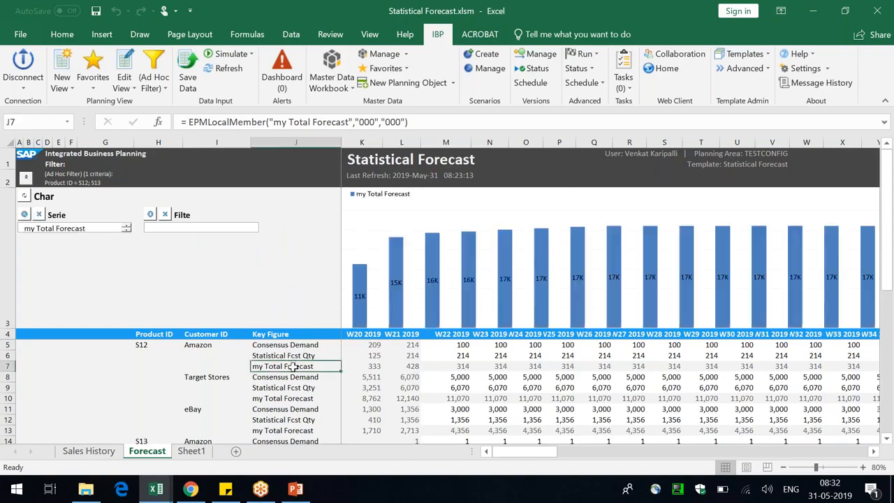
{"action": "left_click", "coordinate": [199, 345]}
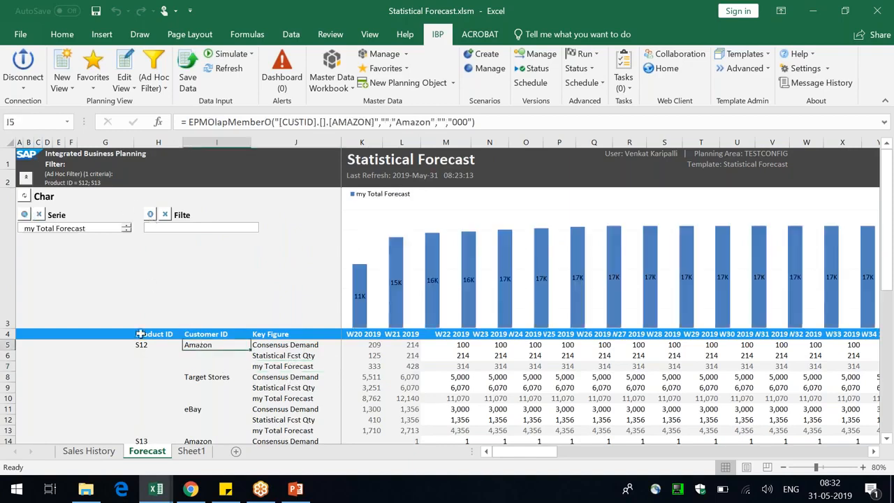
{"action": "left_click", "coordinate": [159, 350]}
{"action": "left_click", "coordinate": [150, 214]}
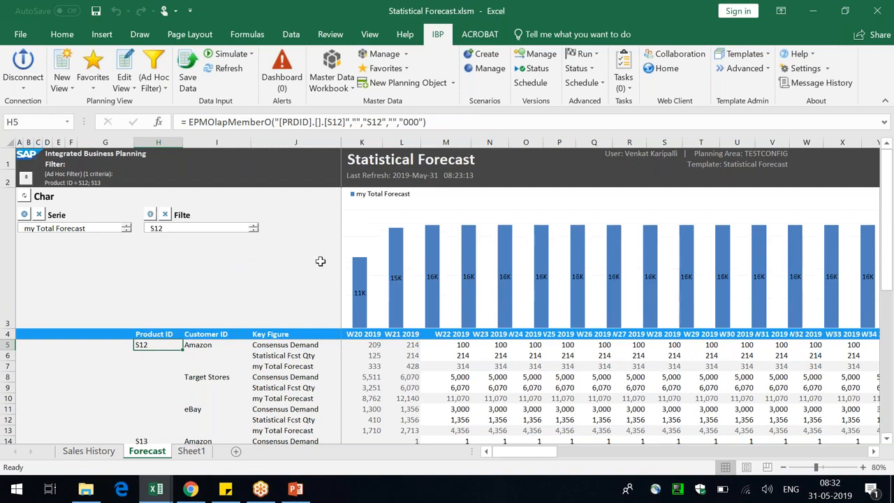
{"action": "left_click", "coordinate": [25, 178]}
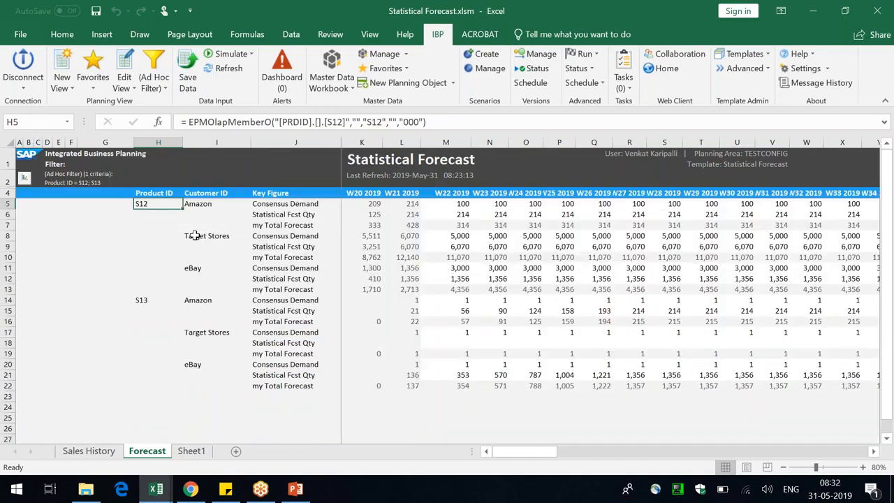
- Examine the EPMLocalMember formula behind the my Total Forecast label for product S12 and customer Amazon
{"action": "left_click", "coordinate": [282, 158]}
{"action": "left_click", "coordinate": [494, 153]}
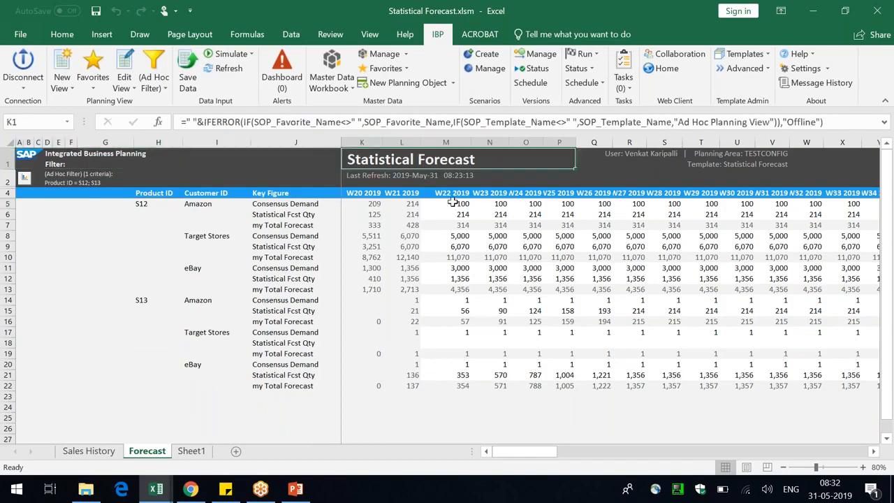
{"action": "left_click", "coordinate": [297, 225]}
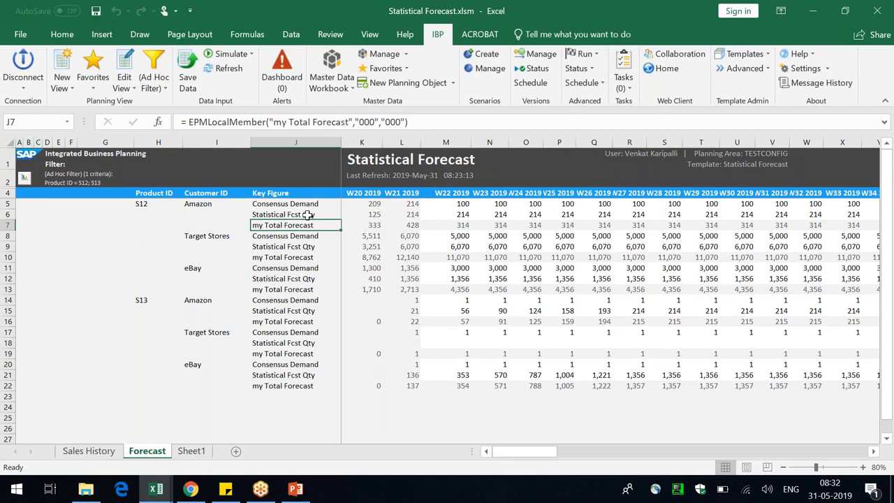
{"action": "left_click", "coordinate": [598, 17]}
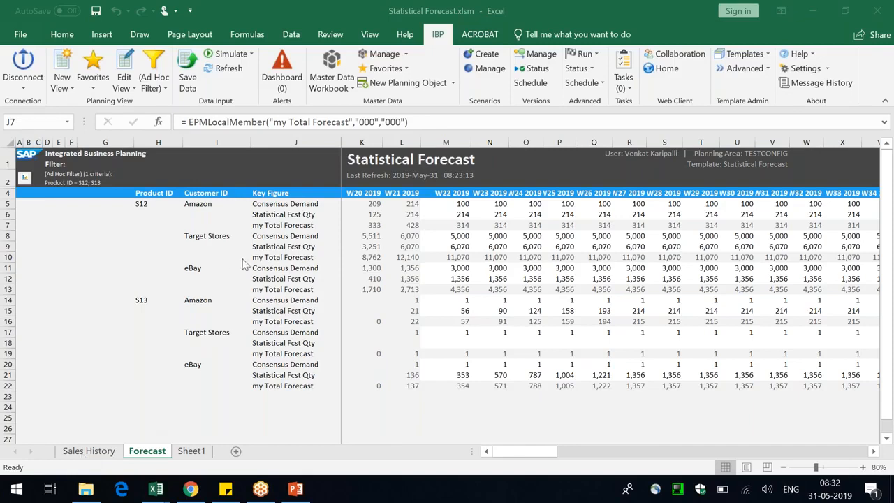
{"action": "left_click", "coordinate": [283, 225]}
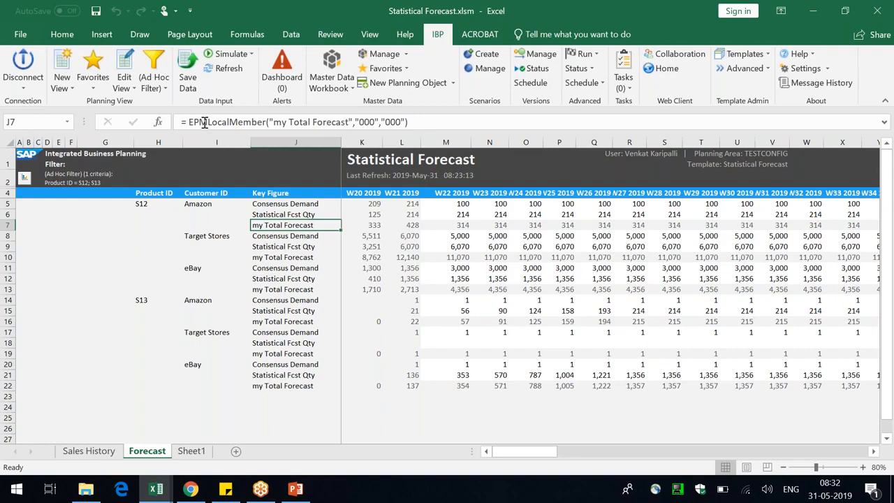
{"action": "left_click_drag", "start_coordinate": [188, 123], "coordinate": [243, 122]}
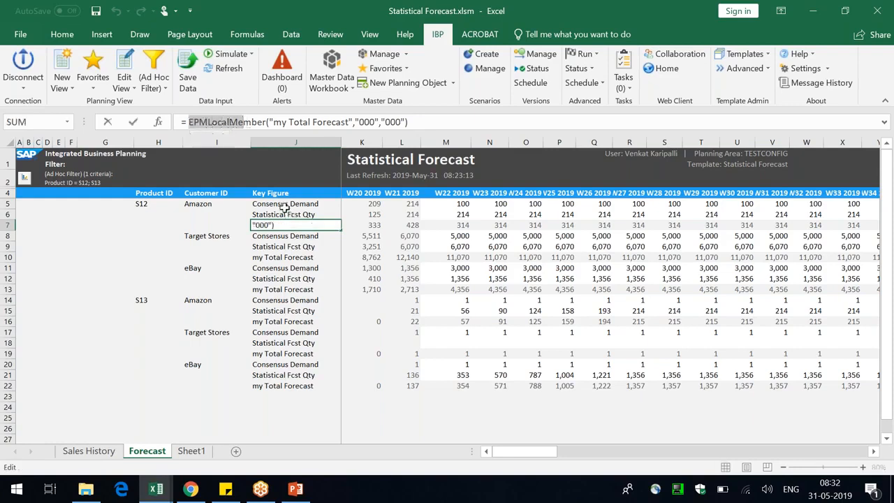
{"action": "key", "text": "Escape"}
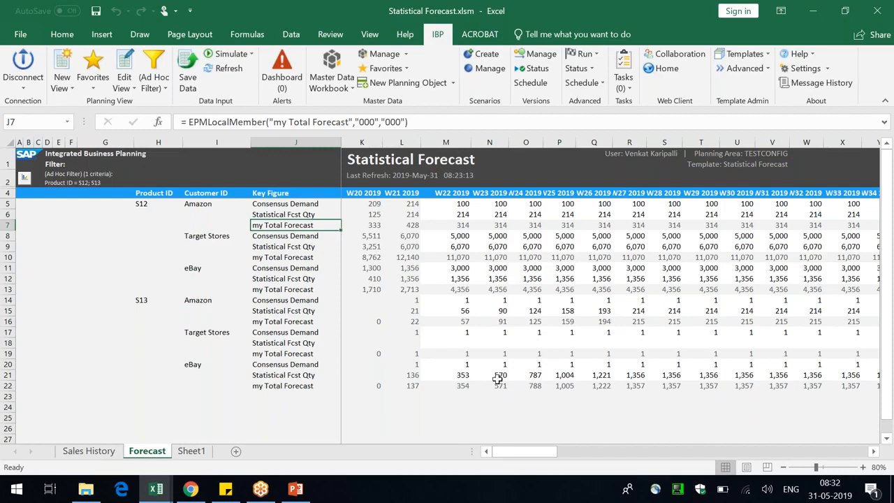
{"action": "left_click", "coordinate": [587, 15]}
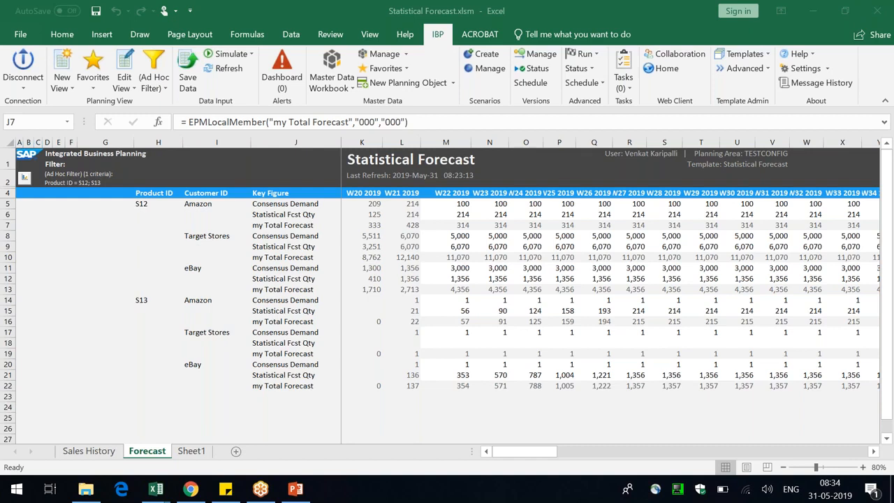
{"action": "key", "text": "XF86MonBrightnessUp"}
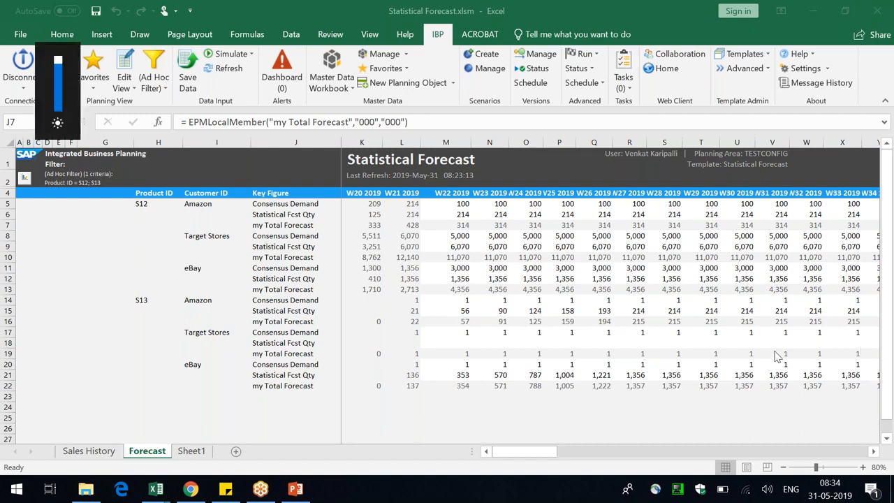
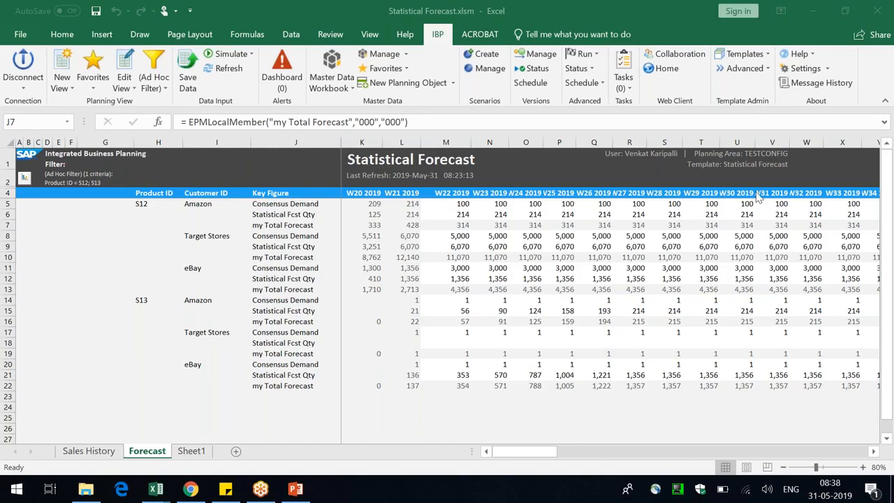
{"action": "key", "text": "XF86AudioLowerVolume"}
{"action": "key", "text": "XF86AudioLowerVolume"}
{"action": "key", "text": "XF86AudioLowerVolume"}
- Insert a row below Amazon's my Total Forecast for S12 and label its key figure "Total Forecast 2"
{"action": "left_click", "coordinate": [302, 229]}
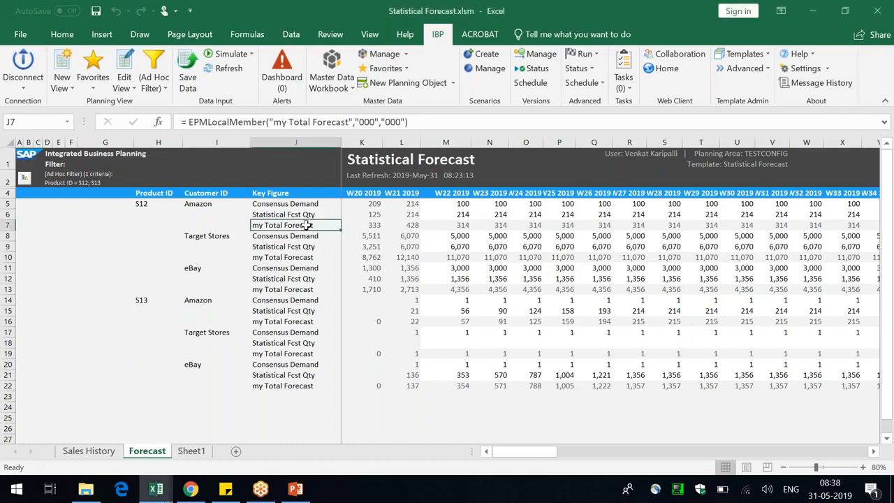
{"action": "left_click", "coordinate": [7, 236]}
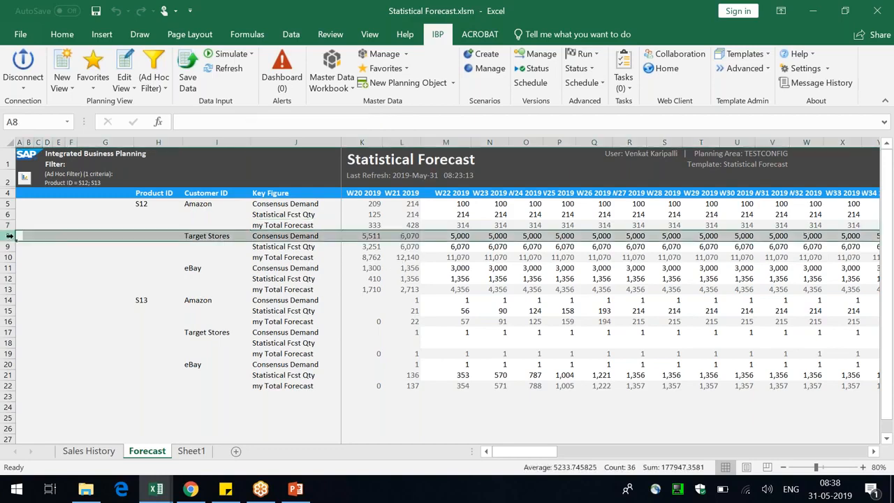
{"action": "right_click", "coordinate": [9, 236]}
{"action": "left_click", "coordinate": [54, 334]}
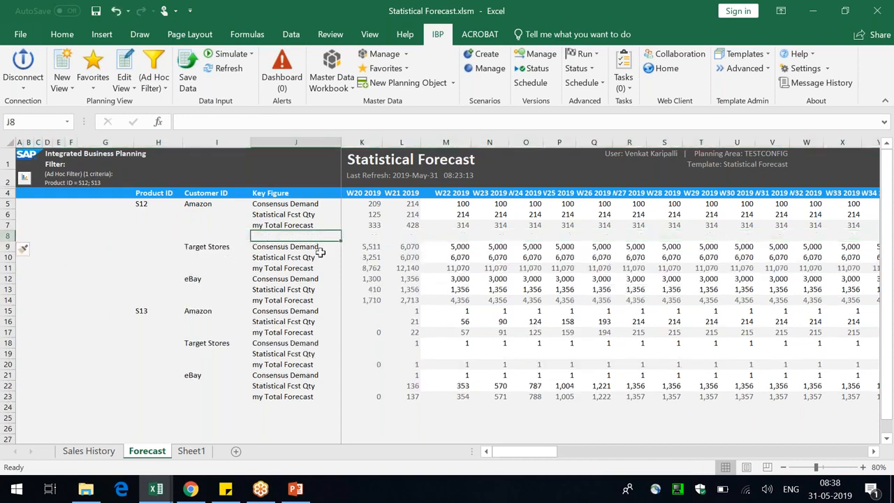
{"action": "type", "text": "Fotal Fore"}
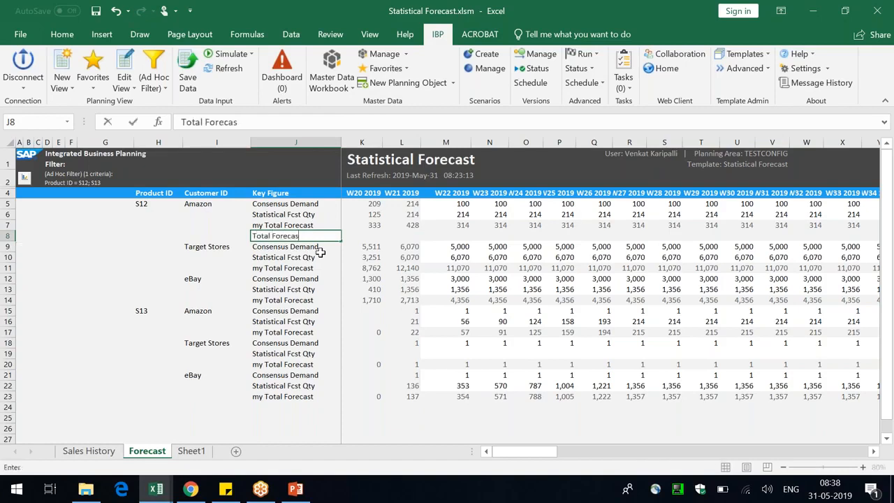
{"action": "type", "text": "cast 2"}
{"action": "key", "text": "Return"}
- Enter the local member formula =sum(M5:M7) for W22 2019 in the Total Forecast 2 row
{"action": "key", "text": "Right"}
{"action": "key", "text": "Up"}
{"action": "key", "text": "Right"}
{"action": "key", "text": "Right"}
{"action": "key", "text": "Right"}
{"action": "key", "text": "Left"}
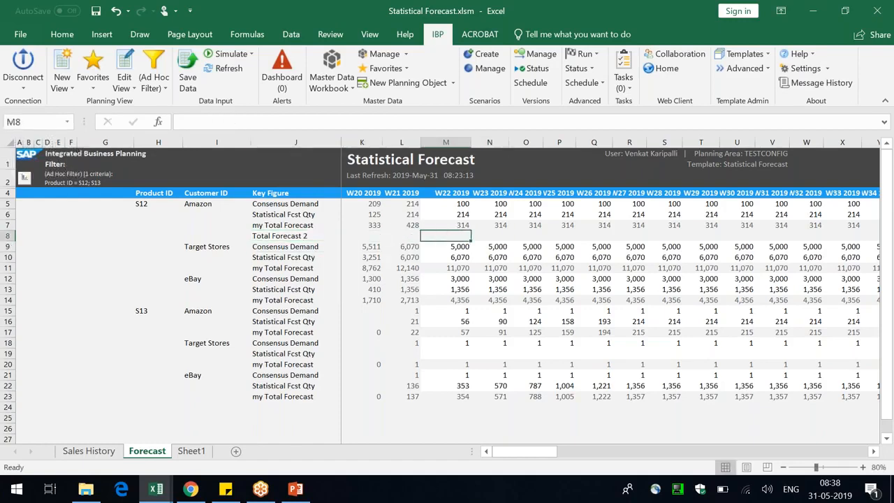
{"action": "type", "text": "=sum("}
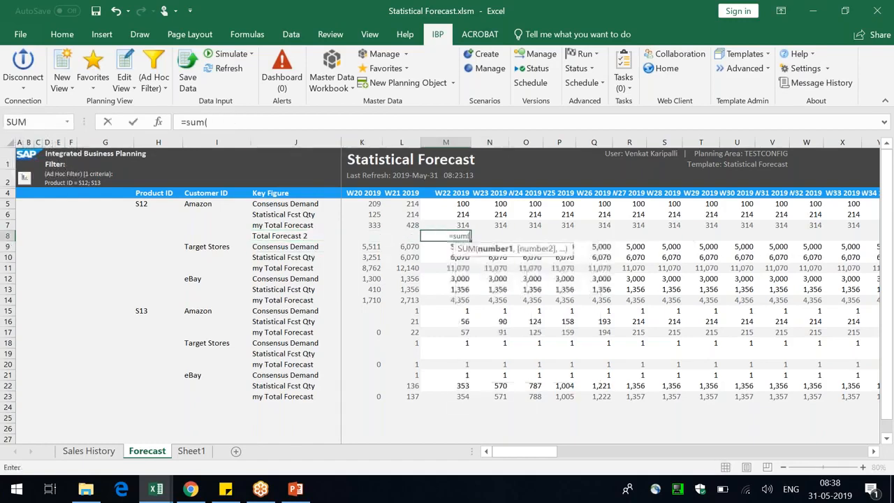
{"action": "left_click_drag", "start_coordinate": [461, 207], "coordinate": [461, 225]}
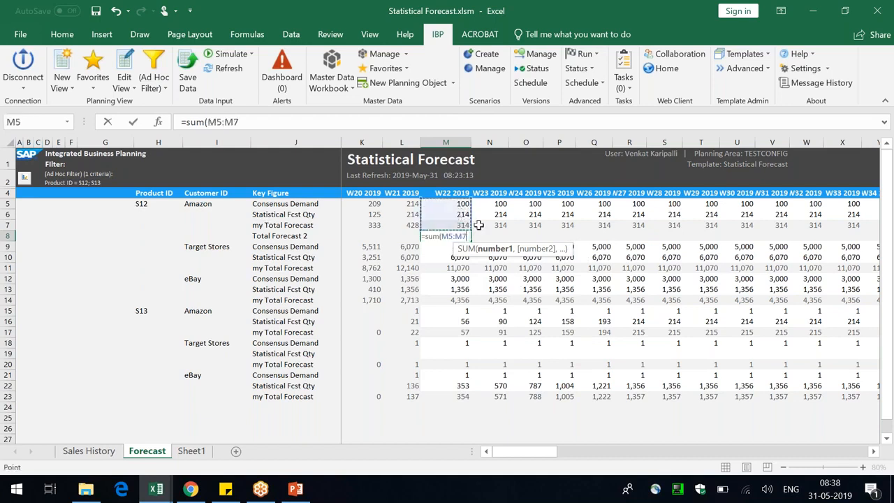
{"action": "key", "text": "Return"}
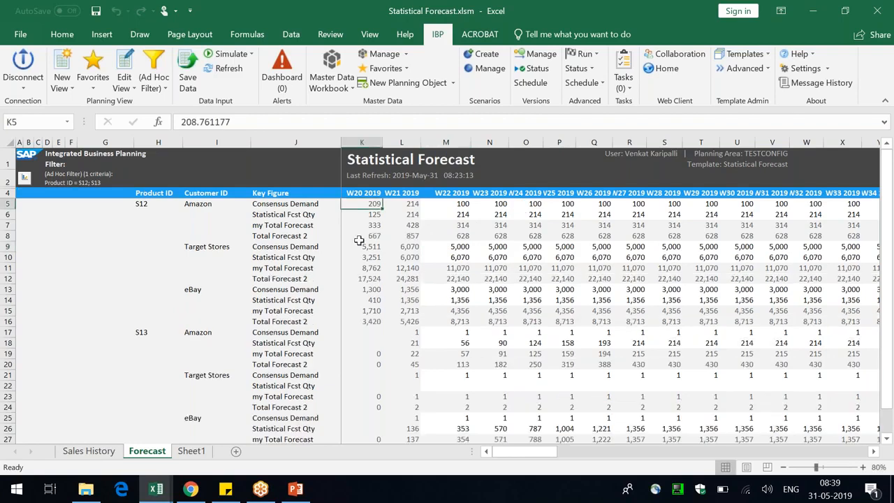
- Check the W22 2019 Total Forecast 2 formula and review the local member rows across the customers of S12 and S13
{"action": "left_click", "coordinate": [453, 226]}
{"action": "left_click", "coordinate": [463, 236]}
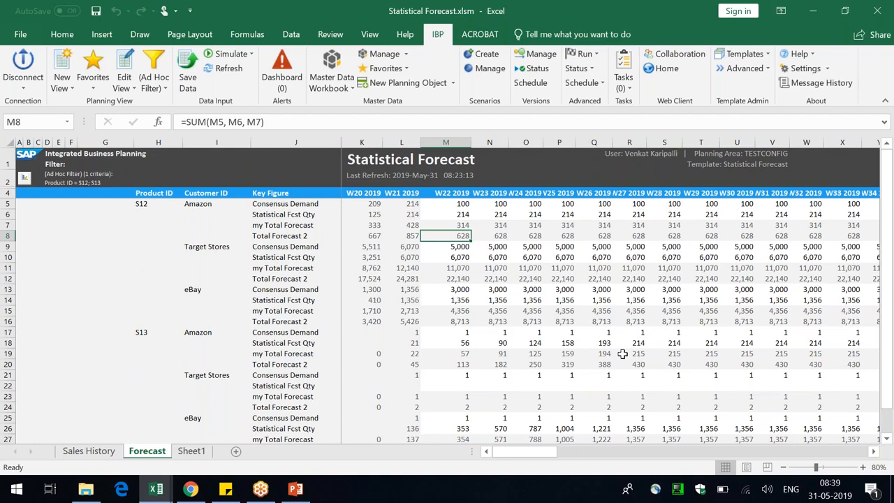
{"action": "left_click_drag", "start_coordinate": [151, 203], "coordinate": [231, 311]}
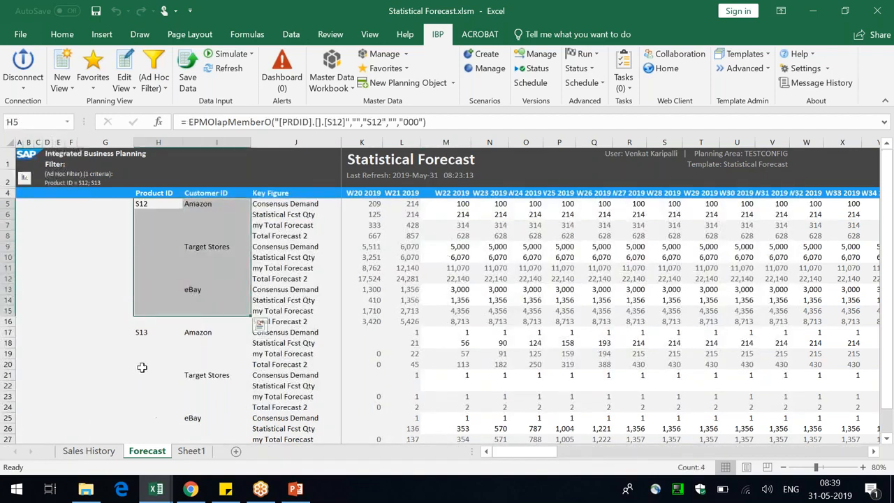
{"action": "left_click", "coordinate": [143, 333]}
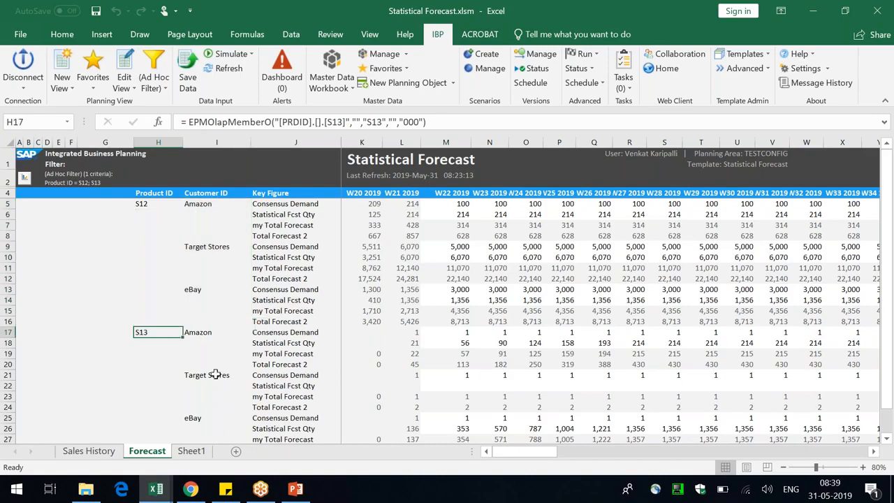
{"action": "left_click_drag", "start_coordinate": [204, 333], "coordinate": [205, 407]}
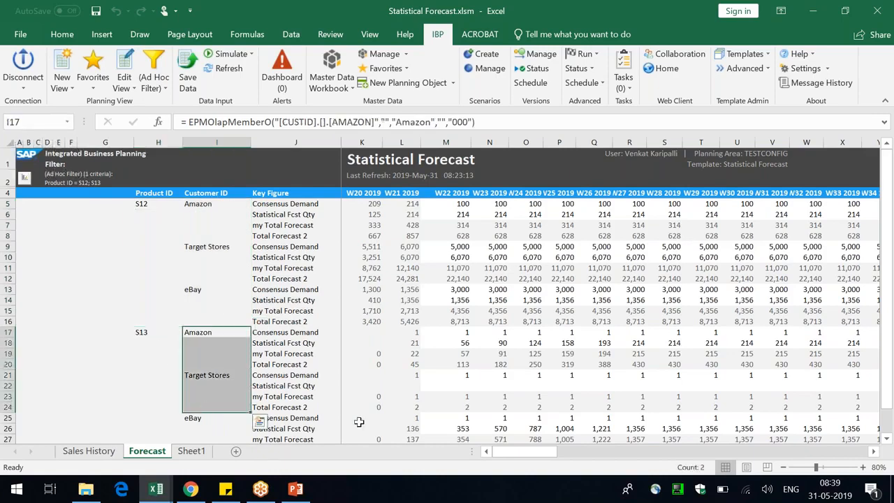
{"action": "left_click", "coordinate": [171, 255]}
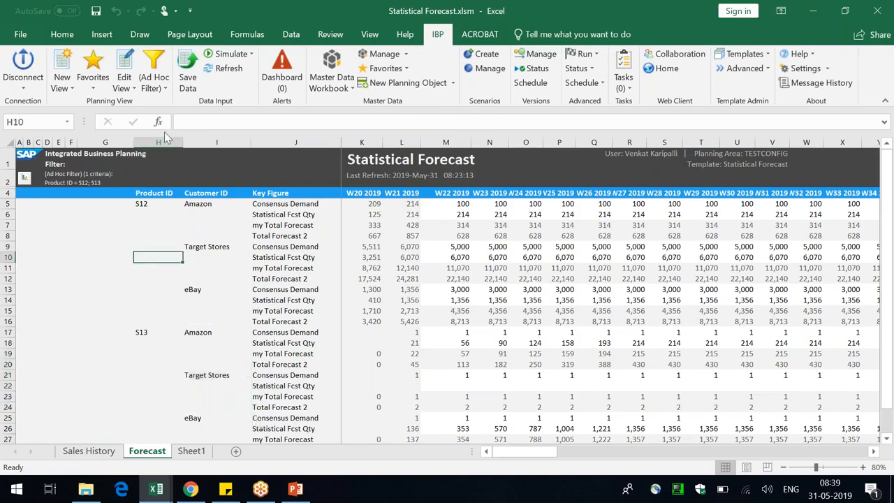
- Delete the Total Forecast 2 local member through the Forecast view's sheet options
{"action": "left_click", "coordinate": [120, 88]}
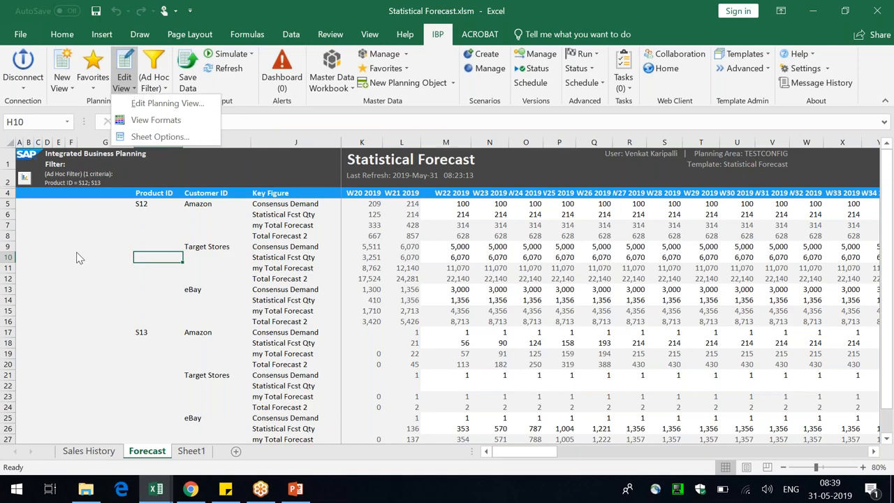
{"action": "left_click", "coordinate": [57, 297]}
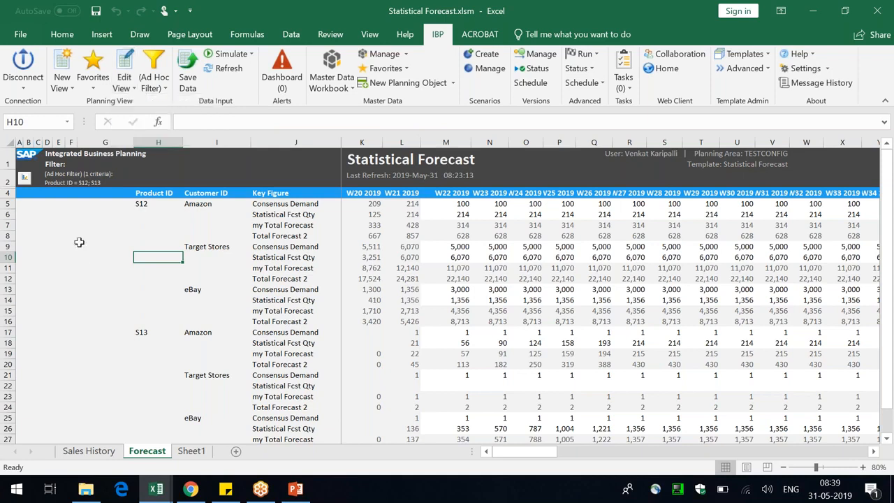
{"action": "left_click", "coordinate": [123, 87]}
{"action": "left_click", "coordinate": [160, 137]}
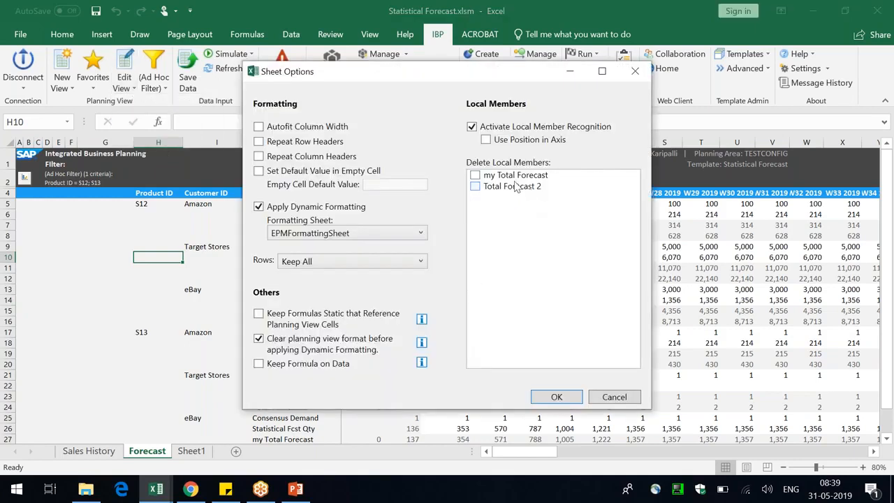
{"action": "left_click", "coordinate": [510, 186]}
{"action": "left_click", "coordinate": [557, 398]}
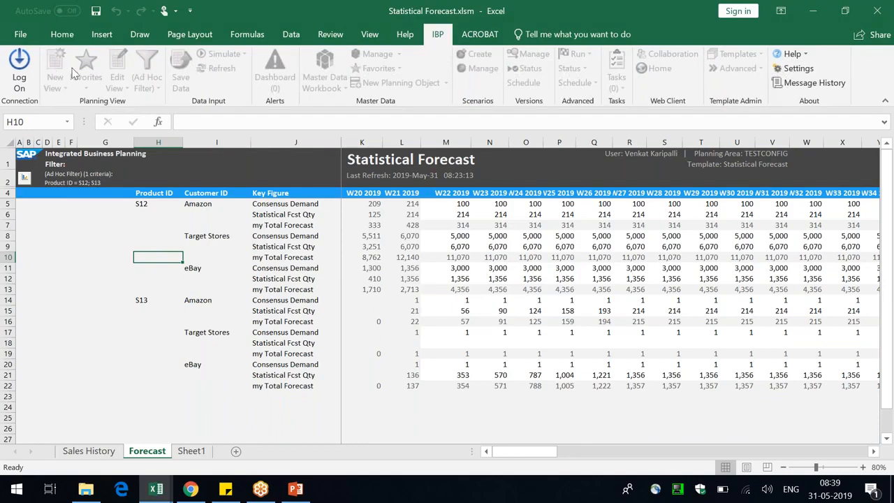
- Save a copy of the workbook to the Desktop as 123Statistical Forecast.xlsm
{"action": "left_click", "coordinate": [70, 38]}
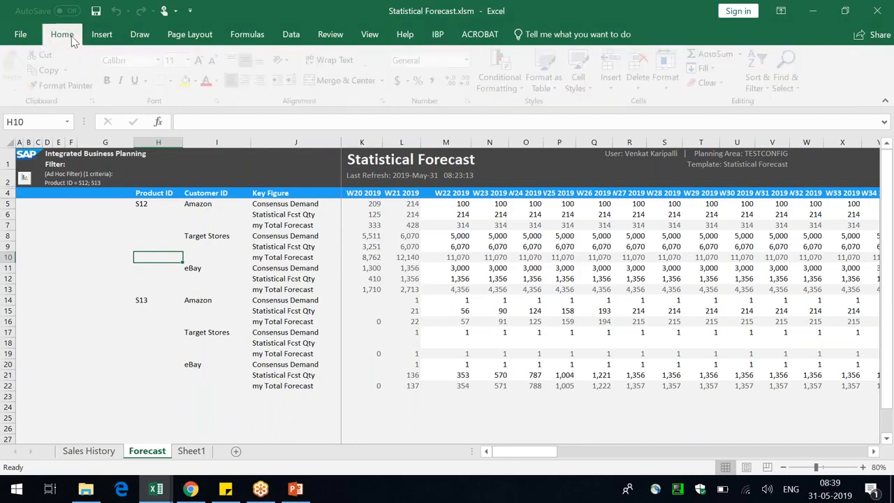
{"action": "left_click", "coordinate": [22, 35]}
{"action": "left_click", "coordinate": [28, 149]}
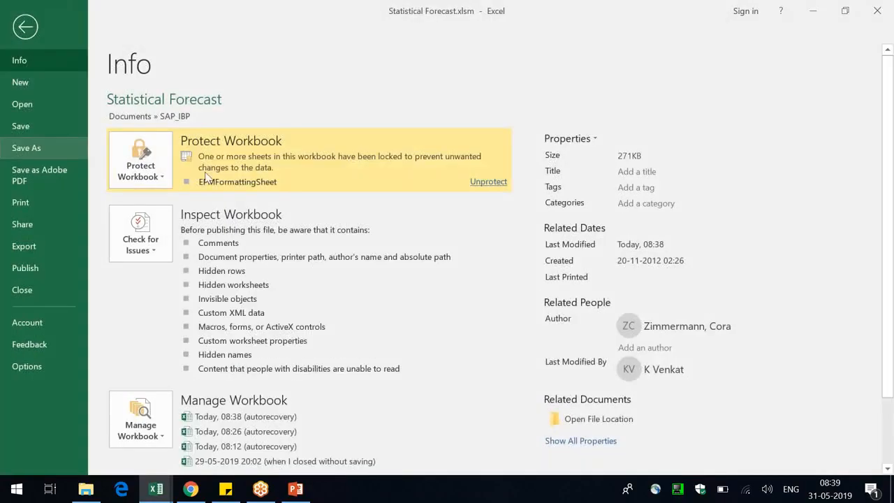
{"action": "left_click", "coordinate": [165, 220]}
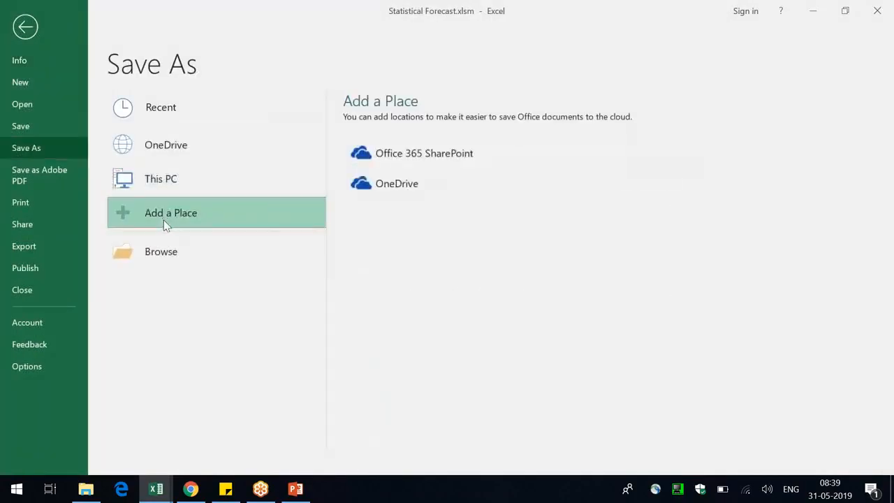
{"action": "left_click", "coordinate": [180, 253]}
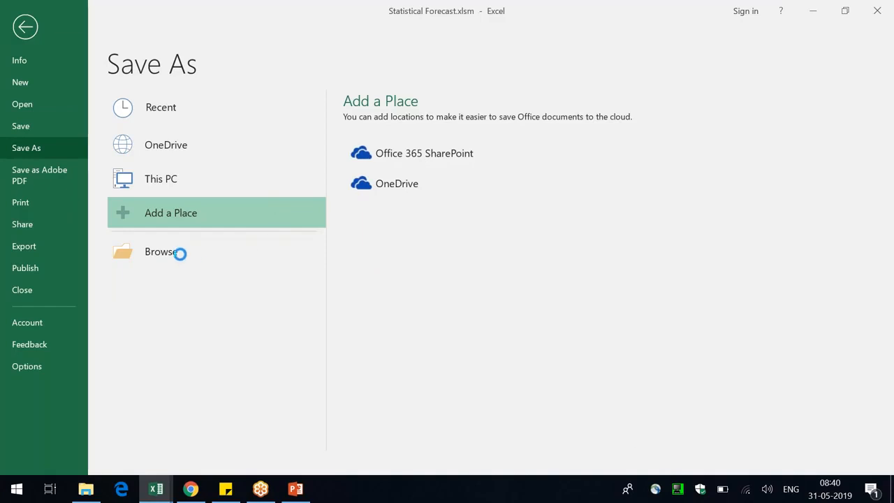
{"action": "left_click", "coordinate": [56, 194]}
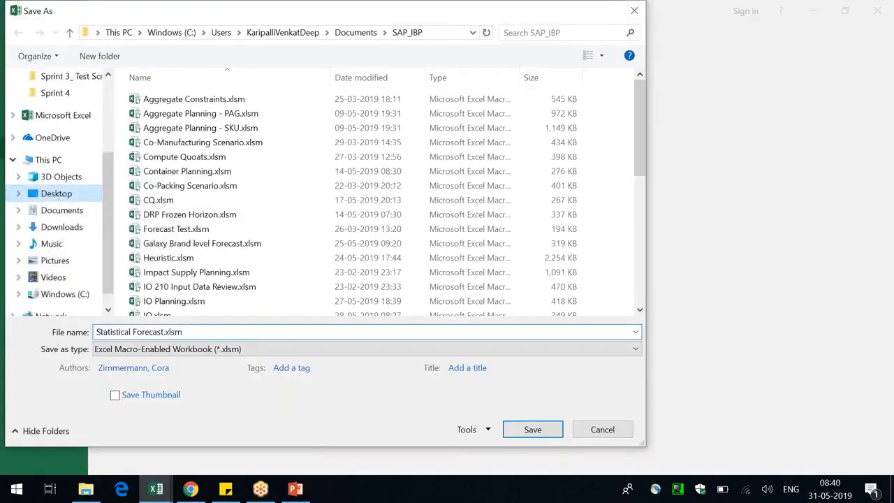
{"action": "left_click", "coordinate": [197, 331]}
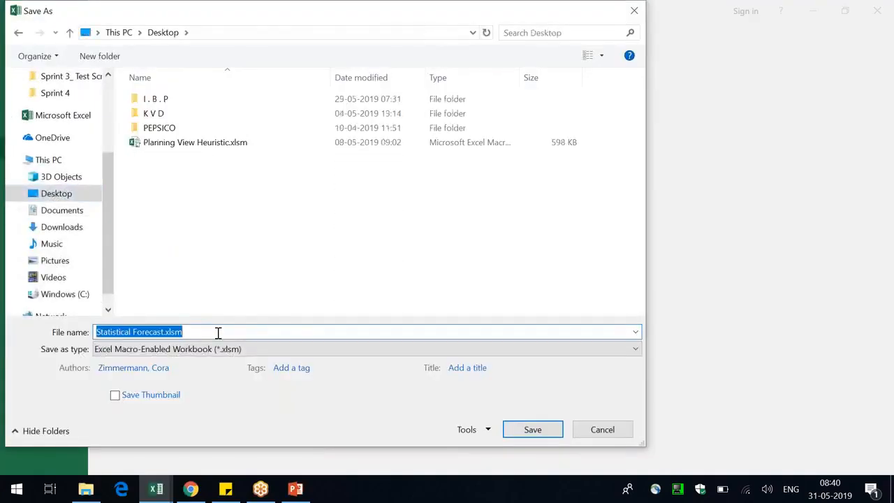
{"action": "key", "text": "Home"}
{"action": "type", "text": "123"}
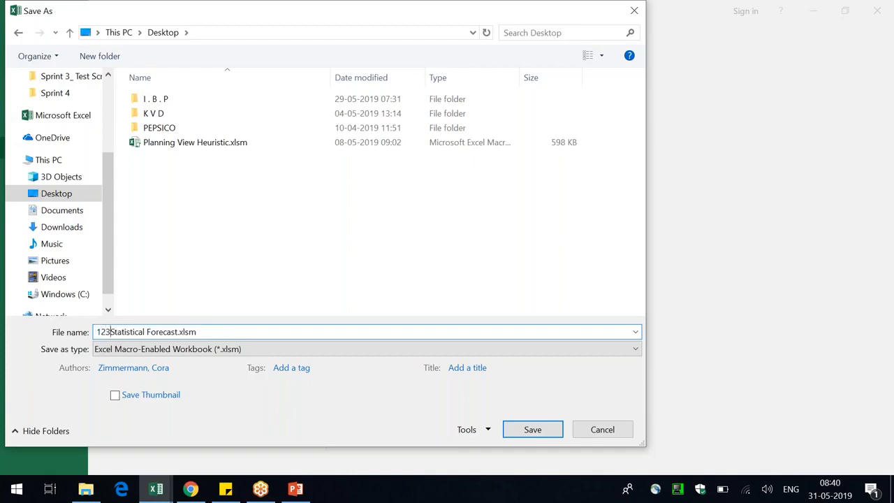
{"action": "key", "text": "Return"}
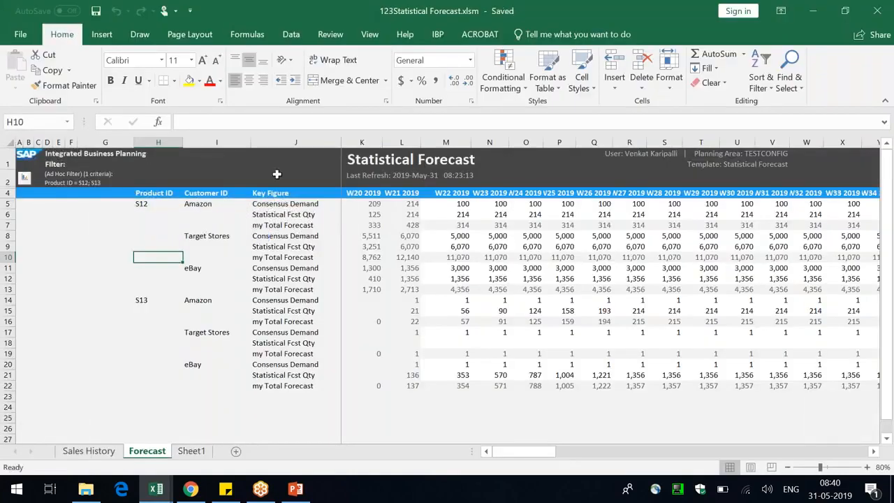
- Examine the key figure values of S12 and S13 from W20 to W33 2019 in the saved offline copy
{"action": "left_click", "coordinate": [629, 364]}
{"action": "left_click_drag", "start_coordinate": [772, 387], "coordinate": [524, 204]}
{"action": "left_click", "coordinate": [430, 216]}
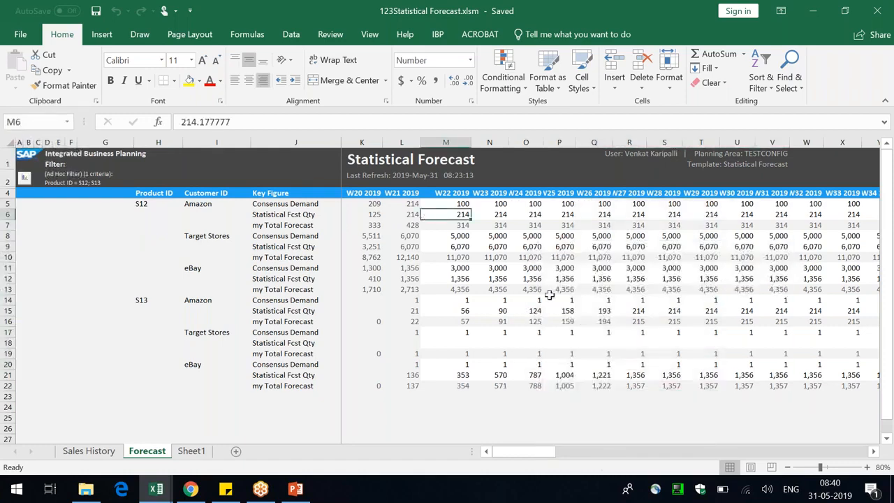
{"action": "left_click", "coordinate": [572, 333]}
{"action": "left_click_drag", "start_coordinate": [376, 208], "coordinate": [597, 386]}
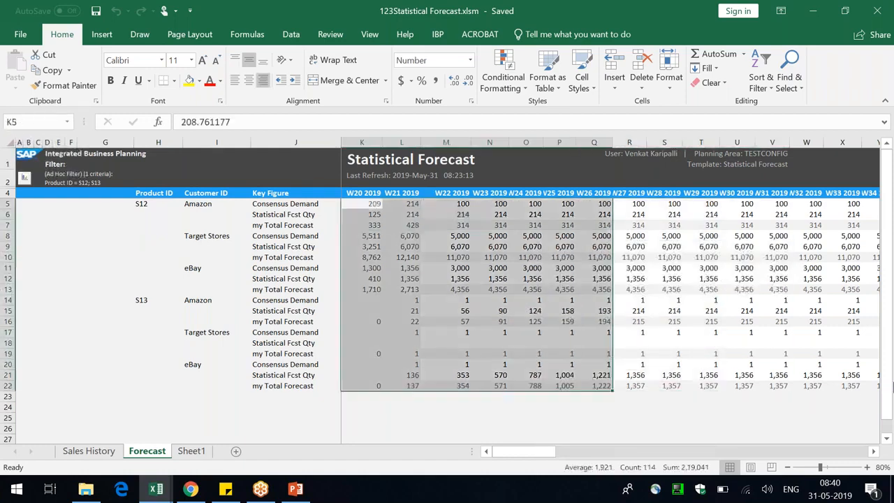
{"action": "left_click_drag", "start_coordinate": [854, 386], "coordinate": [371, 213]}
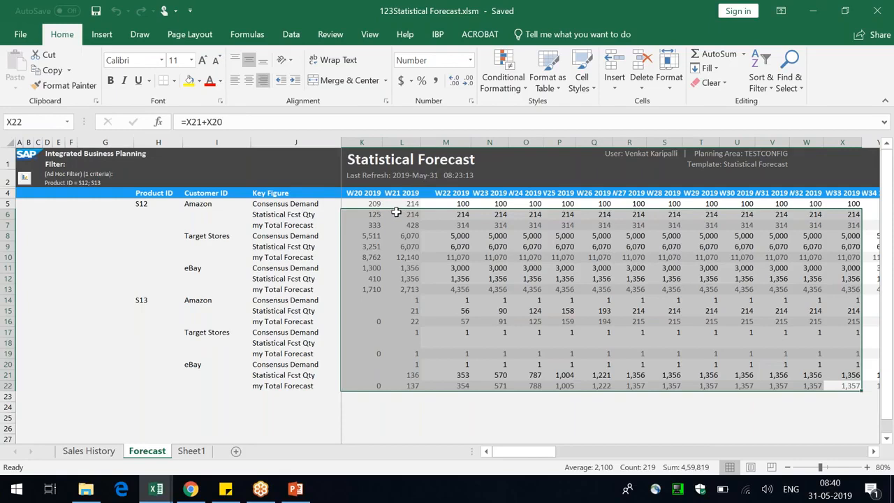
{"action": "left_click", "coordinate": [396, 213]}
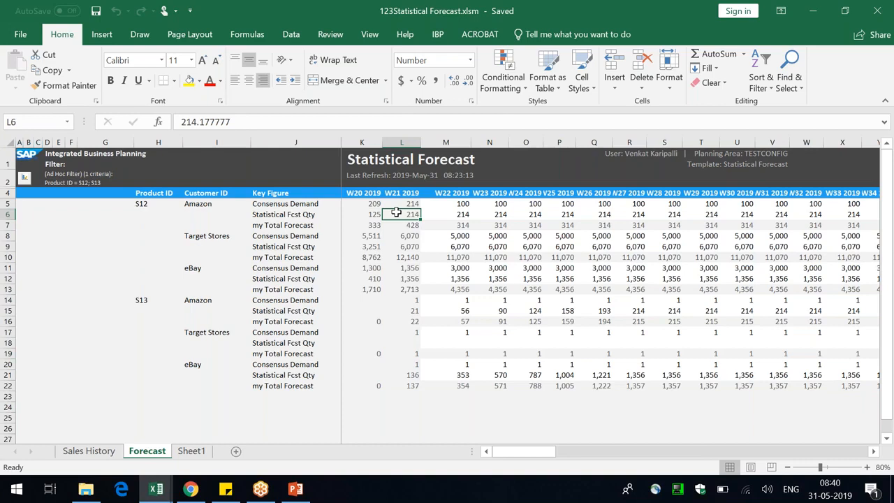
- Log on to SAP IBP from the saved workbook using the Configuration connection
{"action": "left_click", "coordinate": [438, 35]}
{"action": "left_click", "coordinate": [529, 311]}
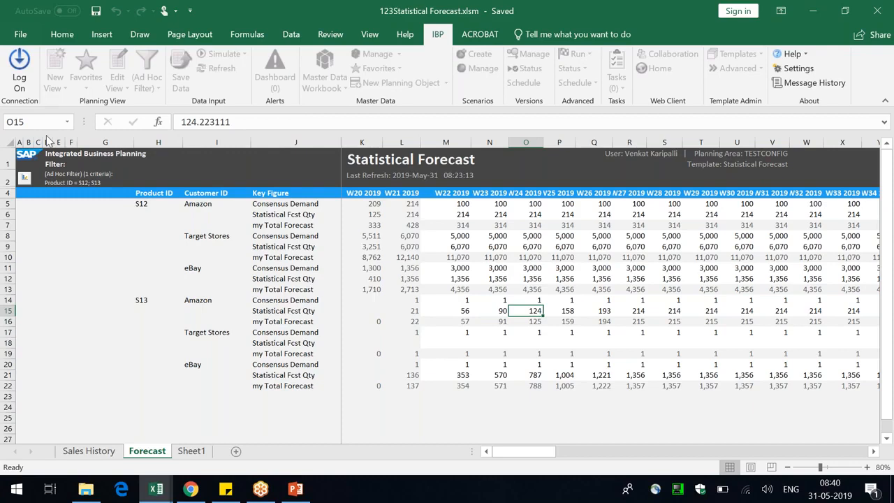
{"action": "left_click", "coordinate": [489, 281]}
{"action": "left_click", "coordinate": [530, 257]}
{"action": "left_click", "coordinate": [523, 244]}
{"action": "left_click", "coordinate": [20, 70]}
{"action": "left_click", "coordinate": [451, 236]}
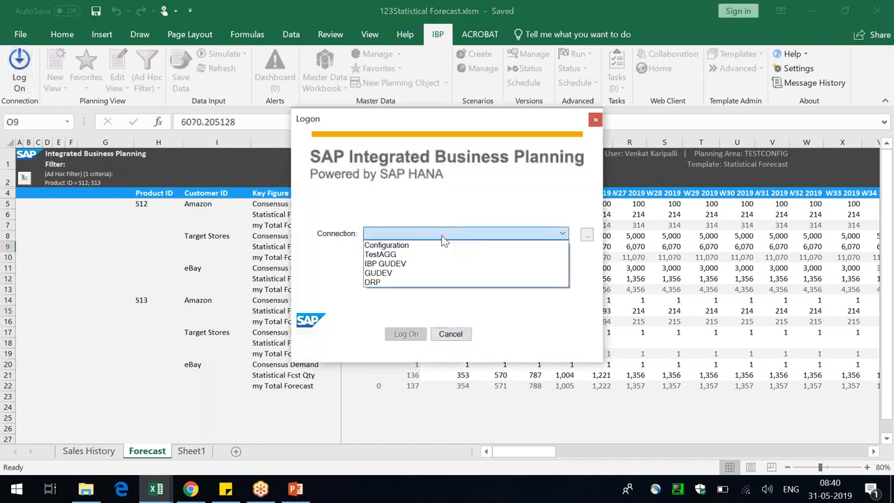
{"action": "left_click", "coordinate": [386, 245]}
{"action": "left_click", "coordinate": [407, 334]}
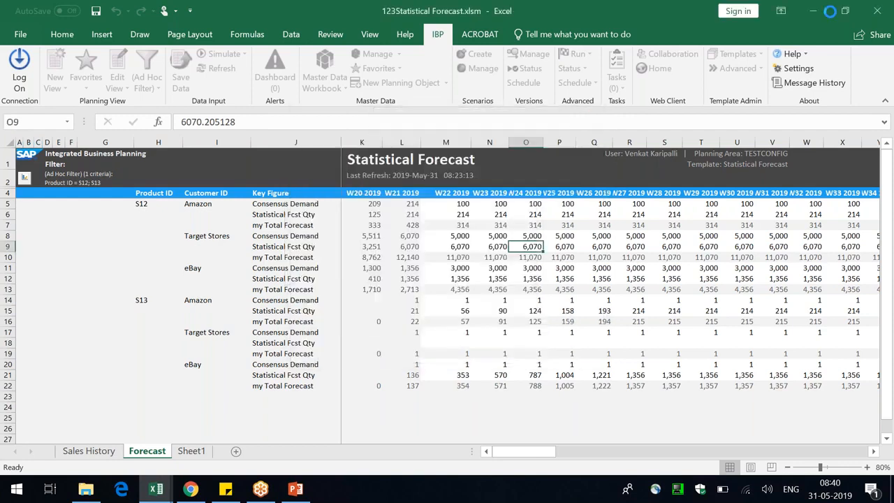
- Examine the my Total Forecast local member in Amazon's rows for S12 and its member formula
{"action": "left_click", "coordinate": [302, 217]}
{"action": "left_click", "coordinate": [297, 227]}
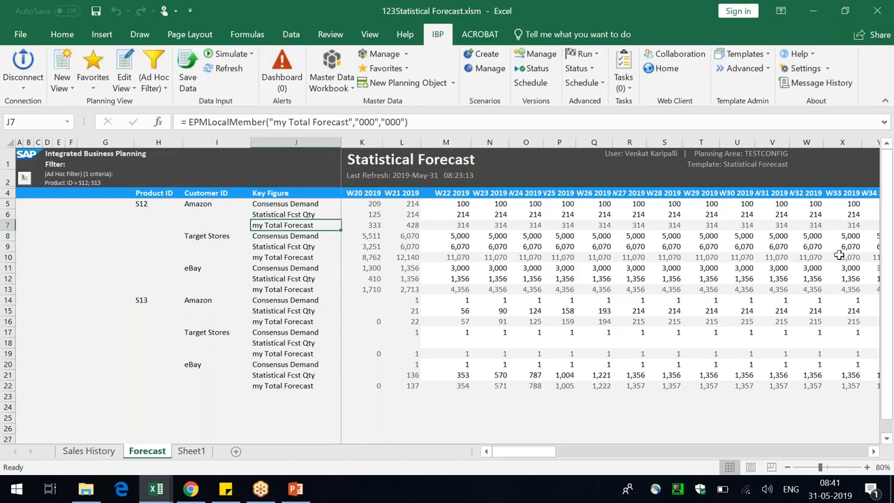
{"action": "left_click", "coordinate": [374, 225]}
{"action": "left_click", "coordinate": [276, 225]}
{"action": "left_click_drag", "start_coordinate": [185, 225], "coordinate": [297, 226]}
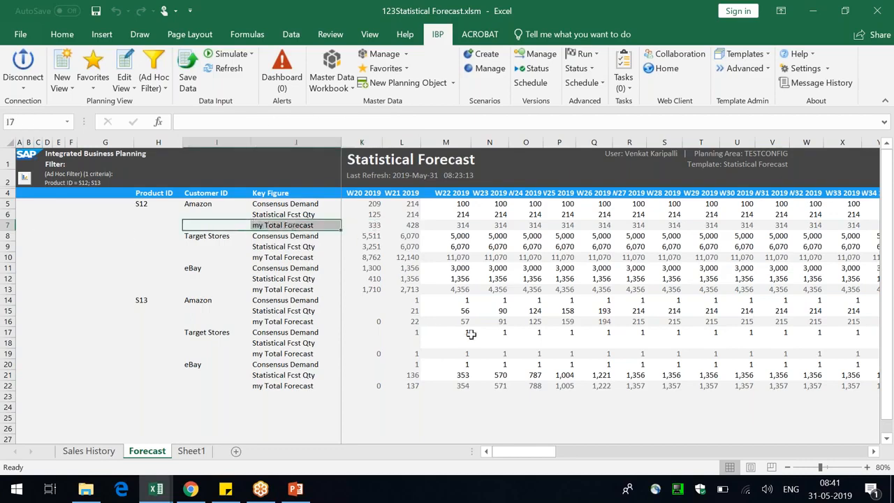
{"action": "left_click_drag", "start_coordinate": [446, 428], "coordinate": [446, 418]}
{"action": "left_click", "coordinate": [287, 226]}
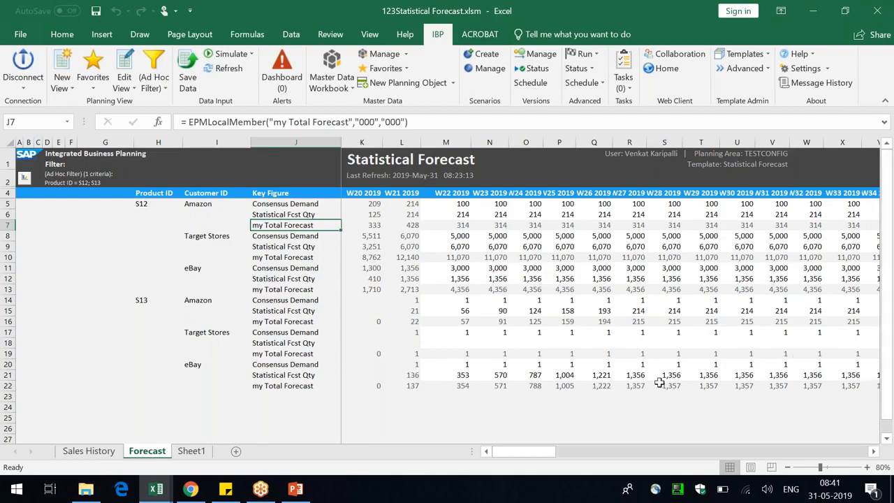
- Go through the W23 2019 key figure values of S12 from Amazon down to eBay's Consensus Demand
{"action": "left_click", "coordinate": [501, 204]}
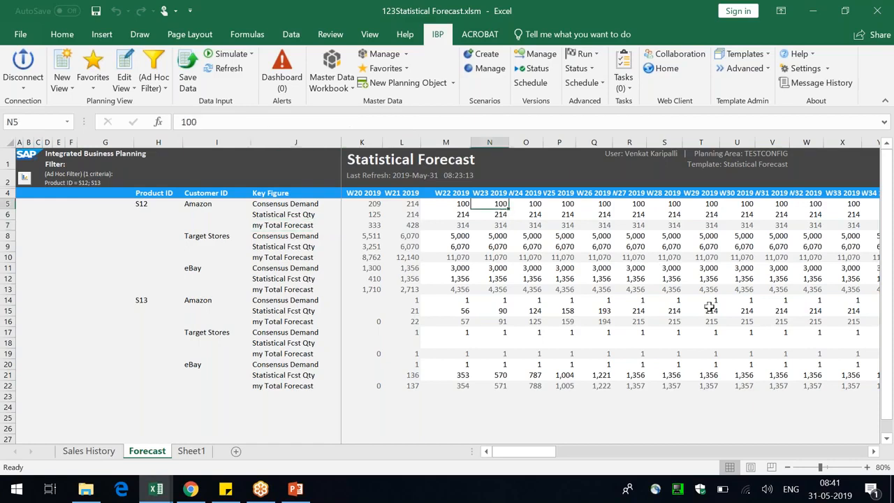
{"action": "key", "text": "Down"}
{"action": "key", "text": "Down"}
{"action": "key", "text": "Up"}
{"action": "key", "text": "Up"}
{"action": "key", "text": "Down"}
{"action": "key", "text": "Down"}
{"action": "key", "text": "Down"}
{"action": "key", "text": "Down"}
{"action": "key", "text": "Down"}
{"action": "key", "text": "Down"}
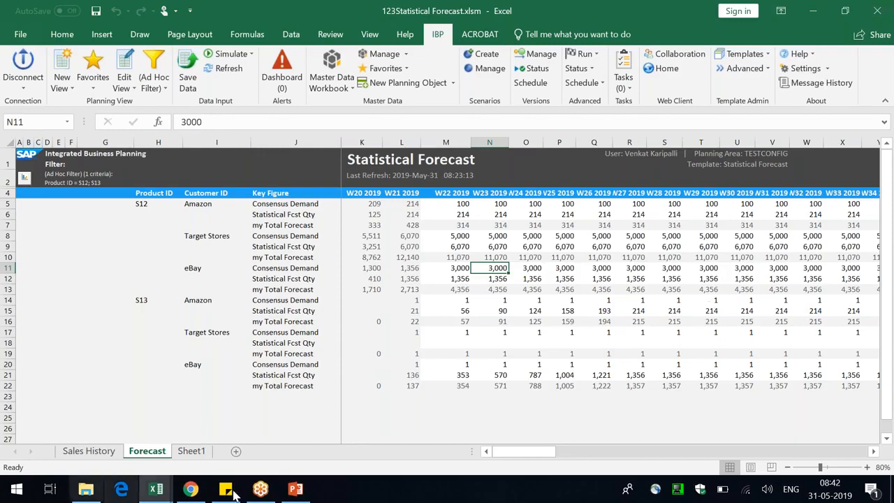
- Narrow the empty column G beside the Product ID column
{"action": "left_click", "coordinate": [299, 245]}
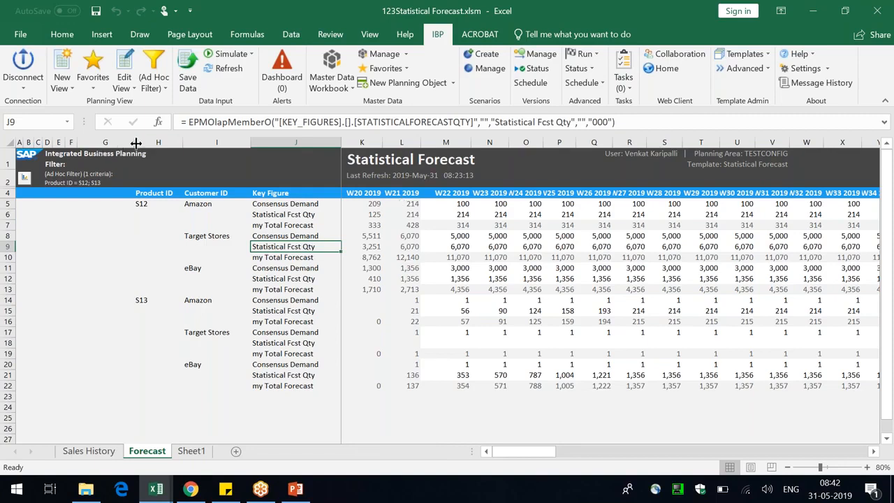
{"action": "left_click_drag", "start_coordinate": [134, 142], "coordinate": [106, 142]}
{"action": "left_click", "coordinate": [279, 204]}
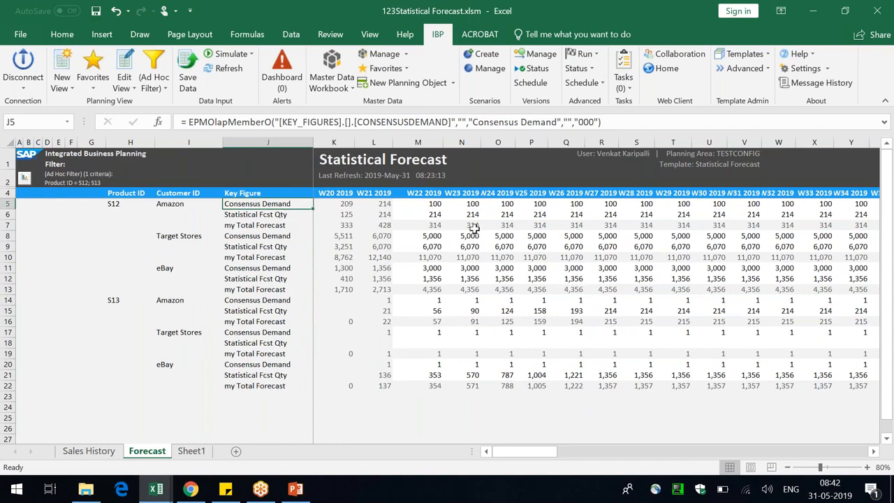
- Compare the weekly Consensus Demand values of Amazon, Target Stores and eBay for S12 from W22 2019 onwards
{"action": "left_click_drag", "start_coordinate": [433, 204], "coordinate": [547, 218]}
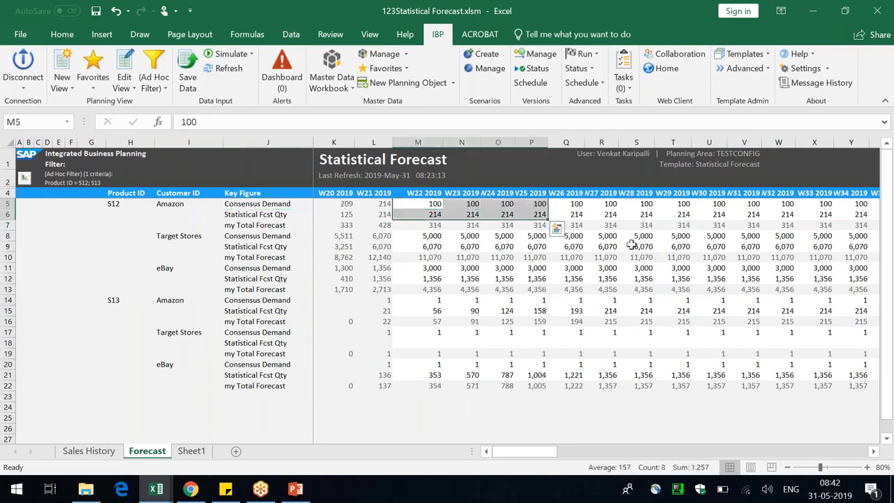
{"action": "left_click", "coordinate": [767, 207]}
{"action": "left_click", "coordinate": [201, 237]}
{"action": "left_click_drag", "start_coordinate": [436, 236], "coordinate": [639, 236]}
{"action": "left_click", "coordinate": [286, 270]}
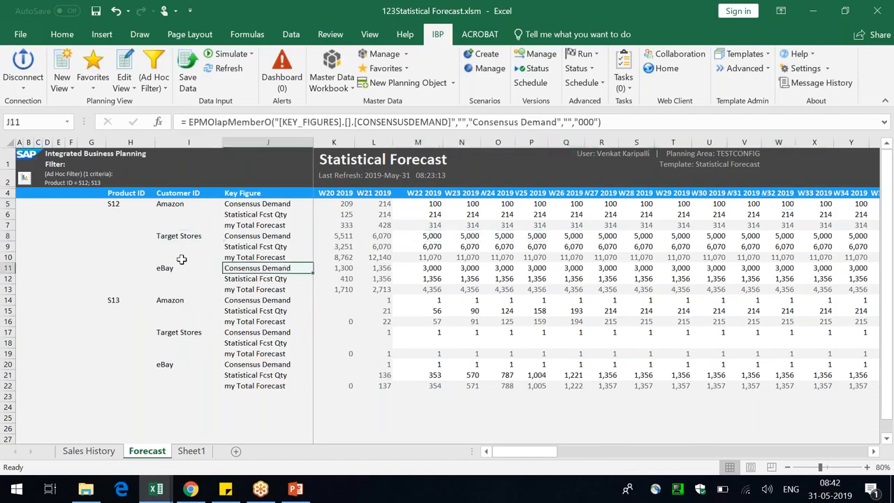
{"action": "left_click_drag", "start_coordinate": [435, 271], "coordinate": [681, 269]}
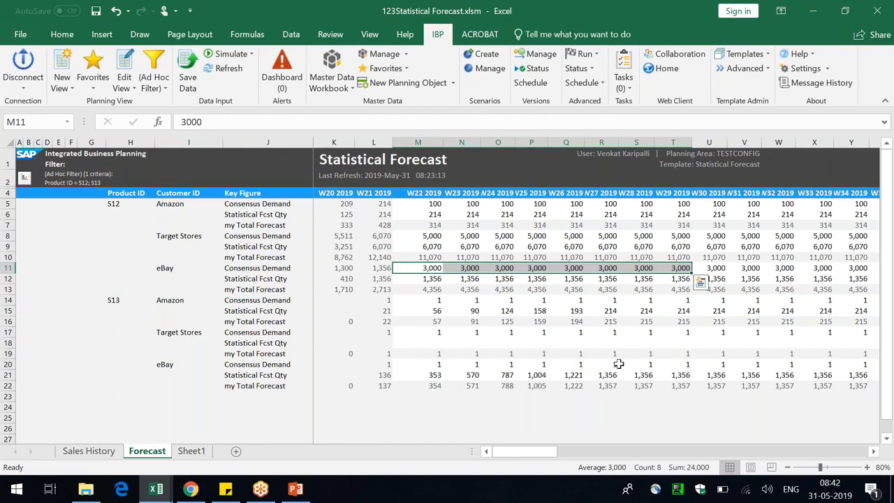
{"action": "left_click", "coordinate": [557, 428]}
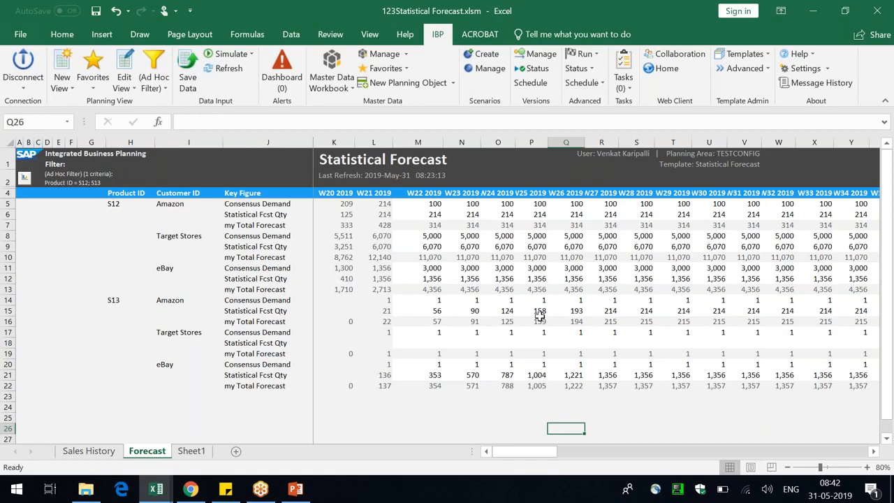
- Display the planning view's formats and open the EPMFormattingSheet
{"action": "left_click", "coordinate": [124, 90]}
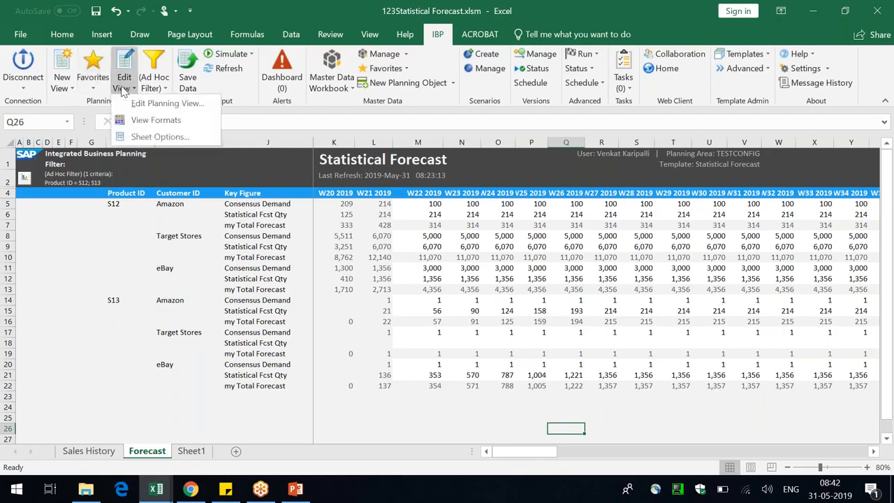
{"action": "left_click", "coordinate": [156, 121]}
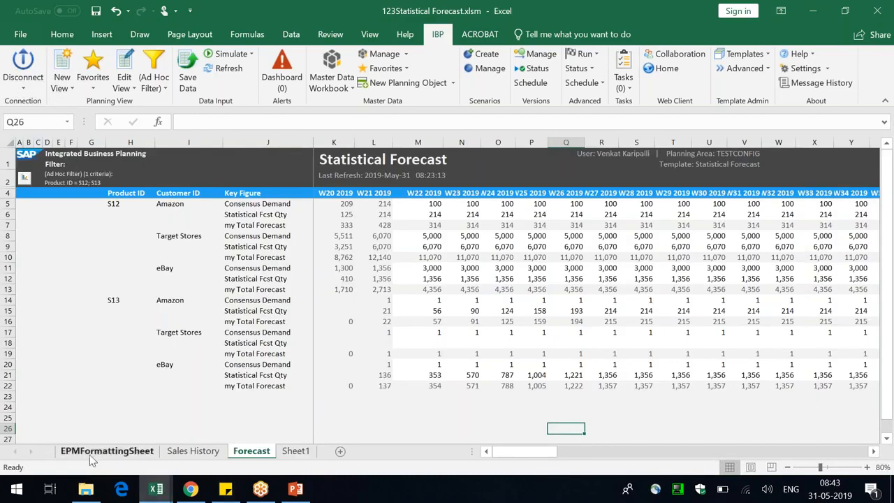
{"action": "left_click", "coordinate": [90, 455]}
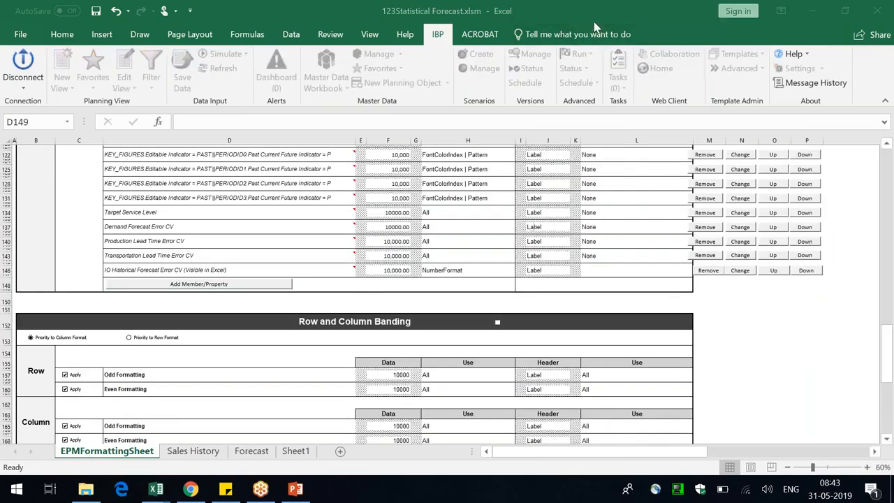
- Examine the EPMFormattingSheet's Hierarchy Level Formatting and the column and row settings under Dimension Member/Property Formatting
{"action": "scroll", "coordinate": [493, 221], "scroll_direction": "up", "scroll_amount": 6}
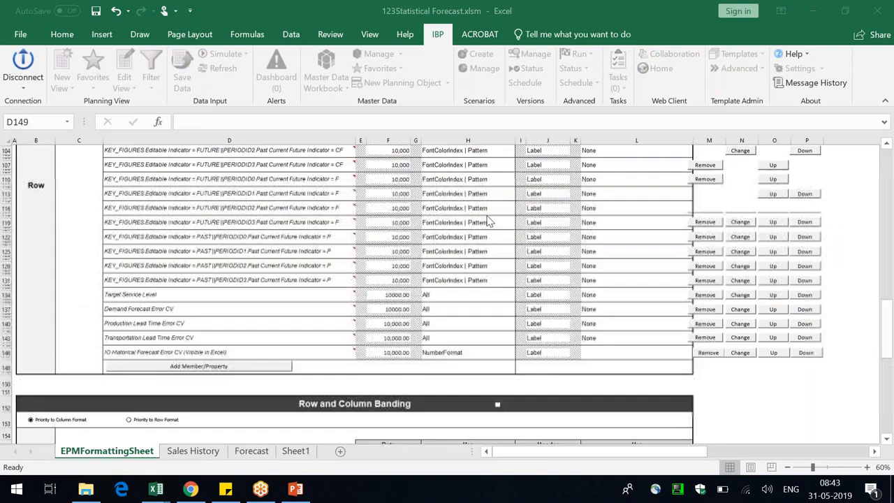
{"action": "scroll", "coordinate": [490, 221], "scroll_direction": "up", "scroll_amount": 20}
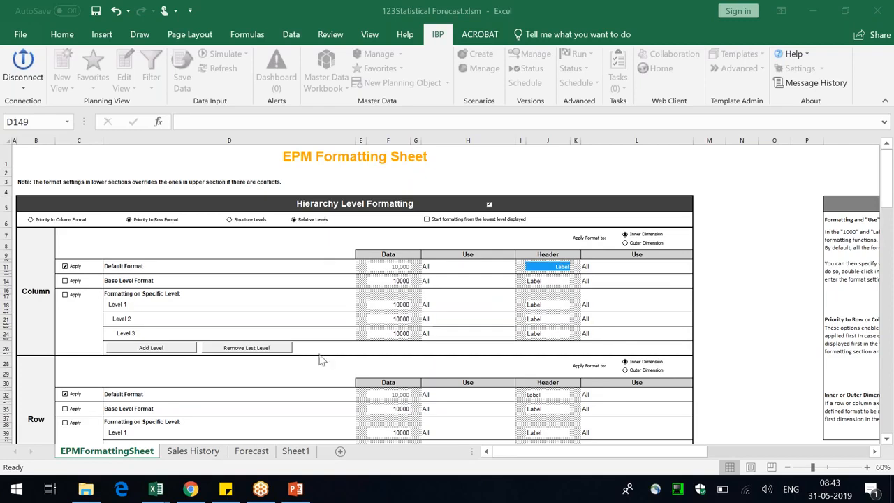
{"action": "scroll", "coordinate": [322, 361], "scroll_direction": "down", "scroll_amount": 12}
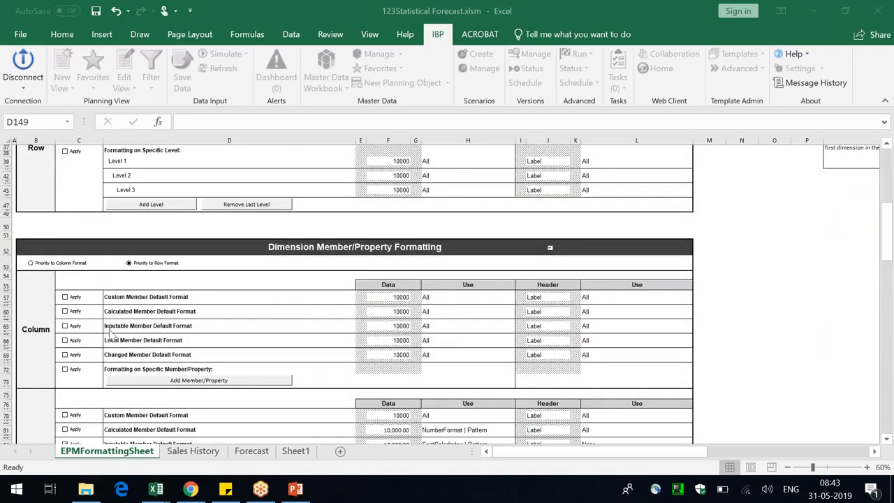
{"action": "scroll", "coordinate": [44, 349], "scroll_direction": "down", "scroll_amount": 5}
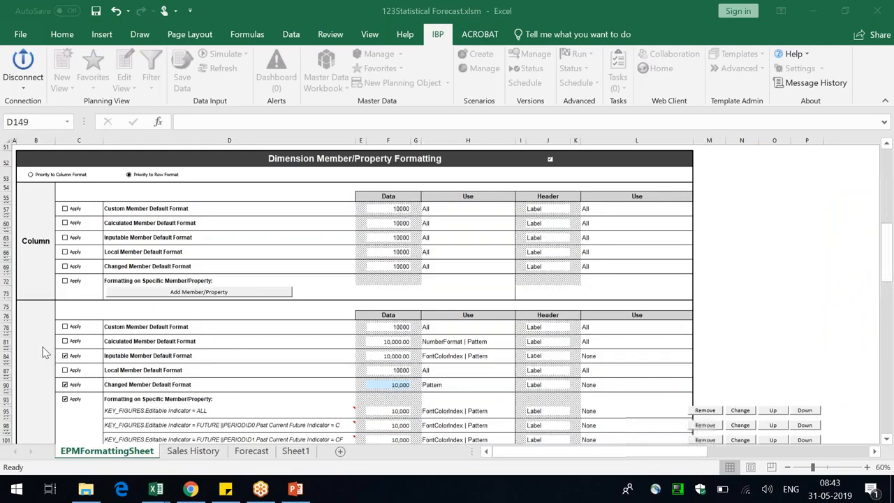
{"action": "scroll", "coordinate": [44, 351], "scroll_direction": "down", "scroll_amount": 7}
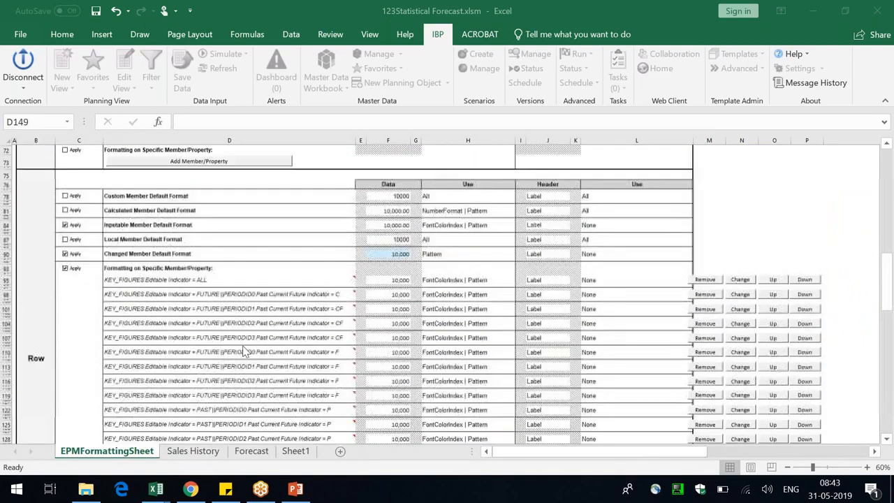
{"action": "scroll", "coordinate": [245, 351], "scroll_direction": "up", "scroll_amount": 7}
{"action": "scroll", "coordinate": [245, 351], "scroll_direction": "down", "scroll_amount": 4}
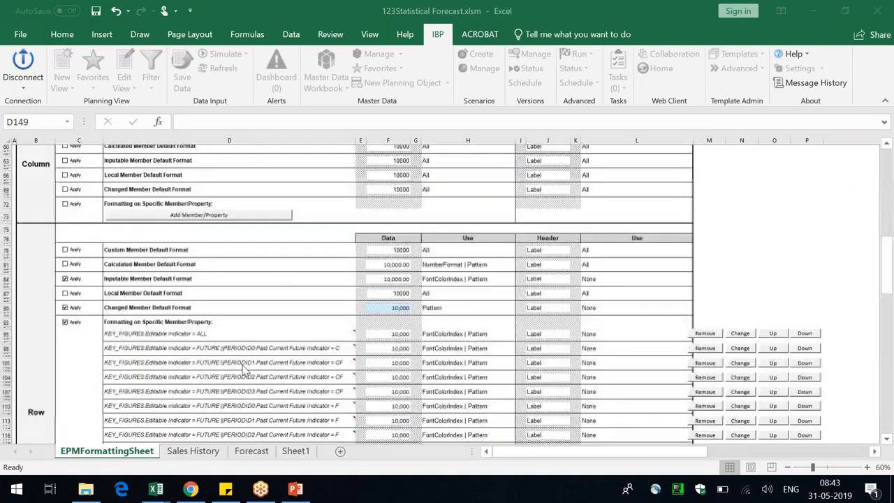
- Start adding a specific member to the Row formatting under Dimension Member/Property Formatting and choose the Key Figures dimension
{"action": "scroll", "coordinate": [244, 369], "scroll_direction": "down", "scroll_amount": 15}
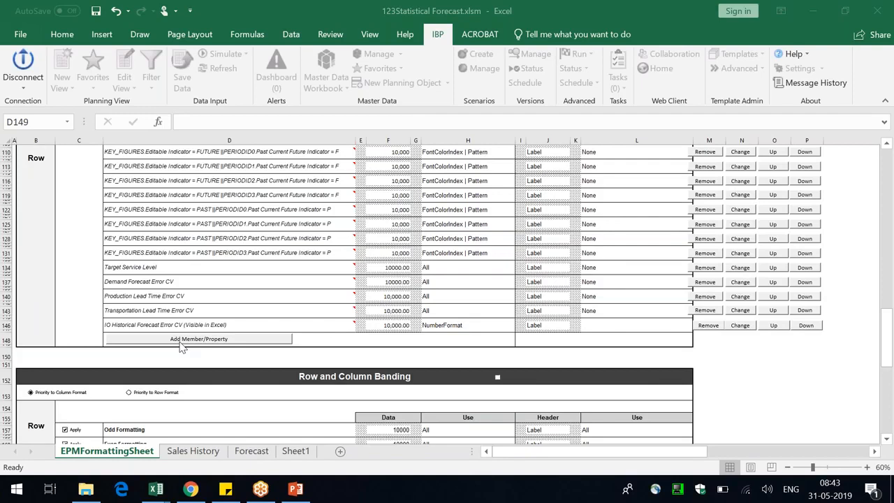
{"action": "scroll", "coordinate": [535, 356], "scroll_direction": "up", "scroll_amount": 1}
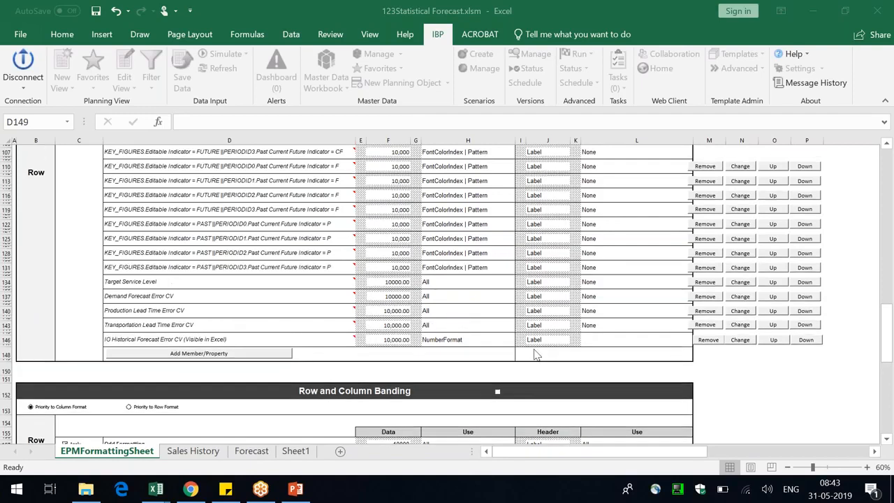
{"action": "scroll", "coordinate": [535, 356], "scroll_direction": "up", "scroll_amount": 12}
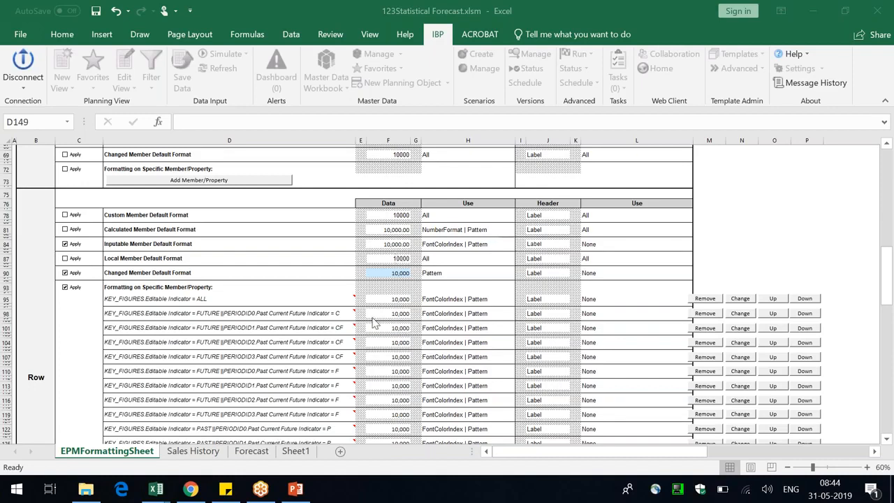
{"action": "scroll", "coordinate": [374, 321], "scroll_direction": "down", "scroll_amount": 15}
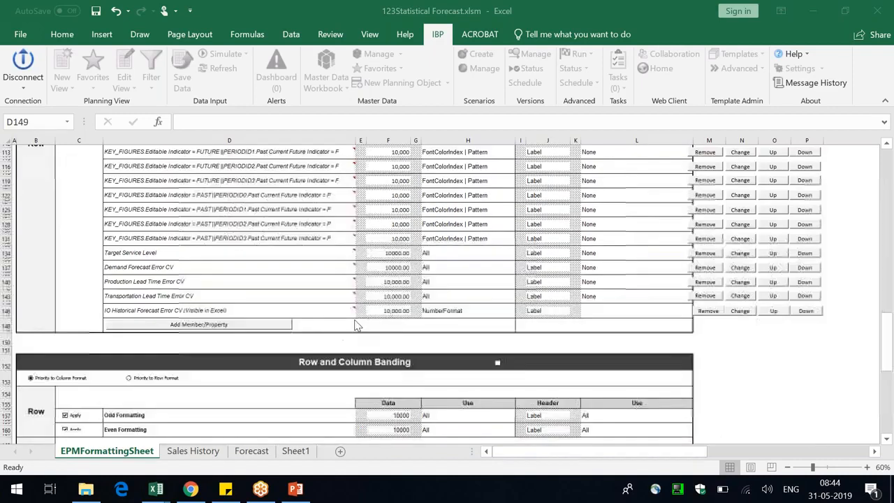
{"action": "left_click", "coordinate": [209, 325]}
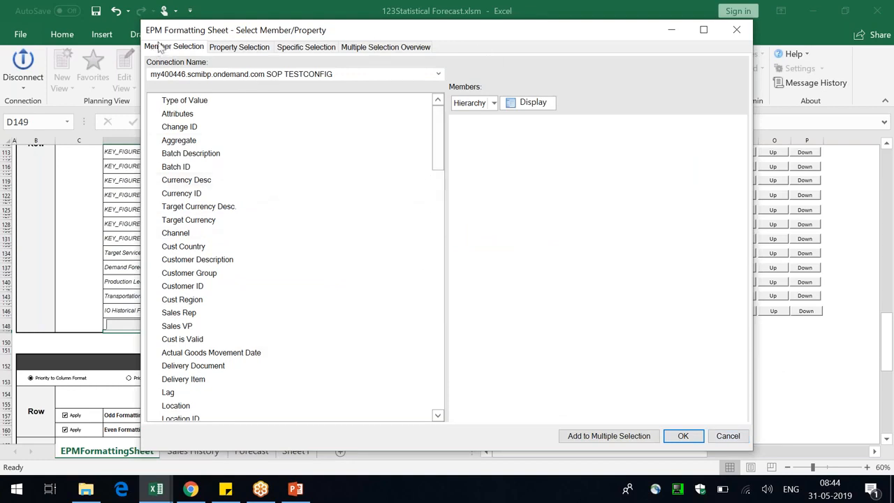
{"action": "left_click_drag", "start_coordinate": [440, 131], "coordinate": [448, 409]}
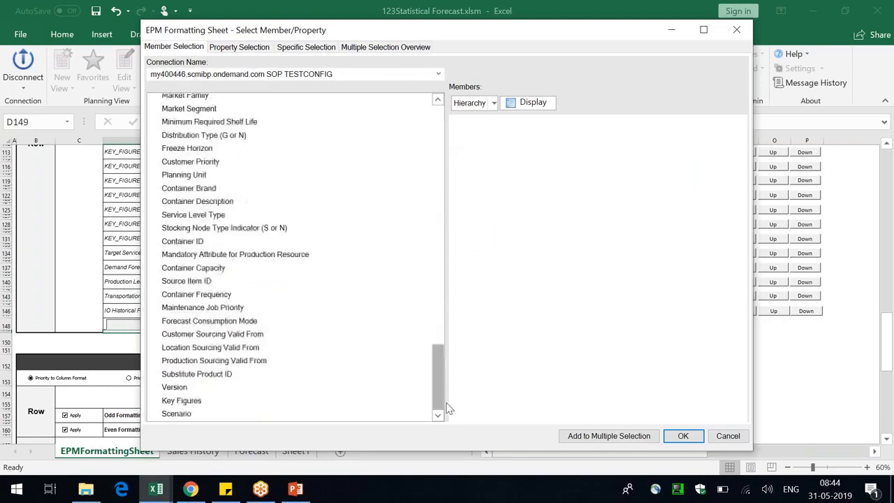
{"action": "left_click", "coordinate": [186, 403]}
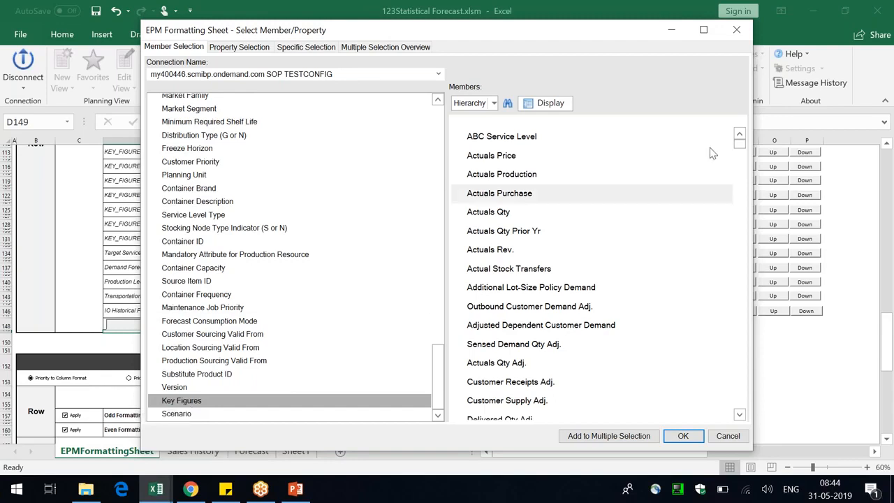
- Browse the key figure members and switch their display from descriptions to IDs
{"action": "scroll", "coordinate": [733, 191], "scroll_direction": "down", "scroll_amount": 6}
{"action": "scroll", "coordinate": [733, 191], "scroll_direction": "down", "scroll_amount": 20}
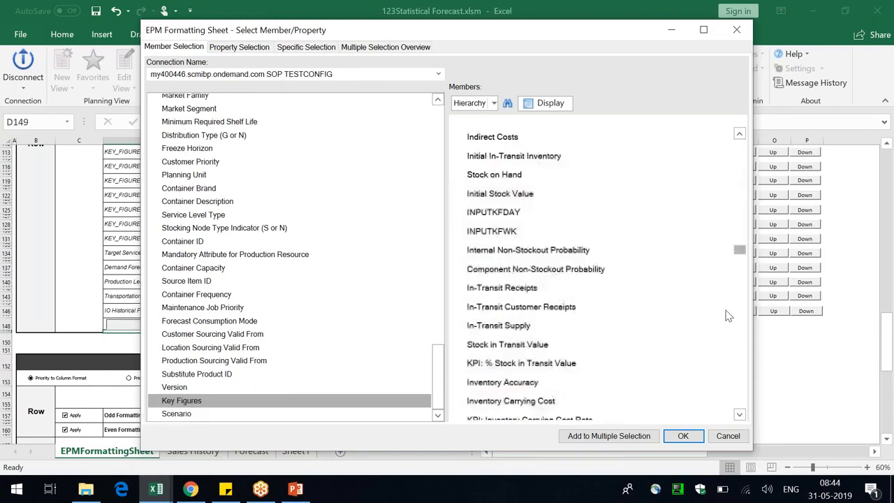
{"action": "left_click_drag", "start_coordinate": [739, 406], "coordinate": [758, 105]}
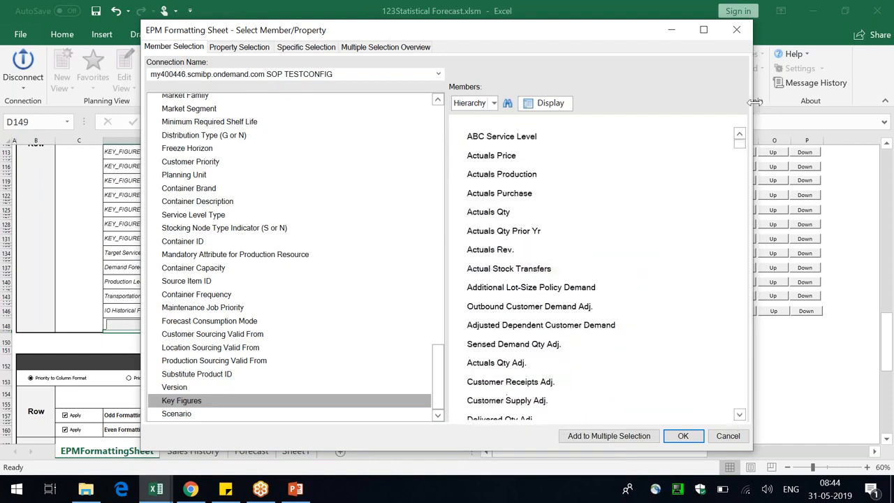
{"action": "left_click", "coordinate": [533, 105]}
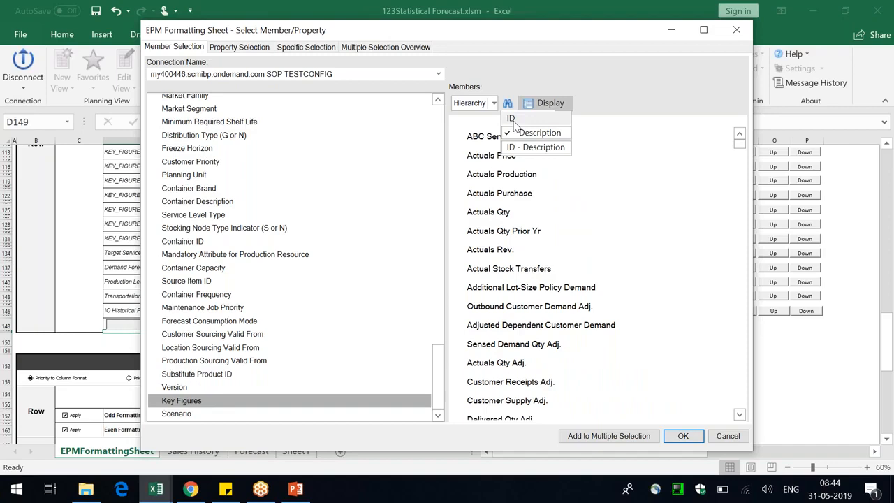
{"action": "left_click", "coordinate": [511, 118]}
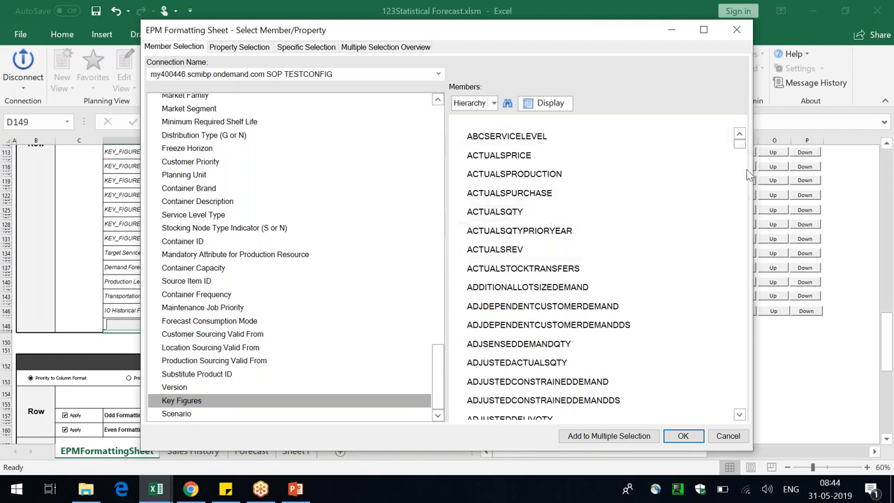
- Add the CONSENSUSDEMAND key figure as a specific member of the Row formatting
{"action": "left_click_drag", "start_coordinate": [742, 152], "coordinate": [742, 186]}
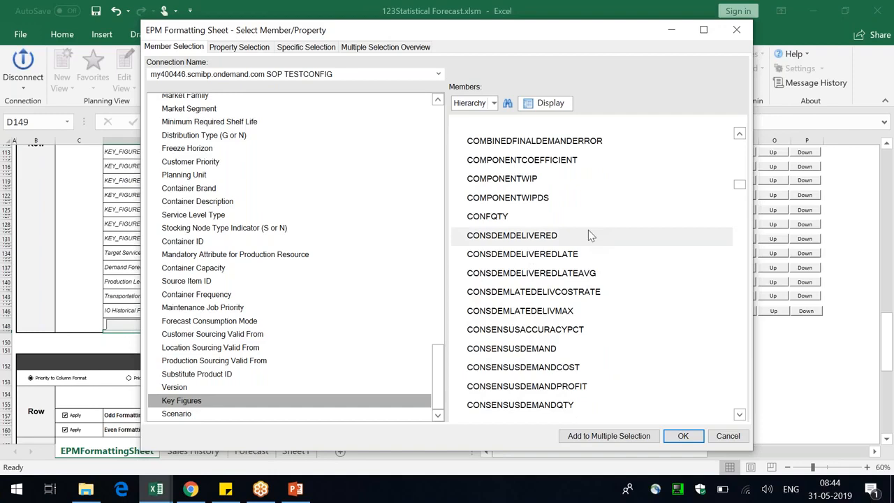
{"action": "scroll", "coordinate": [503, 300], "scroll_direction": "down", "scroll_amount": 1}
{"action": "left_click", "coordinate": [497, 287]}
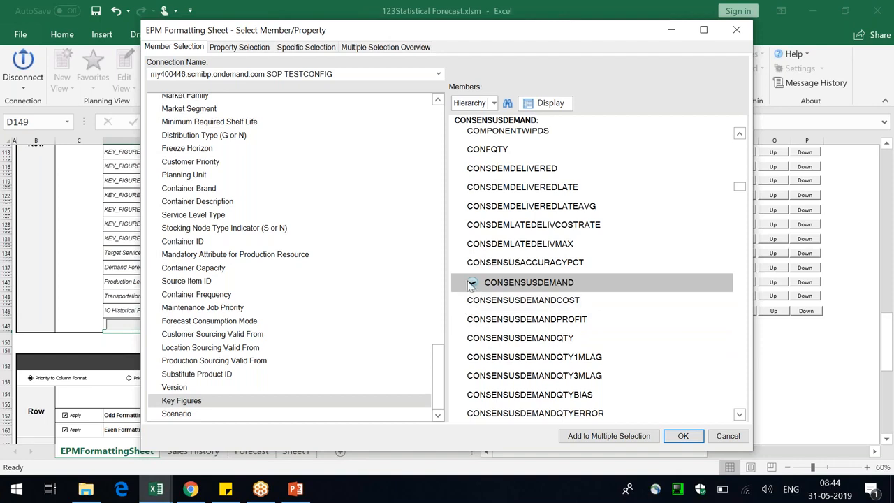
{"action": "left_click", "coordinate": [679, 436]}
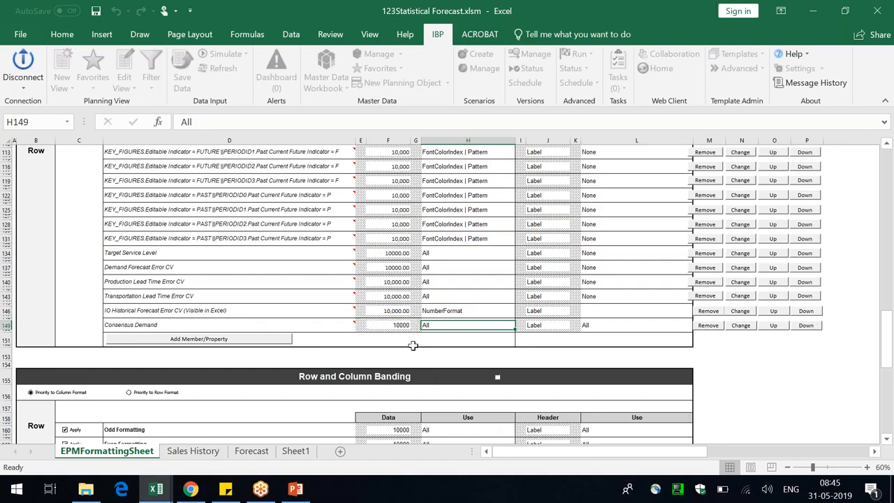
- Set the font of the Consensus Demand data format cell F149 to Calibri
{"action": "left_click", "coordinate": [396, 325]}
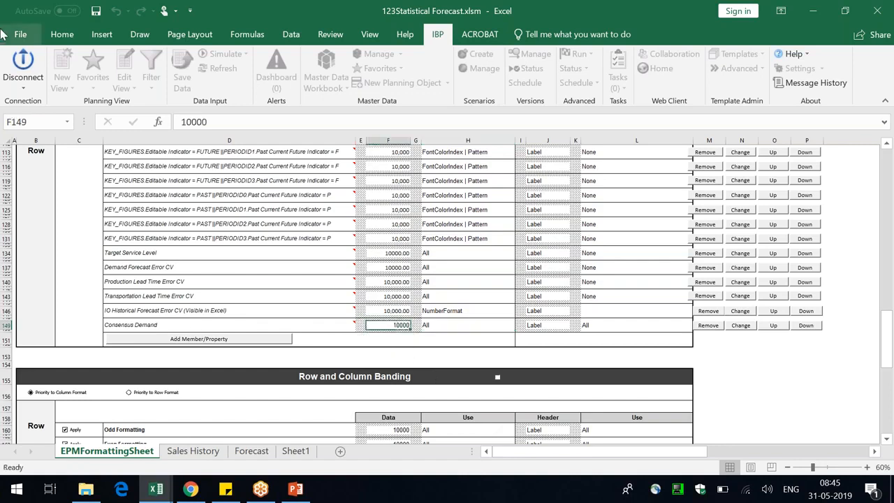
{"action": "left_click", "coordinate": [62, 34]}
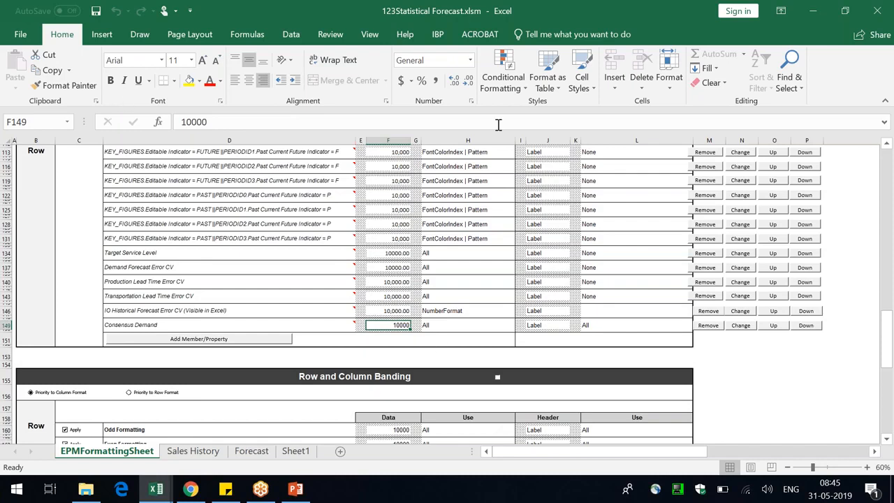
{"action": "left_click", "coordinate": [161, 60]}
{"action": "left_click", "coordinate": [133, 108]}
- Create a conditional formatting rule on the Consensus Demand data format for cell values less than 1000
{"action": "left_click", "coordinate": [497, 88]}
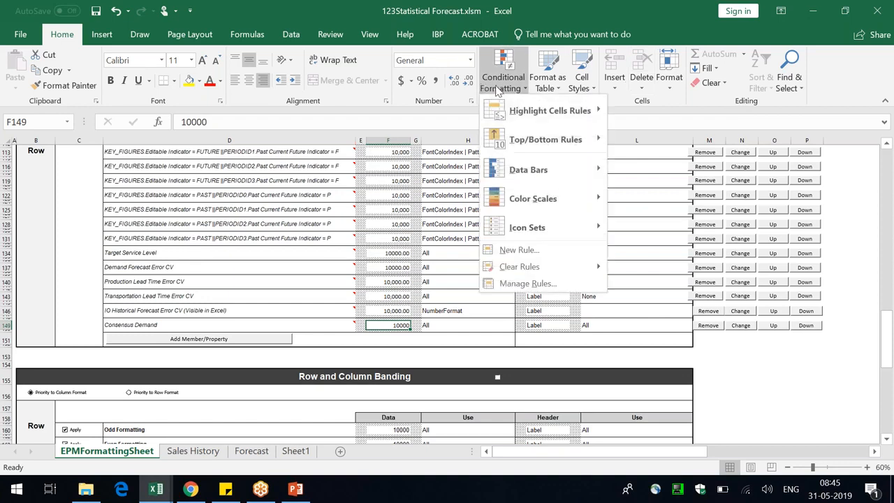
{"action": "left_click", "coordinate": [543, 253]}
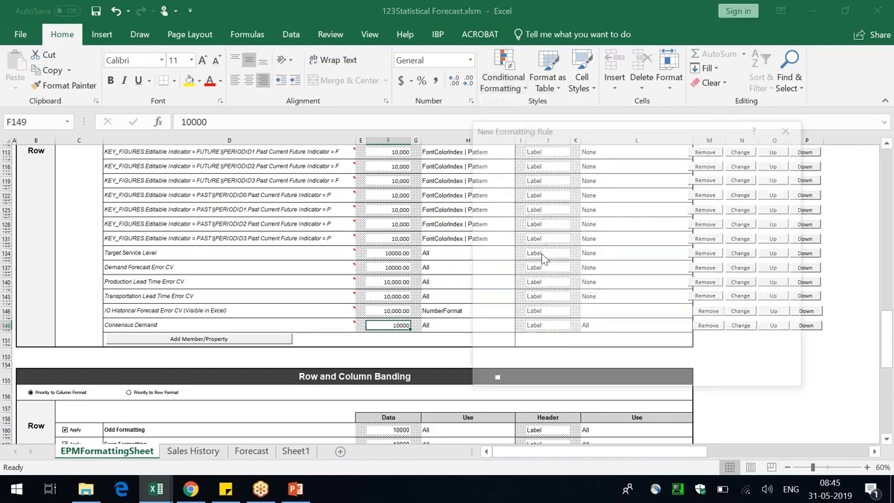
{"action": "left_click", "coordinate": [580, 178]}
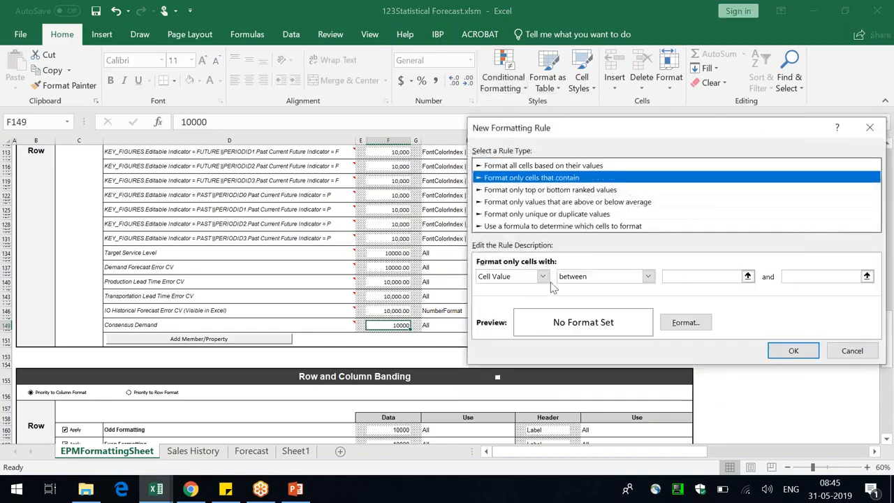
{"action": "left_click_drag", "start_coordinate": [613, 128], "coordinate": [448, 69]}
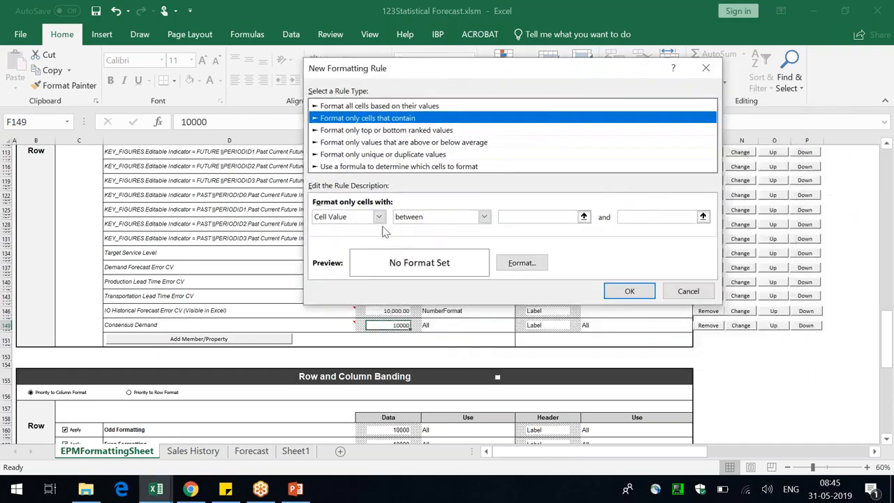
{"action": "left_click", "coordinate": [484, 217]}
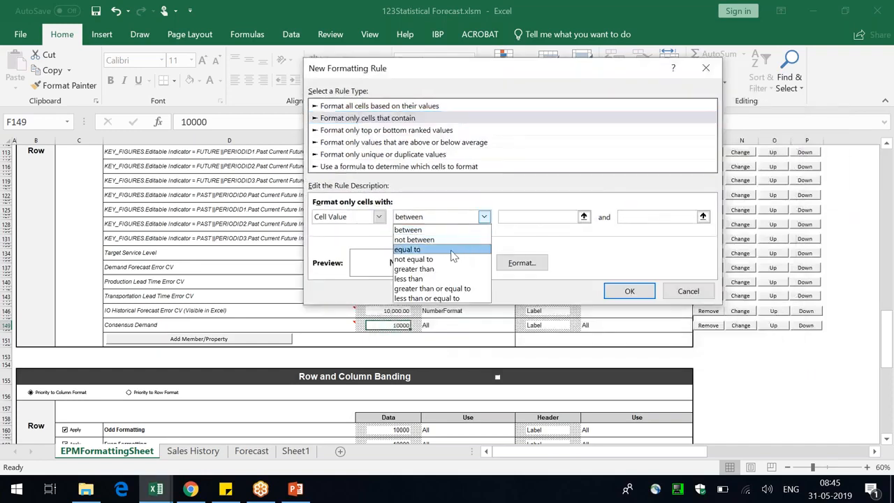
{"action": "left_click", "coordinate": [409, 279]}
{"action": "left_click", "coordinate": [510, 218]}
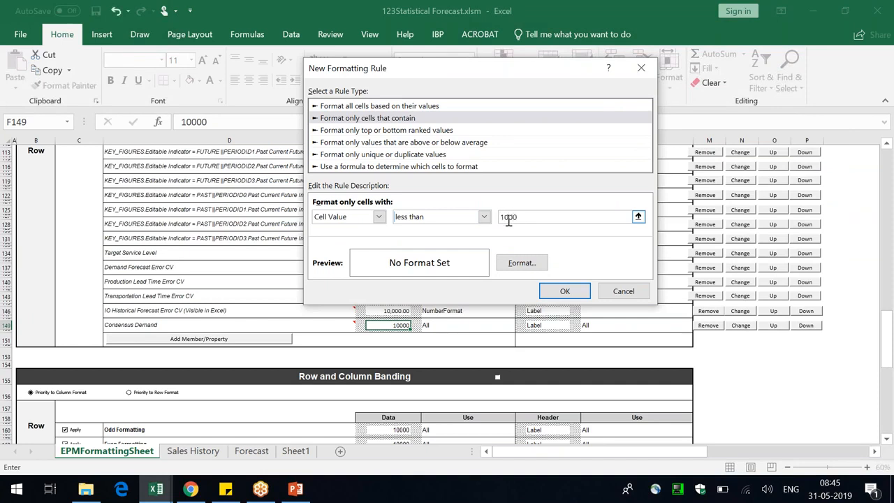
- Give the less-than-1000 rule a light orange fill and an outline border, and apply the rule
{"action": "left_click", "coordinate": [531, 268]}
{"action": "left_click", "coordinate": [568, 81]}
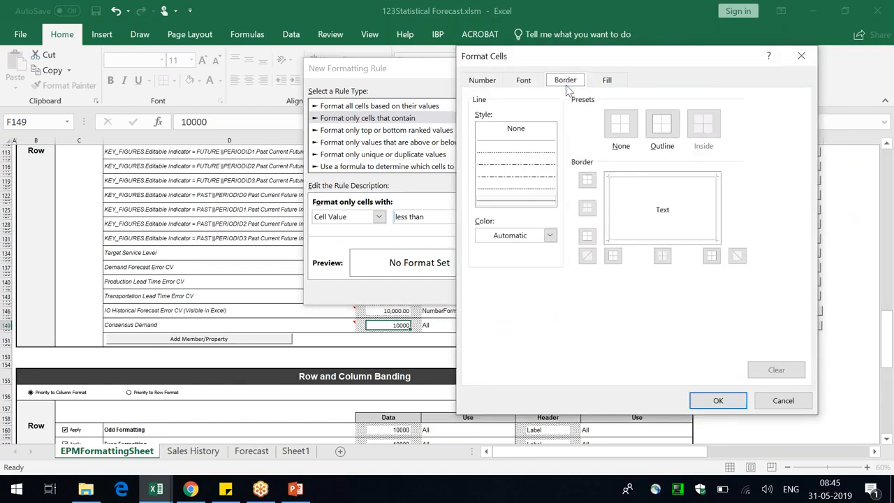
{"action": "left_click", "coordinate": [593, 81]}
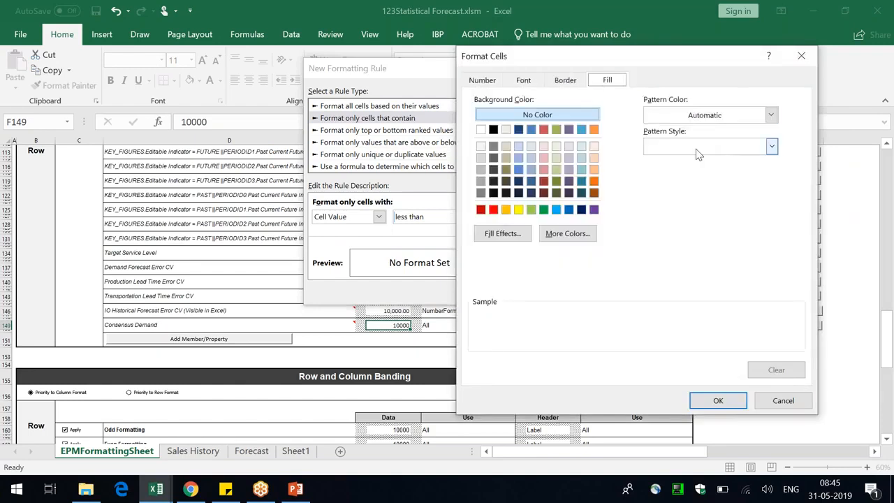
{"action": "left_click", "coordinate": [593, 146]}
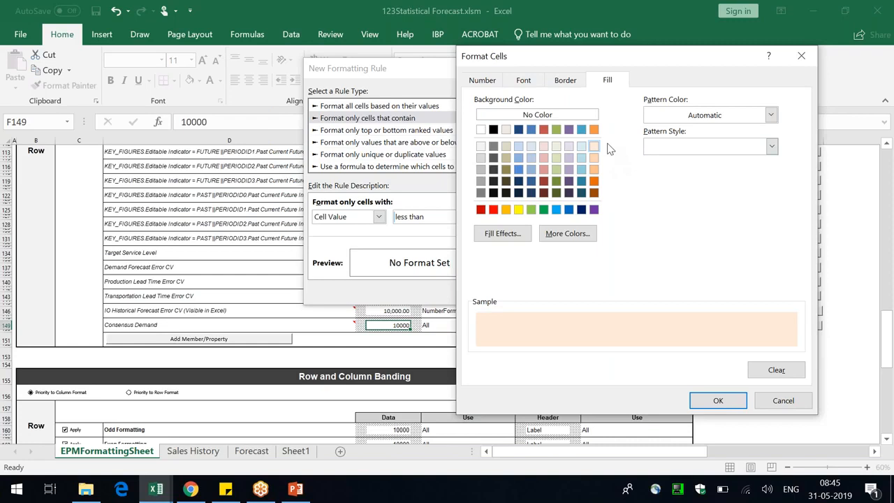
{"action": "left_click", "coordinate": [565, 81]}
{"action": "left_click", "coordinate": [527, 142]}
{"action": "left_click", "coordinate": [663, 140]}
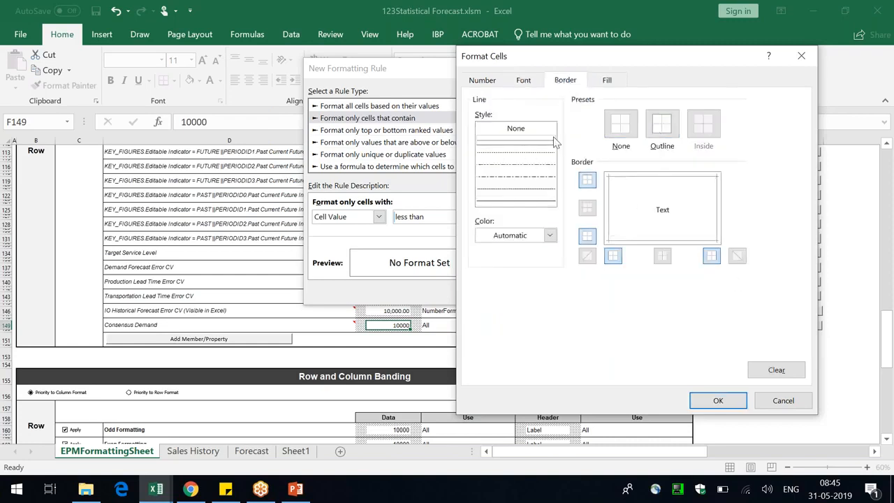
{"action": "left_click", "coordinate": [729, 403]}
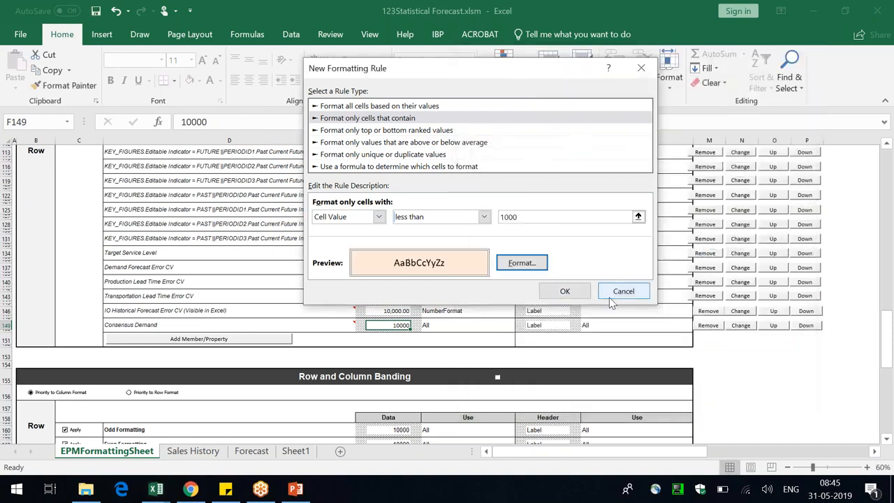
{"action": "left_click", "coordinate": [564, 291]}
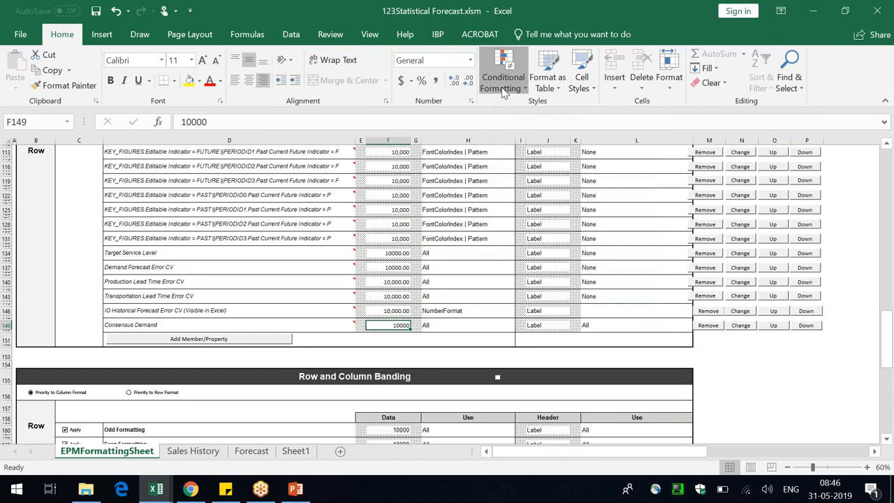
- Create a second conditional formatting rule on the Consensus Demand data format for cell values between 1000 and 4999
{"action": "left_click", "coordinate": [505, 84]}
{"action": "left_click", "coordinate": [545, 283]}
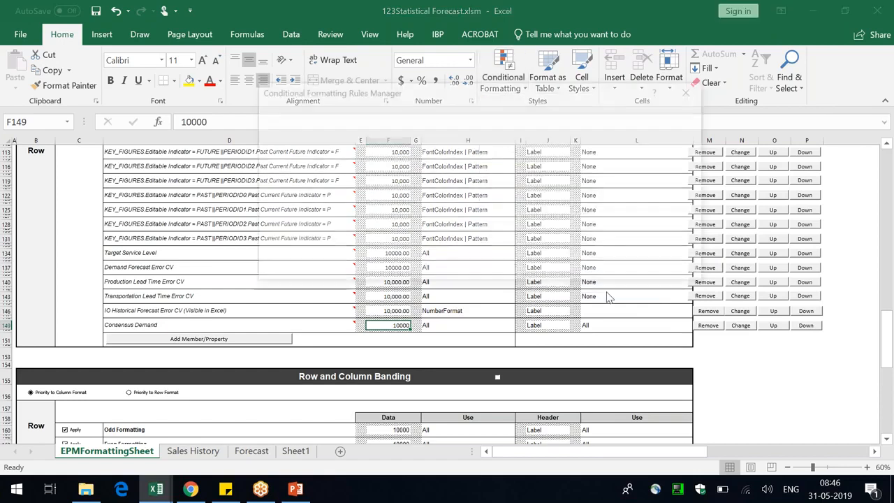
{"action": "left_click", "coordinate": [289, 133]}
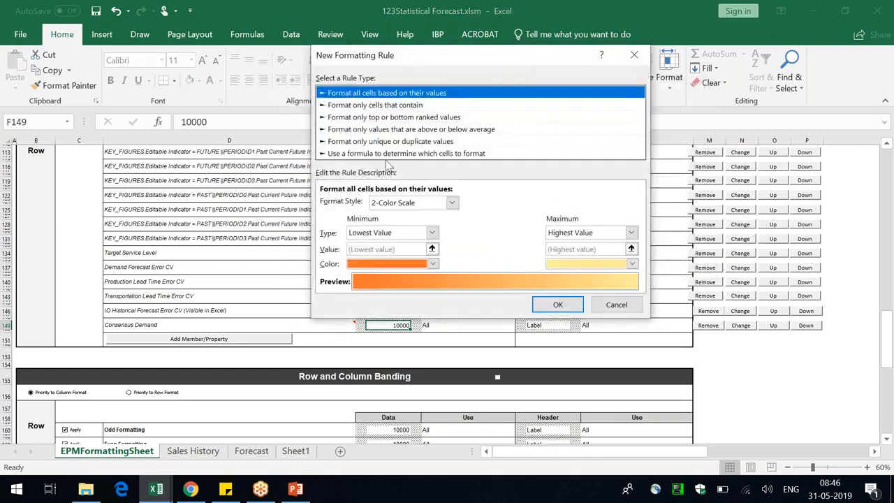
{"action": "left_click", "coordinate": [398, 105]}
{"action": "left_click", "coordinate": [491, 204]}
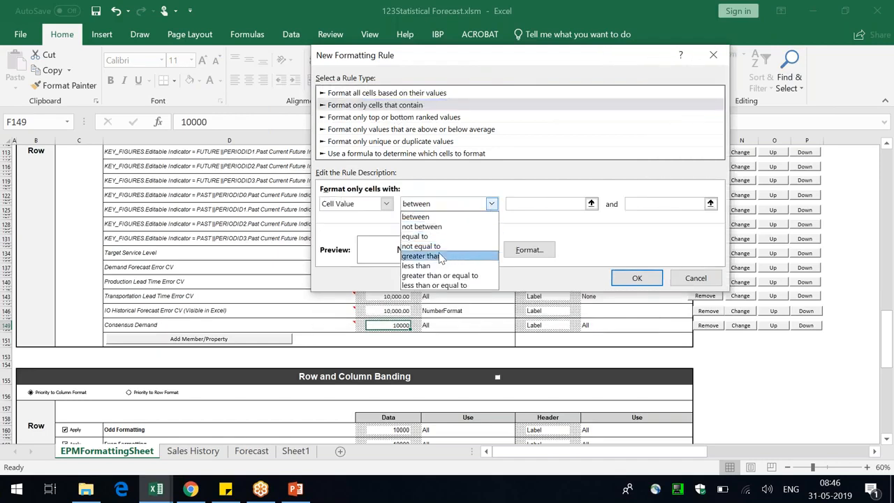
{"action": "left_click", "coordinate": [489, 256]}
{"action": "left_click", "coordinate": [491, 203]}
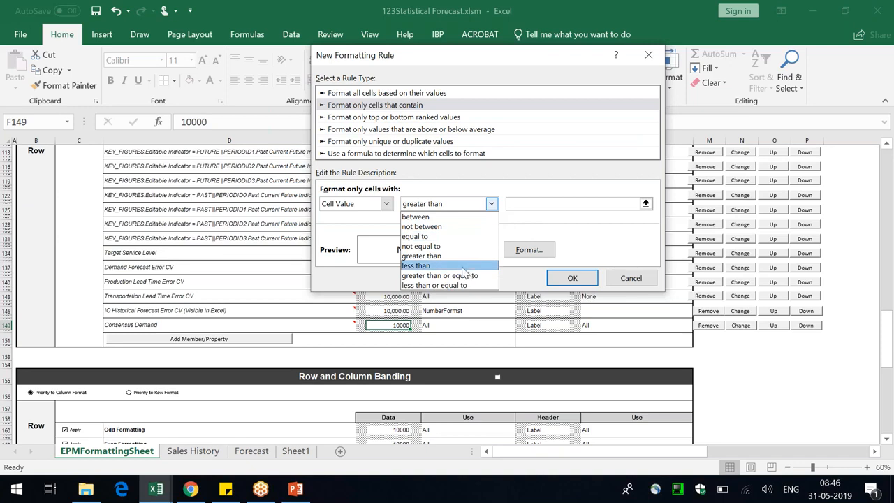
{"action": "left_click", "coordinate": [444, 209]}
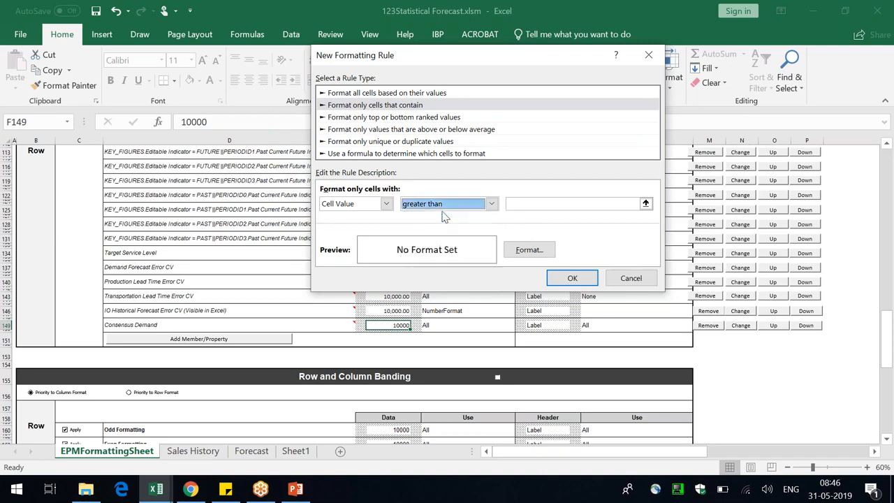
{"action": "left_click", "coordinate": [483, 205]}
{"action": "left_click", "coordinate": [439, 218]}
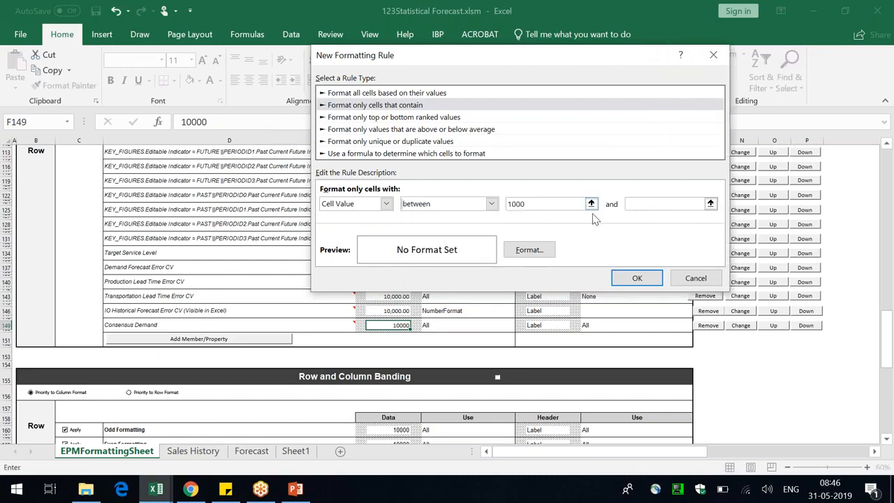
{"action": "type", "text": "50"}
- Give the between 1000 and 4999 rule a custom pale yellow fill, lightened from standard yellow
{"action": "left_click", "coordinate": [537, 253]}
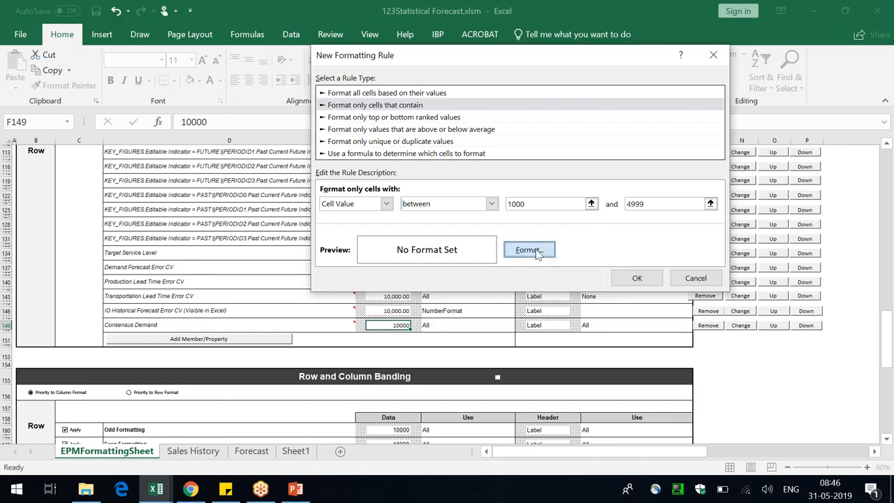
{"action": "left_click", "coordinate": [451, 36]}
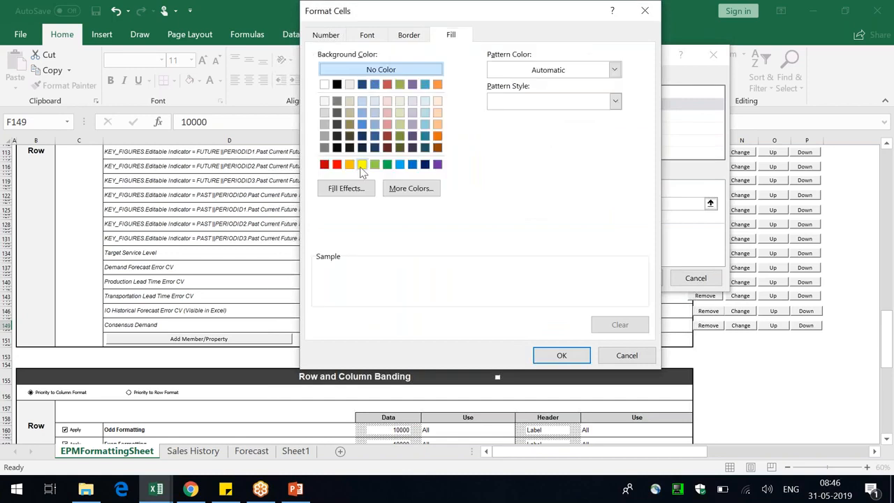
{"action": "left_click", "coordinate": [362, 165]}
{"action": "left_click", "coordinate": [411, 188]}
{"action": "left_click", "coordinate": [446, 79]}
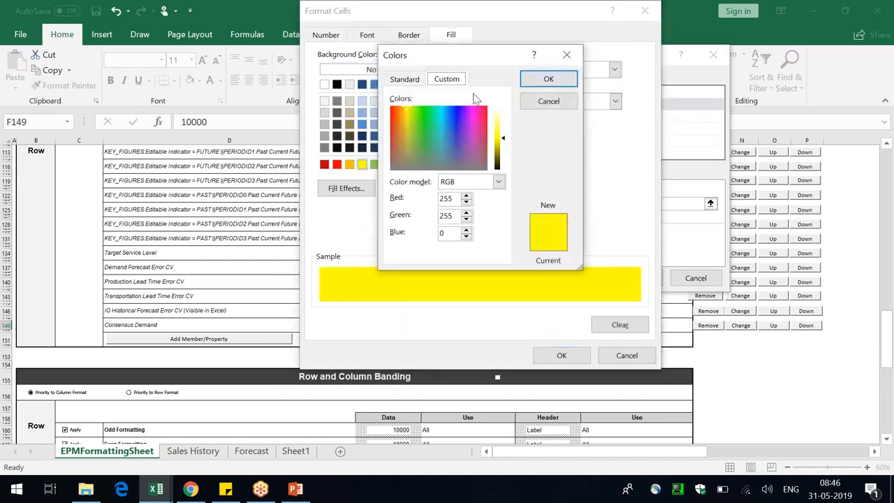
{"action": "left_click", "coordinate": [497, 117]}
{"action": "left_click", "coordinate": [549, 81]}
- Add an outline border to the between 1000 and 4999 rule's format and save the rule
{"action": "left_click", "coordinate": [408, 35]}
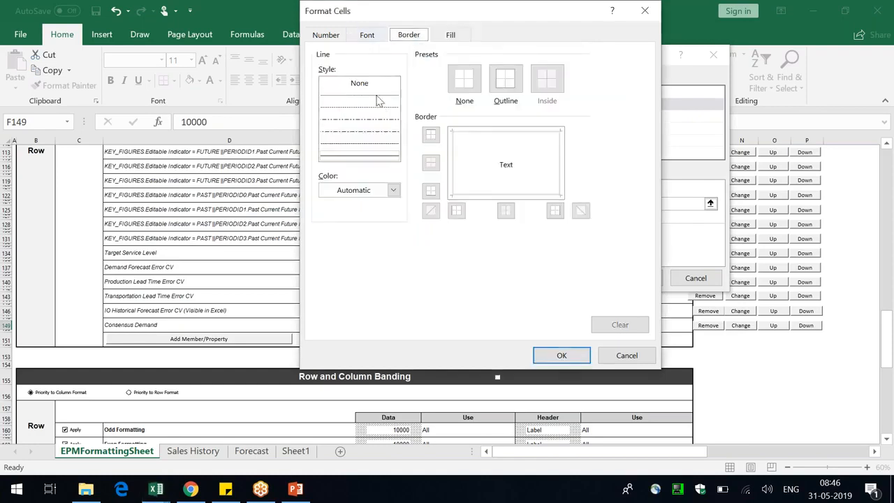
{"action": "left_click", "coordinate": [502, 98]}
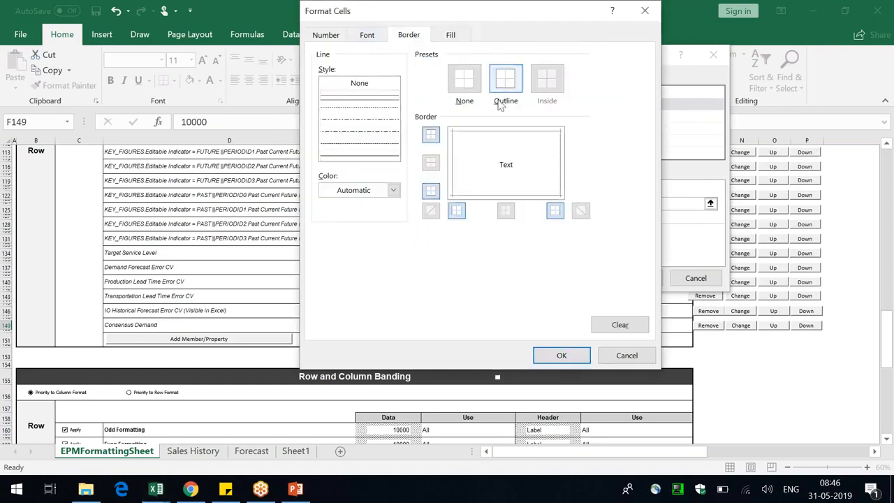
{"action": "left_click", "coordinate": [563, 355]}
{"action": "left_click", "coordinate": [637, 278]}
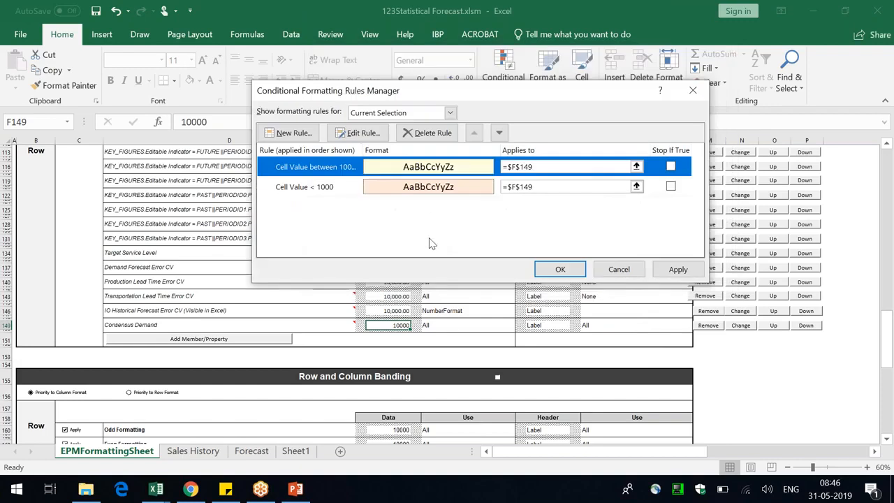
- Create a third conditional formatting rule for cell values greater than 4999 and open its fill format settings
{"action": "left_click", "coordinate": [301, 134]}
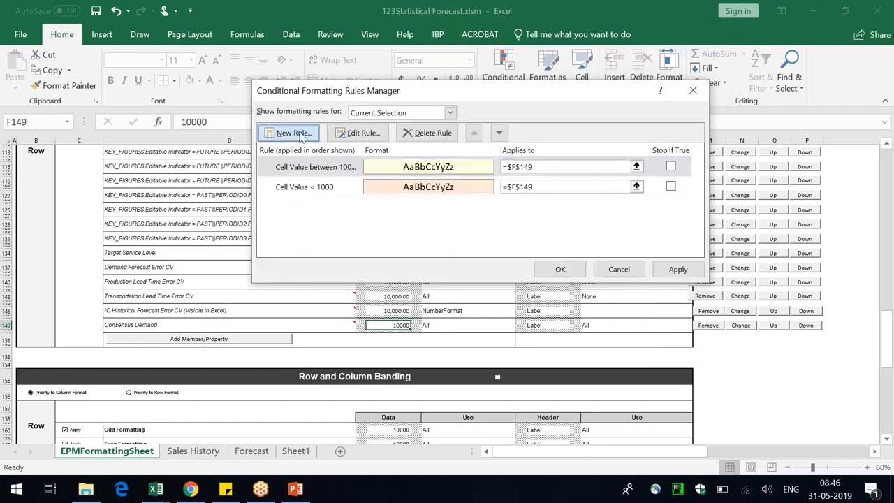
{"action": "left_click", "coordinate": [531, 105]}
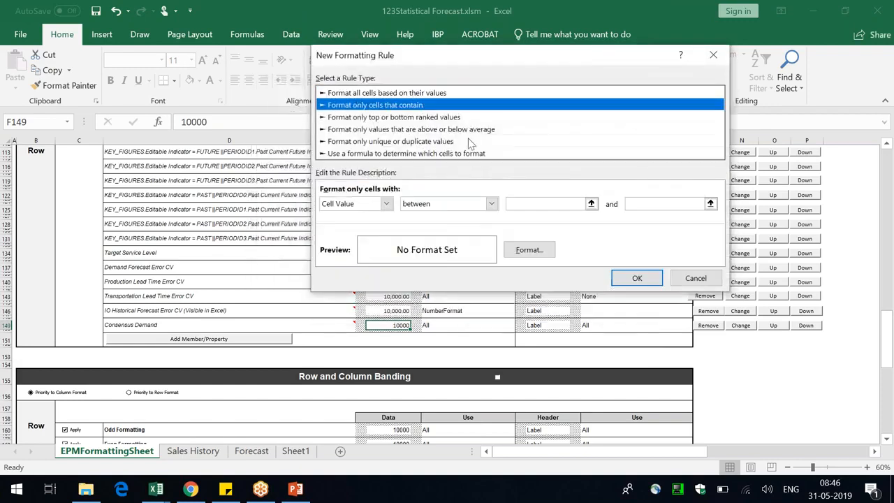
{"action": "left_click", "coordinate": [491, 203]}
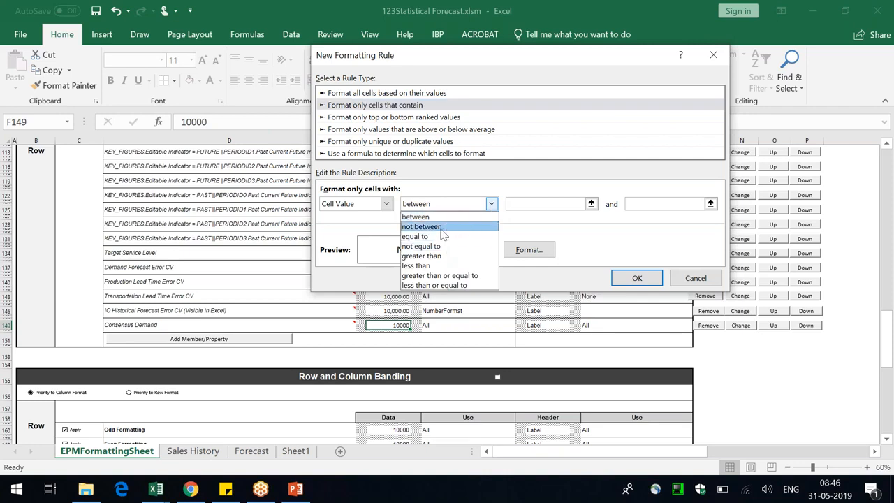
{"action": "left_click", "coordinate": [437, 256]}
{"action": "left_click", "coordinate": [550, 202]}
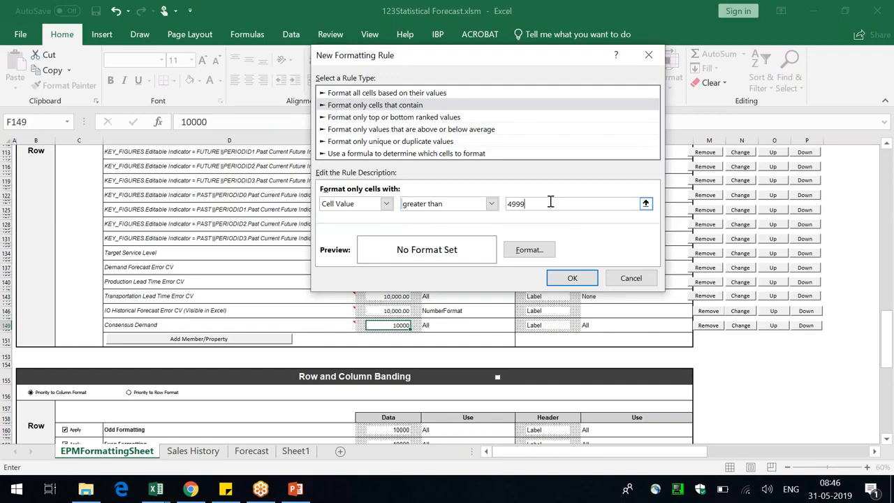
{"action": "left_click", "coordinate": [532, 250]}
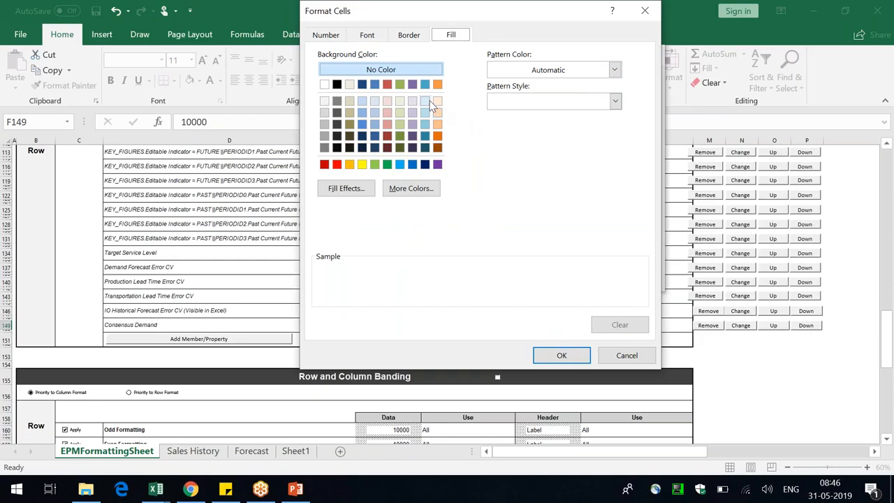
- Set a pale green custom fill (RGB 231, 255, 242) for the rule on cell values above 4999
{"action": "left_click", "coordinate": [387, 164]}
{"action": "left_click", "coordinate": [411, 189]}
{"action": "left_click", "coordinate": [499, 110]}
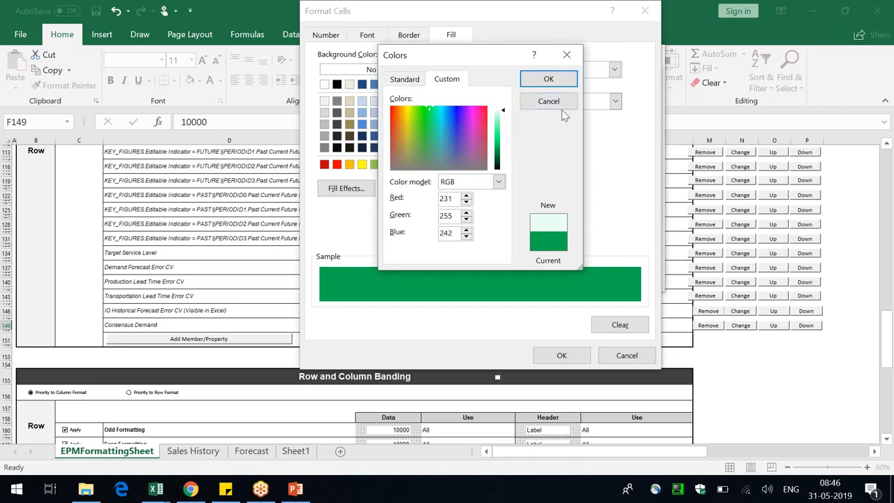
{"action": "left_click", "coordinate": [551, 80]}
- Add an outline border to the format of the above-4999 rule and apply the conditional formatting rules to cell F149
{"action": "left_click", "coordinate": [426, 39]}
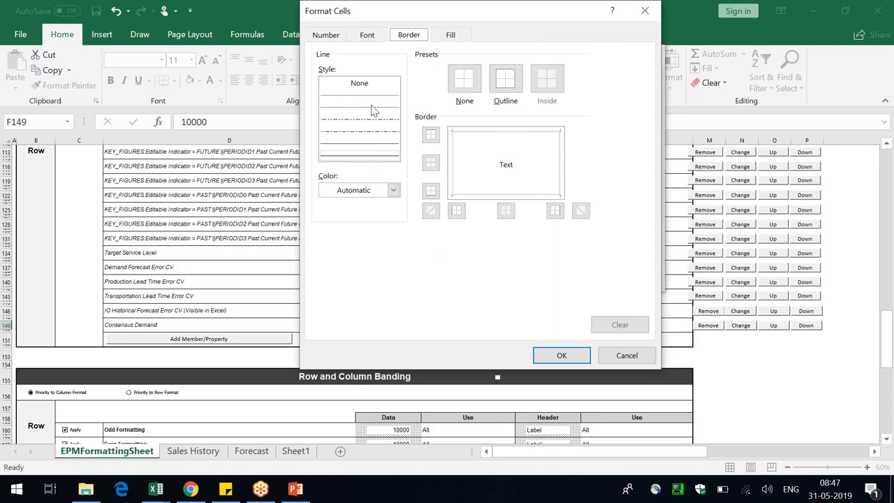
{"action": "left_click", "coordinate": [499, 87]}
{"action": "left_click", "coordinate": [562, 355]}
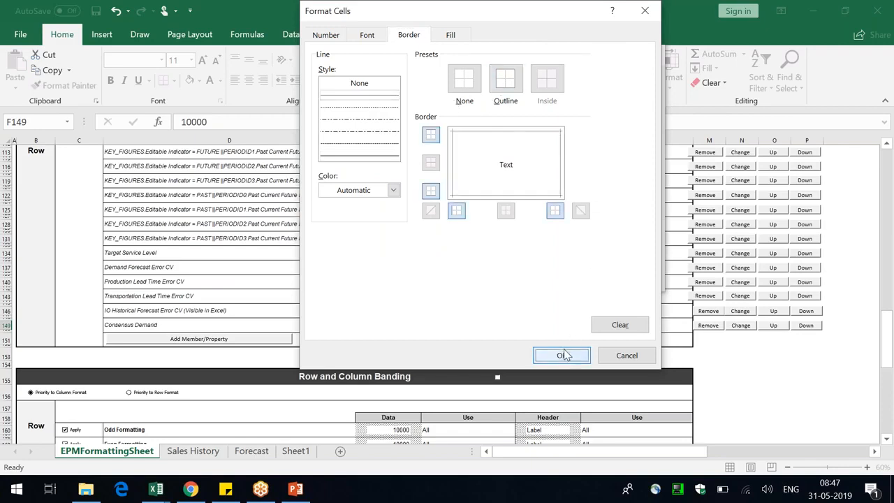
{"action": "left_click", "coordinate": [571, 277]}
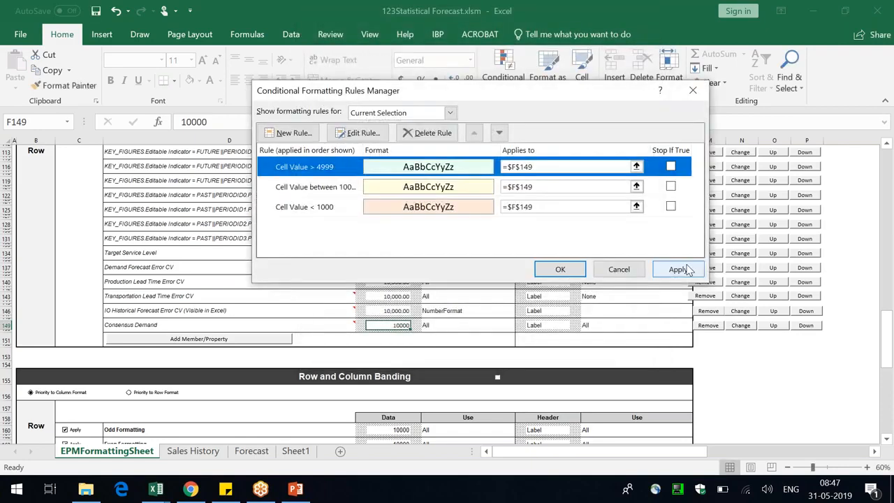
{"action": "left_click", "coordinate": [680, 269]}
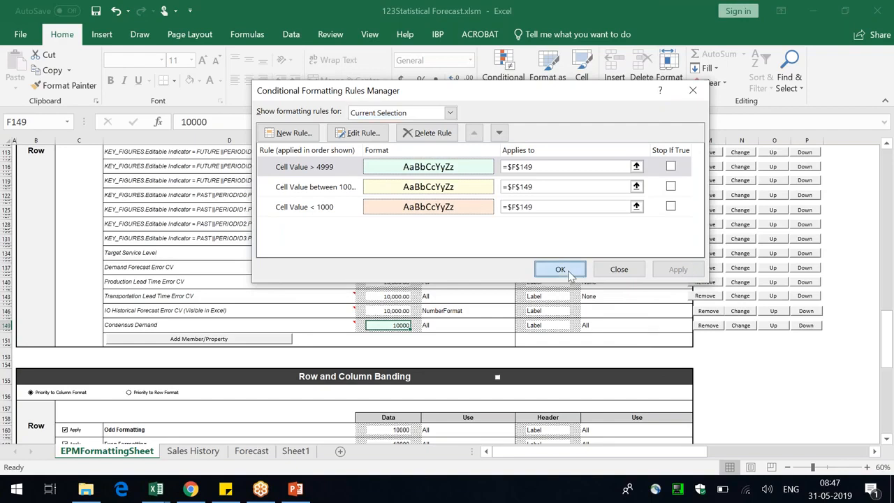
{"action": "left_click", "coordinate": [561, 270]}
- Change the font of the Consensus Demand header label in J149 to Calibri
{"action": "left_click", "coordinate": [549, 325]}
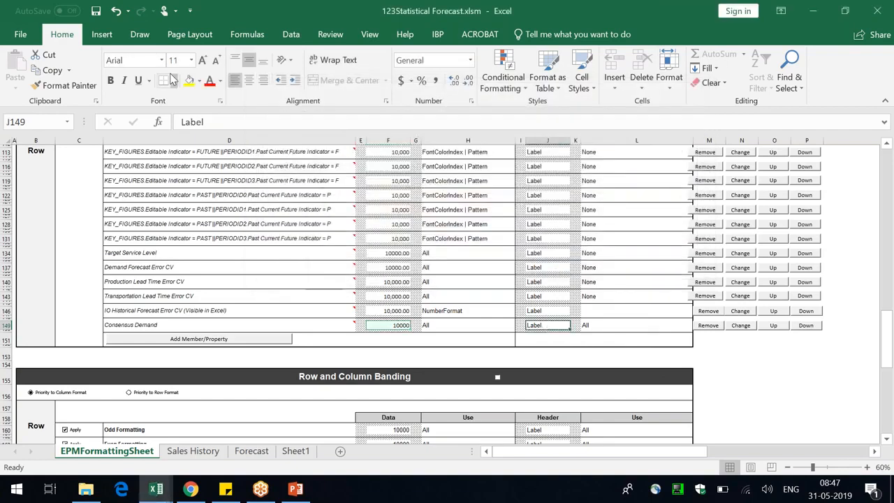
{"action": "left_click", "coordinate": [161, 60]}
{"action": "left_click", "coordinate": [158, 92]}
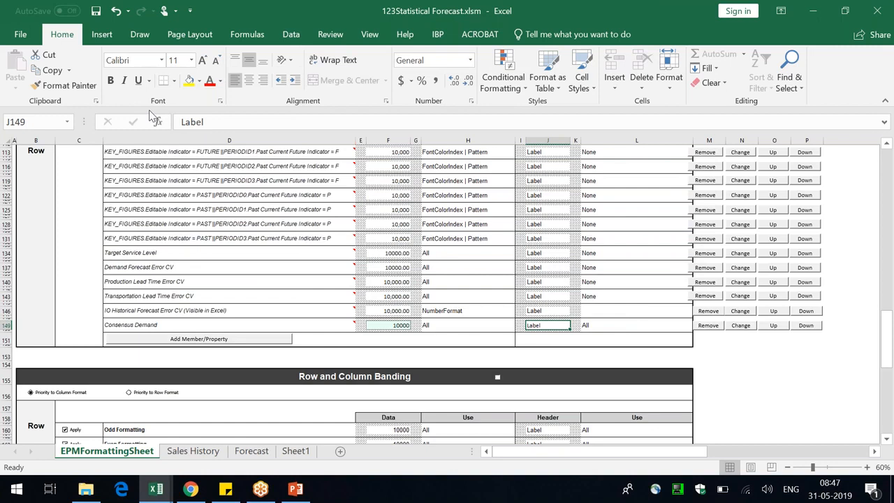
- Refresh the planning view on the Forecast sheet and widen the W20 2019 column slightly
{"action": "left_click", "coordinate": [254, 455]}
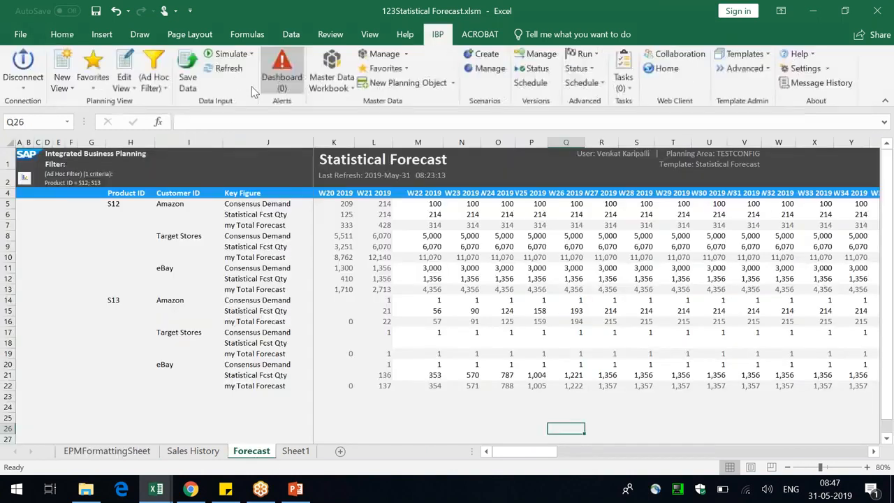
{"action": "left_click", "coordinate": [227, 68]}
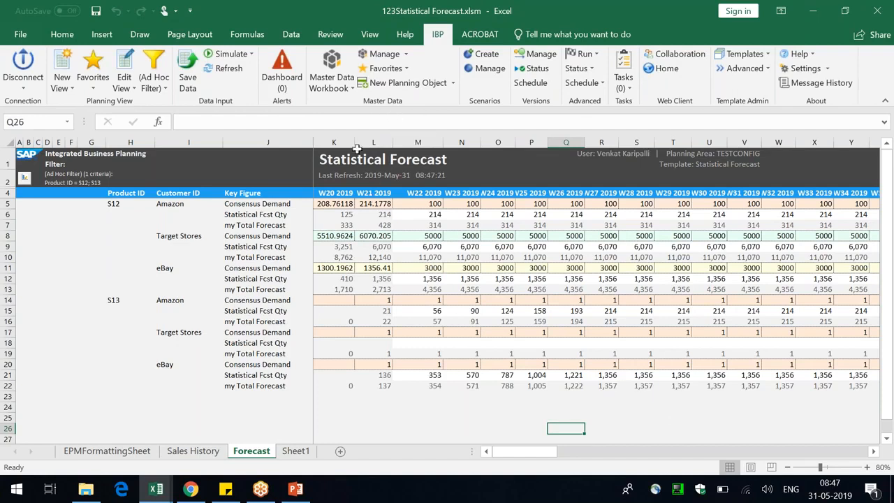
{"action": "left_click_drag", "start_coordinate": [357, 144], "coordinate": [392, 142]}
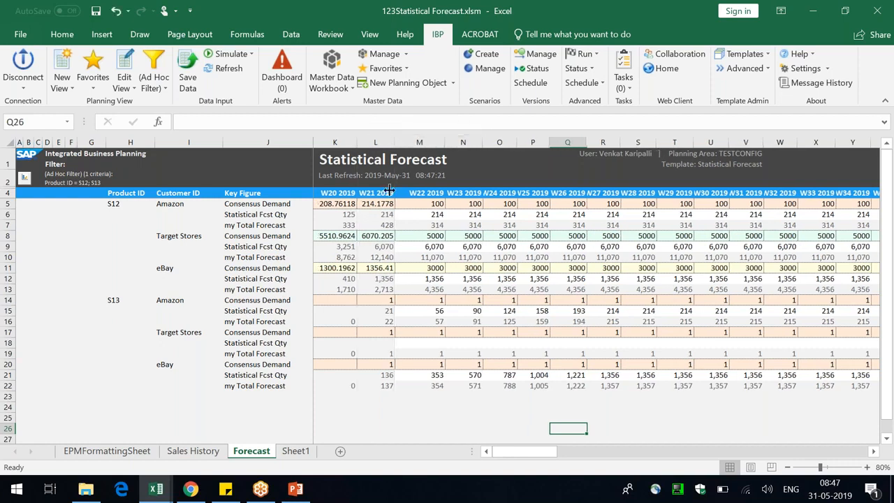
- Inspect the coloured Consensus Demand rows and widen the W27 2019 column on the Forecast sheet
{"action": "left_click", "coordinate": [535, 375]}
{"action": "left_click_drag", "start_coordinate": [552, 461], "coordinate": [529, 458]}
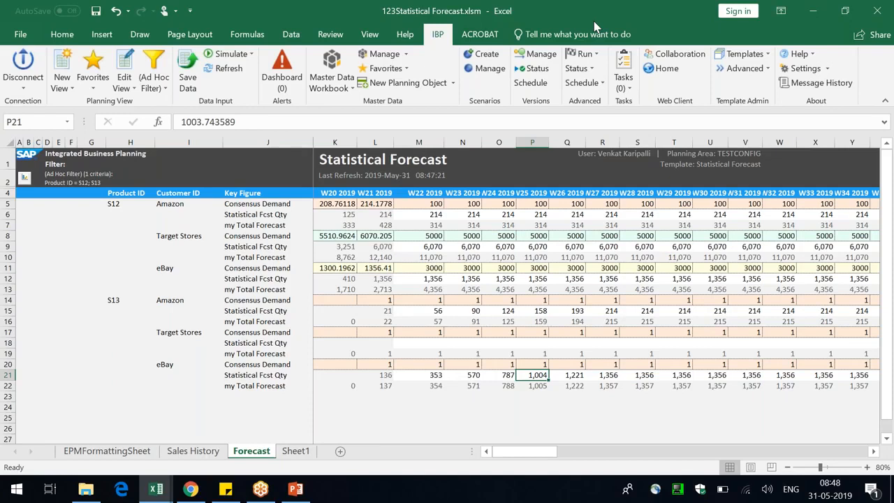
{"action": "left_click", "coordinate": [570, 292]}
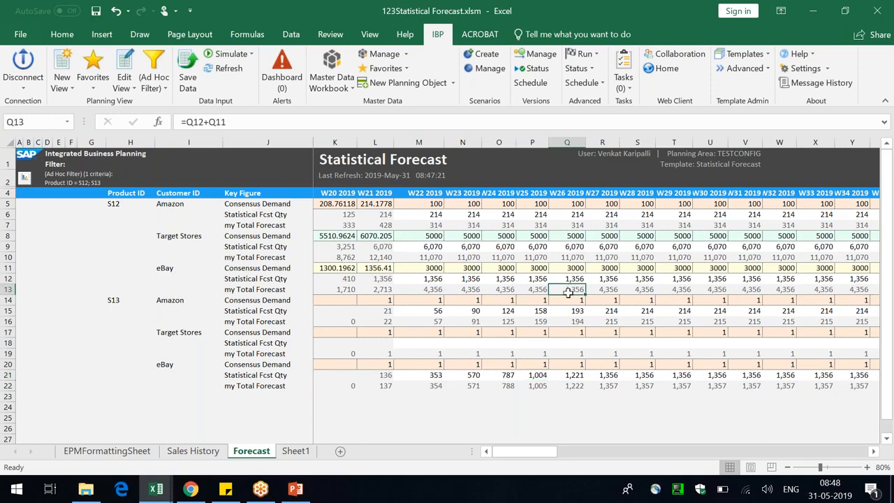
{"action": "left_click", "coordinate": [828, 222]}
{"action": "left_click", "coordinate": [579, 289]}
{"action": "left_click_drag", "start_coordinate": [620, 144], "coordinate": [623, 145]}
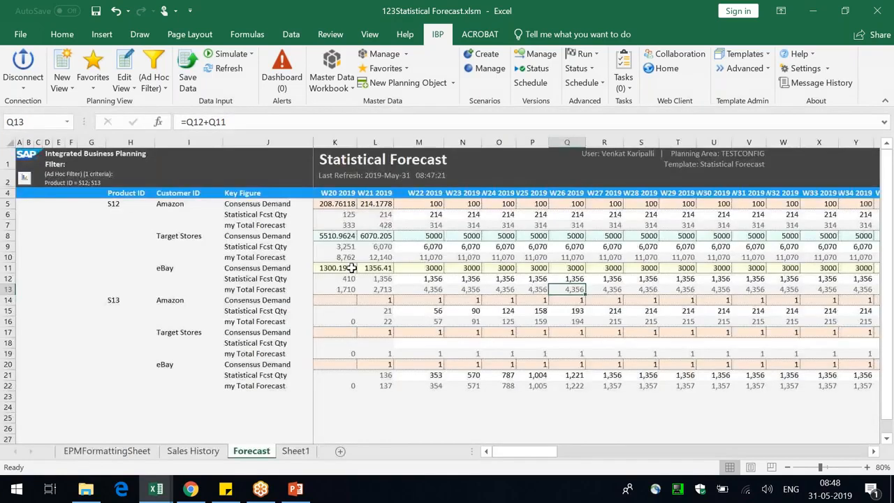
- Check the Consensus Demand row on the EPMFormattingSheet and return to the Forecast sheet
{"action": "left_click", "coordinate": [499, 212]}
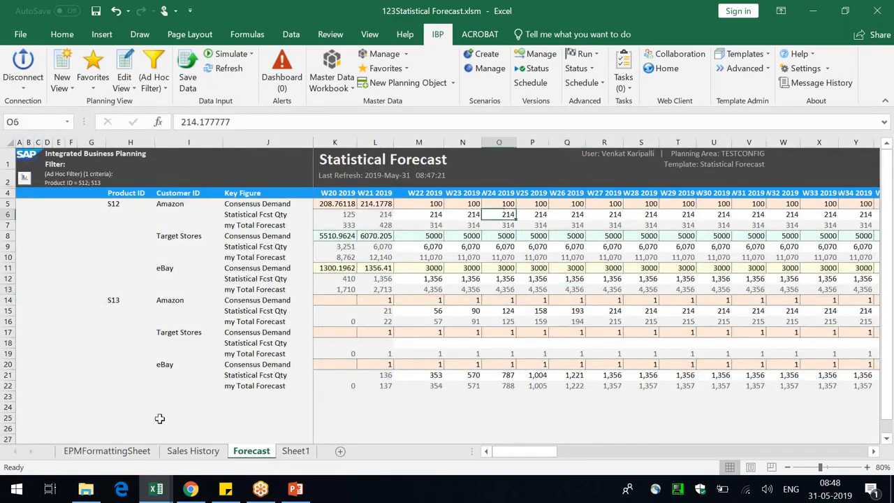
{"action": "left_click", "coordinate": [155, 451]}
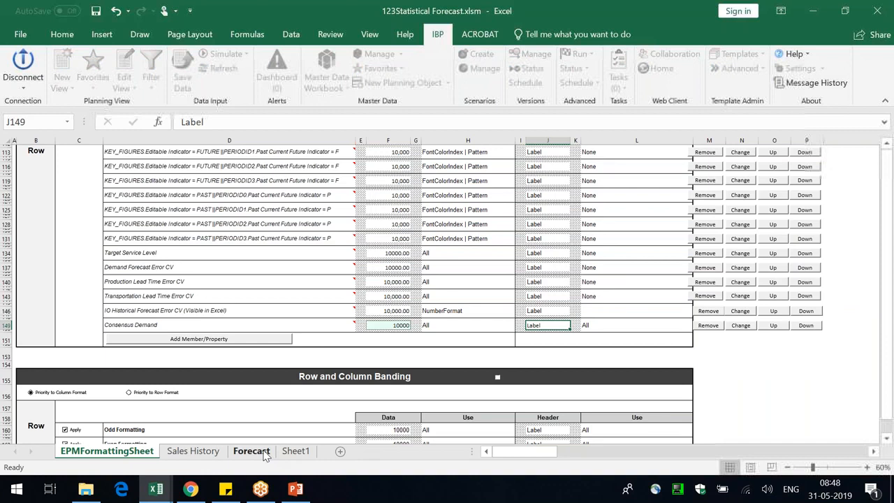
{"action": "left_click", "coordinate": [260, 451]}
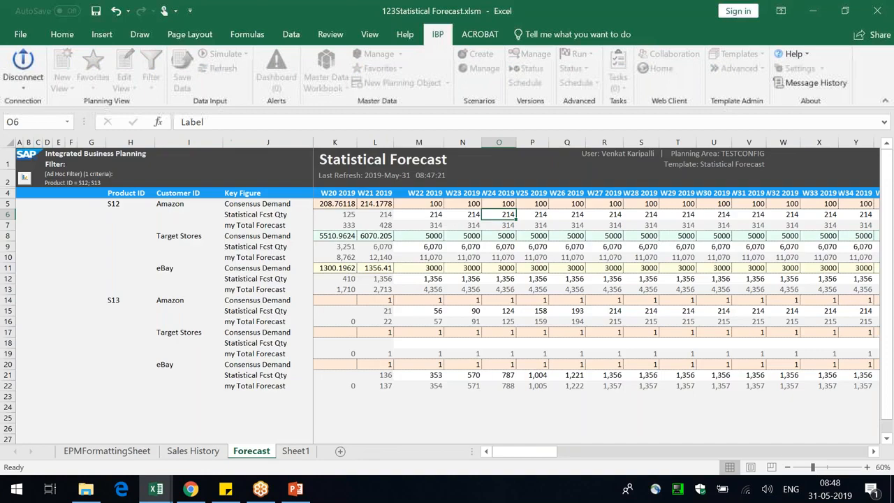
{"action": "left_click", "coordinate": [753, 26]}
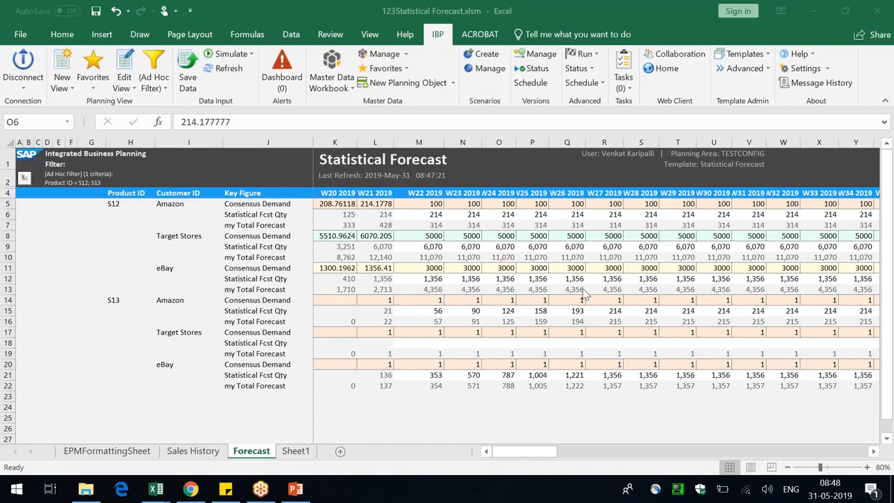
- Start adding the workbook as a new template in the folder My Reports - Yearly
{"action": "left_click", "coordinate": [767, 56]}
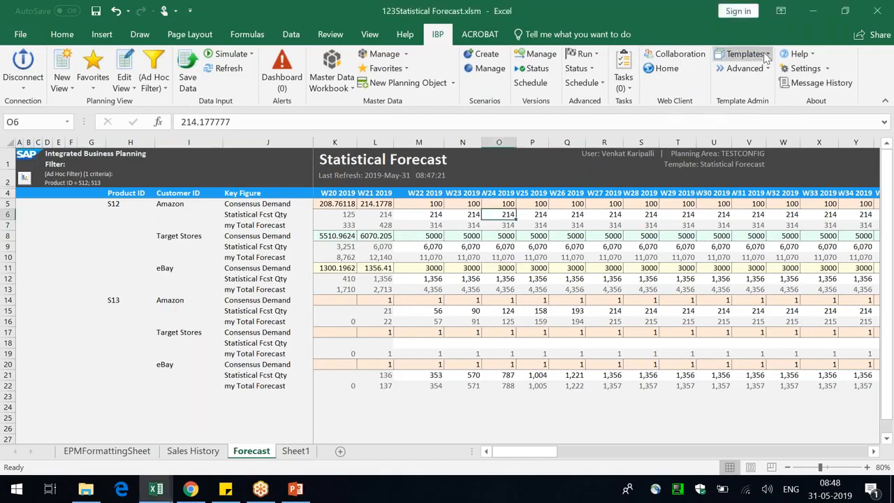
{"action": "left_click", "coordinate": [767, 56]}
{"action": "left_click", "coordinate": [769, 255]}
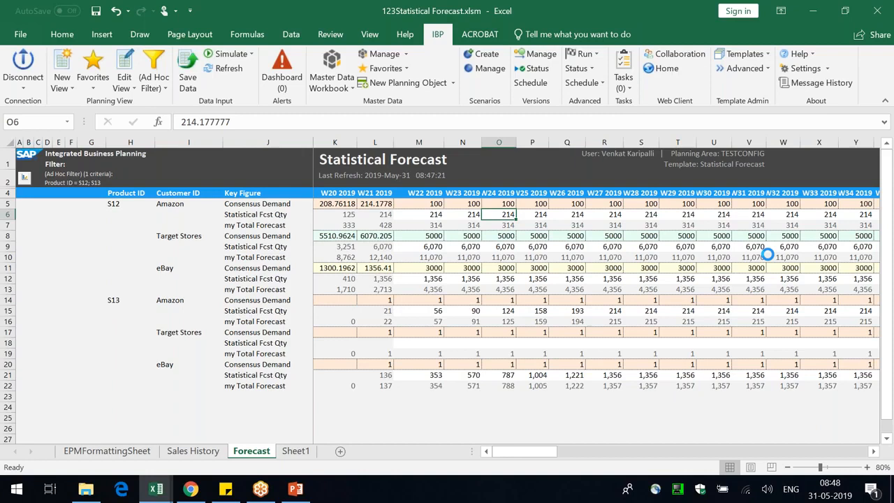
{"action": "left_click", "coordinate": [509, 301]}
{"action": "left_click", "coordinate": [401, 353]}
{"action": "left_click", "coordinate": [349, 405]}
- Name the template "my new template 001", add it, and refresh the Forecast planning view
{"action": "left_click", "coordinate": [337, 322]}
{"action": "type", "text": "ny"}
{"action": "key", "text": "BackSpace"}
{"action": "key", "text": "BackSpace"}
{"action": "key", "text": "BackSpace"}
{"action": "type", "text": "my n"}
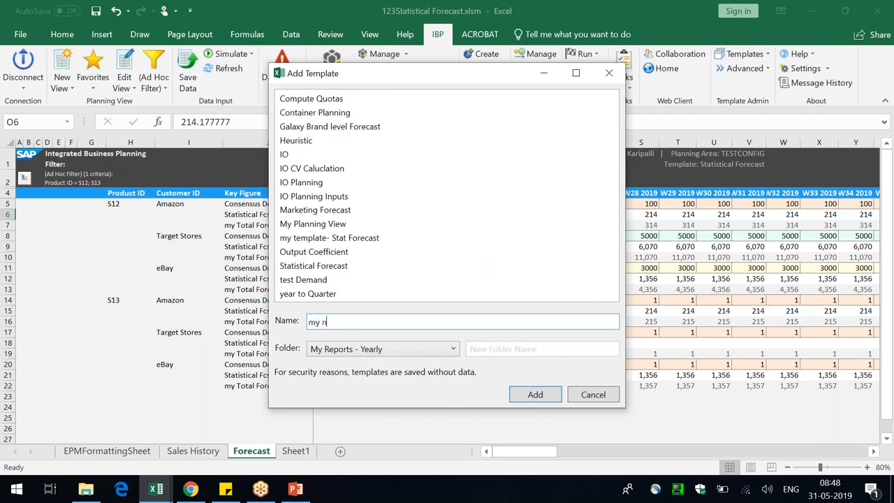
{"action": "type", "text": "ew trm"}
{"action": "key", "text": "BackSpace"}
{"action": "key", "text": "BackSpace"}
{"action": "type", "text": "empla"}
{"action": "left_click", "coordinate": [536, 395]}
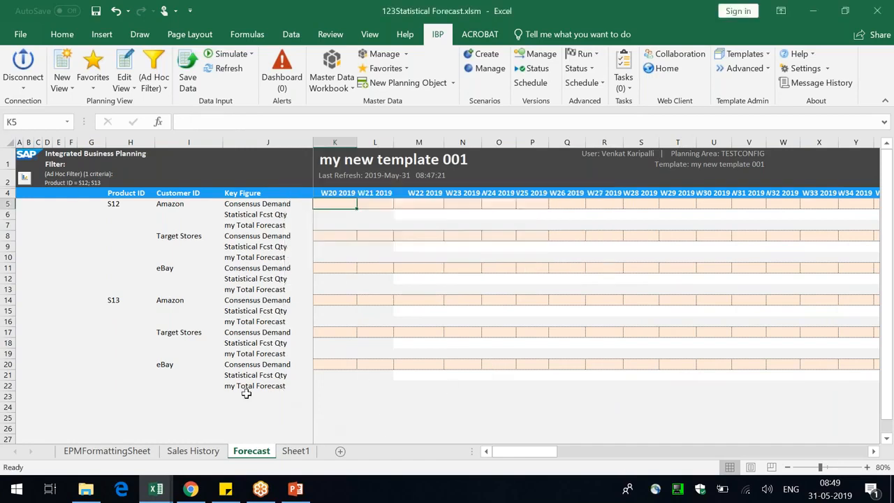
{"action": "left_click", "coordinate": [225, 68]}
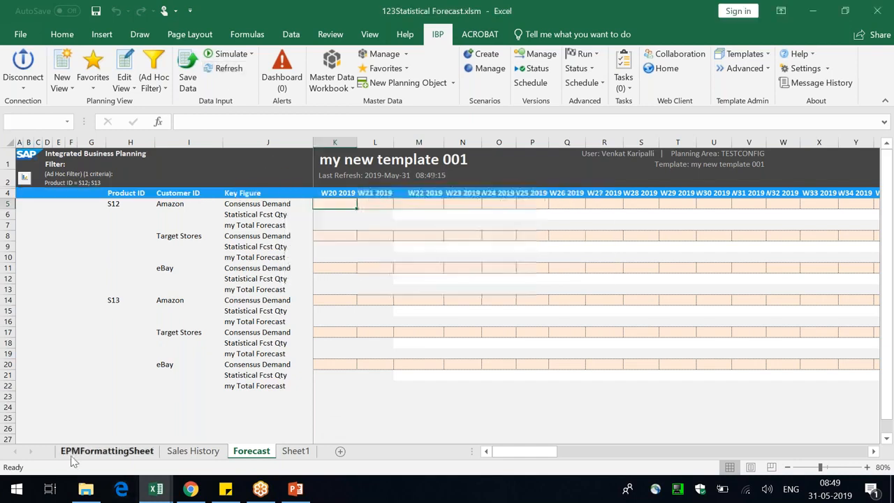
- Edit the Sales History planning view to use Consensus Demand as its key figure instead of Actuals Qty
{"action": "left_click", "coordinate": [193, 452]}
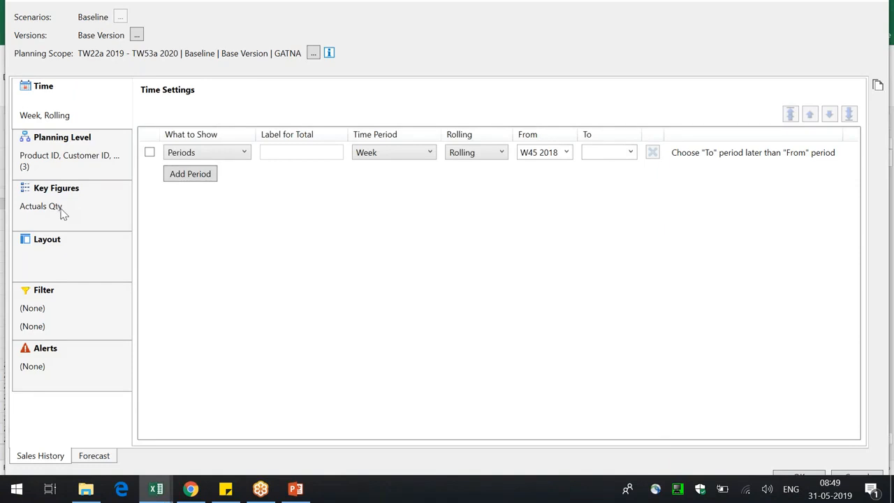
{"action": "left_click", "coordinate": [60, 213]}
{"action": "left_click", "coordinate": [146, 189]}
{"action": "left_click", "coordinate": [434, 115]}
{"action": "type", "text": "consensus"}
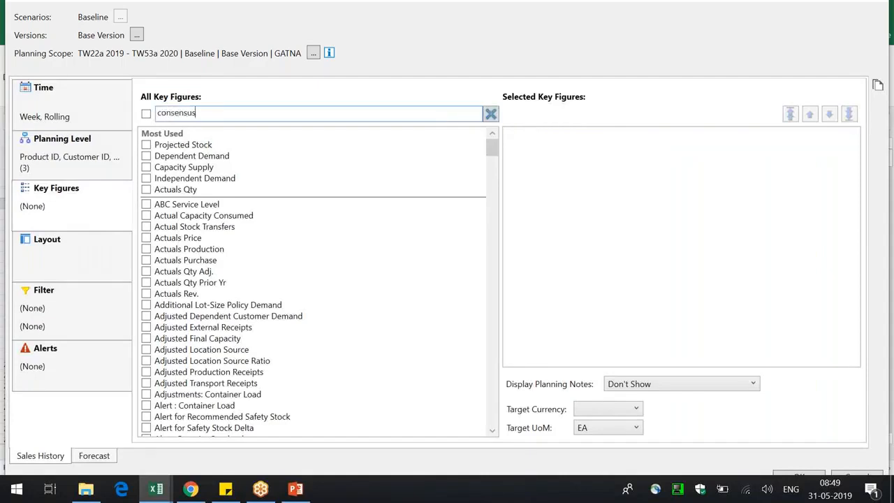
{"action": "left_click", "coordinate": [598, 21]}
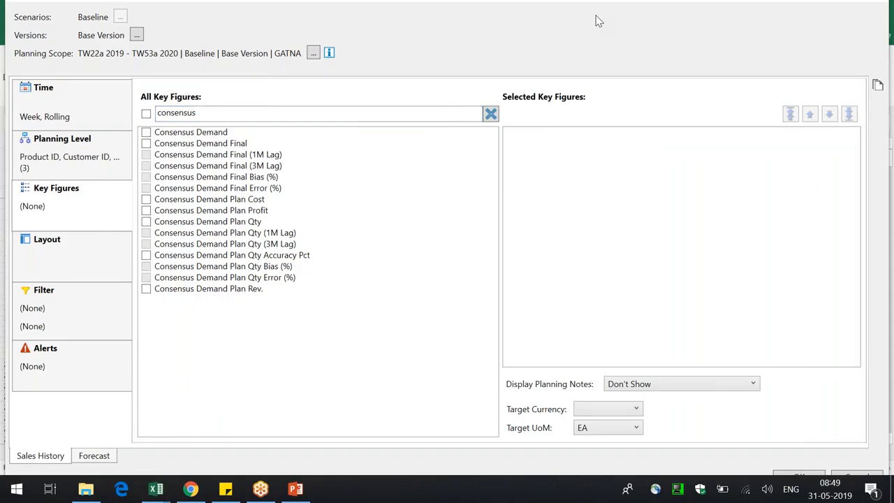
{"action": "left_click", "coordinate": [215, 132]}
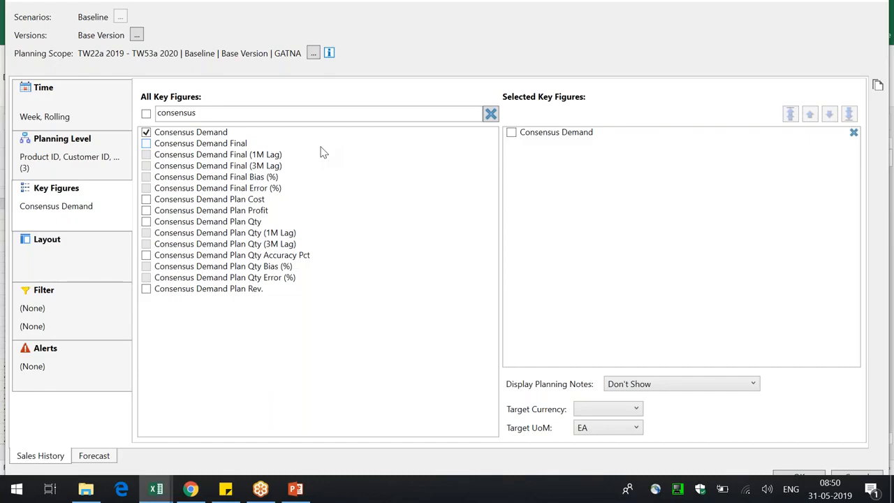
{"action": "left_click", "coordinate": [236, 114]}
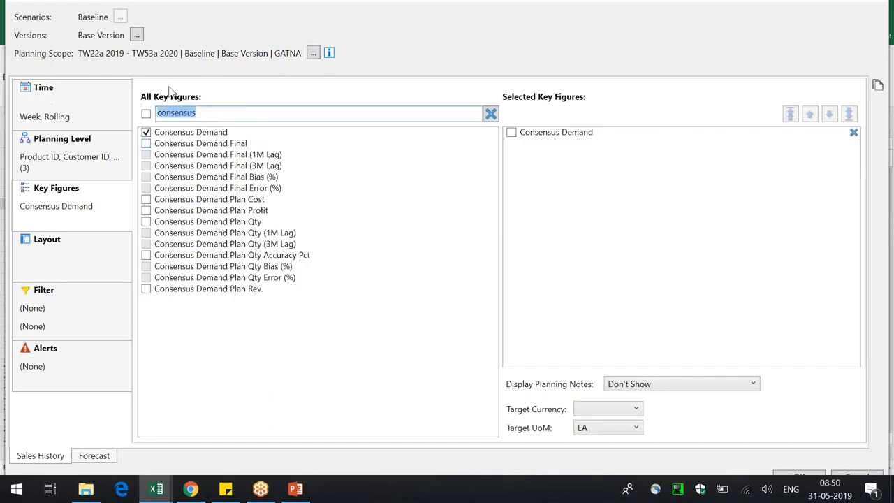
- Remove Location ID from the Sales History planning level and apply the view without a filter
{"action": "left_click", "coordinate": [75, 160]}
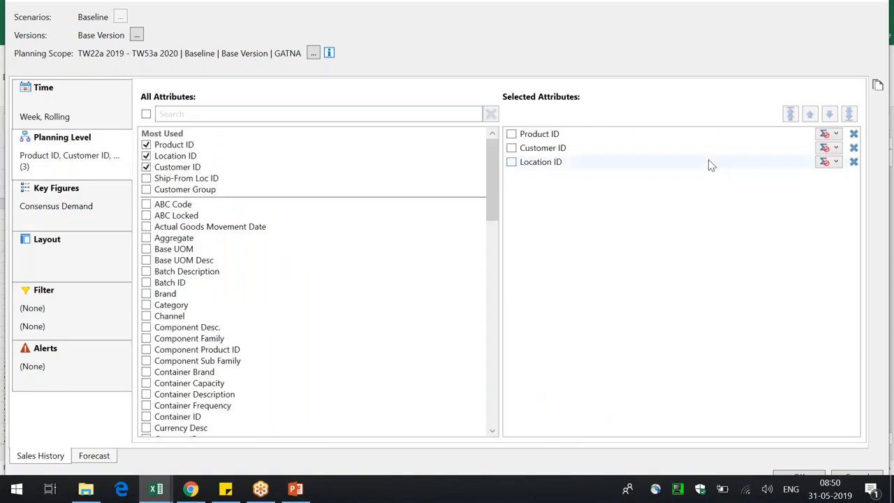
{"action": "left_click", "coordinate": [854, 162]}
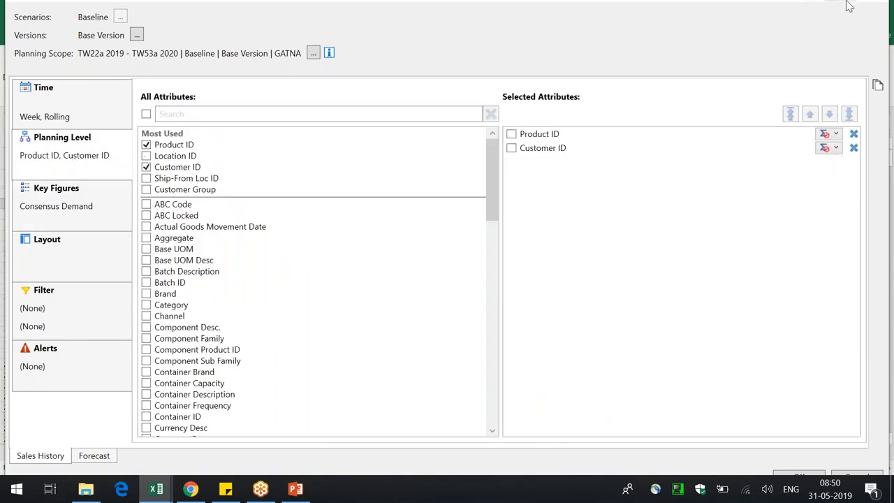
{"action": "left_click", "coordinate": [804, 462]}
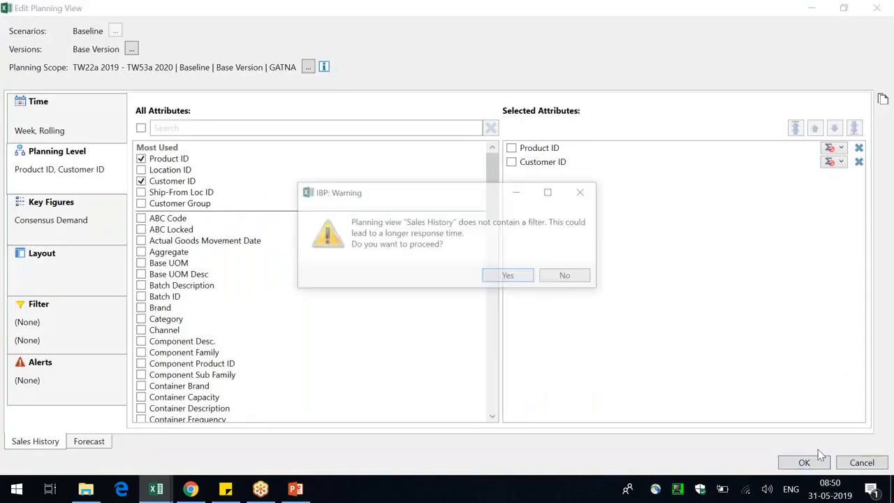
{"action": "left_click", "coordinate": [508, 276]}
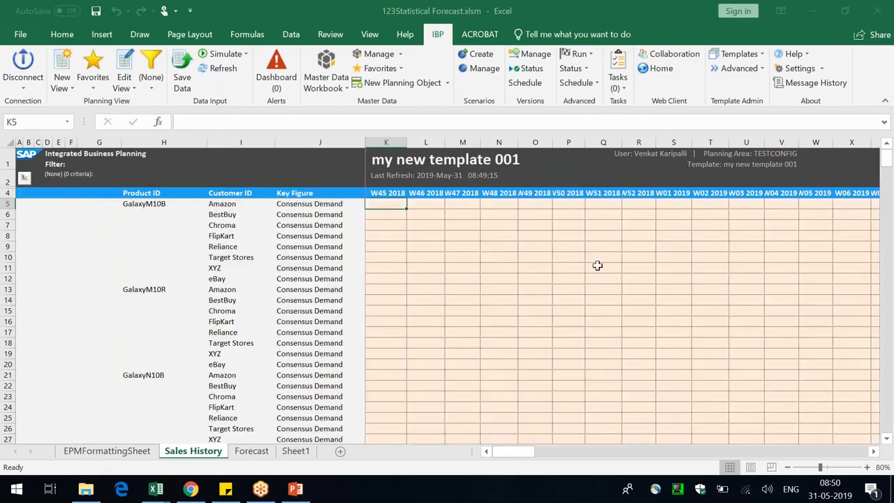
- Set the Sales History planning view to start from W22 2019 and apply it without a filter
{"action": "left_click", "coordinate": [124, 69]}
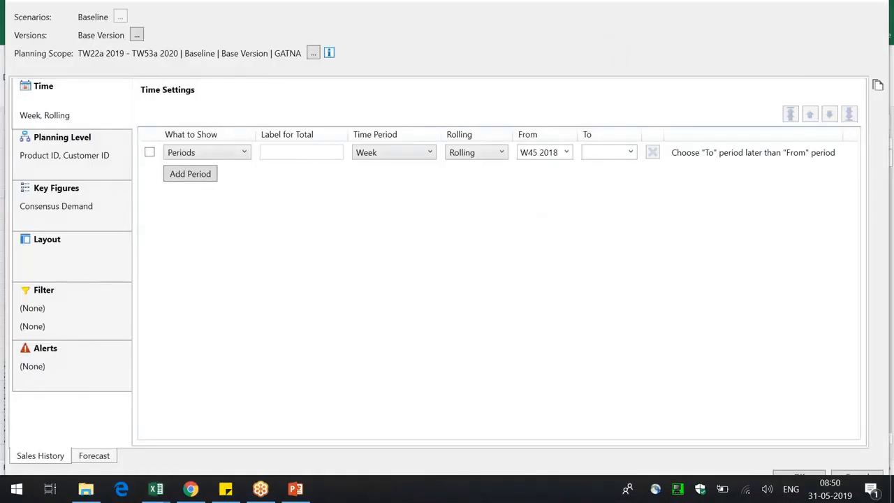
{"action": "left_click", "coordinate": [566, 153]}
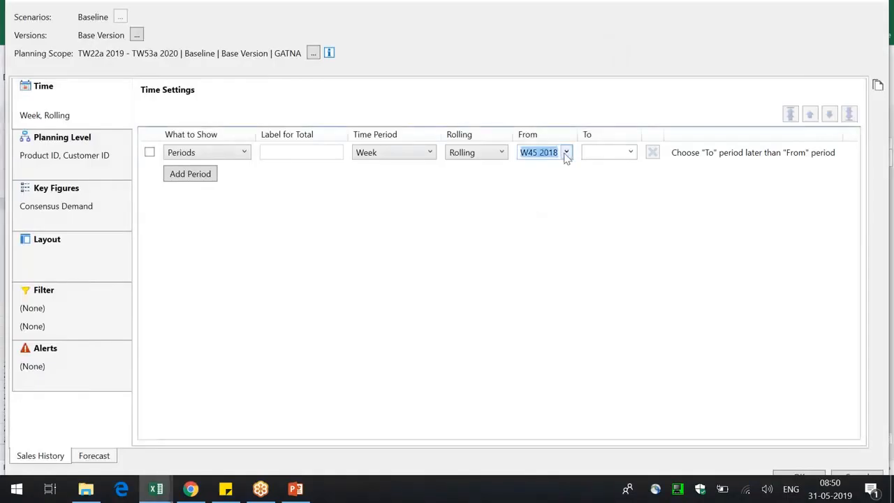
{"action": "left_click_drag", "start_coordinate": [565, 233], "coordinate": [565, 249]}
{"action": "left_click", "coordinate": [553, 239]}
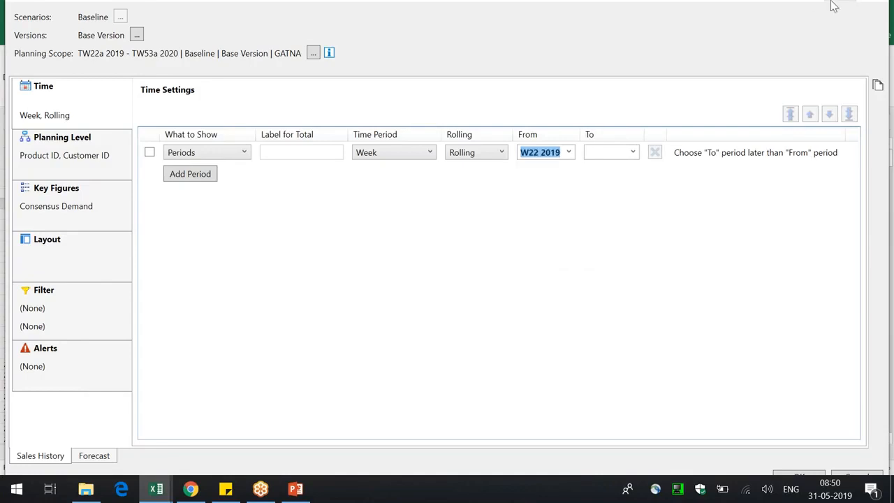
{"action": "left_click", "coordinate": [803, 476]}
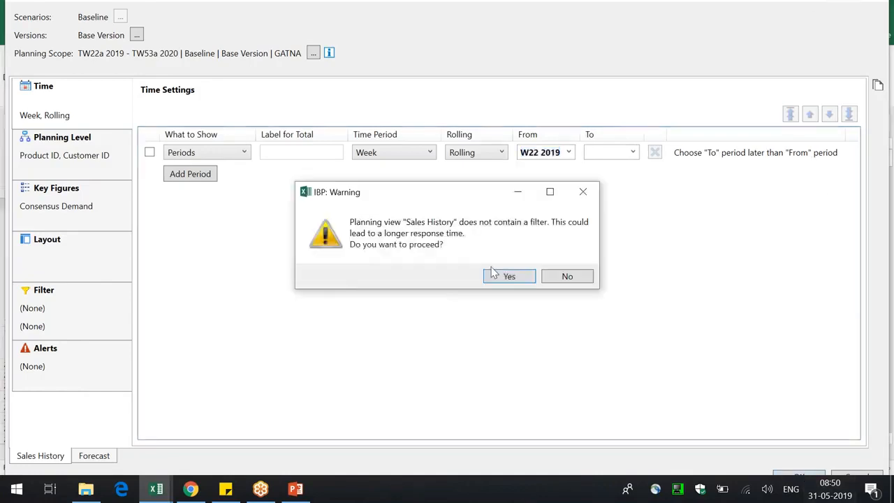
{"action": "left_click", "coordinate": [510, 276]}
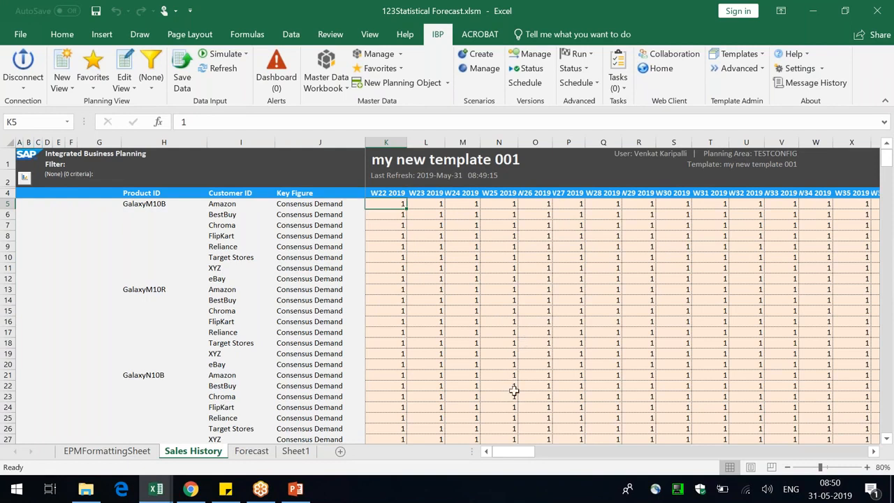
- Examine the colour formatting of the Consensus Demand values across the products in the Sales History planning view
{"action": "left_click", "coordinate": [297, 219]}
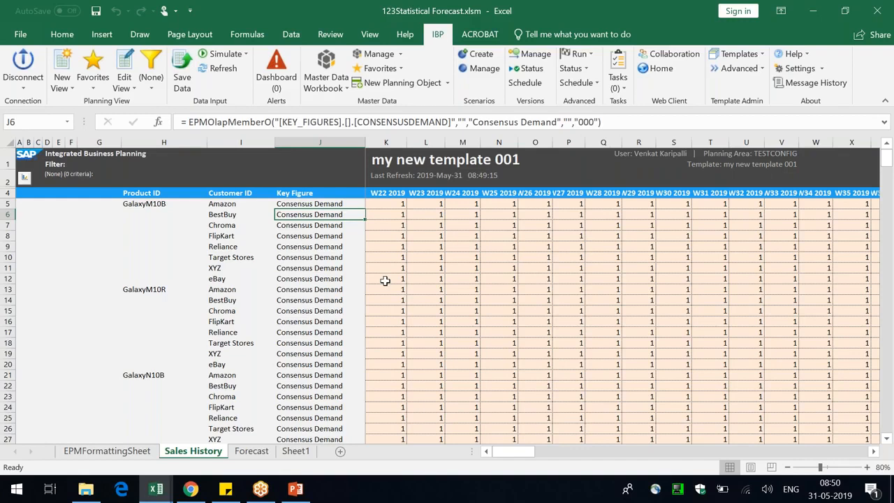
{"action": "scroll", "coordinate": [480, 332], "scroll_direction": "down", "scroll_amount": 20}
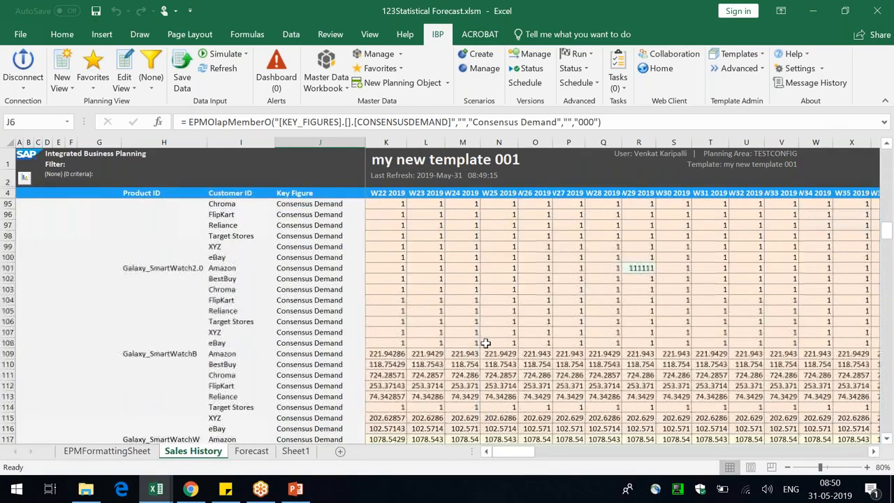
{"action": "scroll", "coordinate": [485, 343], "scroll_direction": "down", "scroll_amount": 20}
{"action": "scroll", "coordinate": [491, 339], "scroll_direction": "up", "scroll_amount": 6}
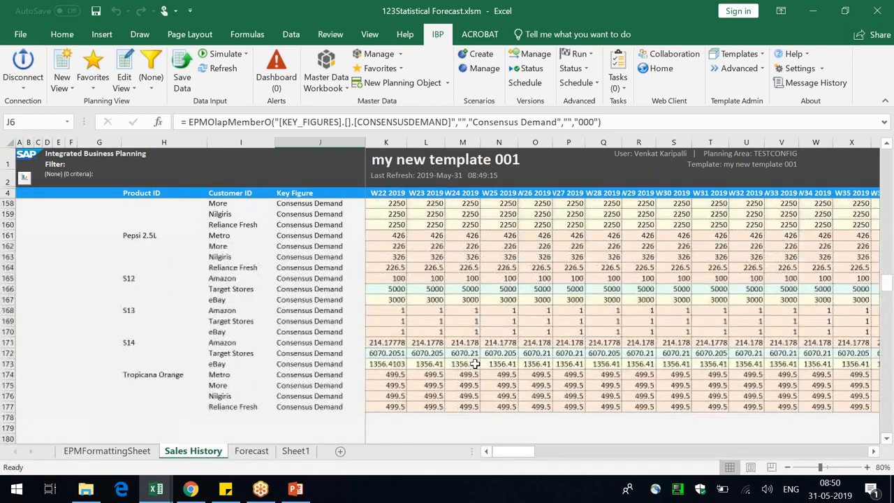
{"action": "left_click", "coordinate": [292, 279]}
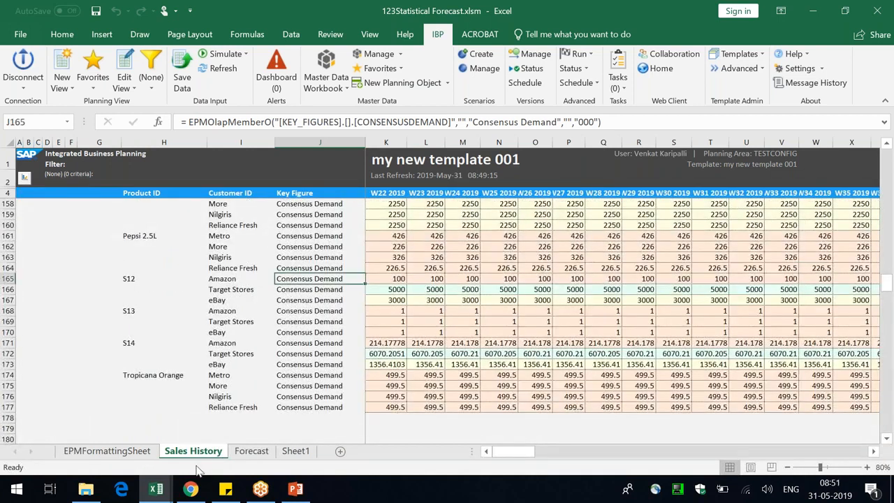
{"action": "left_click", "coordinate": [303, 214]}
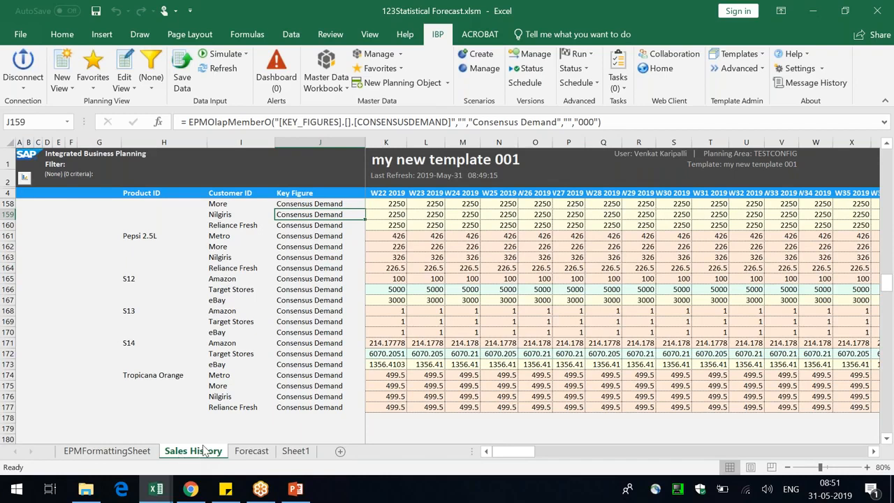
{"action": "left_click", "coordinate": [316, 238]}
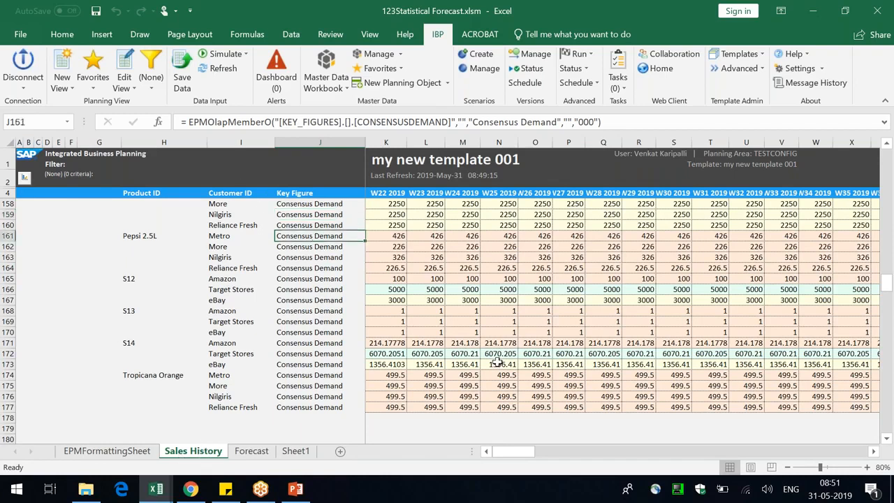
{"action": "left_click", "coordinate": [419, 376]}
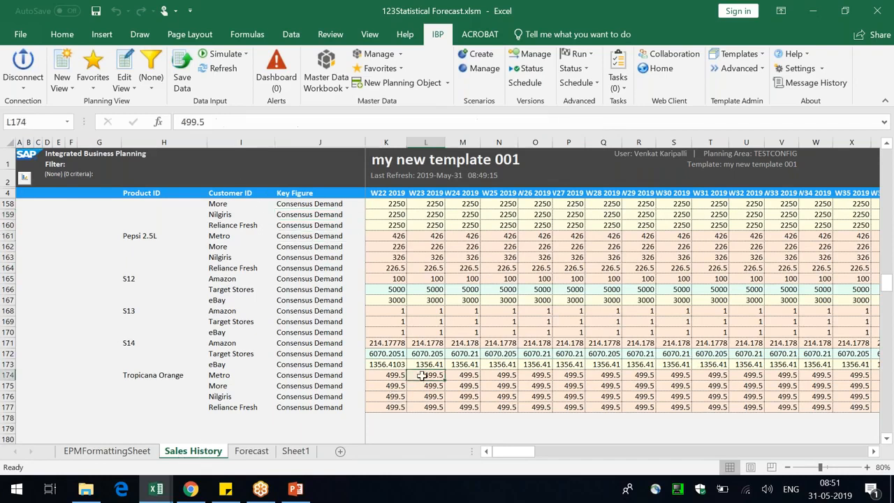
{"action": "left_click", "coordinate": [392, 356]}
{"action": "left_click", "coordinate": [162, 376]}
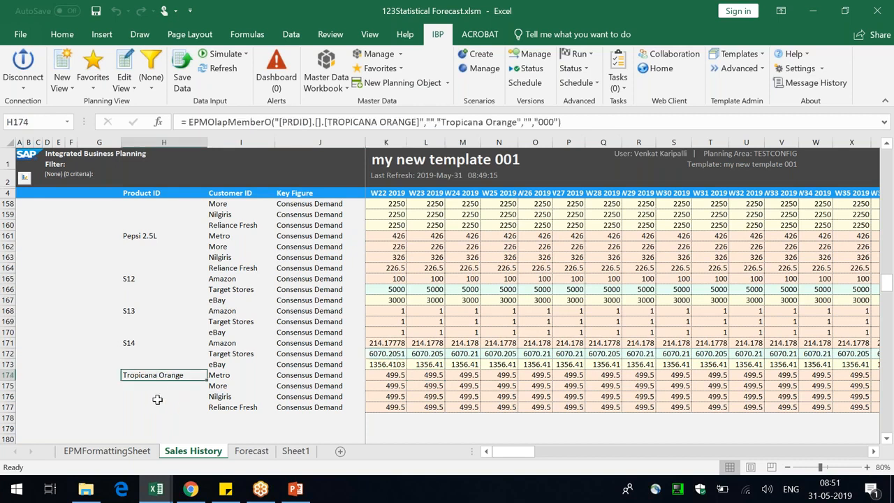
{"action": "scroll", "coordinate": [158, 399], "scroll_direction": "up", "scroll_amount": 9}
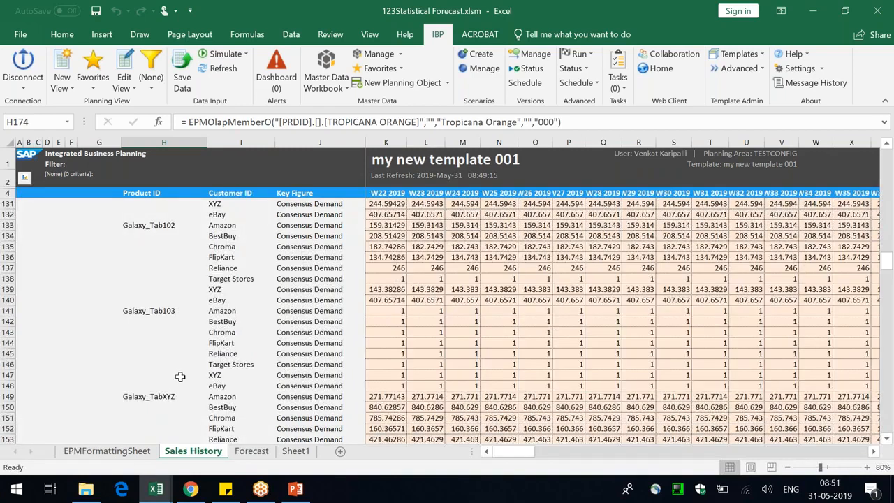
{"action": "left_click", "coordinate": [163, 311]}
{"action": "scroll", "coordinate": [443, 360], "scroll_direction": "down", "scroll_amount": 4}
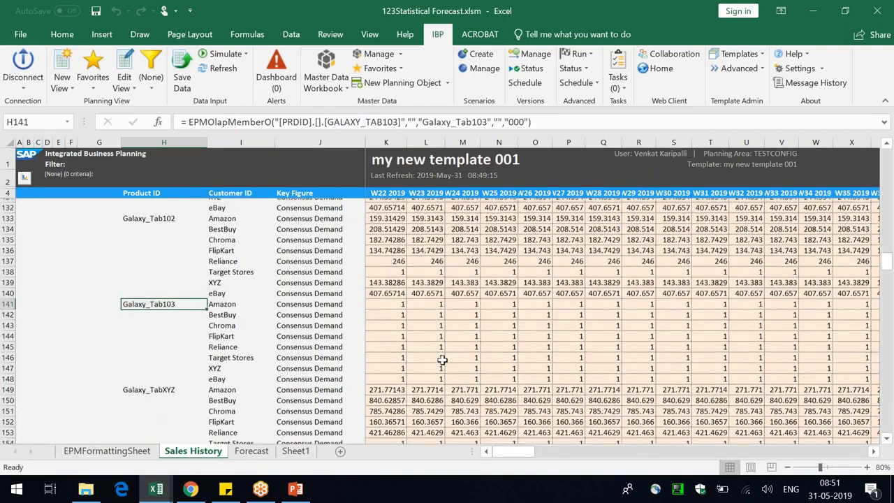
{"action": "left_click", "coordinate": [640, 301]}
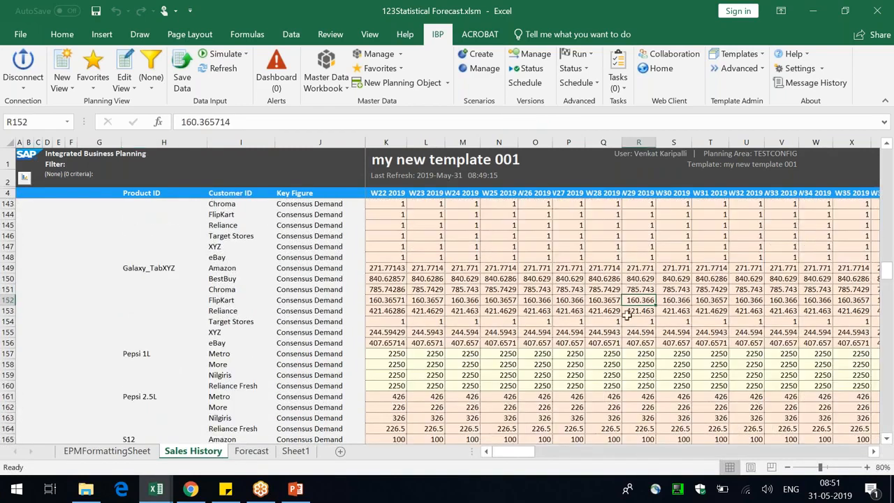
{"action": "scroll", "coordinate": [628, 316], "scroll_direction": "up", "scroll_amount": 9}
{"action": "left_click_drag", "start_coordinate": [604, 289], "coordinate": [603, 364]}
{"action": "scroll", "coordinate": [503, 305], "scroll_direction": "up", "scroll_amount": 20}
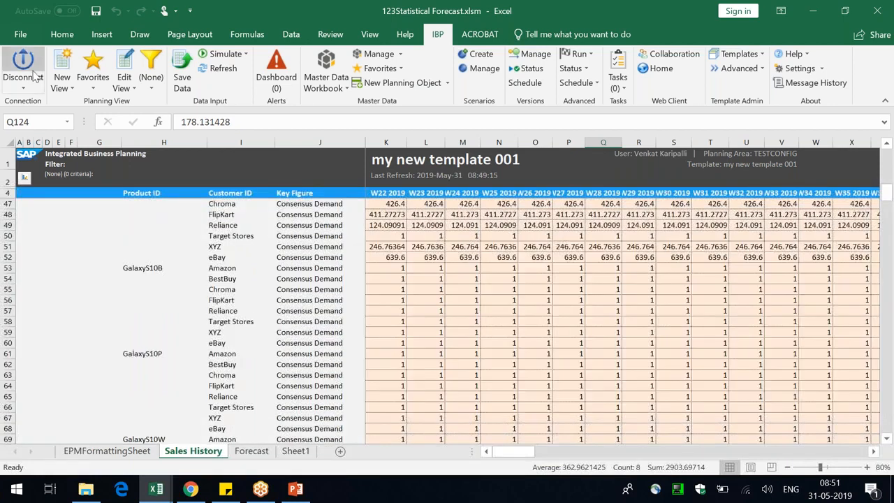
- Close the workbook 123Statistical Forecast.xlsm and go to the blank workbook Book1
{"action": "left_click", "coordinate": [875, 15]}
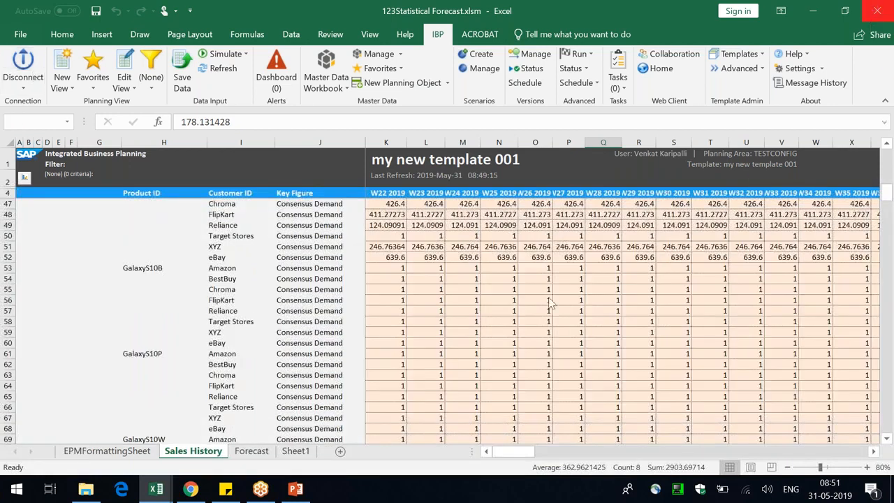
{"action": "left_click", "coordinate": [464, 264]}
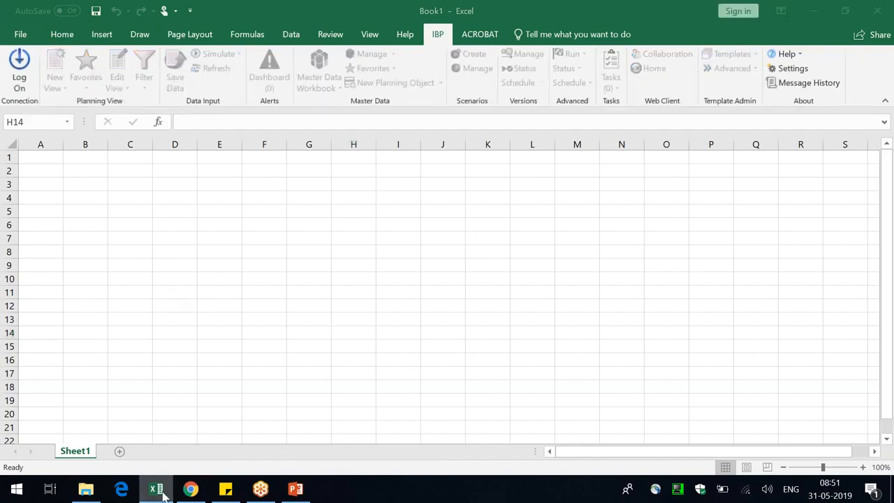
{"action": "left_click", "coordinate": [164, 495]}
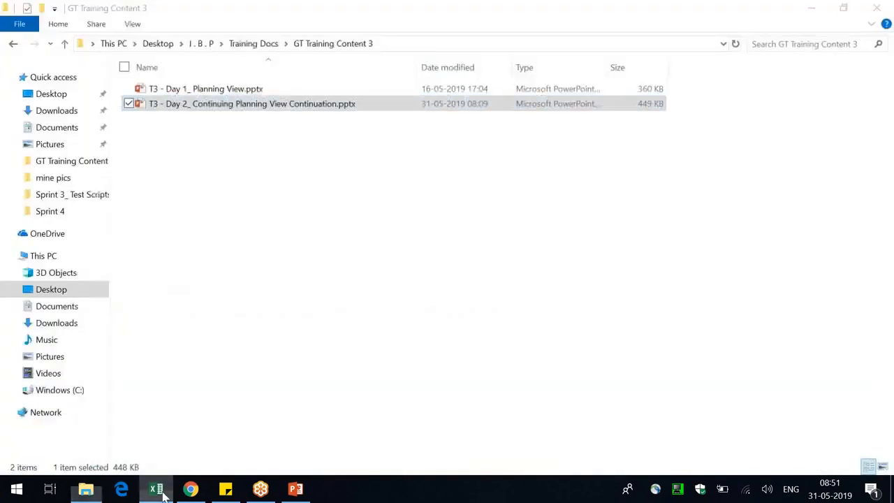
{"action": "left_click", "coordinate": [163, 495]}
{"action": "left_click_drag", "start_coordinate": [202, 320], "coordinate": [200, 308]}
- Log on to SAP Integrated Business Planning with the connection Configuration
{"action": "left_click", "coordinate": [20, 72]}
{"action": "left_click", "coordinate": [480, 236]}
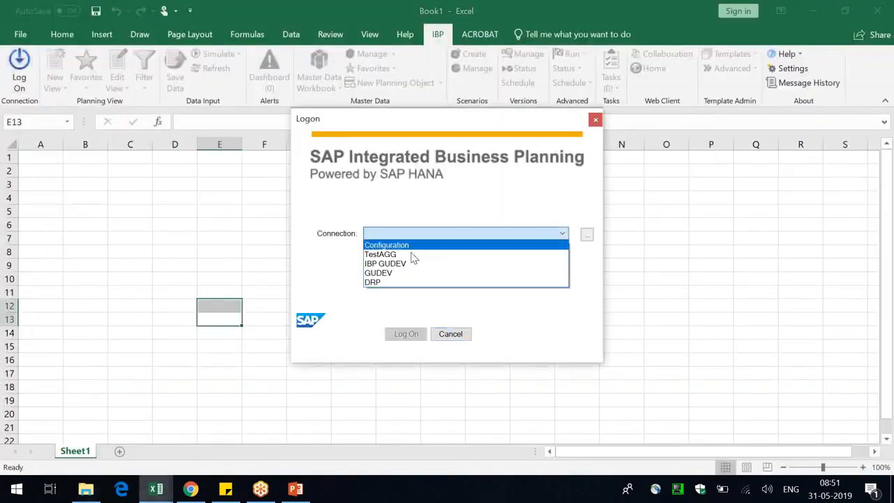
{"action": "left_click", "coordinate": [402, 255]}
{"action": "left_click", "coordinate": [409, 236]}
{"action": "left_click", "coordinate": [399, 246]}
{"action": "left_click", "coordinate": [408, 333]}
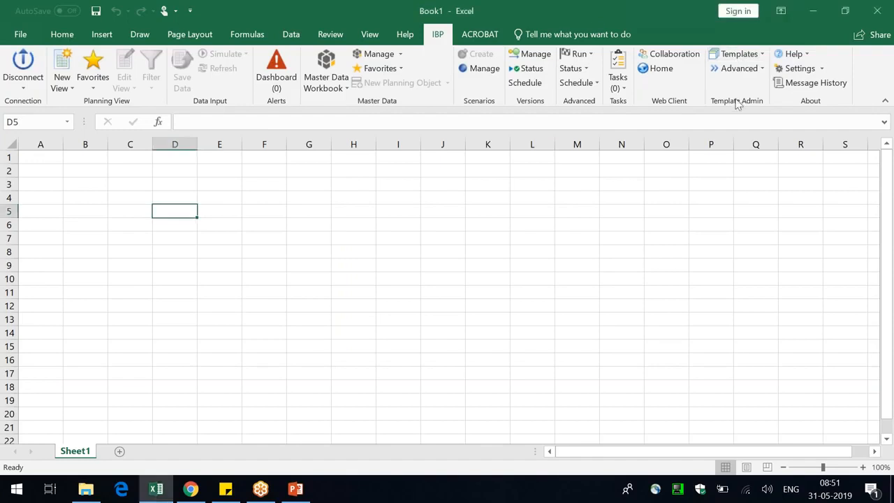
- Look up the templates stored in the folder My Reports - Yearly
{"action": "left_click", "coordinate": [741, 55]}
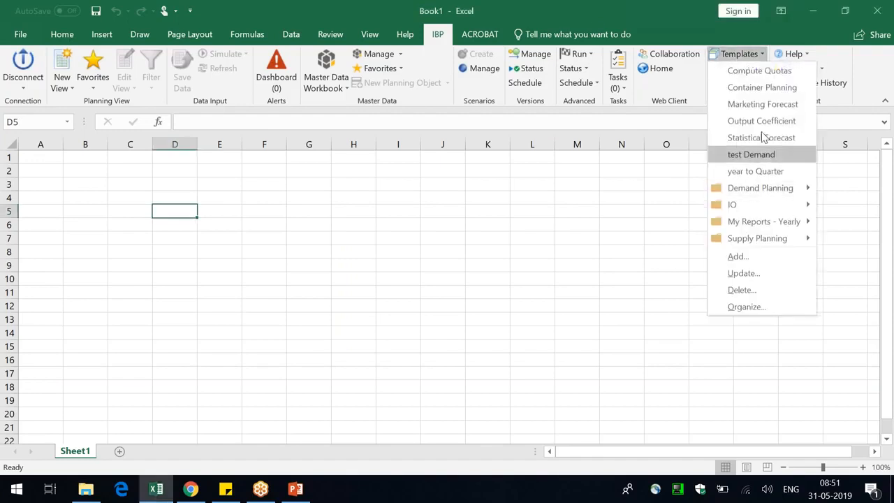
{"action": "mouse_move", "coordinate": [784, 241]}
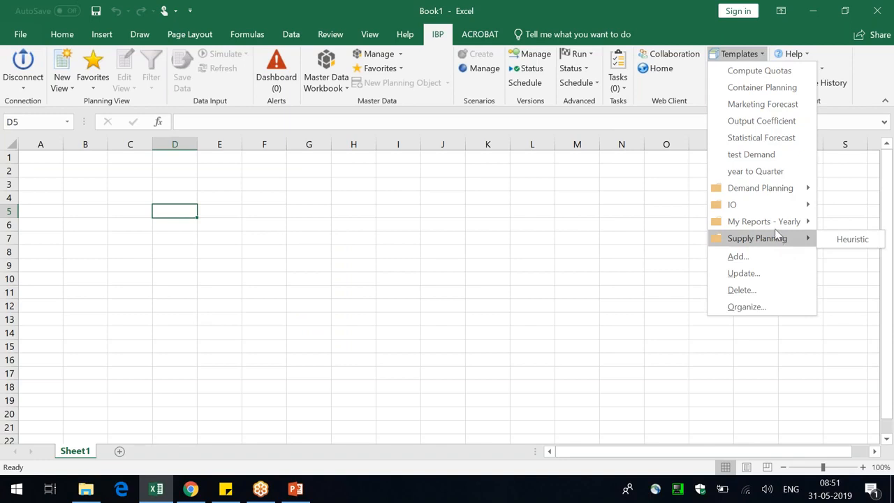
{"action": "mouse_move", "coordinate": [769, 222]}
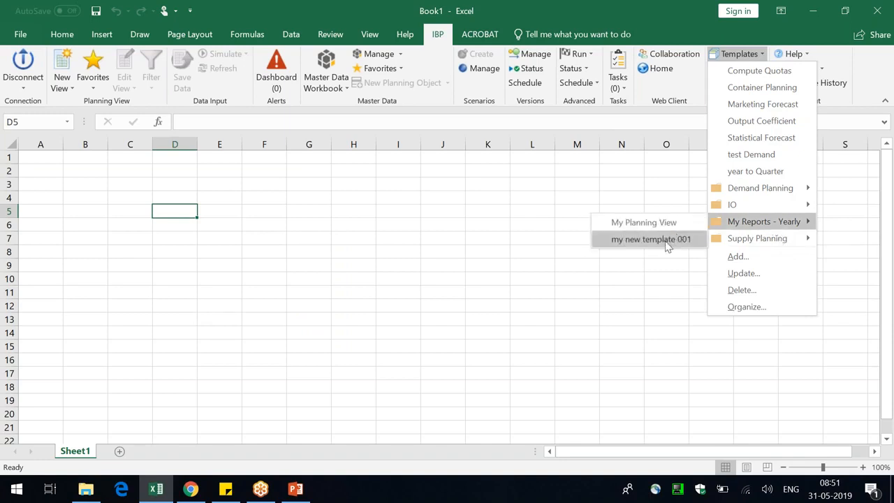
- Create a new planning view from the template "my new template 001" and load it without a filter
{"action": "left_click", "coordinate": [62, 88]}
{"action": "left_click", "coordinate": [84, 103]}
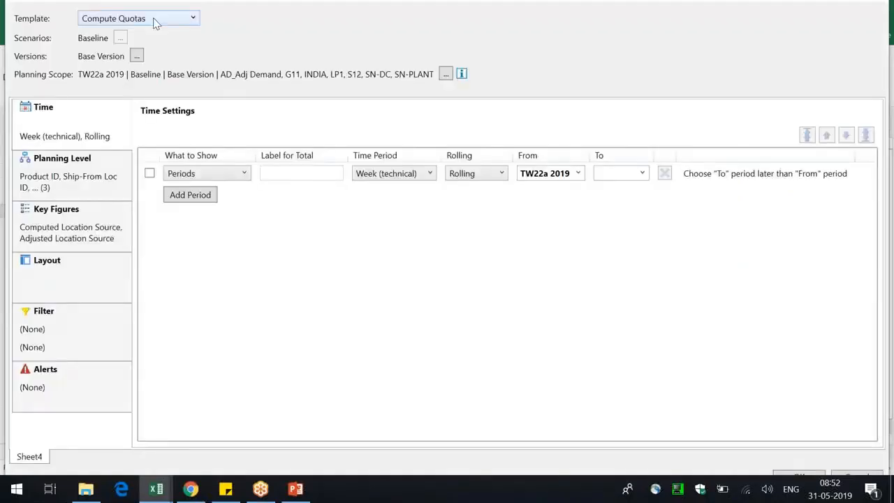
{"action": "left_click", "coordinate": [156, 21]}
{"action": "left_click_drag", "start_coordinate": [192, 108], "coordinate": [196, 175]}
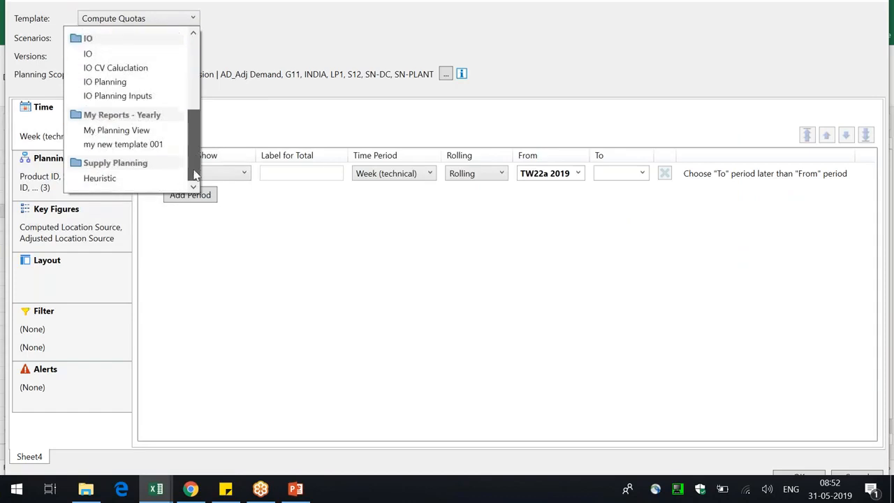
{"action": "left_click", "coordinate": [750, 370]}
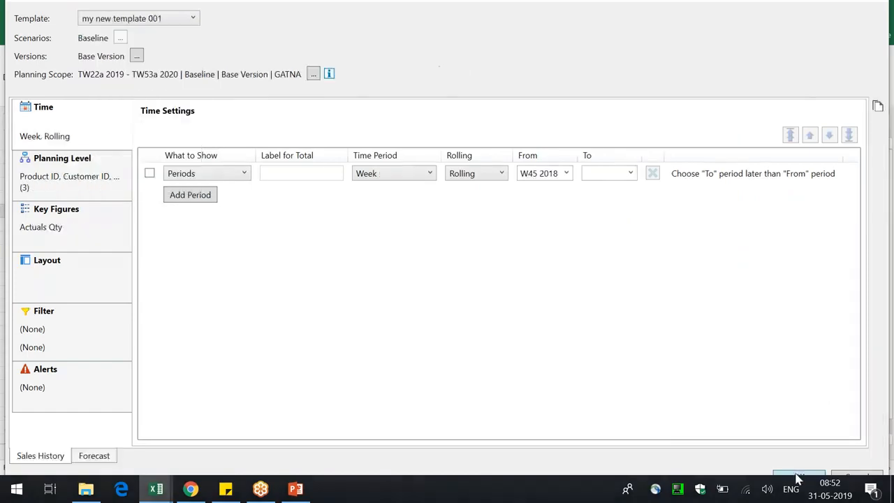
{"action": "left_click", "coordinate": [799, 475]}
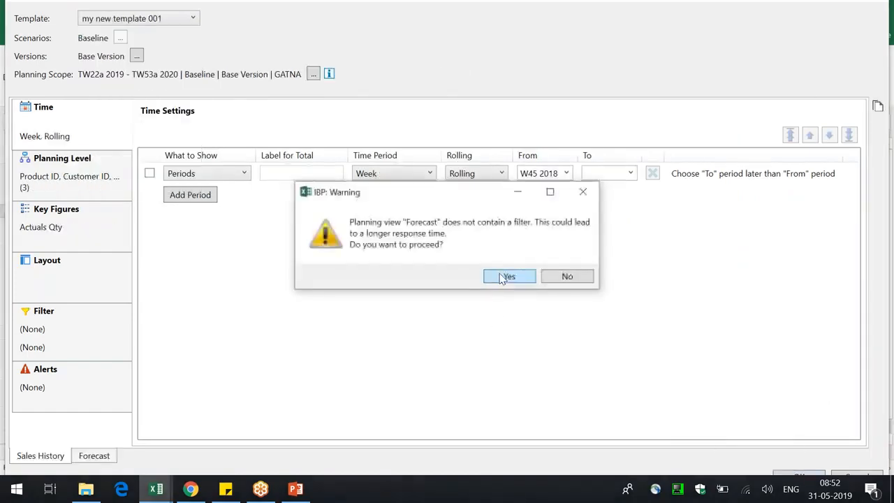
{"action": "left_click", "coordinate": [505, 277]}
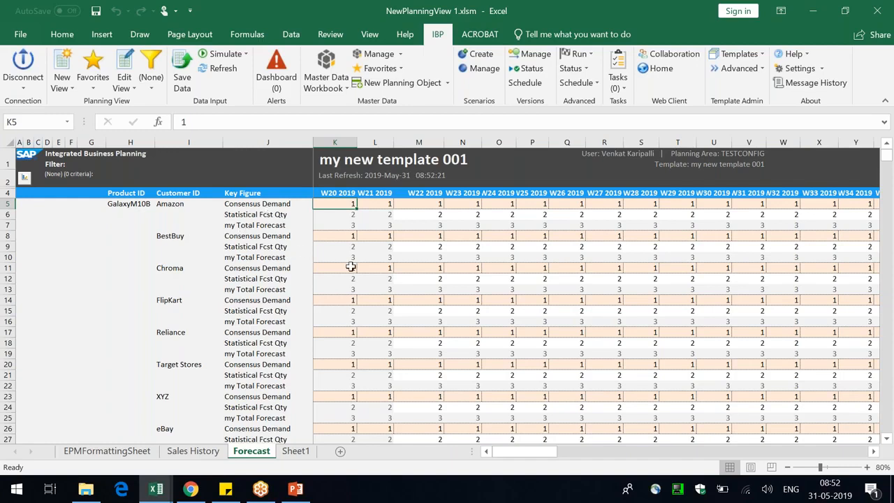
- Examine the colour formatting of the Consensus Demand rows throughout the Forecast planning view
{"action": "scroll", "coordinate": [534, 355], "scroll_direction": "down", "scroll_amount": 10}
{"action": "scroll", "coordinate": [533, 357], "scroll_direction": "down", "scroll_amount": 20}
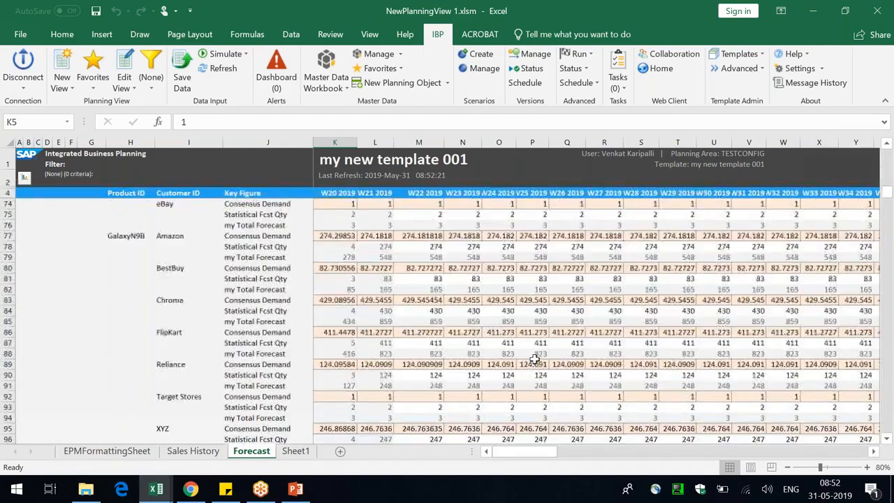
{"action": "scroll", "coordinate": [539, 358], "scroll_direction": "down", "scroll_amount": 4}
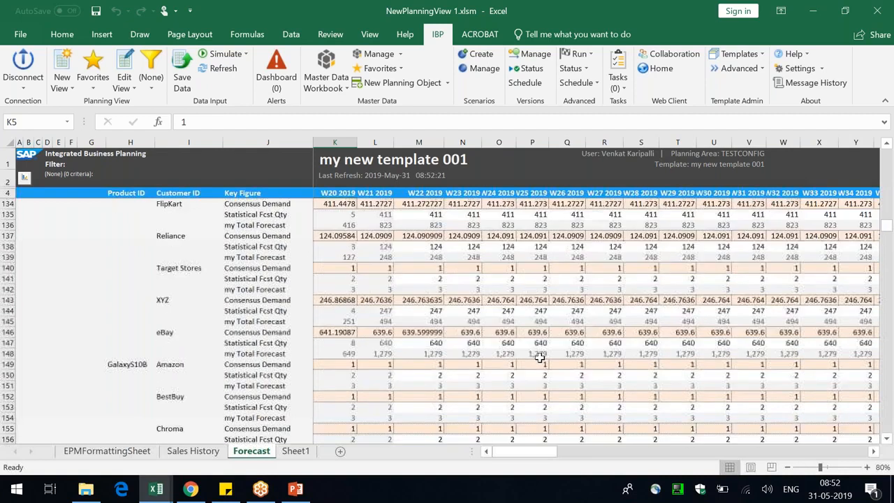
{"action": "scroll", "coordinate": [540, 356], "scroll_direction": "down", "scroll_amount": 5}
{"action": "scroll", "coordinate": [542, 355], "scroll_direction": "down", "scroll_amount": 20}
{"action": "left_click_drag", "start_coordinate": [886, 271], "coordinate": [889, 339]}
- Widen the Product ID column of the Forecast view and take a brief look at Sheet1
{"action": "left_click", "coordinate": [124, 279]}
{"action": "left_click_drag", "start_coordinate": [157, 140], "coordinate": [173, 140]}
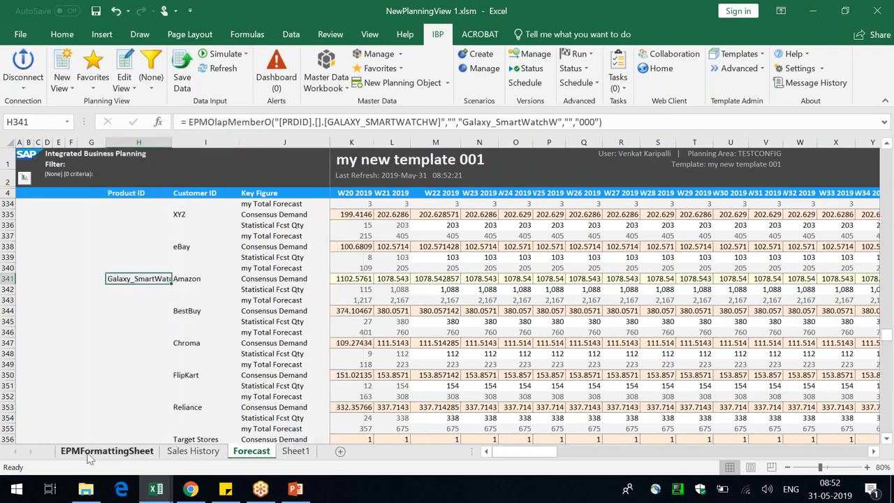
{"action": "left_click", "coordinate": [300, 458]}
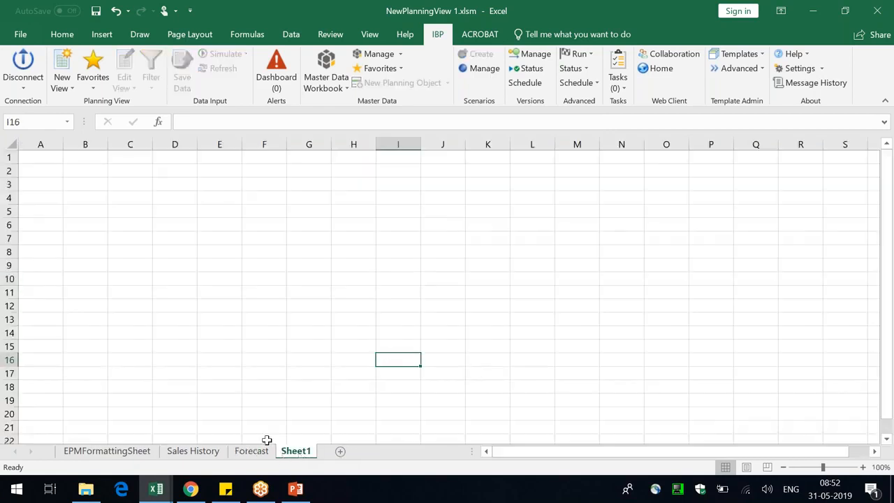
{"action": "left_click", "coordinate": [253, 450]}
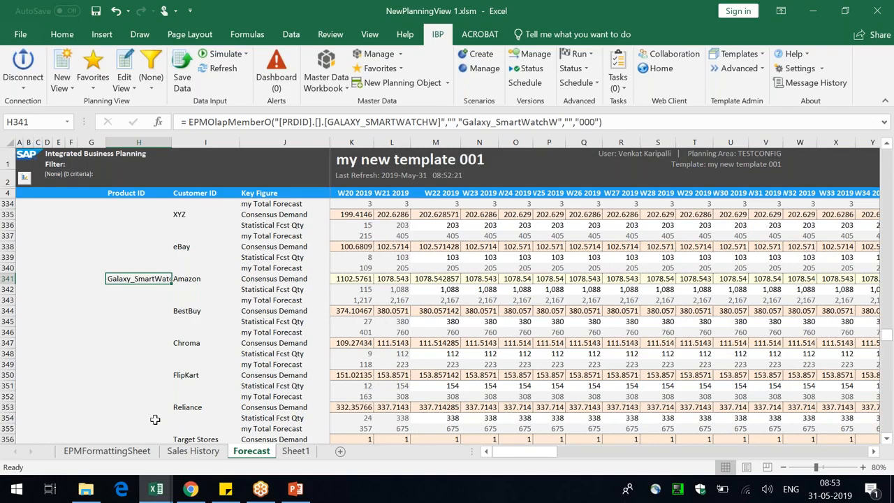
- Remove the Consensus Demand rule from the row formatting in the EPM formatting sheet and refresh the Forecast view
{"action": "left_click", "coordinate": [114, 454]}
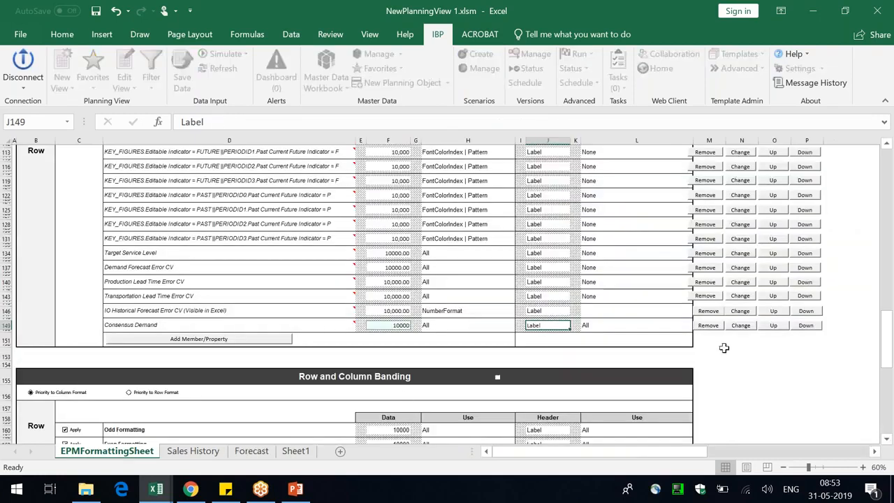
{"action": "left_click", "coordinate": [711, 327]}
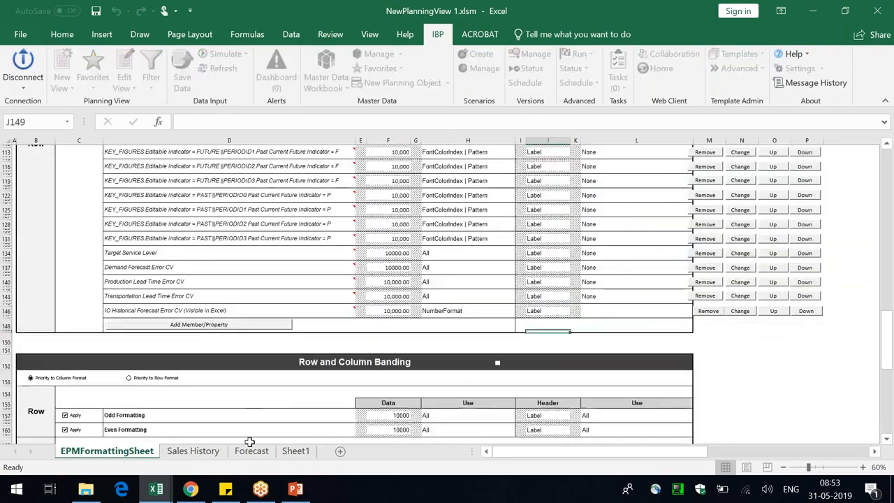
{"action": "left_click", "coordinate": [252, 452]}
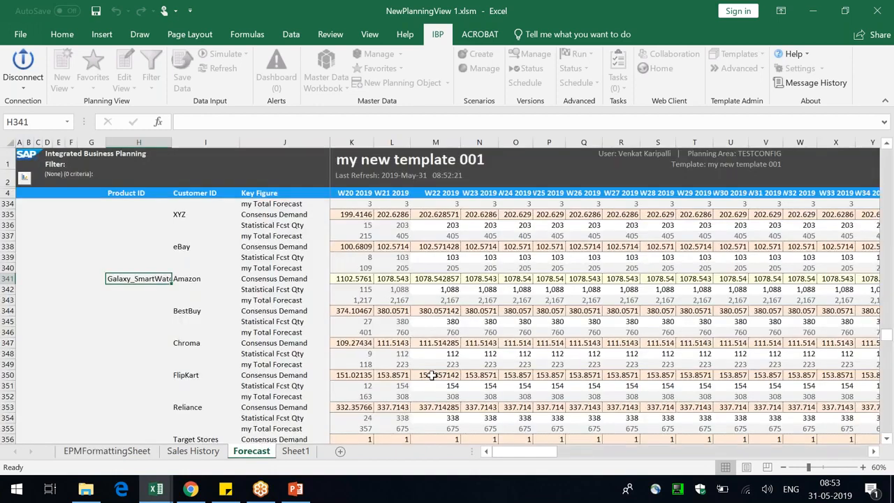
{"action": "scroll", "coordinate": [361, 412], "scroll_direction": "up", "scroll_amount": 3}
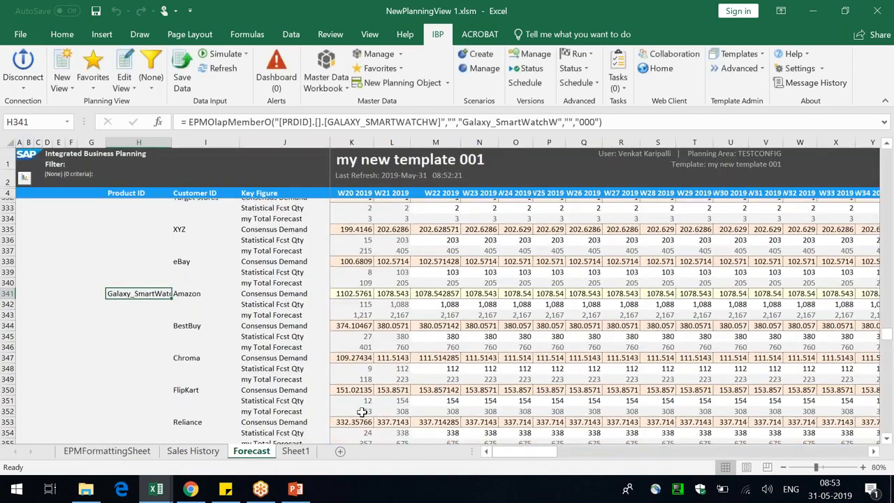
{"action": "left_click", "coordinate": [125, 451]}
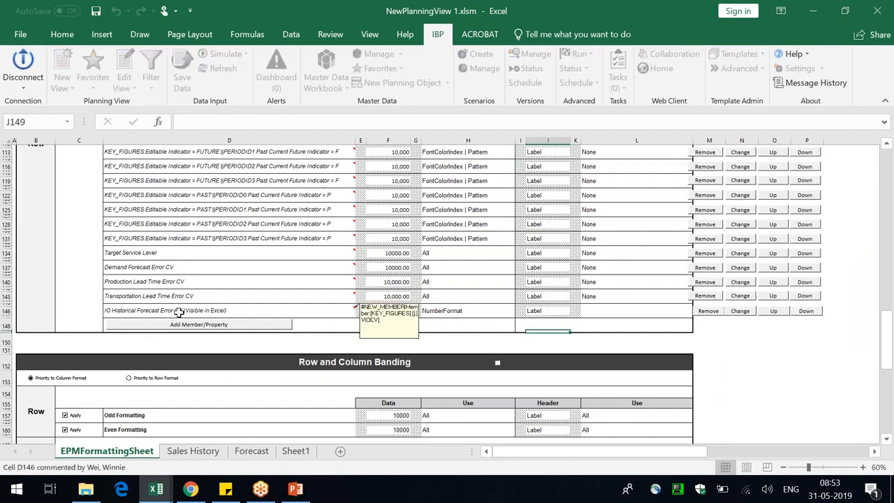
{"action": "left_click", "coordinate": [260, 452]}
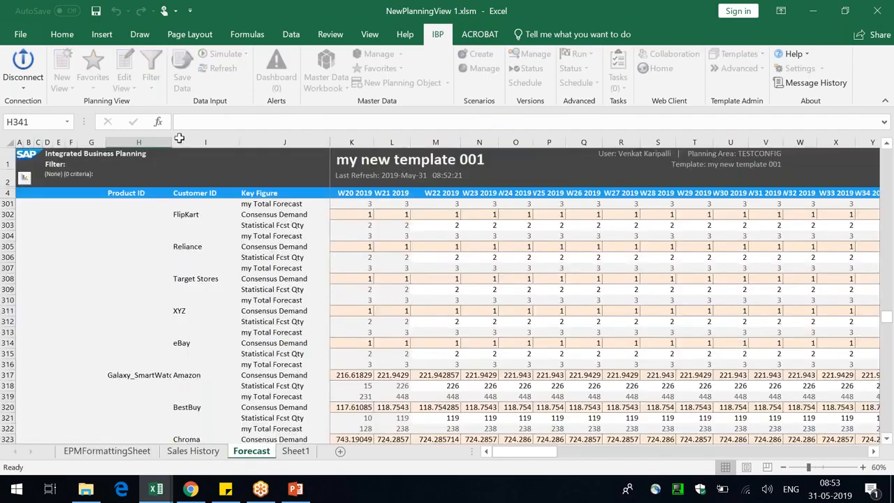
{"action": "left_click", "coordinate": [220, 67]}
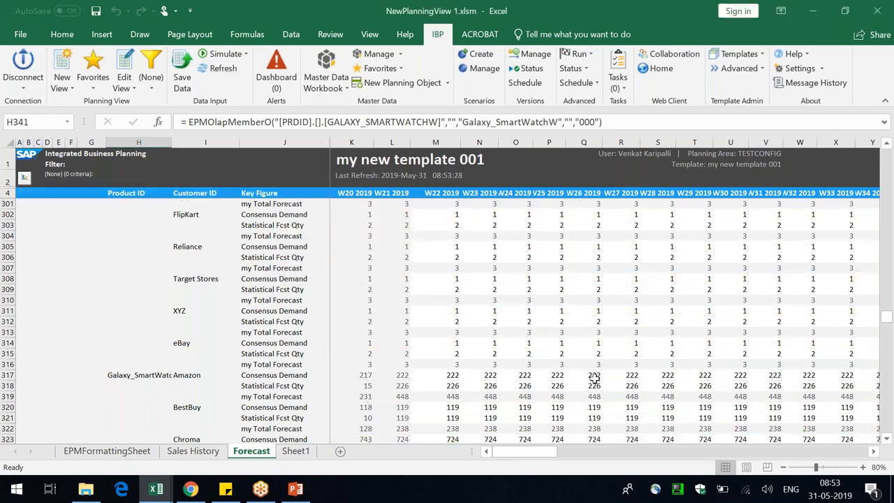
{"action": "scroll", "coordinate": [607, 391], "scroll_direction": "down", "scroll_amount": 11}
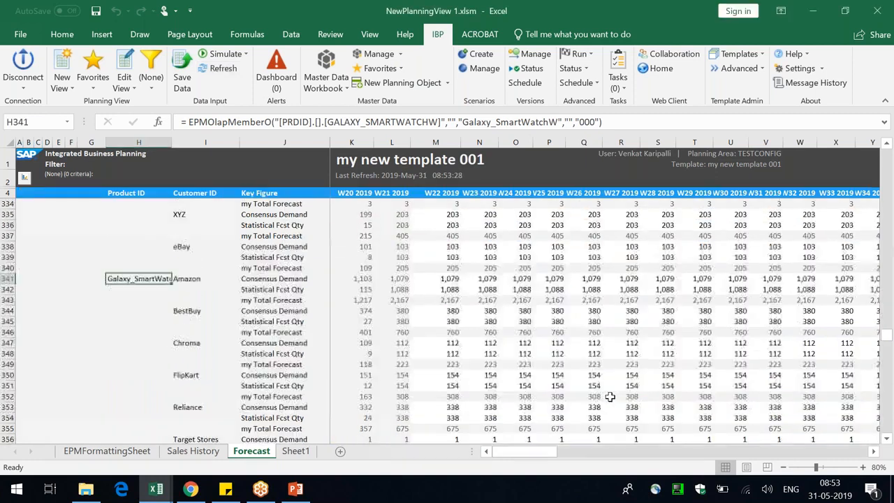
- Filter the Forecast planning view by the saved filter S12
{"action": "left_click", "coordinate": [123, 87]}
{"action": "left_click", "coordinate": [151, 86]}
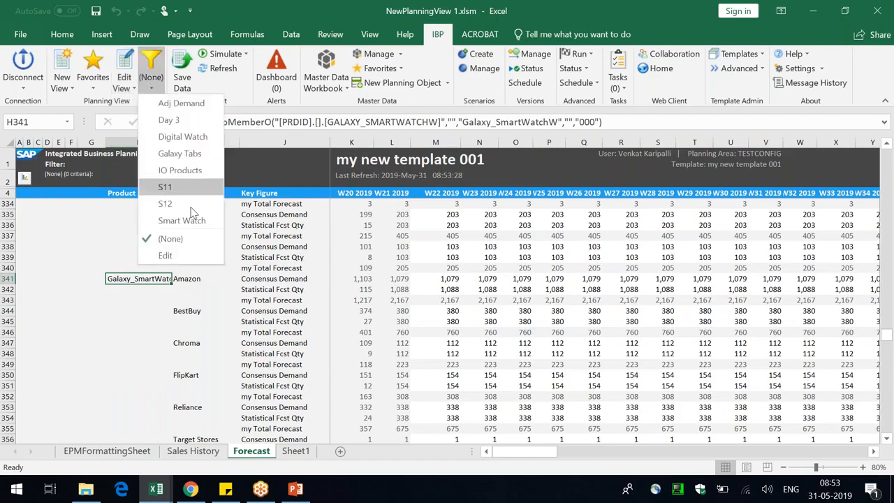
{"action": "left_click", "coordinate": [166, 203]}
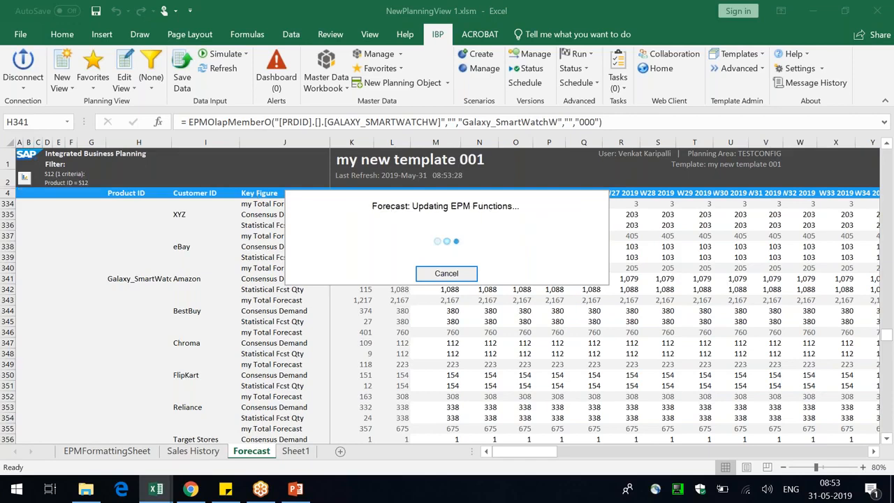
{"action": "left_click", "coordinate": [698, 395]}
{"action": "left_click", "coordinate": [342, 409]}
- Inspect the unrounded values behind the W23 2019 cells, including the Statistical Fcst Qty for eBay
{"action": "left_click", "coordinate": [483, 239]}
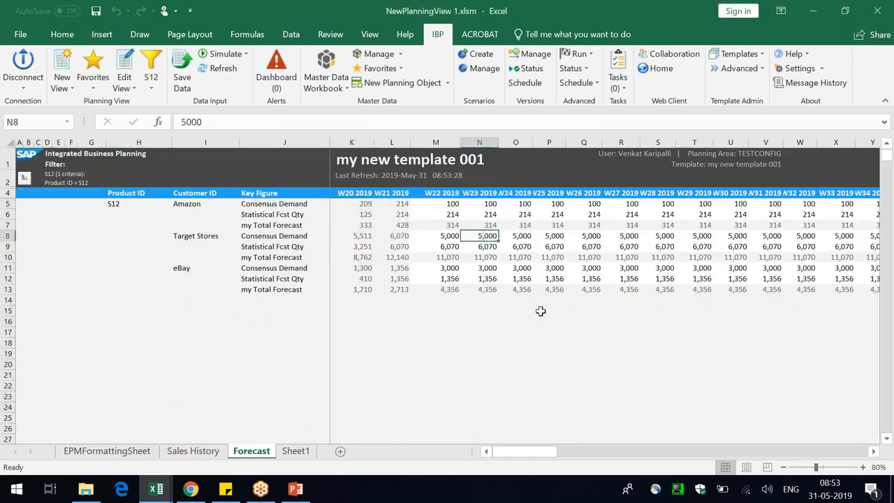
{"action": "left_click", "coordinate": [491, 280]}
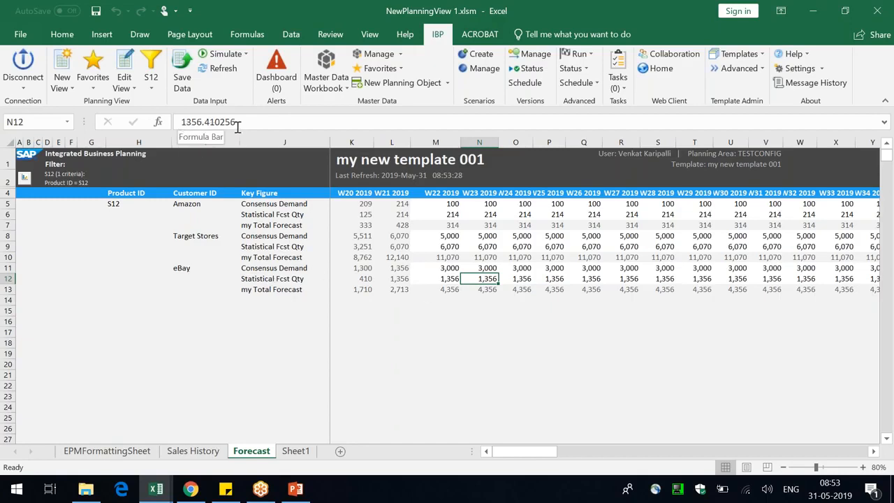
{"action": "left_click_drag", "start_coordinate": [241, 123], "coordinate": [212, 127]}
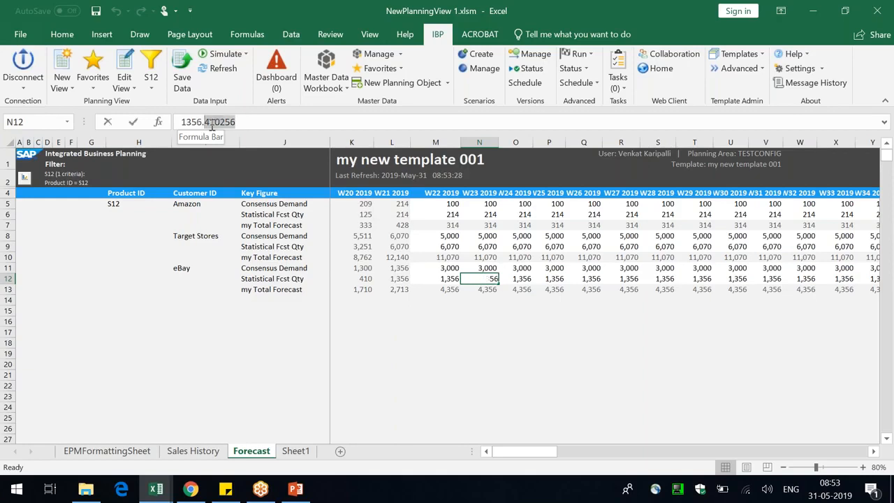
{"action": "key", "text": "Escape"}
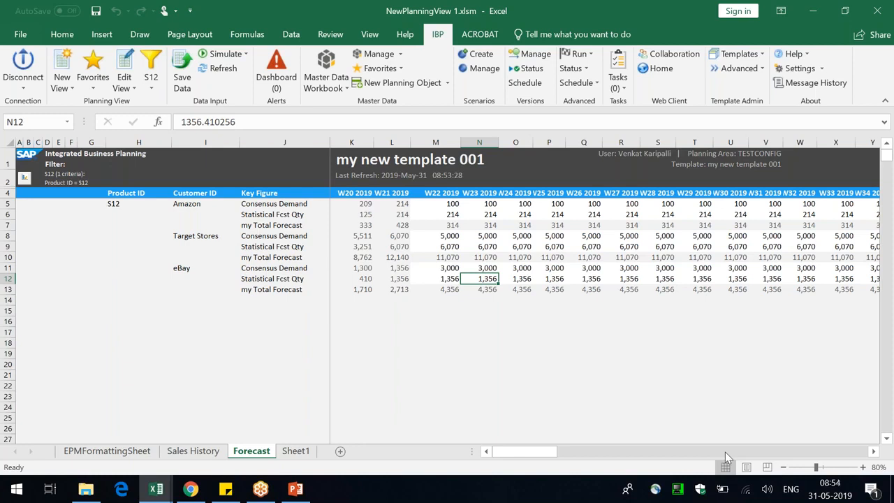
{"action": "left_click", "coordinate": [615, 407]}
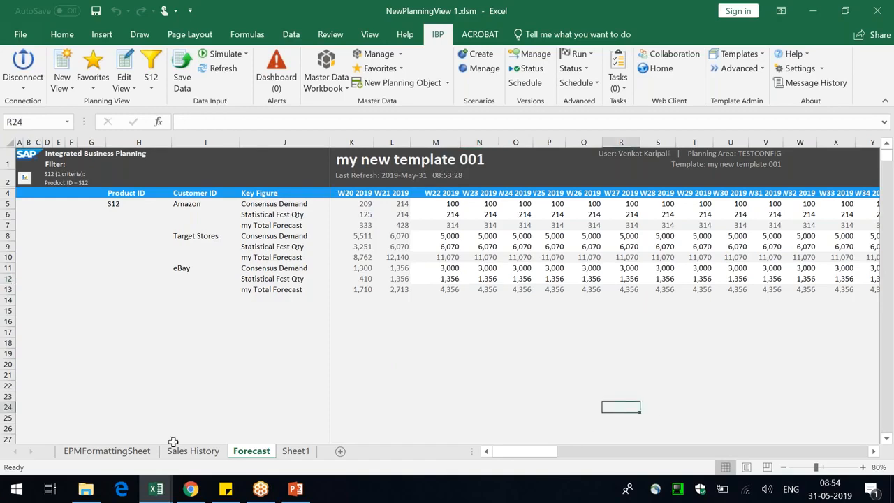
- Add the key figure STATISTICALFORECASTQTY as a new row formatting member in the EPM formatting sheet
{"action": "left_click", "coordinate": [128, 452]}
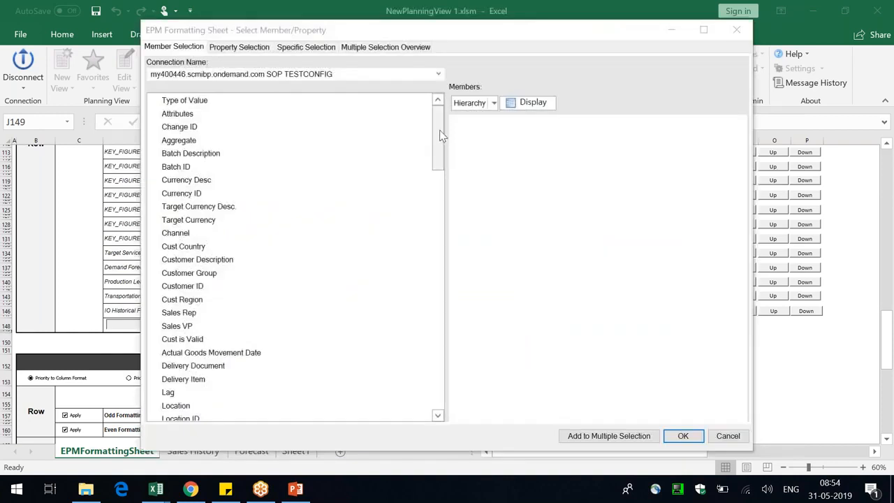
{"action": "left_click_drag", "start_coordinate": [440, 130], "coordinate": [440, 377]}
{"action": "left_click", "coordinate": [247, 400]}
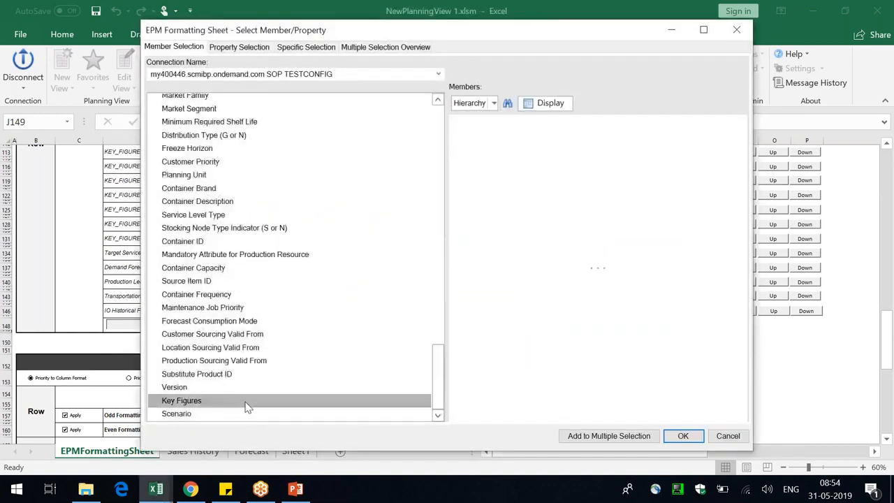
{"action": "left_click", "coordinate": [549, 103]}
{"action": "left_click", "coordinate": [520, 113]}
{"action": "left_click_drag", "start_coordinate": [742, 144], "coordinate": [739, 357]}
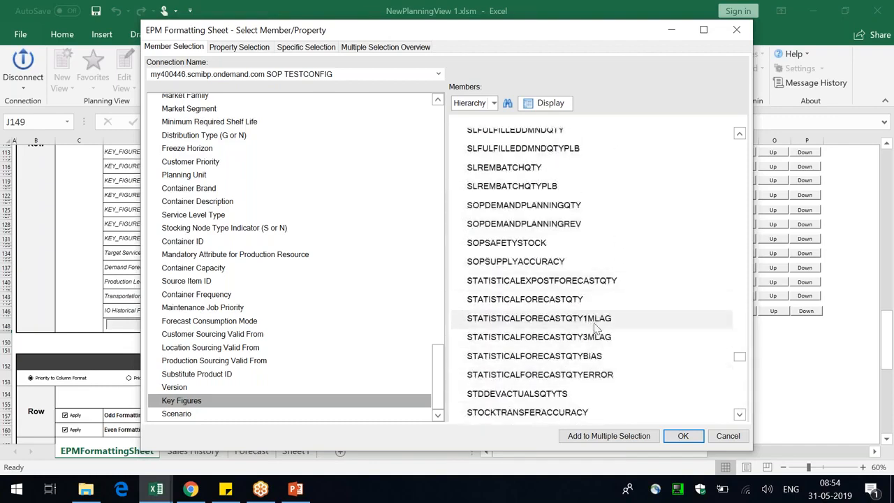
{"action": "left_click", "coordinate": [565, 303]}
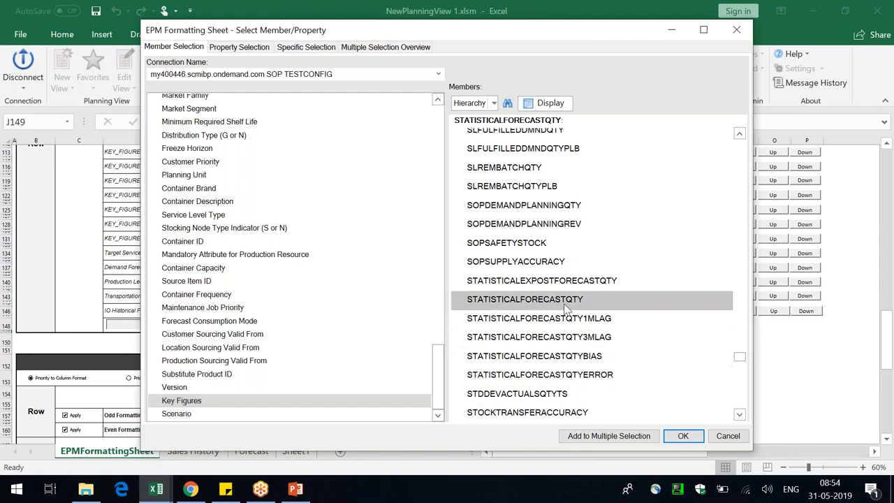
{"action": "left_click", "coordinate": [688, 440]}
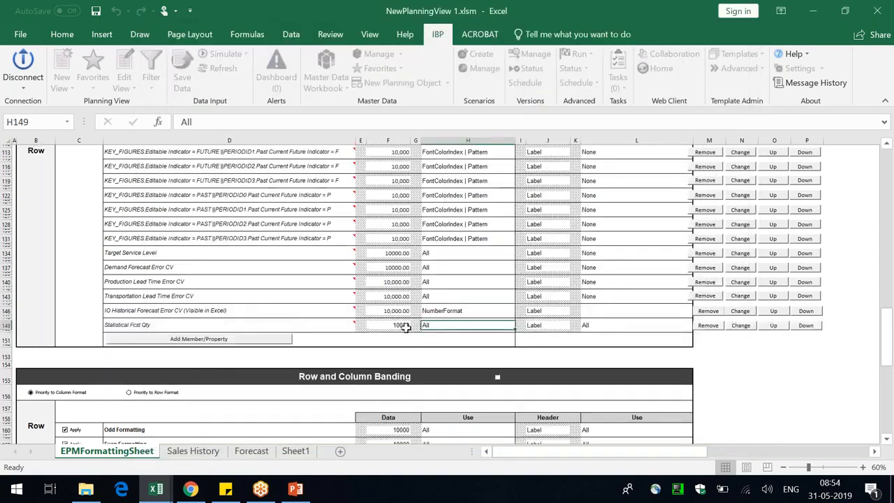
- Format the Statistical Fcst Qty data cell in Calibri with a thousands separator and three decimal places
{"action": "left_click", "coordinate": [402, 325]}
{"action": "left_click", "coordinate": [62, 34]}
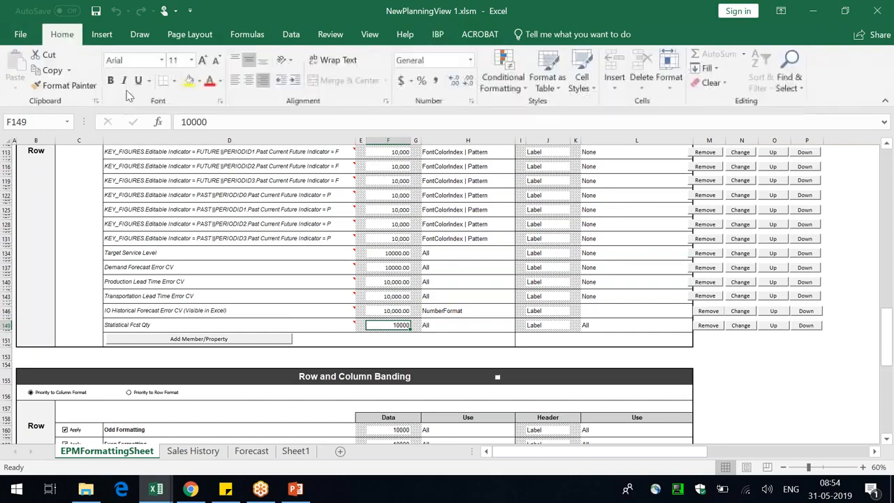
{"action": "left_click", "coordinate": [161, 60]}
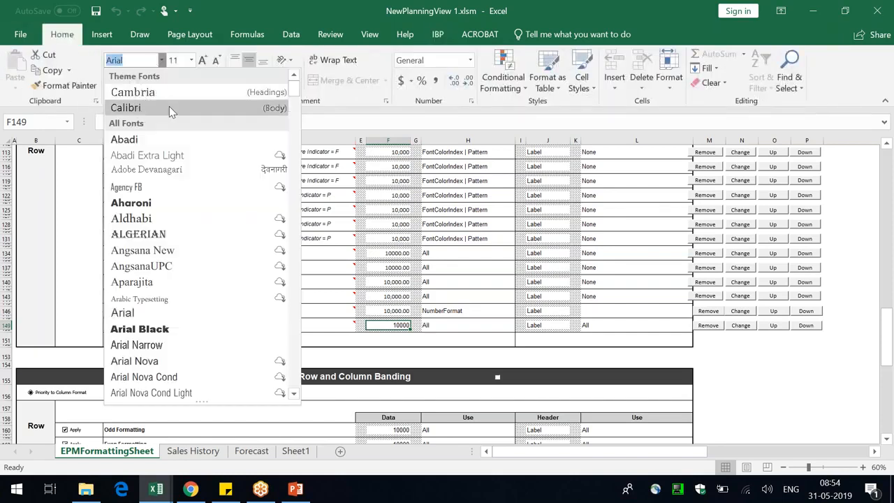
{"action": "left_click", "coordinate": [169, 107]}
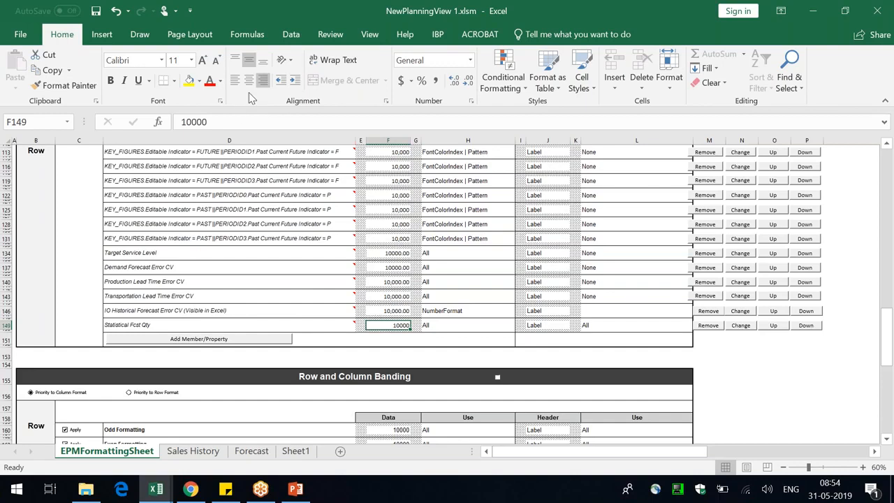
{"action": "left_click", "coordinate": [435, 80]}
{"action": "left_click", "coordinate": [468, 84]}
{"action": "left_click", "coordinate": [455, 84]}
{"action": "left_click", "coordinate": [455, 84]}
- Set the header label font of the Statistical Fcst Qty rule to Calibri
{"action": "left_click", "coordinate": [531, 323]}
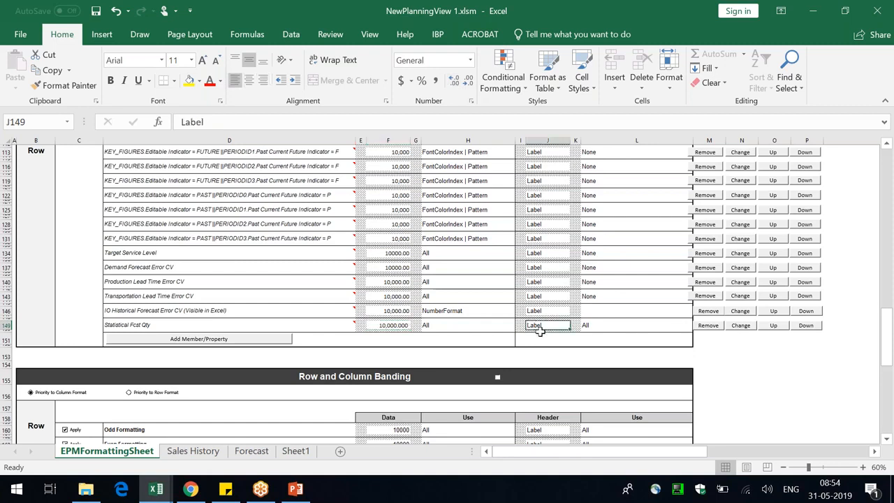
{"action": "left_click", "coordinate": [162, 61]}
{"action": "left_click", "coordinate": [126, 106]}
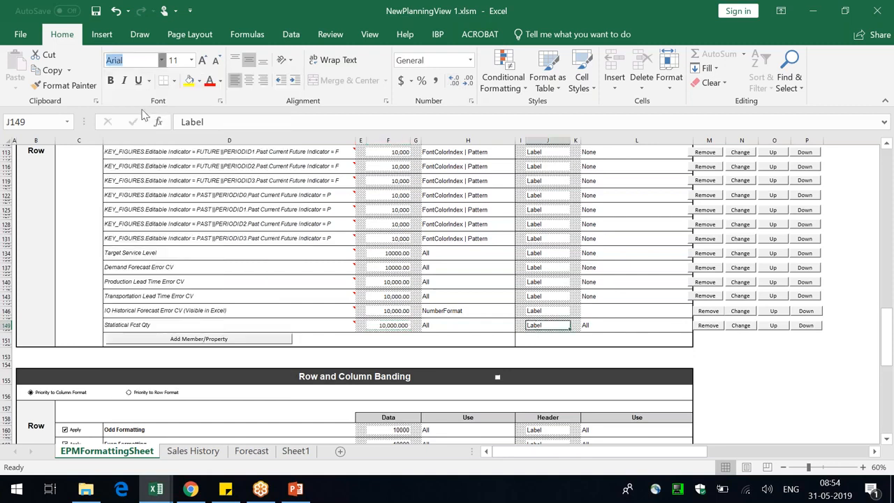
- Refresh the Forecast planning view to apply the Statistical Fcst Qty formatting
{"action": "left_click", "coordinate": [251, 451]}
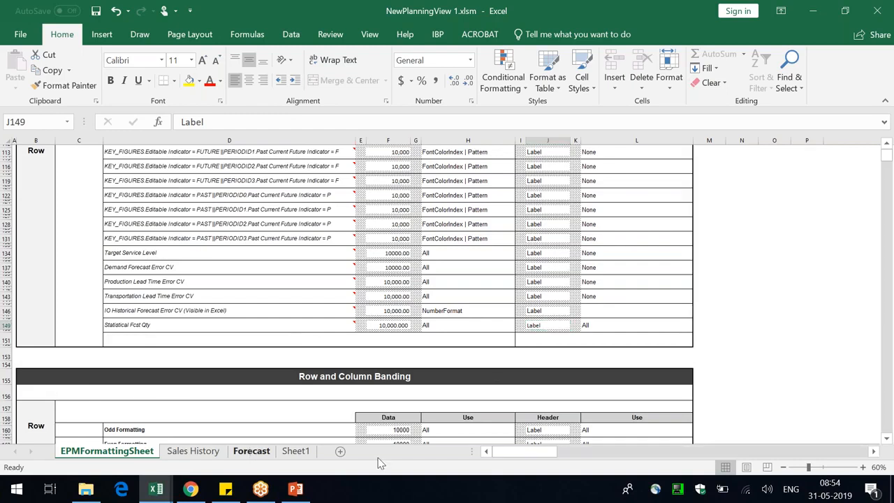
{"action": "left_click", "coordinate": [438, 35]}
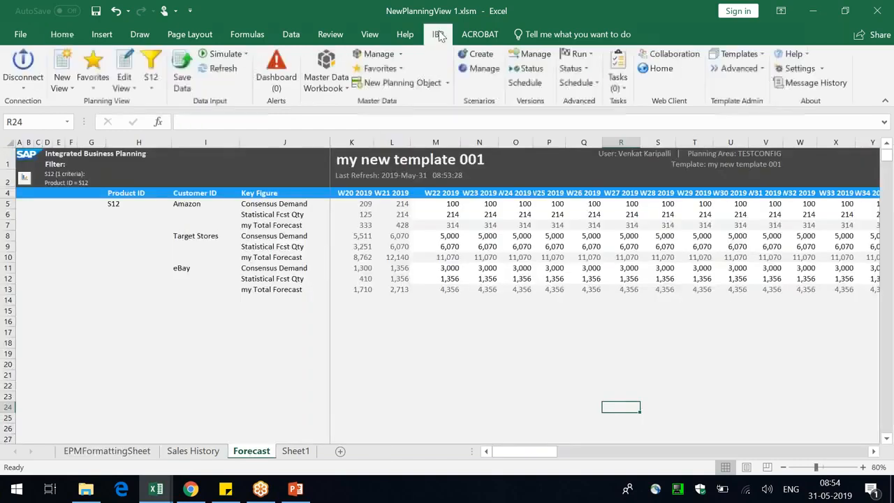
{"action": "left_click", "coordinate": [222, 70]}
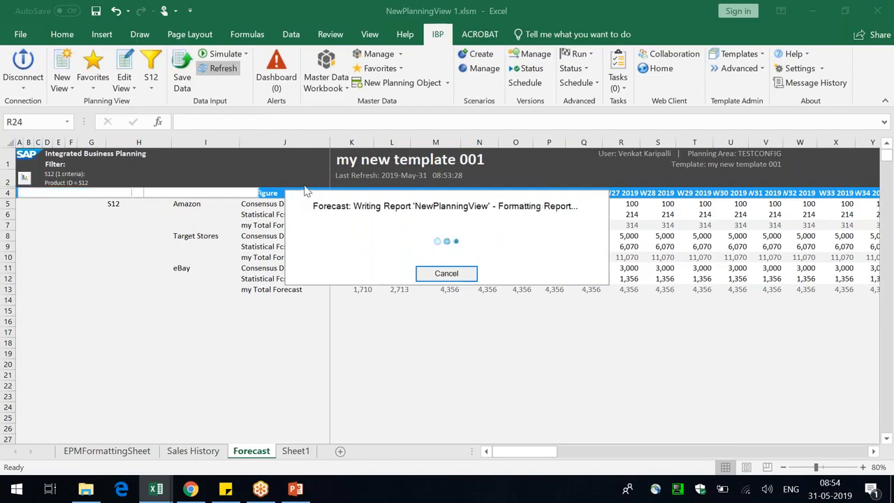
- Widen the columns W25 2019 to W32 2019 and fit the W21 2019 column to its contents
{"action": "left_click_drag", "start_coordinate": [498, 144], "coordinate": [819, 143]}
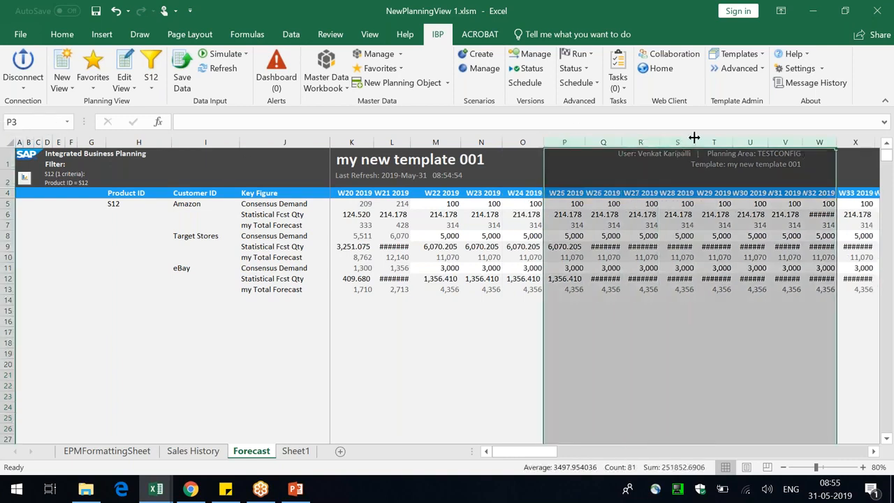
{"action": "left_click_drag", "start_coordinate": [694, 138], "coordinate": [702, 138]}
{"action": "left_click", "coordinate": [772, 334]}
{"action": "left_click", "coordinate": [552, 247]}
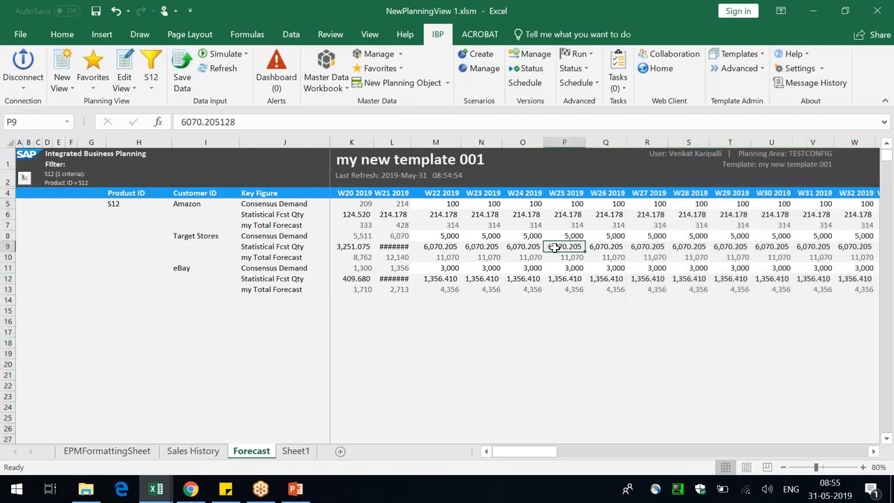
{"action": "left_click", "coordinate": [251, 214]}
{"action": "left_click", "coordinate": [567, 214]}
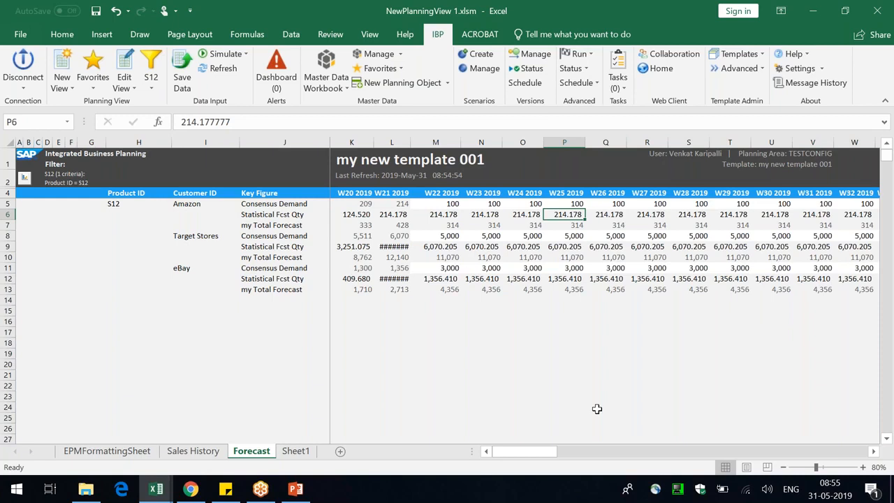
{"action": "double_click", "coordinate": [415, 142]}
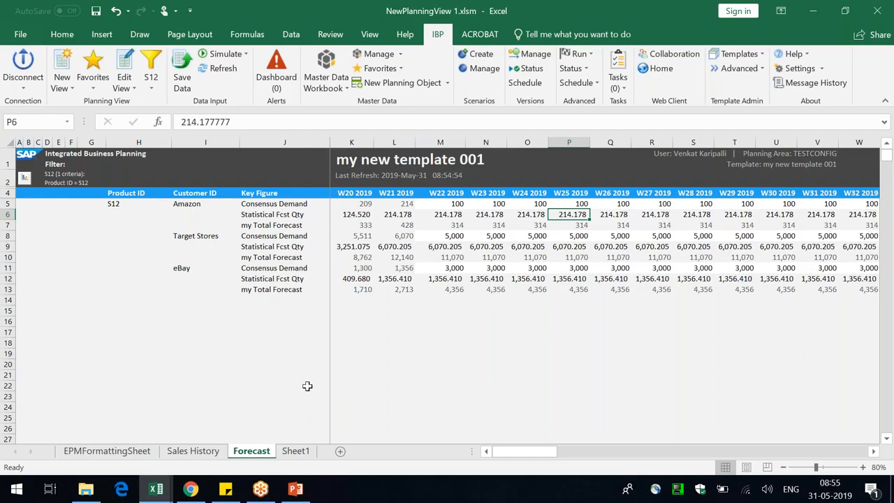
{"action": "left_click", "coordinate": [130, 453]}
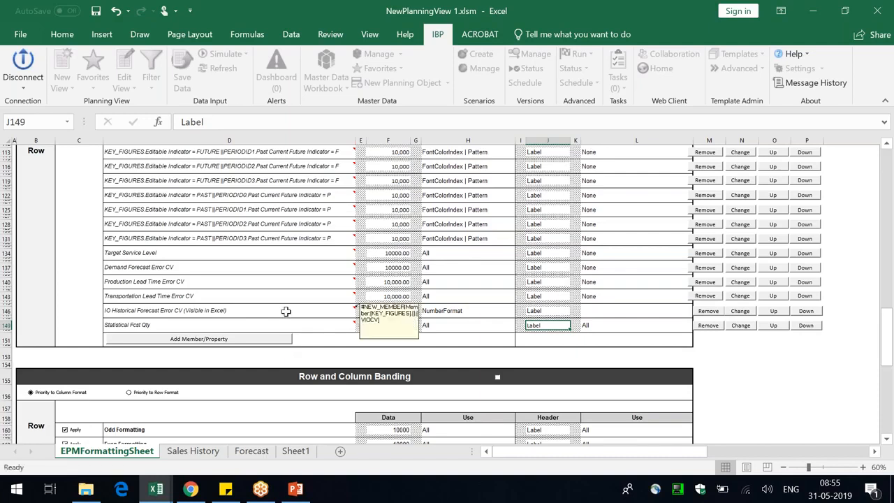
{"action": "scroll", "coordinate": [285, 312], "scroll_direction": "up", "scroll_amount": 1}
{"action": "left_click", "coordinate": [204, 355]}
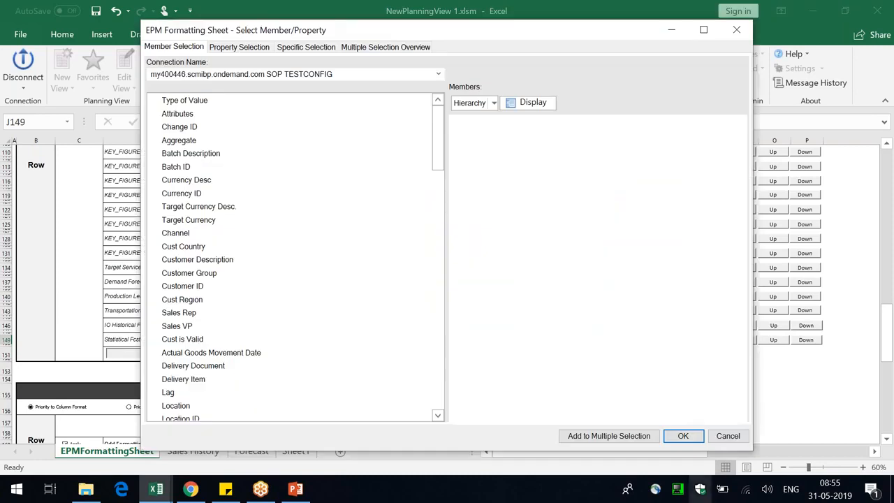
{"action": "left_click", "coordinate": [728, 436]}
{"action": "left_click", "coordinate": [252, 451]}
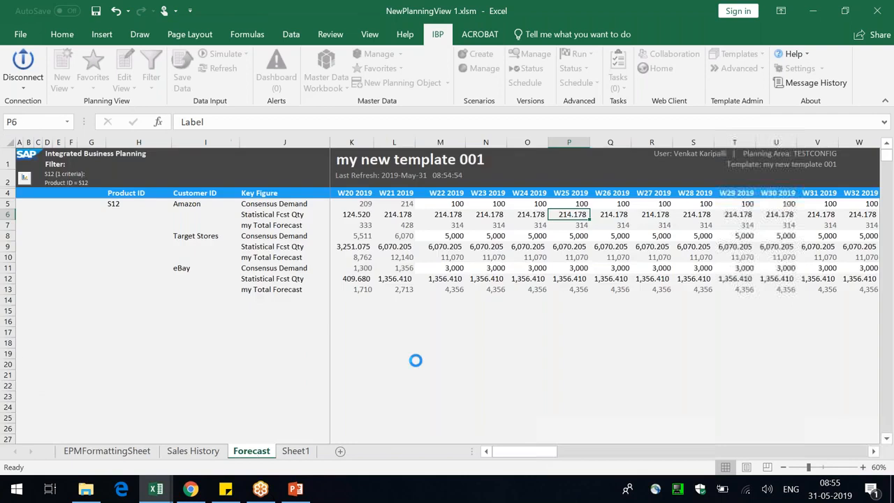
- Remove the S12 filter from the Forecast planning view by setting the filter to (None)
{"action": "left_click", "coordinate": [236, 321]}
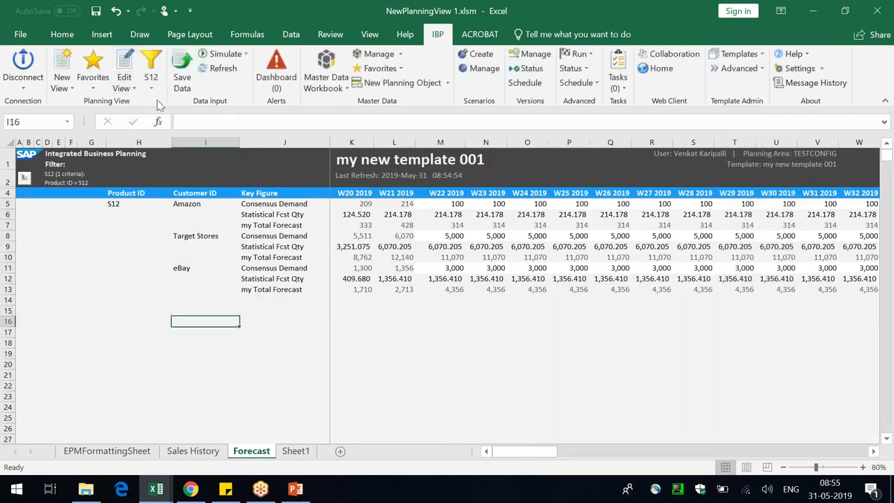
{"action": "left_click", "coordinate": [151, 79]}
{"action": "left_click", "coordinate": [171, 239]}
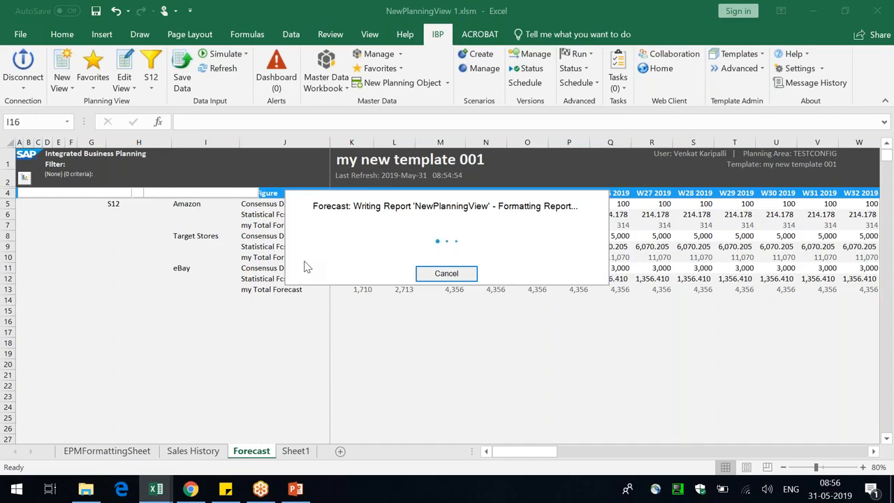
- Examine how the key figure rows are grouped by product and customer in the Forecast view, using GalaxyN9G and Amazon as the example
{"action": "left_click", "coordinate": [215, 208]}
{"action": "scroll", "coordinate": [355, 377], "scroll_direction": "down", "scroll_amount": 17}
{"action": "scroll", "coordinate": [373, 388], "scroll_direction": "down", "scroll_amount": 14}
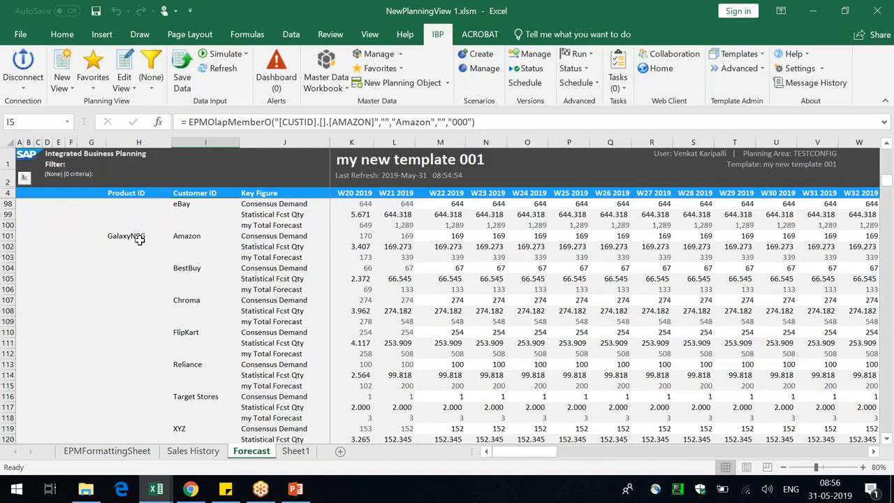
{"action": "left_click", "coordinate": [133, 257]}
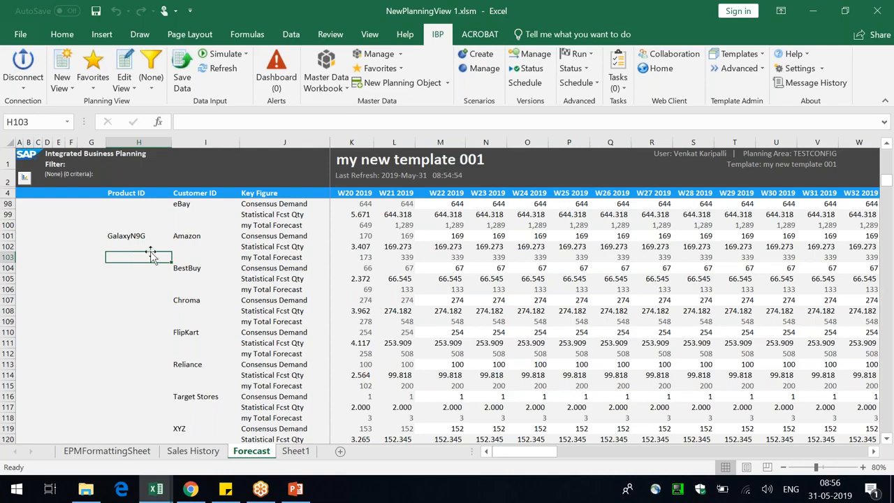
{"action": "left_click_drag", "start_coordinate": [135, 237], "coordinate": [189, 236]}
{"action": "left_click", "coordinate": [136, 300]}
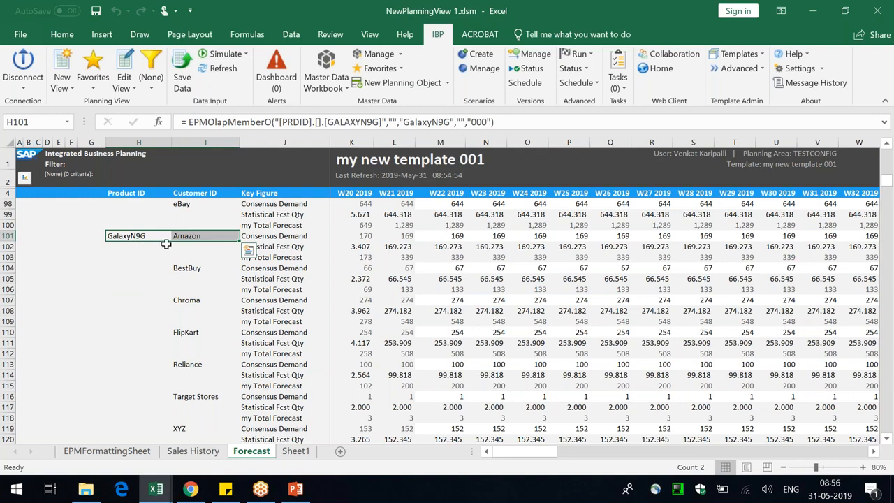
{"action": "left_click_drag", "start_coordinate": [283, 239], "coordinate": [281, 257]}
{"action": "left_click", "coordinate": [185, 265]}
{"action": "left_click_drag", "start_coordinate": [270, 289], "coordinate": [148, 239]}
{"action": "left_click", "coordinate": [125, 232]}
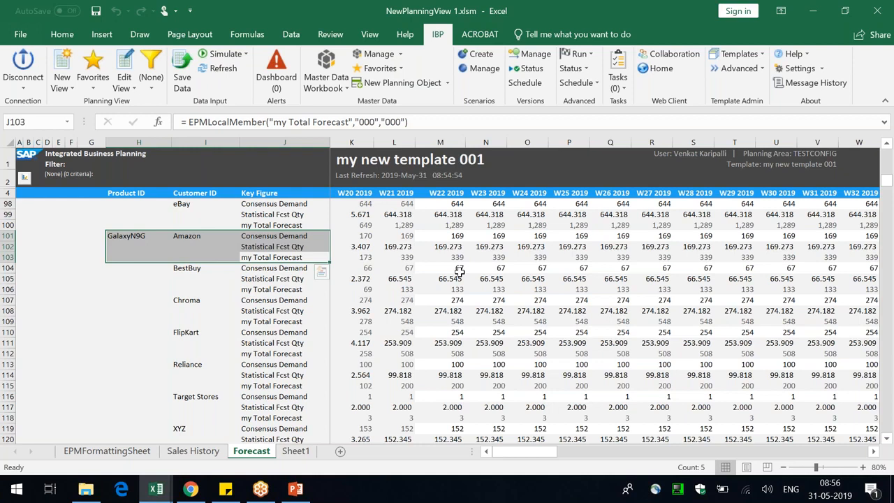
- Locate the Pepsi 1L and Pepsi 2.5L rows further down the Forecast view
{"action": "scroll", "coordinate": [460, 271], "scroll_direction": "down", "scroll_amount": 20}
{"action": "scroll", "coordinate": [454, 280], "scroll_direction": "down", "scroll_amount": 16}
{"action": "left_click_drag", "start_coordinate": [888, 218], "coordinate": [888, 278]}
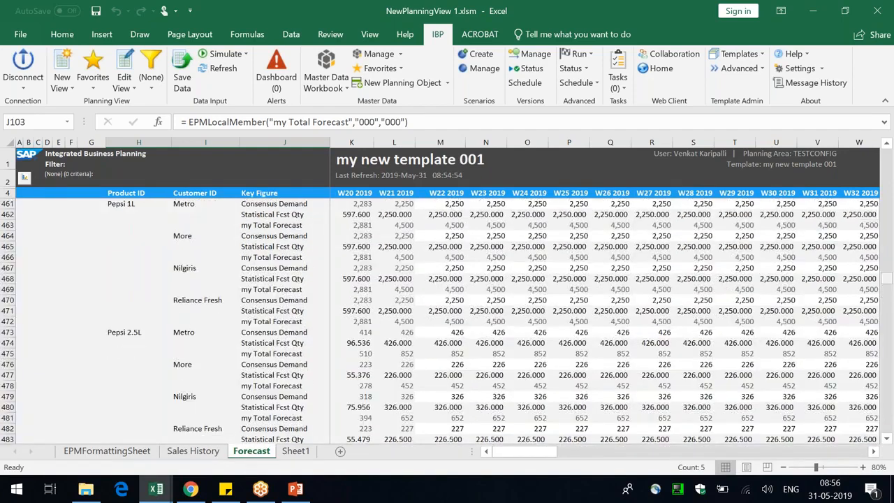
{"action": "left_click", "coordinate": [122, 197]}
{"action": "left_click", "coordinate": [129, 332]}
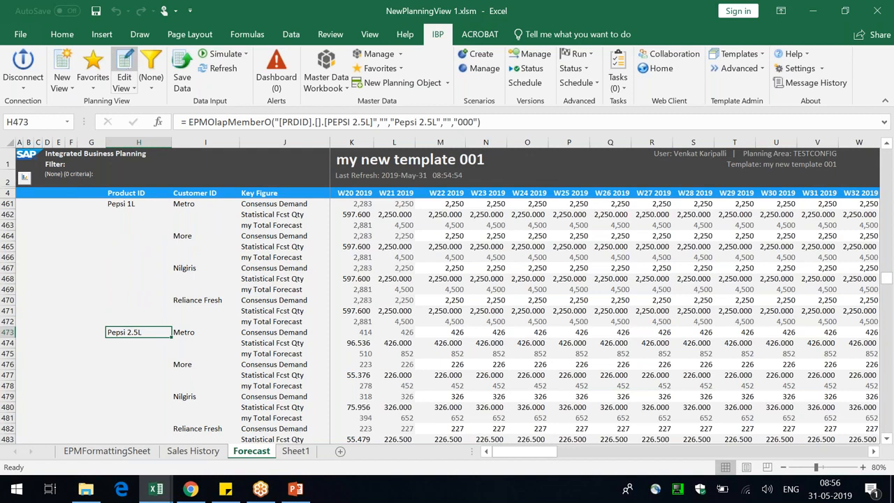
- Filter the Forecast planning view by Product ID to Pepsi 1L, Pepsi 2.5L and Pepsi Tin
{"action": "left_click", "coordinate": [127, 63]}
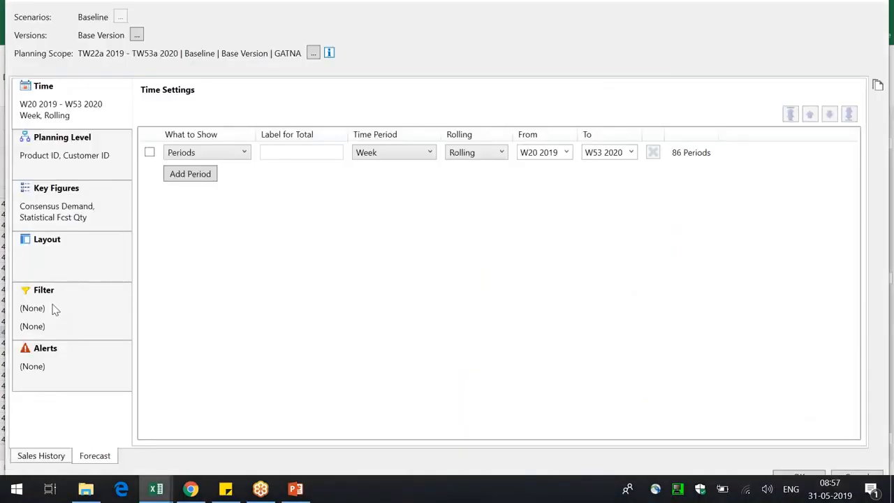
{"action": "left_click", "coordinate": [55, 310]}
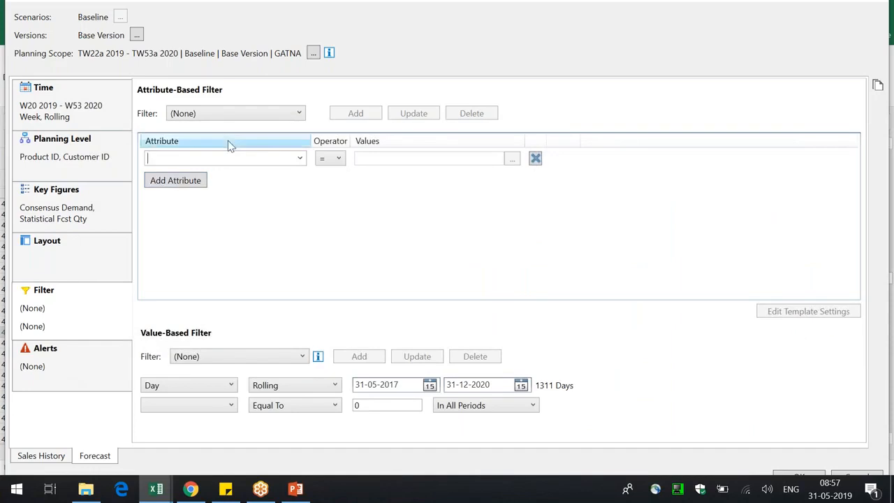
{"action": "type", "text": "Product ID"}
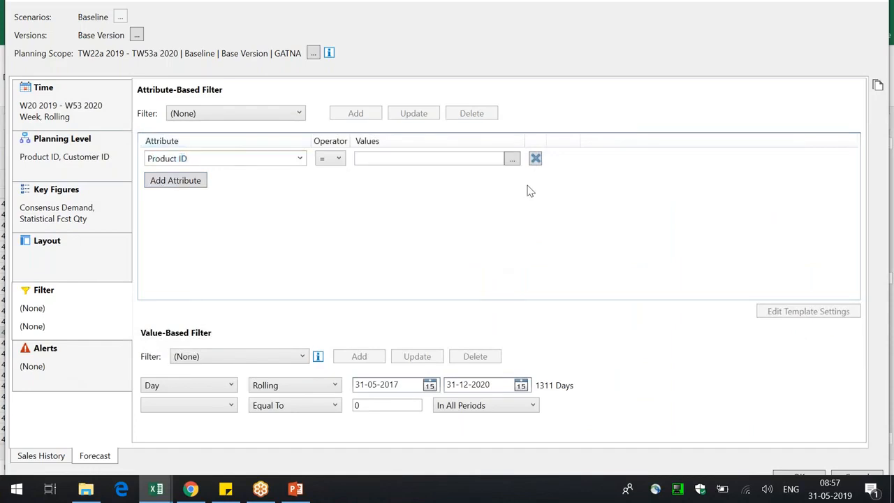
{"action": "left_click", "coordinate": [513, 160]}
{"action": "left_click", "coordinate": [305, 64]}
{"action": "type", "text": "Pepsi"}
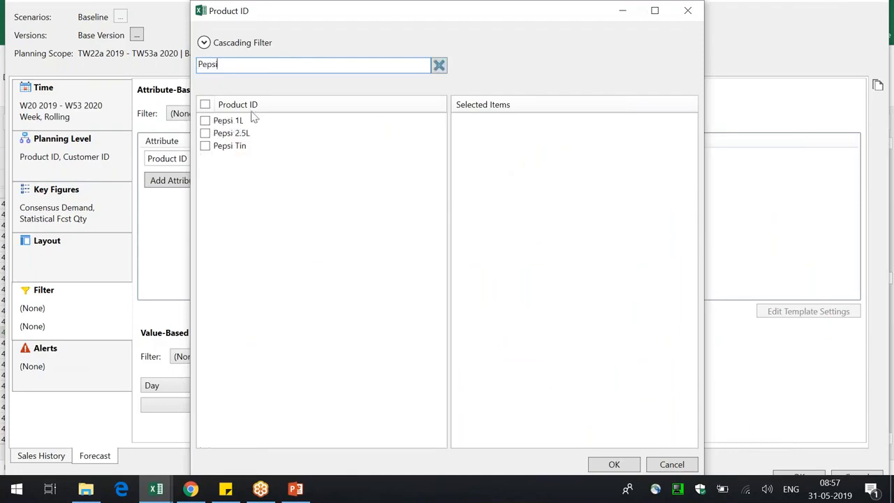
{"action": "left_click", "coordinate": [204, 105]}
{"action": "left_click", "coordinate": [631, 464]}
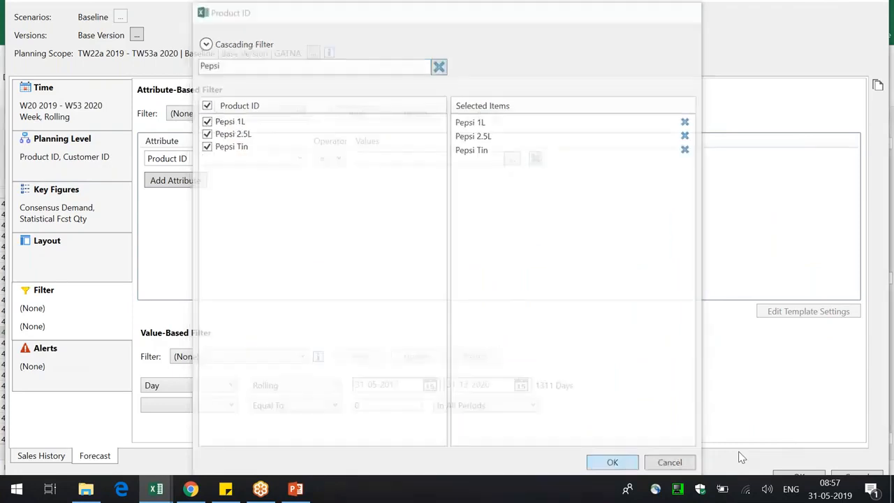
{"action": "left_click", "coordinate": [499, 276]}
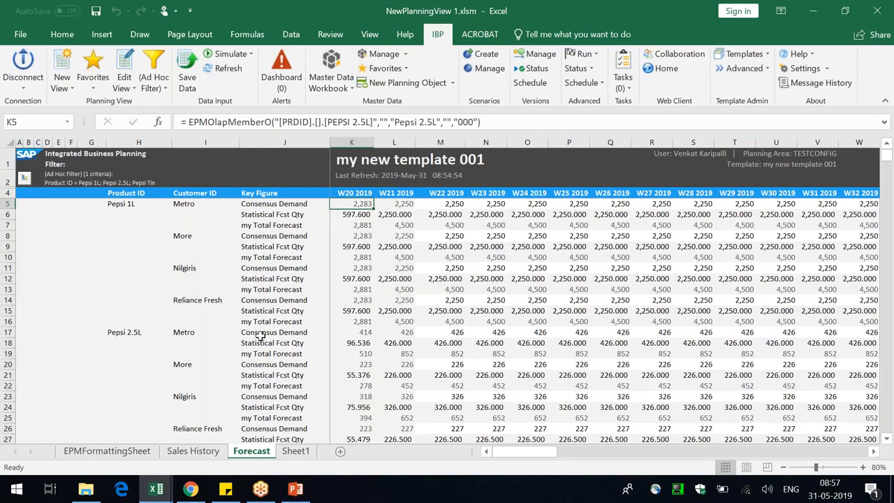
{"action": "scroll", "coordinate": [255, 380], "scroll_direction": "down", "scroll_amount": 5}
{"action": "scroll", "coordinate": [246, 377], "scroll_direction": "up", "scroll_amount": 5}
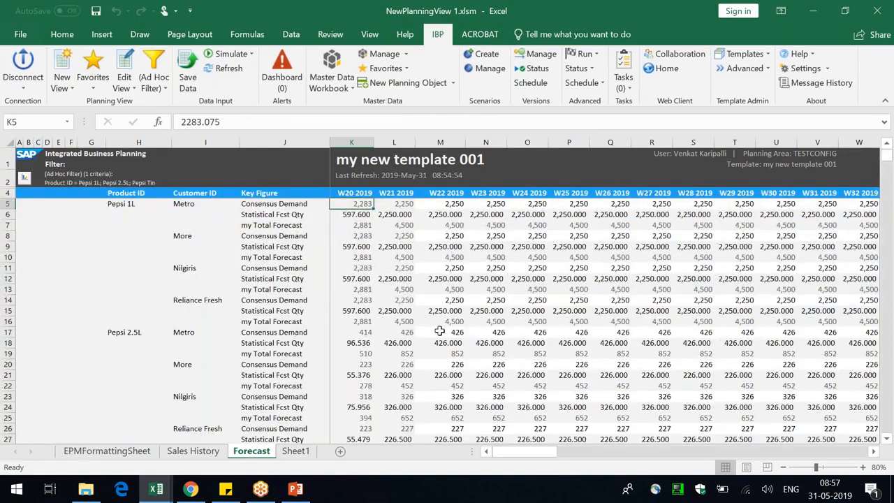
- Add the key figure CONSENSUSDEMAND as a member to the row formatting rules in EPMFormattingSheet, with the key figures displayed by ID
{"action": "left_click", "coordinate": [120, 455]}
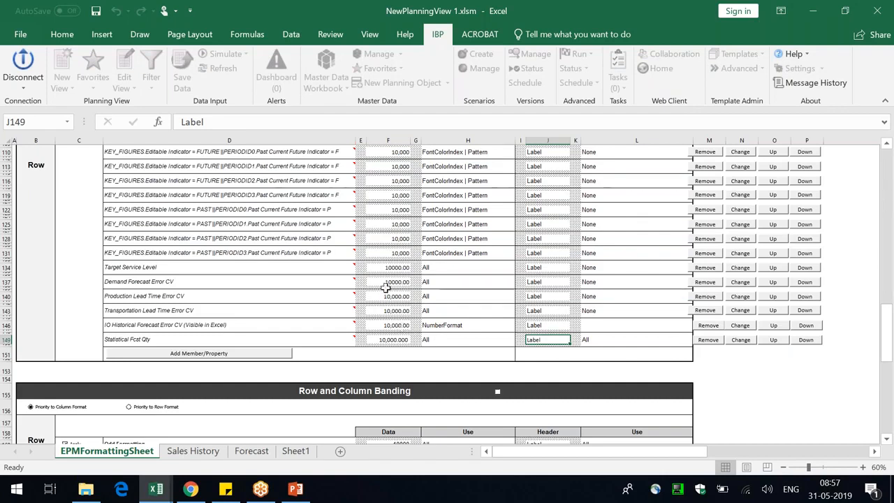
{"action": "left_click", "coordinate": [176, 355]}
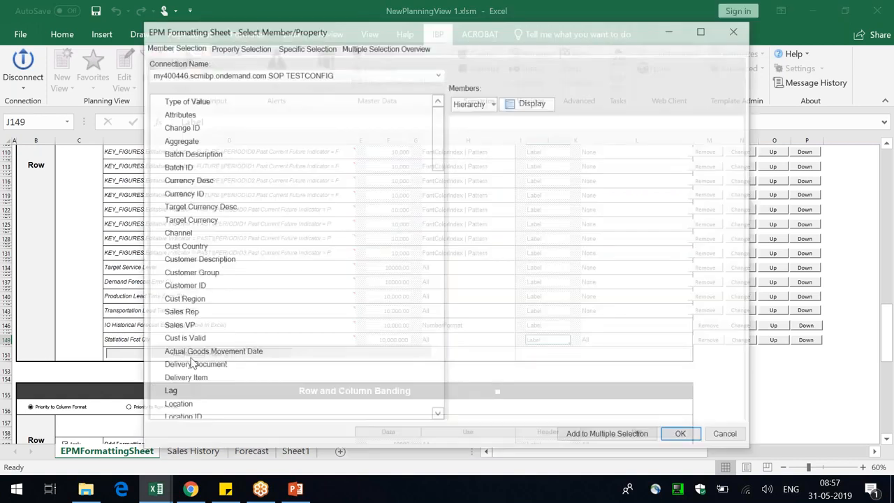
{"action": "left_click_drag", "start_coordinate": [439, 164], "coordinate": [438, 404]}
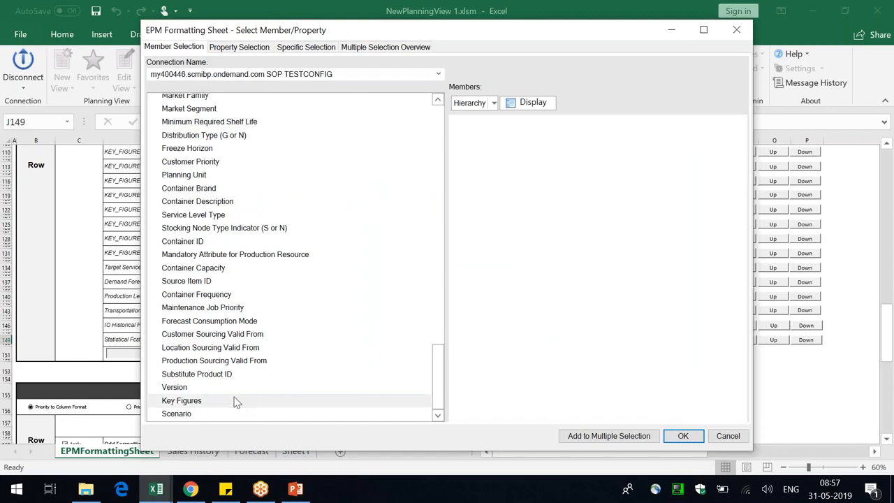
{"action": "left_click", "coordinate": [236, 402]}
{"action": "left_click", "coordinate": [535, 107]}
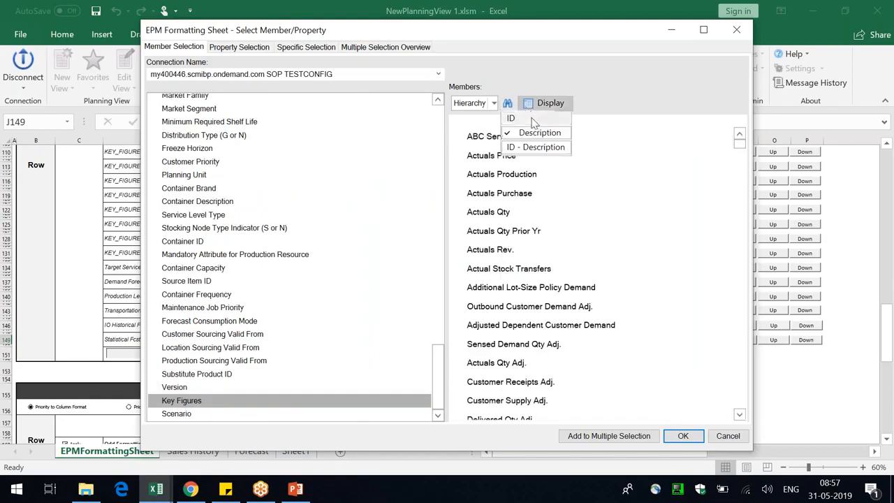
{"action": "left_click", "coordinate": [534, 123]}
{"action": "left_click_drag", "start_coordinate": [739, 140], "coordinate": [742, 200]}
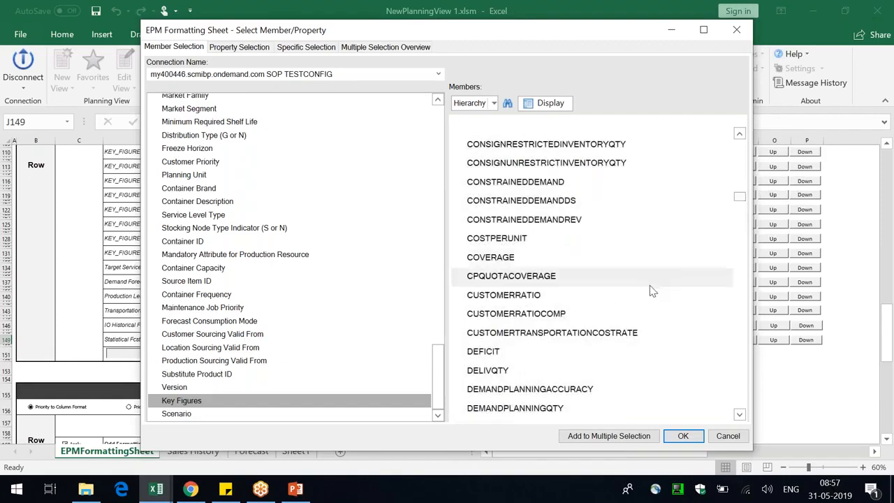
{"action": "scroll", "coordinate": [649, 292], "scroll_direction": "up", "scroll_amount": 4}
{"action": "left_click", "coordinate": [629, 157]}
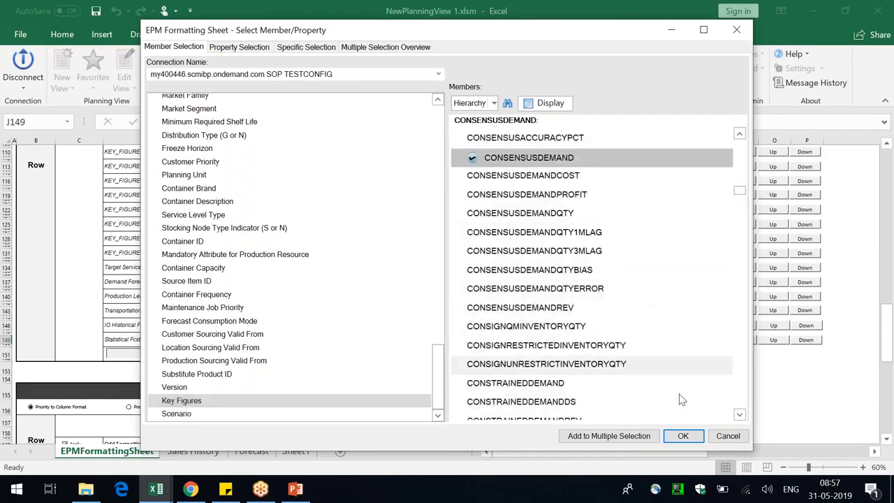
{"action": "left_click", "coordinate": [684, 436]}
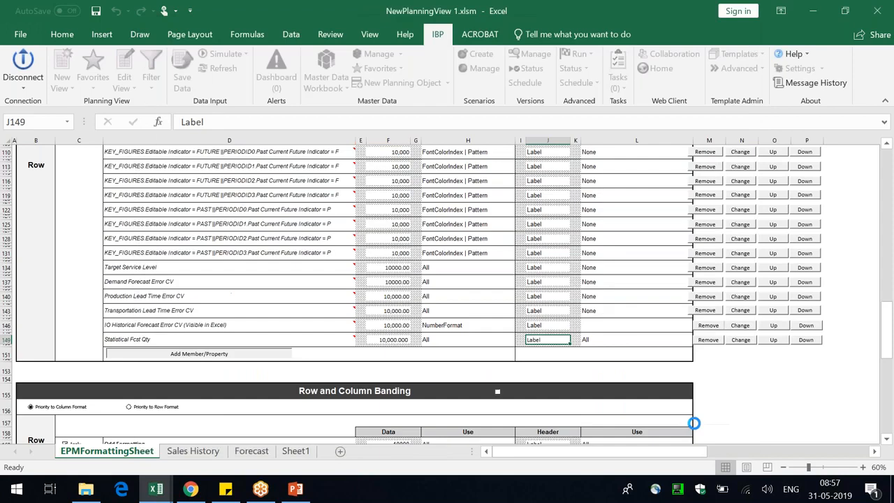
- Set the data cell and header label fonts of the Consensus Demand rule to Calibri
{"action": "left_click", "coordinate": [400, 353]}
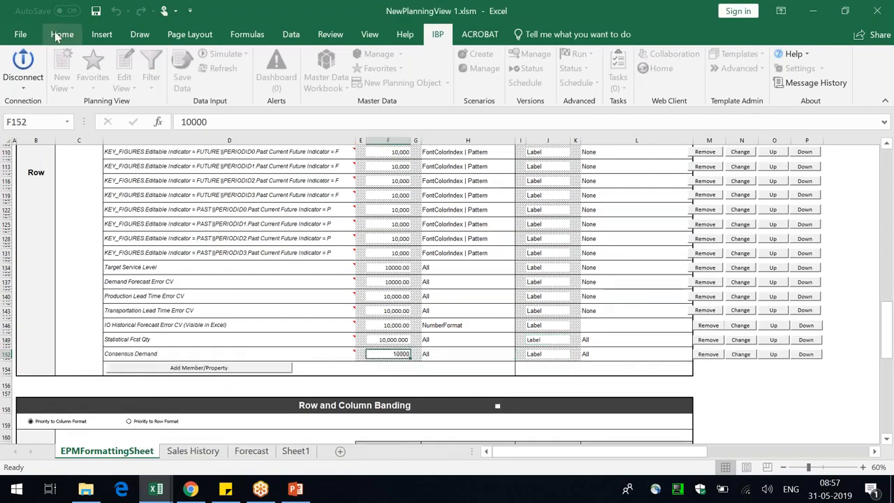
{"action": "left_click", "coordinate": [60, 36]}
{"action": "left_click", "coordinate": [161, 61]}
{"action": "left_click", "coordinate": [139, 105]}
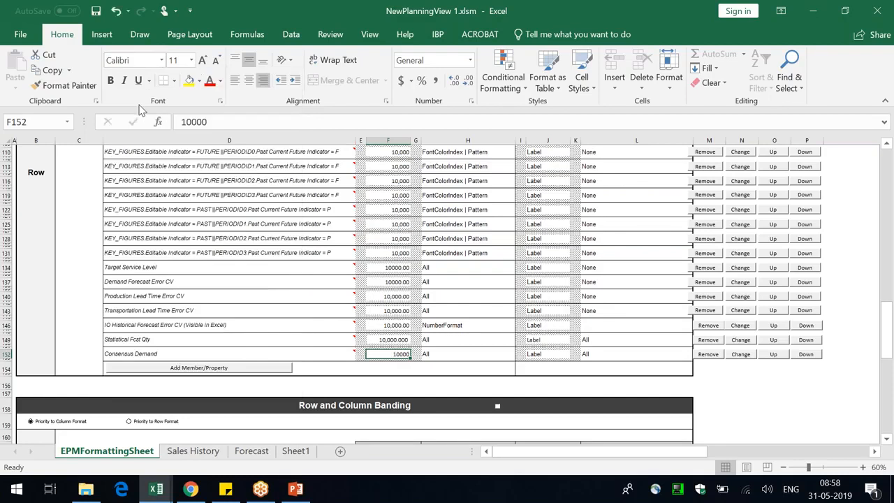
{"action": "left_click", "coordinate": [565, 354]}
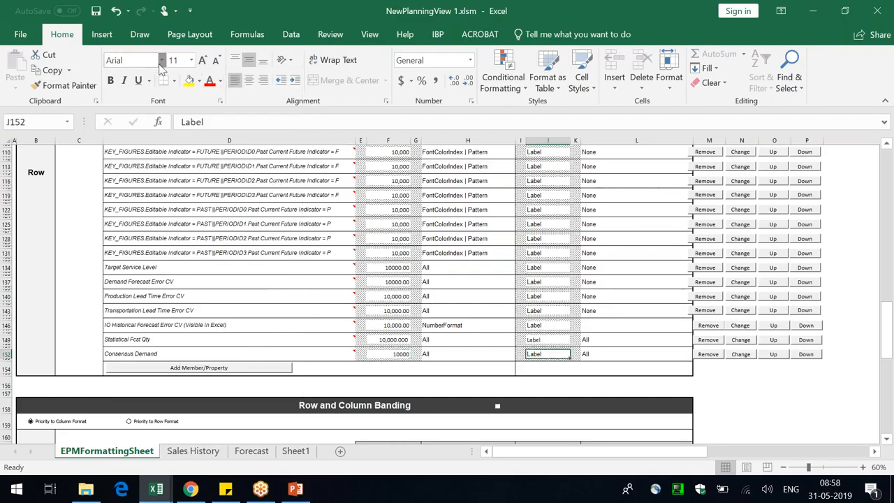
{"action": "left_click", "coordinate": [162, 61]}
{"action": "left_click", "coordinate": [139, 106]}
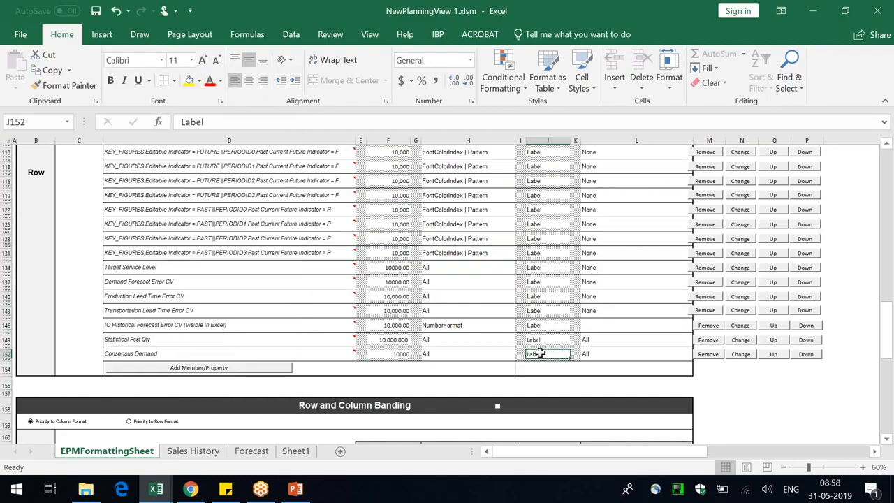
- Add a dotted top border to the data cell of the Consensus Demand rule
{"action": "left_click", "coordinate": [393, 353]}
{"action": "right_click", "coordinate": [393, 353]}
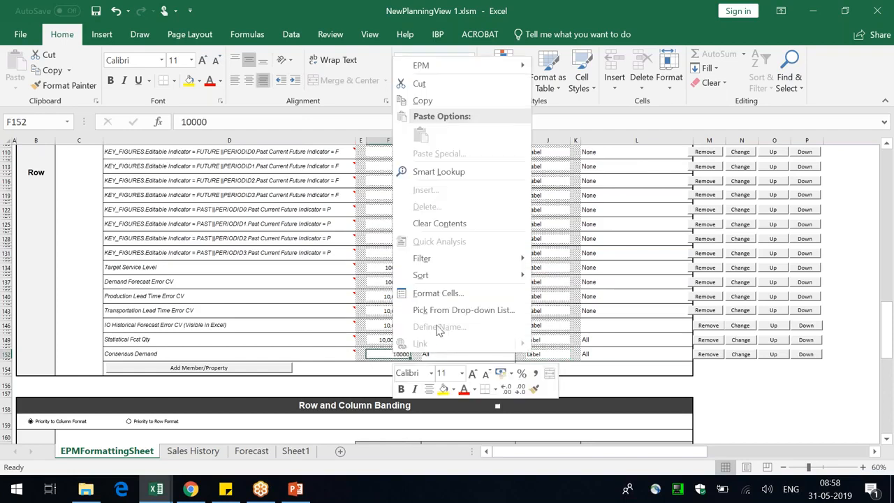
{"action": "left_click", "coordinate": [438, 294]}
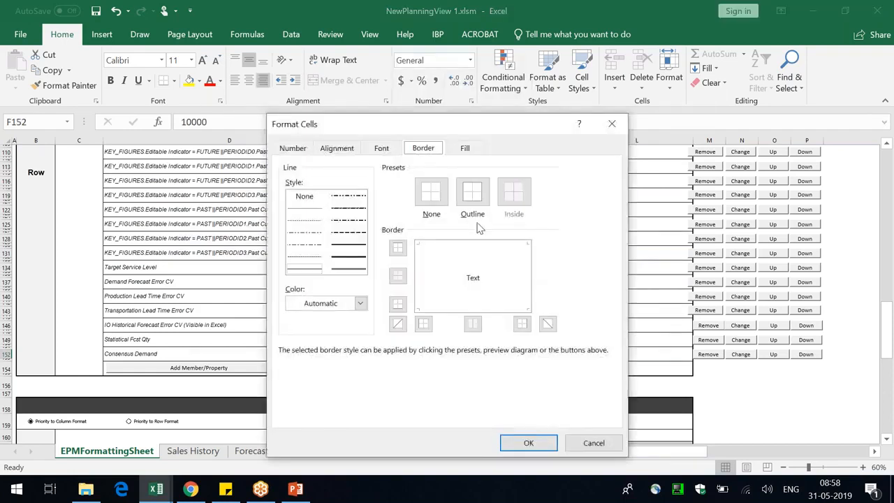
{"action": "left_click", "coordinate": [397, 248]}
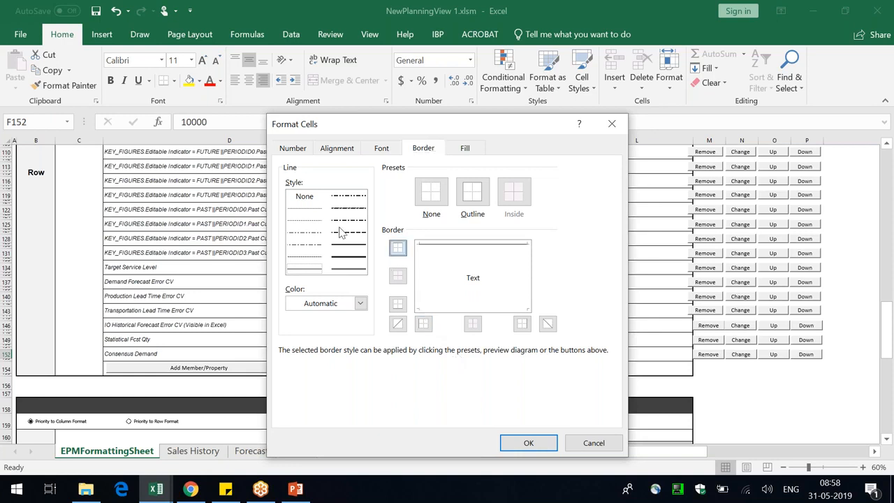
{"action": "left_click", "coordinate": [304, 220]}
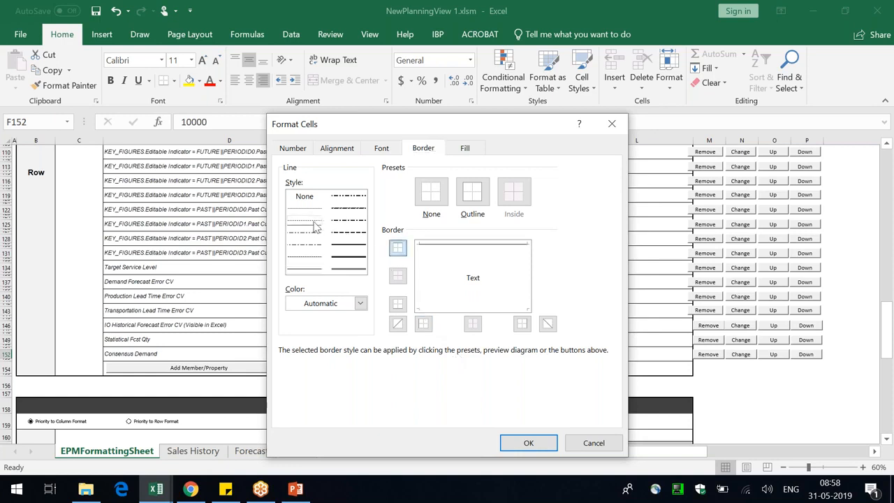
{"action": "left_click", "coordinate": [399, 249]}
{"action": "left_click", "coordinate": [528, 445]}
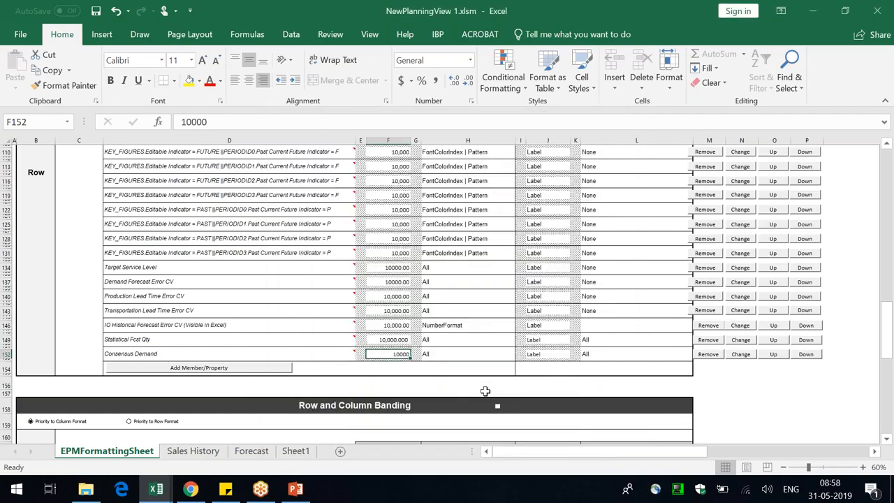
{"action": "left_click", "coordinate": [540, 355]}
{"action": "right_click", "coordinate": [540, 355]}
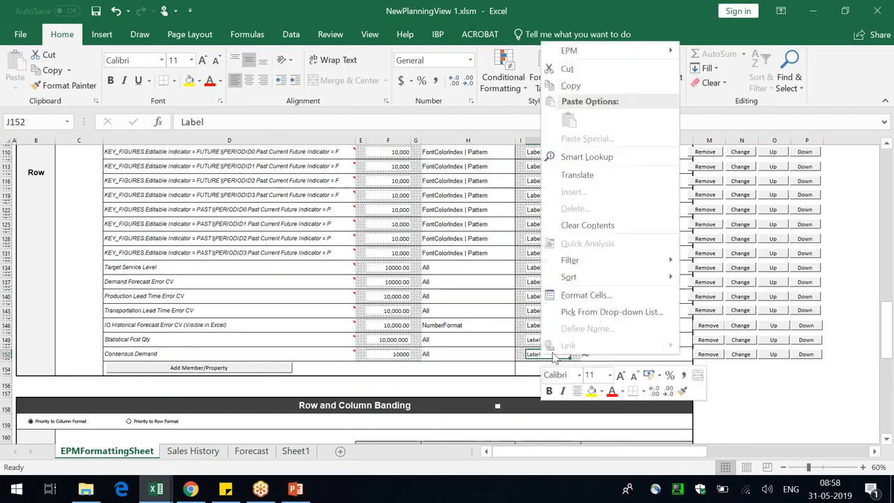
{"action": "left_click", "coordinate": [566, 294]}
{"action": "left_click", "coordinate": [742, 124]}
- Refresh the Forecast planning view to apply the Consensus Demand formatting and inspect the Reliance Fresh rows
{"action": "left_click", "coordinate": [253, 452]}
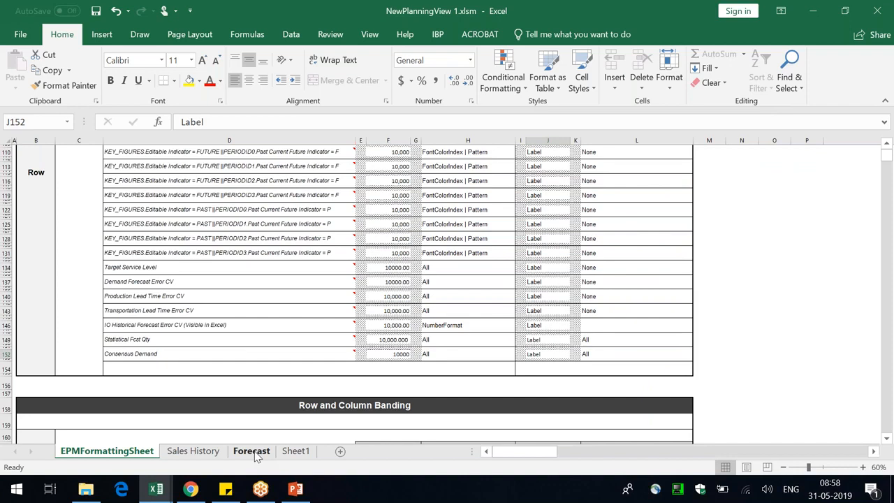
{"action": "left_click", "coordinate": [225, 68]}
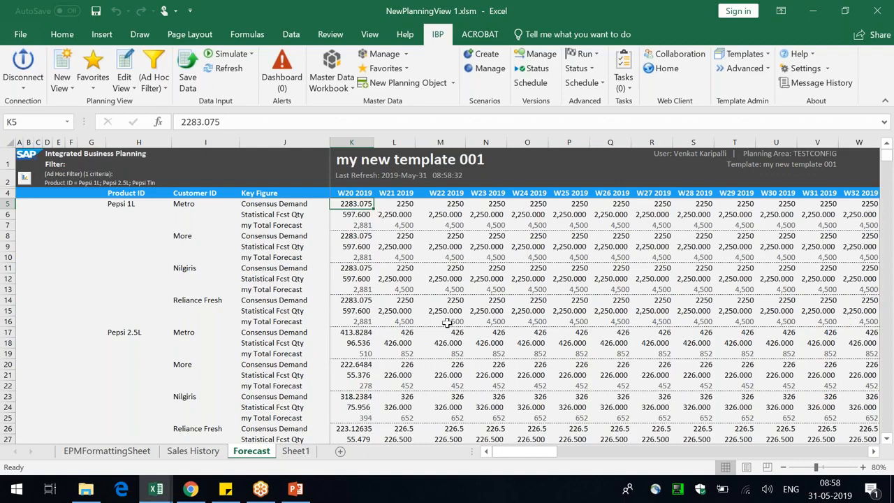
{"action": "left_click_drag", "start_coordinate": [498, 322], "coordinate": [371, 300]}
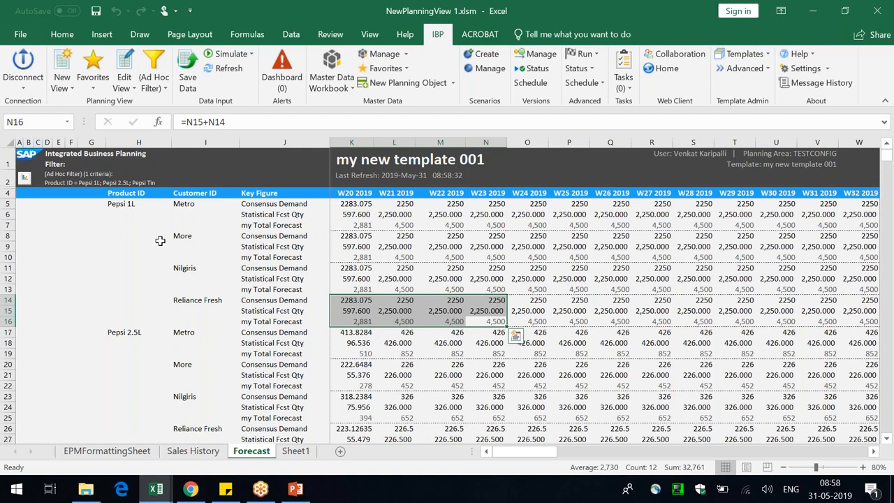
- Add a dotted top border to the header label cell of the Consensus Demand rule in EPMFormattingSheet
{"action": "left_click", "coordinate": [112, 451]}
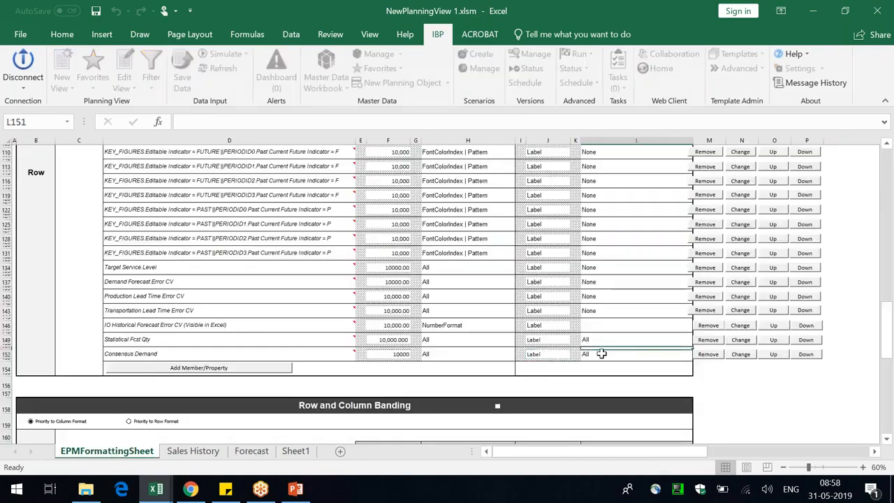
{"action": "left_click", "coordinate": [545, 355]}
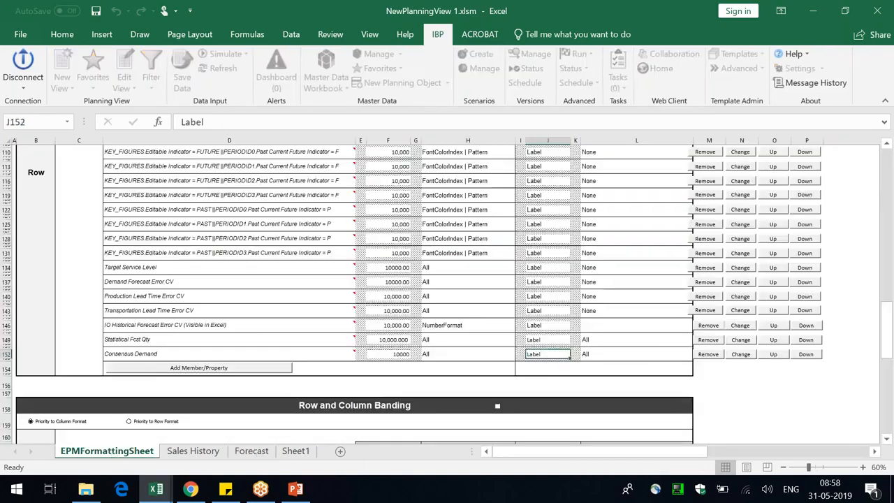
{"action": "right_click", "coordinate": [544, 355]}
{"action": "left_click", "coordinate": [589, 299]}
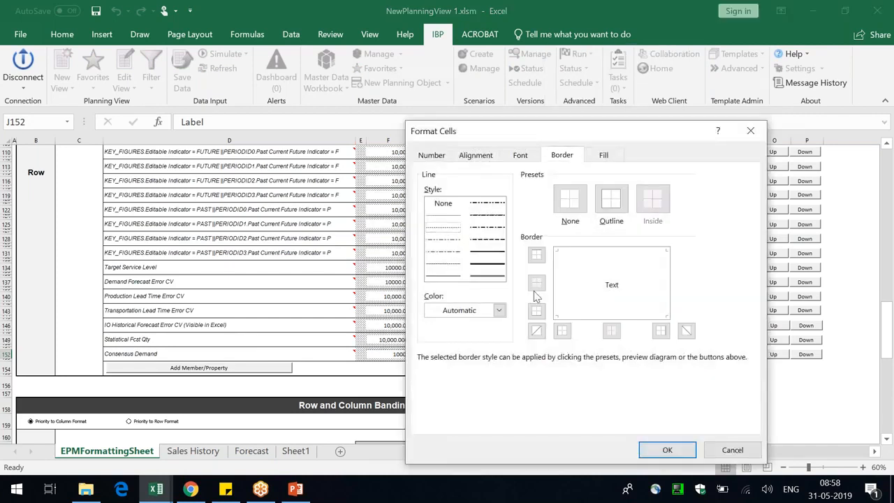
{"action": "left_click", "coordinate": [537, 256]}
{"action": "left_click", "coordinate": [667, 450]}
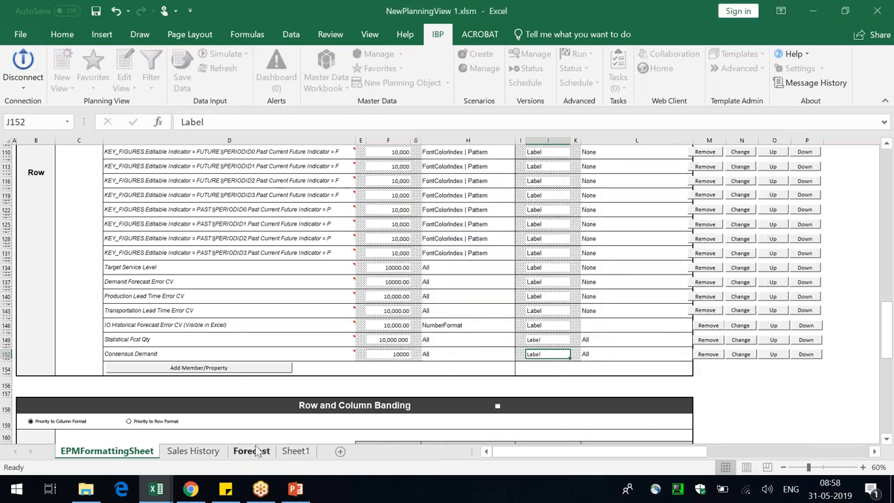
- Refresh the Forecast planning view to apply the header border and inspect the lines separating the customer blocks
{"action": "left_click", "coordinate": [255, 451]}
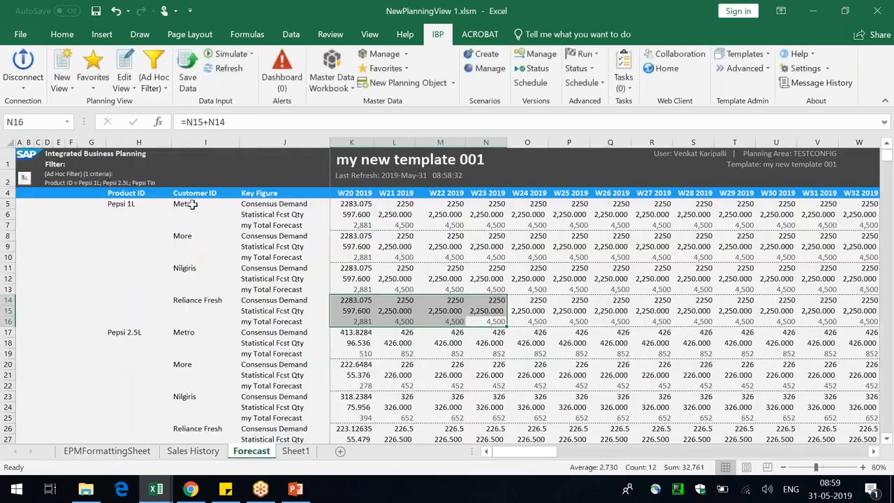
{"action": "left_click", "coordinate": [224, 68]}
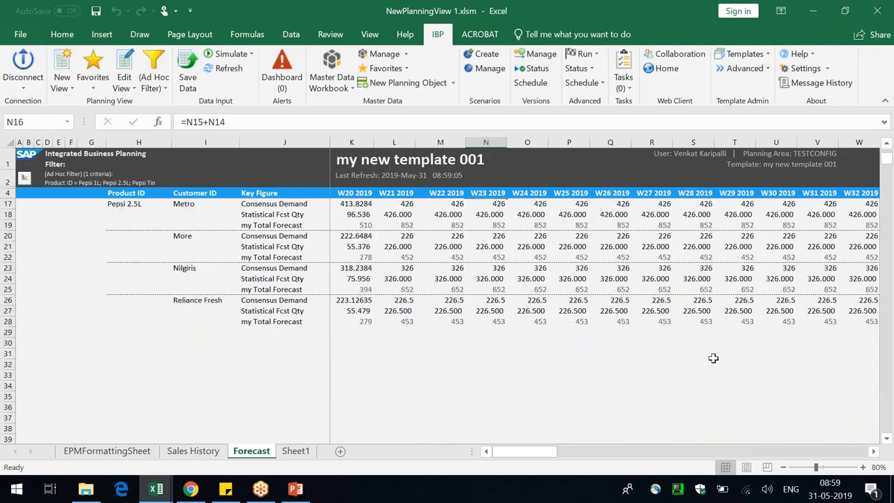
{"action": "left_click", "coordinate": [742, 329]}
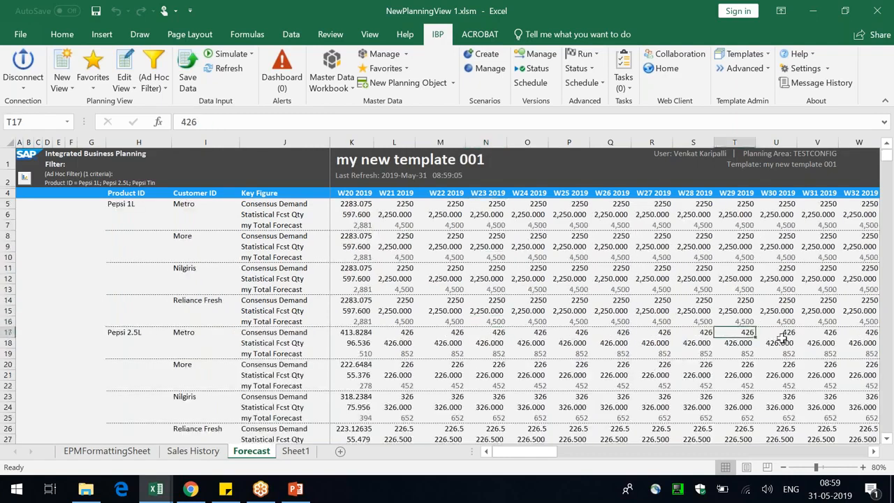
{"action": "key", "text": "ctrl+Home"}
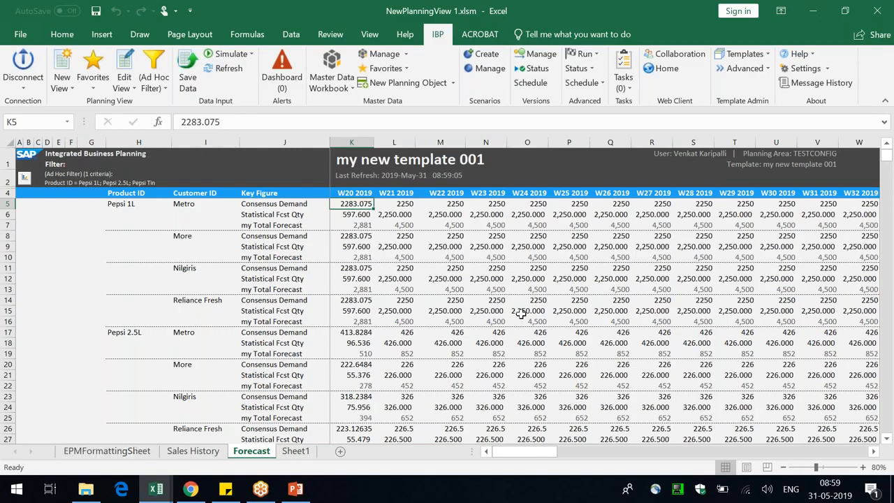
- Remove the Consensus Demand and Statistical Fcst Qty rules from the row formatting and refresh the Forecast planning view
{"action": "left_click", "coordinate": [151, 453]}
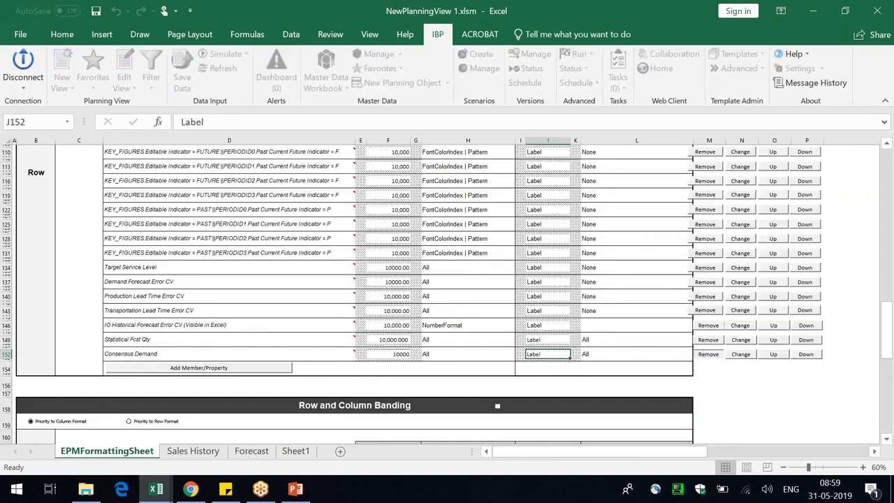
{"action": "left_click", "coordinate": [712, 342]}
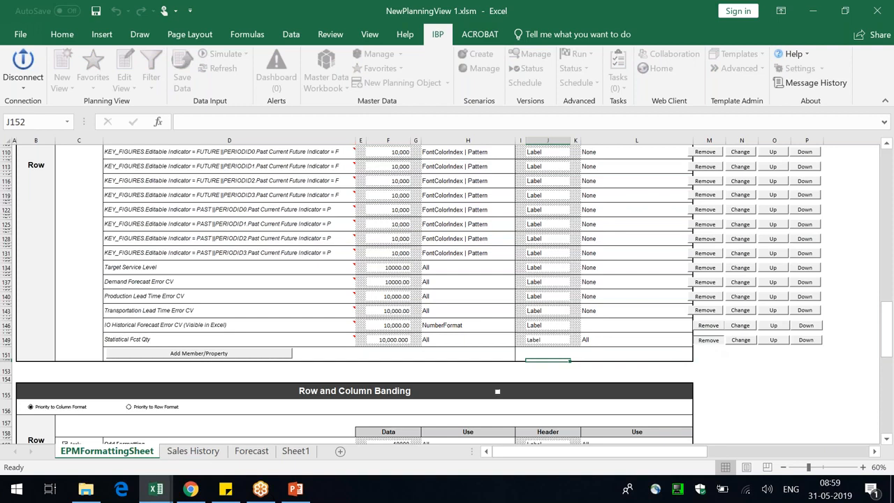
{"action": "left_click", "coordinate": [241, 454]}
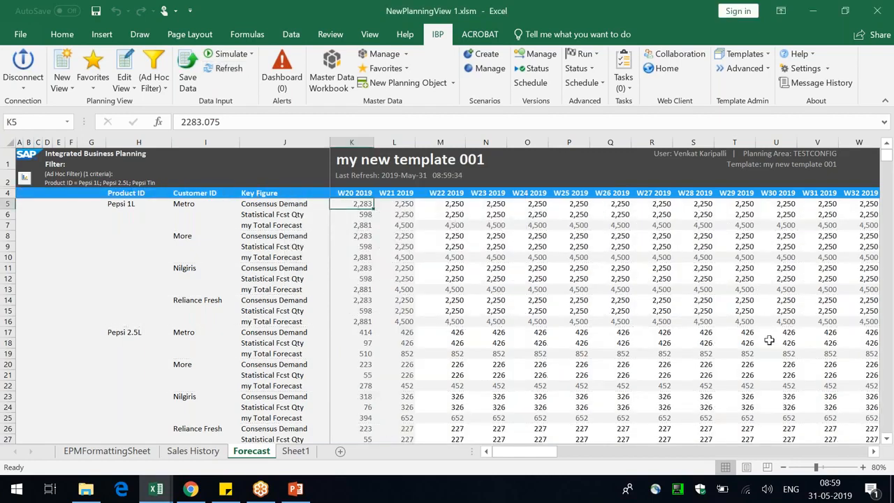
- Widen the W20 2019 and W21 2019 columns slightly and examine the Consensus Demand rows that start each customer block
{"action": "left_click_drag", "start_coordinate": [415, 148], "coordinate": [377, 144]}
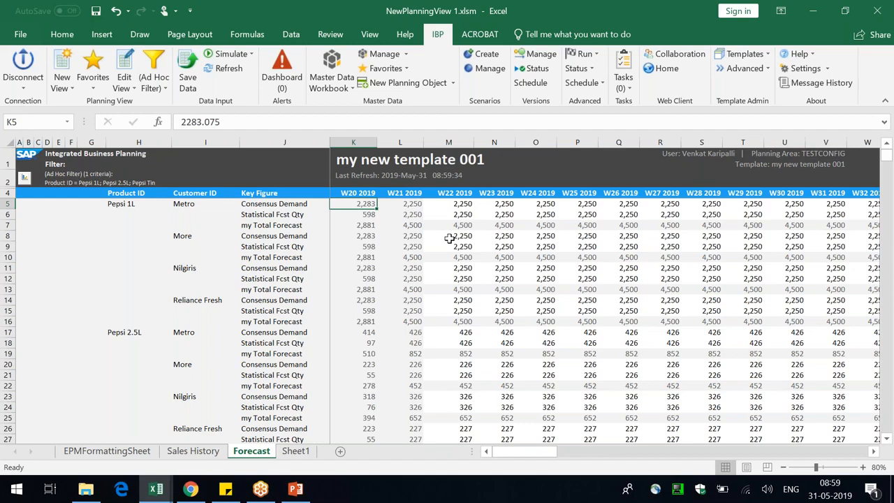
{"action": "left_click", "coordinate": [752, 14]}
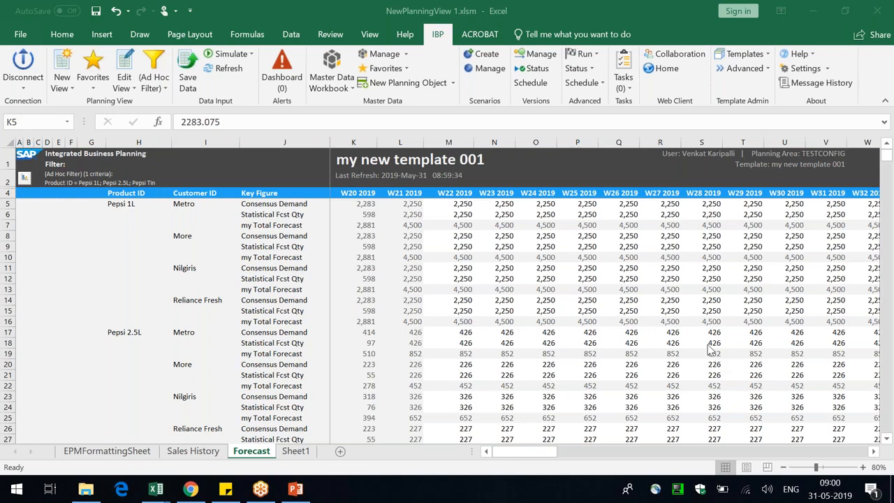
{"action": "left_click", "coordinate": [300, 203]}
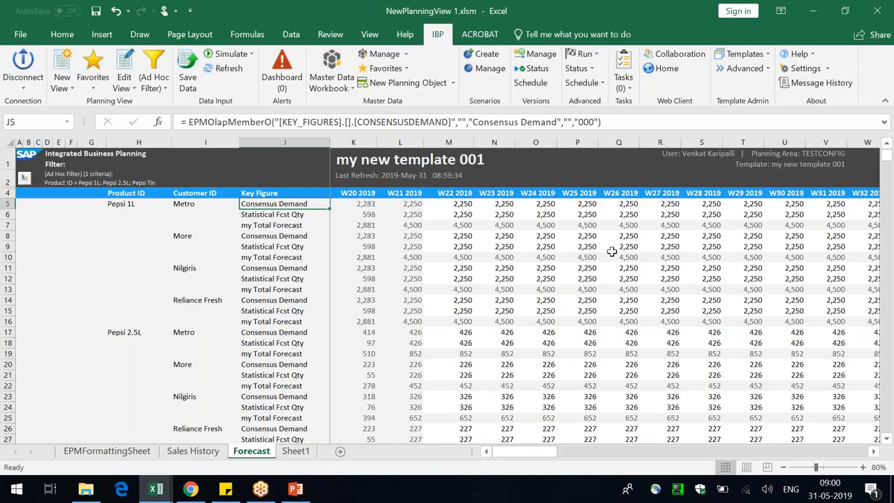
{"action": "left_click_drag", "start_coordinate": [401, 203], "coordinate": [461, 204]}
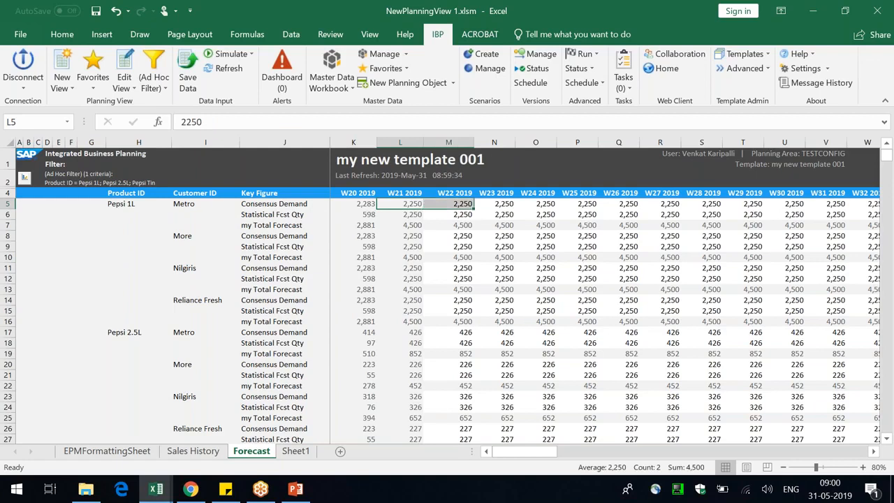
{"action": "left_click_drag", "start_coordinate": [270, 238], "coordinate": [349, 238]}
{"action": "left_click_drag", "start_coordinate": [285, 270], "coordinate": [327, 259]}
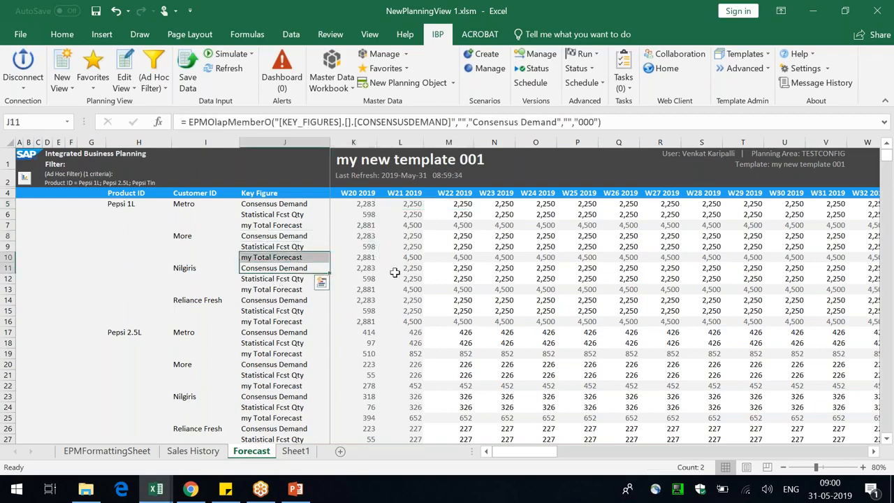
{"action": "left_click", "coordinate": [395, 270]}
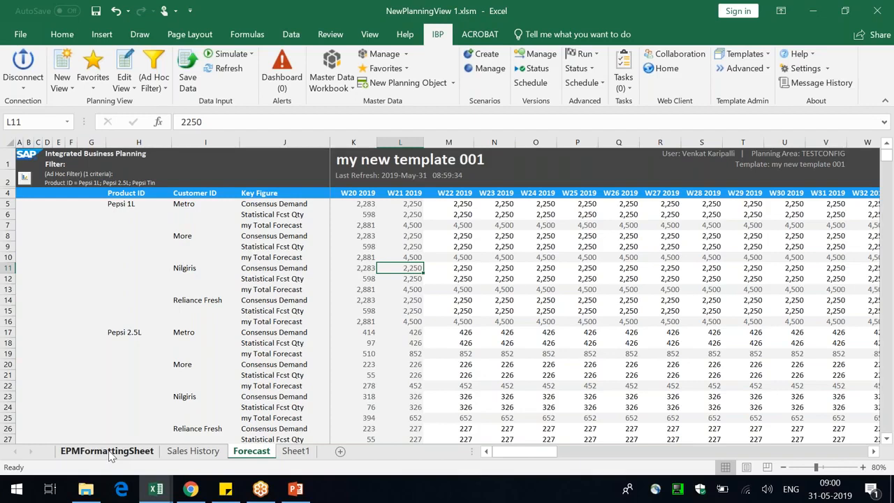
{"action": "left_click", "coordinate": [283, 205]}
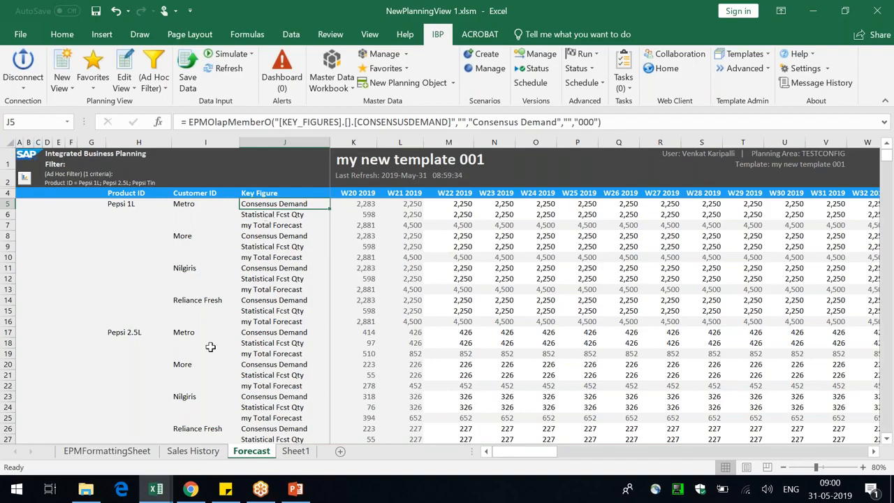
- Add the key figure CONSENSUSDEMAND again as a row formatting member in EPMFormattingSheet, with the key figures displayed by ID
{"action": "left_click", "coordinate": [106, 451]}
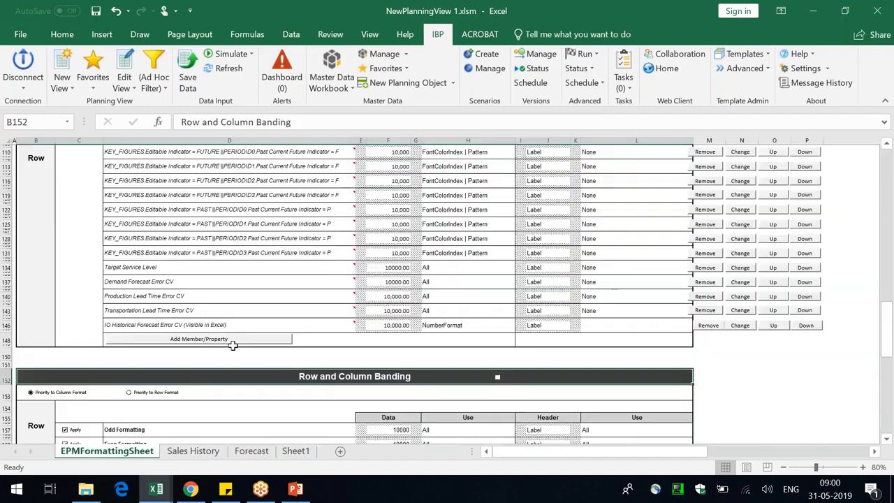
{"action": "left_click", "coordinate": [228, 340]}
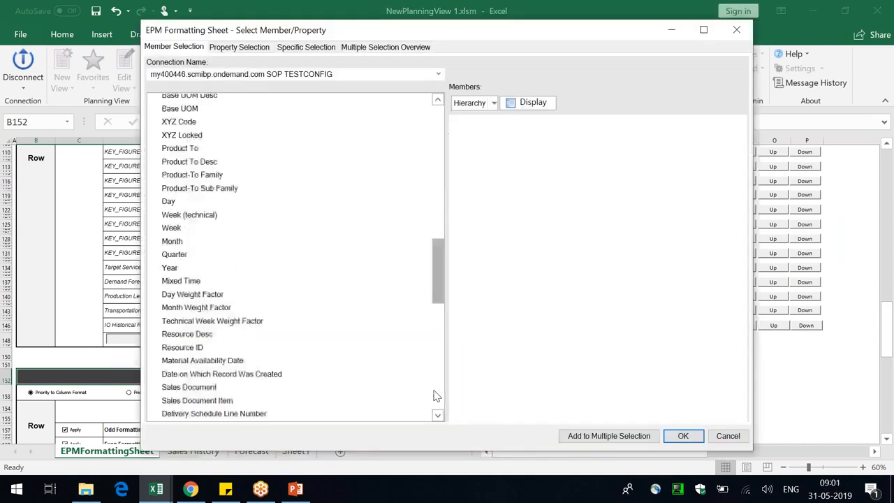
{"action": "scroll", "coordinate": [433, 396], "scroll_direction": "down", "scroll_amount": 10}
{"action": "left_click", "coordinate": [405, 400]}
{"action": "left_click", "coordinate": [540, 107]}
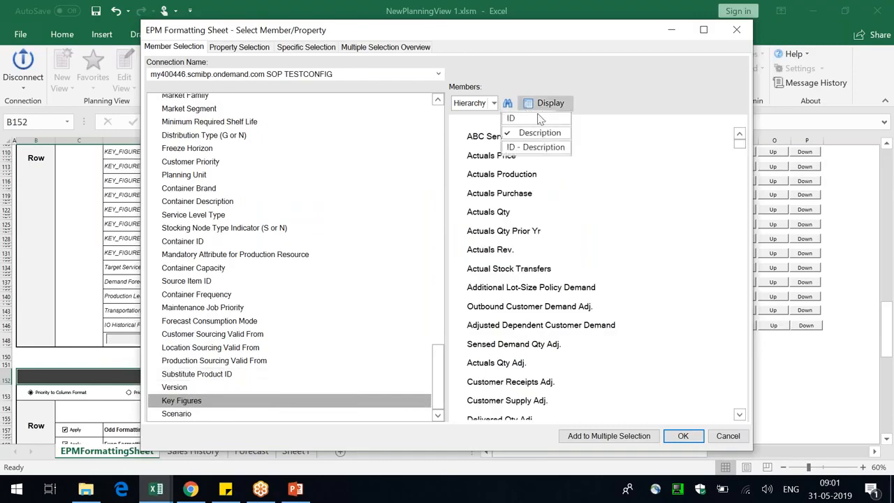
{"action": "left_click", "coordinate": [540, 117]}
{"action": "left_click_drag", "start_coordinate": [739, 142], "coordinate": [741, 201]}
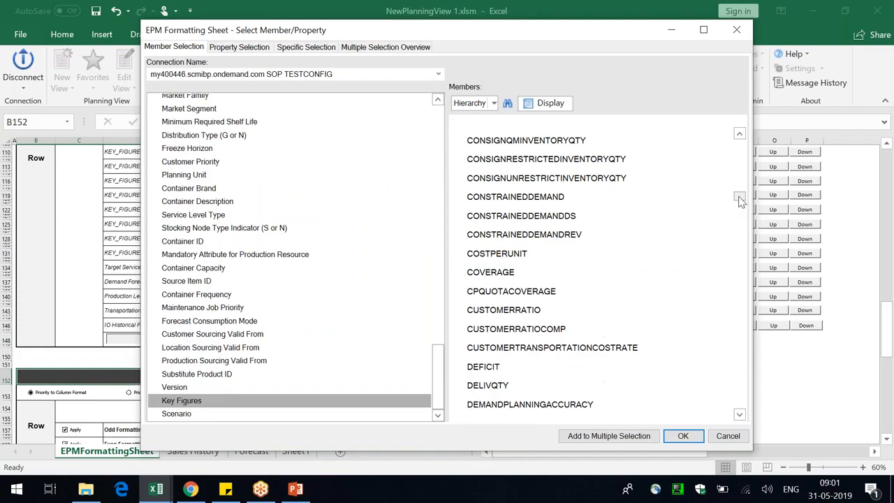
{"action": "scroll", "coordinate": [603, 263], "scroll_direction": "up", "scroll_amount": 3}
{"action": "scroll", "coordinate": [606, 266], "scroll_direction": "up", "scroll_amount": 2}
{"action": "left_click", "coordinate": [545, 172]}
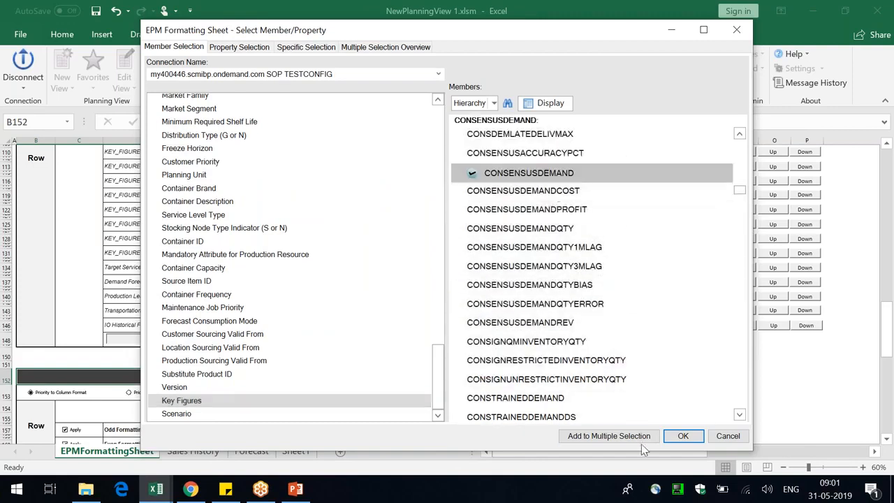
{"action": "left_click", "coordinate": [684, 438]}
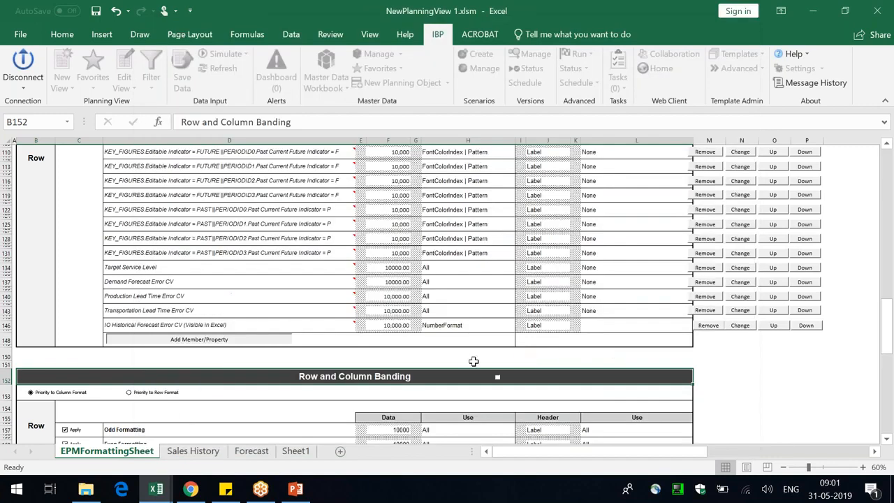
- Set the data cell of the new Consensus Demand rule to the Calibri font and give it a dotted top border
{"action": "left_click", "coordinate": [399, 339]}
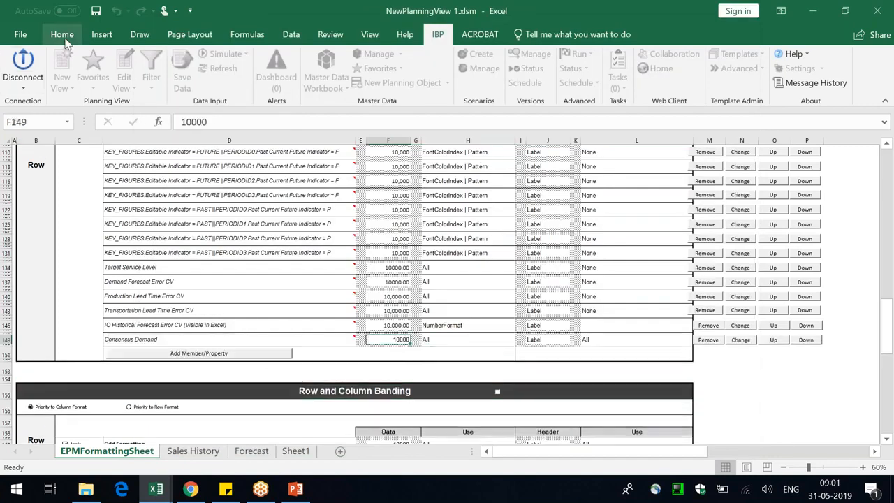
{"action": "left_click", "coordinate": [62, 34]}
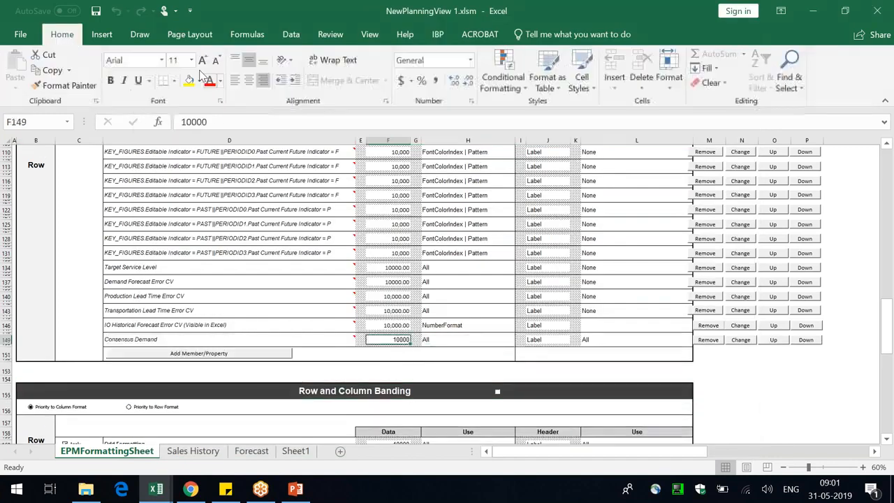
{"action": "left_click", "coordinate": [135, 108]}
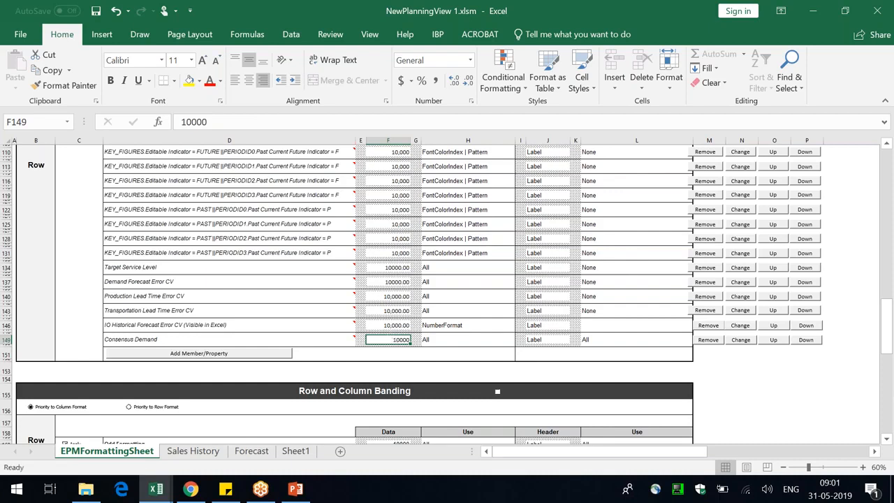
{"action": "right_click", "coordinate": [398, 341]}
{"action": "left_click", "coordinate": [464, 284]}
{"action": "left_click", "coordinate": [320, 213]}
{"action": "left_click", "coordinate": [414, 241]}
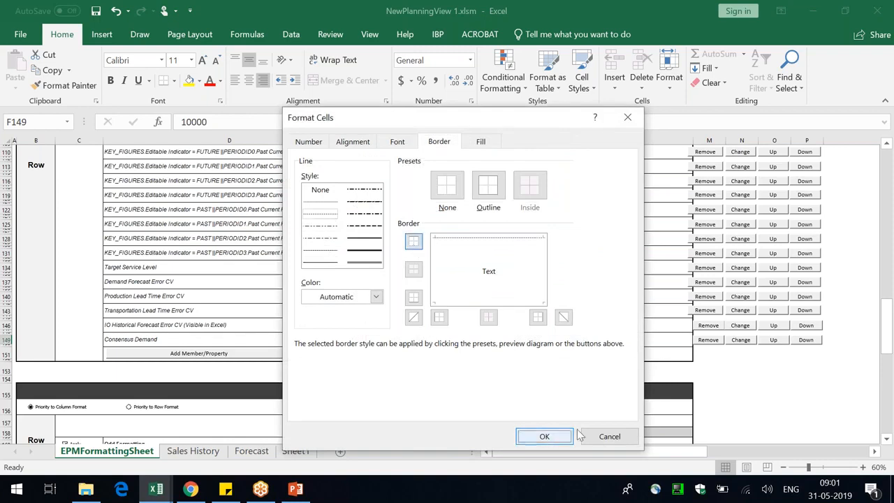
{"action": "left_click", "coordinate": [544, 436]}
- Give the header label cell of the Consensus Demand rule a dotted top border and the Calibri font
{"action": "left_click", "coordinate": [536, 340]}
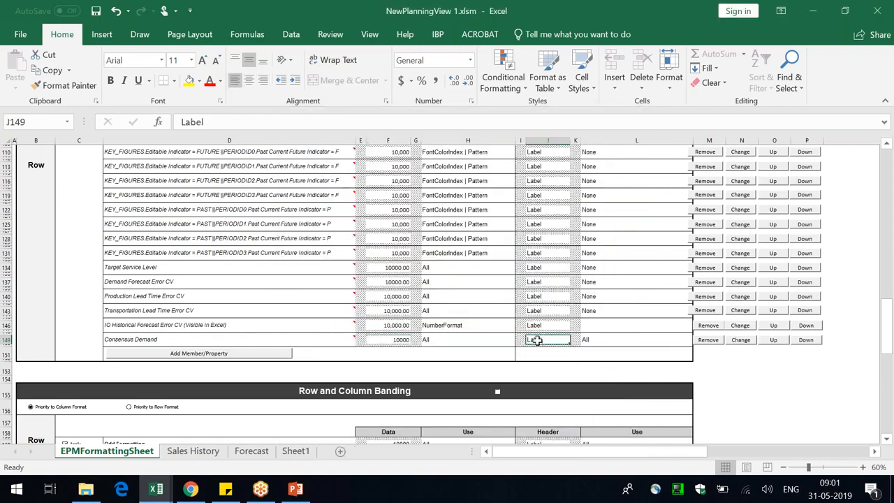
{"action": "right_click", "coordinate": [536, 339]}
{"action": "left_click", "coordinate": [566, 296]}
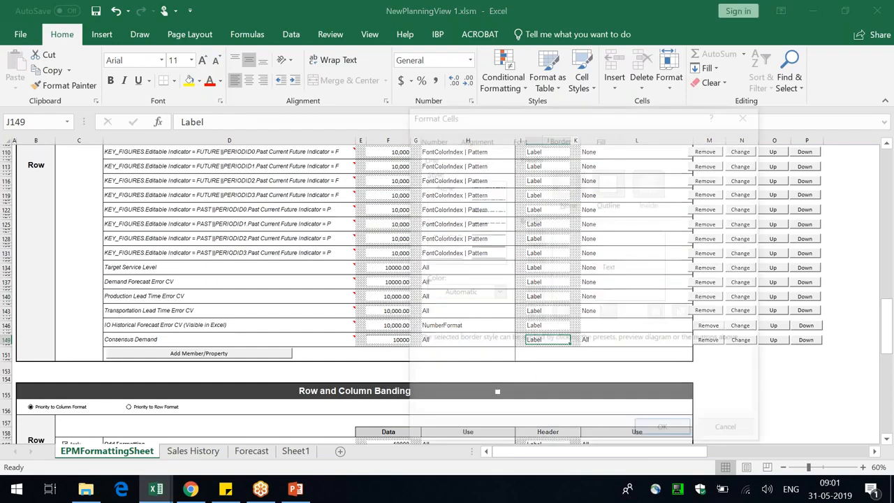
{"action": "left_click", "coordinate": [451, 213]}
{"action": "left_click", "coordinate": [535, 238]}
{"action": "left_click", "coordinate": [665, 432]}
{"action": "left_click", "coordinate": [161, 61]}
{"action": "left_click", "coordinate": [143, 108]}
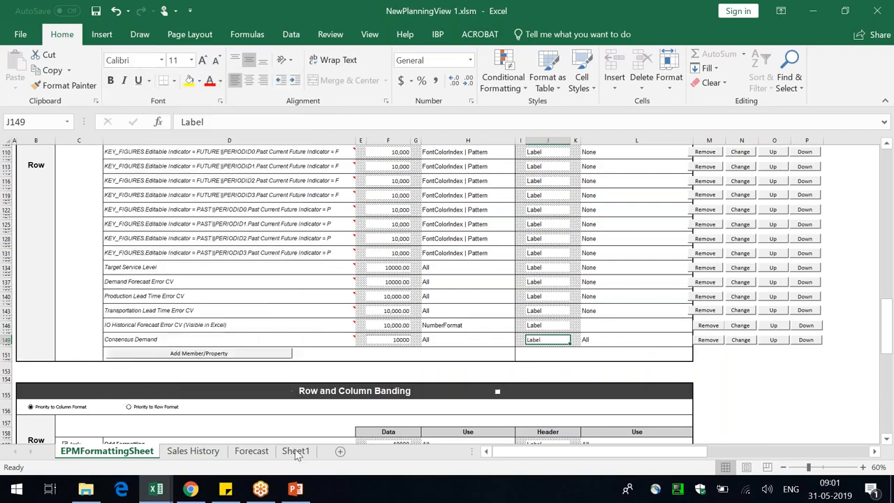
- Refresh the Forecast planning view to apply the new Consensus Demand formatting
{"action": "left_click", "coordinate": [253, 452]}
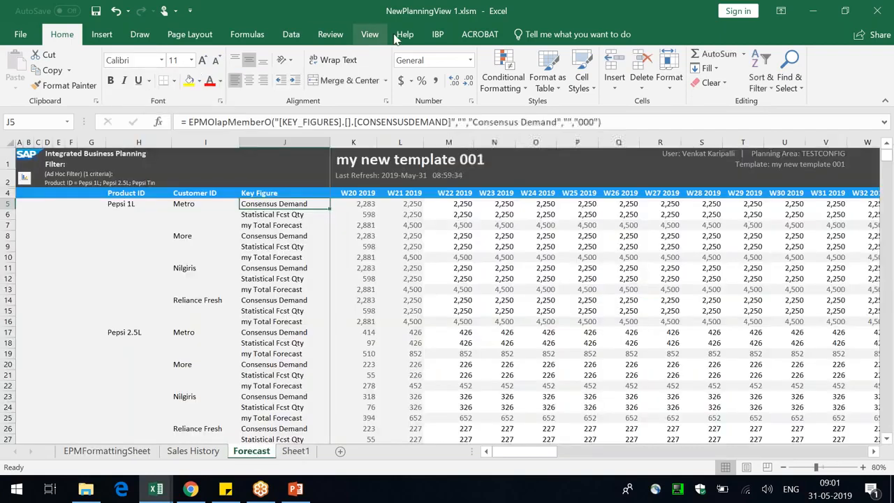
{"action": "left_click", "coordinate": [437, 34]}
{"action": "left_click", "coordinate": [230, 68]}
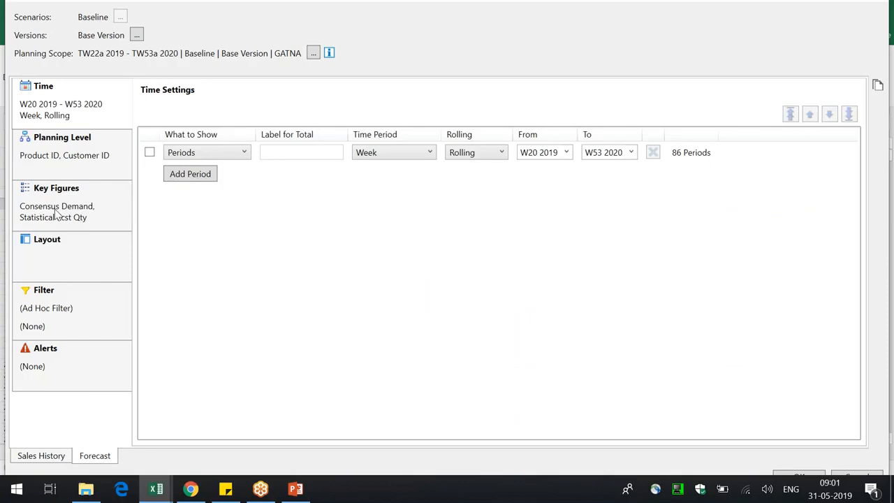
- Edit the Forecast view's selected key figures so Statistical Fcst Qty comes before Consensus Demand, and apply the new order
{"action": "left_click", "coordinate": [58, 215]}
{"action": "left_click", "coordinate": [651, 145]}
{"action": "left_click", "coordinate": [790, 114]}
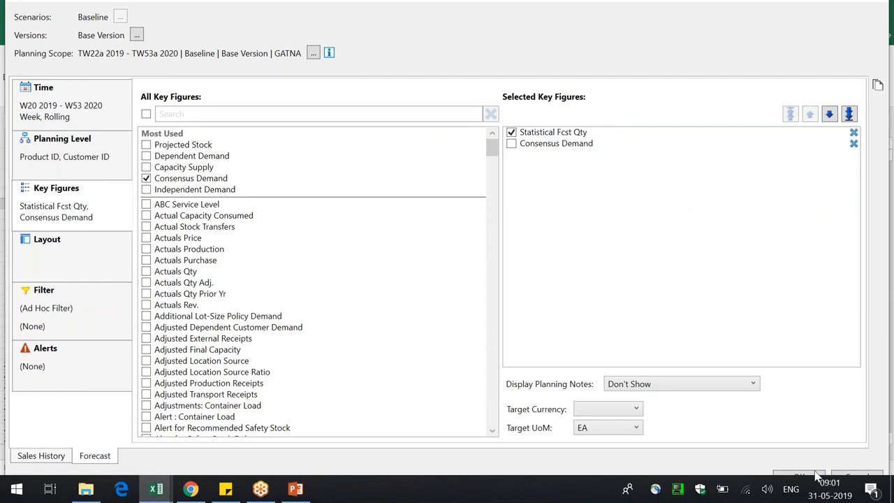
{"action": "left_click", "coordinate": [814, 477]}
{"action": "left_click", "coordinate": [509, 278]}
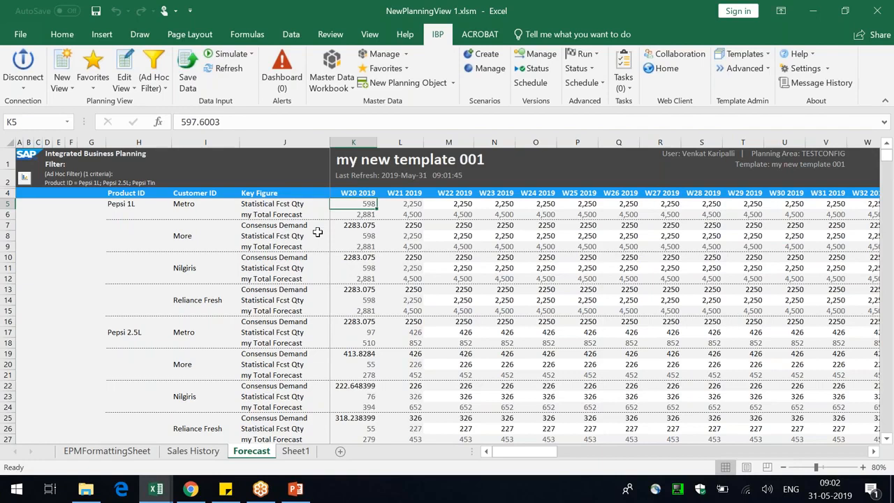
- Check the customer blocks in the Forecast view, and move Consensus Demand above Statistical Fcst Qty in its selected key figures
{"action": "left_click_drag", "start_coordinate": [298, 207], "coordinate": [130, 225]}
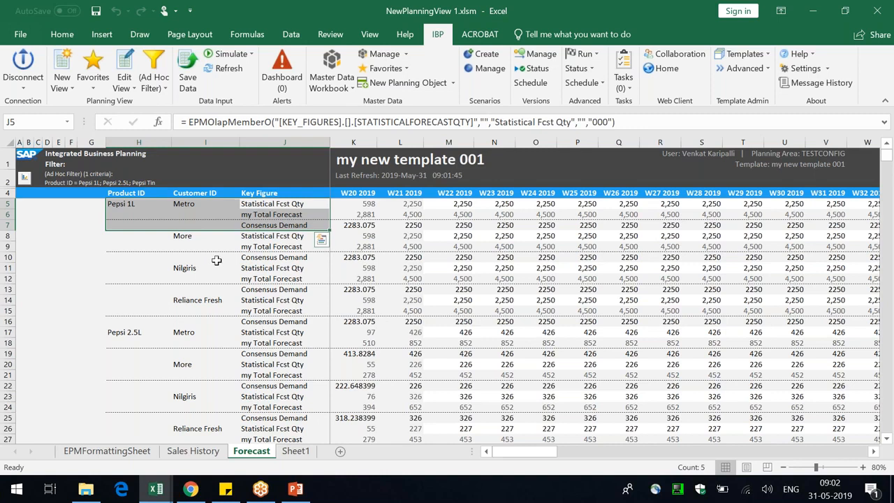
{"action": "left_click_drag", "start_coordinate": [287, 260], "coordinate": [143, 236]}
{"action": "left_click", "coordinate": [283, 258]}
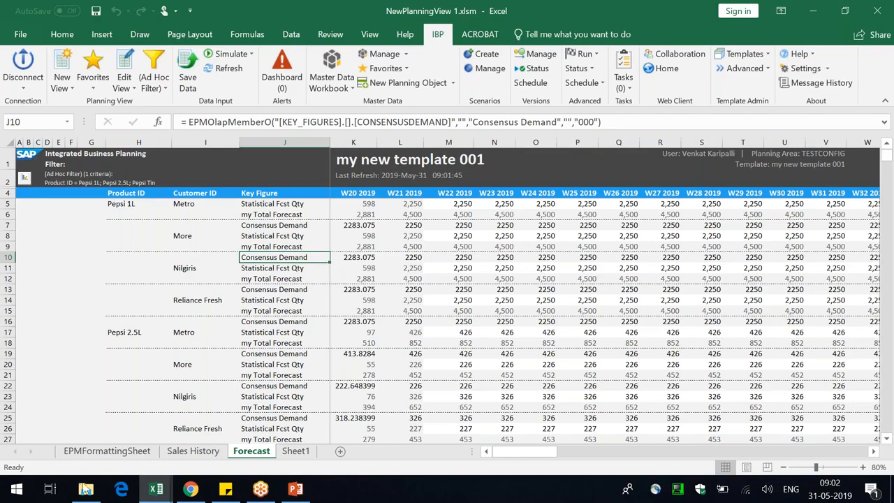
{"action": "left_click", "coordinate": [125, 64]}
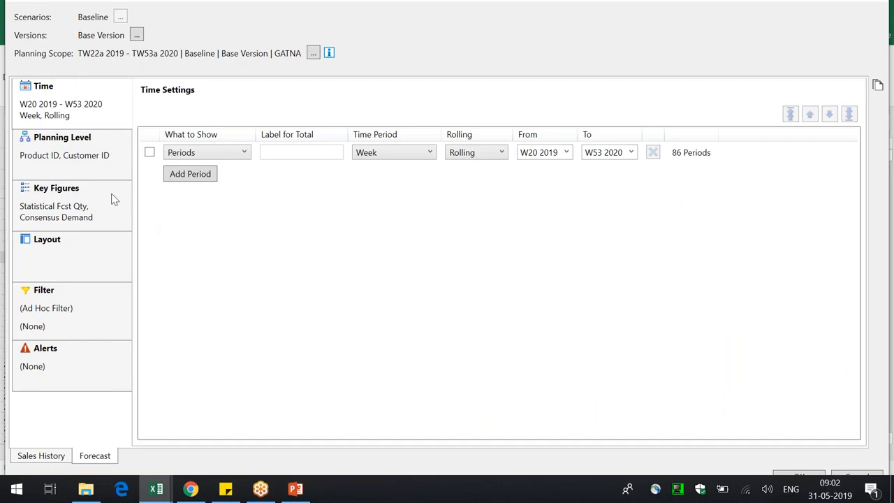
{"action": "left_click", "coordinate": [114, 200]}
{"action": "left_click", "coordinate": [512, 143]}
{"action": "left_click", "coordinate": [810, 114]}
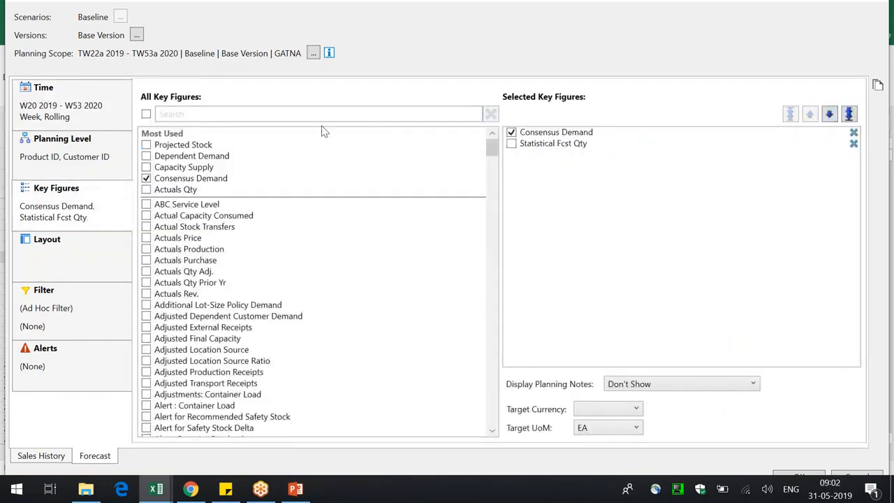
- Search the key figures for "demand", add Demand Forecast and Demand Qty Adj. to the Forecast view, and apply the selection
{"action": "left_click", "coordinate": [351, 114]}
{"action": "type", "text": "d"}
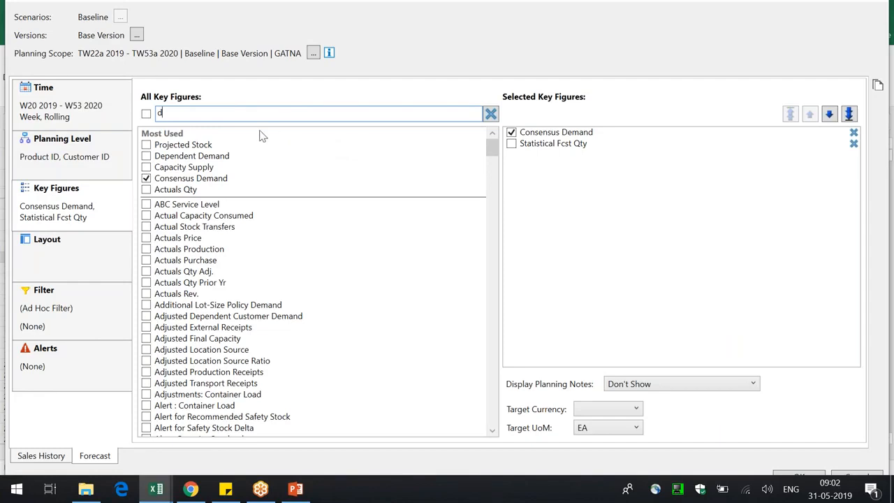
{"action": "type", "text": "emand"}
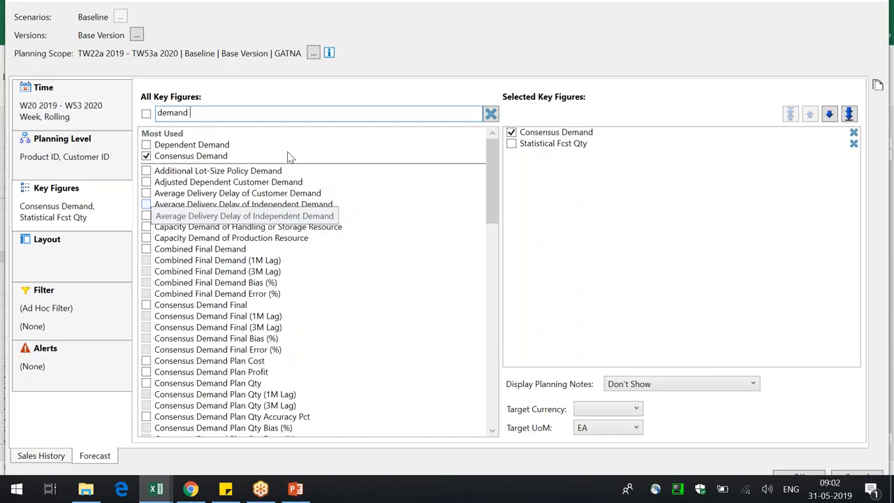
{"action": "scroll", "coordinate": [284, 434], "scroll_direction": "down", "scroll_amount": 3}
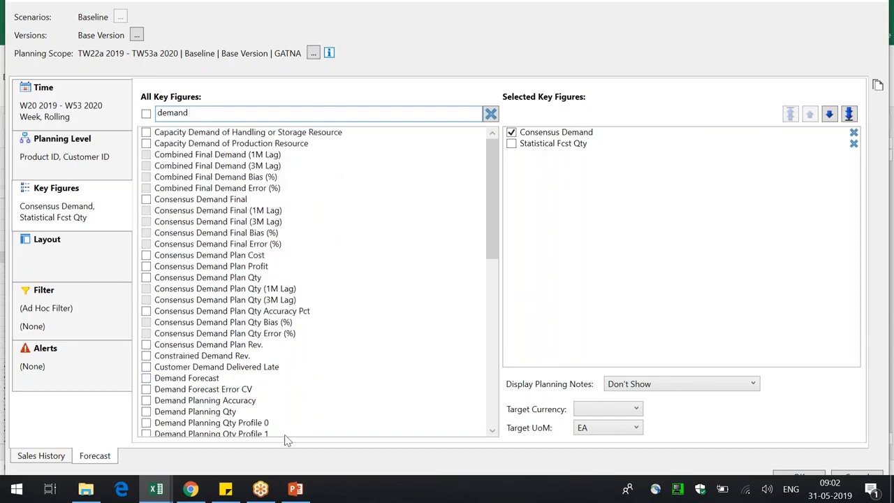
{"action": "left_click", "coordinate": [203, 382]}
{"action": "scroll", "coordinate": [283, 388], "scroll_direction": "down", "scroll_amount": 7}
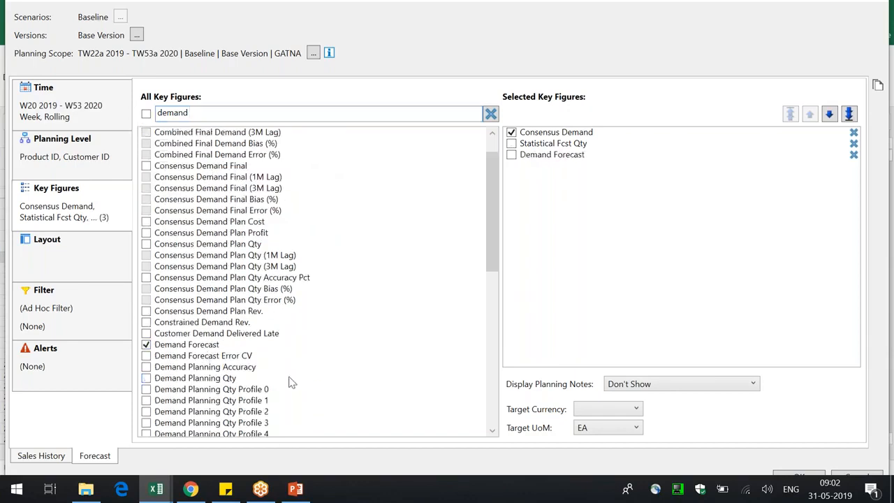
{"action": "left_click", "coordinate": [209, 300]}
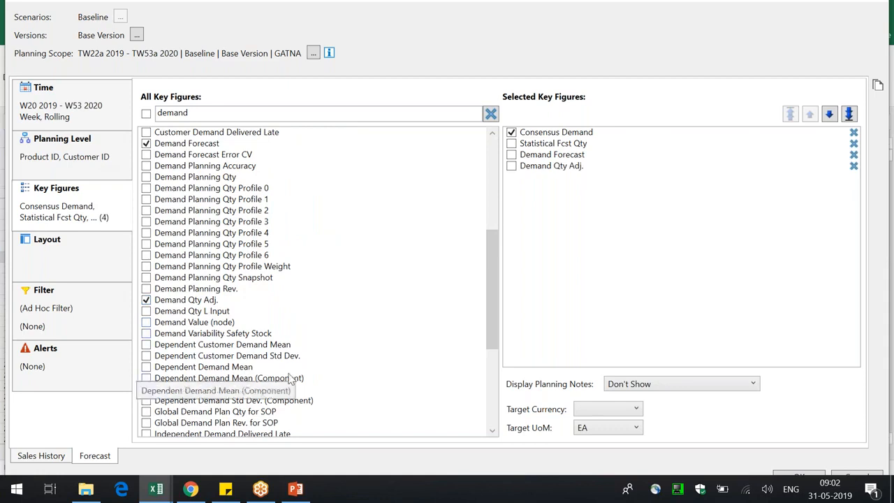
{"action": "scroll", "coordinate": [292, 380], "scroll_direction": "down", "scroll_amount": 1}
{"action": "scroll", "coordinate": [292, 381], "scroll_direction": "down", "scroll_amount": 5}
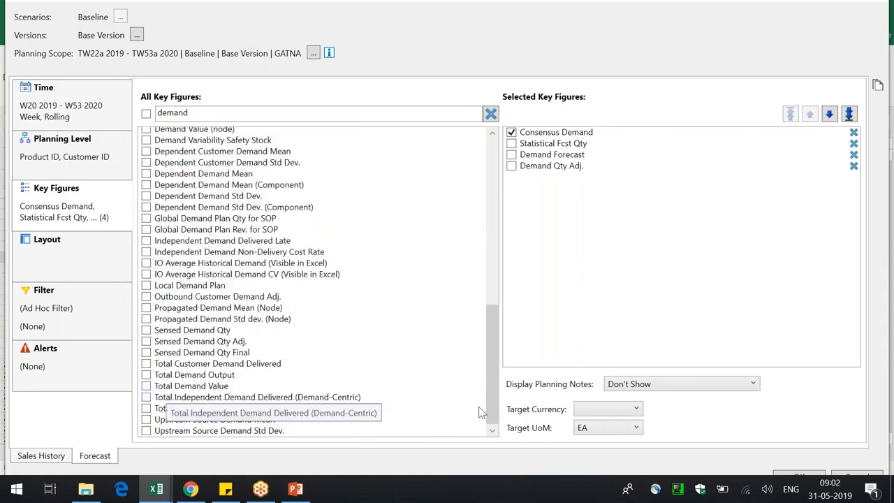
{"action": "left_click", "coordinate": [797, 476]}
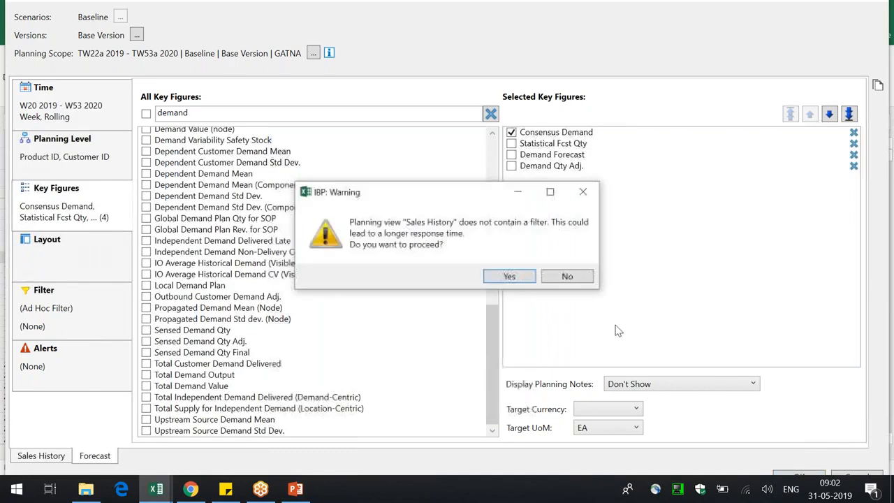
{"action": "left_click", "coordinate": [510, 276]}
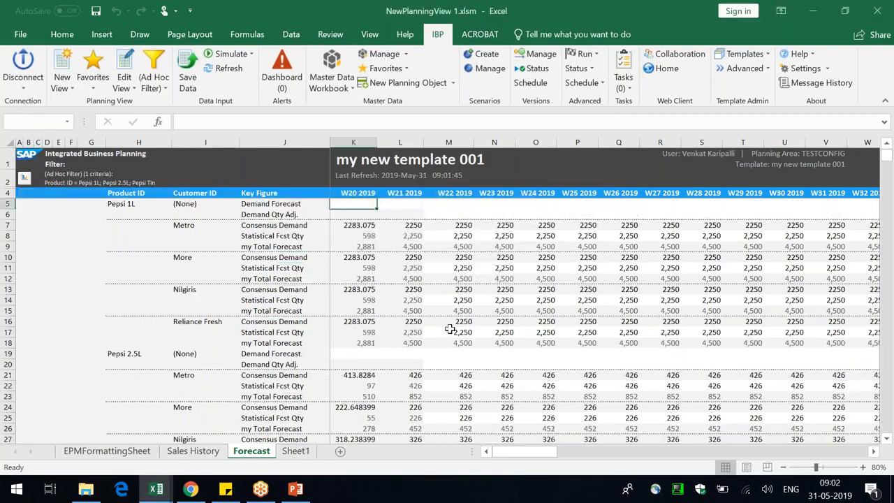
- Reopen the Forecast view's settings and remove Demand Forecast and Demand Qty Adj. from the selected key figures
{"action": "left_click", "coordinate": [288, 227]}
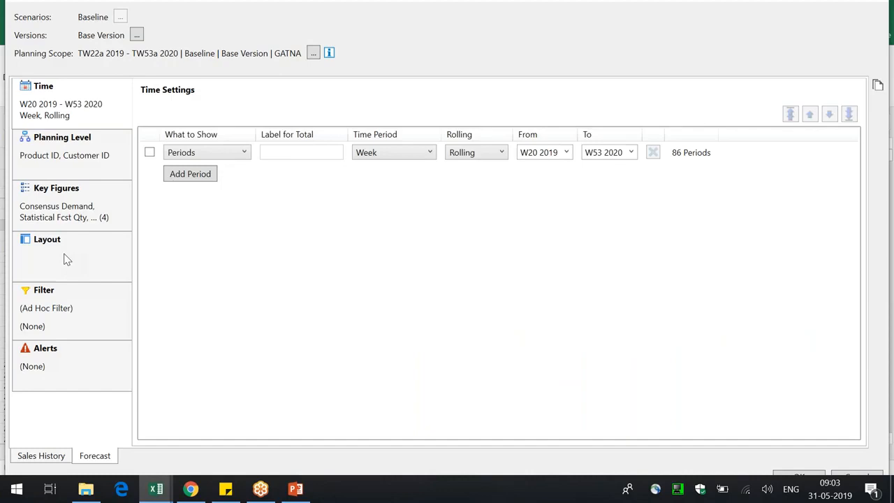
{"action": "left_click", "coordinate": [64, 259]}
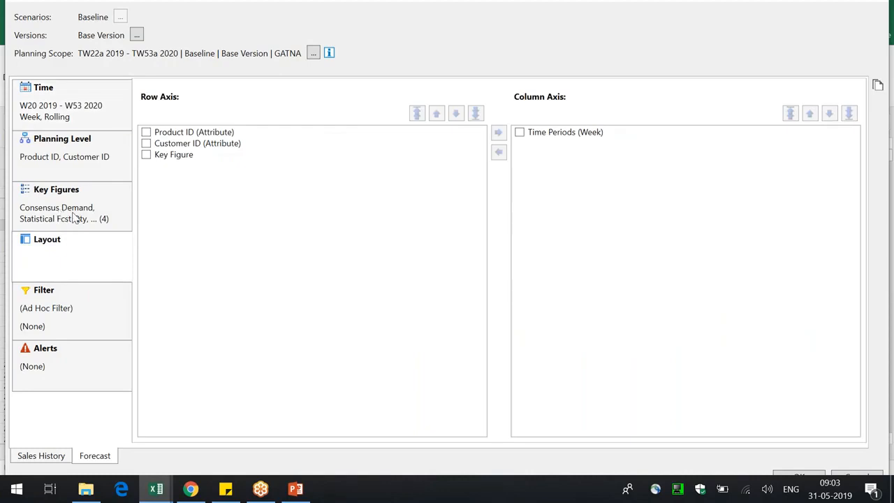
{"action": "left_click", "coordinate": [75, 218]}
{"action": "left_click", "coordinate": [854, 154]}
{"action": "left_click", "coordinate": [854, 154]}
- Add Demand Planning Qty as the Forecast view's third key figure, leaving out Combined Final Demand, and apply the selection
{"action": "left_click", "coordinate": [432, 114]}
{"action": "type", "text": "demand"}
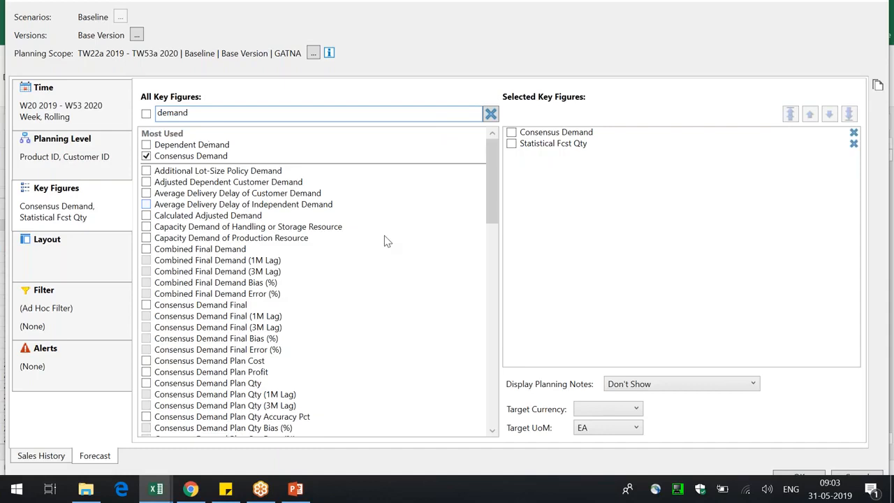
{"action": "left_click", "coordinate": [236, 250]}
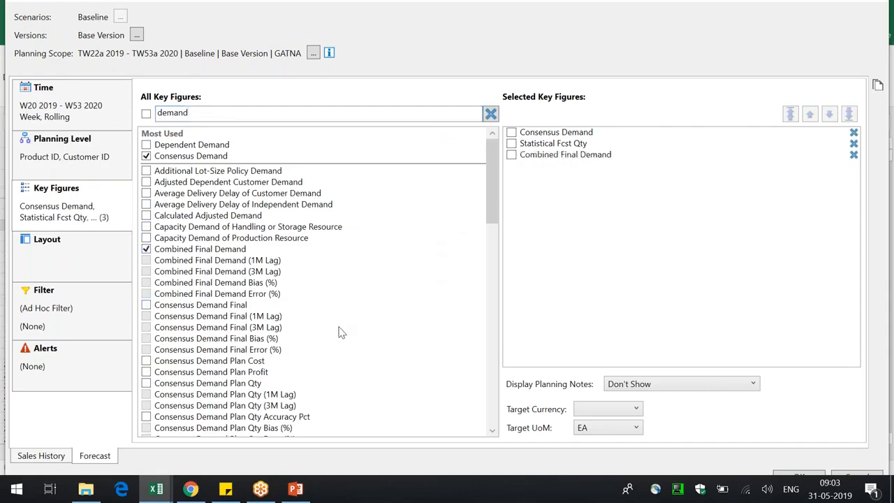
{"action": "scroll", "coordinate": [340, 332], "scroll_direction": "down", "scroll_amount": 7}
{"action": "left_click", "coordinate": [222, 283]}
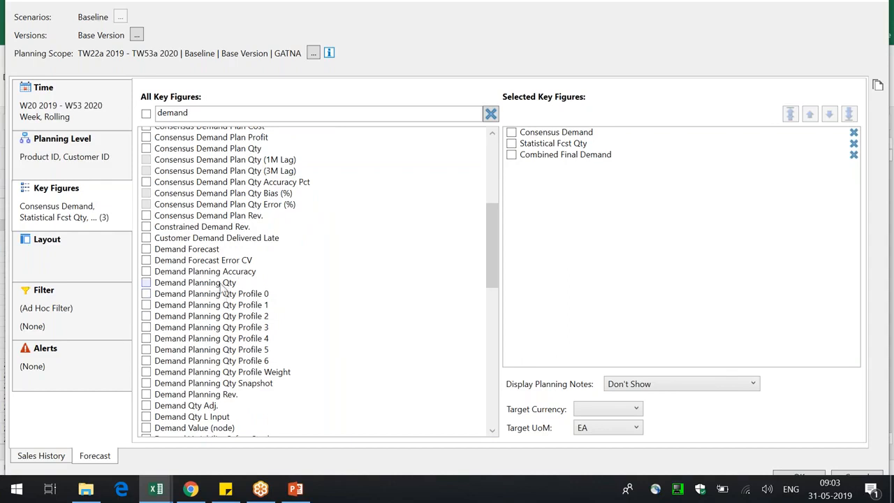
{"action": "left_click", "coordinate": [854, 154]}
{"action": "left_click", "coordinate": [805, 477]}
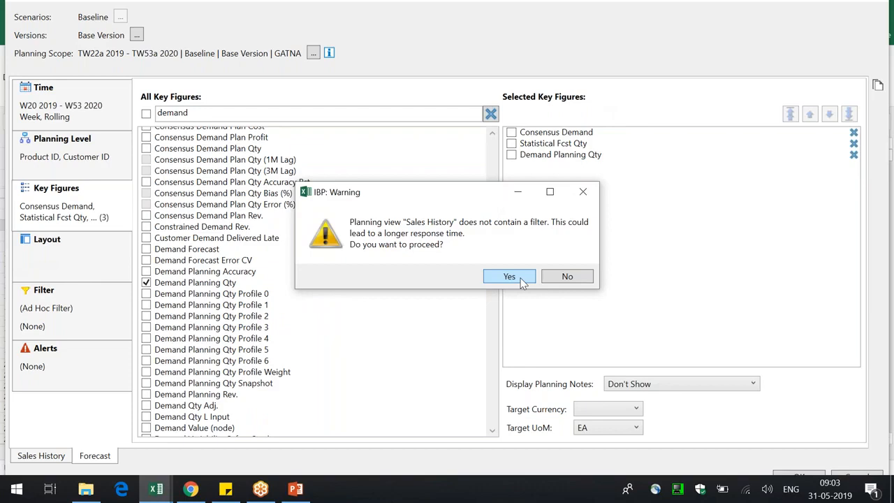
{"action": "left_click", "coordinate": [522, 278]}
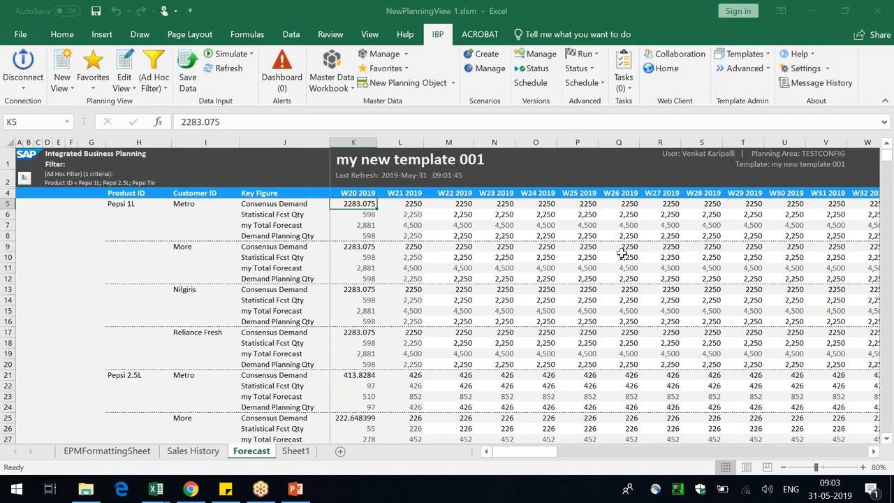
- Examine the key figure order and dotted borders in the customer blocks against the Forecast view's selected key figures
{"action": "left_click", "coordinate": [284, 237]}
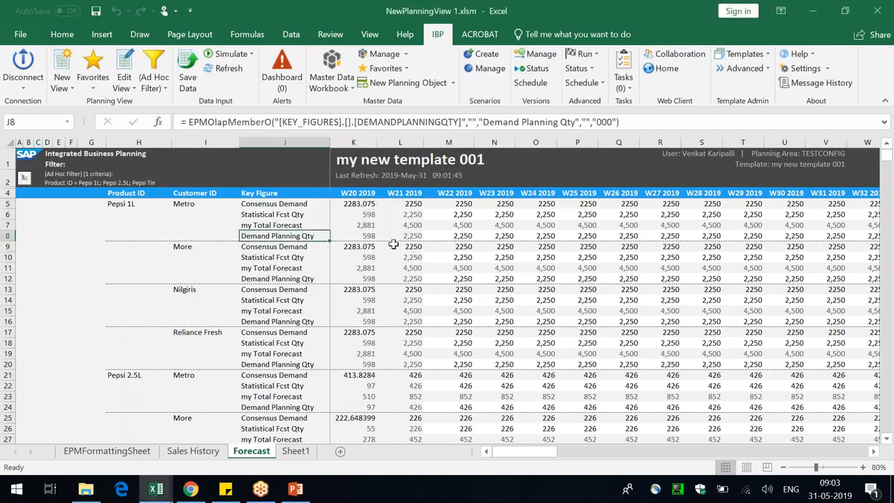
{"action": "left_click", "coordinate": [481, 279]}
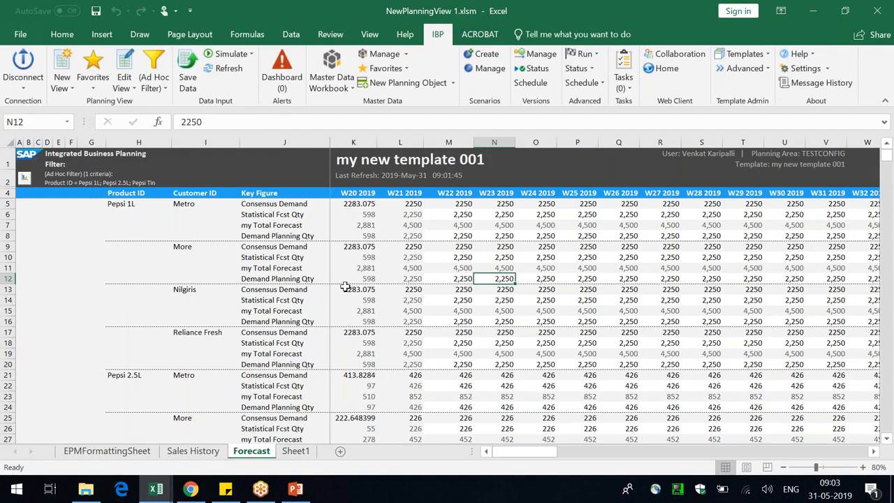
{"action": "left_click_drag", "start_coordinate": [122, 204], "coordinate": [203, 204]}
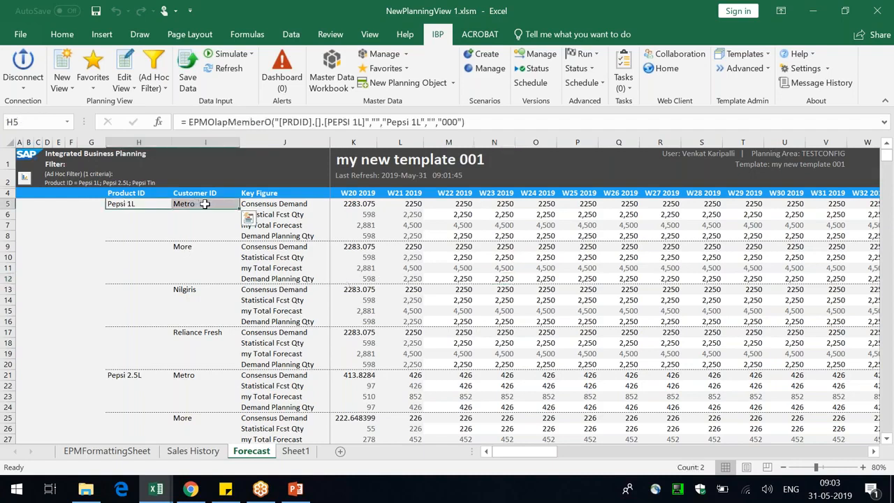
{"action": "left_click", "coordinate": [297, 205]}
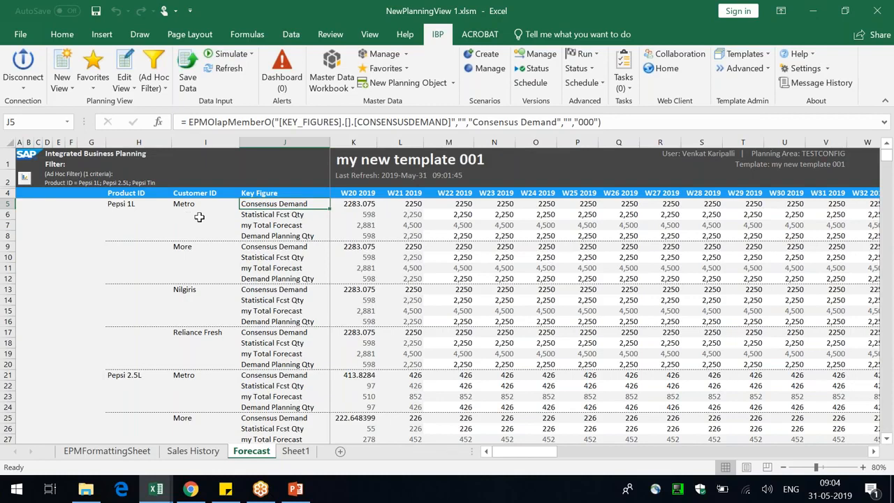
{"action": "left_click", "coordinate": [221, 287]}
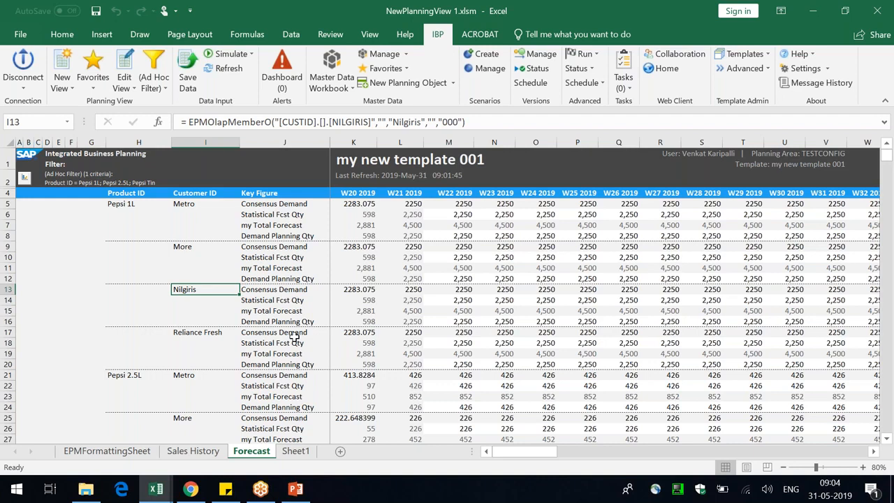
{"action": "left_click", "coordinate": [298, 204]}
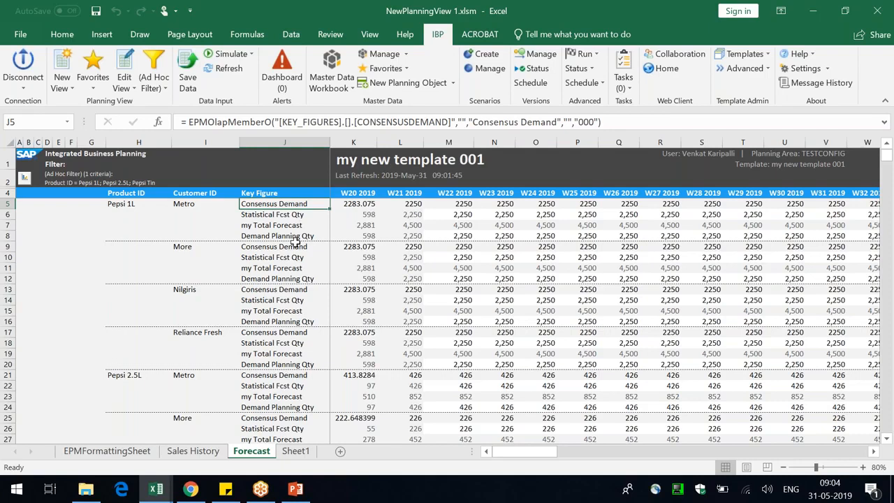
{"action": "left_click", "coordinate": [123, 65]}
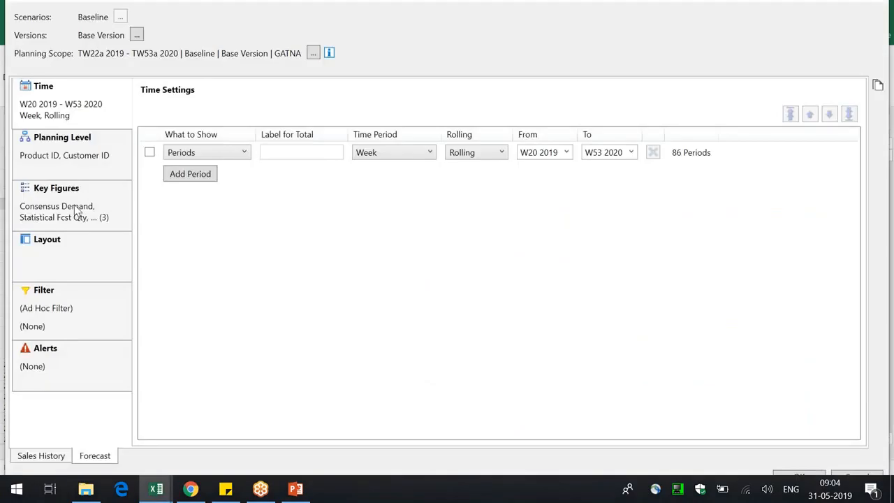
{"action": "left_click", "coordinate": [77, 213]}
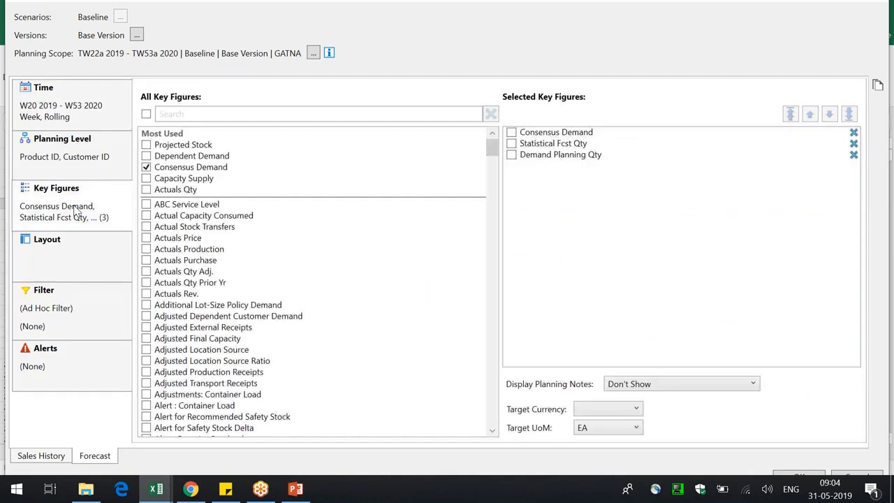
{"action": "left_click", "coordinate": [880, 10]}
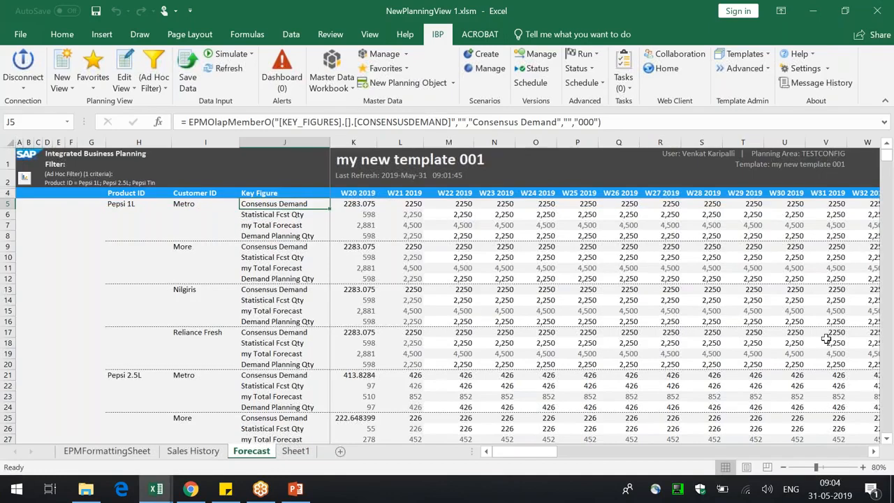
- Examine the cell formatting across the Forecast view's week columns, comparing W20 and W21 2019 with W22 2019 onward
{"action": "left_click", "coordinate": [602, 285]}
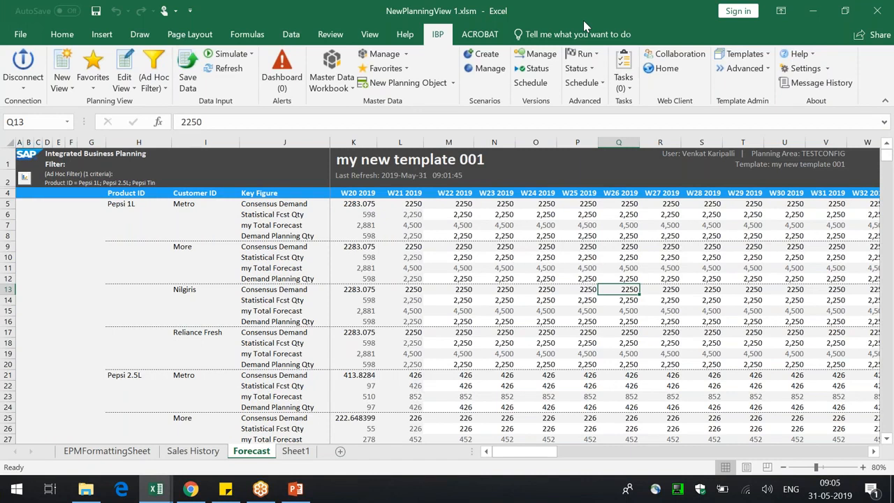
{"action": "left_click", "coordinate": [356, 204]}
{"action": "left_click", "coordinate": [414, 207]}
{"action": "left_click_drag", "start_coordinate": [360, 210], "coordinate": [412, 259]}
{"action": "left_click", "coordinate": [488, 376]}
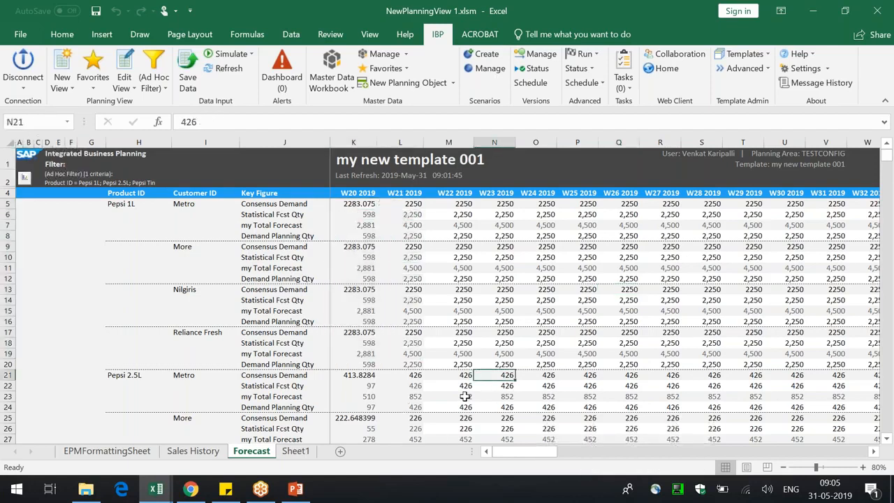
{"action": "left_click_drag", "start_coordinate": [452, 201], "coordinate": [454, 194]}
{"action": "left_click", "coordinate": [455, 215]}
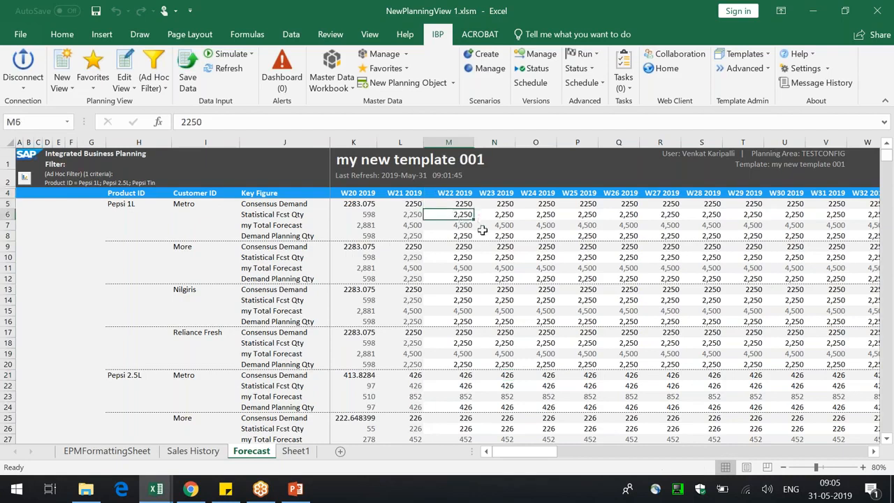
{"action": "left_click", "coordinate": [537, 354]}
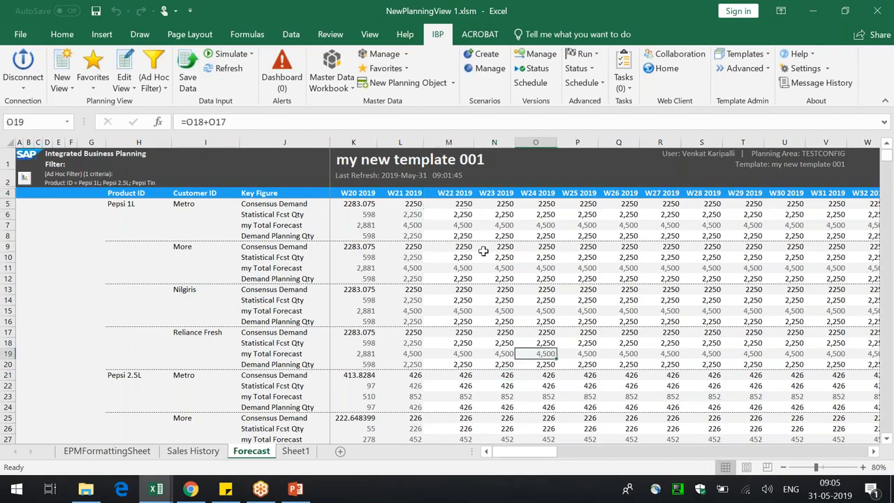
{"action": "left_click", "coordinate": [466, 140]}
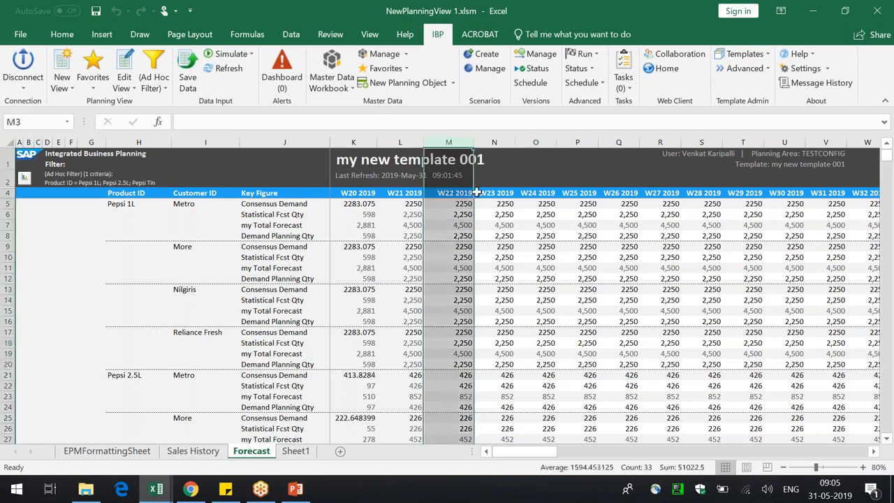
{"action": "left_click", "coordinate": [510, 323]}
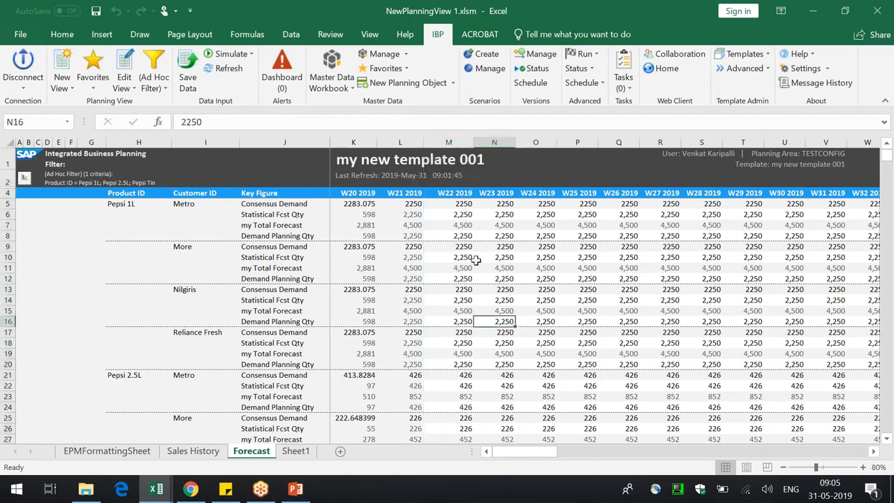
{"action": "left_click_drag", "start_coordinate": [481, 217], "coordinate": [835, 376]}
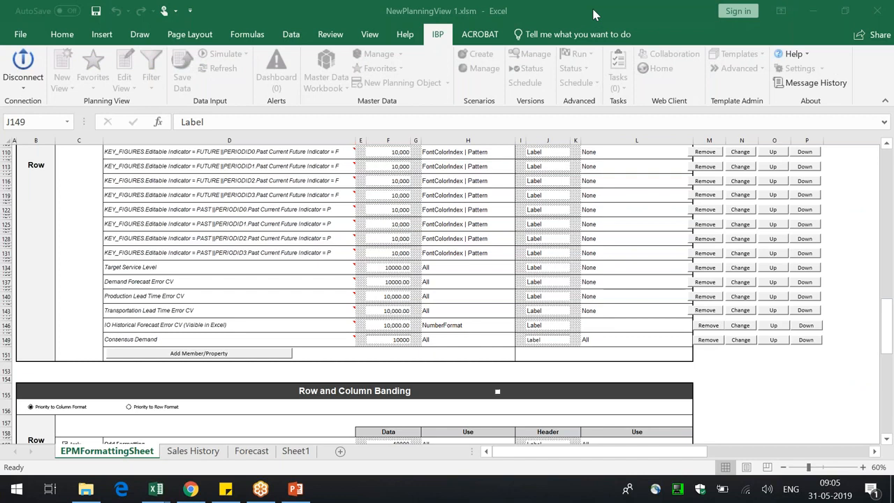
- Start a new row member/property rule with the Key Figures property condition Edit Offset Equals 0
{"action": "left_click", "coordinate": [166, 357]}
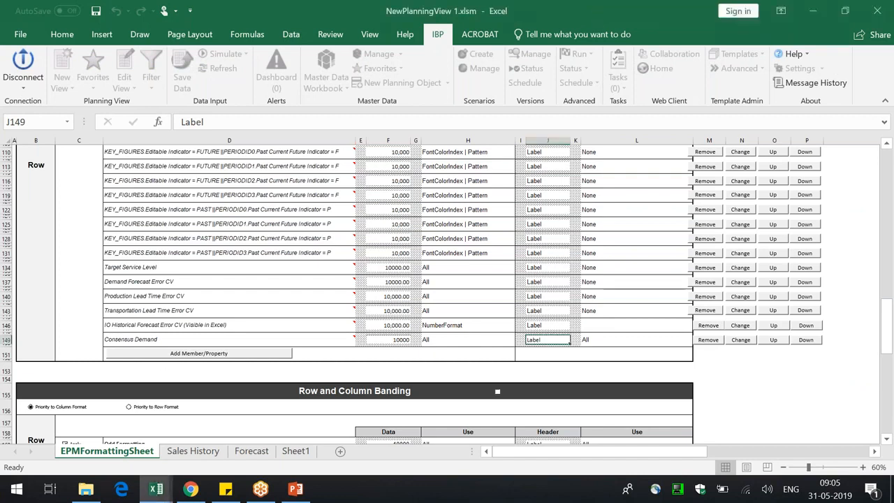
{"action": "left_click", "coordinate": [167, 354]}
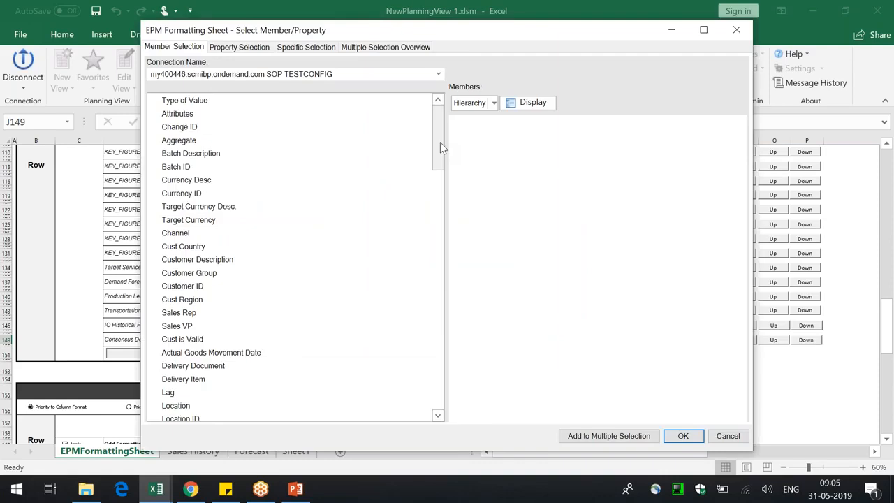
{"action": "left_click", "coordinate": [235, 49]}
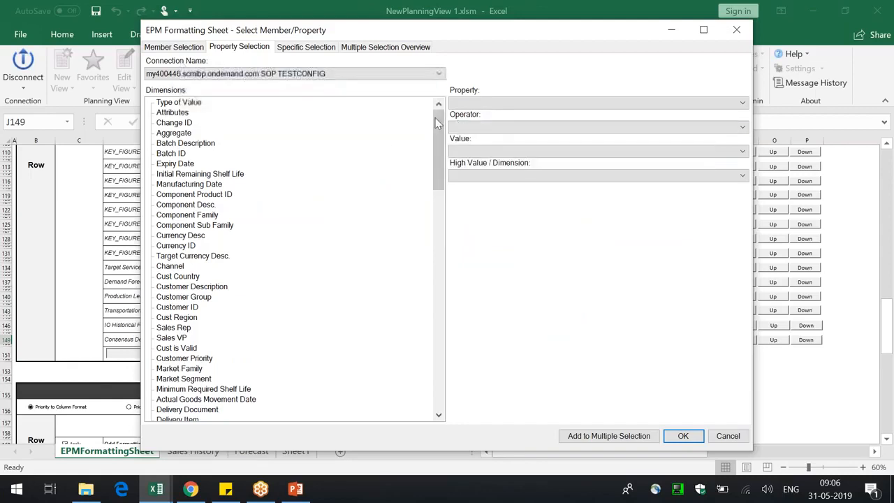
{"action": "left_click_drag", "start_coordinate": [440, 125], "coordinate": [200, 408]}
{"action": "left_click", "coordinate": [183, 401]}
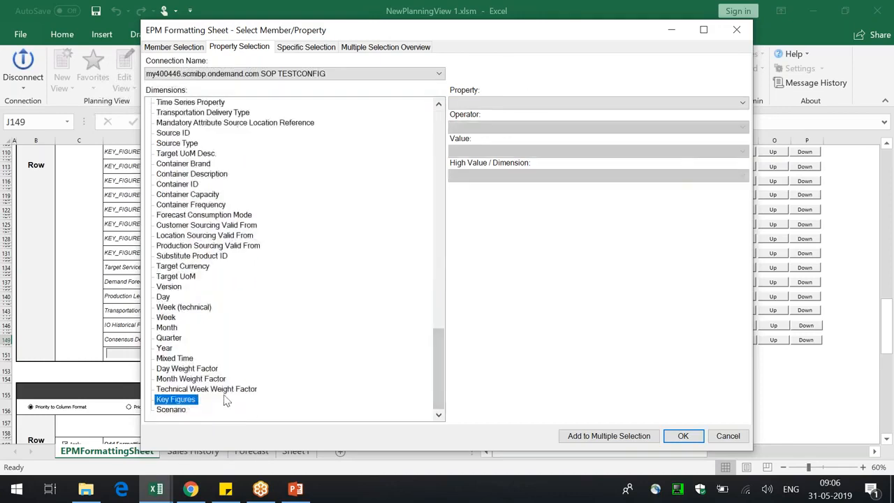
{"action": "left_click", "coordinate": [510, 104]}
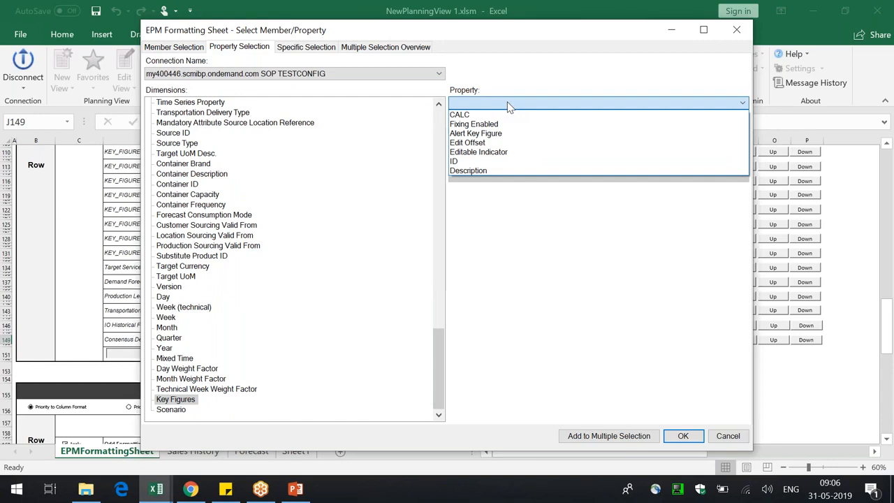
{"action": "left_click", "coordinate": [487, 142]}
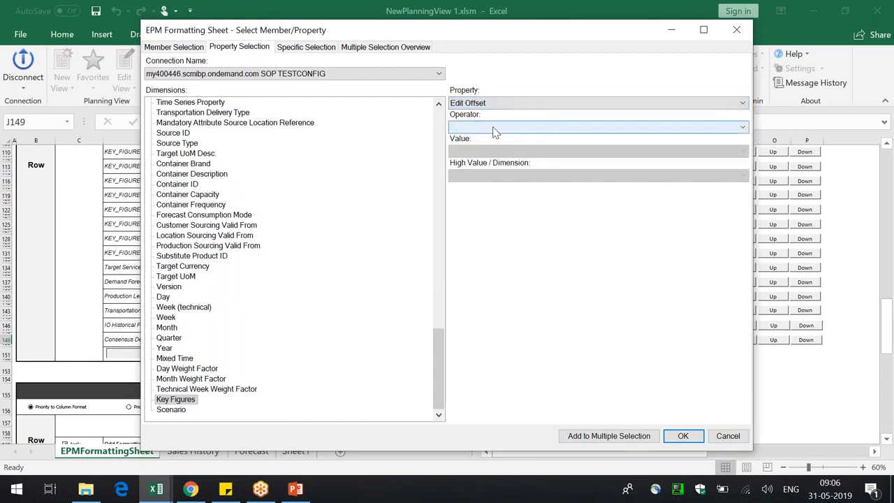
{"action": "left_click", "coordinate": [496, 129]}
{"action": "left_click", "coordinate": [516, 138]}
{"action": "left_click", "coordinate": [516, 152]}
{"action": "left_click", "coordinate": [500, 162]}
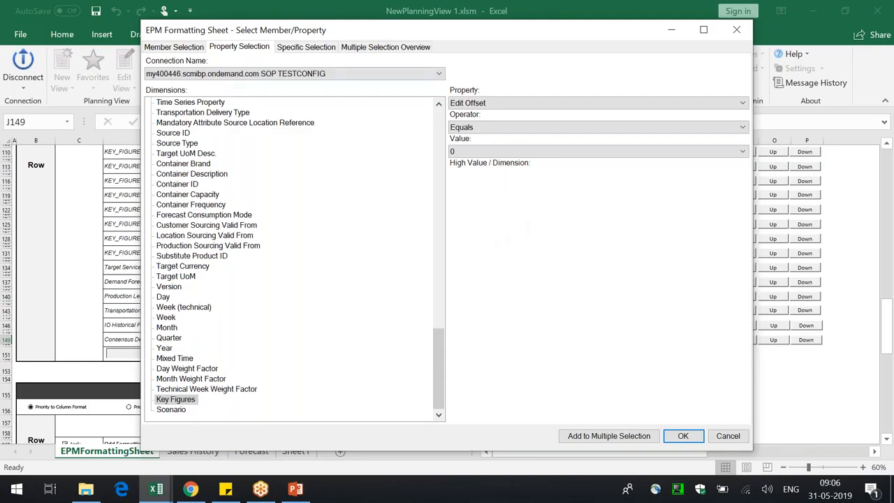
- Reselect Edit Offset with value 0 and try repeatedly to add the condition to the multiple selection
{"action": "left_click", "coordinate": [492, 103]}
{"action": "left_click", "coordinate": [483, 143]}
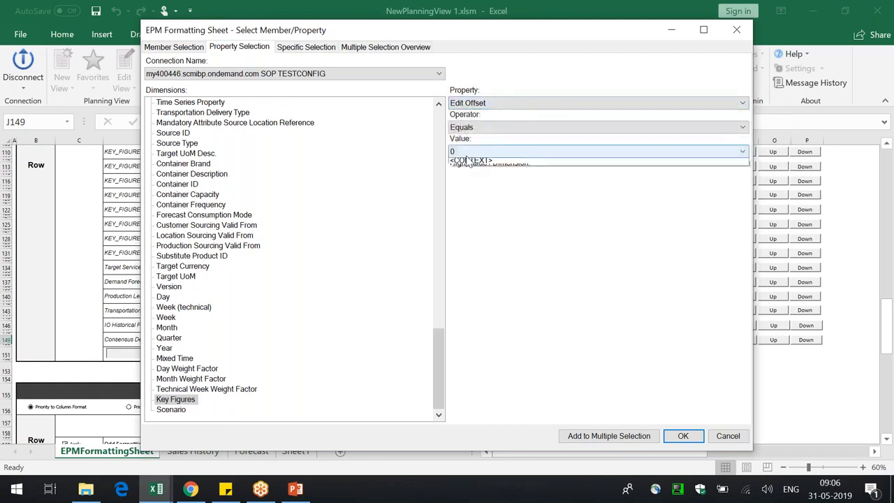
{"action": "left_click", "coordinate": [468, 158]}
{"action": "left_click", "coordinate": [471, 162]}
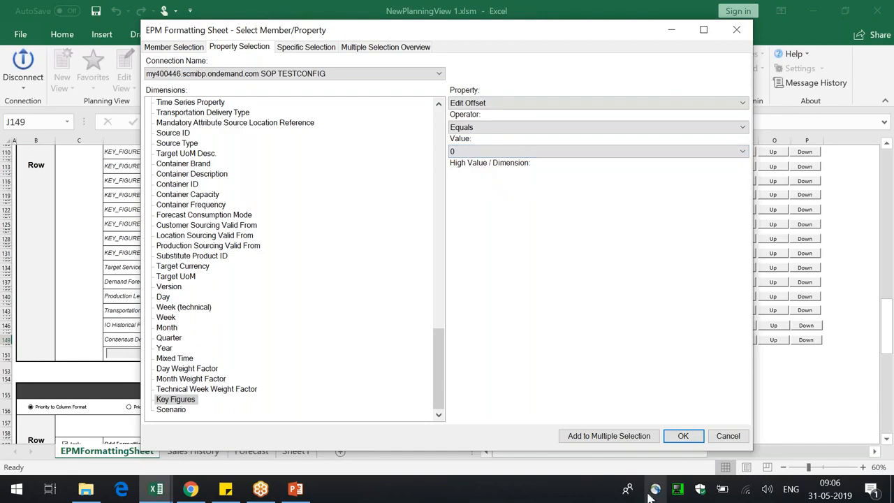
{"action": "left_click", "coordinate": [607, 440]}
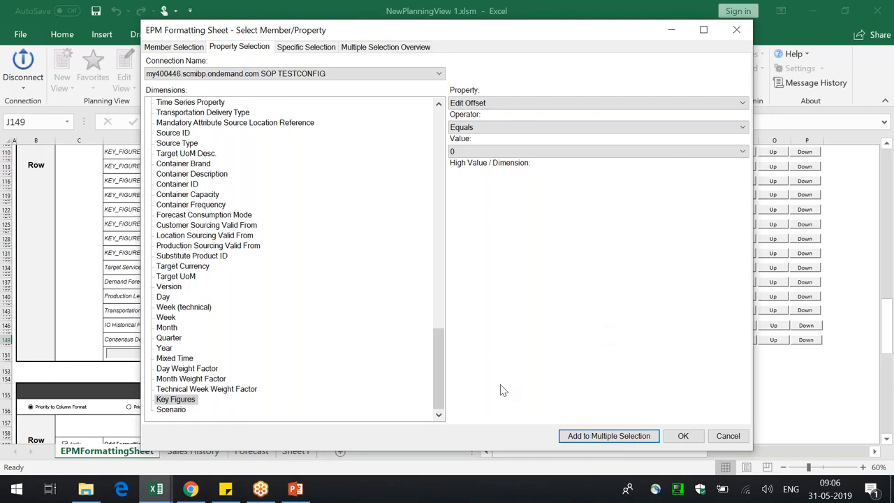
{"action": "left_click", "coordinate": [651, 440]}
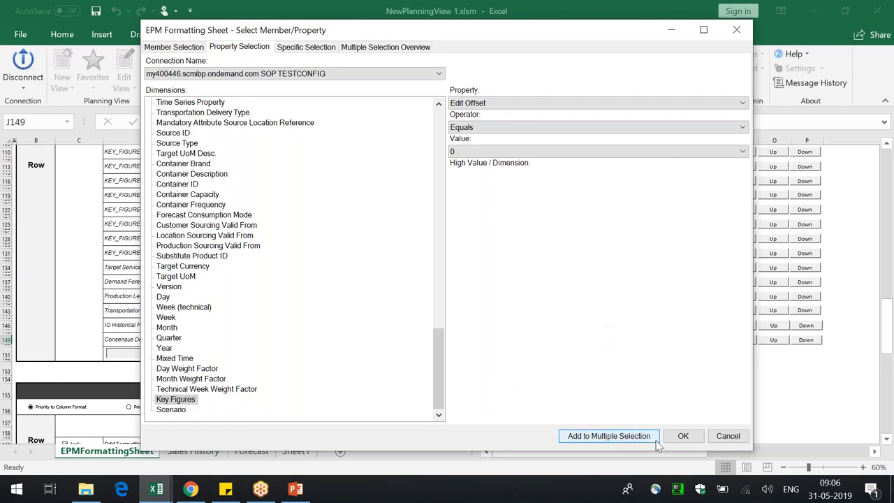
{"action": "left_click_drag", "start_coordinate": [360, 228], "coordinate": [422, 233]}
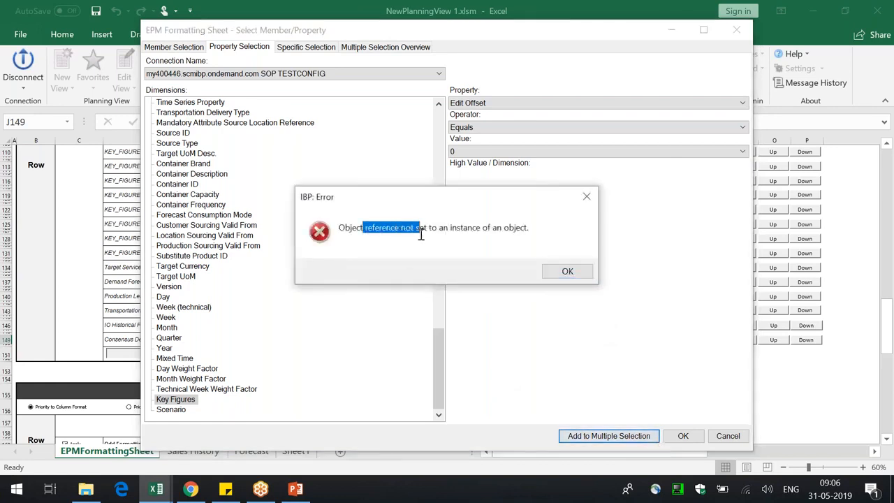
{"action": "left_click", "coordinate": [587, 196]}
{"action": "left_click", "coordinate": [610, 438]}
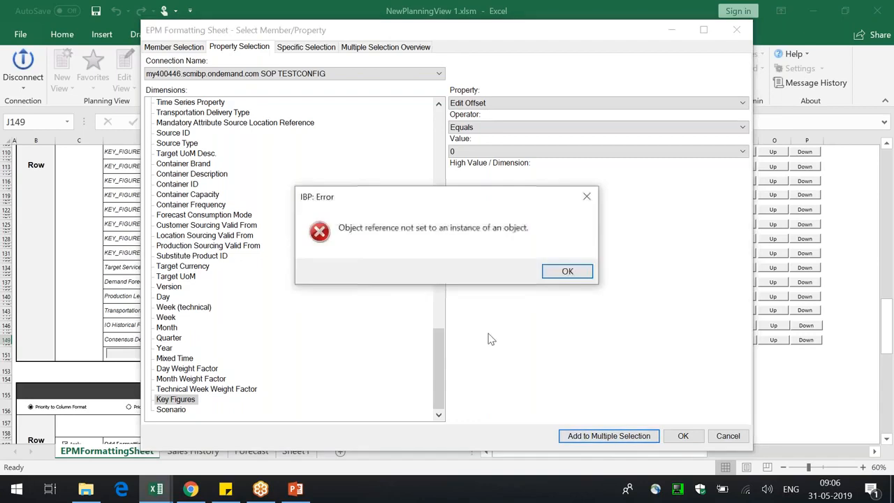
{"action": "left_click", "coordinate": [565, 271]}
- Set a Week (technical) condition of RELATIVE Equals 00000 and confirm the new row formatting rule
{"action": "left_click", "coordinate": [184, 307]}
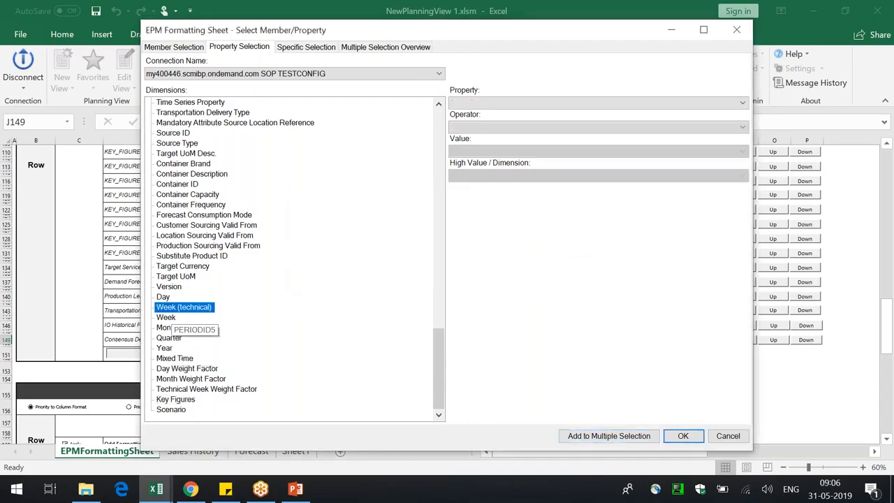
{"action": "left_click", "coordinate": [549, 104]}
{"action": "left_click", "coordinate": [465, 119]}
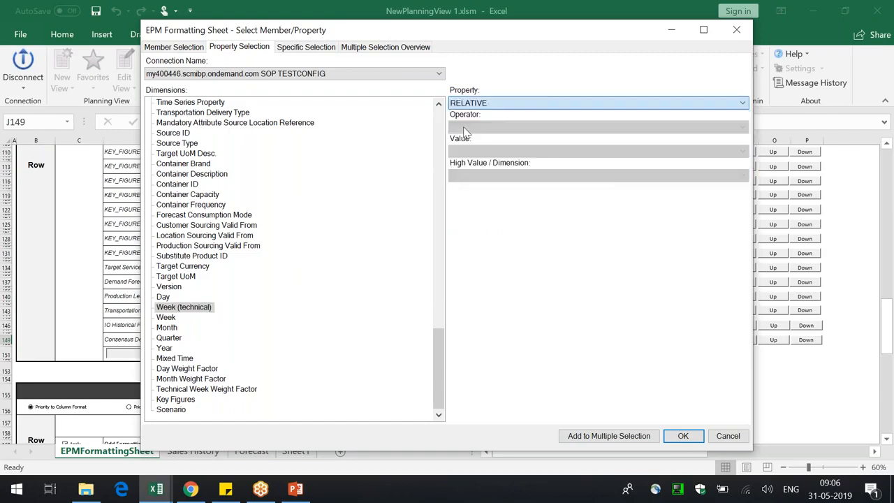
{"action": "left_click", "coordinate": [487, 128]}
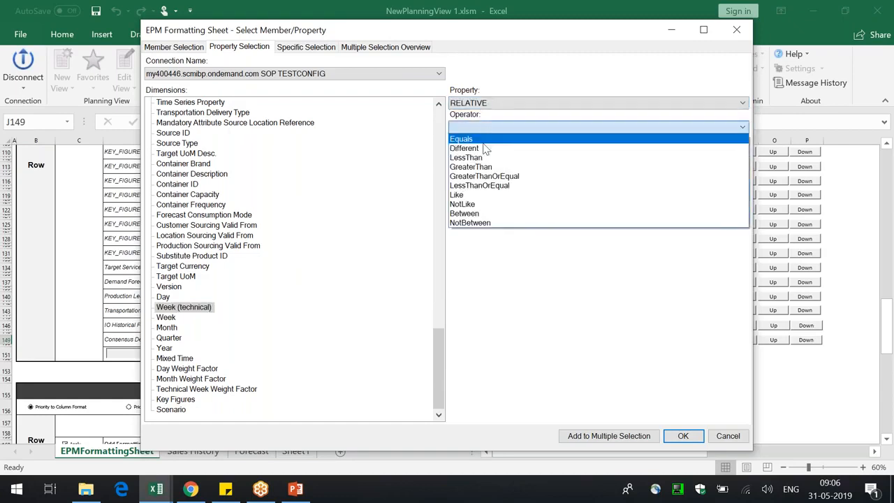
{"action": "left_click", "coordinate": [485, 139]}
{"action": "left_click", "coordinate": [497, 151]}
{"action": "left_click", "coordinate": [482, 160]}
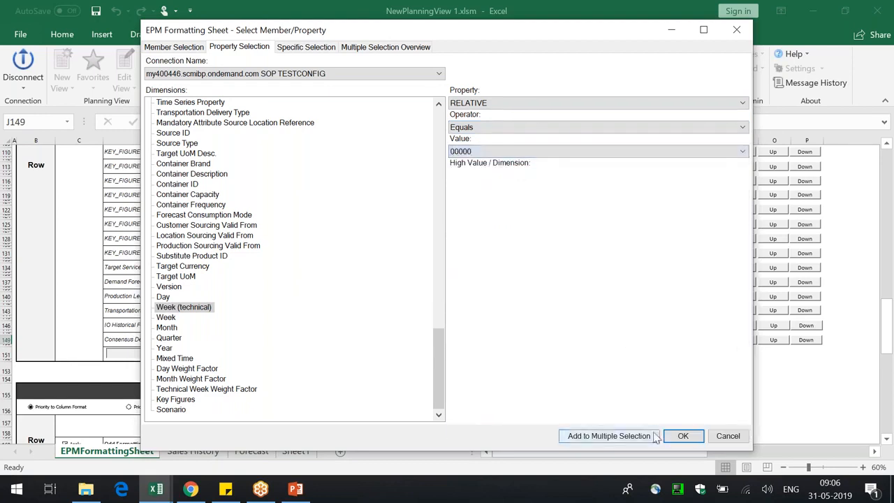
{"action": "left_click", "coordinate": [683, 436]}
{"action": "left_click", "coordinate": [549, 313]}
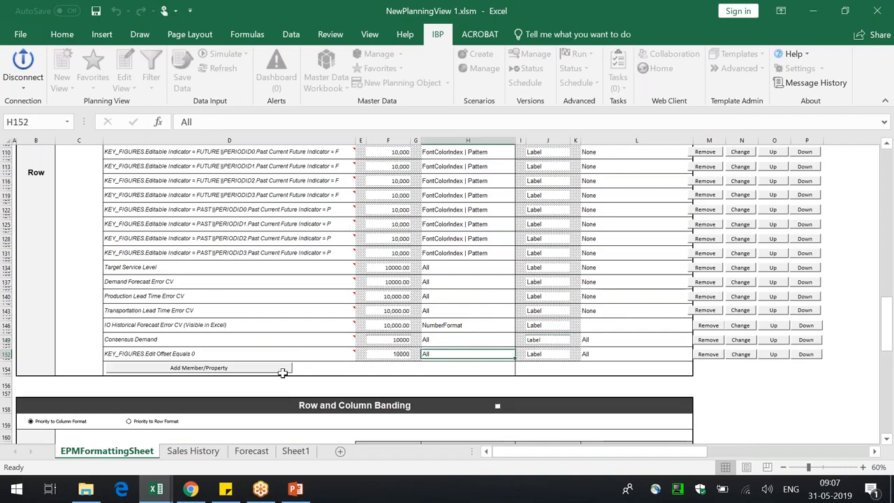
- Check the definition of the added Edit Offset rule and remove its row from the formatting sheet
{"action": "left_click", "coordinate": [150, 352]}
{"action": "mouse_move", "coordinate": [201, 353]}
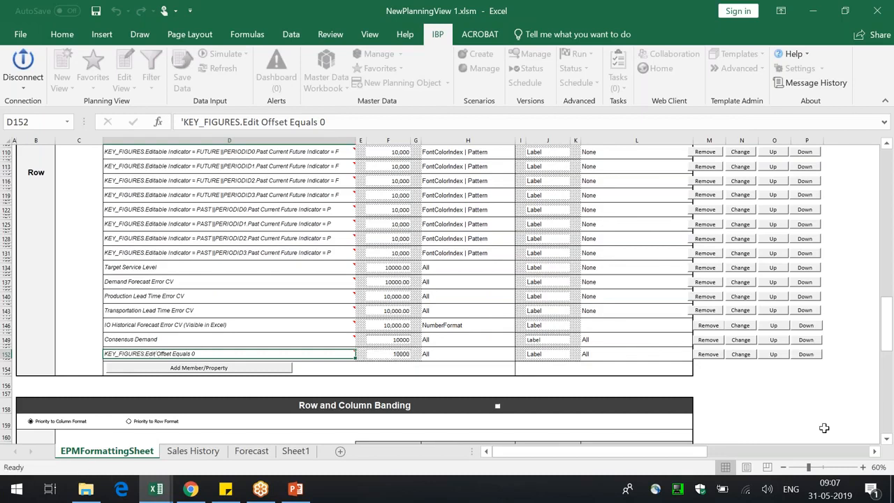
{"action": "left_click", "coordinate": [862, 468]}
{"action": "left_click", "coordinate": [863, 467]}
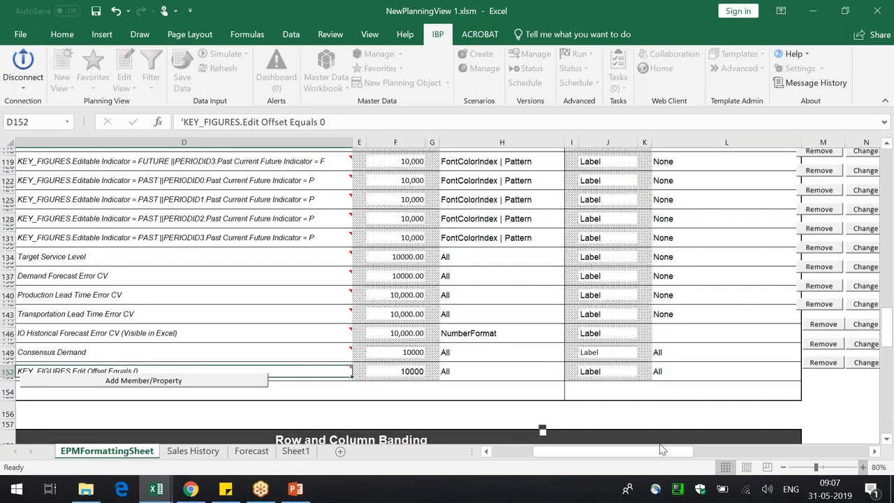
{"action": "double_click", "coordinate": [461, 371]}
{"action": "left_click", "coordinate": [454, 284]}
{"action": "left_click_drag", "start_coordinate": [648, 451], "coordinate": [492, 451]}
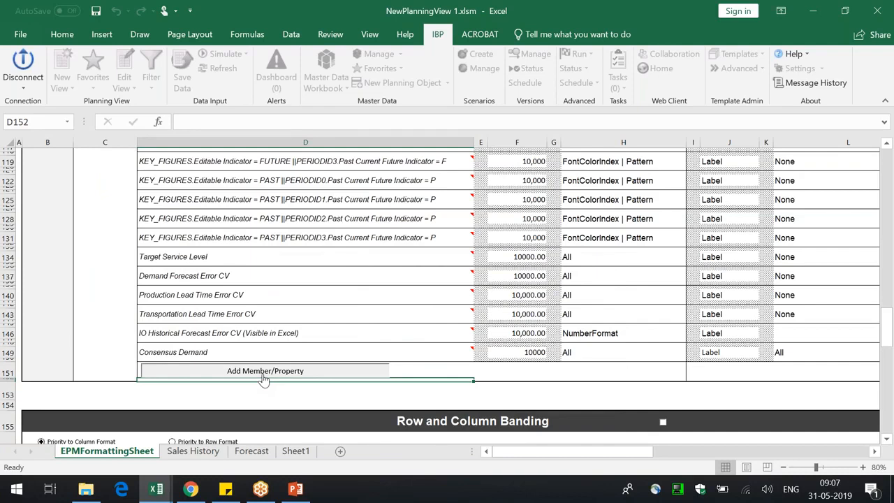
- Start a new row member/property rule and add the Key Figures condition Edit Offset Equals 0 to the multiple selection
{"action": "left_click", "coordinate": [265, 371]}
{"action": "scroll", "coordinate": [279, 391], "scroll_direction": "down", "scroll_amount": 15}
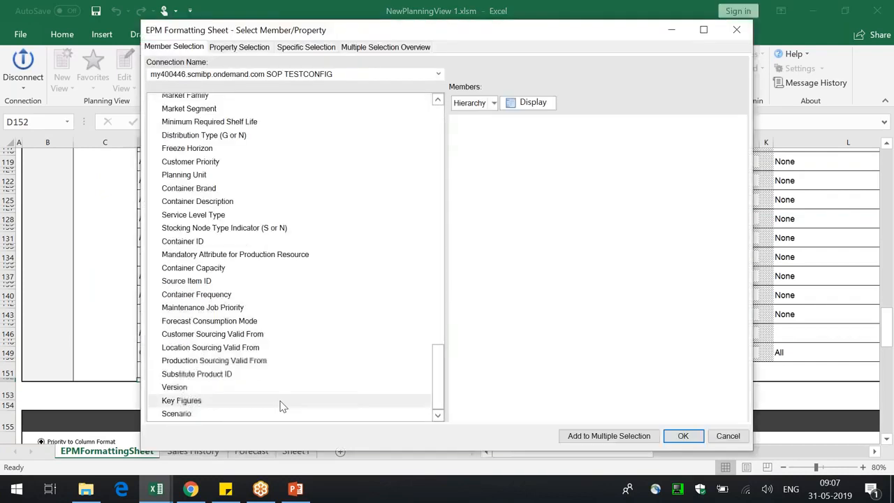
{"action": "left_click", "coordinate": [245, 47]}
{"action": "left_click_drag", "start_coordinate": [442, 138], "coordinate": [443, 389]}
{"action": "left_click", "coordinate": [176, 399]}
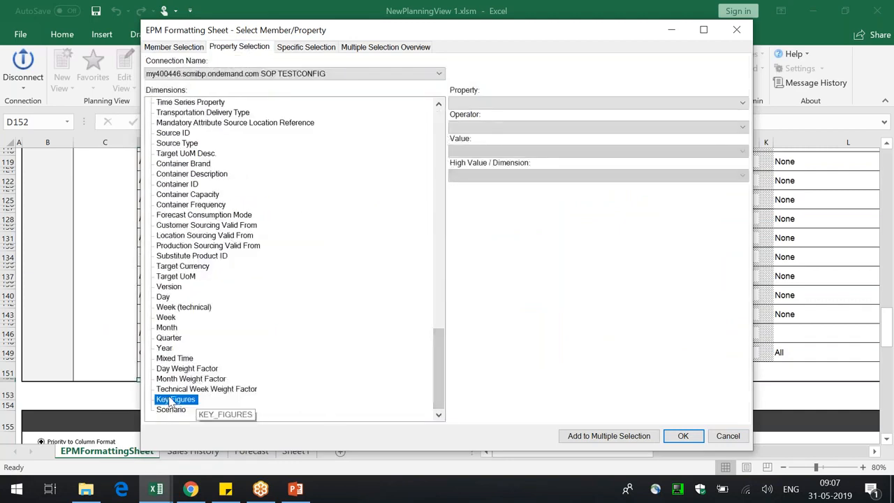
{"action": "left_click", "coordinate": [473, 105]}
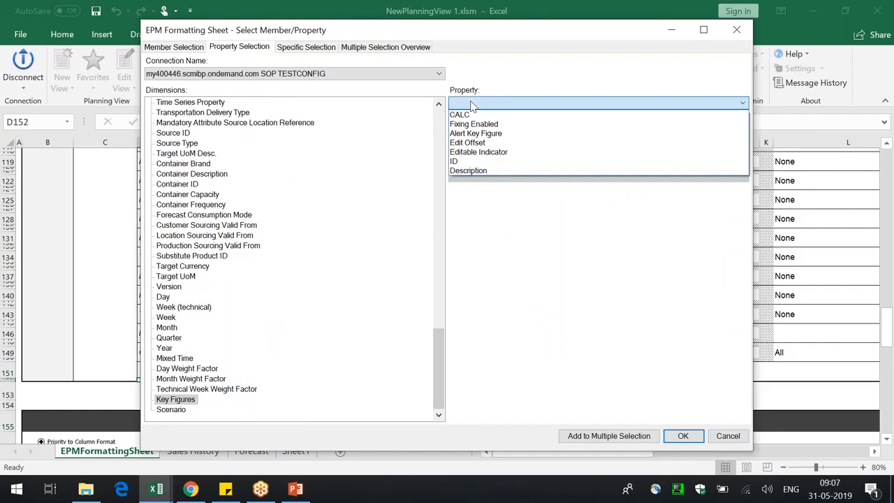
{"action": "left_click", "coordinate": [469, 143]}
{"action": "left_click", "coordinate": [493, 126]}
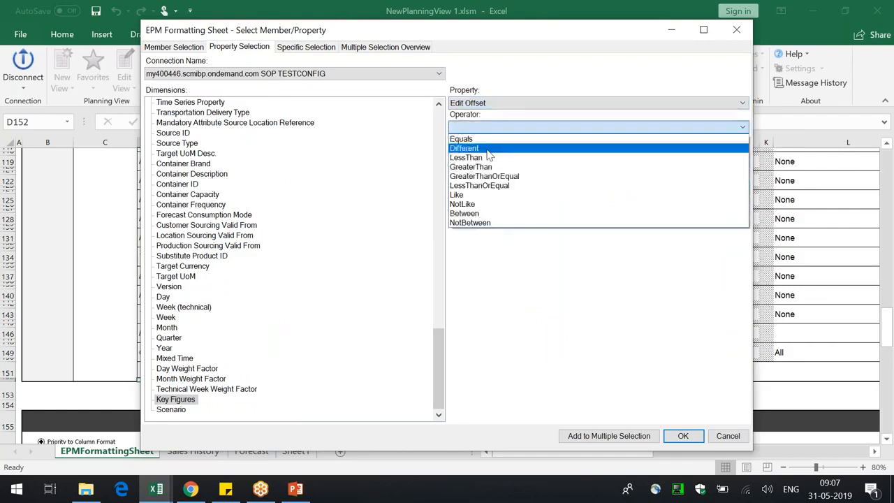
{"action": "left_click", "coordinate": [485, 140]}
{"action": "left_click", "coordinate": [477, 150]}
{"action": "left_click", "coordinate": [472, 161]}
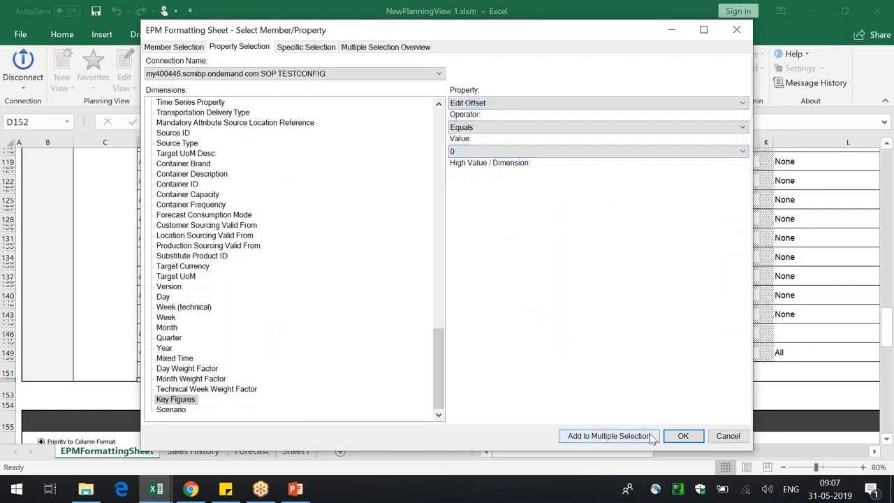
{"action": "left_click", "coordinate": [629, 436]}
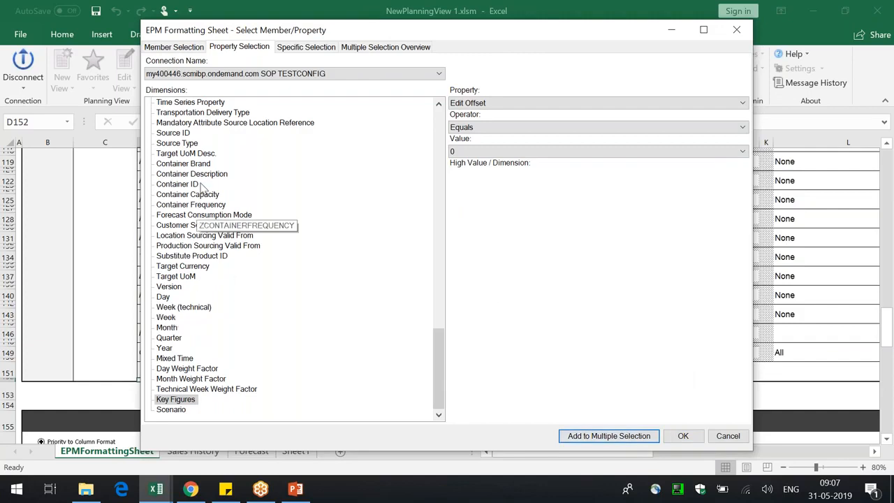
- Add the Week (technical) condition RELATIVE Equals 00000 to the multiple selection and confirm the combined rule
{"action": "left_click", "coordinate": [192, 308]}
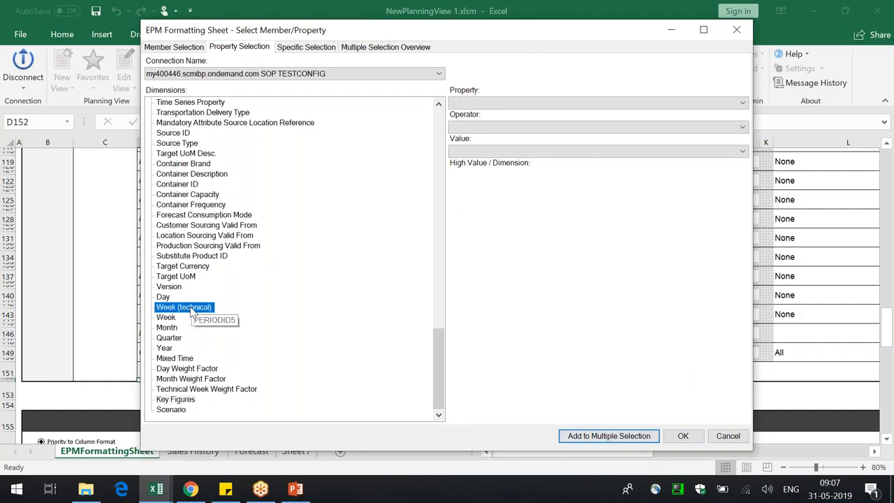
{"action": "left_click", "coordinate": [499, 103]}
{"action": "left_click", "coordinate": [492, 121]}
{"action": "left_click", "coordinate": [481, 127]}
{"action": "left_click", "coordinate": [479, 135]}
{"action": "left_click", "coordinate": [475, 150]}
{"action": "left_click", "coordinate": [473, 178]}
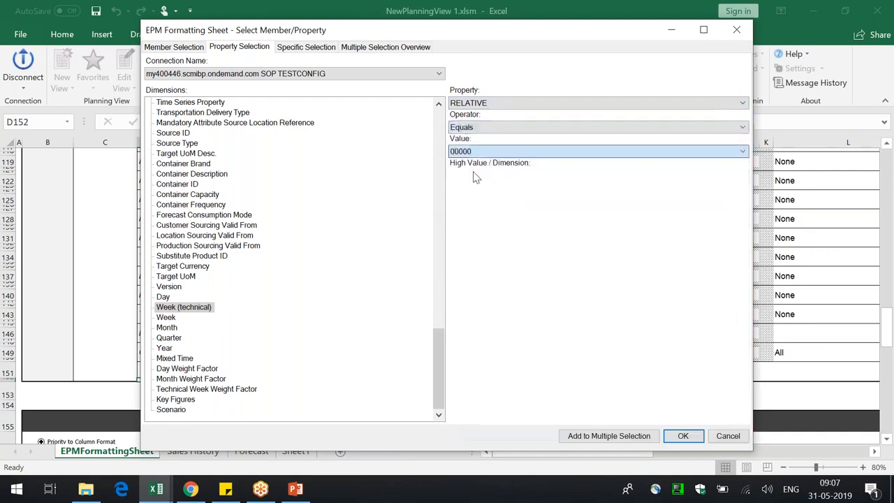
{"action": "left_click", "coordinate": [609, 438]}
{"action": "left_click", "coordinate": [683, 437]}
{"action": "left_click", "coordinate": [548, 310]}
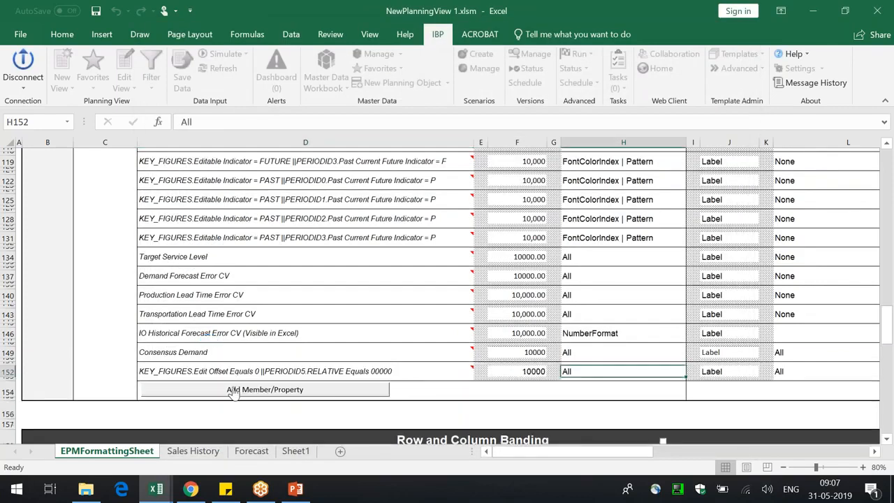
- Set the font of the data format cell in the combined Edit Offset and RELATIVE rule to Calibri
{"action": "mouse_move", "coordinate": [144, 371]}
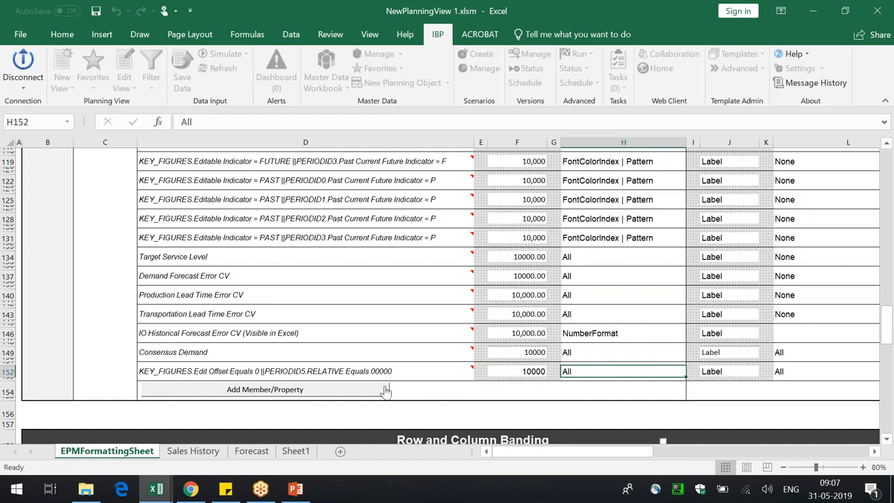
{"action": "left_click", "coordinate": [501, 376]}
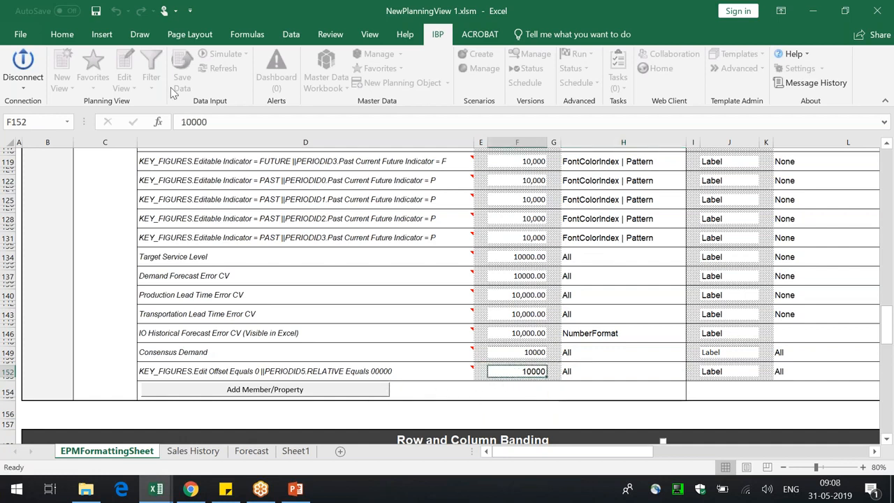
{"action": "left_click", "coordinate": [61, 34]}
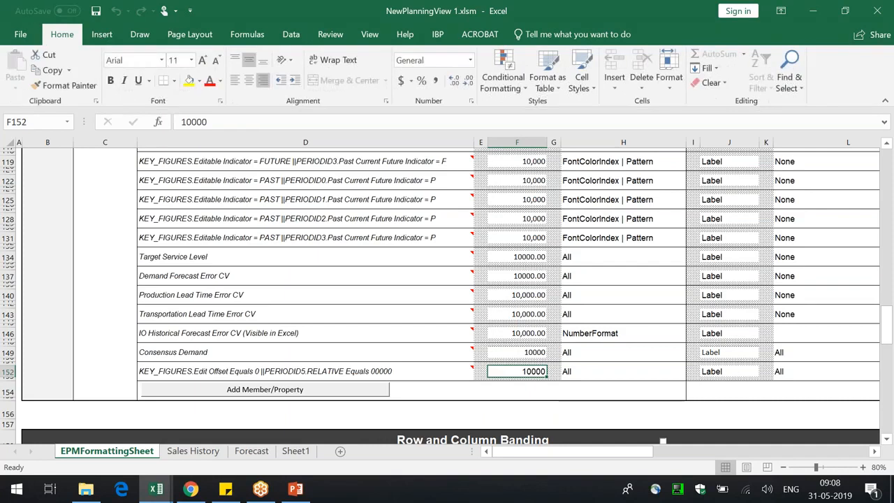
{"action": "left_click", "coordinate": [161, 61]}
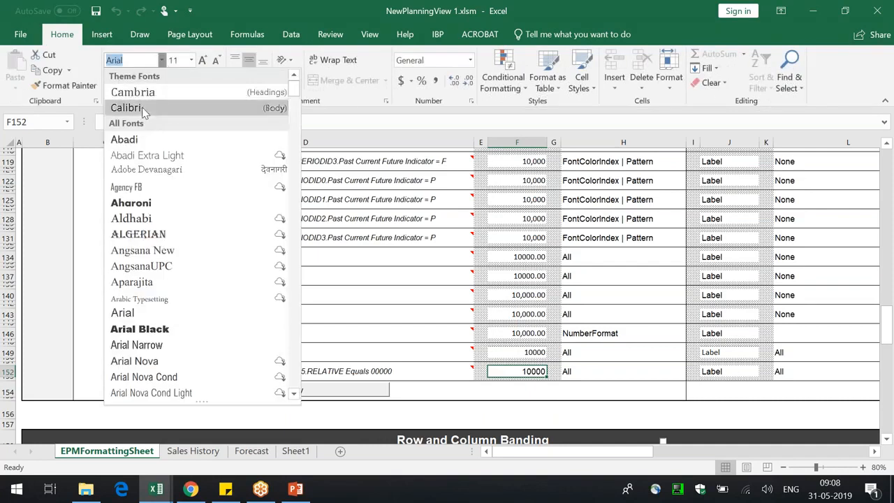
{"action": "left_click", "coordinate": [143, 108]}
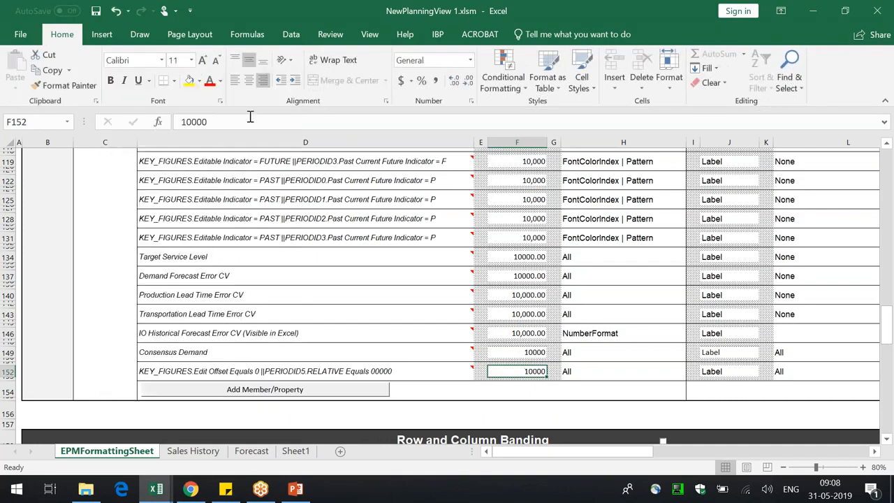
- Add a dashed right border to the data format cell of the combined Edit Offset and RELATIVE rule
{"action": "right_click", "coordinate": [514, 370]}
{"action": "left_click", "coordinate": [552, 314]}
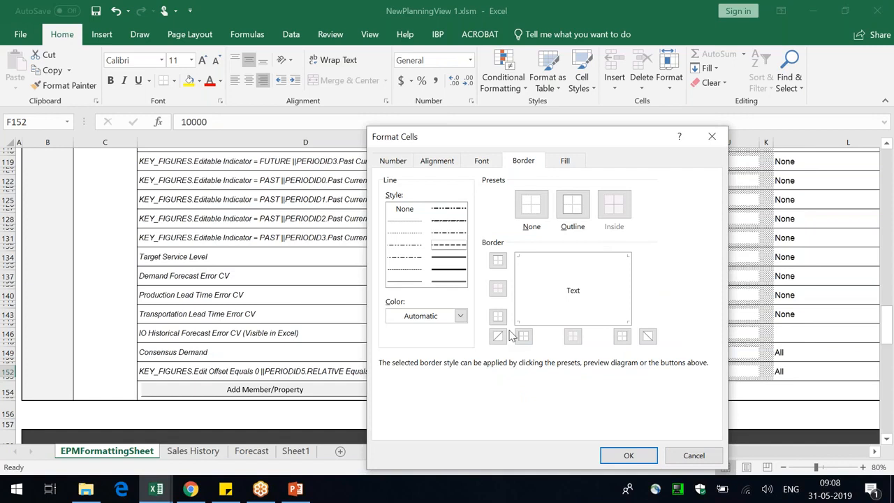
{"action": "left_click", "coordinate": [621, 337]}
{"action": "left_click", "coordinate": [629, 456]}
- Set the font of the header label format cell in the combined Edit Offset and RELATIVE rule to Calibri
{"action": "left_click", "coordinate": [713, 371]}
{"action": "left_click", "coordinate": [161, 60]}
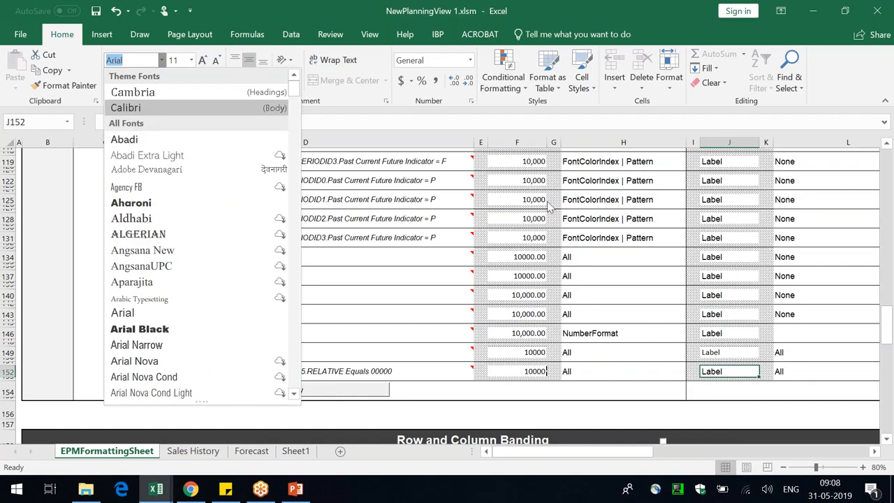
{"action": "left_click", "coordinate": [138, 112]}
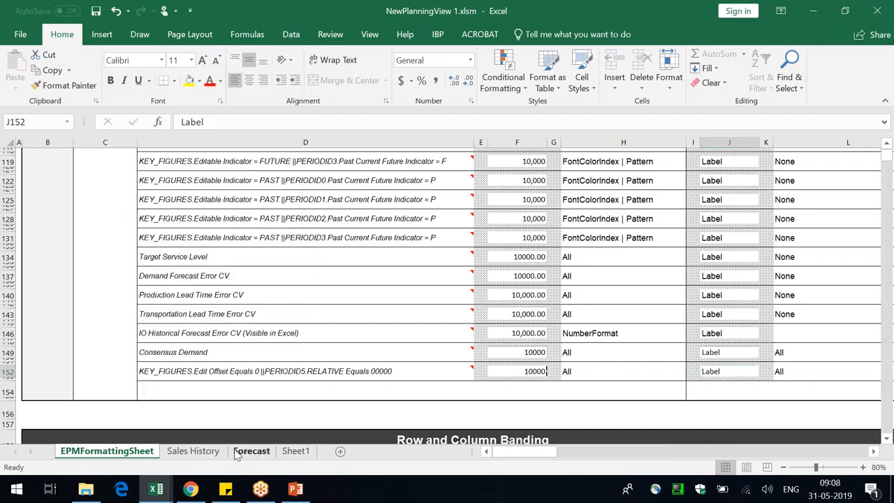
- Refresh the Forecast planning view and check the formatting of its week columns
{"action": "left_click", "coordinate": [238, 453]}
{"action": "left_click", "coordinate": [439, 35]}
{"action": "left_click", "coordinate": [227, 71]}
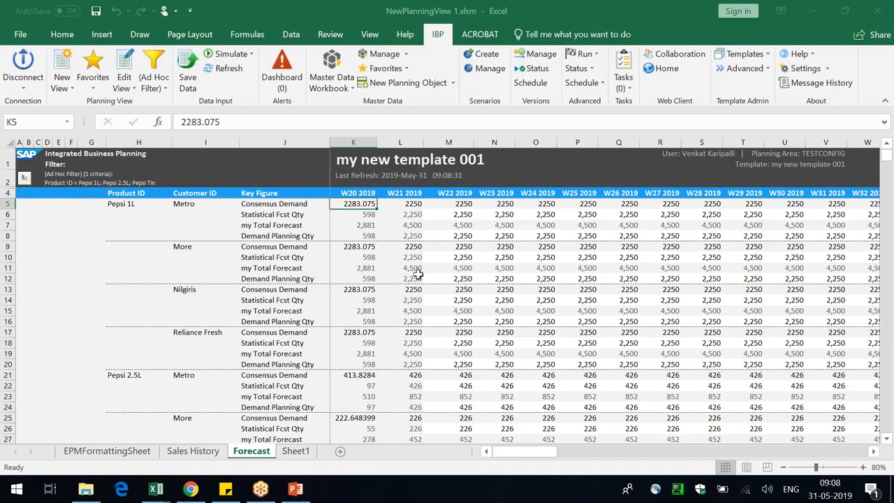
{"action": "left_click", "coordinate": [538, 269]}
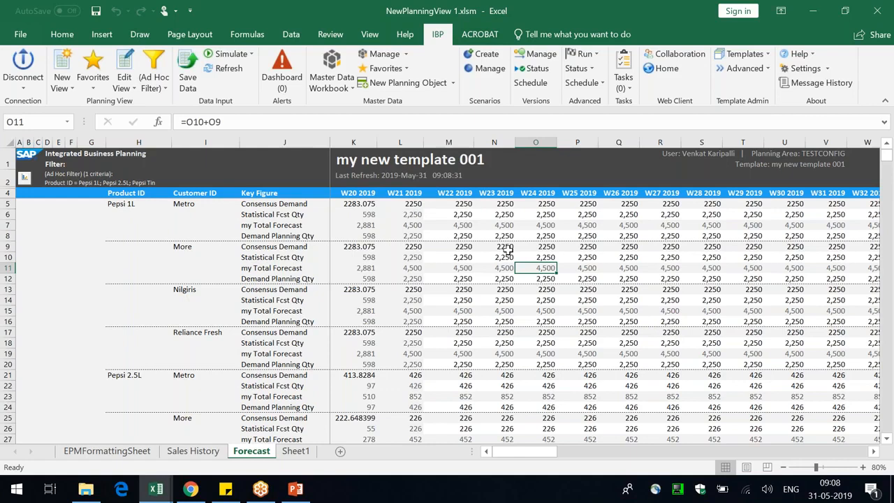
- Reopen the combined rule on EPMFormattingSheet for changing and remove the Week (technical) condition from its multiple selection
{"action": "left_click", "coordinate": [105, 451]}
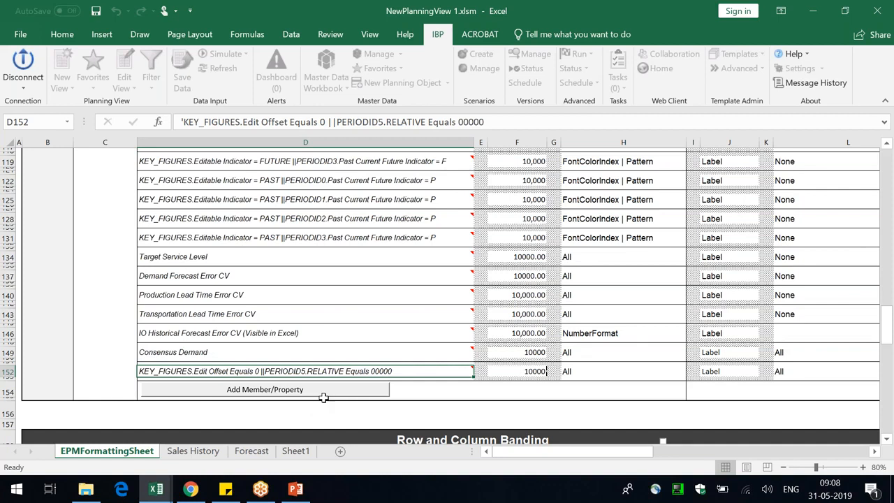
{"action": "left_click", "coordinate": [783, 467]}
{"action": "left_click", "coordinate": [783, 467]}
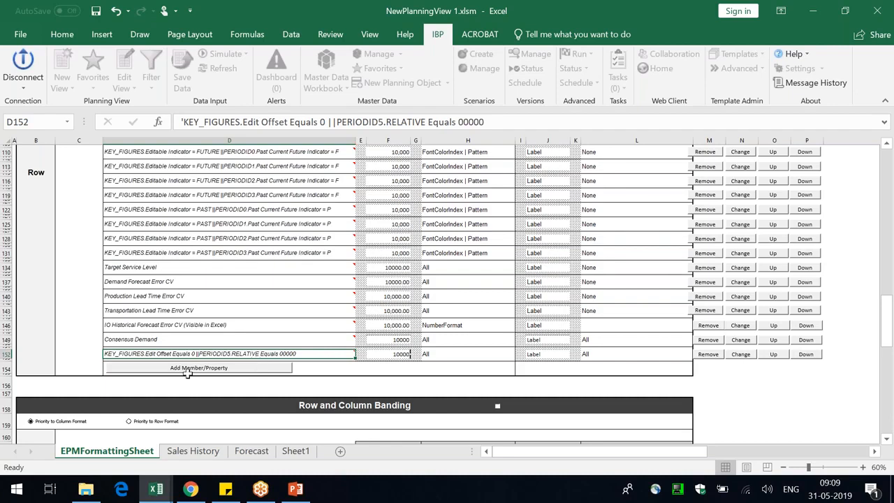
{"action": "left_click", "coordinate": [743, 354]}
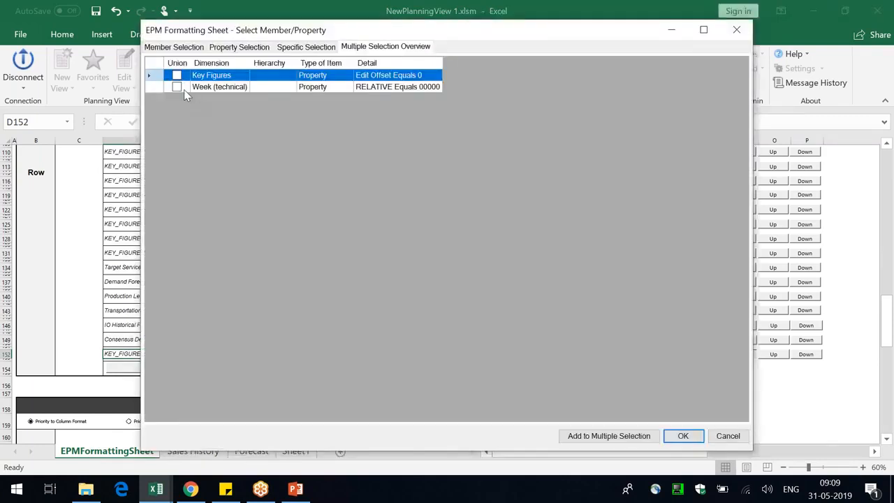
{"action": "left_click", "coordinate": [183, 88]}
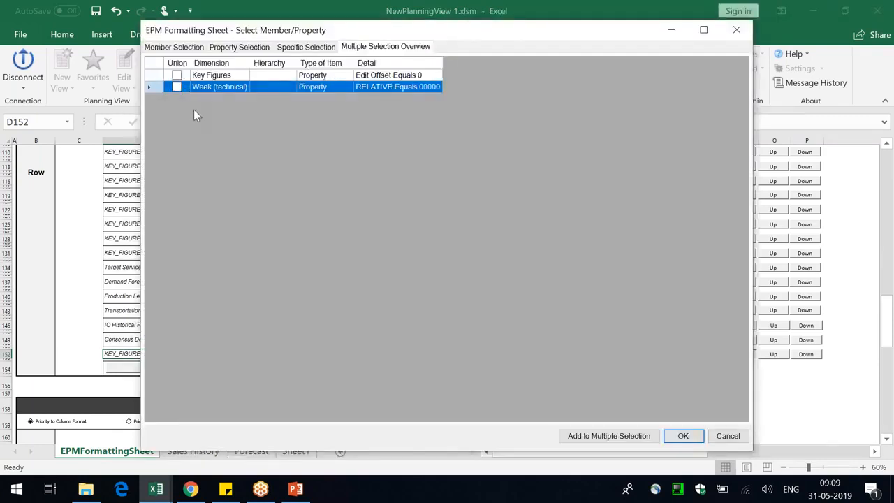
{"action": "left_click", "coordinate": [177, 87]}
{"action": "right_click", "coordinate": [226, 92]}
{"action": "left_click", "coordinate": [251, 93]}
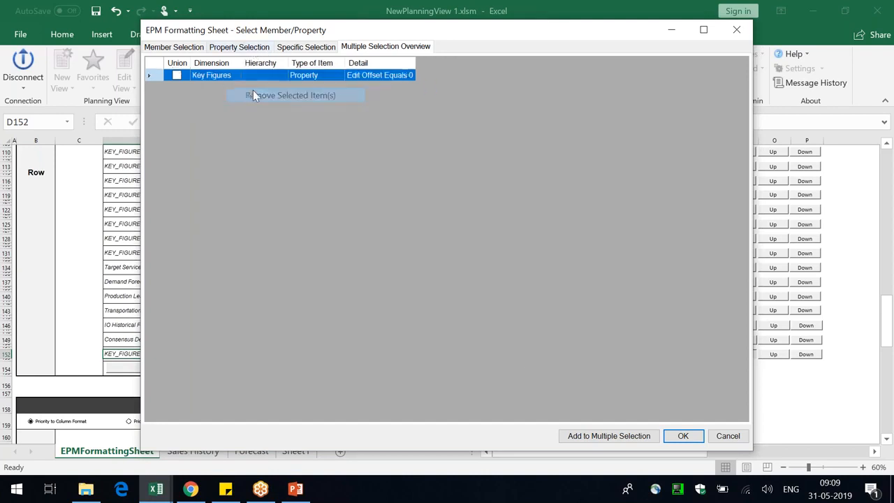
- Add the Week condition RELATIVE Equals 00000 to the rule's multiple selection and confirm the changed rule
{"action": "left_click", "coordinate": [229, 47]}
{"action": "left_click_drag", "start_coordinate": [438, 170], "coordinate": [458, 395]}
{"action": "left_click", "coordinate": [167, 317]}
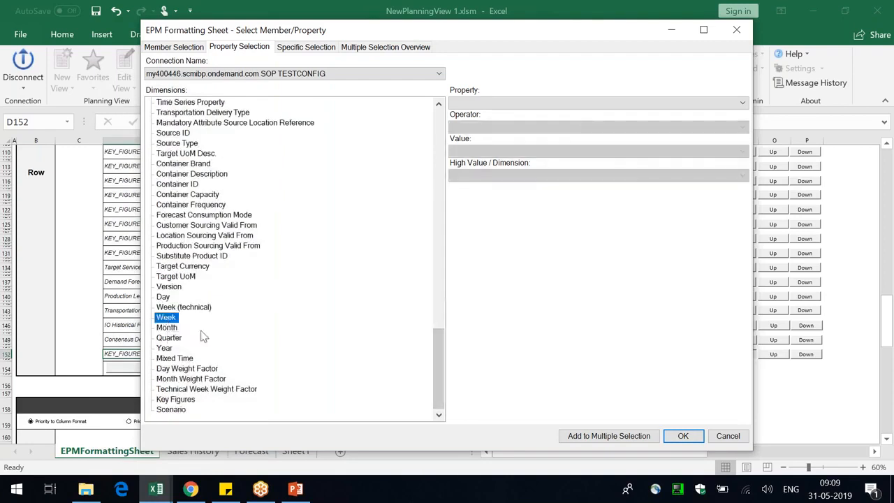
{"action": "left_click", "coordinate": [567, 112]}
{"action": "left_click", "coordinate": [489, 117]}
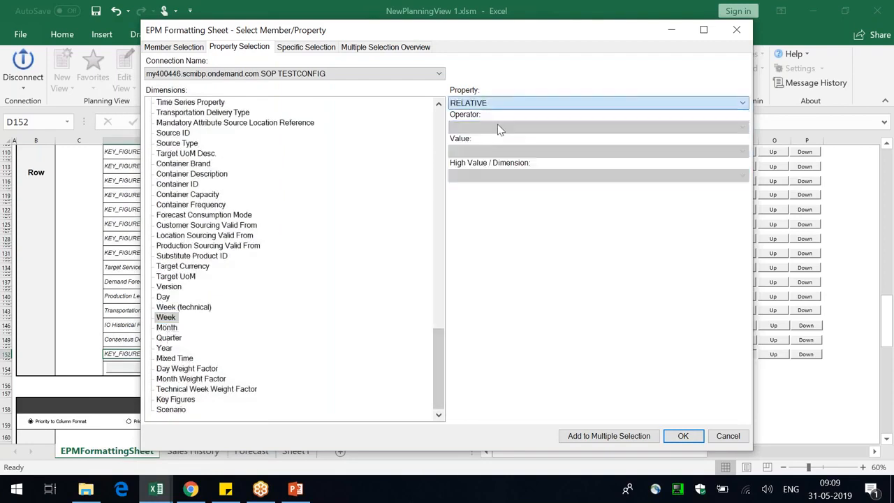
{"action": "left_click", "coordinate": [493, 127]}
{"action": "left_click", "coordinate": [469, 139]}
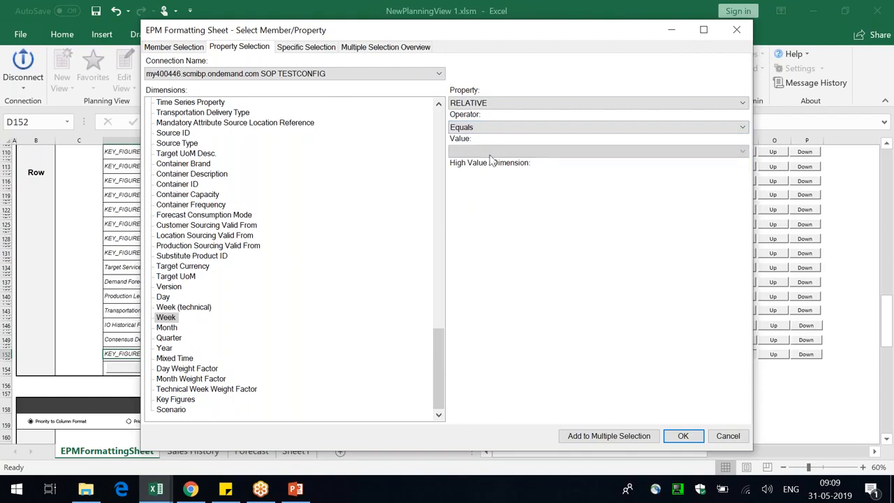
{"action": "left_click", "coordinate": [489, 153]}
{"action": "left_click", "coordinate": [503, 161]}
{"action": "left_click", "coordinate": [629, 436]}
{"action": "left_click", "coordinate": [684, 436]}
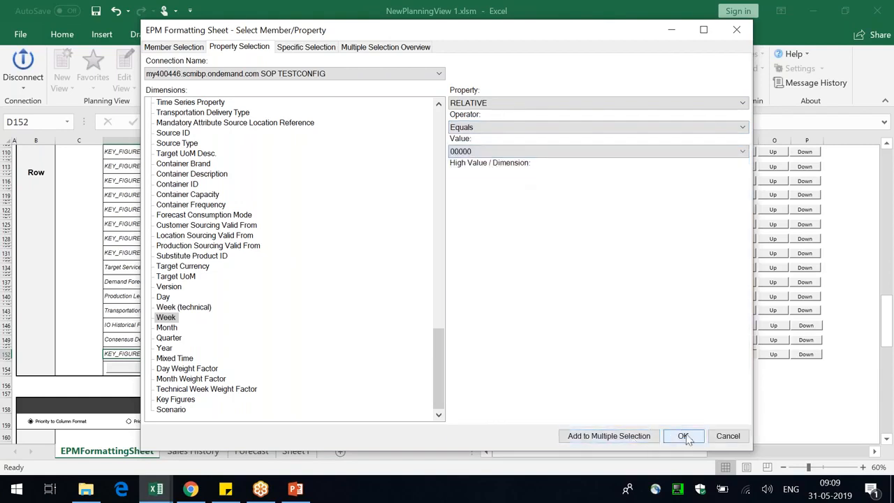
{"action": "left_click", "coordinate": [544, 312]}
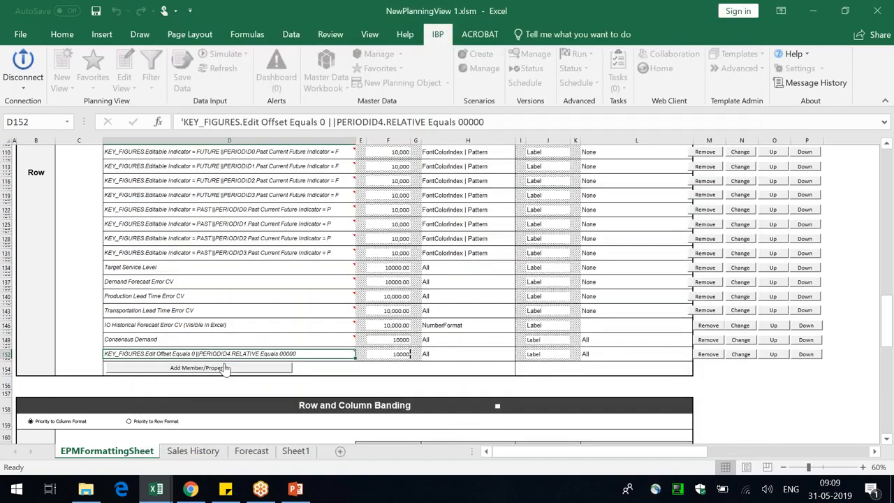
- Review the changed rule, refresh the Forecast planning view, and check the W22 2019 column against the key figures
{"action": "left_click", "coordinate": [863, 467]}
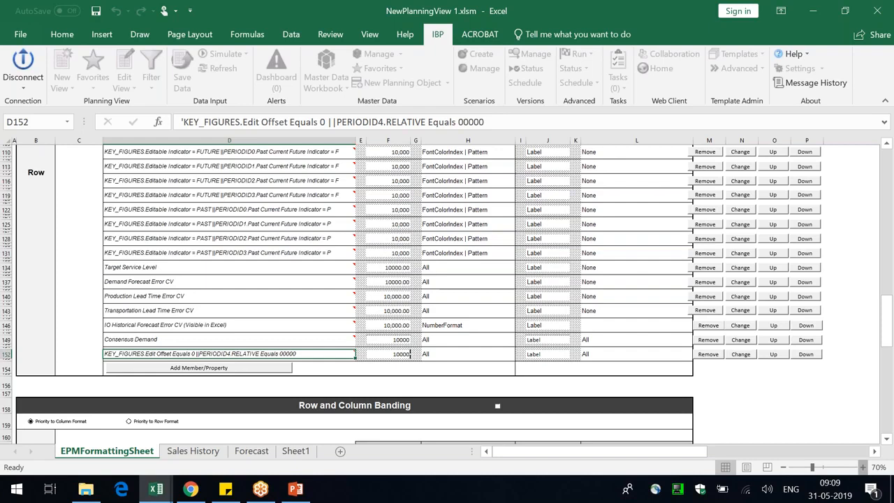
{"action": "left_click", "coordinate": [863, 467]}
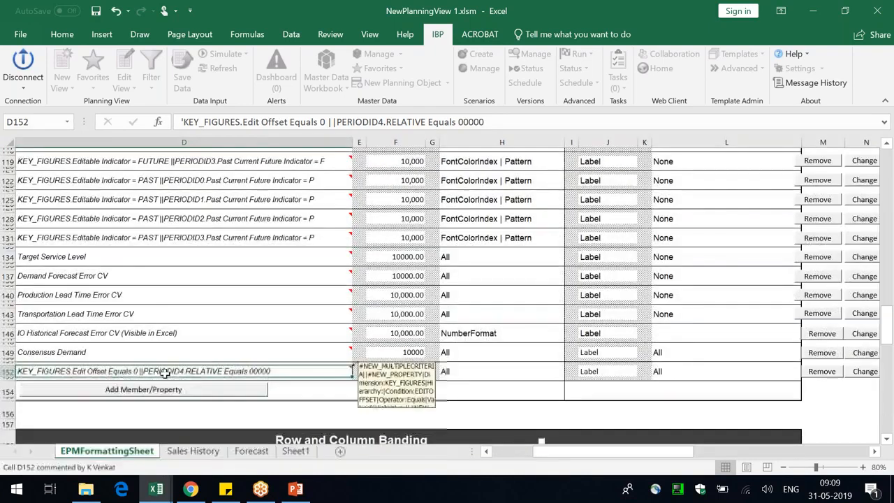
{"action": "left_click", "coordinate": [250, 451]}
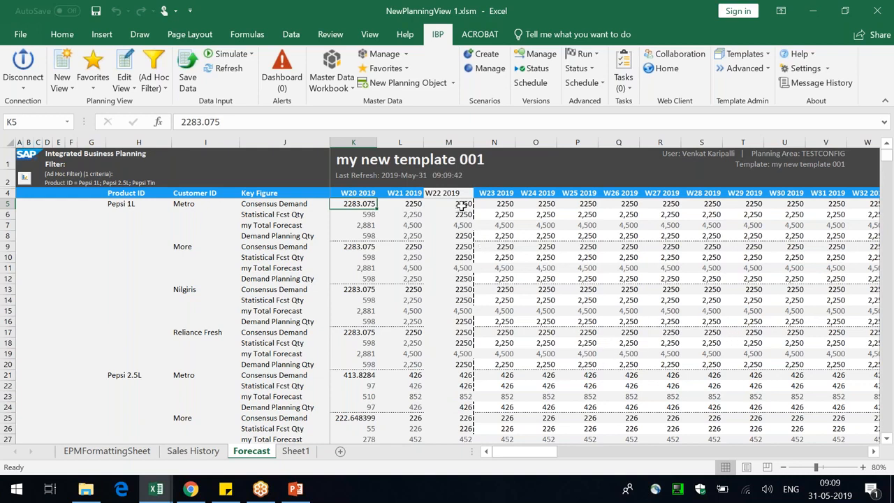
{"action": "left_click_drag", "start_coordinate": [462, 205], "coordinate": [465, 224]}
{"action": "left_click", "coordinate": [279, 214]}
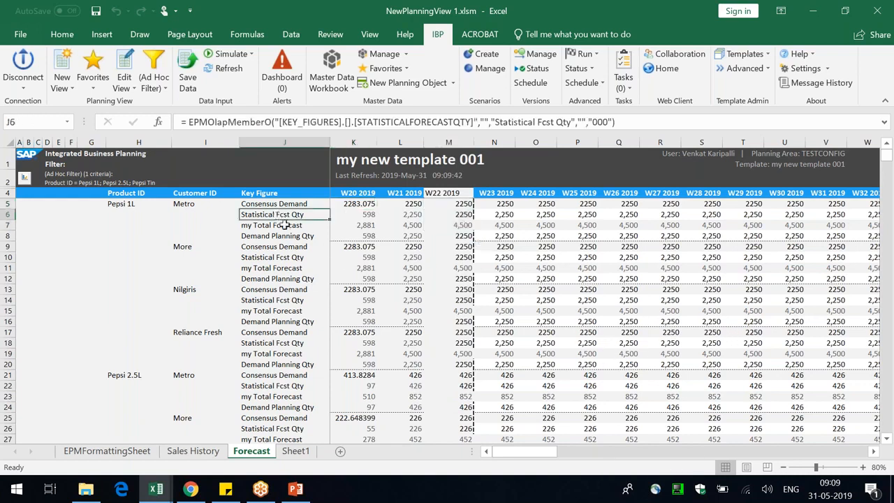
{"action": "left_click", "coordinate": [285, 225]}
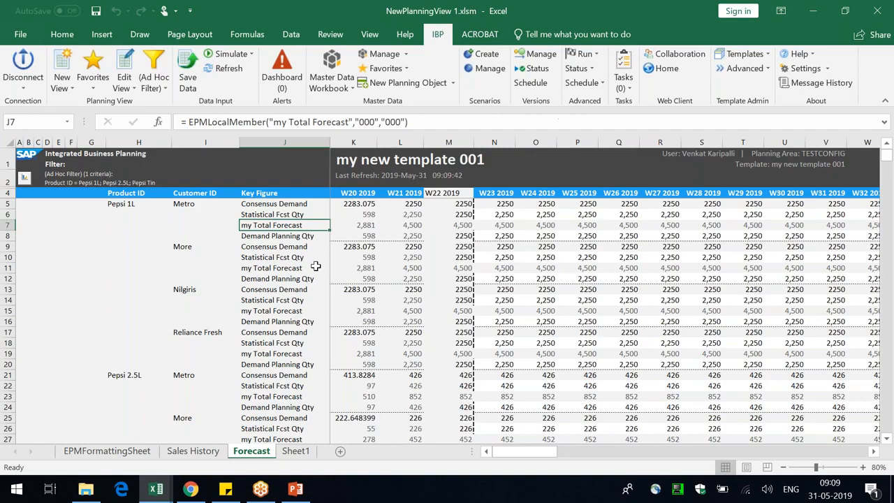
- Delete the local member my Total Forecast from the Forecast view through the sheet options
{"action": "left_click", "coordinate": [133, 94]}
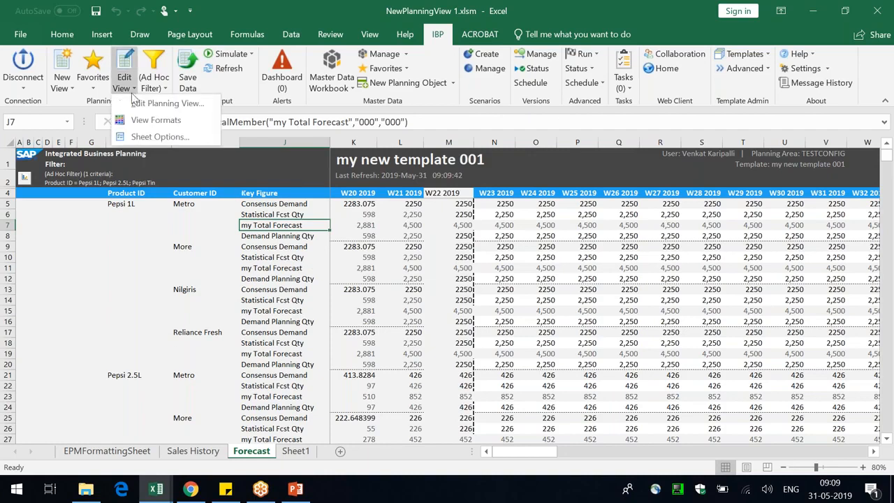
{"action": "left_click", "coordinate": [159, 136]}
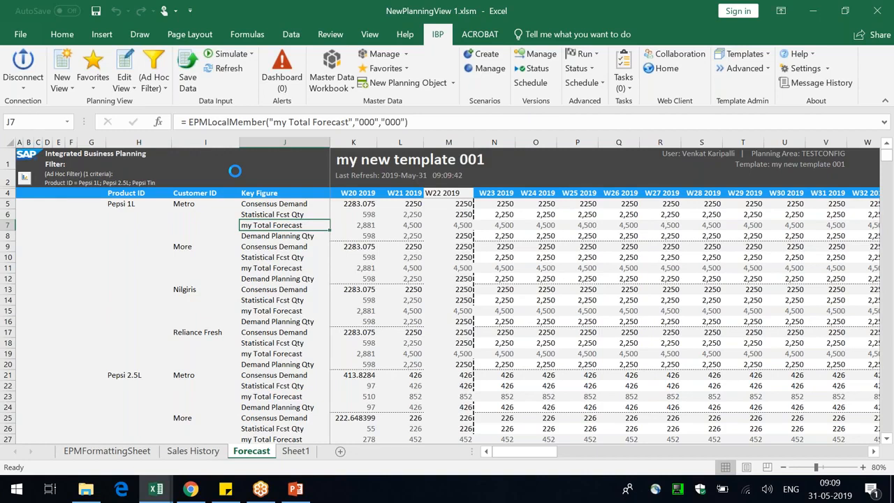
{"action": "left_click", "coordinate": [486, 176]}
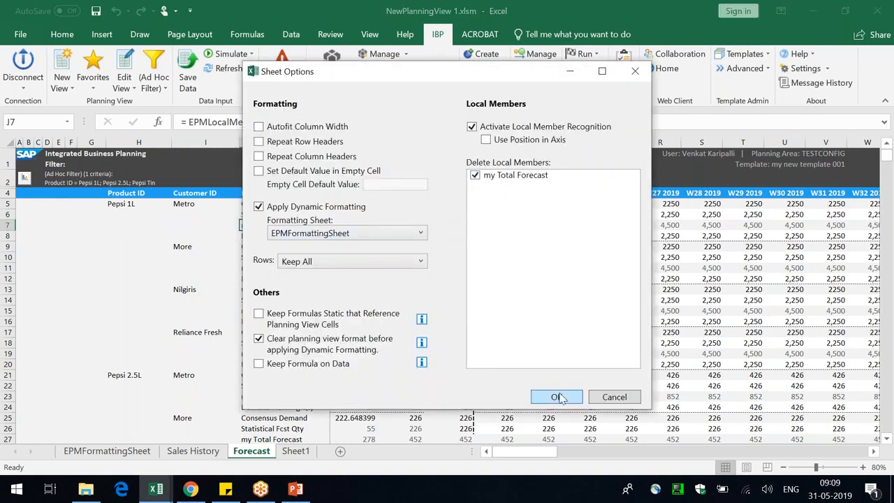
{"action": "left_click", "coordinate": [557, 397]}
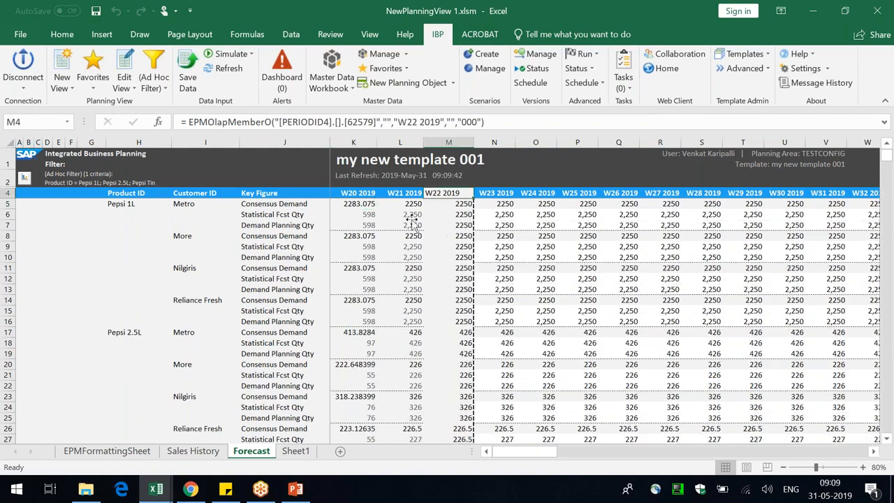
- Apply a white fill to the header label and data format cells of the combined rule on EPMFormattingSheet
{"action": "left_click", "coordinate": [126, 454]}
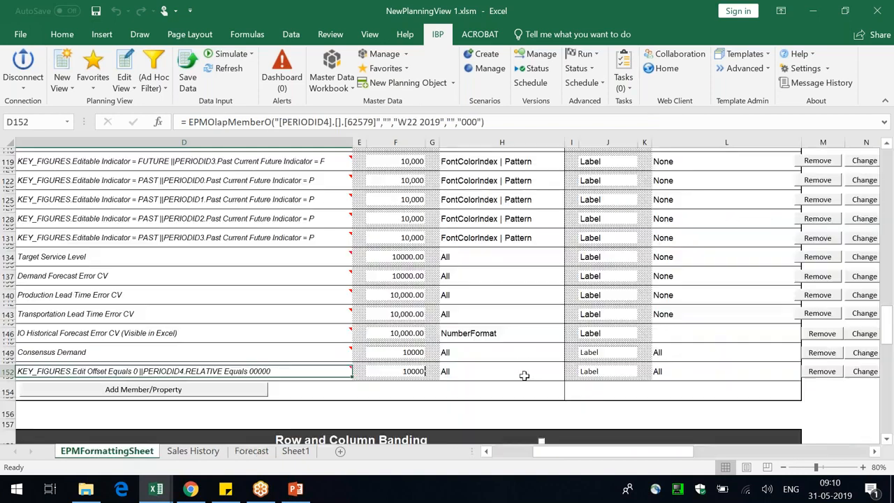
{"action": "left_click", "coordinate": [62, 34]}
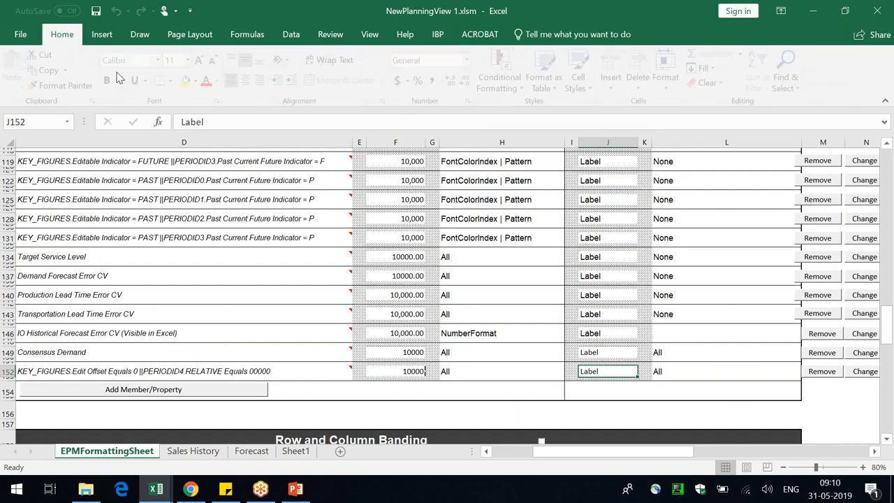
{"action": "left_click", "coordinate": [200, 81]}
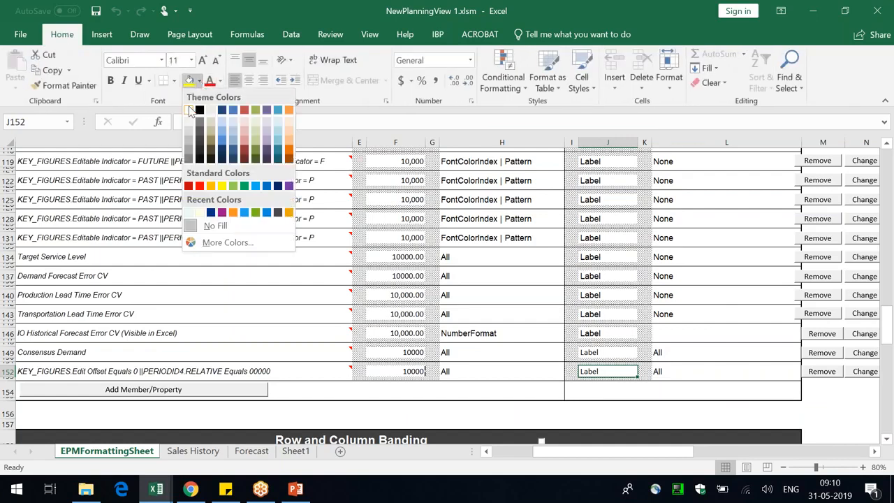
{"action": "left_click", "coordinate": [190, 110]}
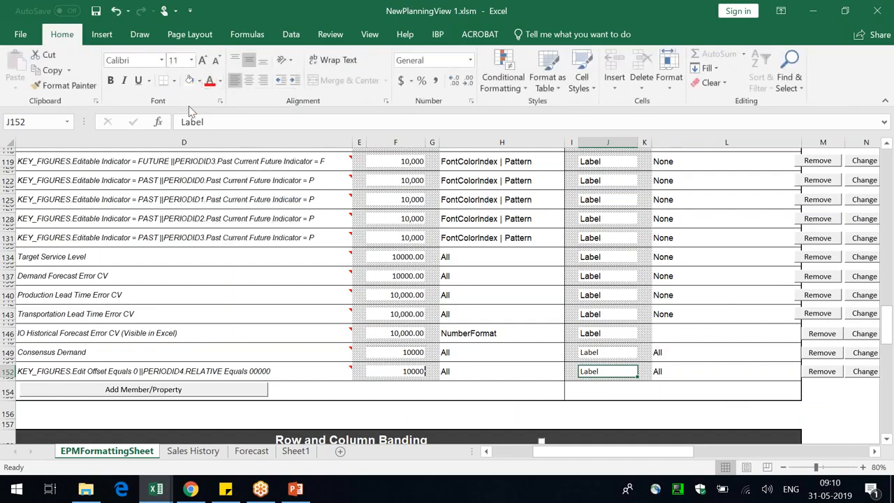
{"action": "left_click", "coordinate": [398, 372]}
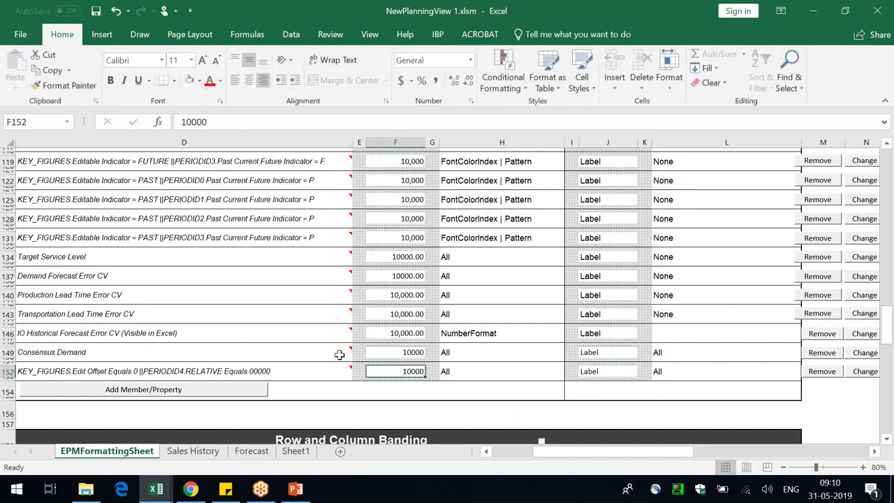
{"action": "left_click", "coordinate": [200, 81]}
{"action": "left_click", "coordinate": [189, 110]}
{"action": "double_click", "coordinate": [477, 372]}
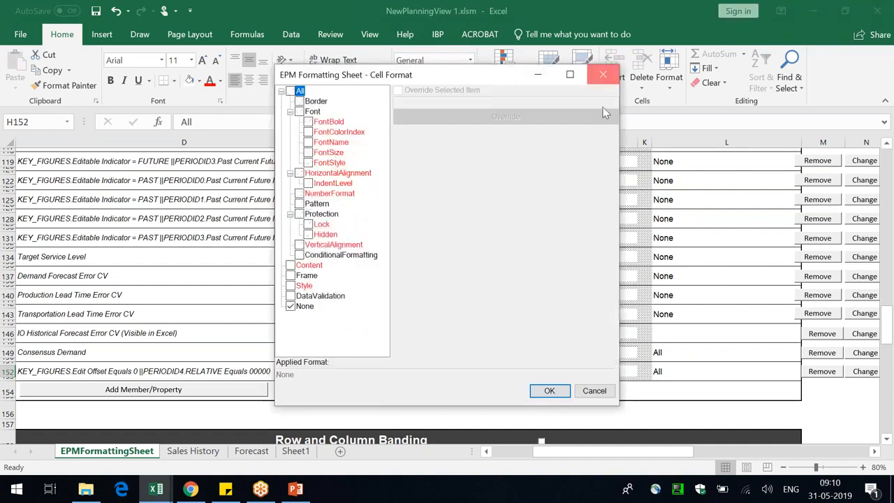
{"action": "left_click", "coordinate": [603, 74]}
{"action": "scroll", "coordinate": [482, 386], "scroll_direction": "up", "scroll_amount": 9}
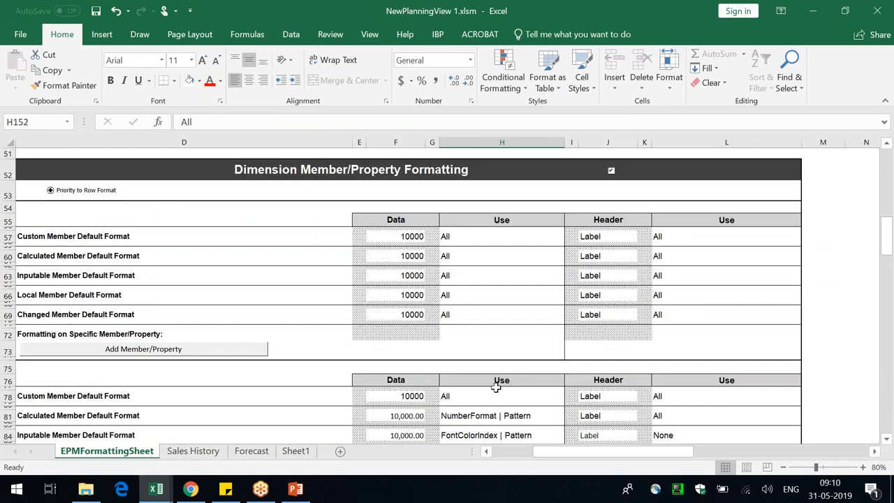
{"action": "scroll", "coordinate": [465, 393], "scroll_direction": "down", "scroll_amount": 2}
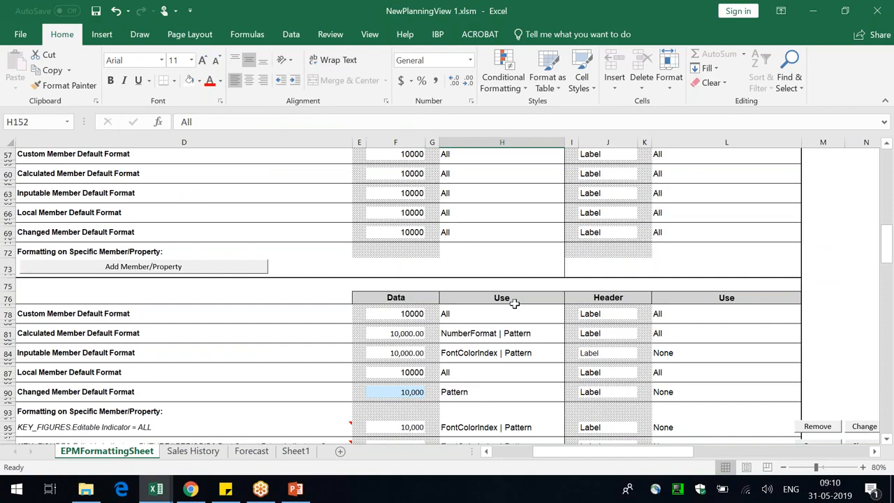
{"action": "scroll", "coordinate": [526, 353], "scroll_direction": "down", "scroll_amount": 20}
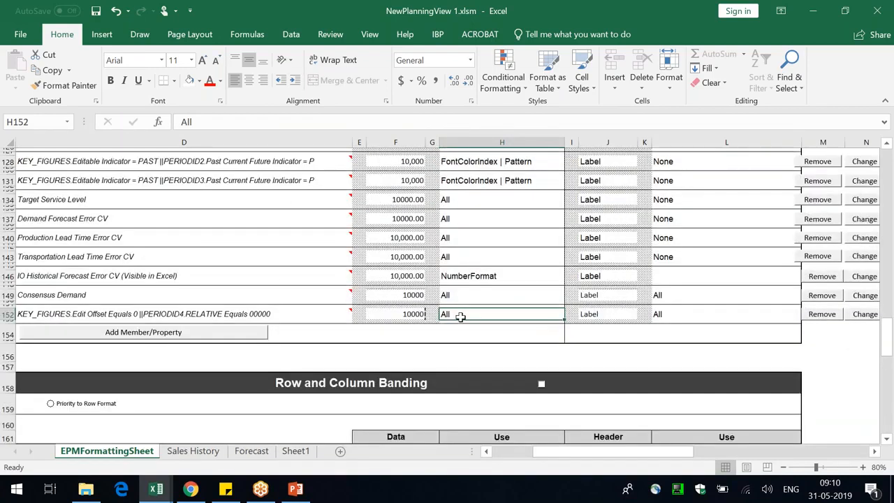
- Limit the data format of the combined Edit Offset and Week rule to Border only on EPMFormattingSheet
{"action": "double_click", "coordinate": [461, 317]}
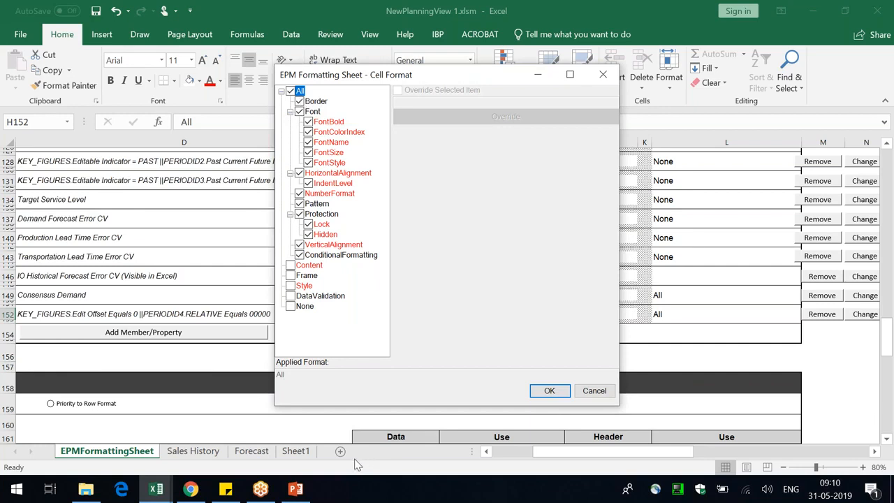
{"action": "left_click", "coordinate": [291, 91]}
{"action": "left_click", "coordinate": [299, 102]}
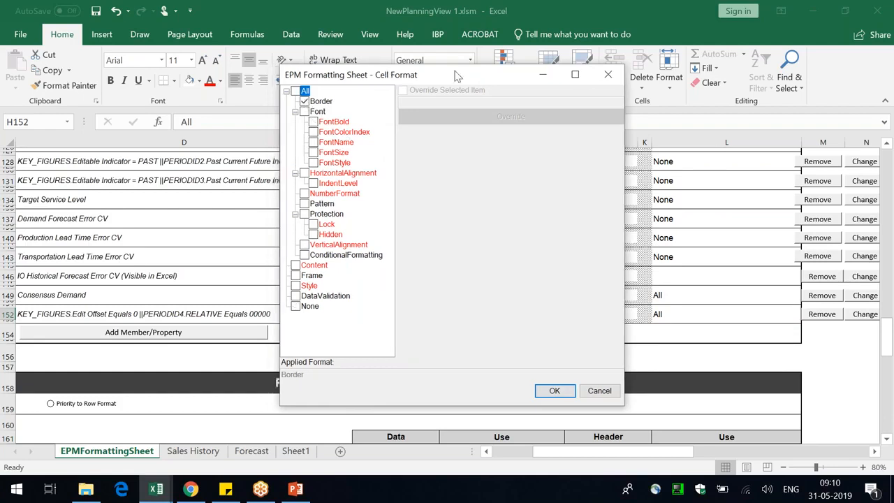
{"action": "left_click_drag", "start_coordinate": [377, 77], "coordinate": [673, 72]}
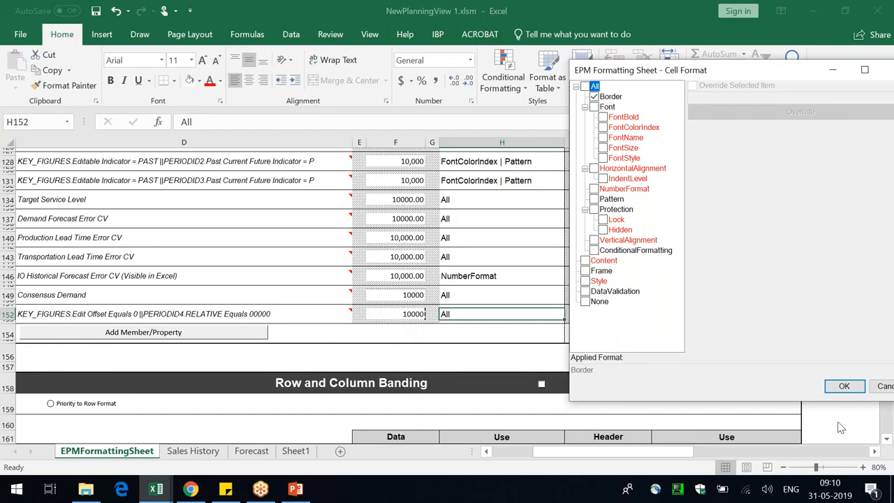
{"action": "left_click", "coordinate": [844, 387]}
- Set the header format use of the combined rule to None and show the Forecast planning view
{"action": "left_click", "coordinate": [673, 313]}
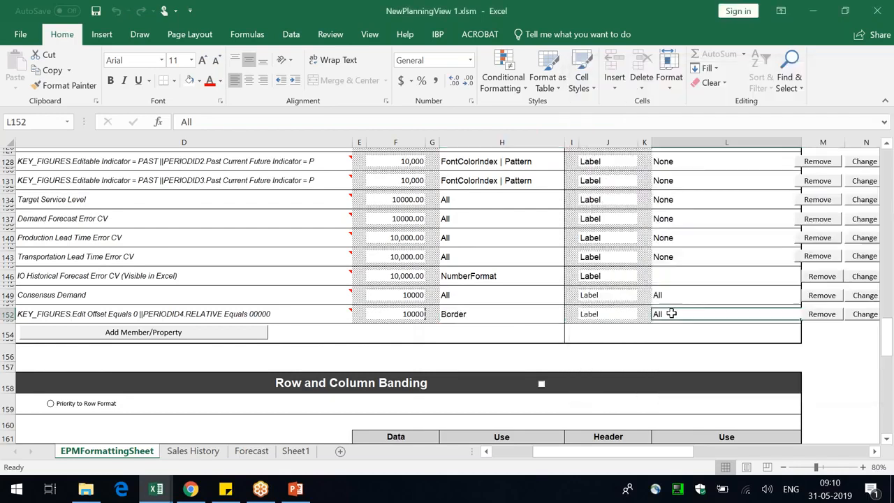
{"action": "left_click", "coordinate": [290, 90]}
{"action": "left_click", "coordinate": [290, 306]}
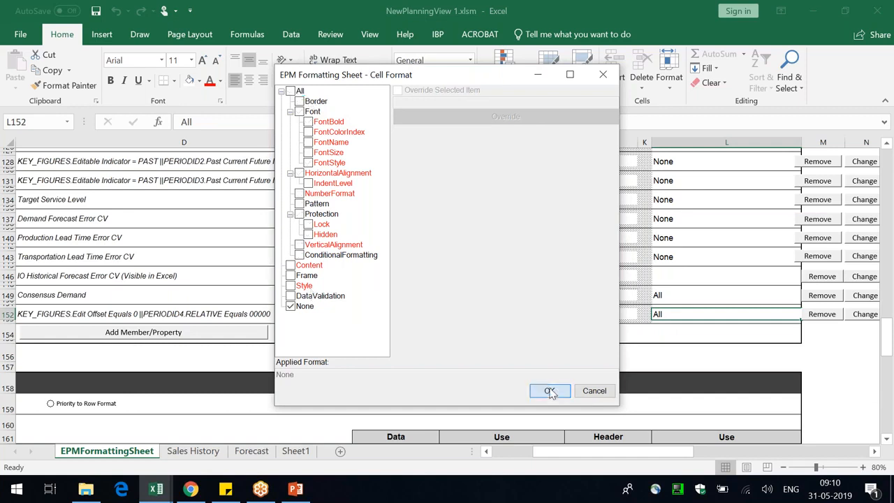
{"action": "left_click", "coordinate": [549, 390]}
{"action": "left_click", "coordinate": [253, 453]}
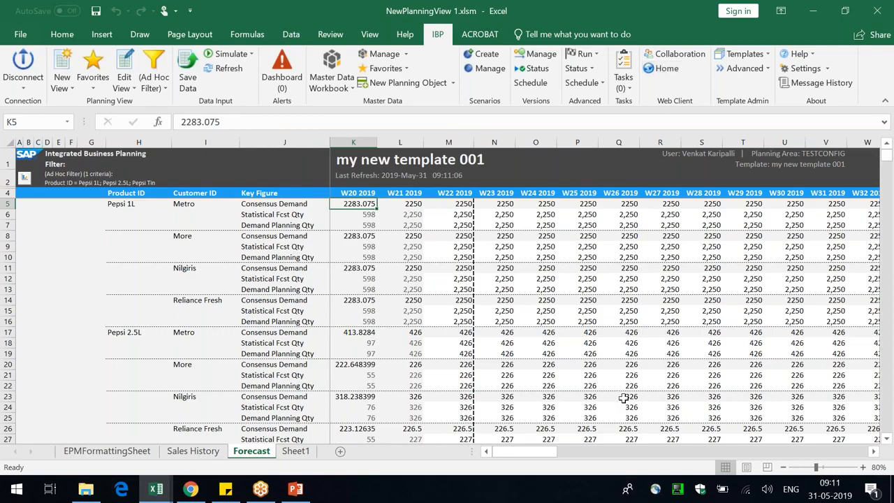
- Open the Sales History planning view for editing, check its planning level, and select the From period in its time settings
{"action": "left_click", "coordinate": [193, 450]}
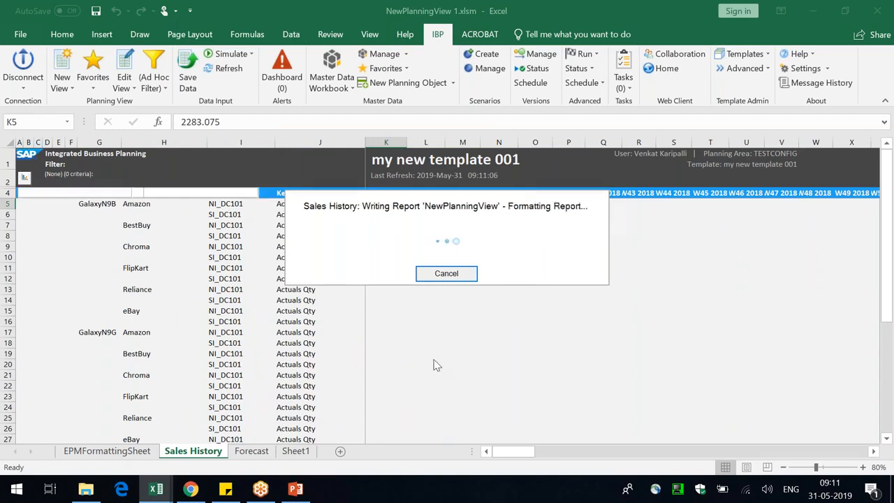
{"action": "left_click", "coordinate": [128, 61]}
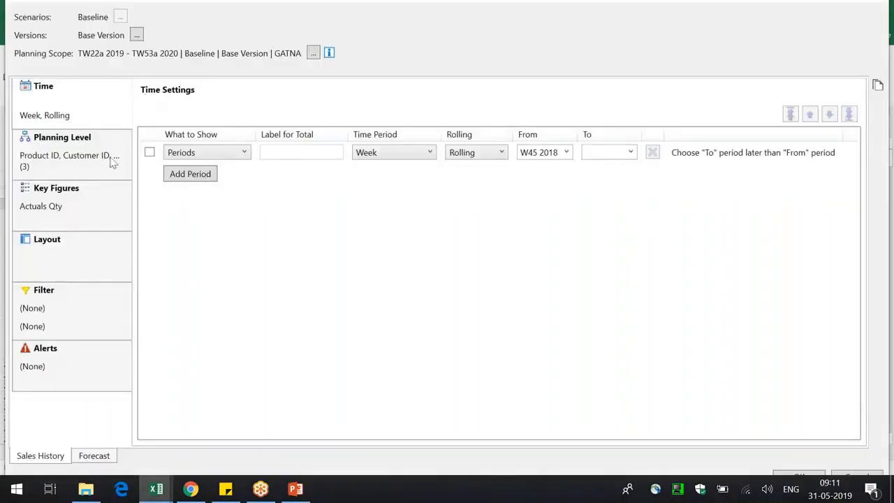
{"action": "left_click", "coordinate": [113, 161]}
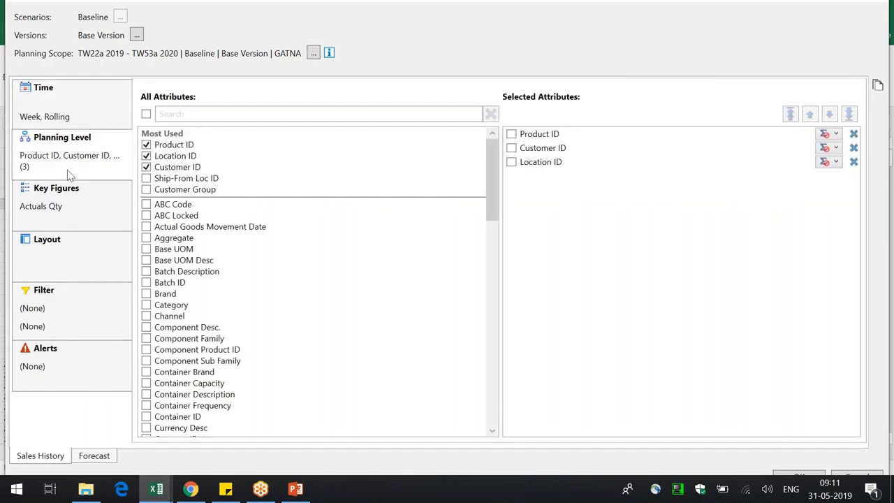
{"action": "left_click", "coordinate": [70, 106]}
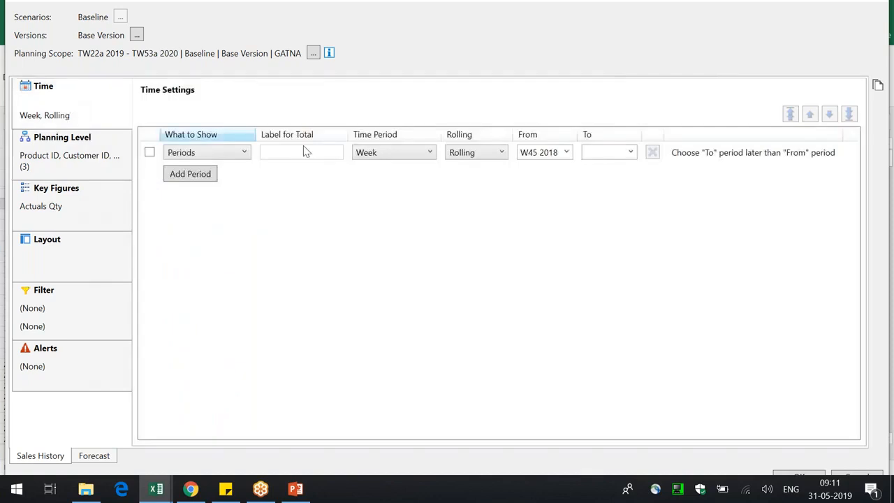
{"action": "left_click", "coordinate": [544, 153]}
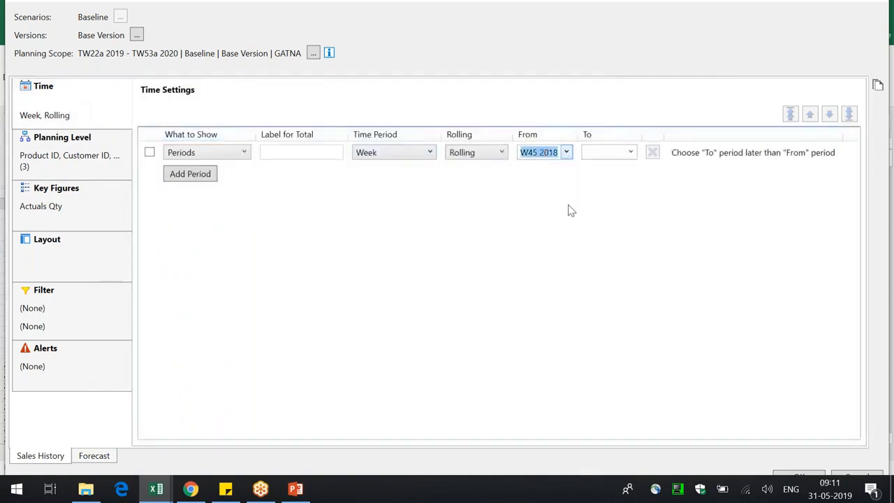
- Set the Sales History view's starting period to W17 2019 and apply the planning view without a filter
{"action": "left_click", "coordinate": [568, 153]}
{"action": "left_click_drag", "start_coordinate": [564, 225], "coordinate": [570, 250]}
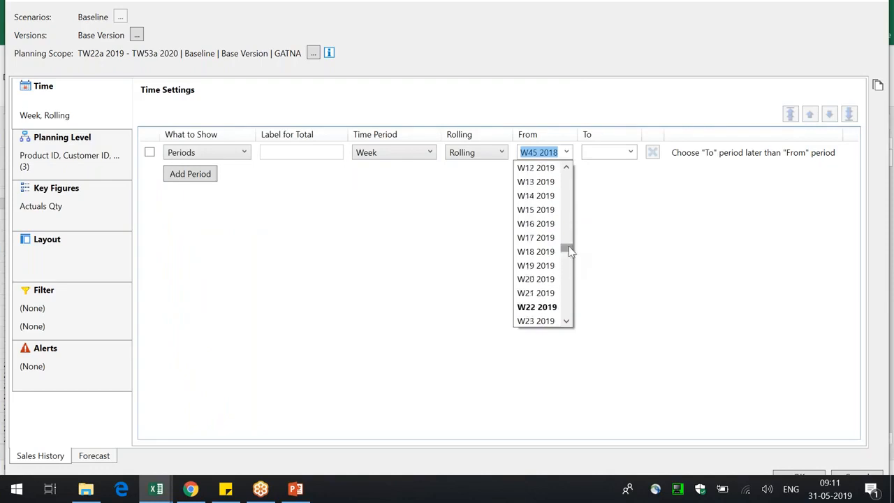
{"action": "left_click", "coordinate": [543, 197]}
{"action": "left_click", "coordinate": [567, 154]}
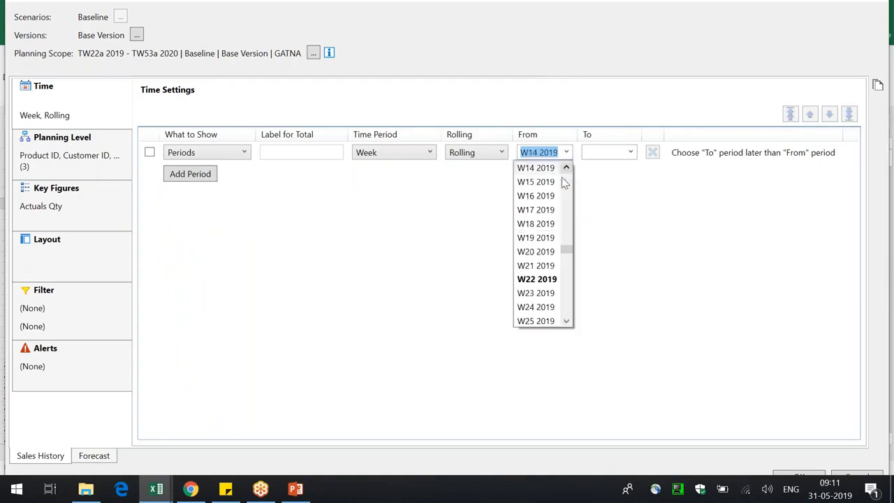
{"action": "left_click", "coordinate": [547, 208]}
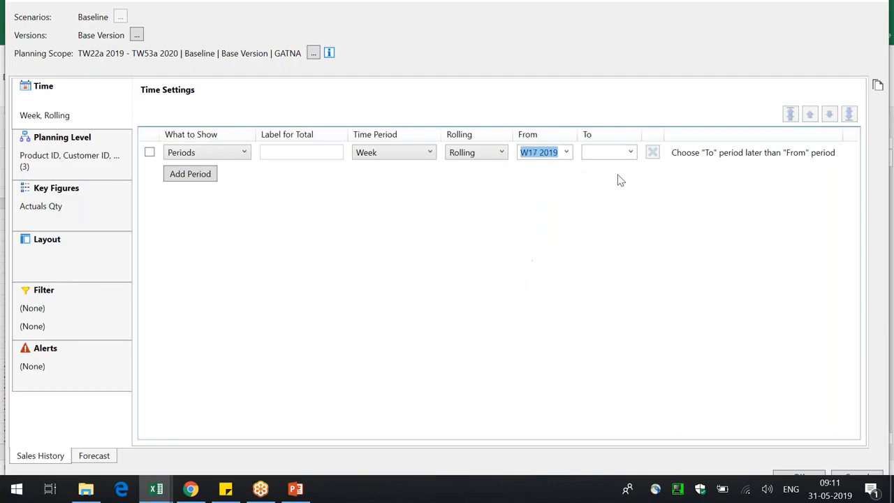
{"action": "left_click", "coordinate": [814, 478]}
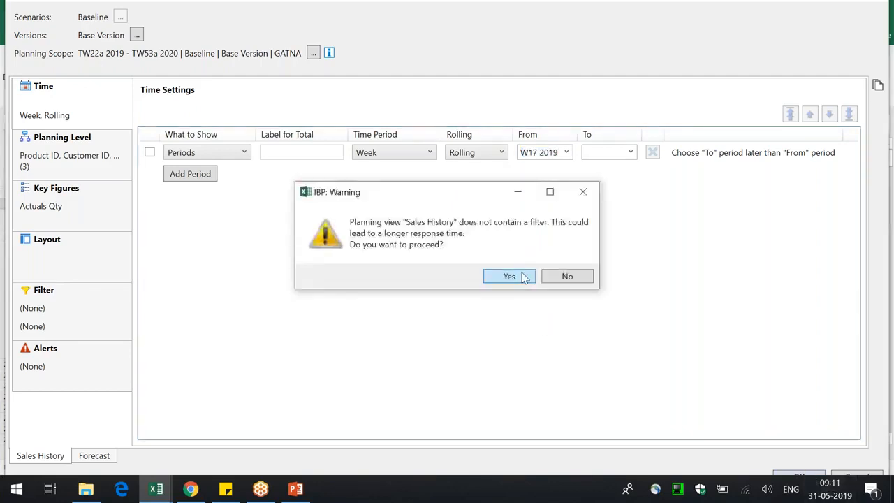
{"action": "left_click", "coordinate": [524, 276]}
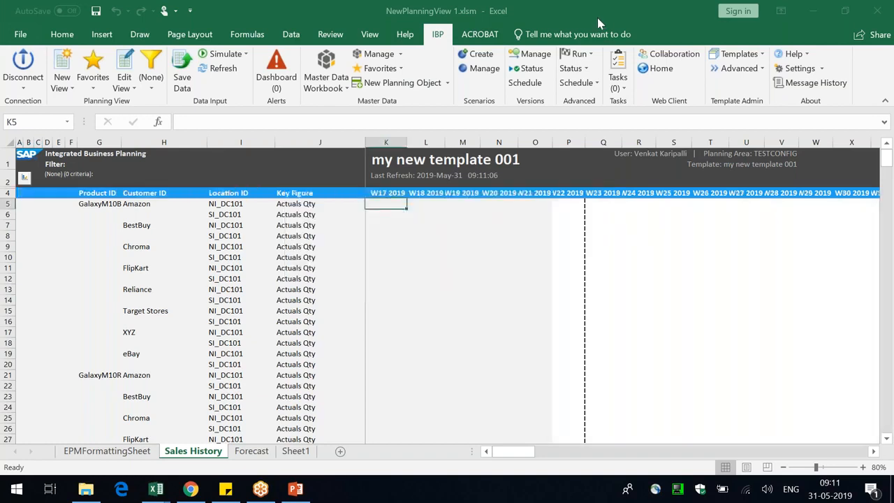
- Widen the W21 and W22 2019 columns on Sales History and select the Pepsi 1L actuals cells from W18 to W22 2019
{"action": "double_click", "coordinate": [586, 146]}
{"action": "left_click_drag", "start_coordinate": [556, 147], "coordinate": [558, 147]}
{"action": "scroll", "coordinate": [563, 356], "scroll_direction": "down", "scroll_amount": 19}
{"action": "scroll", "coordinate": [580, 367], "scroll_direction": "down", "scroll_amount": 20}
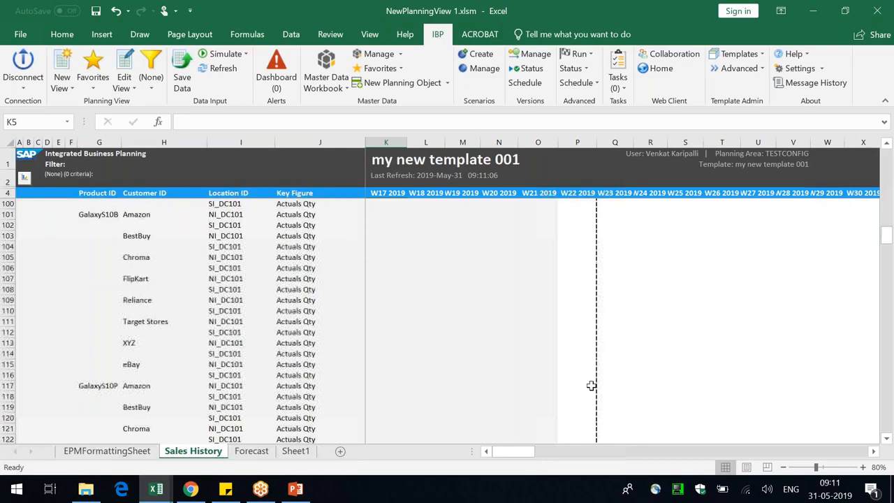
{"action": "left_click_drag", "start_coordinate": [889, 291], "coordinate": [398, 377]}
{"action": "left_click_drag", "start_coordinate": [427, 257], "coordinate": [591, 377]}
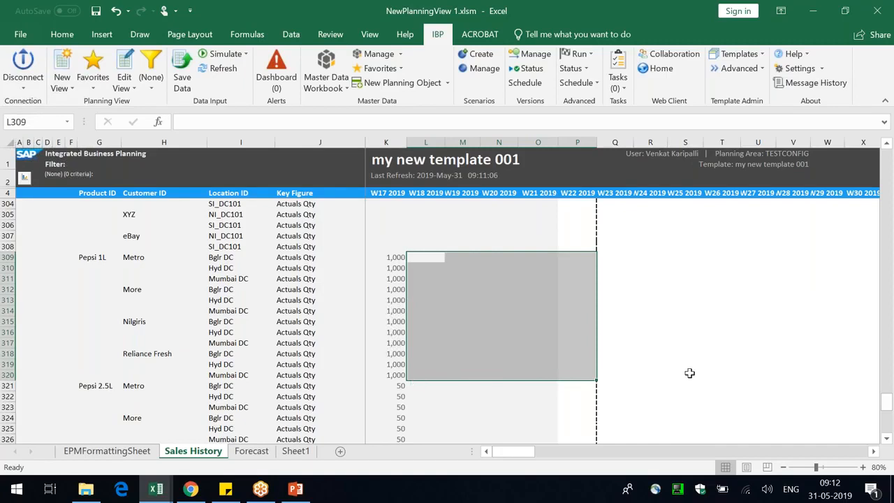
- Check the Forecast sheet, and inspect the Edit Offset and PERIODID4.RELATIVE rule with its Border setting on EPMFormattingSheet
{"action": "left_click", "coordinate": [251, 451]}
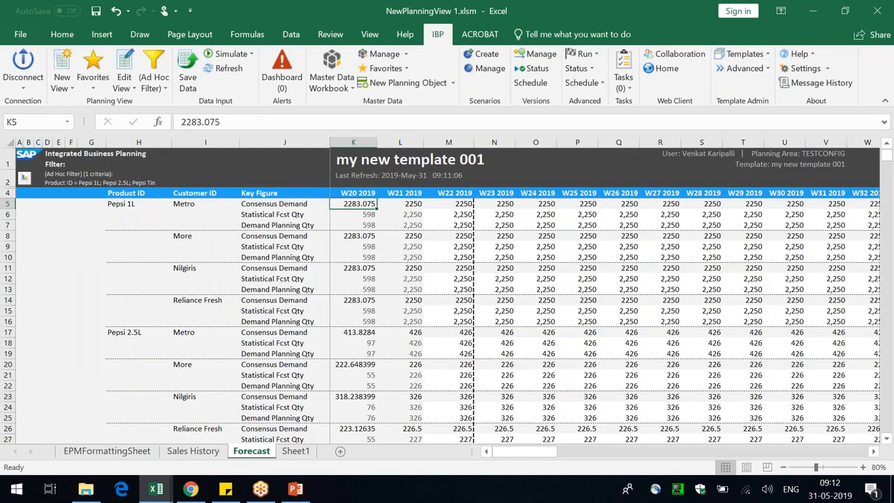
{"action": "left_click", "coordinate": [749, 19]}
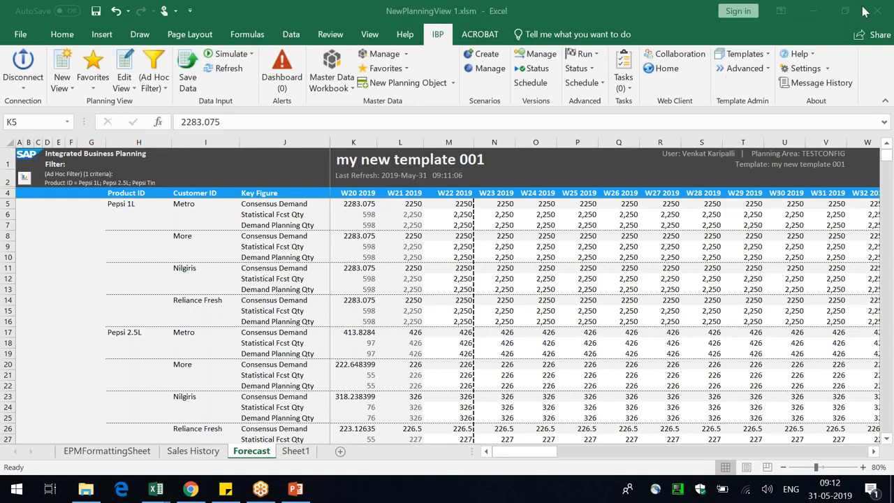
{"action": "left_click", "coordinate": [120, 456]}
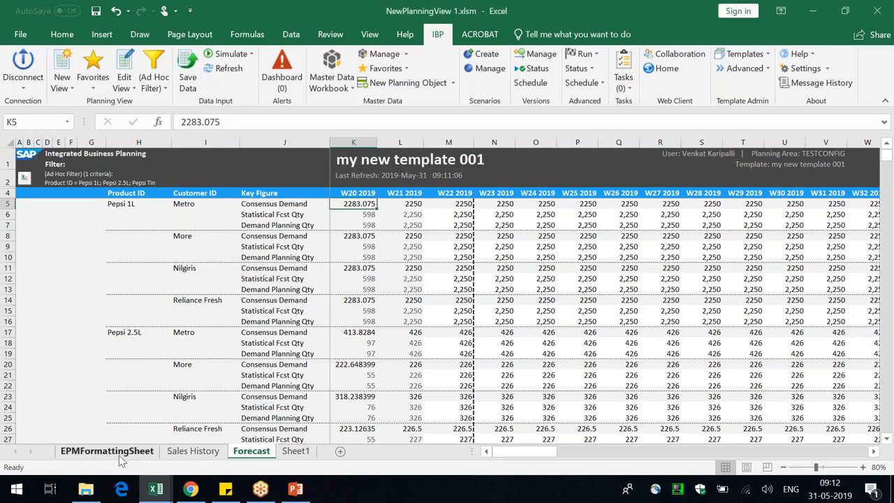
{"action": "left_click", "coordinate": [120, 456]}
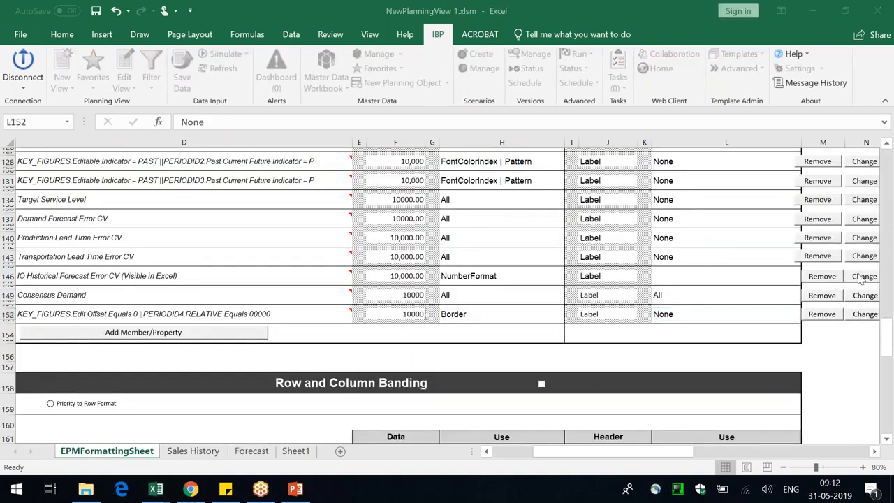
{"action": "left_click_drag", "start_coordinate": [629, 458], "coordinate": [568, 452]}
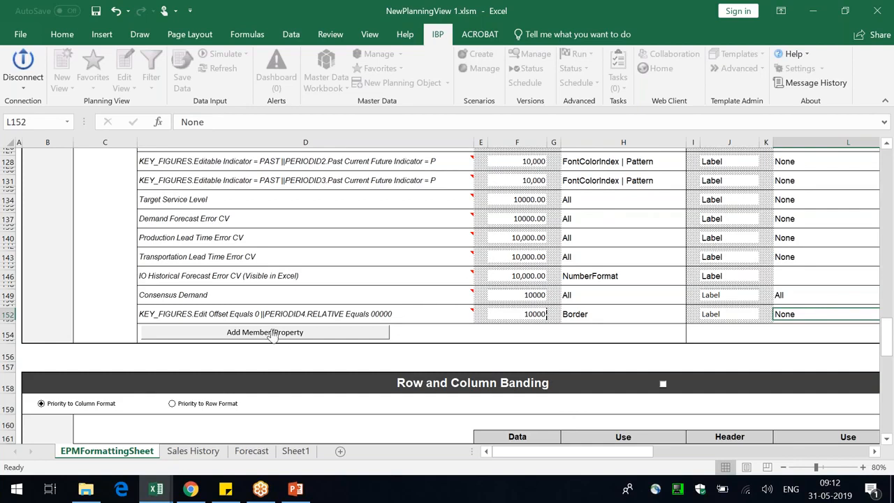
{"action": "left_click", "coordinate": [215, 314]}
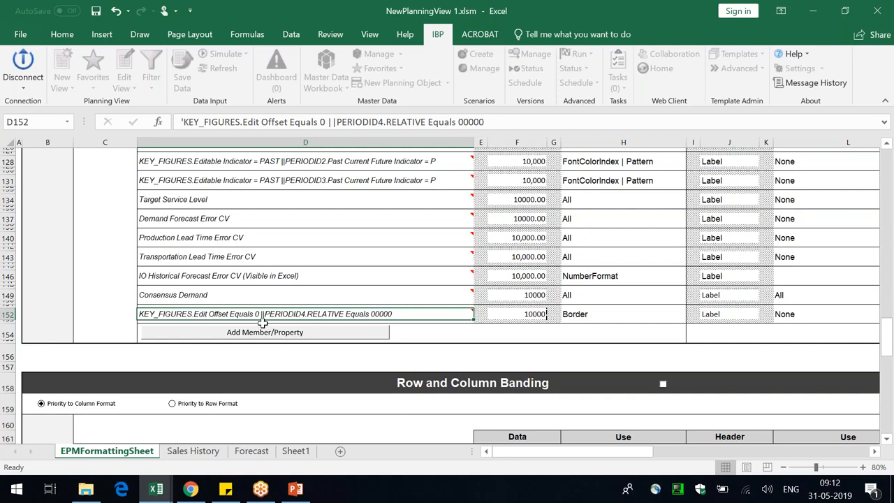
{"action": "mouse_move", "coordinate": [204, 319]}
{"action": "mouse_move", "coordinate": [163, 313]}
{"action": "left_click", "coordinate": [593, 19]}
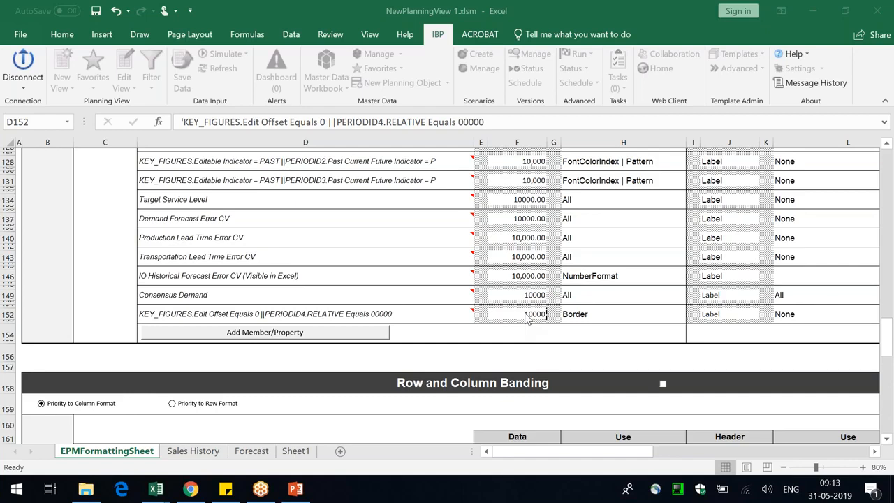
{"action": "left_click", "coordinate": [580, 315]}
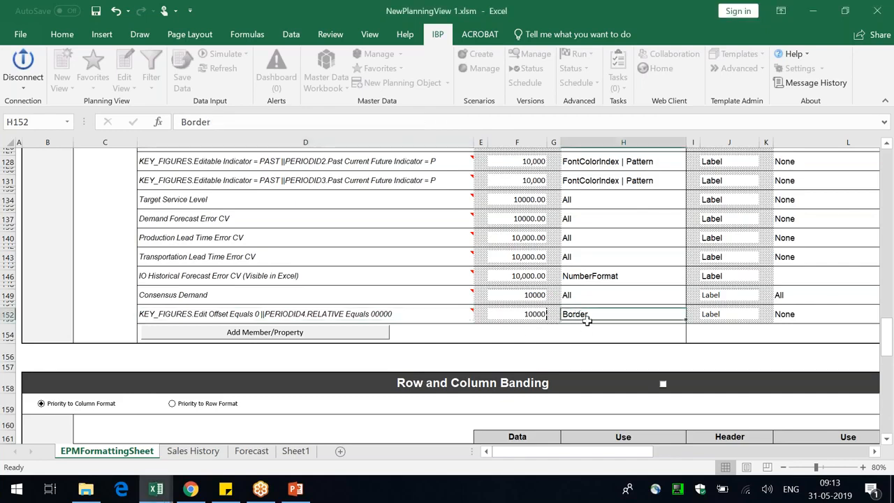
- Return to the Forecast sheet and slightly widen the W20 2019 column
{"action": "left_click", "coordinate": [193, 450]}
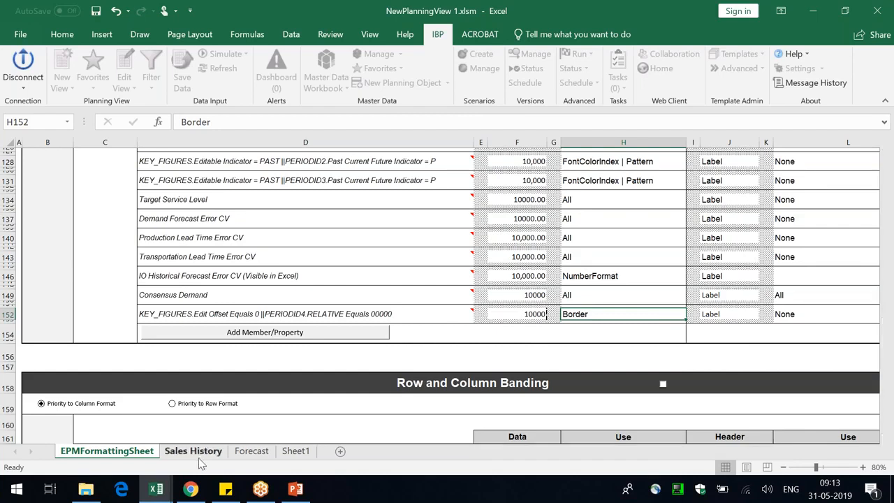
{"action": "left_click", "coordinate": [251, 451]}
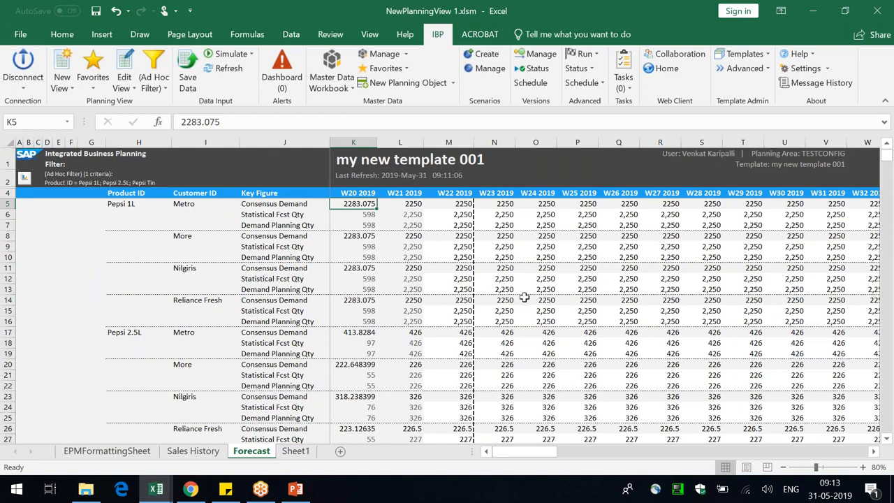
{"action": "left_click", "coordinate": [591, 17]}
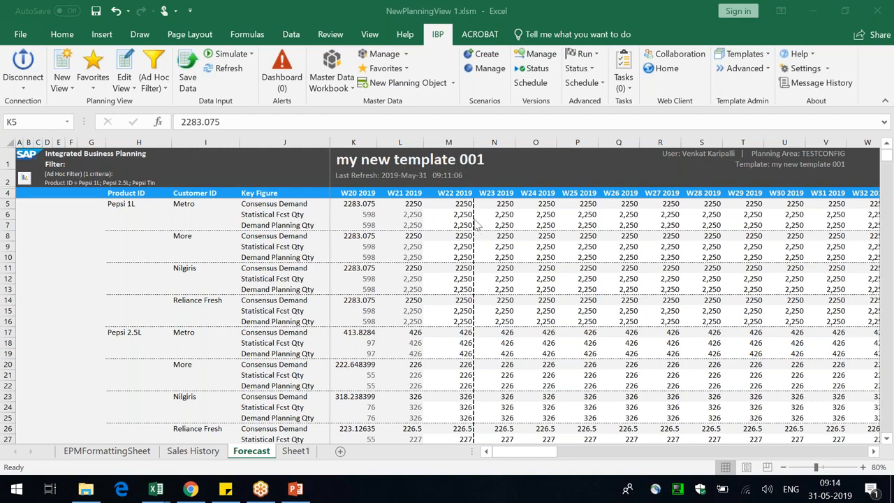
{"action": "left_click", "coordinate": [531, 309]}
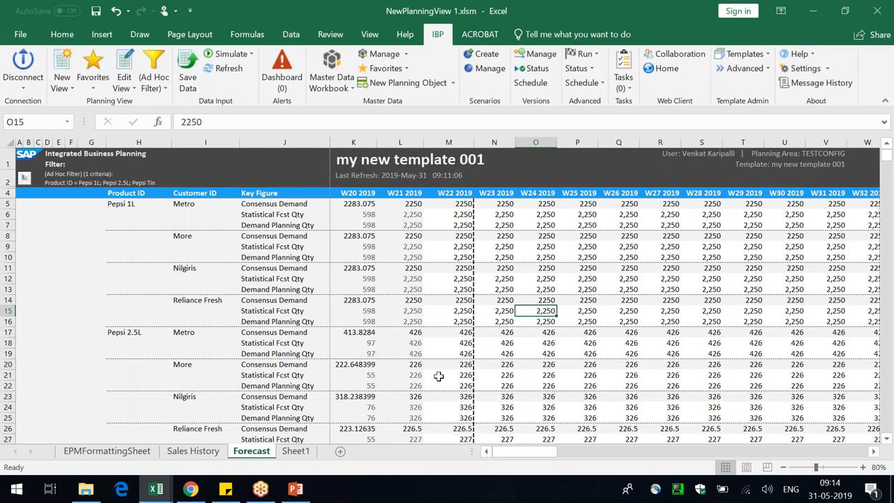
{"action": "left_click", "coordinate": [427, 319]}
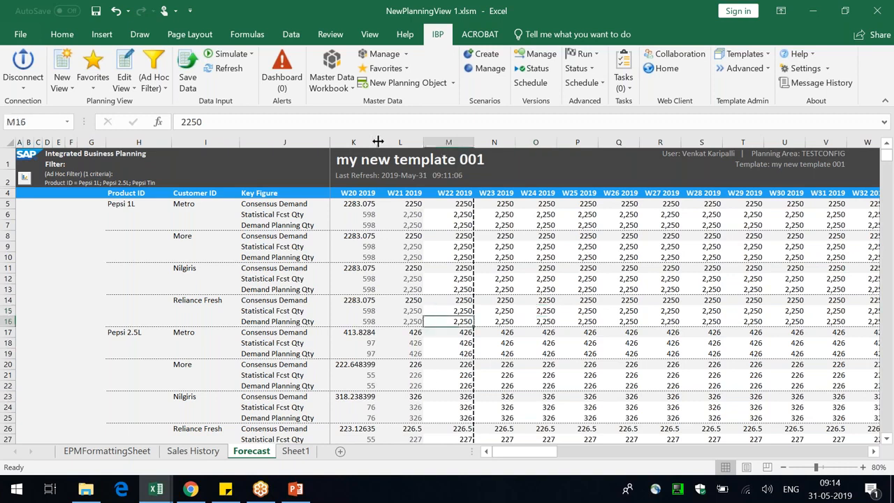
{"action": "left_click_drag", "start_coordinate": [378, 142], "coordinate": [385, 142]}
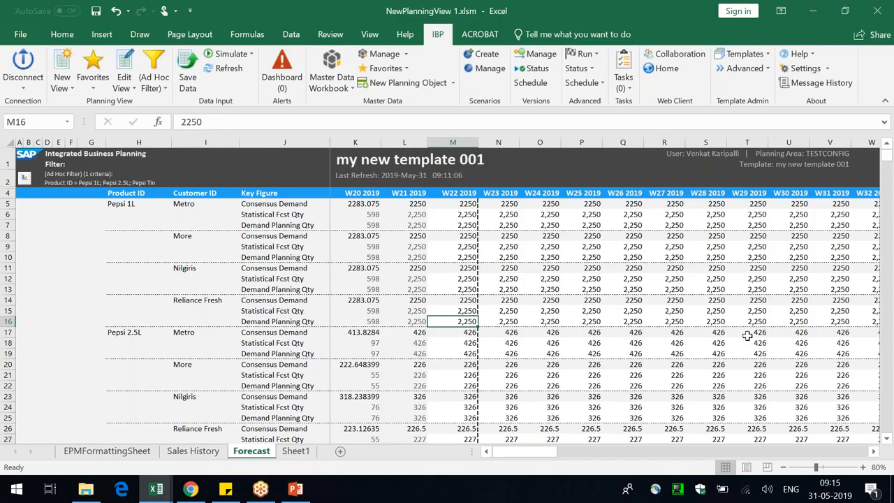
- Compare the Border rule on EPMFormattingSheet with the Demand Planning Qty cells from W20 to W22 2019 on Forecast
{"action": "left_click", "coordinate": [358, 225]}
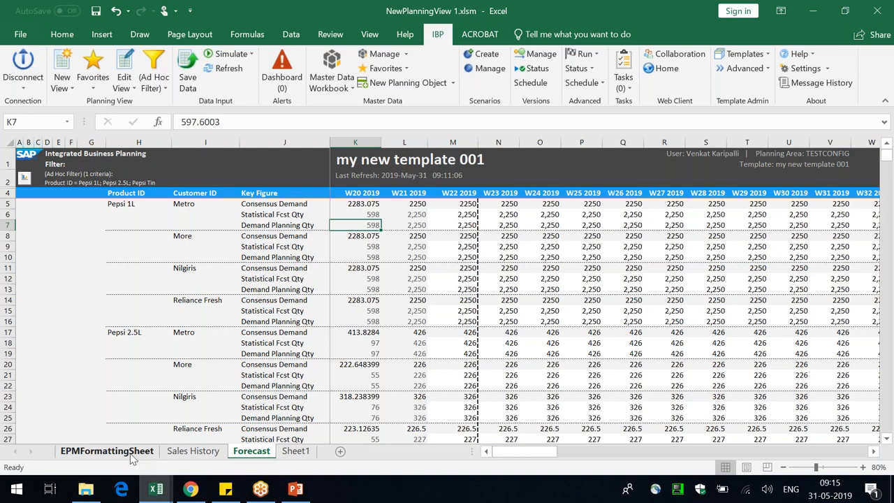
{"action": "left_click", "coordinate": [107, 451]}
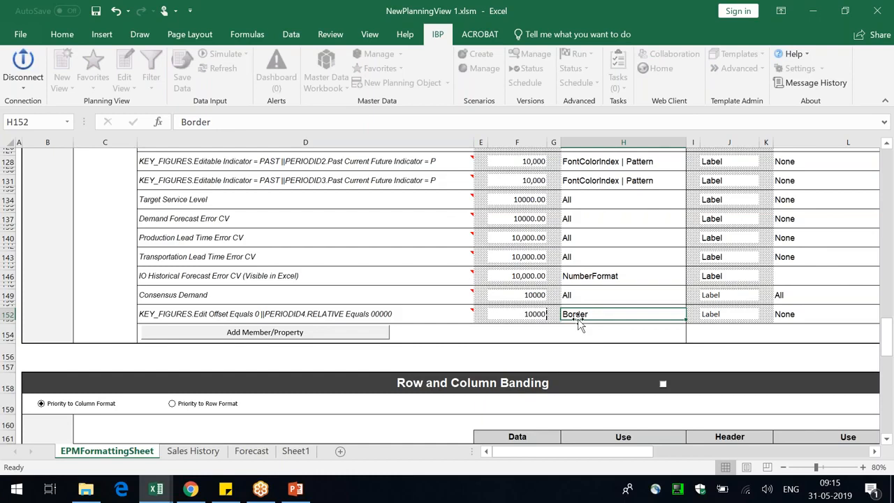
{"action": "left_click", "coordinate": [252, 451]}
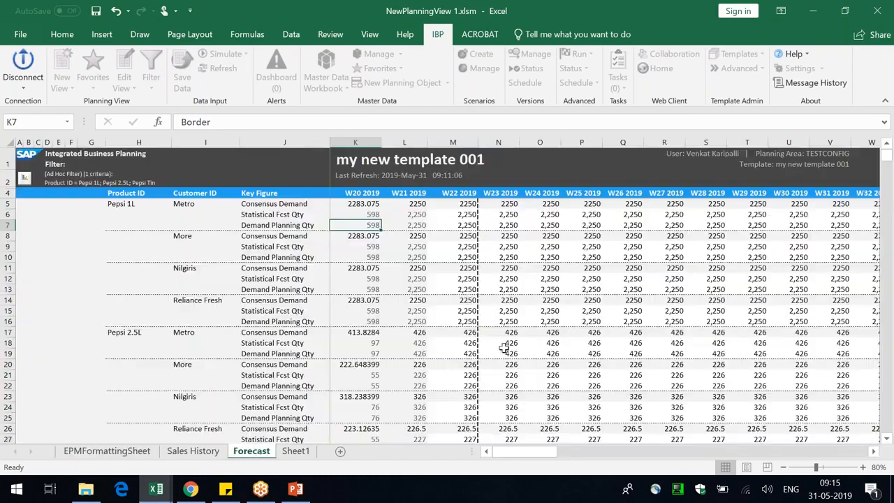
{"action": "left_click_drag", "start_coordinate": [371, 225], "coordinate": [465, 224]}
{"action": "left_click_drag", "start_coordinate": [368, 259], "coordinate": [475, 257]}
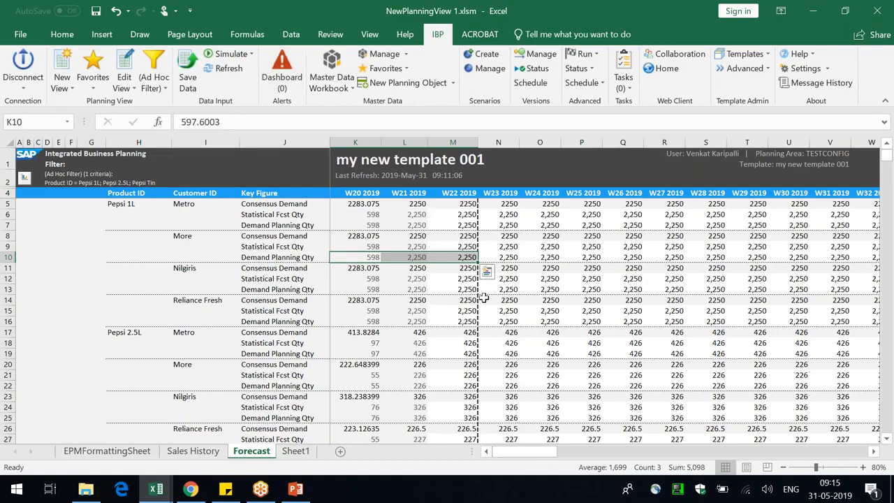
{"action": "left_click", "coordinate": [367, 334]}
- Switch to Chrome and look through the application tiles on the SAP IBP launchpad home page
{"action": "left_click", "coordinate": [190, 489]}
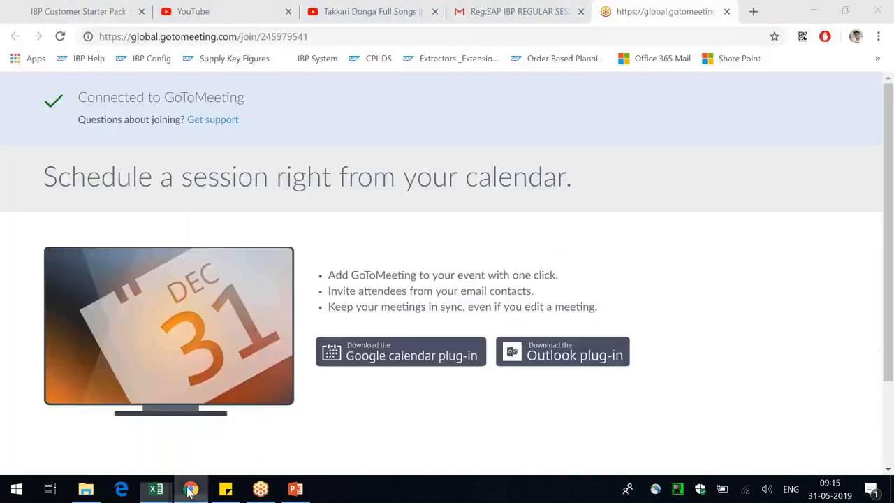
{"action": "left_click", "coordinate": [191, 489]}
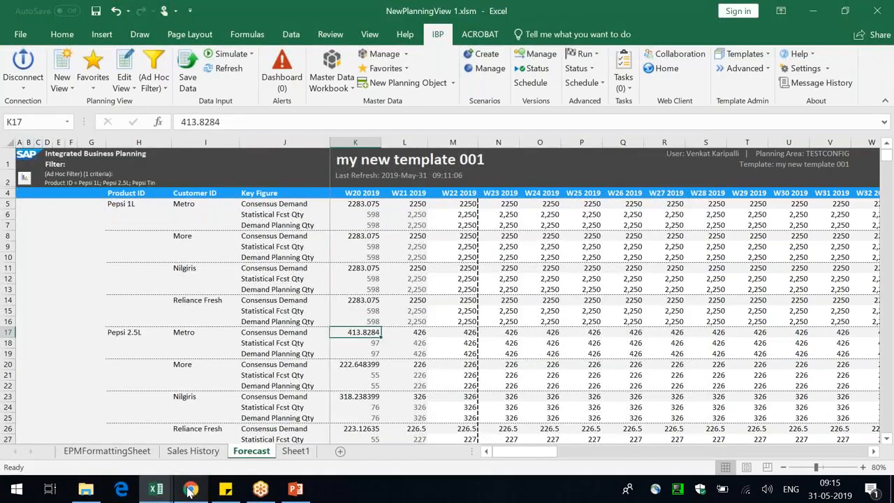
{"action": "left_click", "coordinate": [777, 353]}
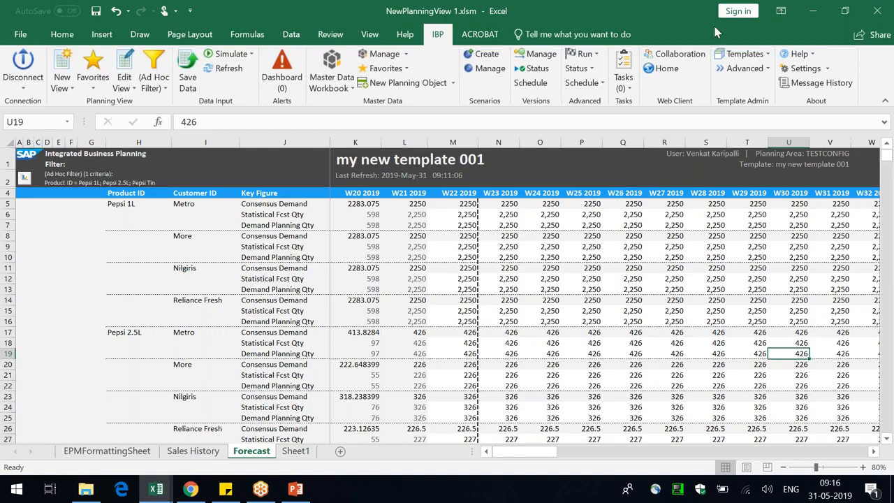
{"action": "left_click", "coordinate": [752, 15]}
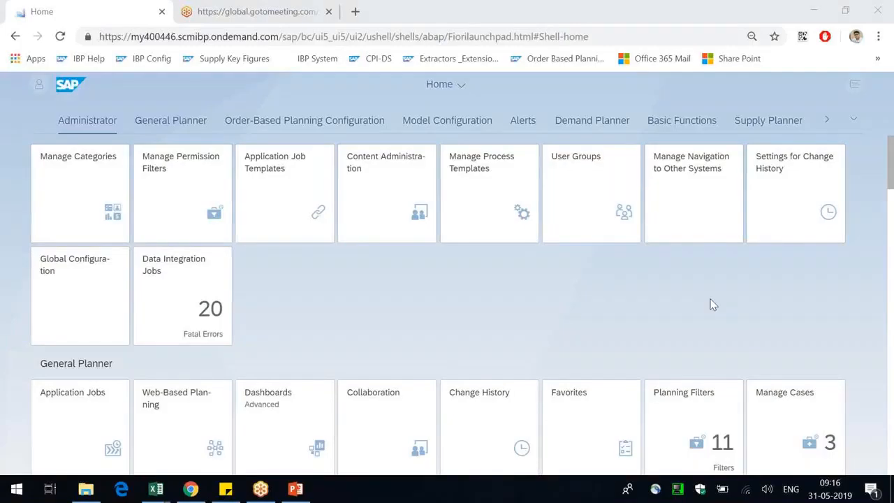
{"action": "scroll", "coordinate": [371, 366], "scroll_direction": "down", "scroll_amount": 3}
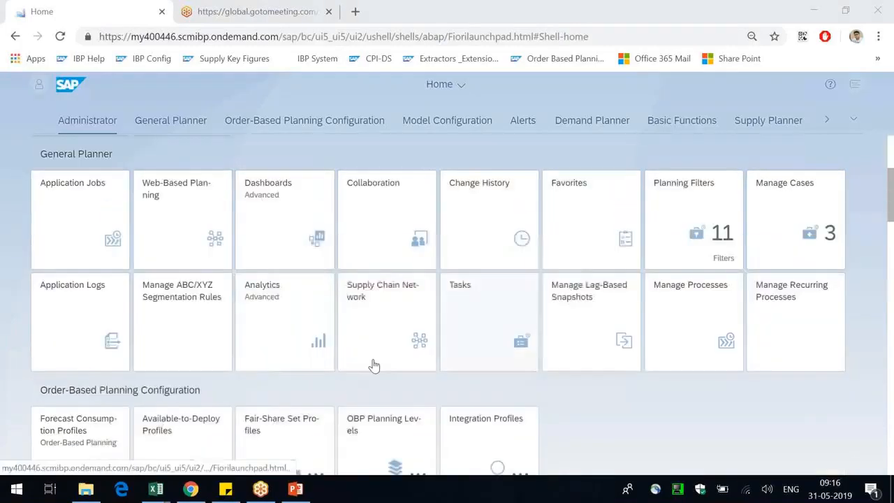
{"action": "scroll", "coordinate": [354, 374], "scroll_direction": "down", "scroll_amount": 9}
{"action": "scroll", "coordinate": [503, 395], "scroll_direction": "up", "scroll_amount": 12}
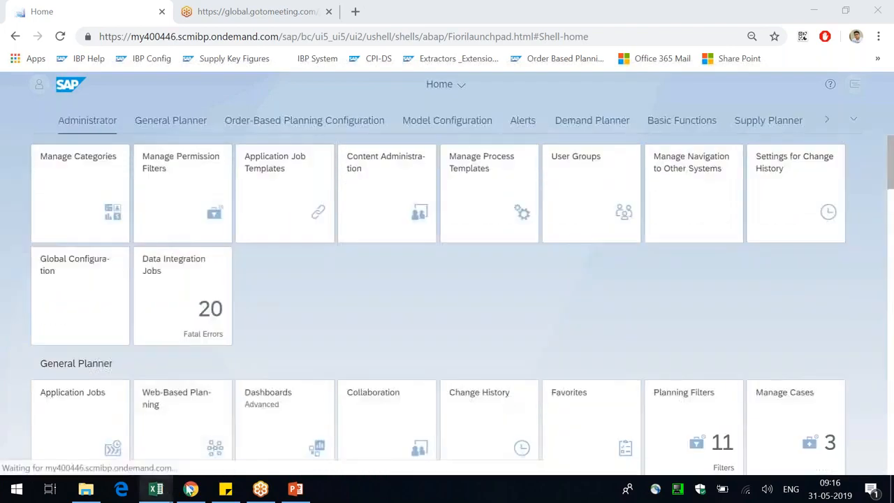
- Switch to PowerPoint and enter the unbulleted heading "CONTROL TOWER:" on the empty slide 19
{"action": "left_click", "coordinate": [296, 489]}
{"action": "left_click", "coordinate": [441, 146]}
{"action": "key", "text": "BackSpace"}
{"action": "type", "text": "CONTR"}
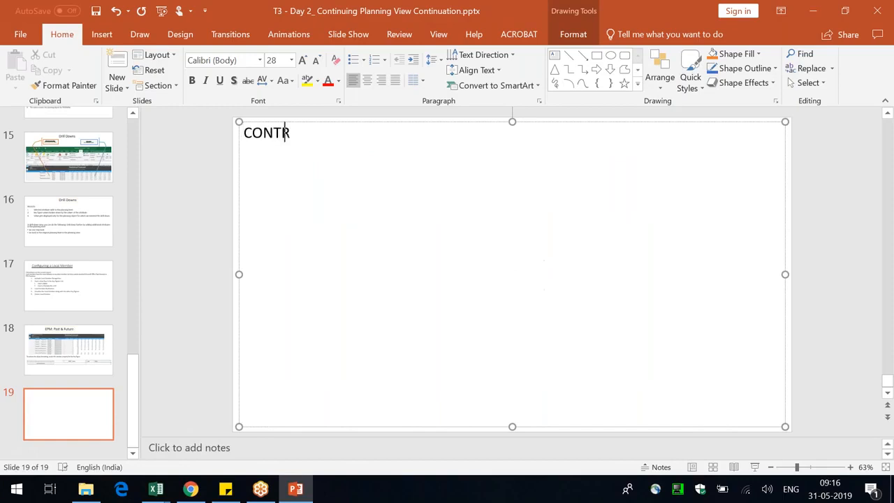
{"action": "type", "text": "OL TOWER:"}
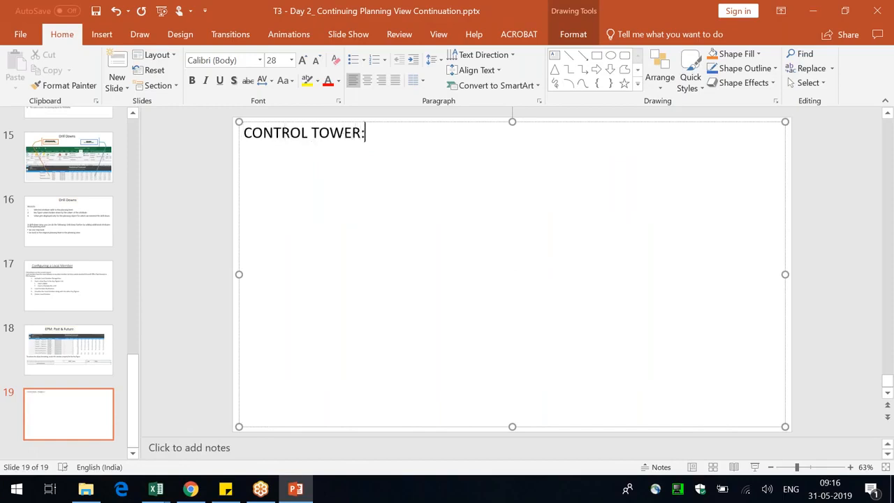
- Add an indented list line reading "1. Analytics" below the CONTROL TOWER heading
{"action": "key", "text": "Return"}
{"action": "key", "text": "Tab"}
{"action": "key", "text": "Tab"}
{"action": "type", "text": "1."}
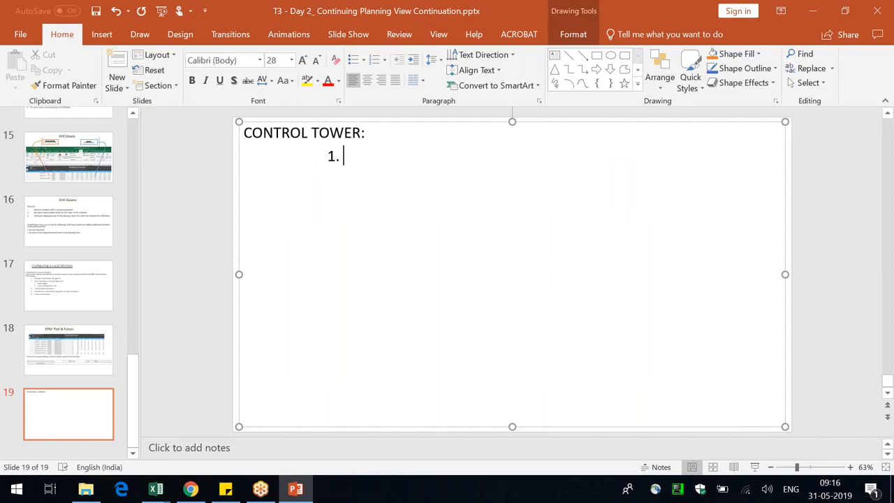
{"action": "type", "text": " Analytics"}
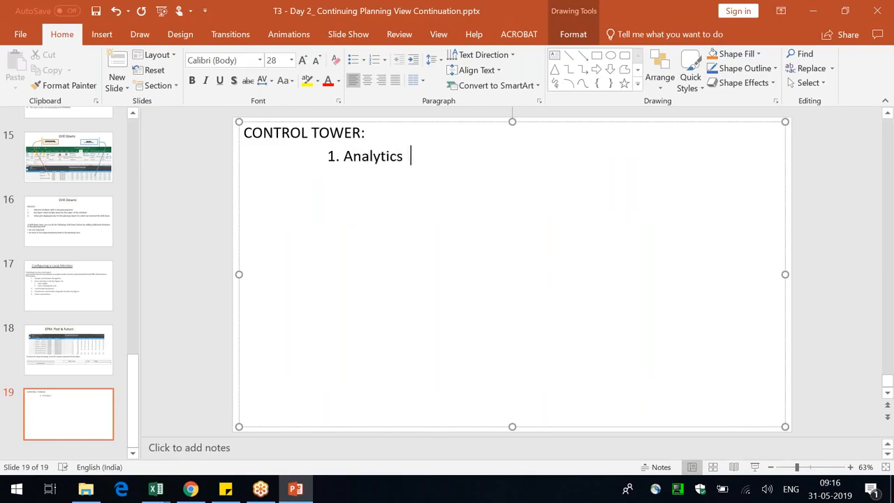
- Add the indented list lines "2. Dashboards" and "3. Custom Alerts" below the Analytics line
{"action": "key", "text": "Return"}
{"action": "key", "text": "Tab"}
{"action": "key", "text": "Tab"}
{"action": "type", "text": "2. Dashboards"}
{"action": "key", "text": "Return"}
{"action": "key", "text": "Tab"}
{"action": "key", "text": "Tab"}
{"action": "key", "text": "Tab"}
{"action": "type", "text": "3."}
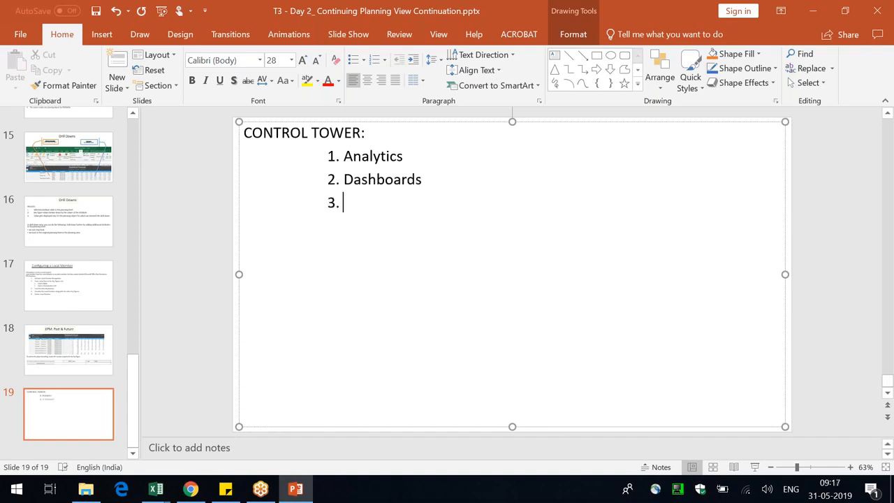
{"action": "type", "text": " Custom Alerts"}
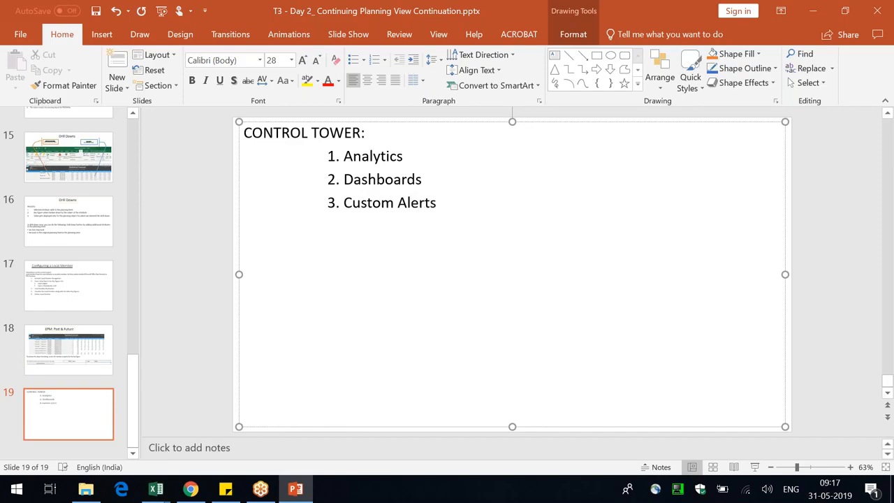
{"action": "left_click", "coordinate": [422, 180]}
{"action": "left_click", "coordinate": [437, 203]}
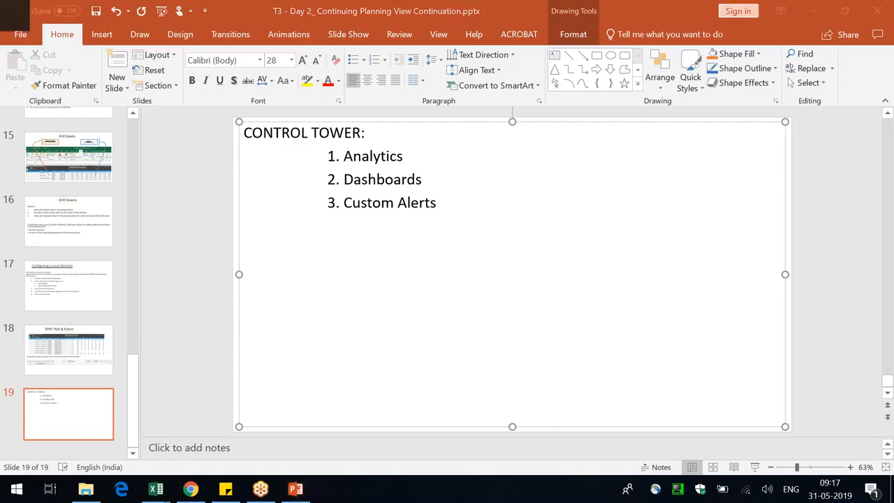
- Switch to Chrome and open the advanced Analytics app from the General Planner group of the SAP IBP launchpad
{"action": "key", "text": "alt+Tab"}
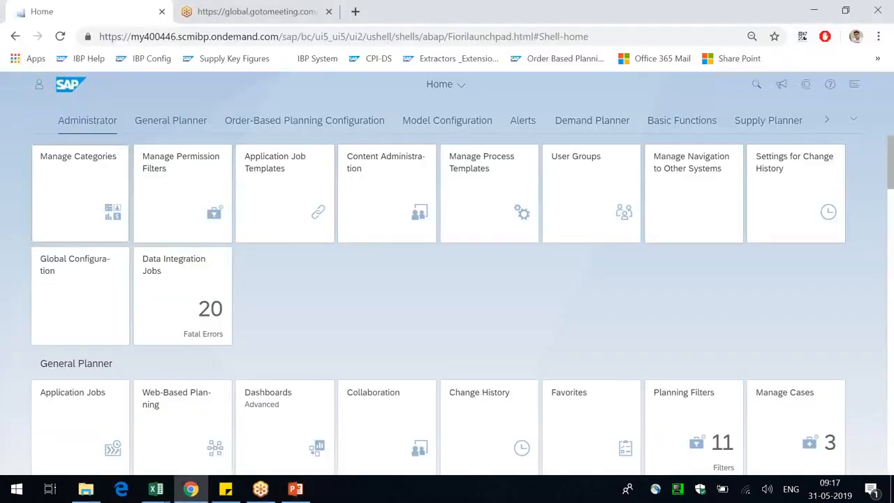
{"action": "left_click", "coordinate": [160, 125]}
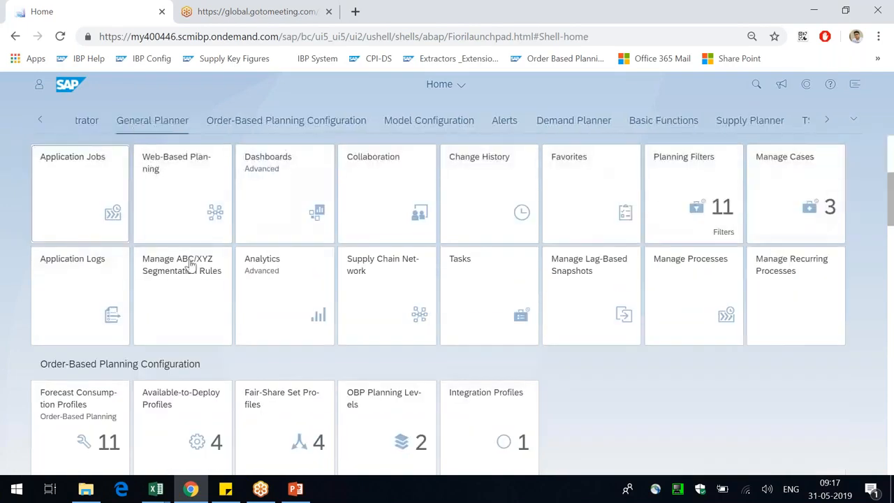
{"action": "left_click", "coordinate": [270, 275]}
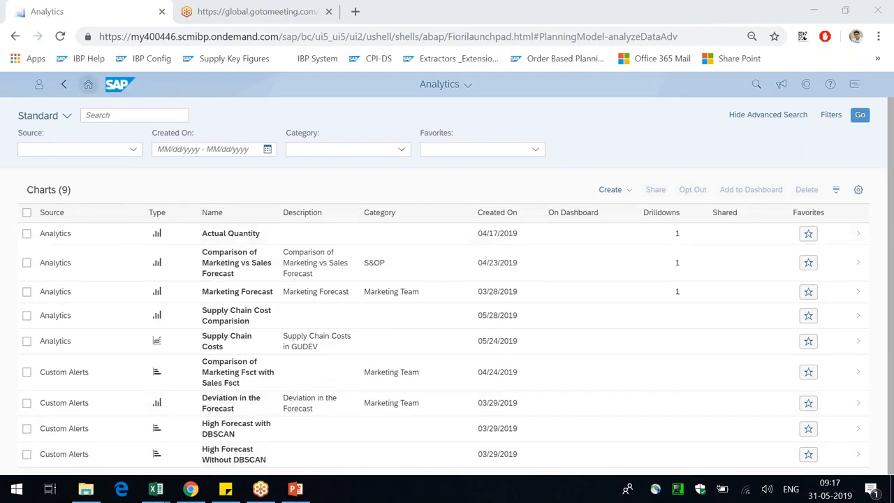
- Examine the Search, Created On, Category and Favorites filters available for the Analytics chart list
{"action": "left_click", "coordinate": [151, 115]}
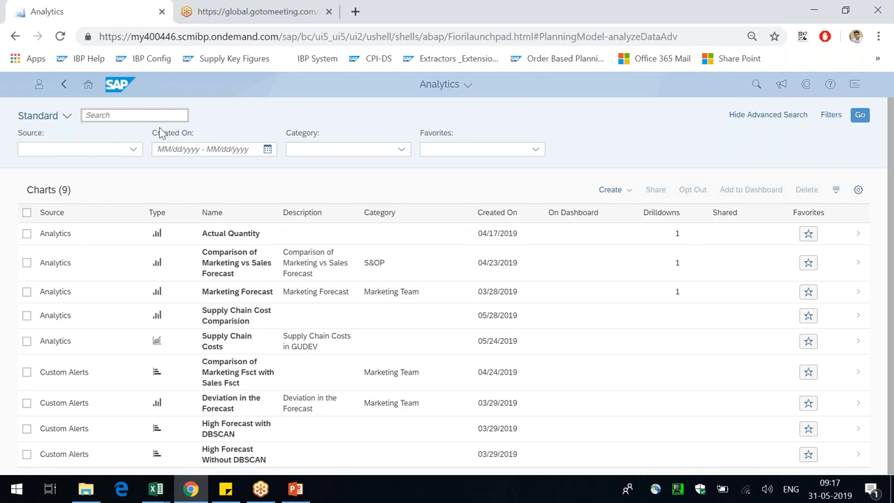
{"action": "left_click", "coordinate": [183, 150]}
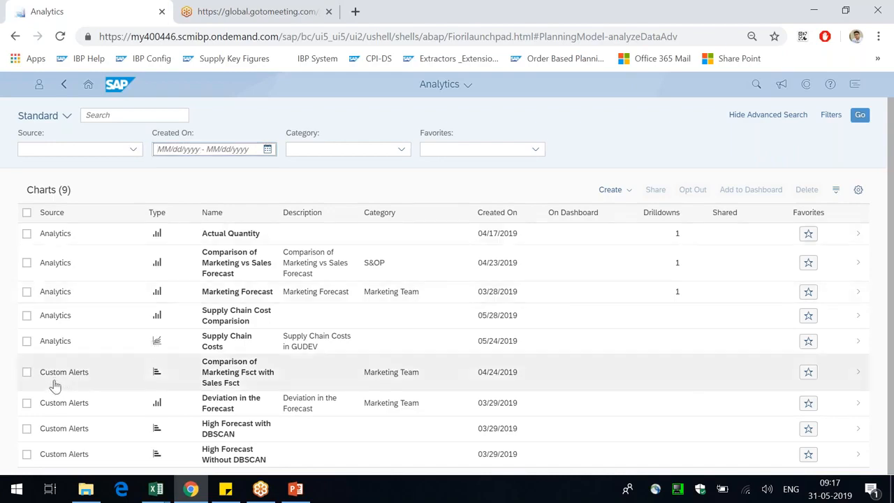
{"action": "left_click", "coordinate": [267, 151]}
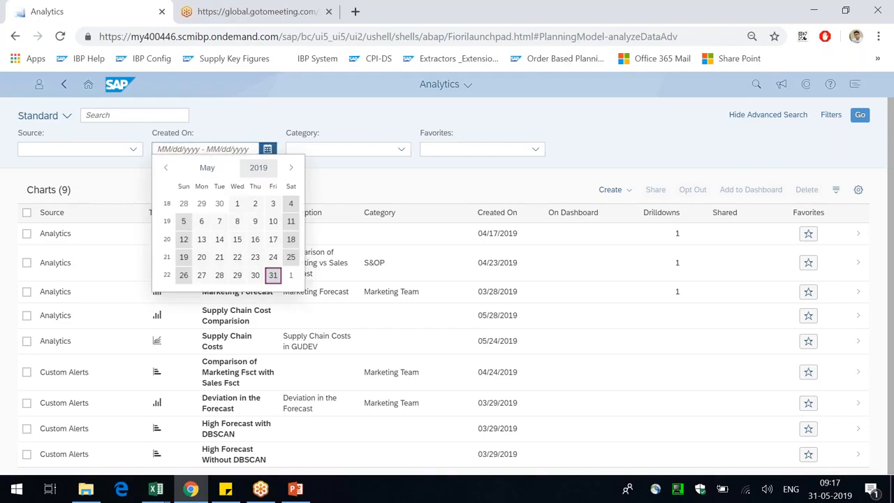
{"action": "left_click", "coordinate": [343, 181]}
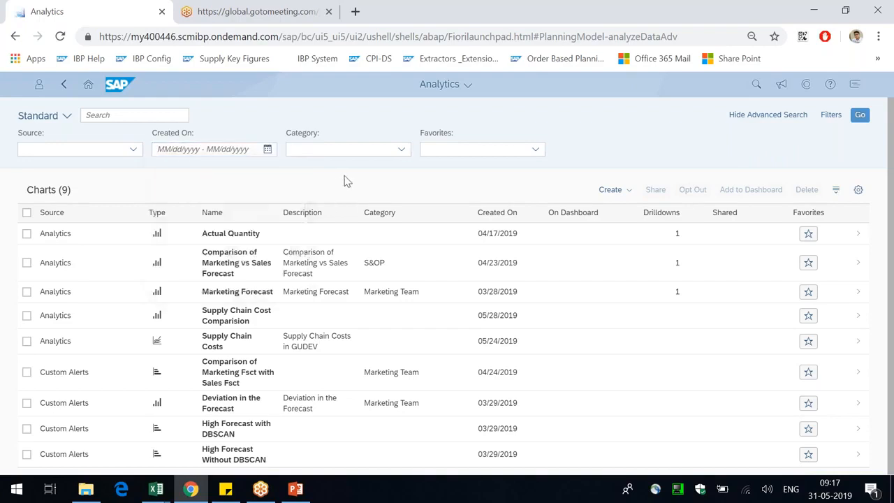
{"action": "left_click", "coordinate": [403, 150]}
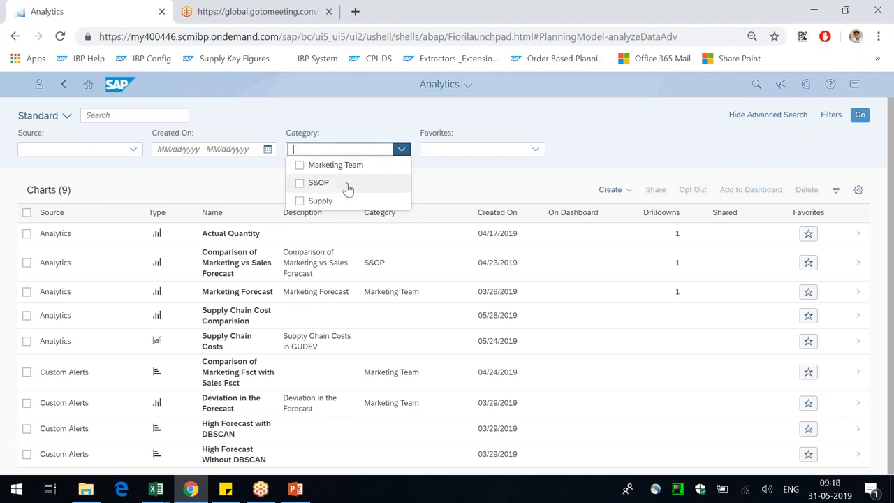
{"action": "left_click", "coordinate": [467, 177]}
{"action": "left_click", "coordinate": [535, 149]}
{"action": "left_click", "coordinate": [607, 136]}
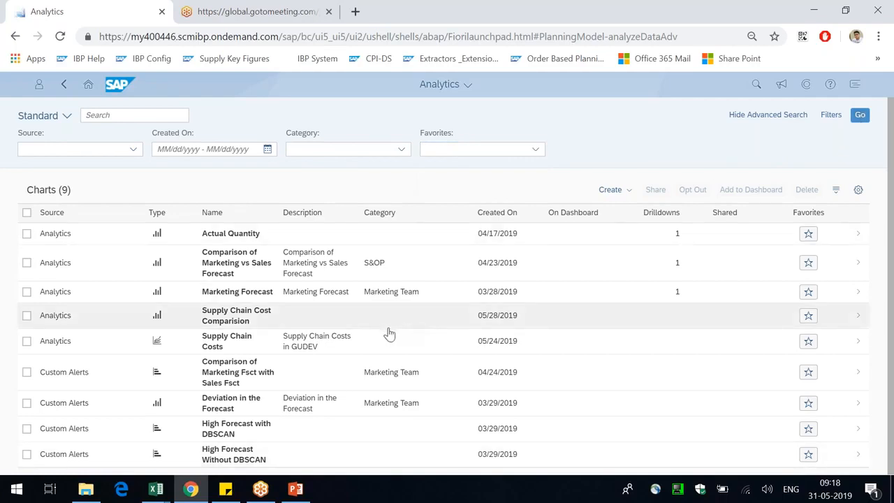
- Start a new Analytics Chart, with the filter bar hidden on both the chart list and the chart details page
{"action": "left_click", "coordinate": [765, 118]}
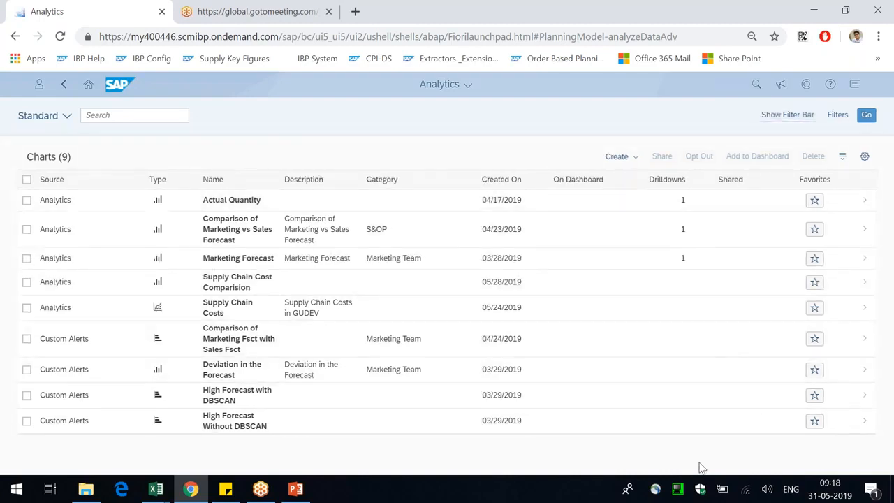
{"action": "left_click", "coordinate": [630, 159]}
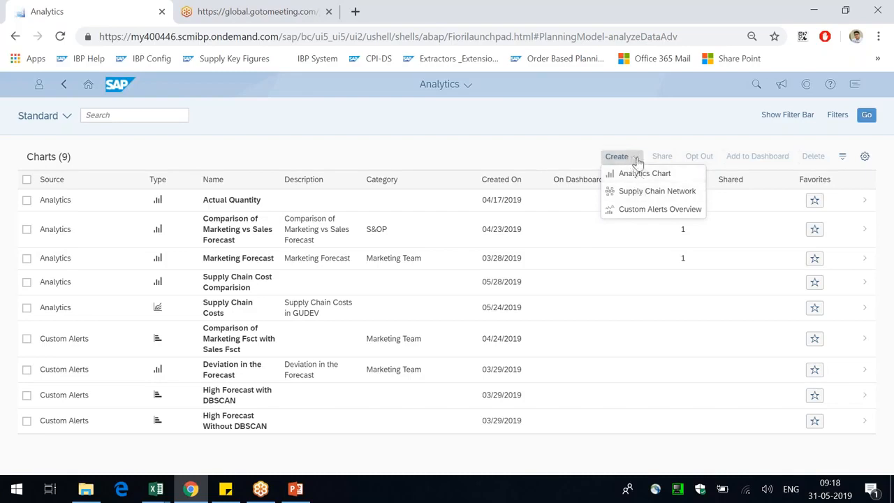
{"action": "left_click", "coordinate": [642, 173]}
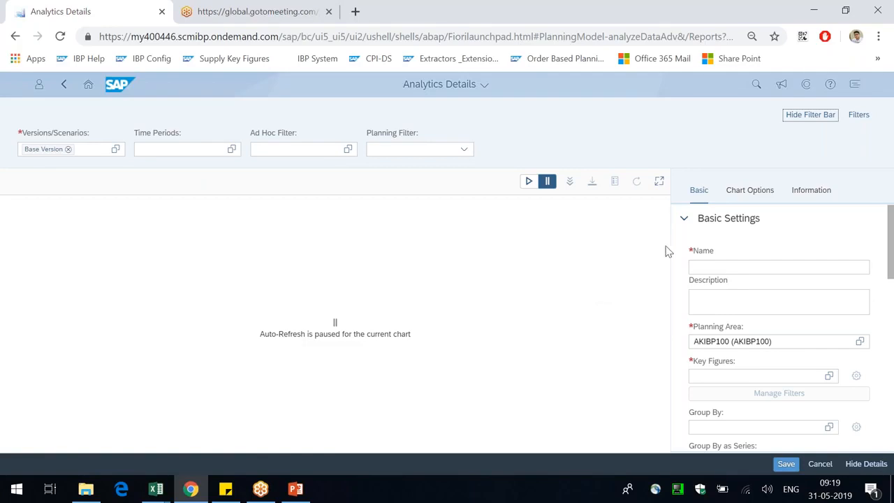
{"action": "left_click", "coordinate": [812, 119]}
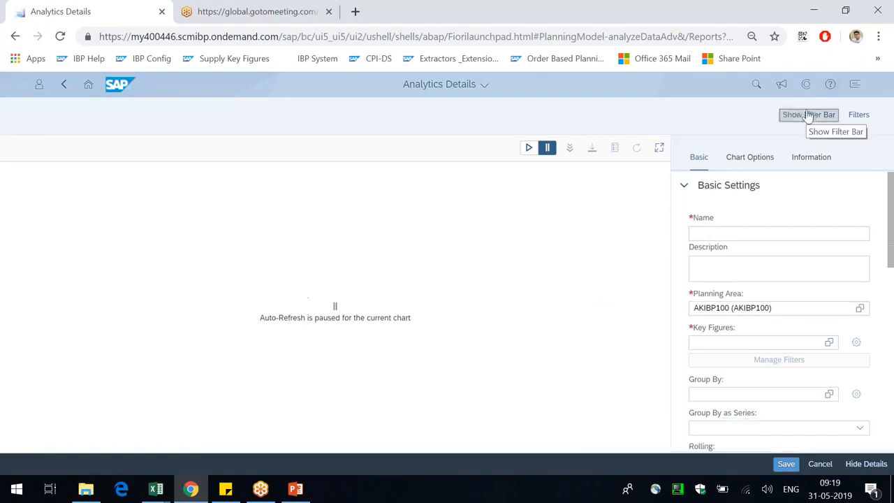
{"action": "key", "text": "XF86AudioRaiseVolume"}
{"action": "key", "text": "XF86AudioRaiseVolume"}
{"action": "key", "text": "XF86AudioRaiseVolume"}
{"action": "key", "text": "XF86AudioRaiseVolume"}
{"action": "key", "text": "XF86AudioRaiseVolume"}
{"action": "key", "text": "XF86AudioRaiseVolume"}
{"action": "key", "text": "XF86AudioRaiseVolume"}
{"action": "key", "text": "XF86AudioRaiseVolume"}
{"action": "key", "text": "XF86AudioRaiseVolume"}
{"action": "key", "text": "XF86AudioRaiseVolume"}
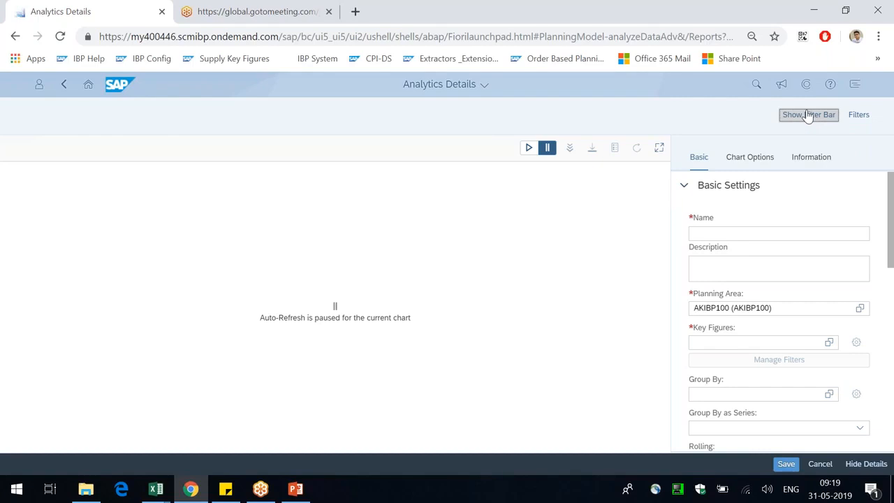
{"action": "left_click", "coordinate": [805, 118]}
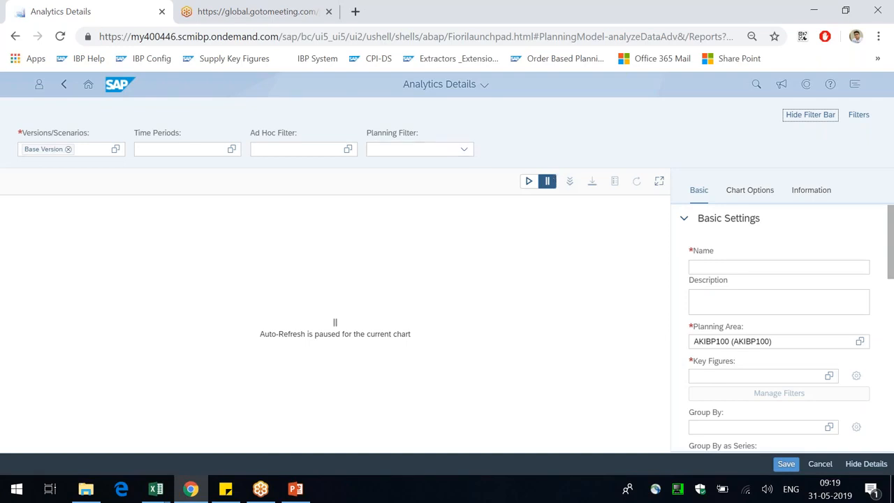
{"action": "left_click", "coordinate": [815, 116]}
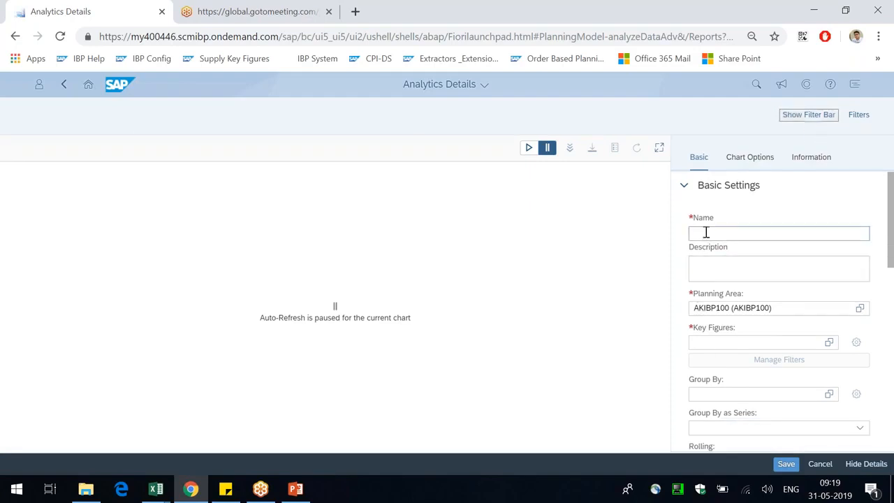
- Change the new chart's planning area to TESTCONFIG (Test Configuration), accepting the loss of earlier changes
{"action": "left_click", "coordinate": [707, 307]}
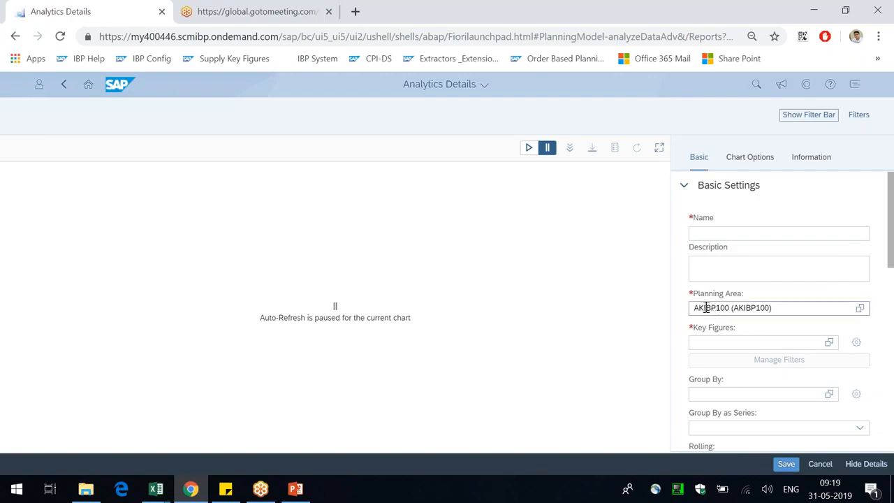
{"action": "left_click_drag", "start_coordinate": [785, 310], "coordinate": [637, 313]}
{"action": "key", "text": "BackSpace"}
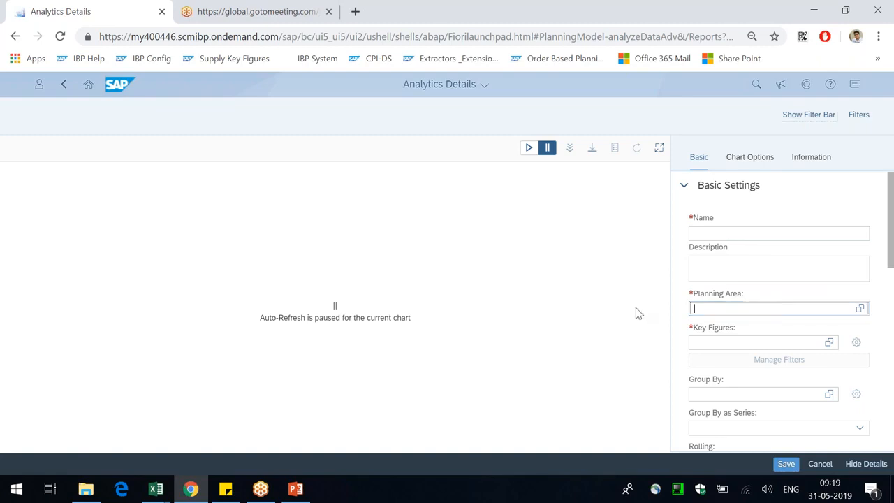
{"action": "left_click", "coordinate": [636, 309]}
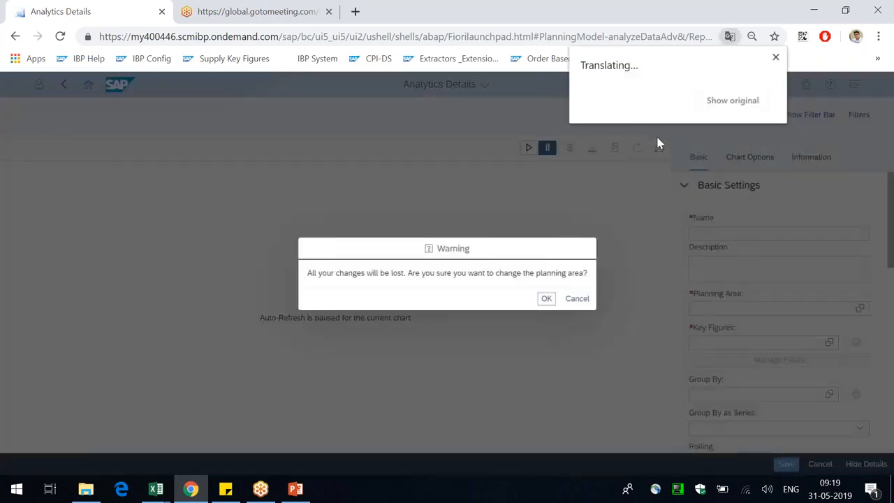
{"action": "left_click", "coordinate": [549, 299]}
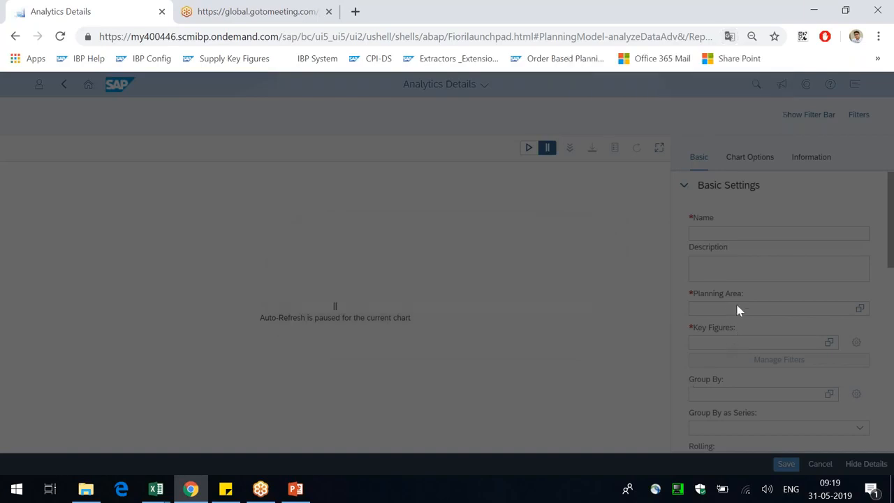
{"action": "type", "text": "testconfig (Test Configuration"}
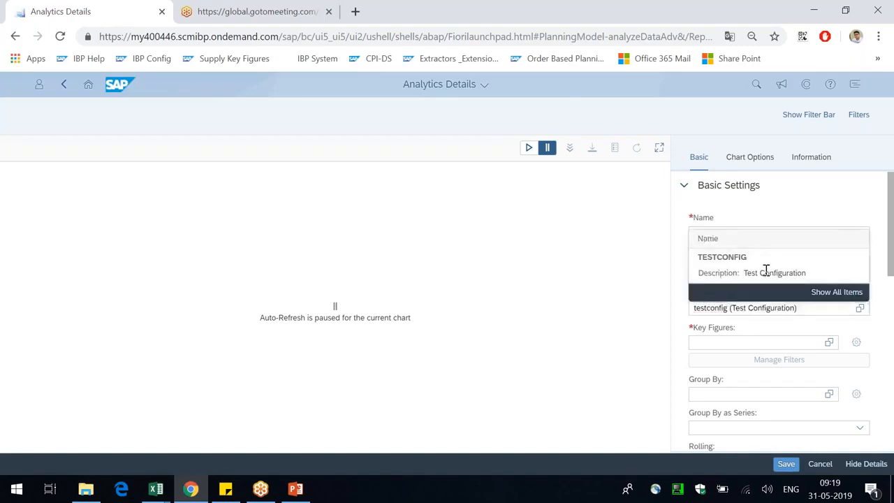
{"action": "left_click", "coordinate": [767, 271]}
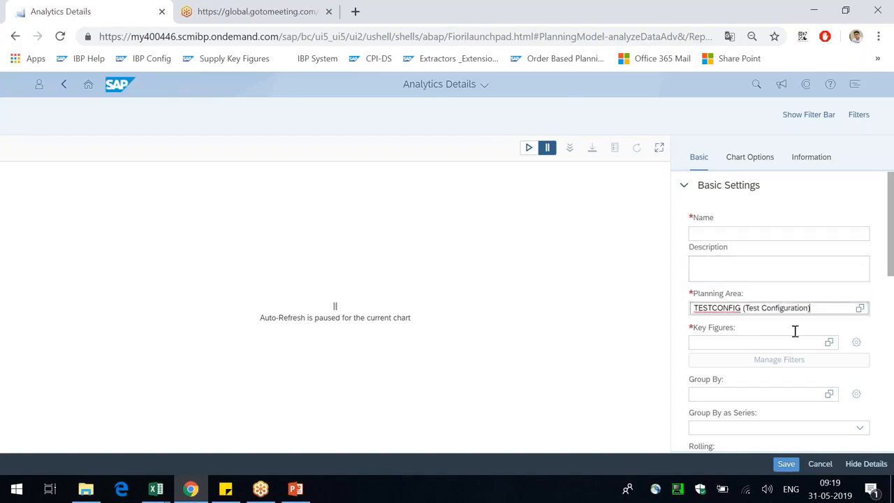
- Name the analytics chart "Consensus vs Statistical Forecast" and leave its description empty
{"action": "left_click", "coordinate": [723, 234]}
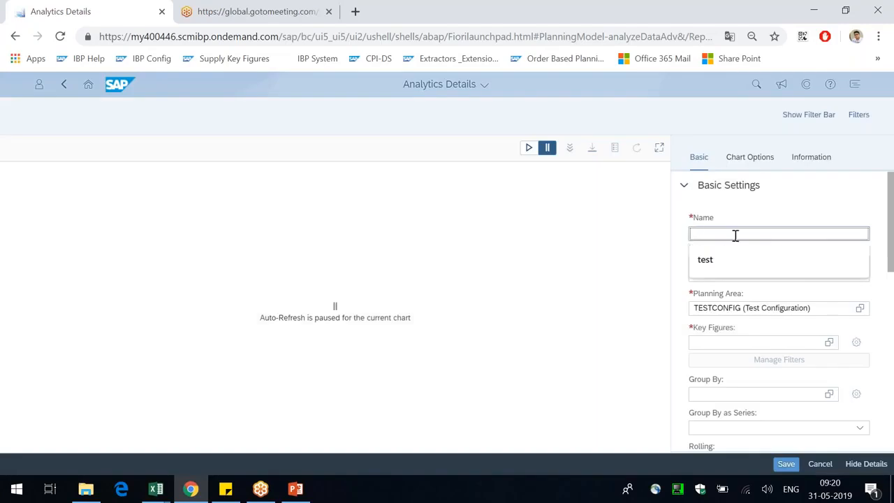
{"action": "type", "text": "Consensus Vs Statistical Forecast"}
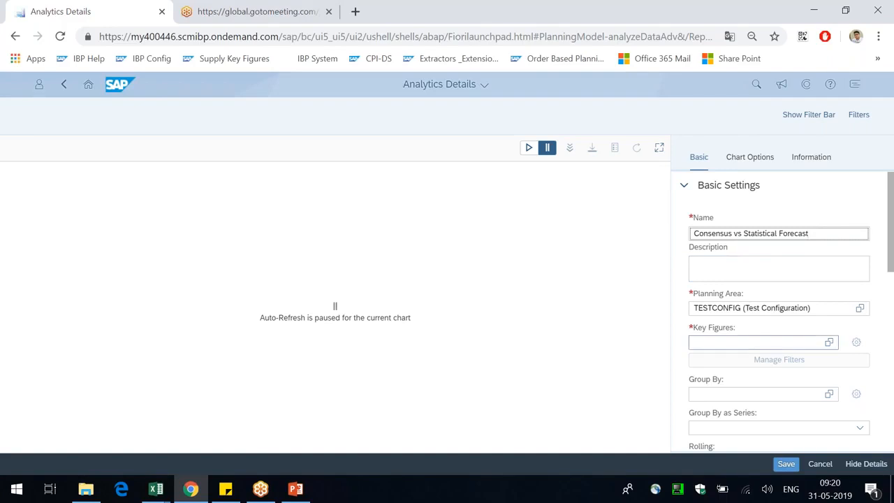
{"action": "left_click", "coordinate": [700, 272]}
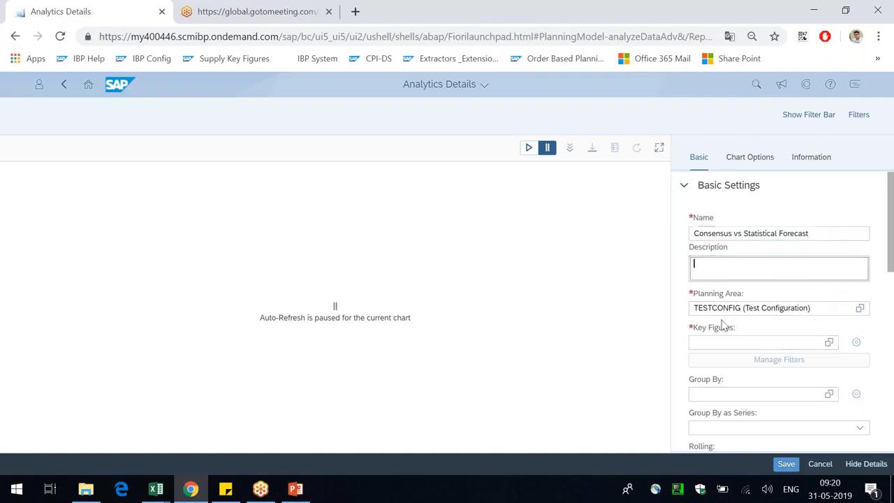
- Add Consensus Demand and Statistical Fcst Qty as the chart's key figures
{"action": "left_click_drag", "start_coordinate": [692, 326], "coordinate": [746, 327]}
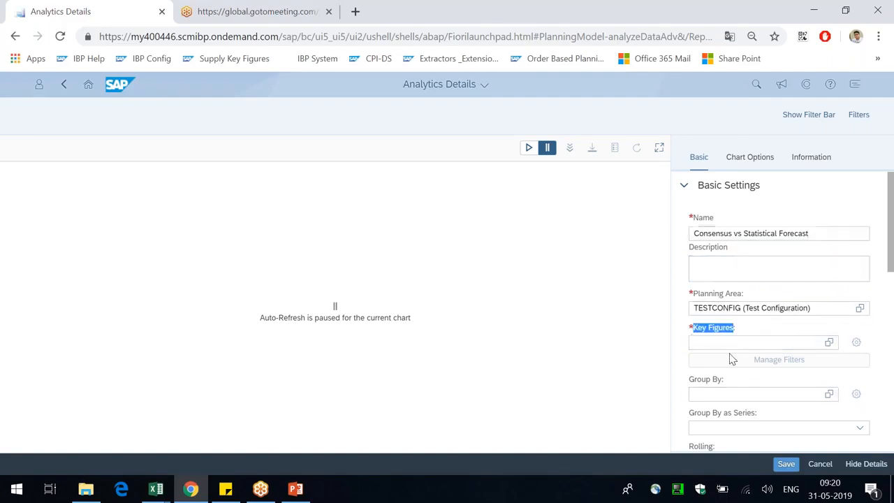
{"action": "left_click", "coordinate": [740, 341]}
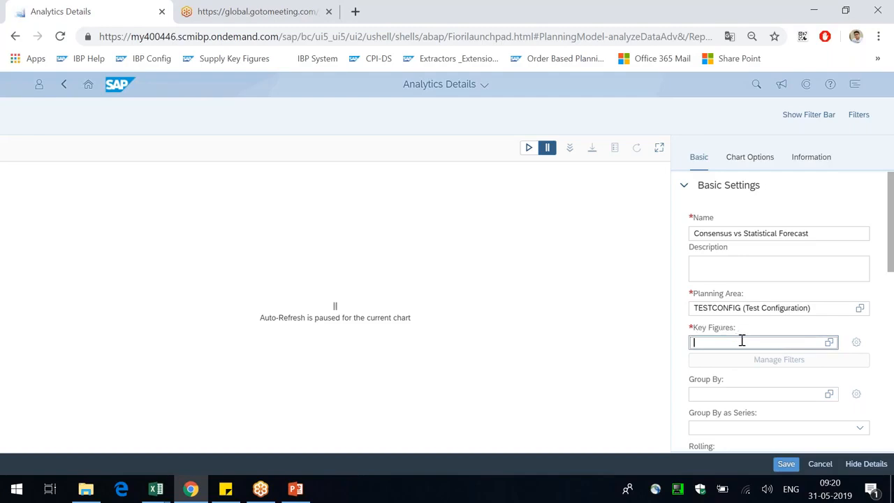
{"action": "type", "text": "consensus demand"}
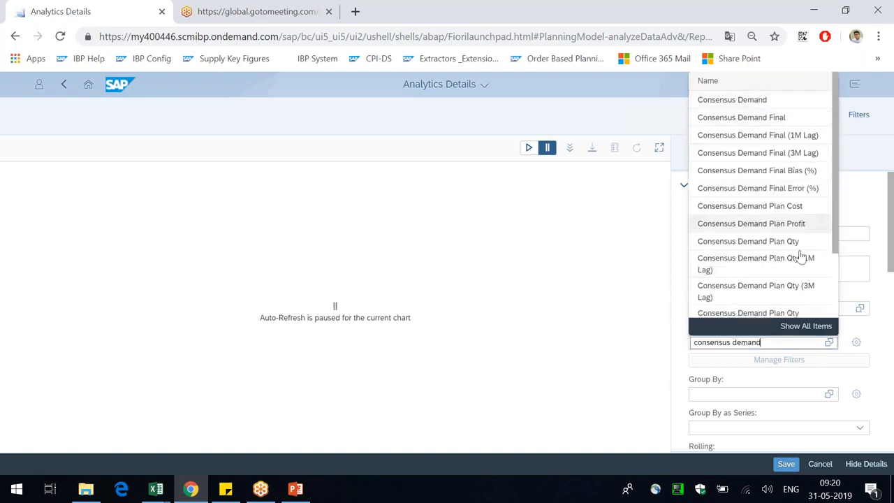
{"action": "left_click", "coordinate": [759, 103]}
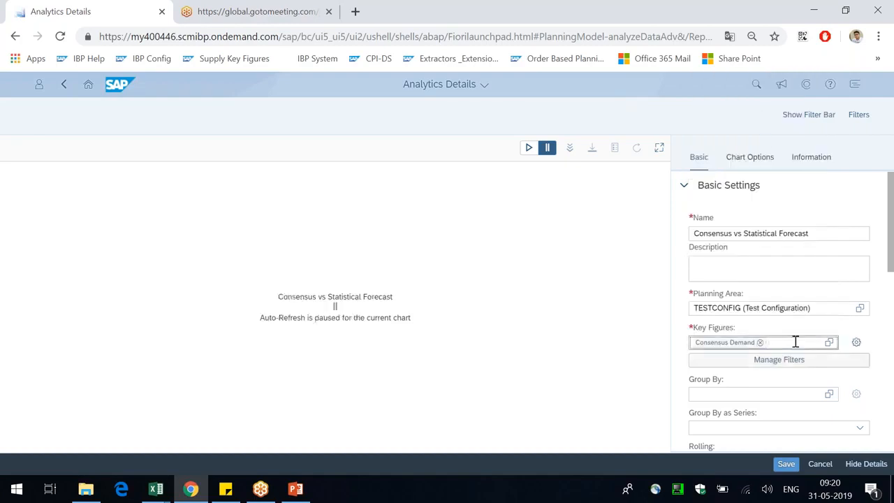
{"action": "left_click", "coordinate": [774, 341]}
{"action": "type", "text": "statistical Fc"}
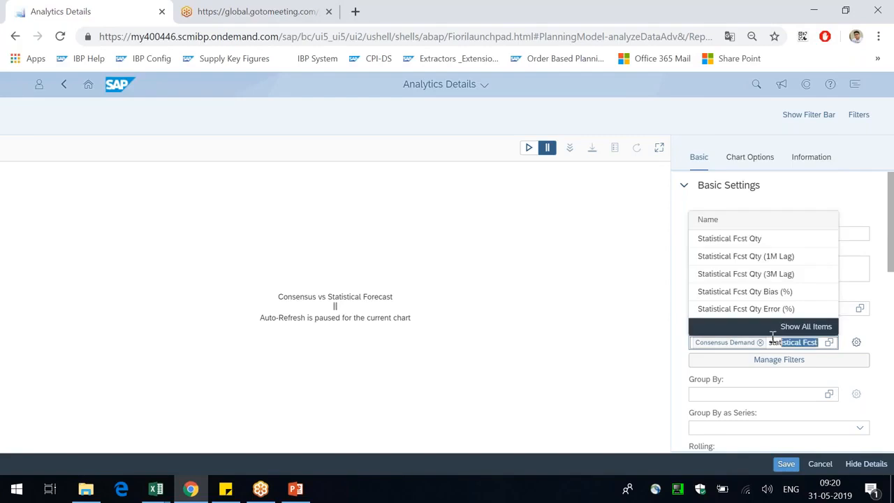
{"action": "left_click", "coordinate": [742, 240]}
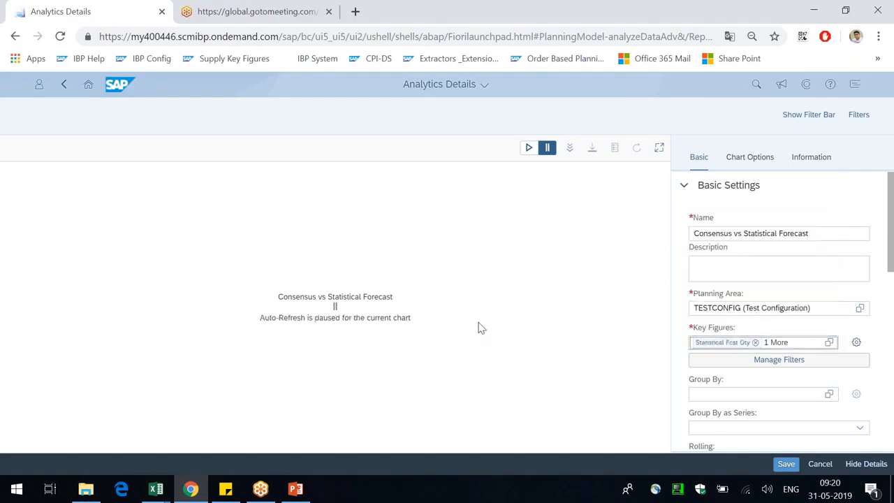
- Turn on auto-refresh for the chart, proceeding without a filter attribute, and inspect the Consensus Demand and Statistical Fcst Qty bars
{"action": "left_click", "coordinate": [529, 149]}
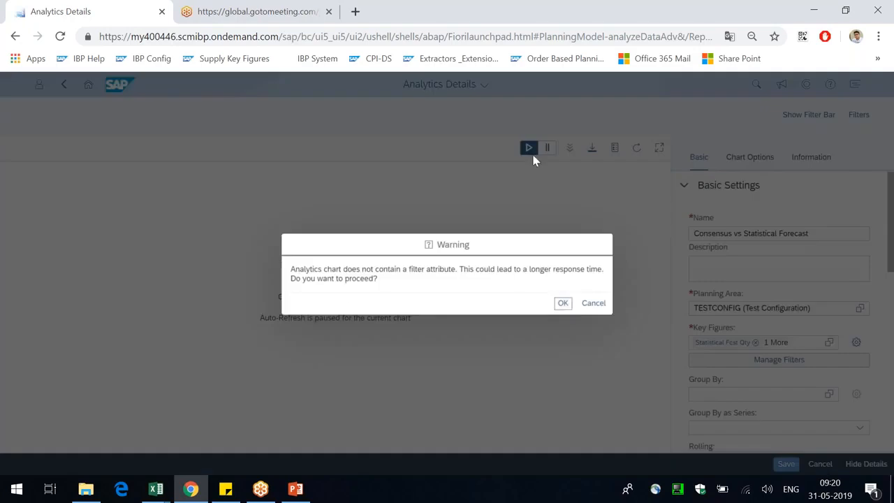
{"action": "left_click", "coordinate": [563, 303]}
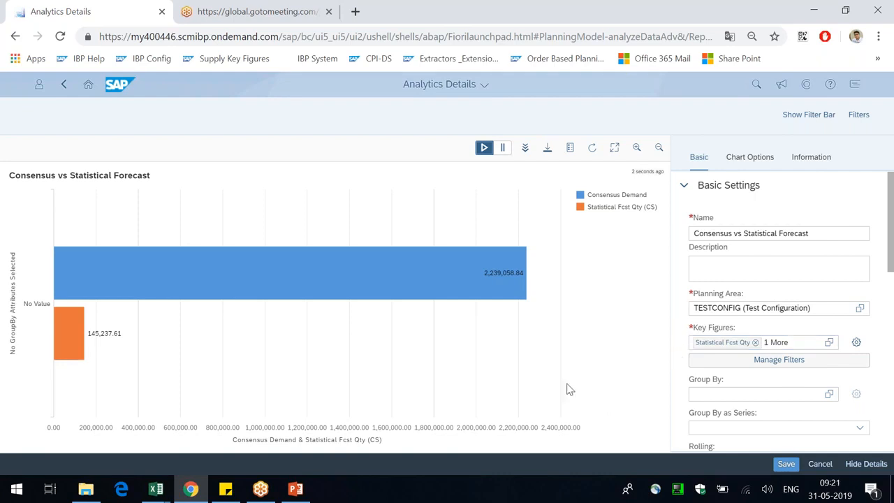
{"action": "left_click", "coordinate": [499, 283]}
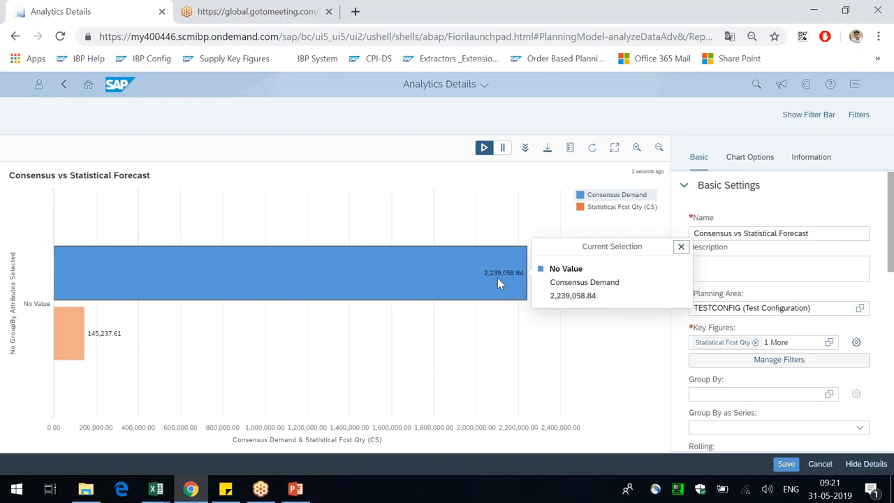
{"action": "left_click", "coordinate": [70, 338]}
{"action": "left_click", "coordinate": [70, 338]}
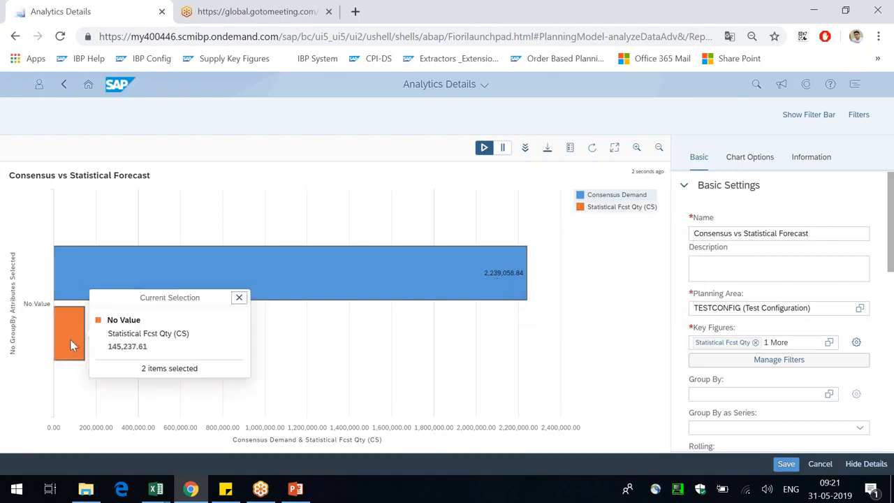
{"action": "left_click", "coordinate": [614, 371]}
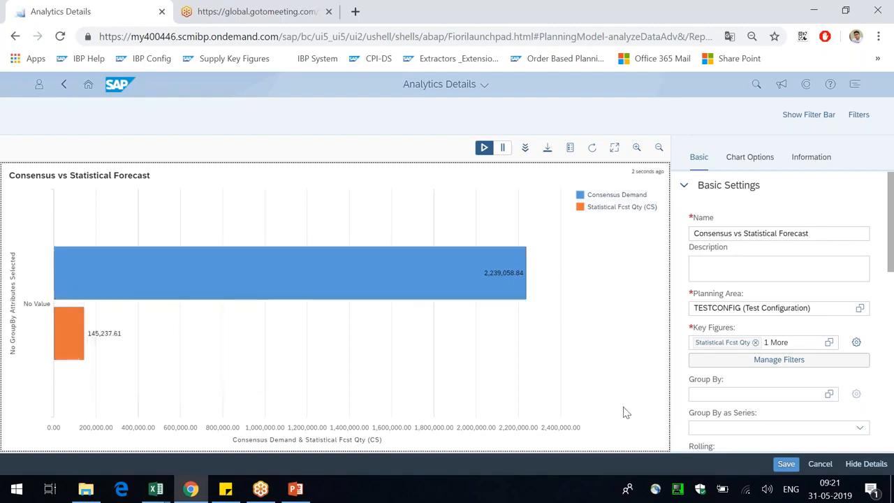
- Group the chart by Brand, proceeding without a filter attribute, and highlight individual brands' bars such as Pepsi and Samsung Smart Watch
{"action": "scroll", "coordinate": [675, 392], "scroll_direction": "down", "scroll_amount": 2}
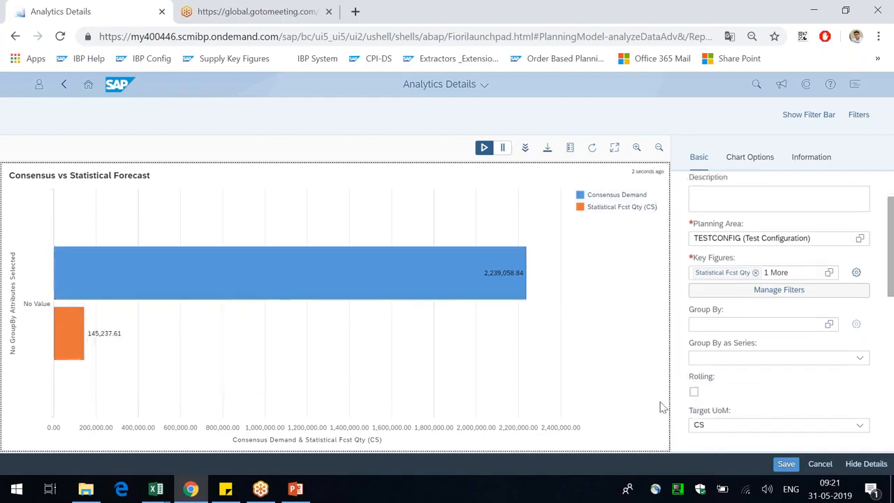
{"action": "left_click", "coordinate": [734, 323]}
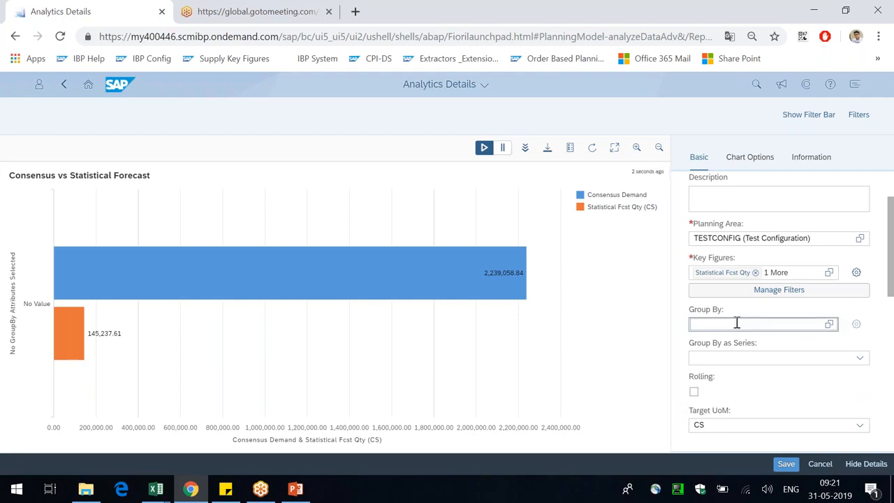
{"action": "type", "text": "brand"}
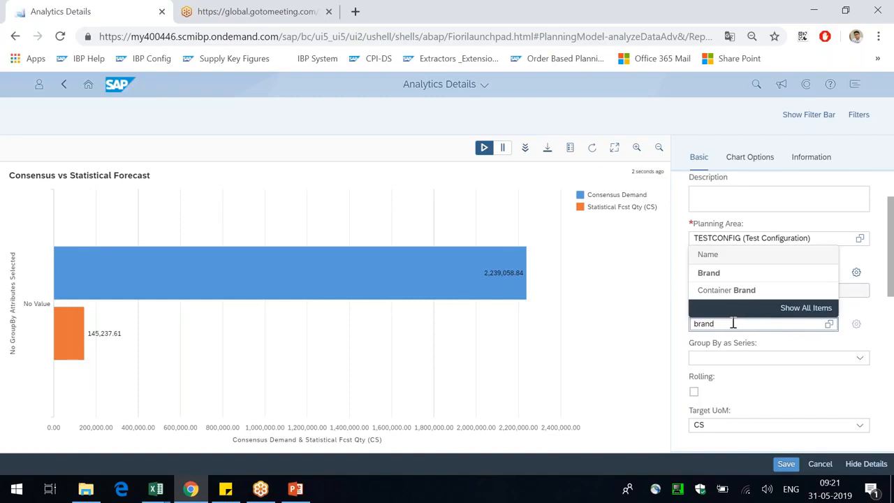
{"action": "left_click", "coordinate": [710, 273]}
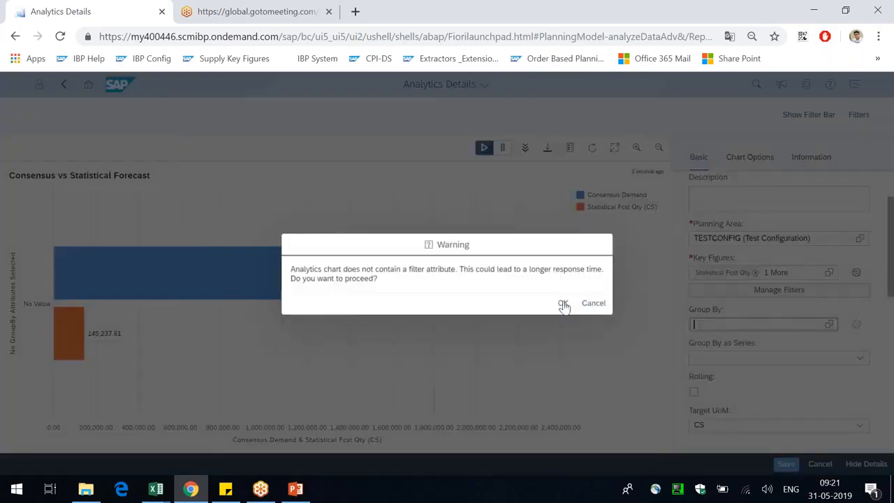
{"action": "left_click_drag", "start_coordinate": [311, 277], "coordinate": [425, 270]}
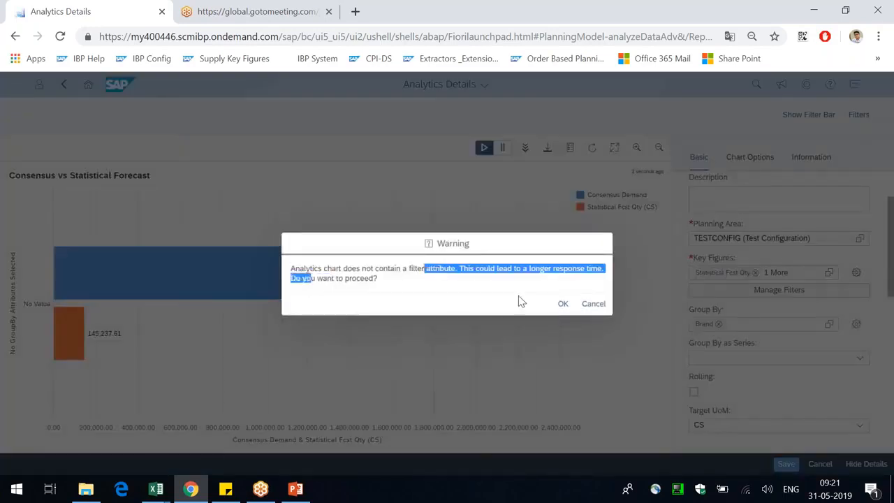
{"action": "left_click_drag", "start_coordinate": [489, 272], "coordinate": [557, 277]}
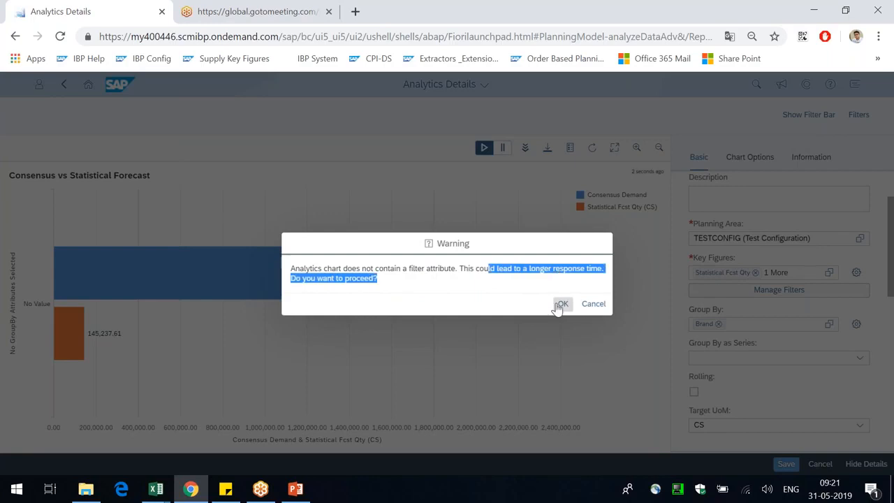
{"action": "left_click", "coordinate": [561, 305]}
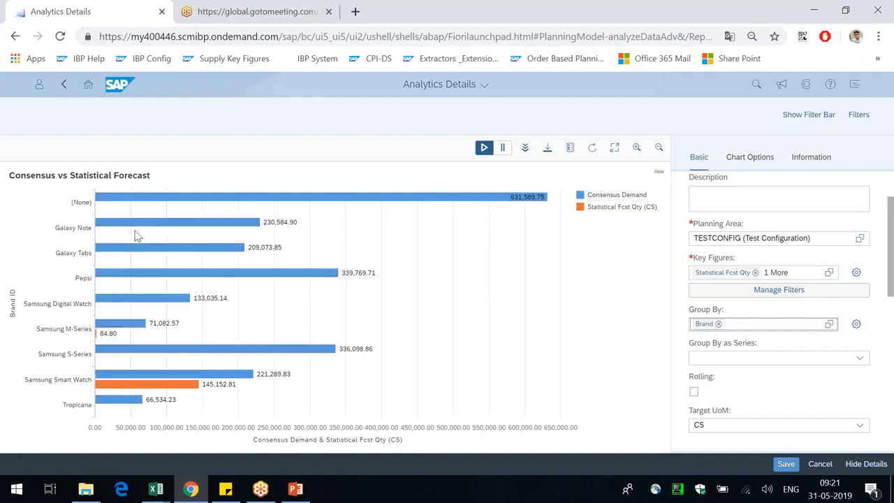
{"action": "left_click", "coordinate": [78, 230]}
{"action": "left_click", "coordinate": [82, 278]}
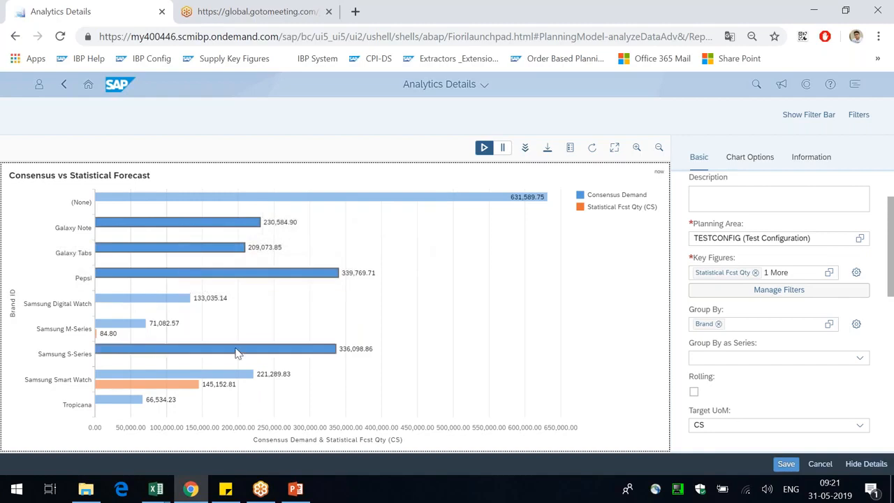
{"action": "left_click", "coordinate": [66, 387]}
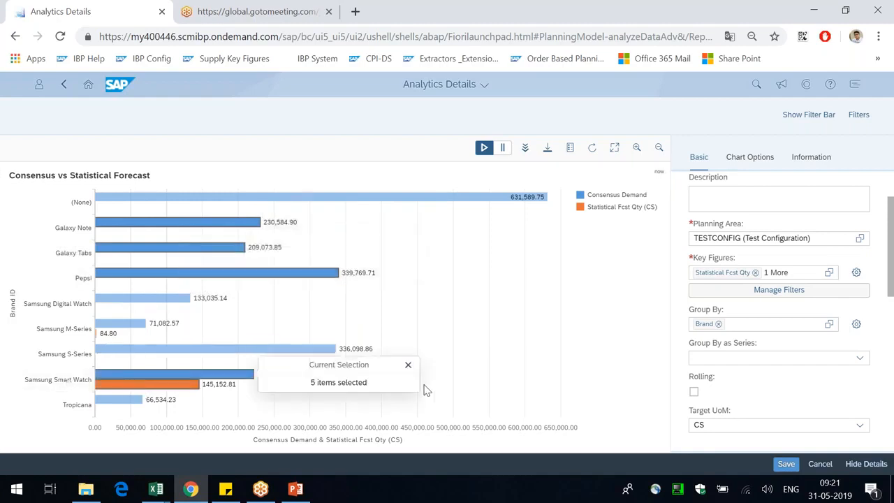
- Apply the Smart Watch planning filter to the chart and review the filter settings without changing them further
{"action": "left_click", "coordinate": [859, 115]}
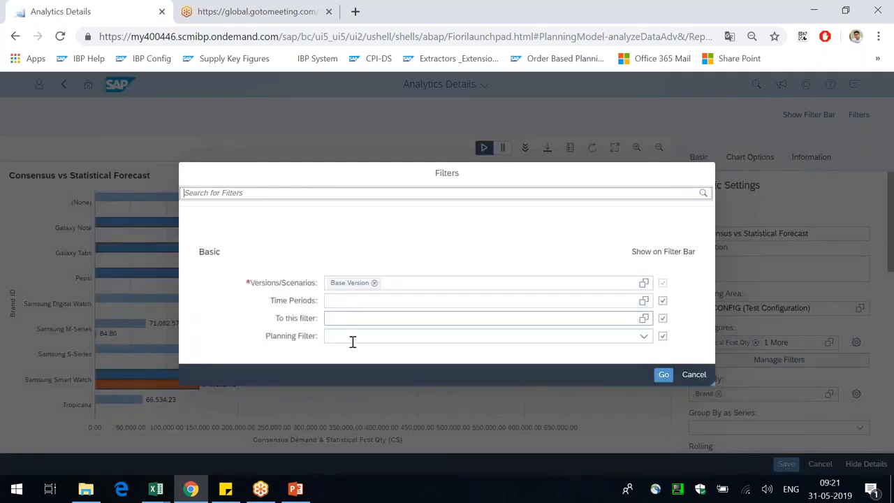
{"action": "left_click", "coordinate": [355, 338]}
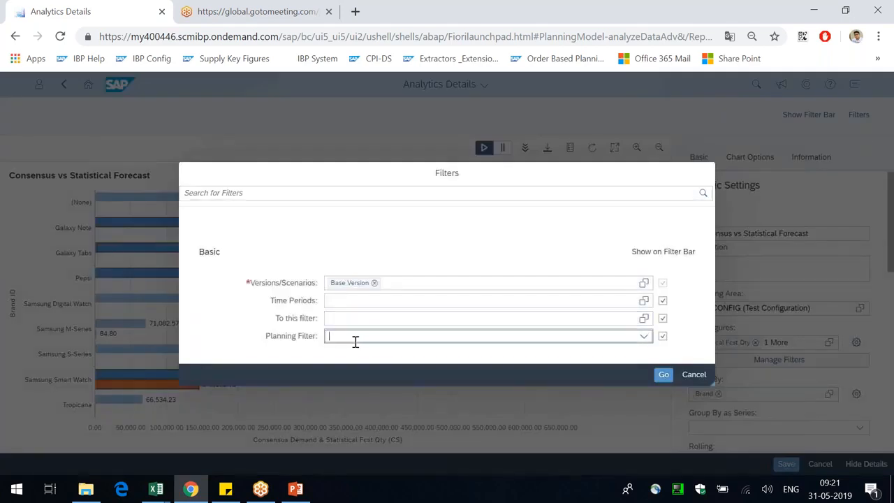
{"action": "left_click", "coordinate": [643, 337]}
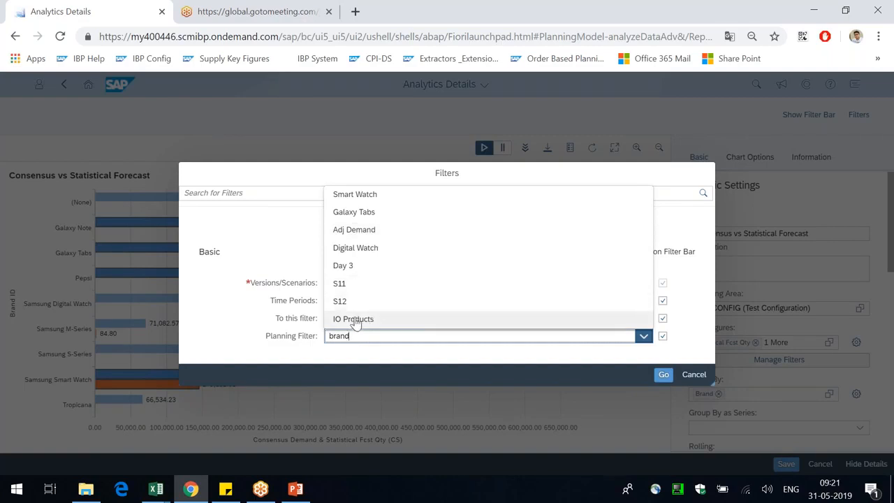
{"action": "left_click", "coordinate": [391, 203]}
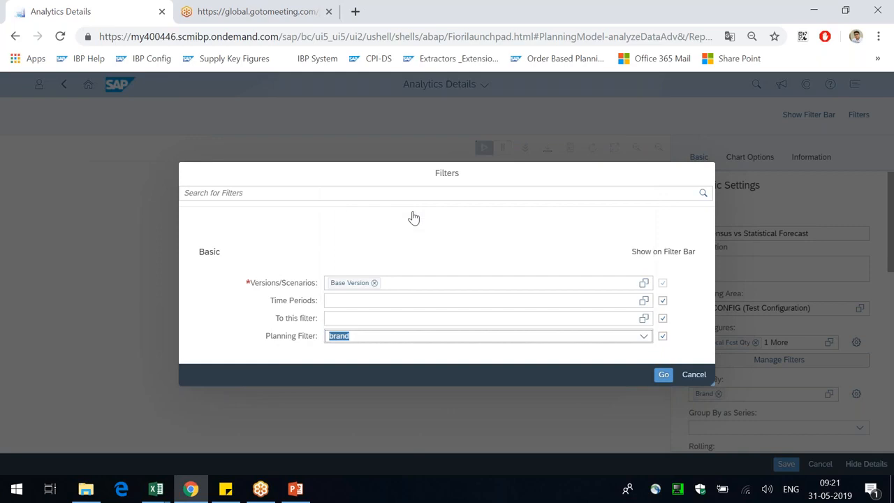
{"action": "left_click", "coordinate": [665, 379]}
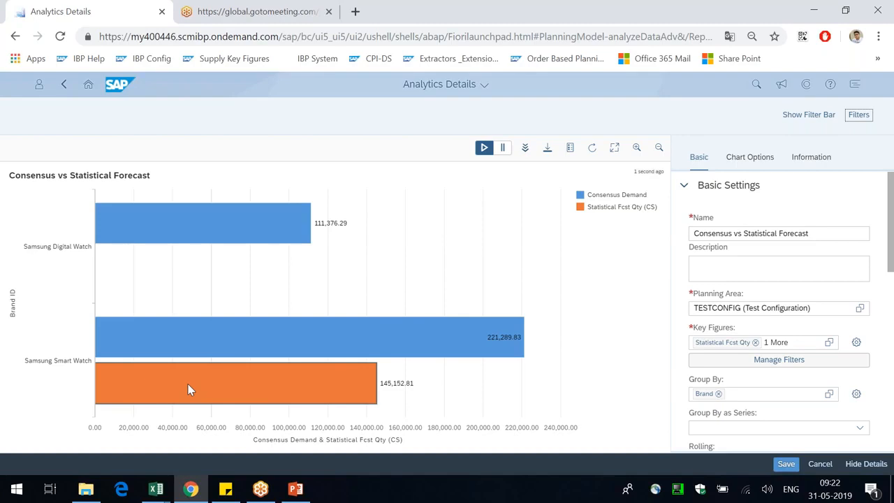
{"action": "left_click", "coordinate": [858, 116]}
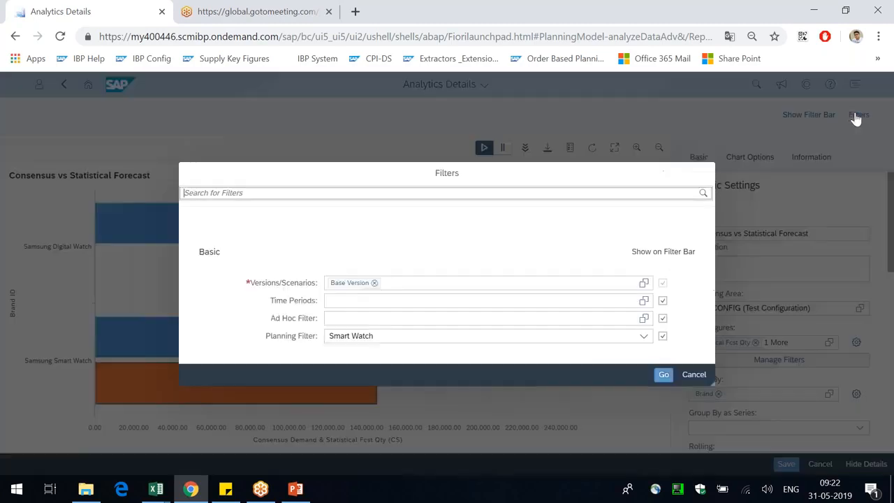
{"action": "left_click", "coordinate": [698, 381]}
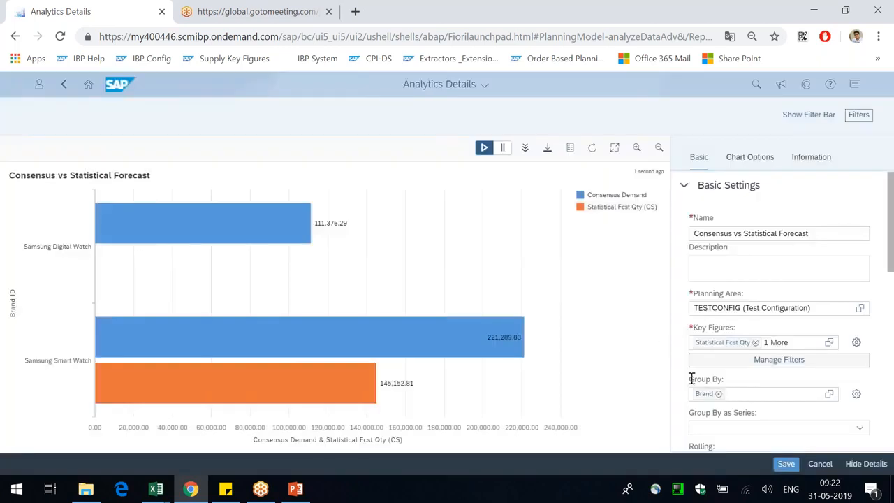
- Add Channel as a second Group By attribute after Brand and inspect the Samsung Smart Watch bars by channel
{"action": "scroll", "coordinate": [691, 379], "scroll_direction": "down", "scroll_amount": 2}
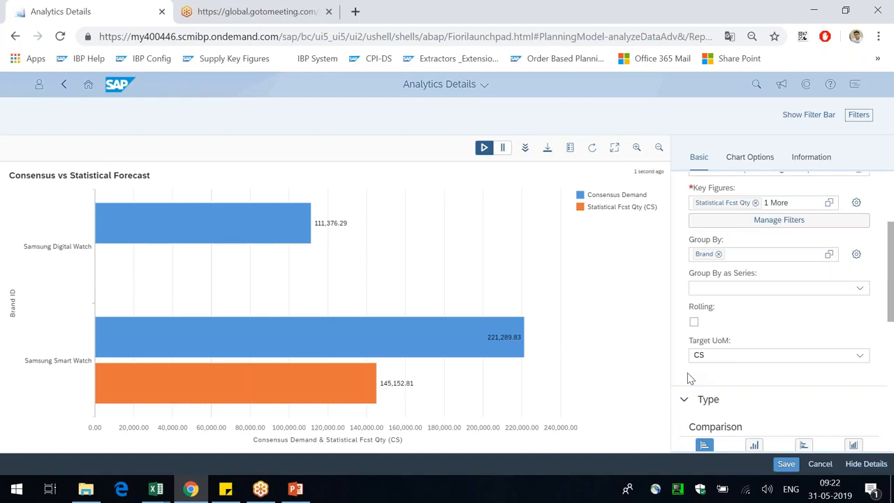
{"action": "scroll", "coordinate": [688, 378], "scroll_direction": "up", "scroll_amount": 1}
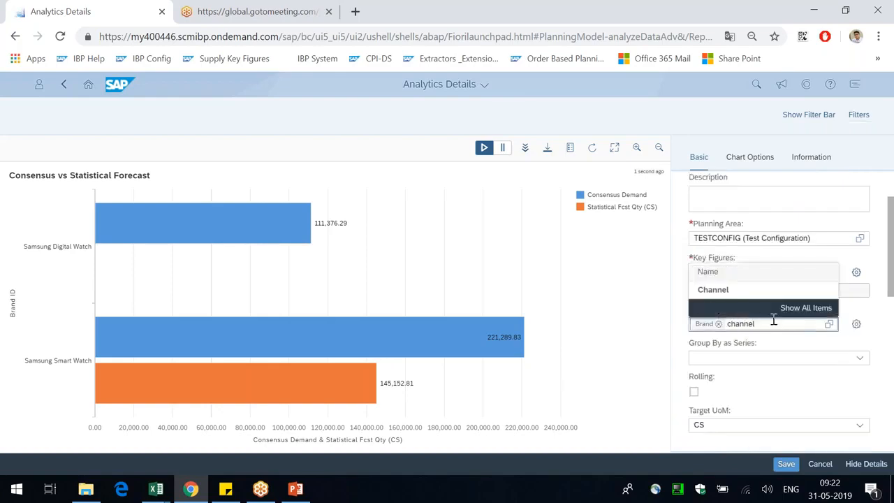
{"action": "left_click", "coordinate": [704, 291]}
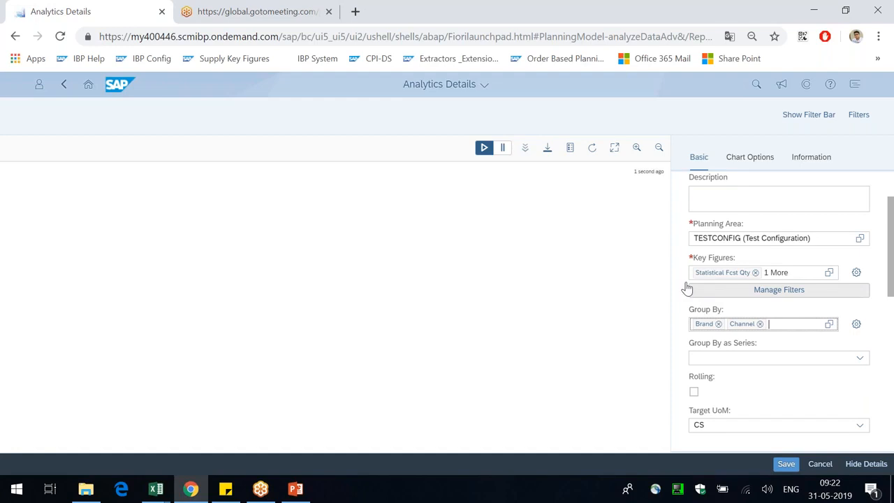
{"action": "left_click", "coordinate": [66, 343]}
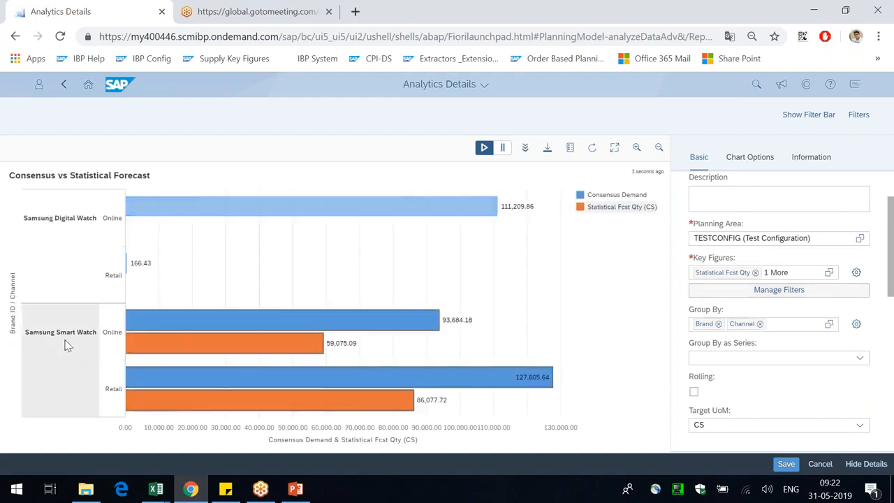
{"action": "left_click", "coordinate": [114, 338]}
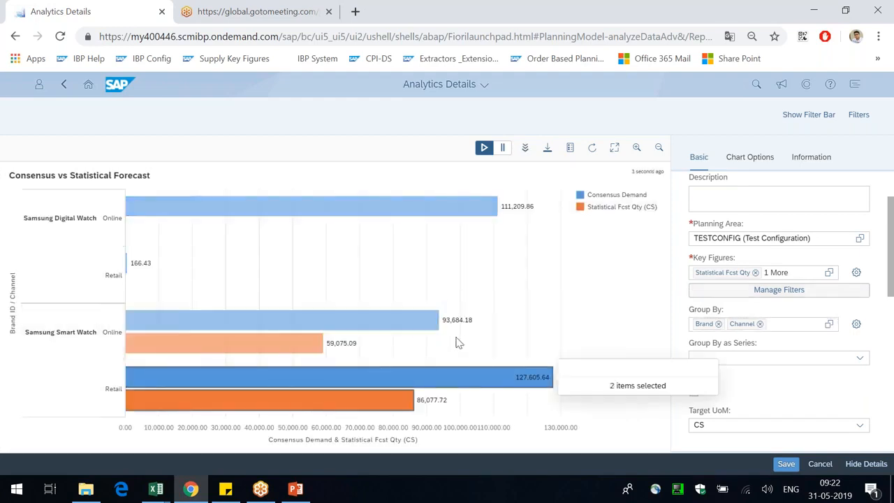
{"action": "left_click", "coordinate": [419, 324]}
{"action": "left_click", "coordinate": [657, 245]}
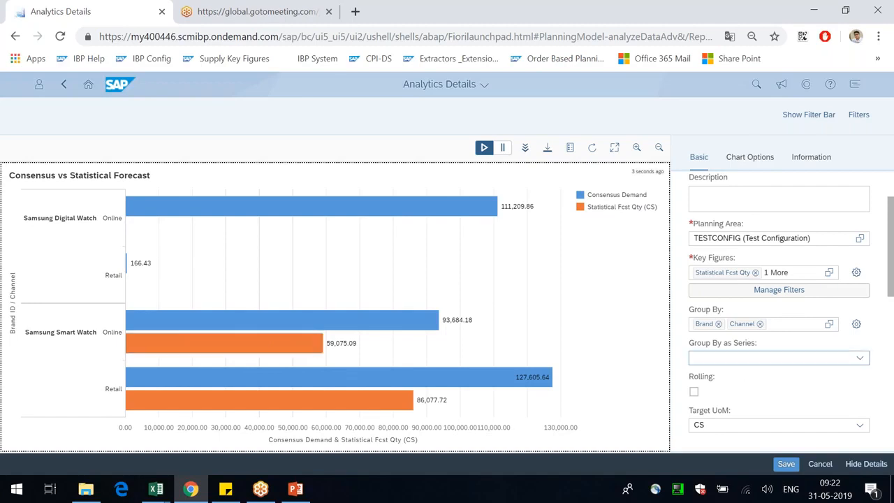
- Check the available Target UoM options for the chart, leaving CS selected
{"action": "scroll", "coordinate": [734, 321], "scroll_direction": "down", "scroll_amount": 2}
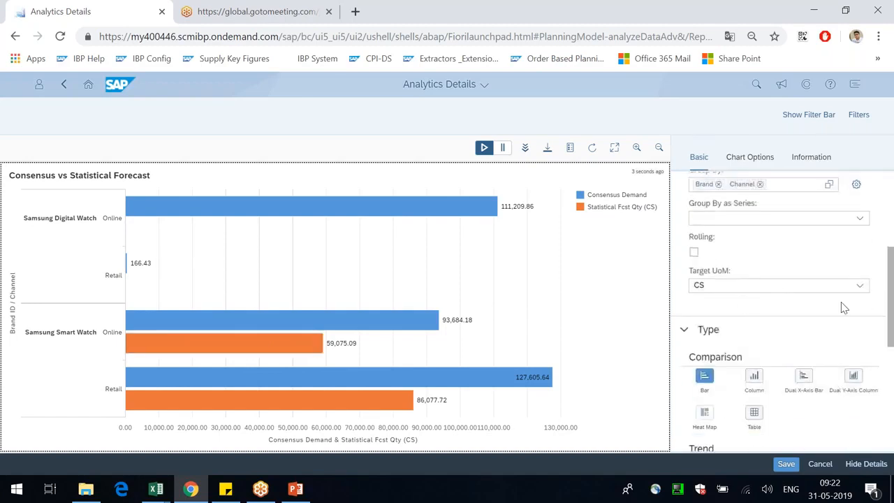
{"action": "left_click", "coordinate": [858, 286]}
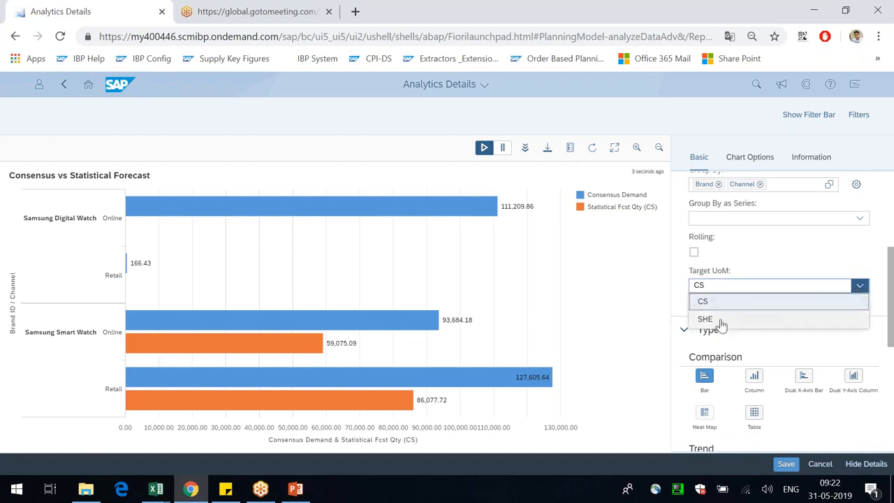
{"action": "left_click", "coordinate": [860, 260]}
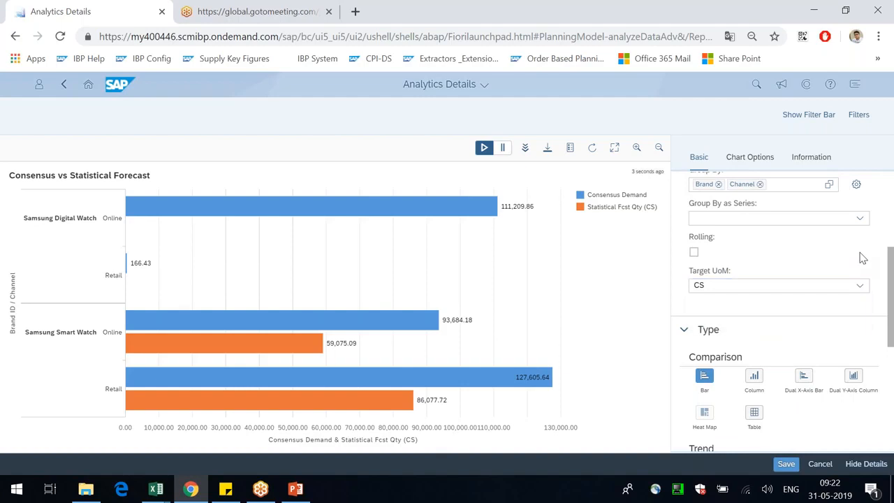
- Preview the chart as a Column chart and a Table, and set its type to Line
{"action": "scroll", "coordinate": [731, 339], "scroll_direction": "down", "scroll_amount": 2}
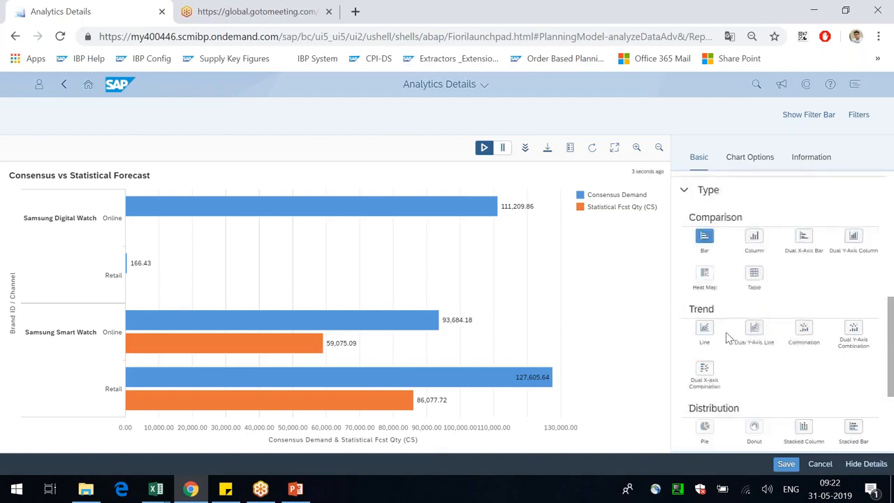
{"action": "left_click", "coordinate": [757, 238]}
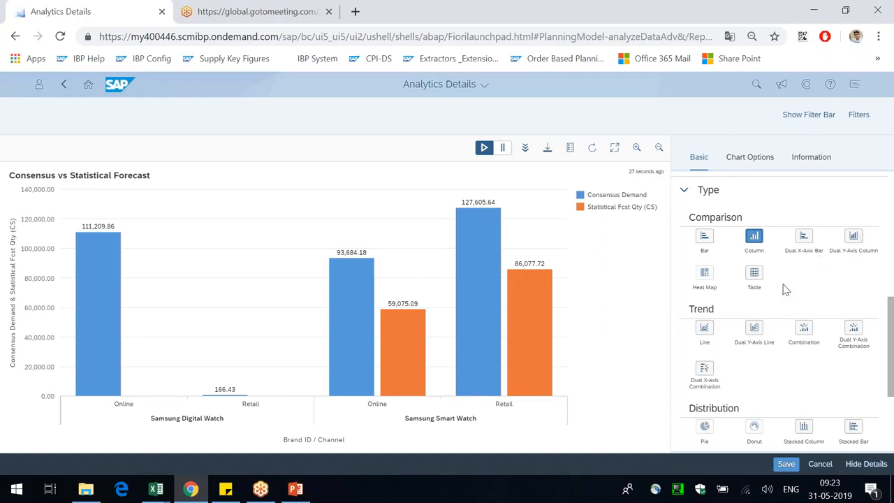
{"action": "left_click", "coordinate": [755, 274]}
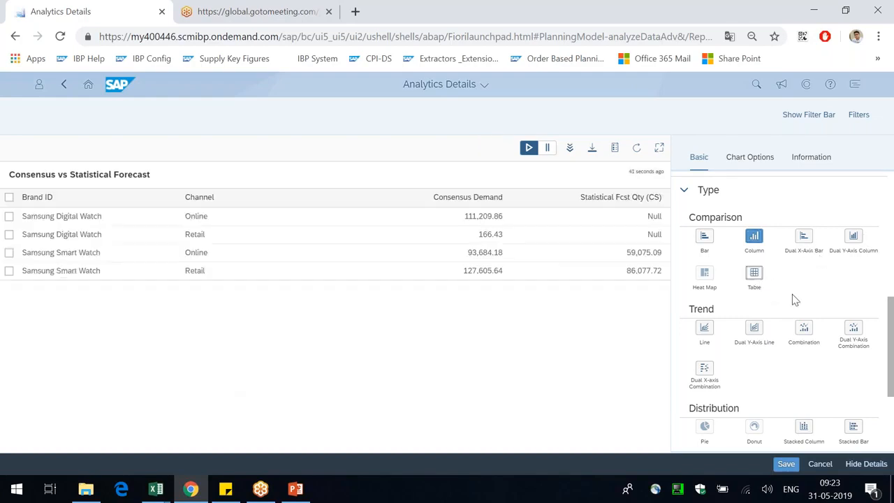
{"action": "scroll", "coordinate": [743, 342], "scroll_direction": "down", "scroll_amount": 1}
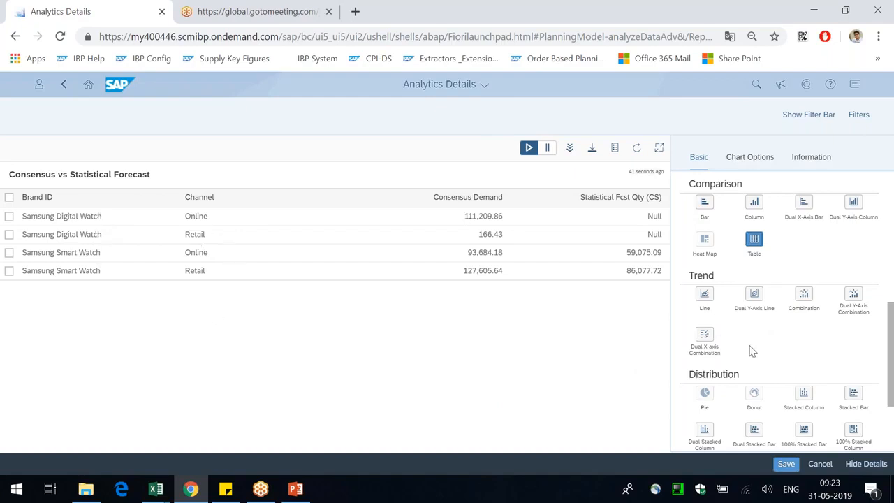
{"action": "left_click", "coordinate": [705, 297]}
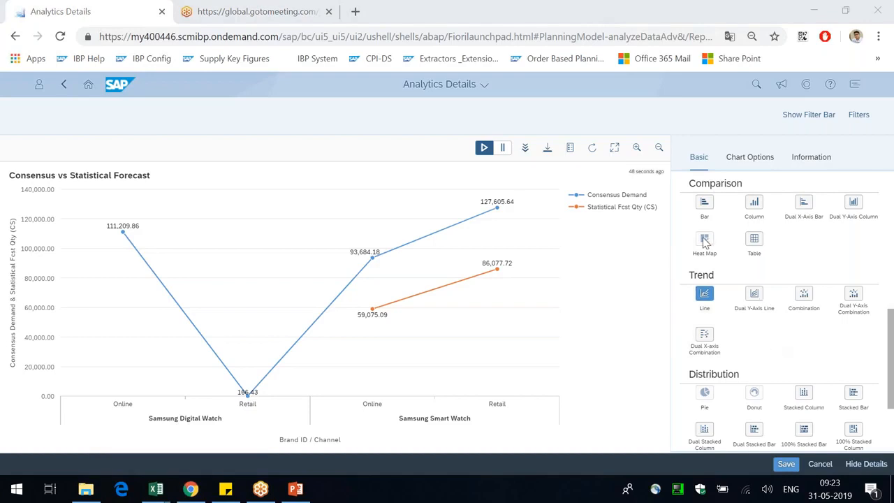
- Remove Channel from the Group By attributes and Statistical Fcst Qty from the chart's key figures
{"action": "scroll", "coordinate": [704, 250], "scroll_direction": "up", "scroll_amount": 1}
{"action": "scroll", "coordinate": [704, 252], "scroll_direction": "up", "scroll_amount": 3}
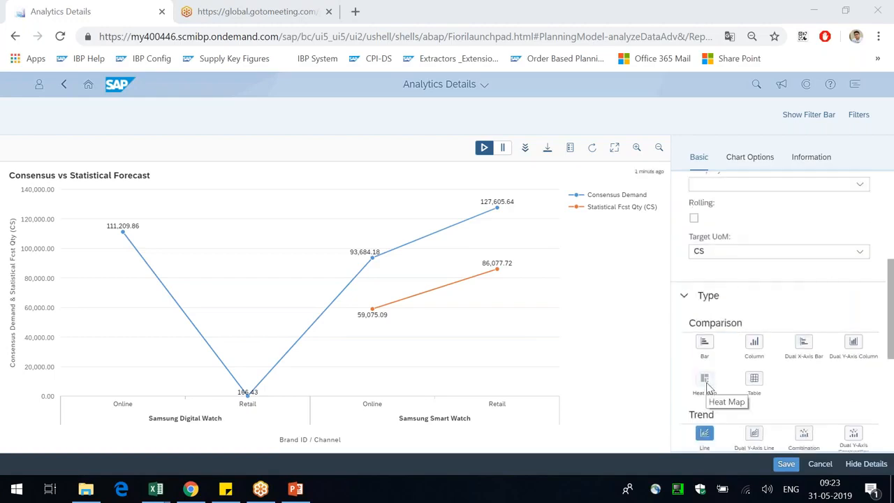
{"action": "scroll", "coordinate": [708, 386], "scroll_direction": "up", "scroll_amount": 4}
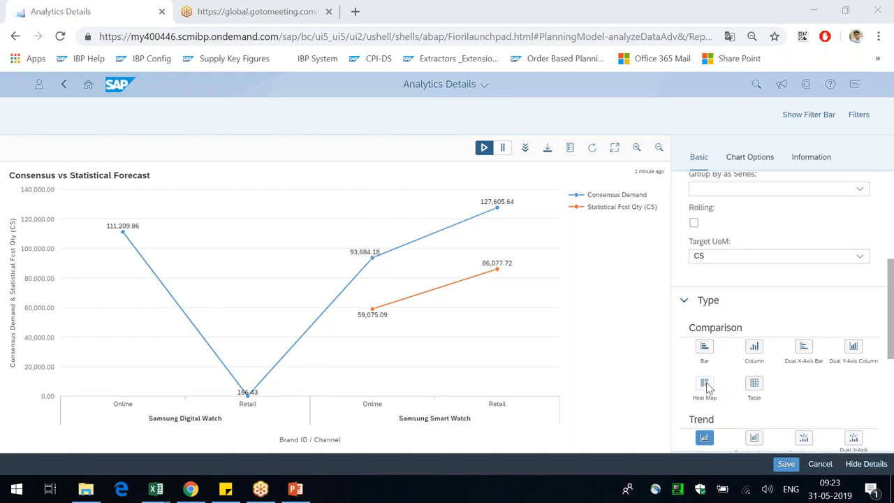
{"action": "left_click", "coordinate": [760, 290]}
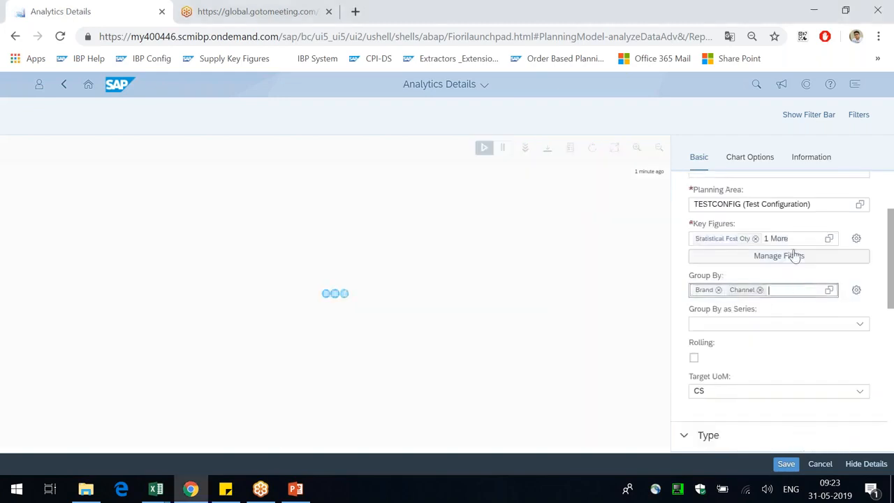
{"action": "left_click", "coordinate": [832, 241]}
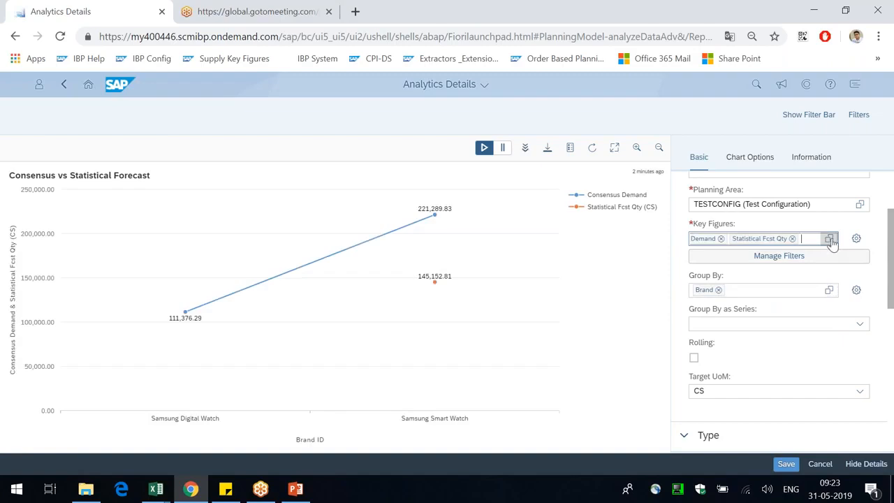
{"action": "left_click", "coordinate": [793, 239]}
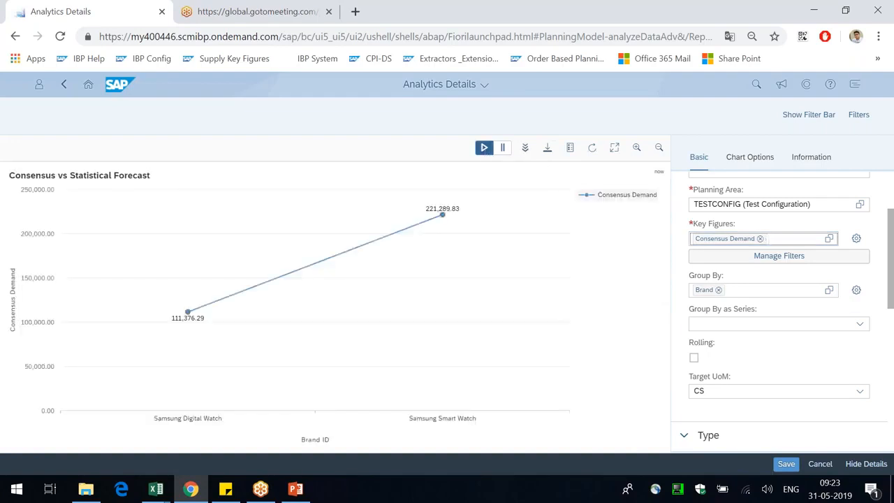
- Set the chart type to Heat Map and replace Brand with Product ID as the Group By attribute
{"action": "scroll", "coordinate": [776, 342], "scroll_direction": "down", "scroll_amount": 3}
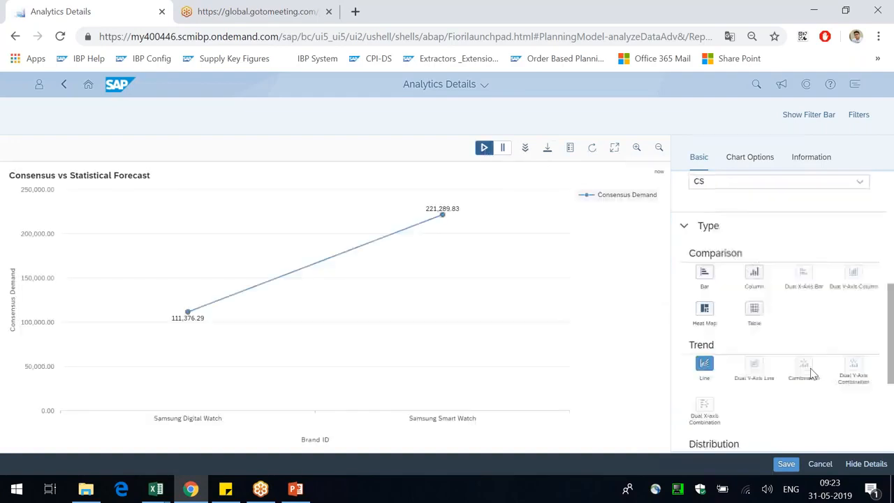
{"action": "left_click", "coordinate": [705, 315]}
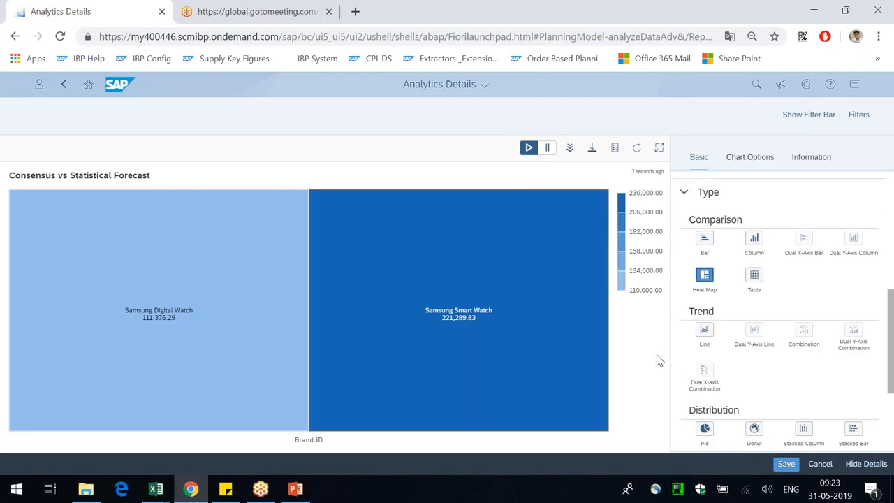
{"action": "scroll", "coordinate": [793, 389], "scroll_direction": "up", "scroll_amount": 3}
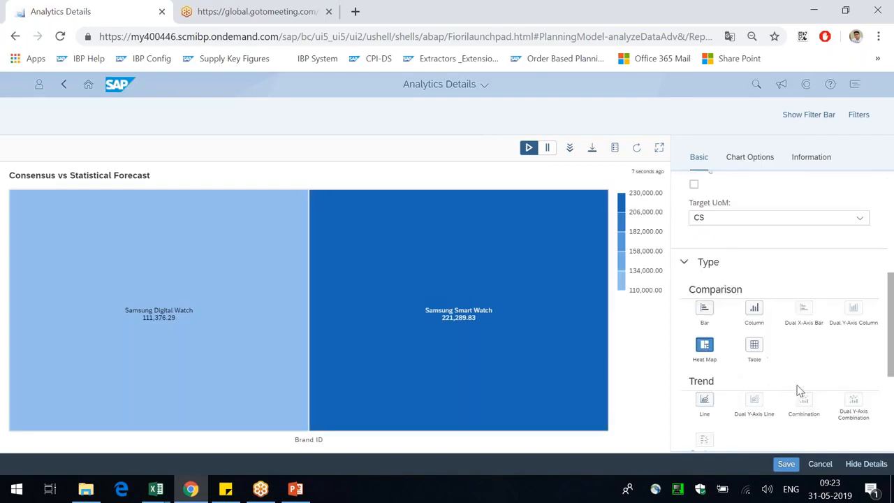
{"action": "left_click", "coordinate": [719, 290]}
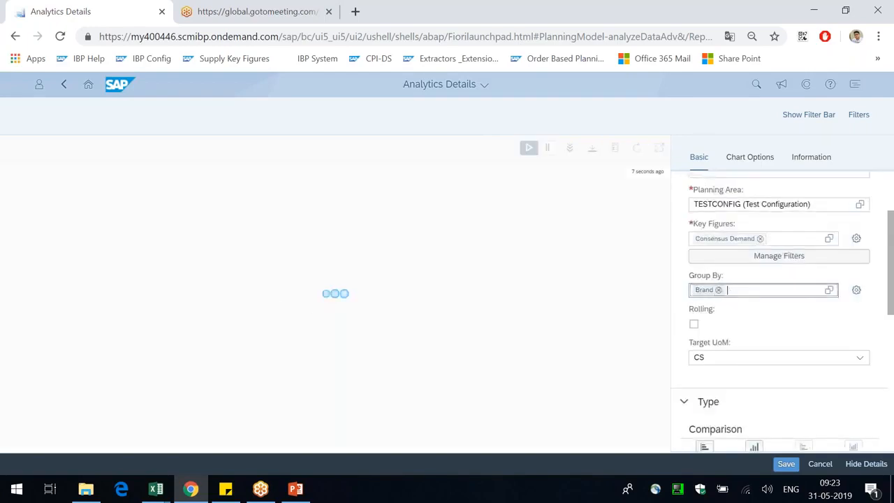
{"action": "type", "text": "pr"}
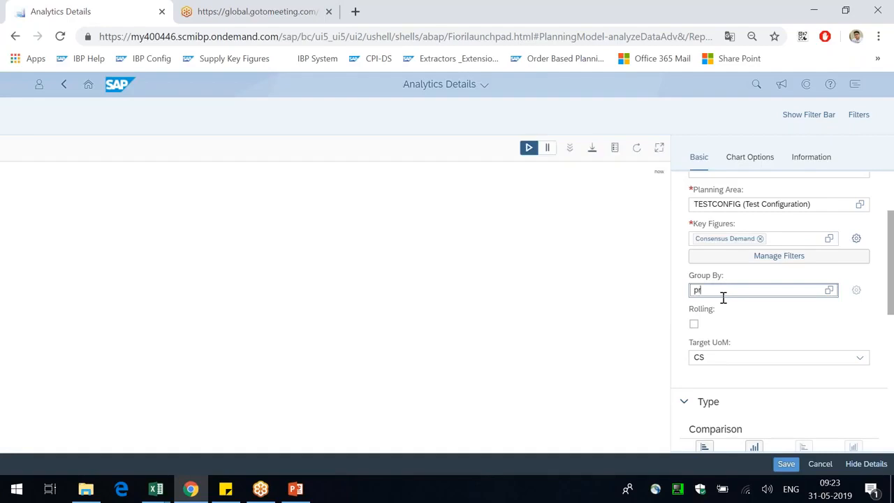
{"action": "type", "text": "oduct id"}
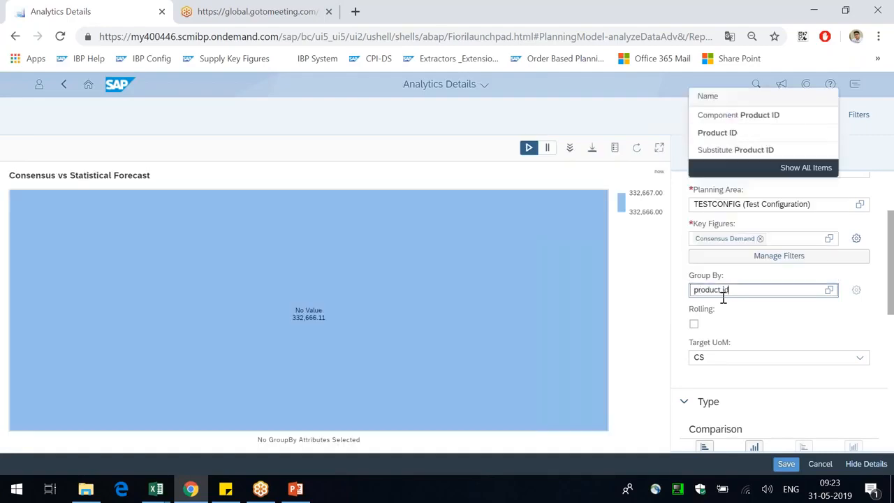
{"action": "left_click", "coordinate": [730, 239]}
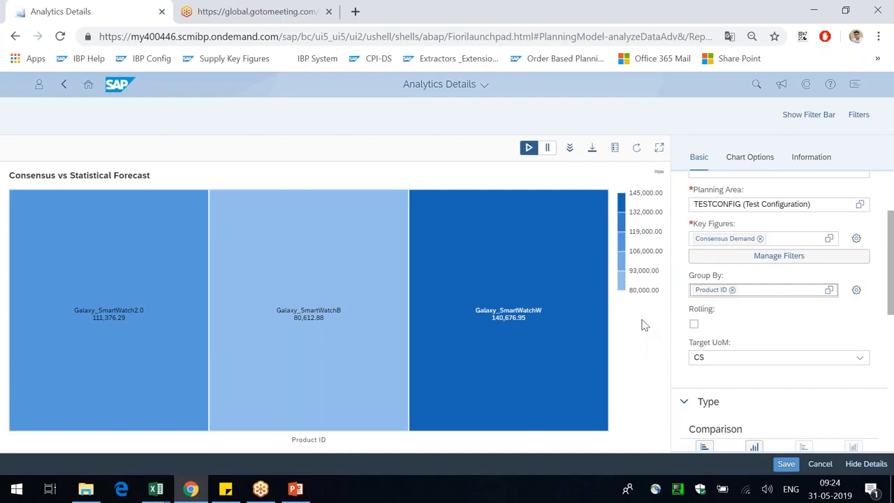
- Exclude the Planning Filter field from the filter bar and apply the filter settings
{"action": "left_click", "coordinate": [858, 116]}
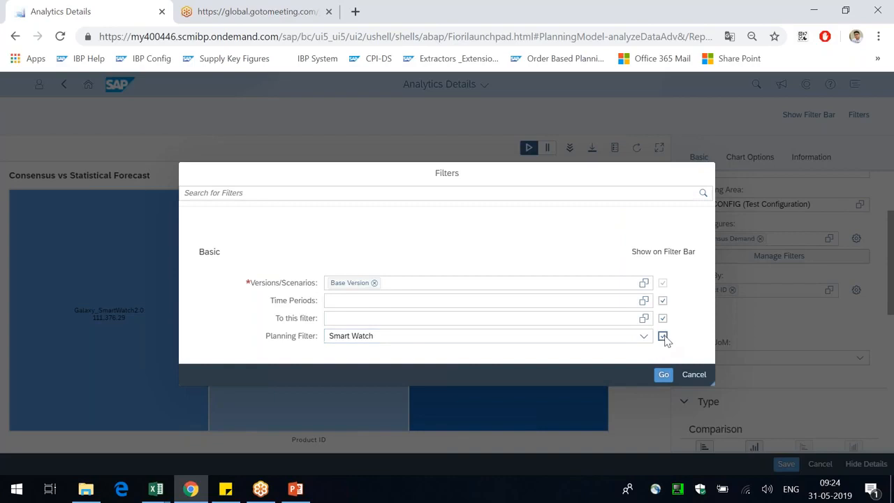
{"action": "left_click", "coordinate": [663, 337]}
{"action": "left_click", "coordinate": [661, 383]}
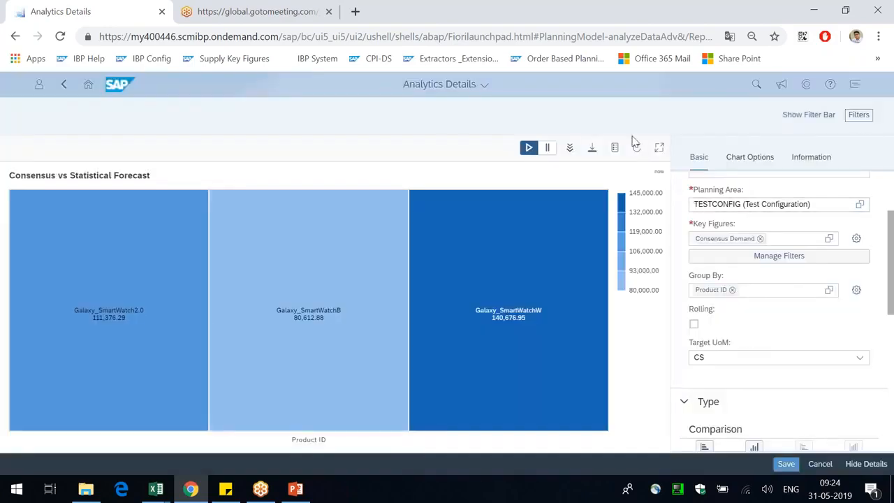
- Clear the Smart Watch planning filter and apply the change to the heat map
{"action": "left_click", "coordinate": [866, 119]}
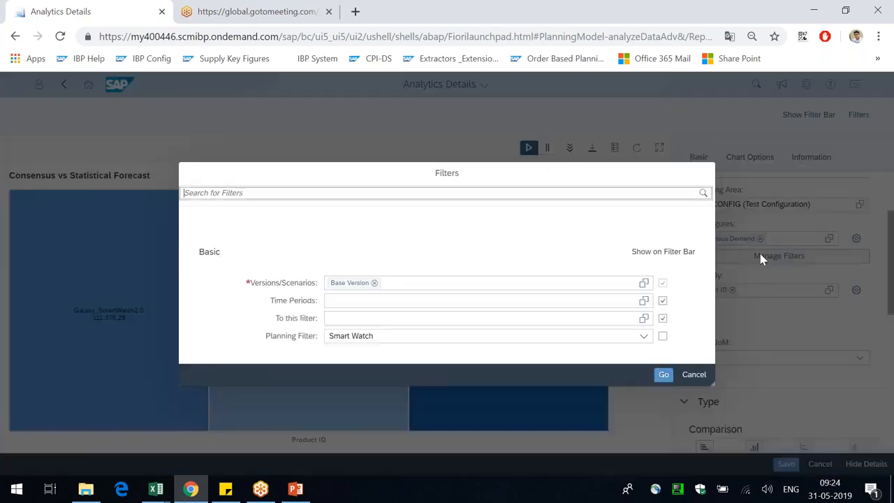
{"action": "left_click", "coordinate": [393, 333]}
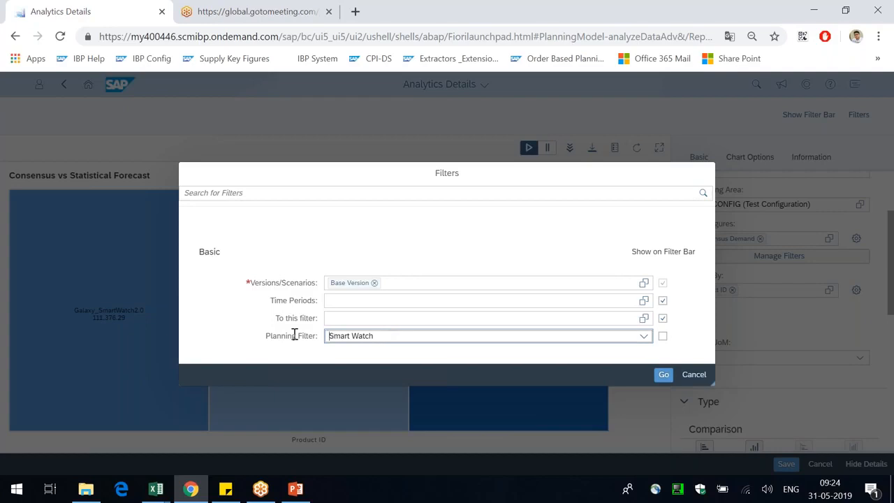
{"action": "key", "text": "ctrl+a"}
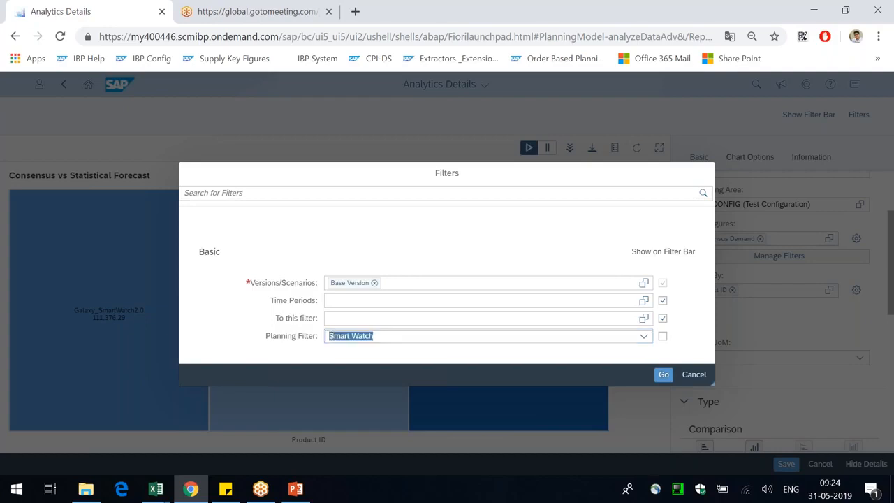
{"action": "key", "text": "BackSpace"}
{"action": "left_click", "coordinate": [563, 304]}
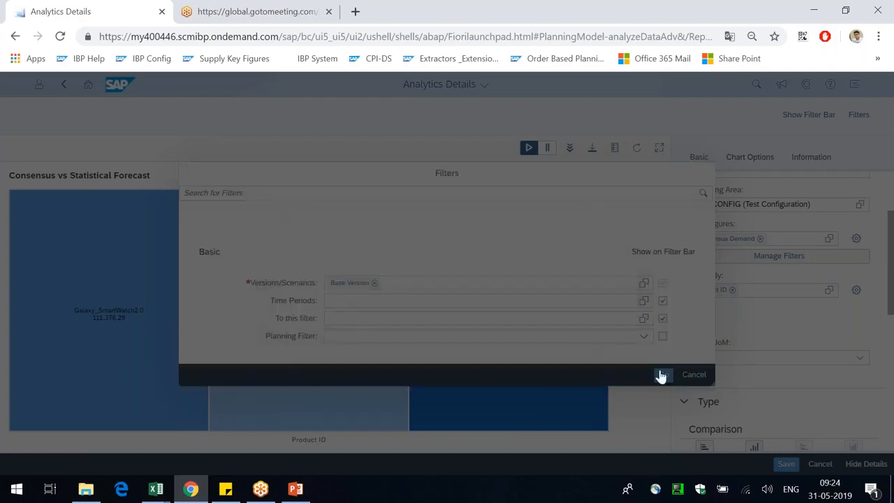
{"action": "left_click", "coordinate": [663, 376]}
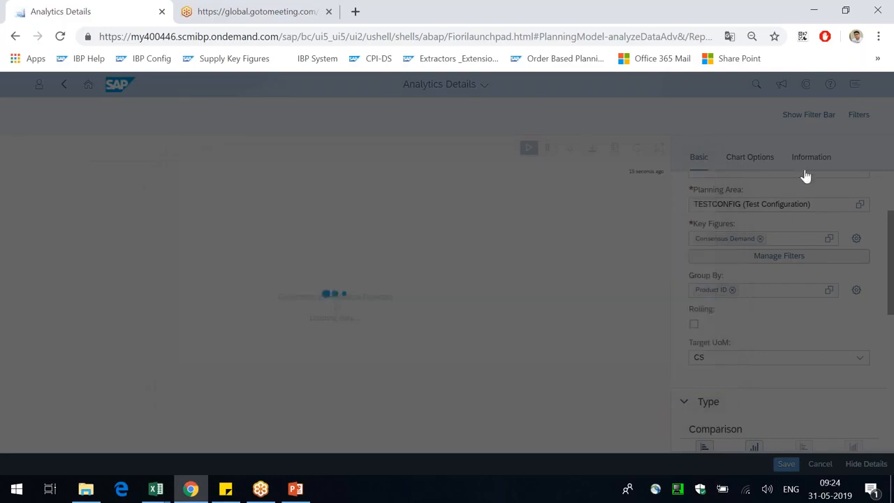
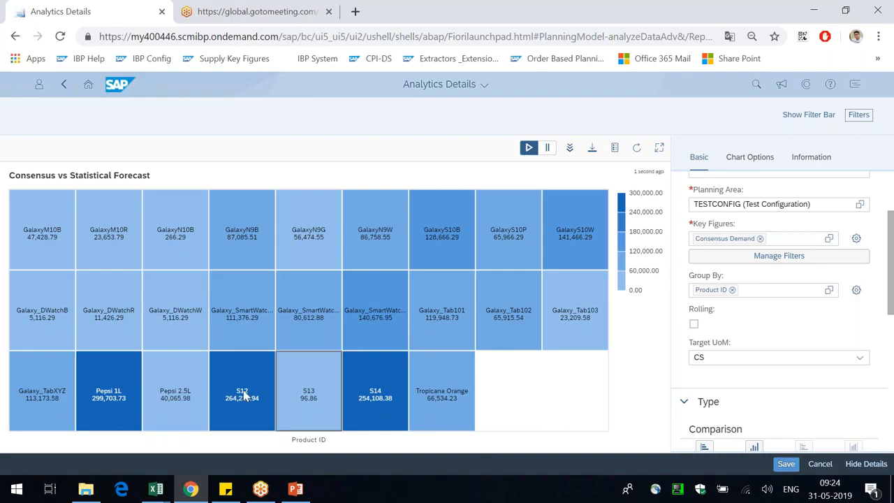
- Inspect the Consensus Demand of the Pepsi 1L and S14 tiles and look over the distribution and geographic chart types
{"action": "left_click", "coordinate": [102, 414]}
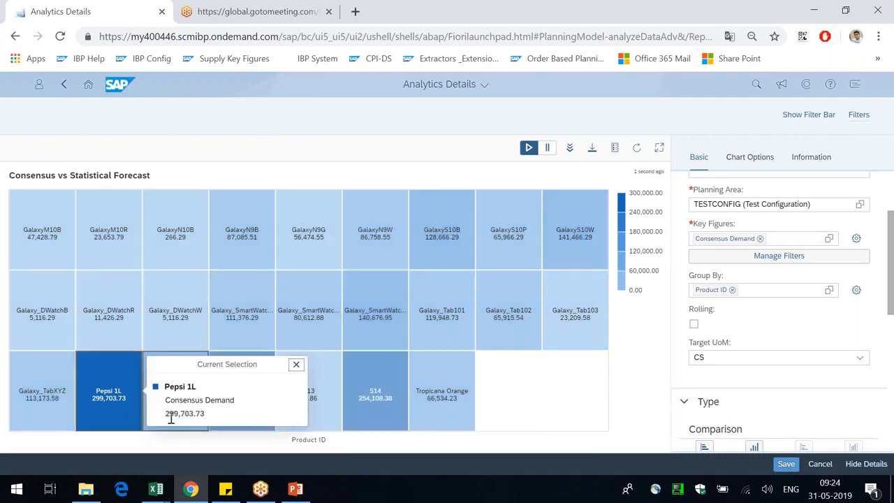
{"action": "left_click", "coordinate": [375, 400]}
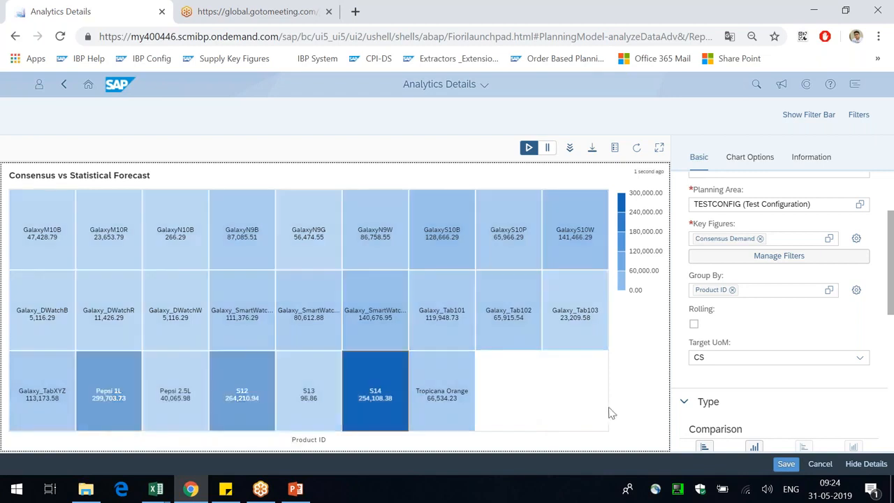
{"action": "scroll", "coordinate": [834, 423], "scroll_direction": "down", "scroll_amount": 5}
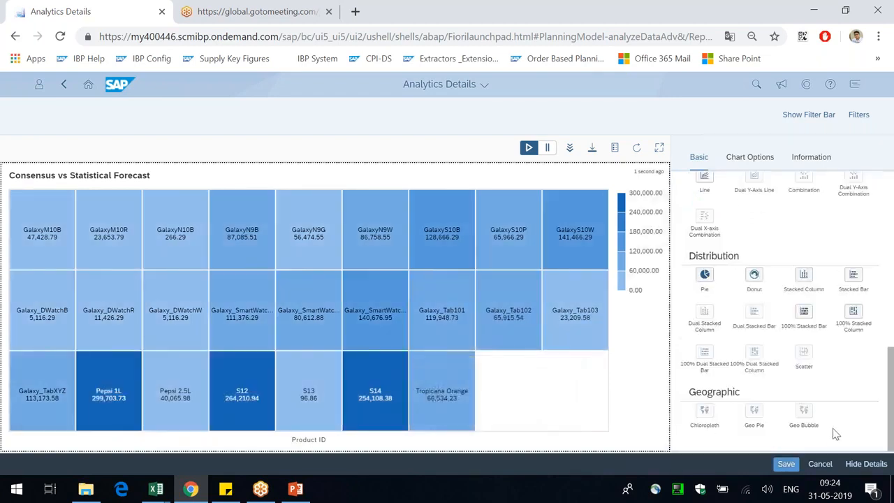
- Switch the heat map's color option to Custom Colors with the Sequential Two palette
{"action": "left_click", "coordinate": [736, 158]}
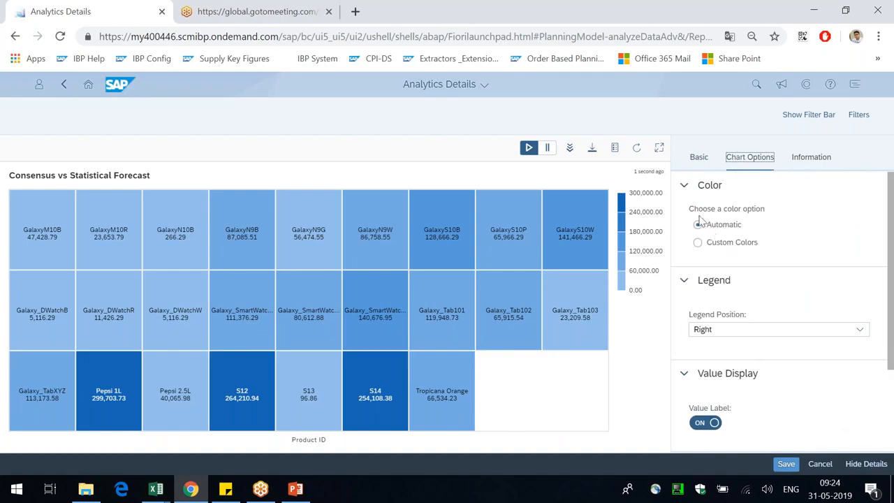
{"action": "left_click", "coordinate": [684, 185]}
{"action": "left_click", "coordinate": [721, 189]}
{"action": "left_click_drag", "start_coordinate": [708, 208], "coordinate": [750, 237]}
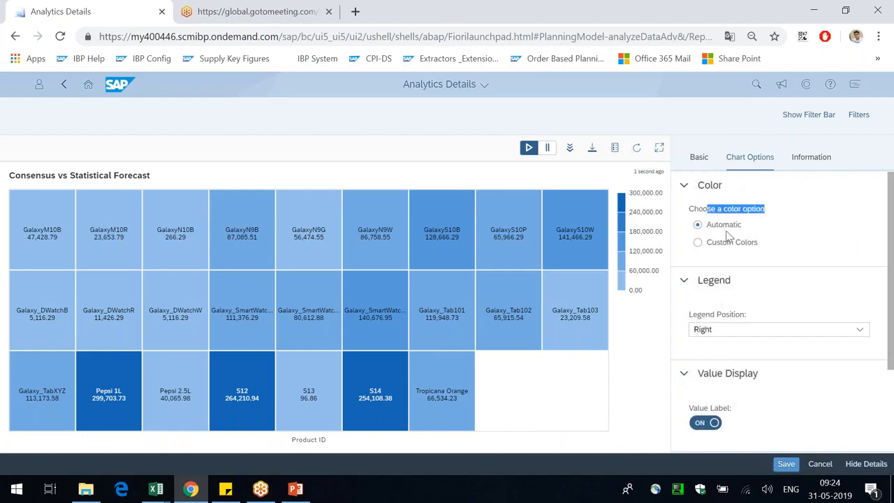
{"action": "left_click", "coordinate": [732, 246]}
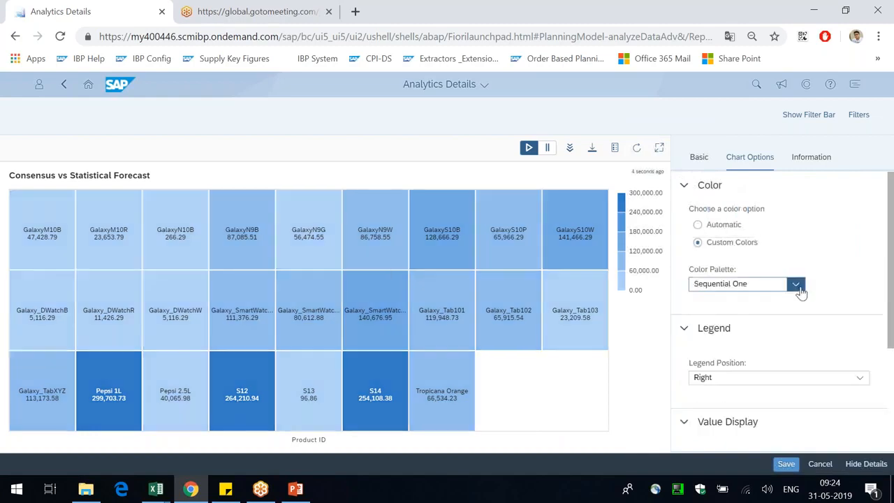
{"action": "left_click", "coordinate": [797, 284]}
{"action": "left_click", "coordinate": [763, 319]}
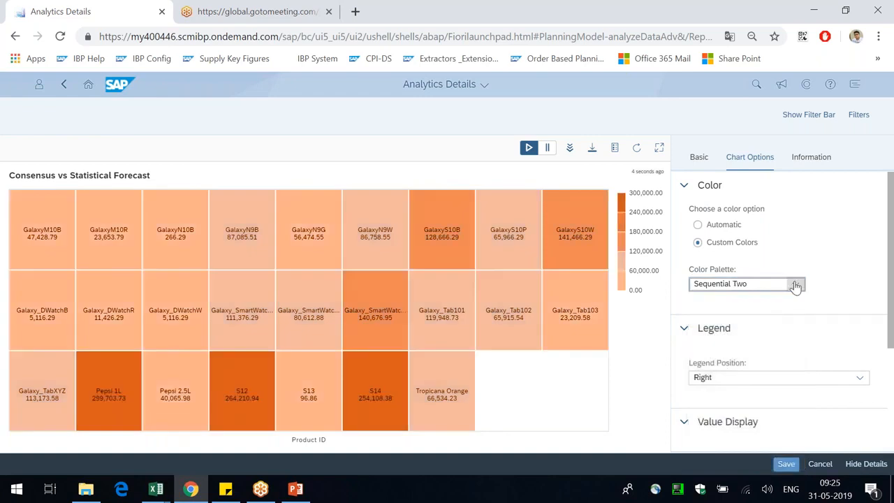
- Preview the Reverse Sequential One, Reverse Sequential Four and Sequential Three palettes on the heat map, and choose Sequential Two again
{"action": "left_click", "coordinate": [795, 285]}
{"action": "left_click", "coordinate": [751, 389]}
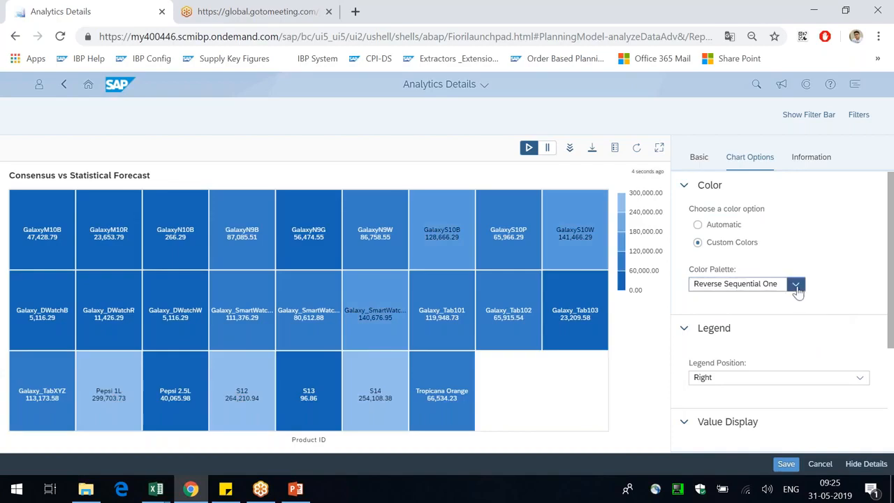
{"action": "left_click", "coordinate": [797, 284]}
{"action": "left_click", "coordinate": [760, 440]}
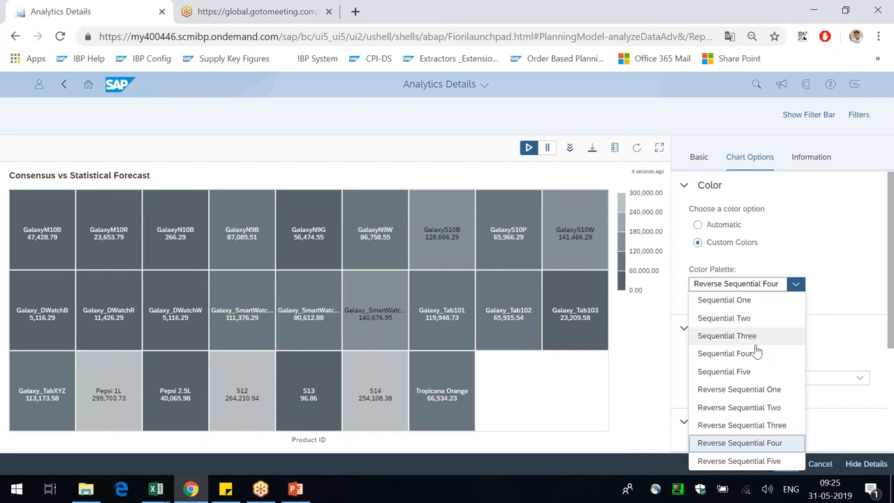
{"action": "left_click", "coordinate": [754, 338]}
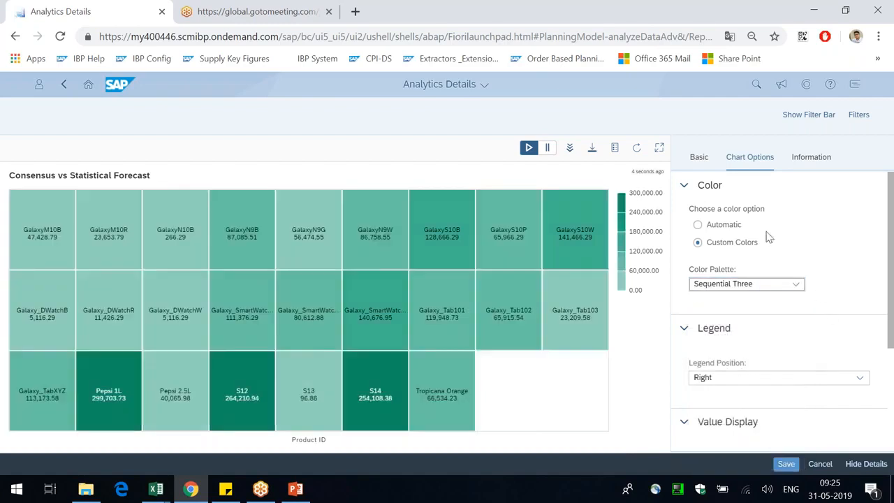
{"action": "left_click", "coordinate": [793, 285]}
{"action": "left_click", "coordinate": [753, 319]}
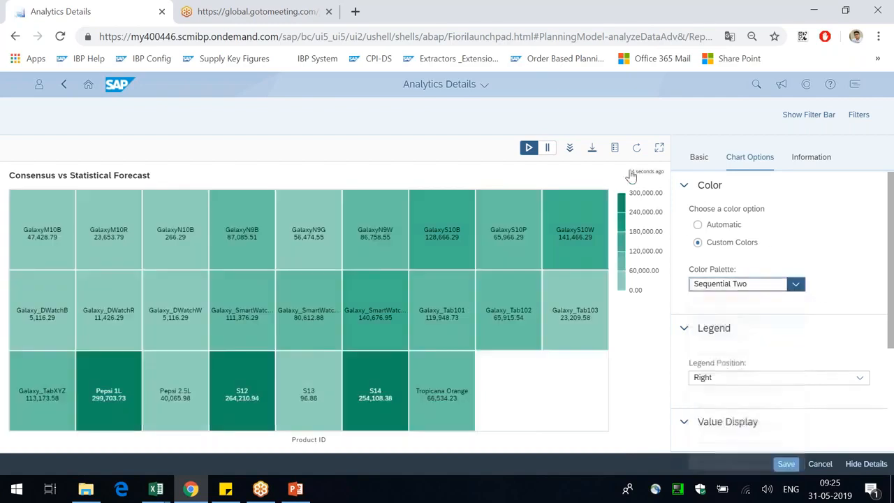
- Change the chart type to Pie, set its color option to Automatic and return to the basic settings
{"action": "left_click", "coordinate": [697, 158]}
{"action": "scroll", "coordinate": [775, 340], "scroll_direction": "down", "scroll_amount": 10}
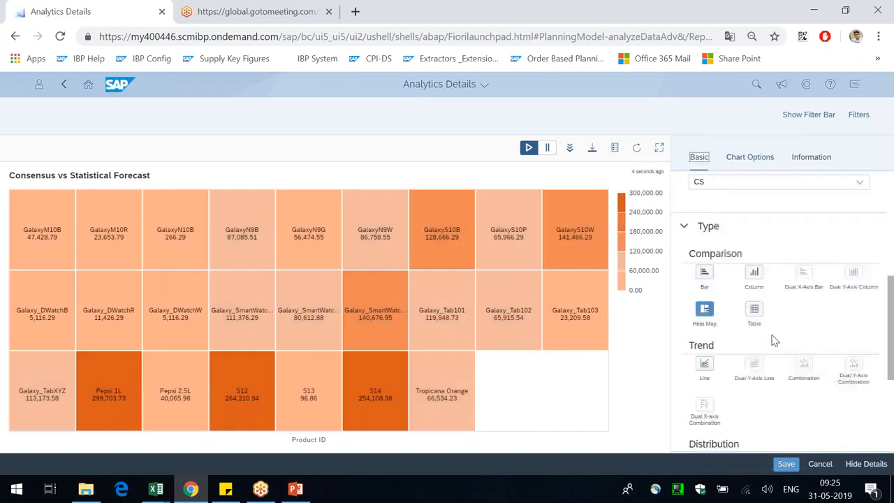
{"action": "scroll", "coordinate": [793, 342], "scroll_direction": "down", "scroll_amount": 3}
{"action": "left_click", "coordinate": [704, 274]}
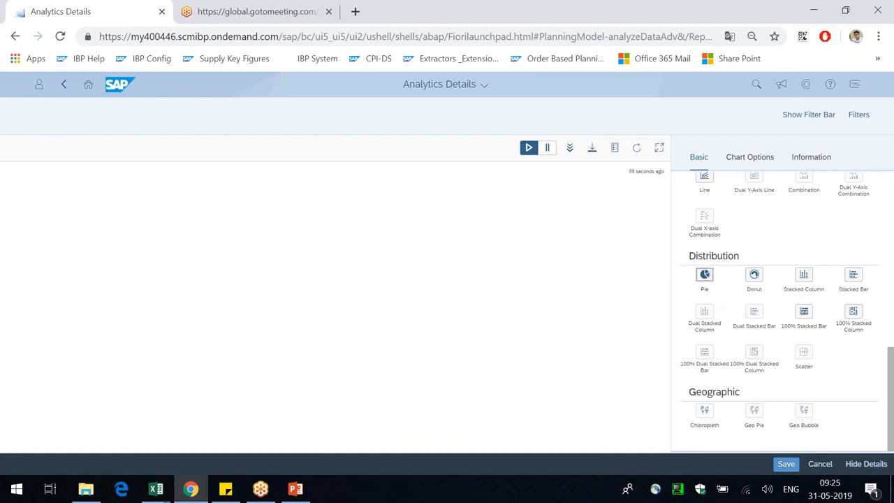
{"action": "left_click", "coordinate": [754, 160]}
{"action": "left_click", "coordinate": [723, 224]}
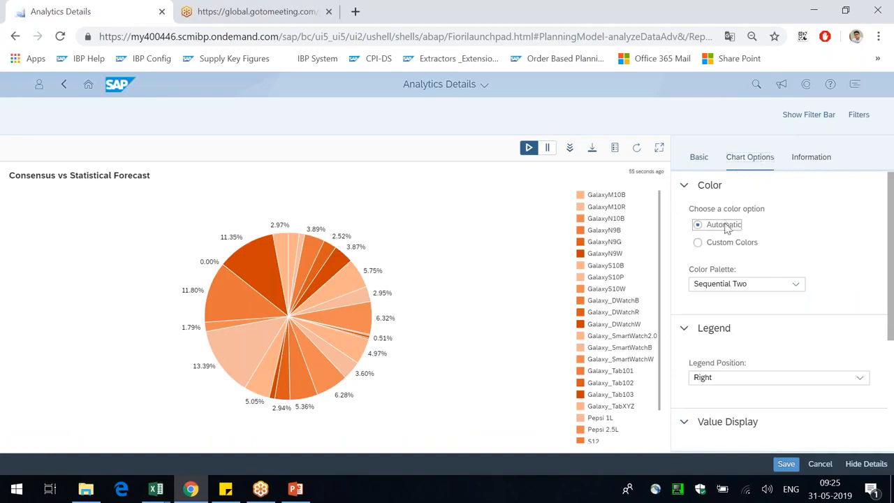
{"action": "left_click", "coordinate": [699, 160]}
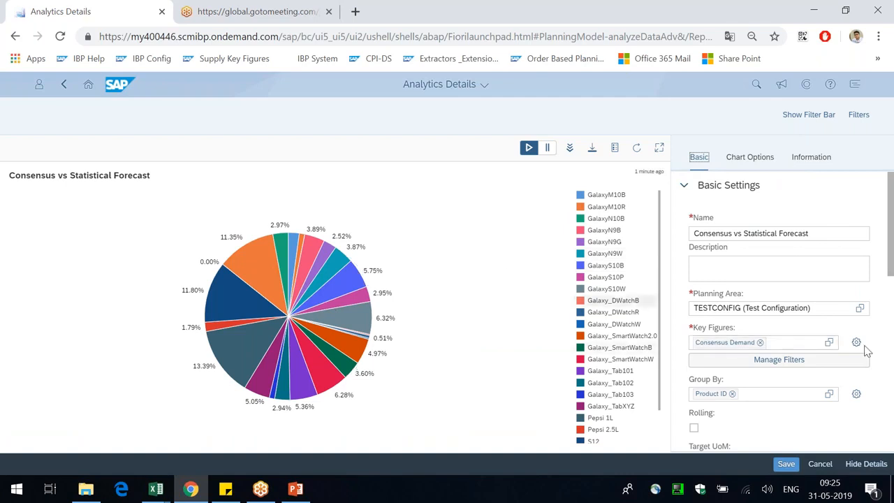
- Change the chart type to Donut and look through its product legend
{"action": "scroll", "coordinate": [864, 350], "scroll_direction": "down", "scroll_amount": 1}
{"action": "scroll", "coordinate": [744, 430], "scroll_direction": "down", "scroll_amount": 6}
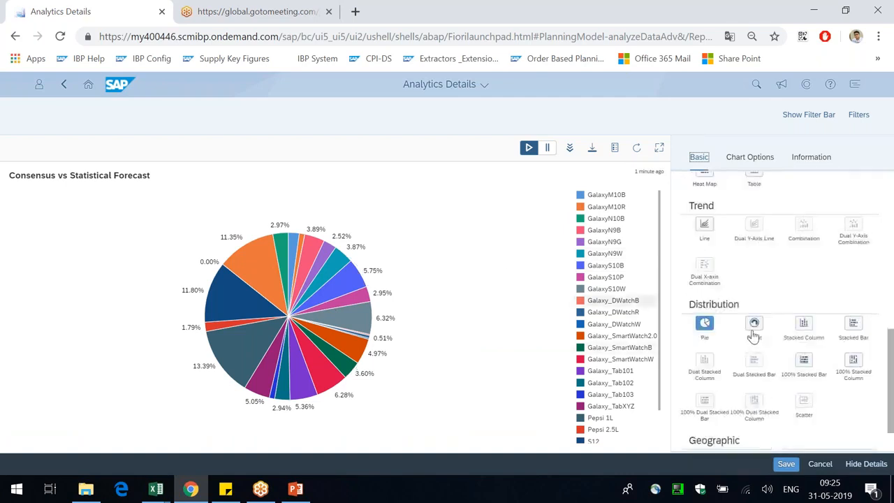
{"action": "left_click", "coordinate": [754, 337]}
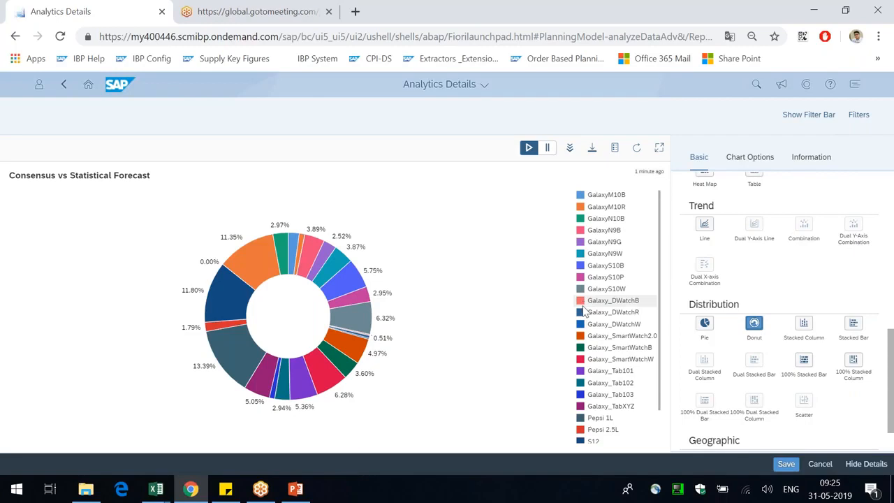
{"action": "scroll", "coordinate": [586, 308], "scroll_direction": "down", "scroll_amount": 1}
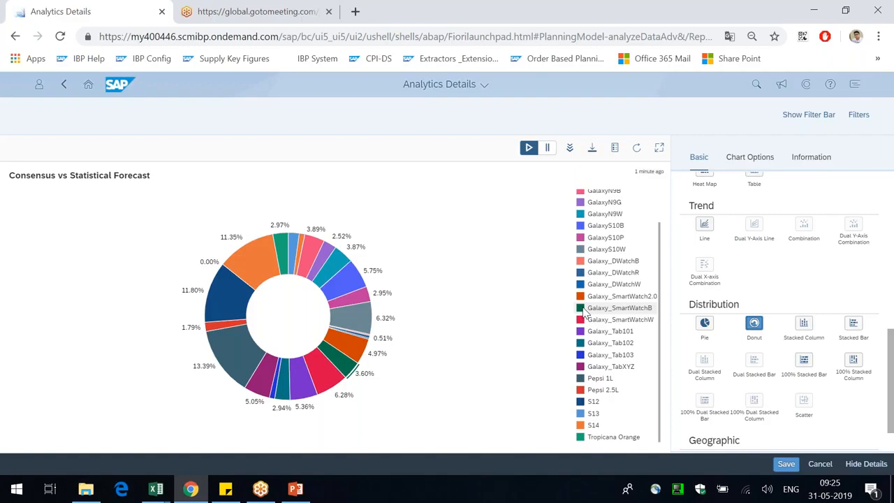
- Rename the chart as Overall Consensus Demand and save it
{"action": "scroll", "coordinate": [780, 274], "scroll_direction": "up", "scroll_amount": 1}
{"action": "scroll", "coordinate": [781, 274], "scroll_direction": "up", "scroll_amount": 10}
{"action": "left_click_drag", "start_coordinate": [733, 234], "coordinate": [887, 235]}
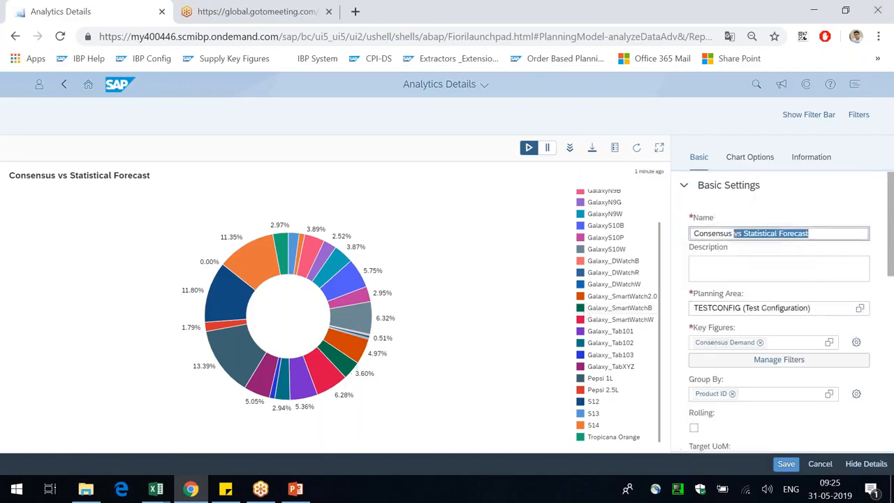
{"action": "key", "text": "BackSpace"}
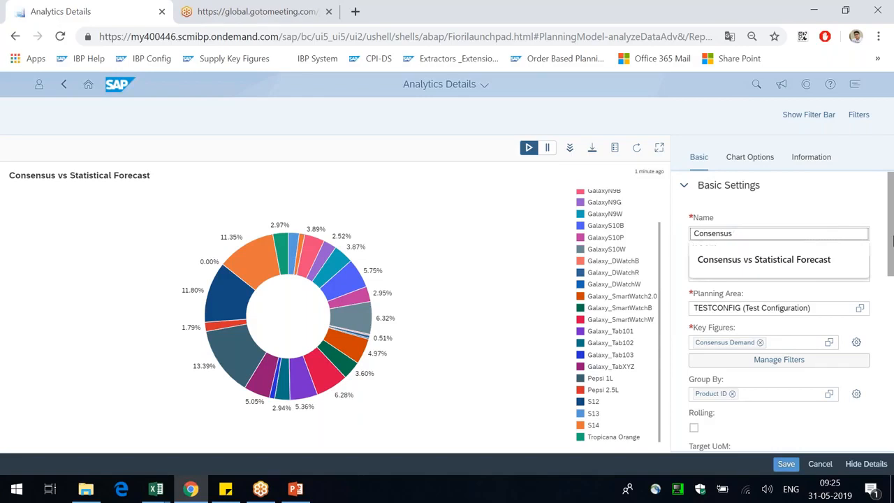
{"action": "type", "text": "Dem"}
{"action": "type", "text": "Overall"}
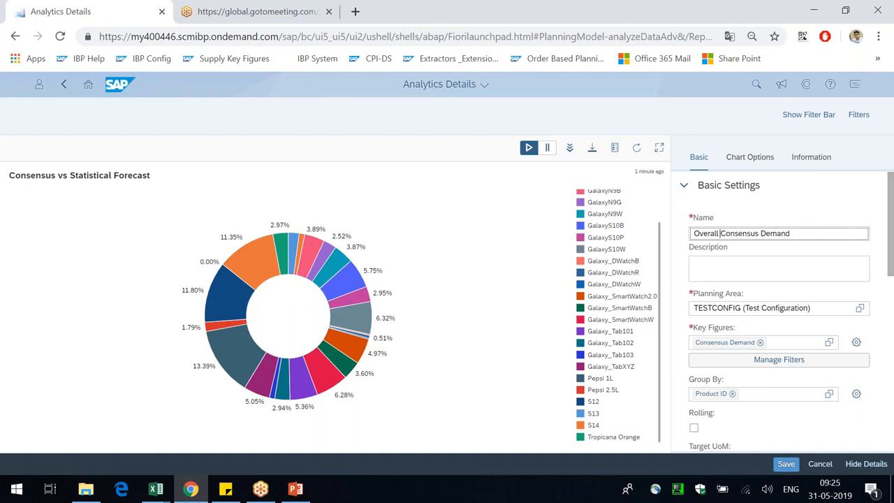
{"action": "left_click", "coordinate": [786, 465]}
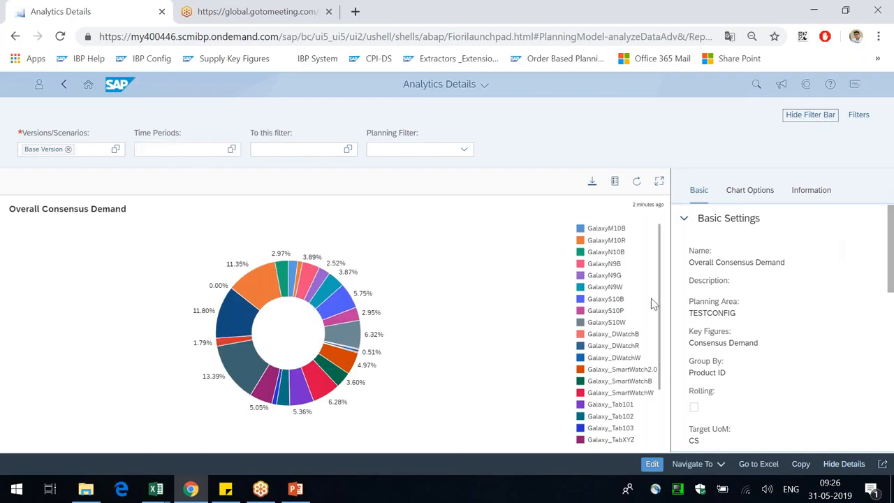
- Return to the list of charts and create a new analytics chart, accepting to proceed without a filter attribute
{"action": "left_click_drag", "start_coordinate": [39, 213], "coordinate": [168, 208]}
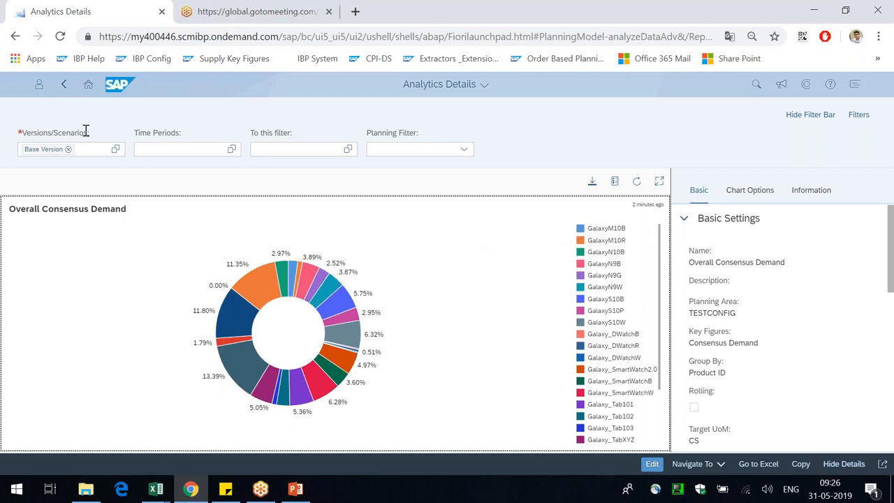
{"action": "left_click", "coordinate": [64, 93]}
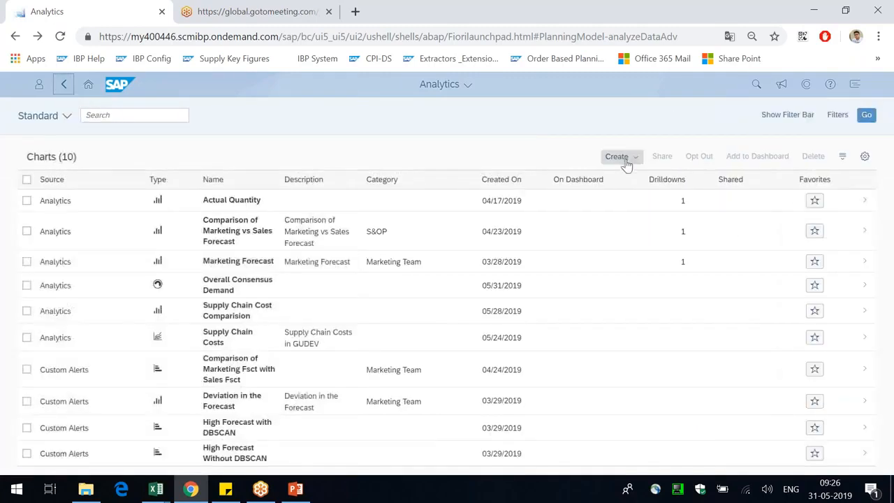
{"action": "left_click", "coordinate": [619, 157]}
{"action": "left_click", "coordinate": [637, 177]}
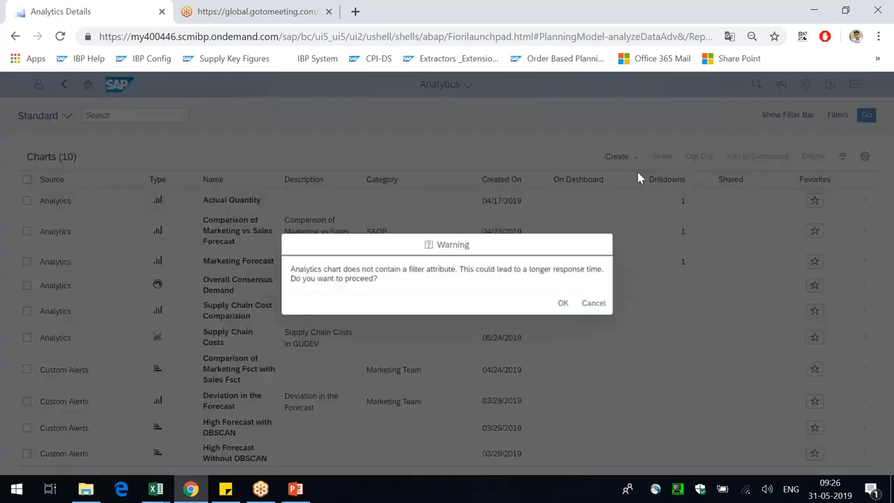
{"action": "left_click", "coordinate": [564, 304]}
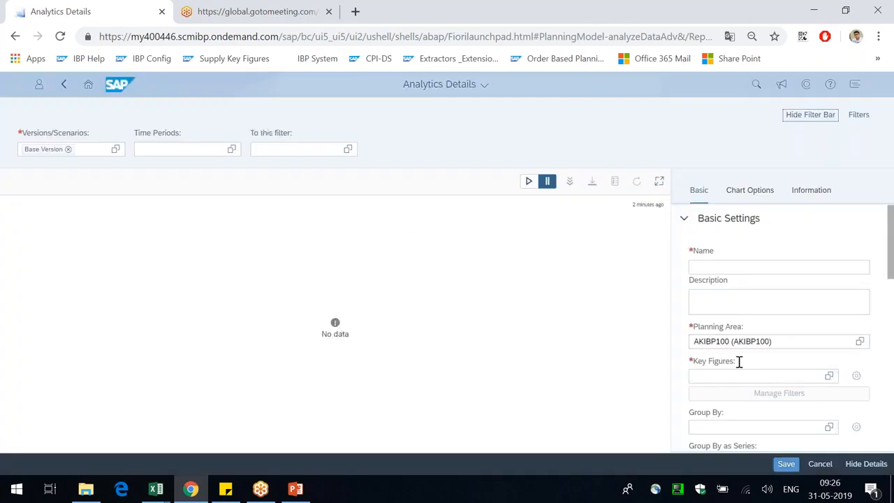
- Set the new chart's planning area to TESTCONFIG (Test Configuration) and name it Consensus vs Statistical Forecast
{"action": "triple_click", "coordinate": [699, 341]}
{"action": "type", "text": "test"}
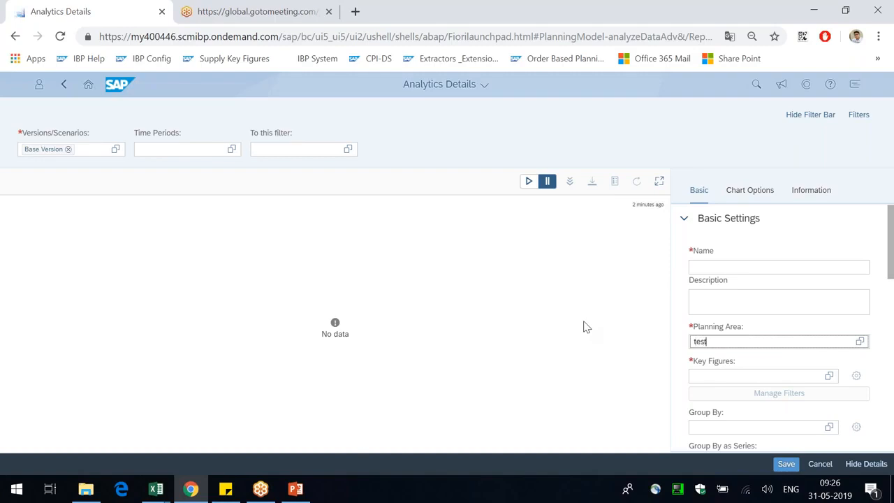
{"action": "type", "text": "config"}
{"action": "left_click", "coordinate": [751, 303]}
{"action": "left_click", "coordinate": [548, 300]}
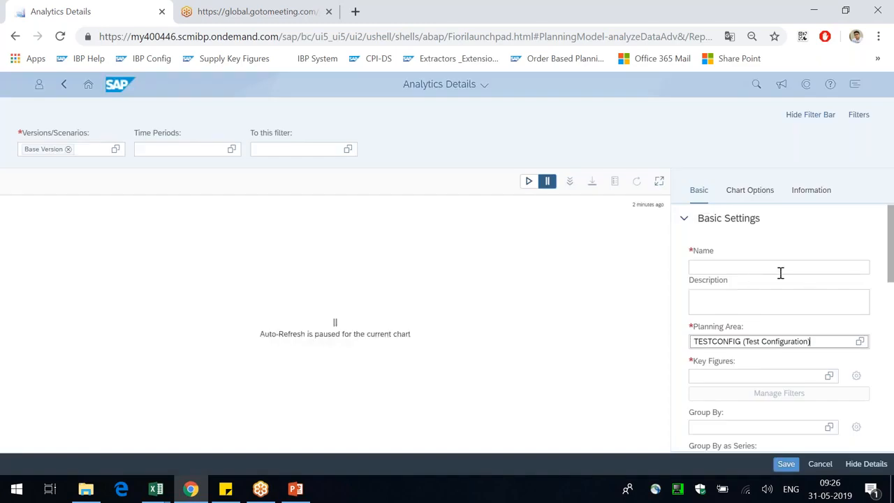
{"action": "left_click", "coordinate": [764, 268]}
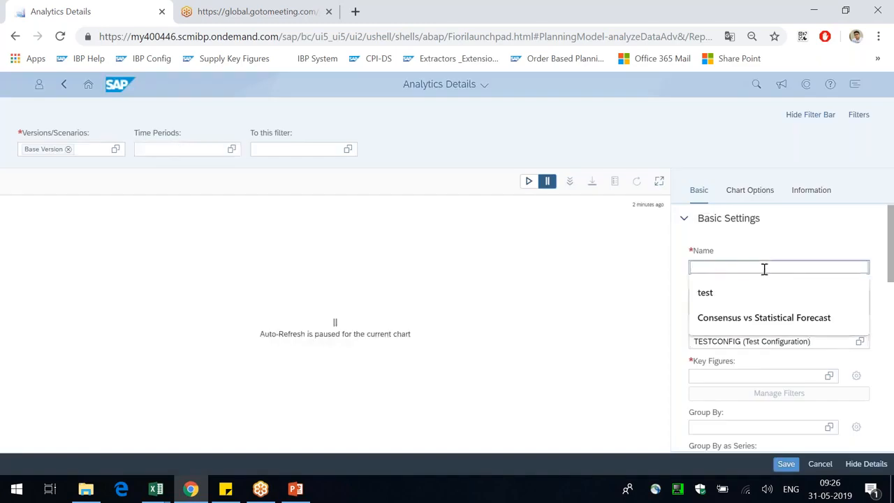
{"action": "left_click", "coordinate": [772, 320]}
- Add the Consensus Demand and Statistical Fcst Qty key figures and turn on auto-refresh for the chart
{"action": "left_click", "coordinate": [764, 376]}
{"action": "type", "text": "consensus demand"}
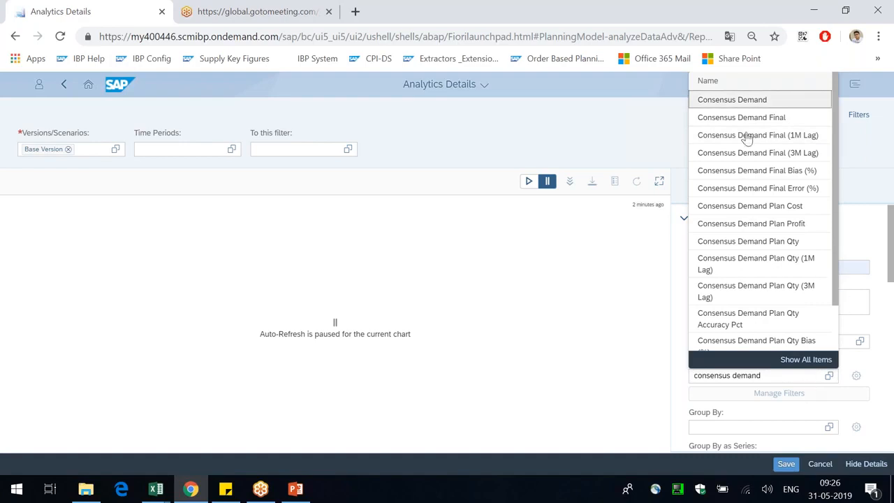
{"action": "left_click", "coordinate": [744, 102]}
{"action": "left_click", "coordinate": [795, 372]}
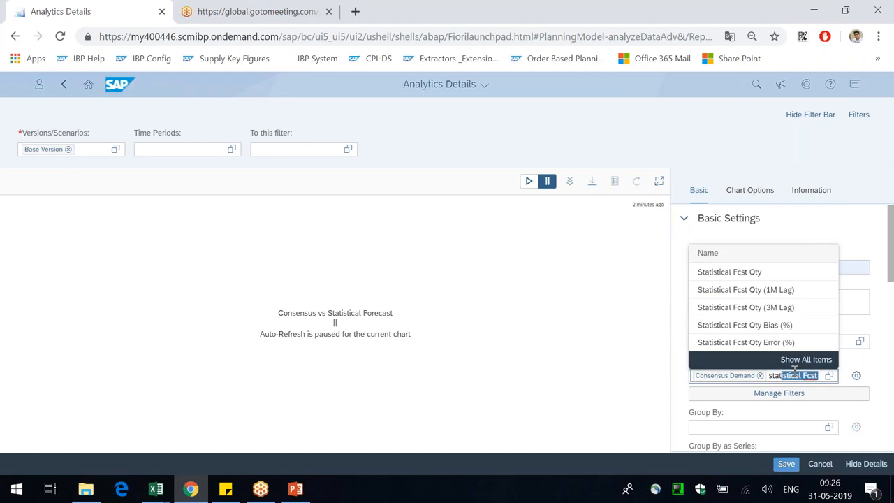
{"action": "left_click", "coordinate": [797, 278]}
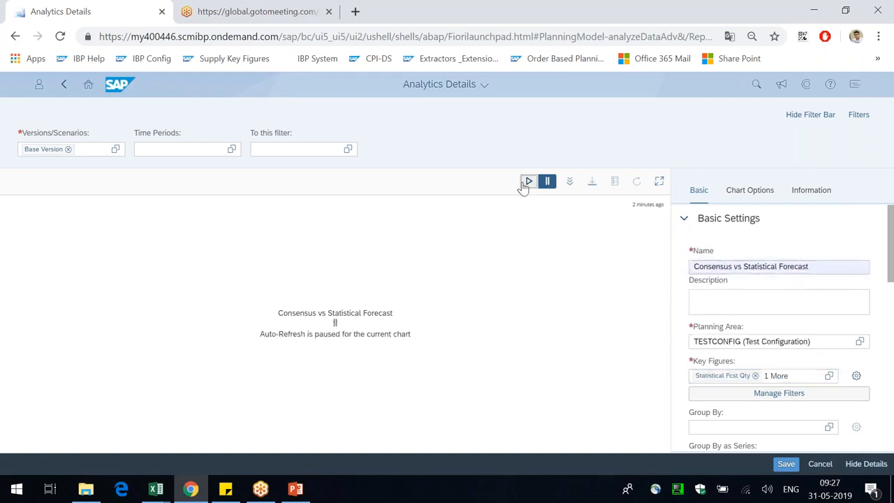
{"action": "left_click", "coordinate": [525, 183]}
{"action": "left_click", "coordinate": [562, 303]}
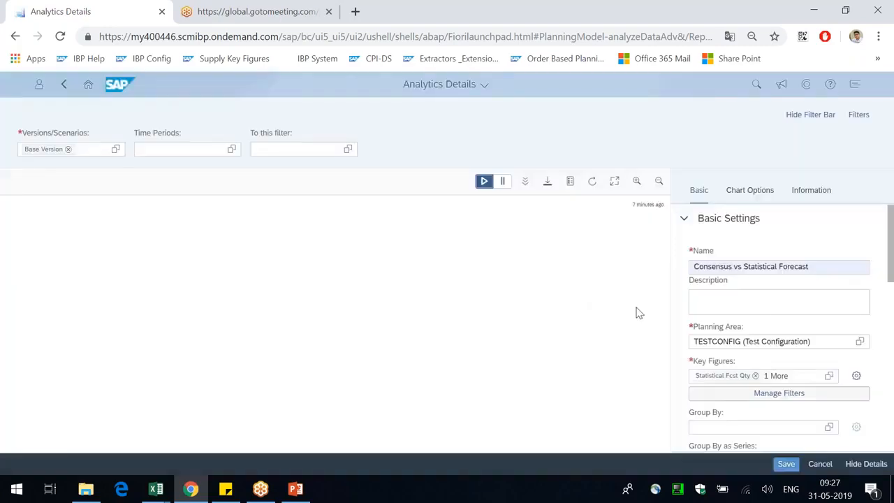
- Search the chart's filters for brand
{"action": "left_click", "coordinate": [860, 119]}
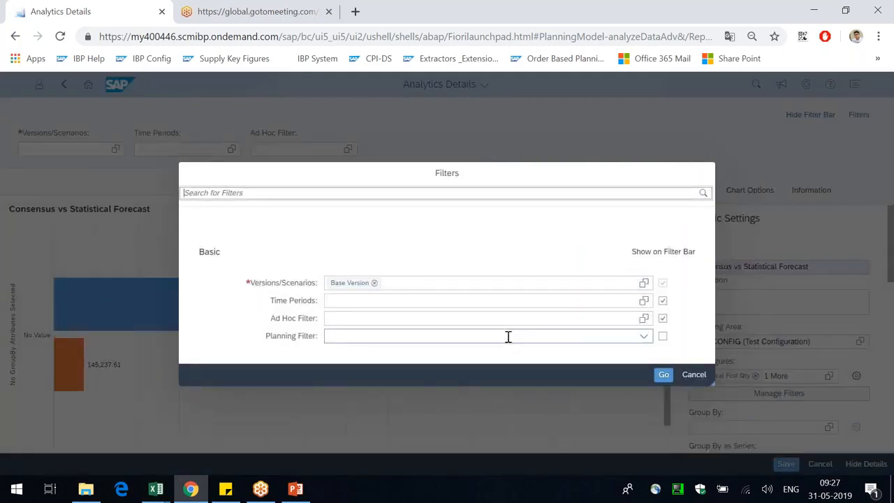
{"action": "type", "text": "brand"}
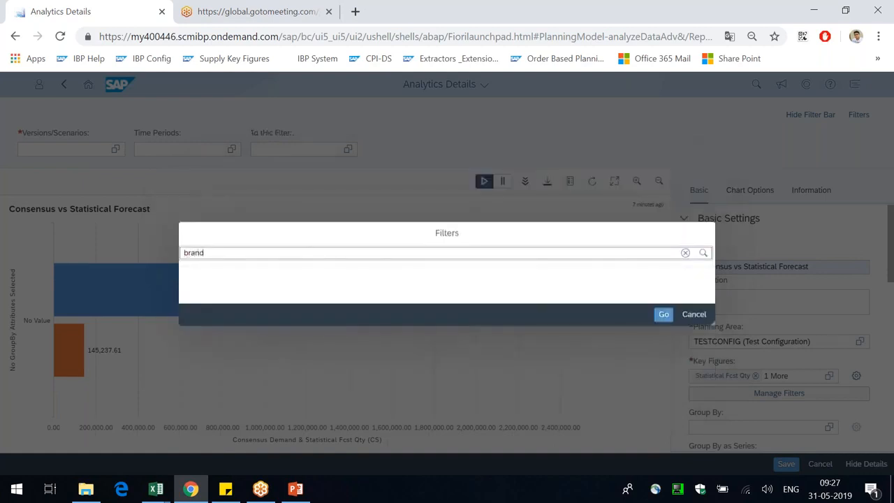
{"action": "left_click", "coordinate": [664, 316]}
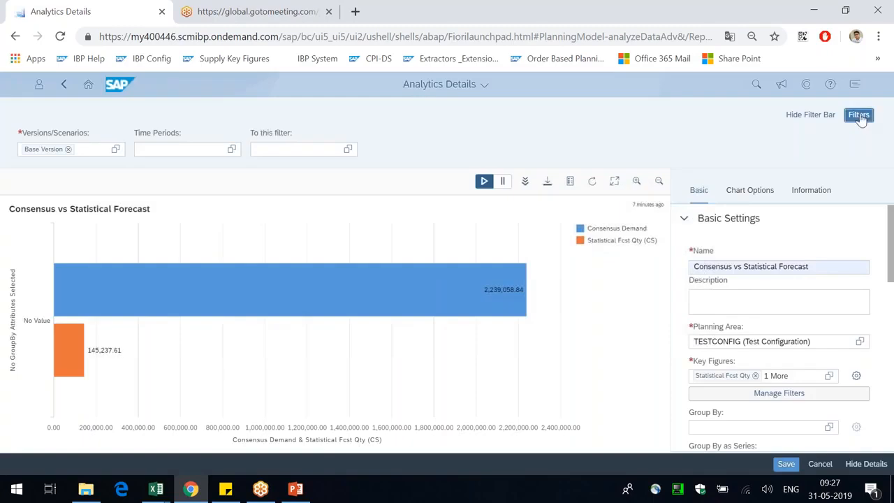
- Apply the Smart Watch planning filter to the chart
{"action": "left_click", "coordinate": [861, 114]}
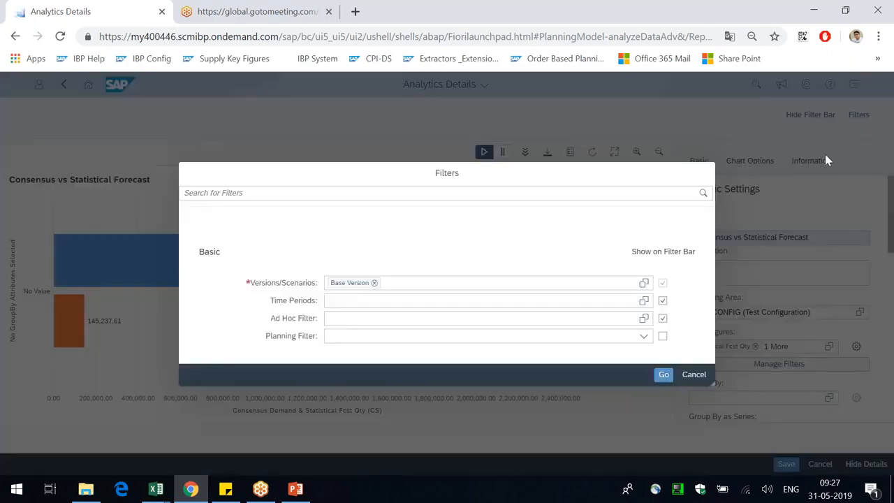
{"action": "left_click", "coordinate": [644, 337]}
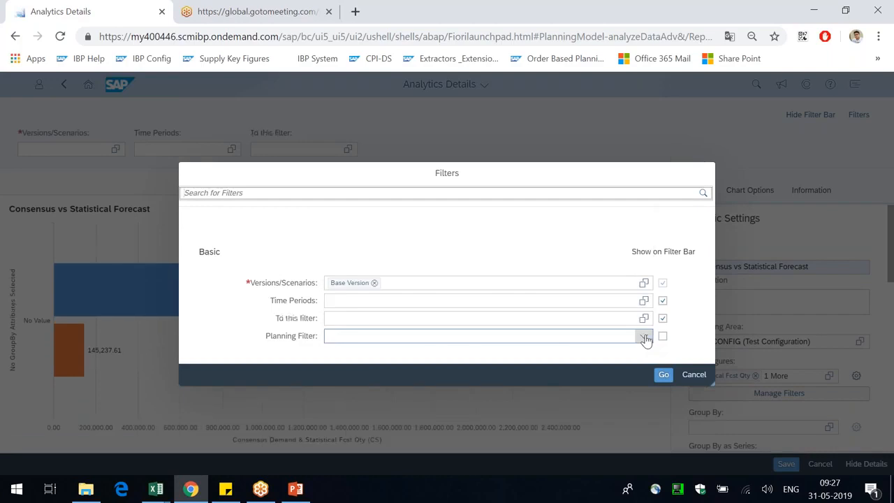
{"action": "left_click", "coordinate": [644, 338]}
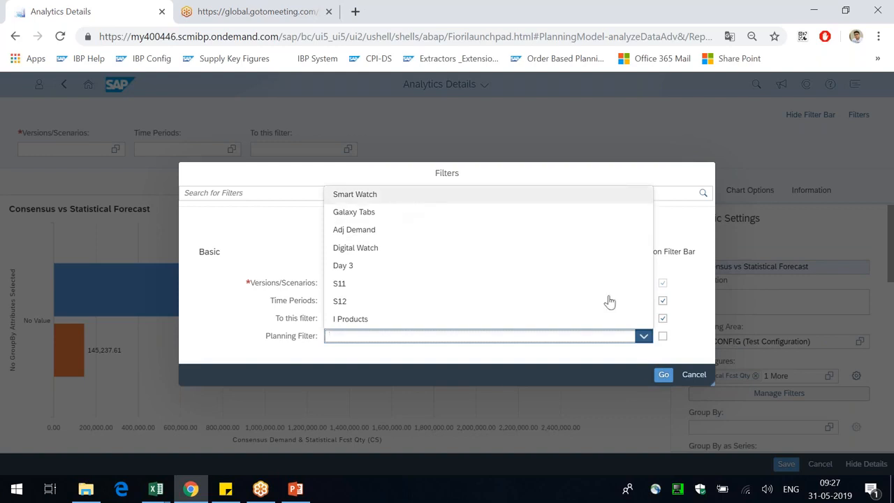
{"action": "left_click", "coordinate": [665, 375]}
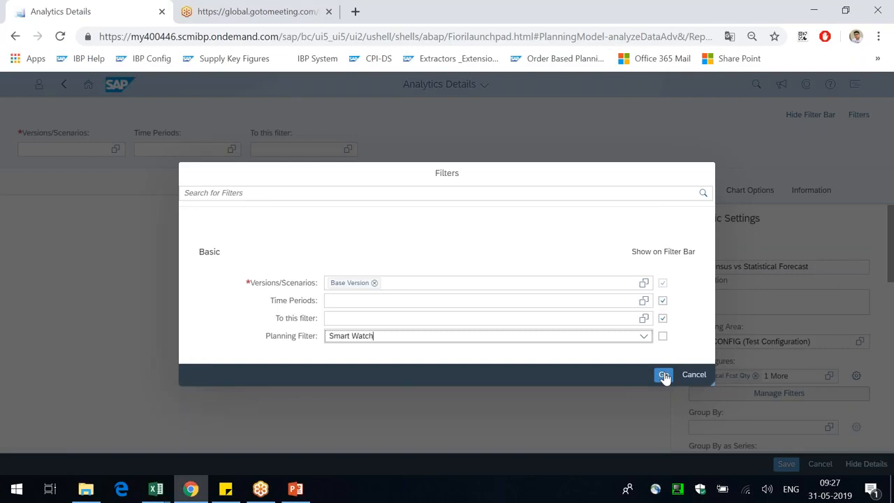
{"action": "left_click", "coordinate": [664, 376]}
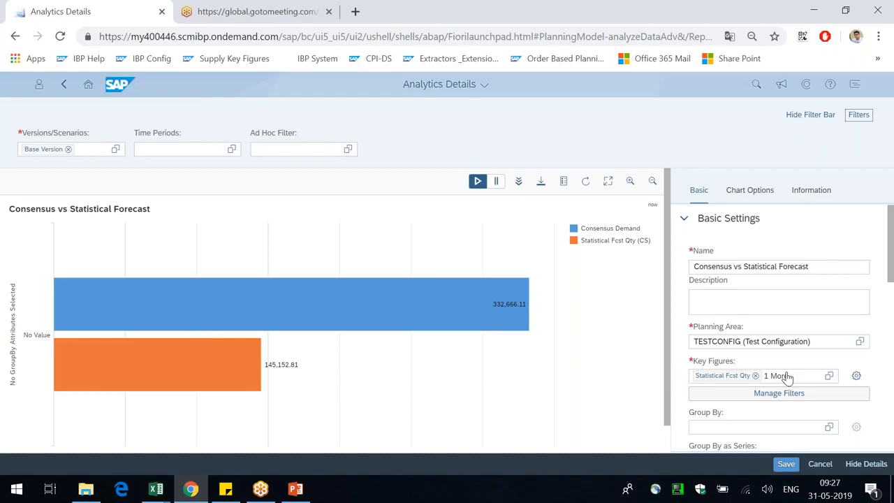
- Group the chart by Brand and Channel and change its type to Column
{"action": "scroll", "coordinate": [803, 375], "scroll_direction": "down", "scroll_amount": 3}
{"action": "scroll", "coordinate": [771, 349], "scroll_direction": "up", "scroll_amount": 2}
{"action": "left_click", "coordinate": [738, 357]}
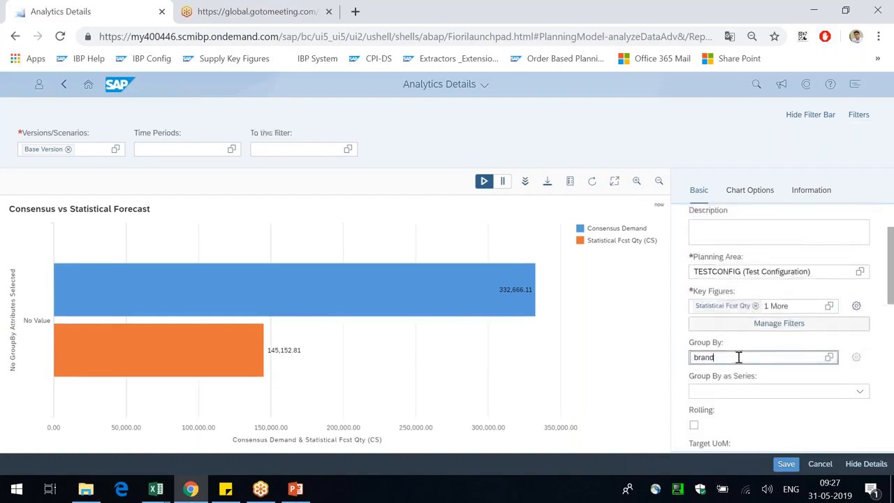
{"action": "type", "text": "brand"}
{"action": "key", "text": "Down"}
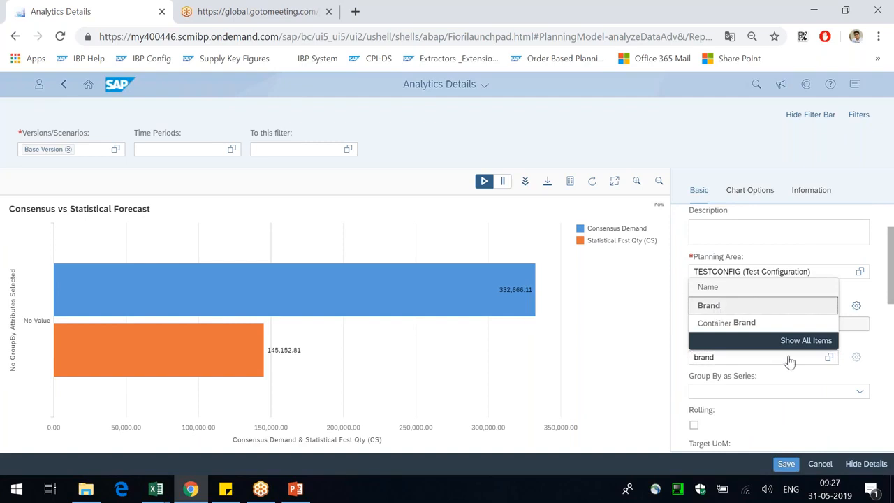
{"action": "key", "text": "Return"}
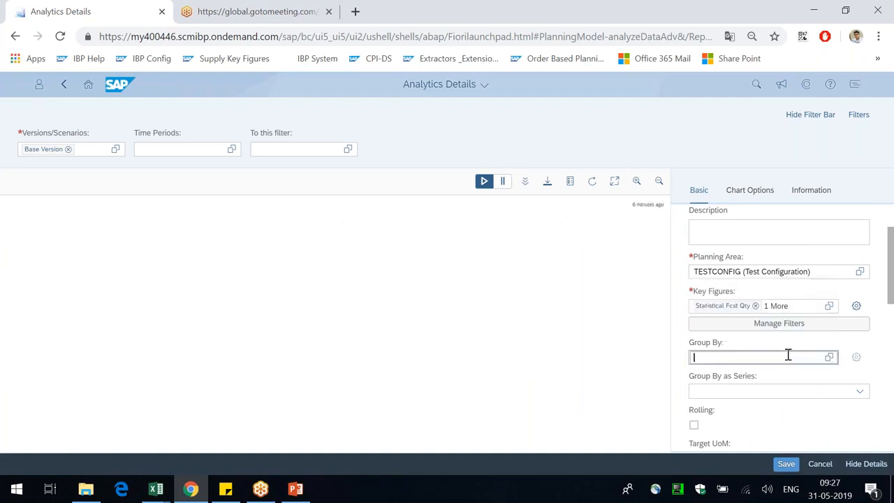
{"action": "type", "text": "channel"}
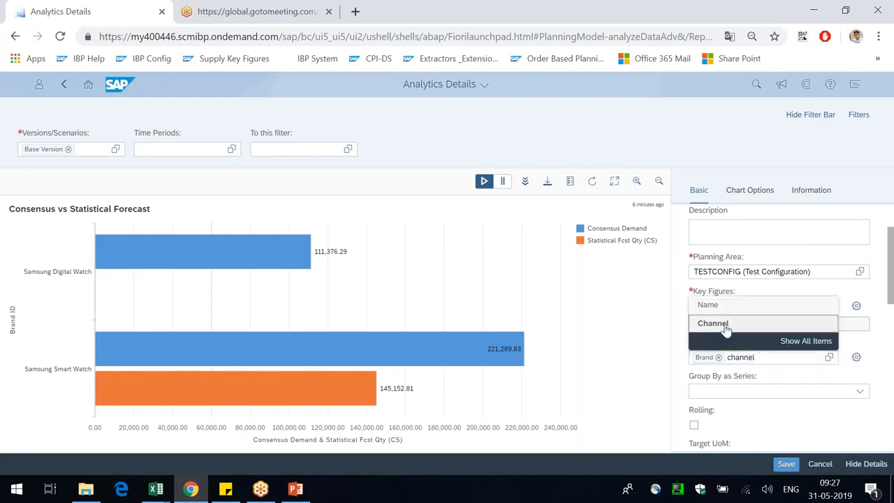
{"action": "left_click", "coordinate": [726, 326]}
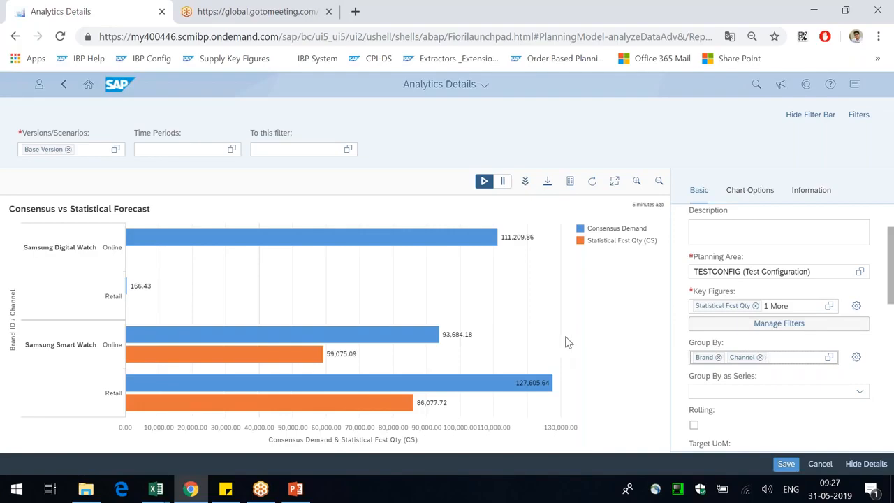
{"action": "scroll", "coordinate": [803, 378], "scroll_direction": "down", "scroll_amount": 3}
{"action": "left_click", "coordinate": [752, 341]}
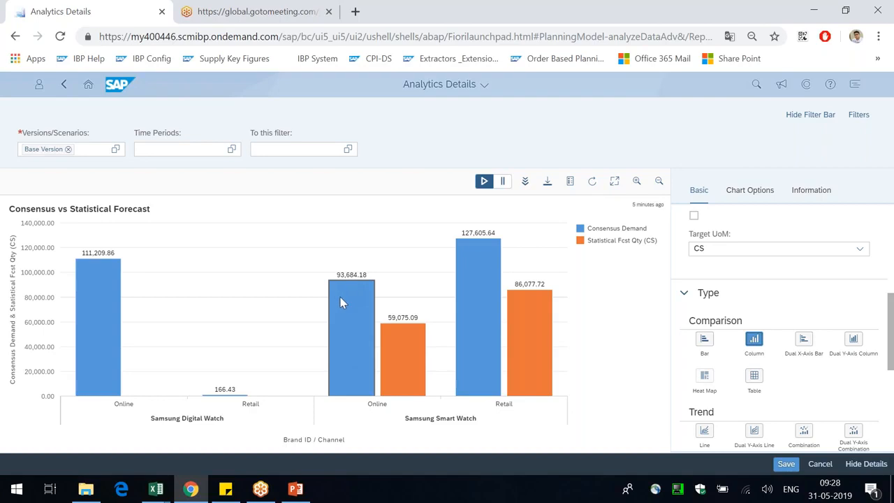
- Create the drilldown path "Drill 1: Channel to Customer ID" from the Samsung Smart Watch Online bar, using the Brand and Channel attributes
{"action": "left_click", "coordinate": [365, 337]}
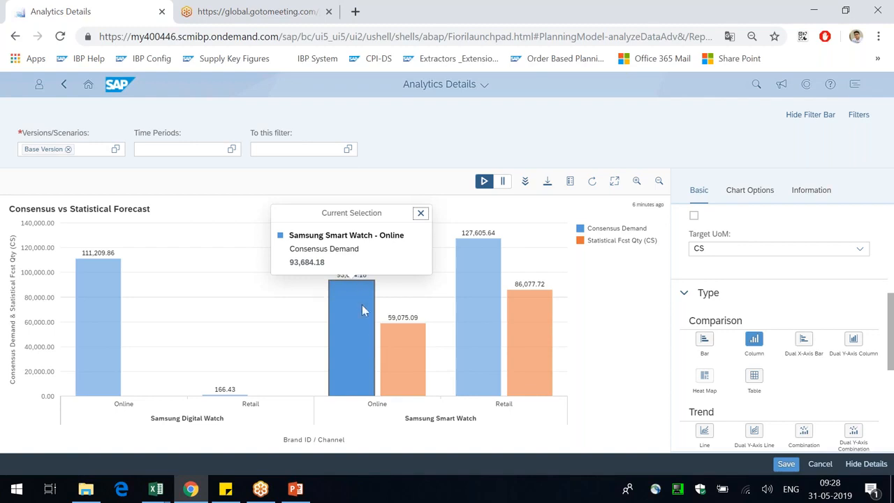
{"action": "left_click", "coordinate": [354, 300]}
{"action": "left_click", "coordinate": [354, 305]}
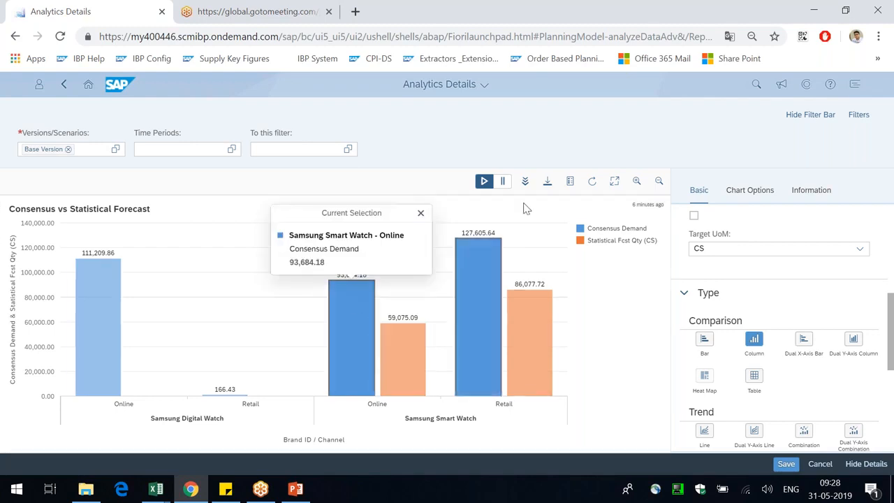
{"action": "left_click", "coordinate": [524, 183]}
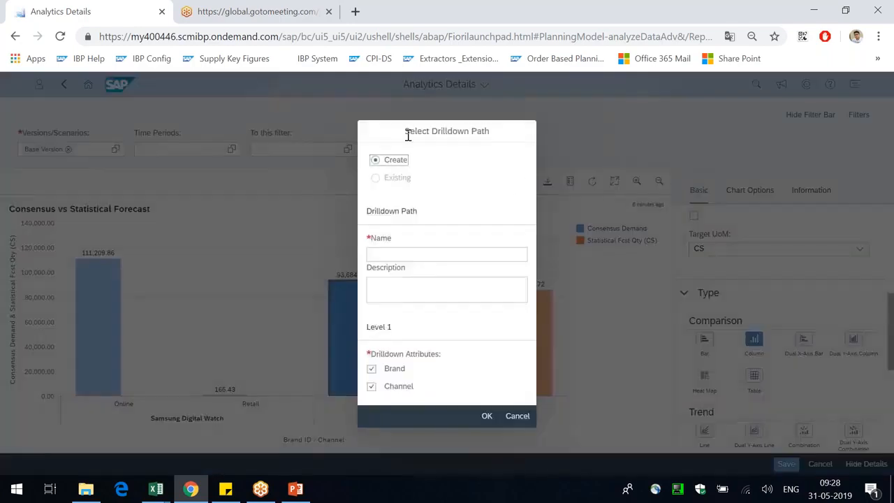
{"action": "left_click_drag", "start_coordinate": [407, 132], "coordinate": [489, 132]}
{"action": "left_click", "coordinate": [434, 254]}
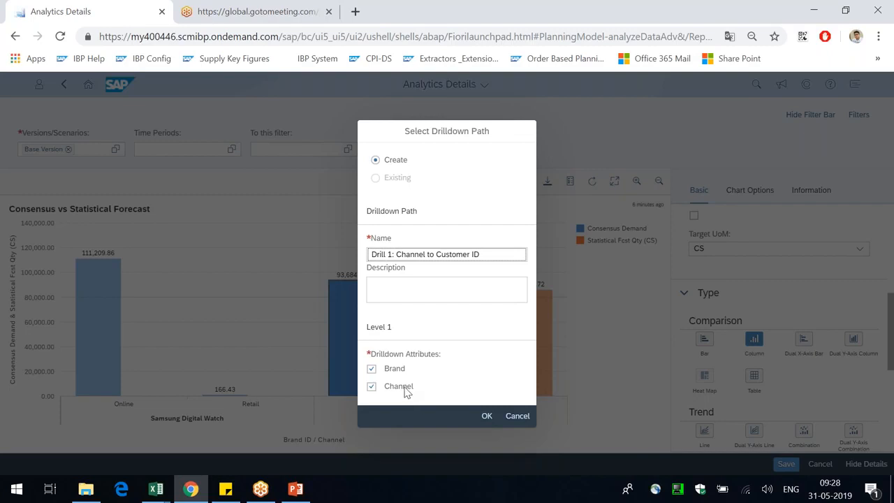
{"action": "left_click", "coordinate": [487, 416]}
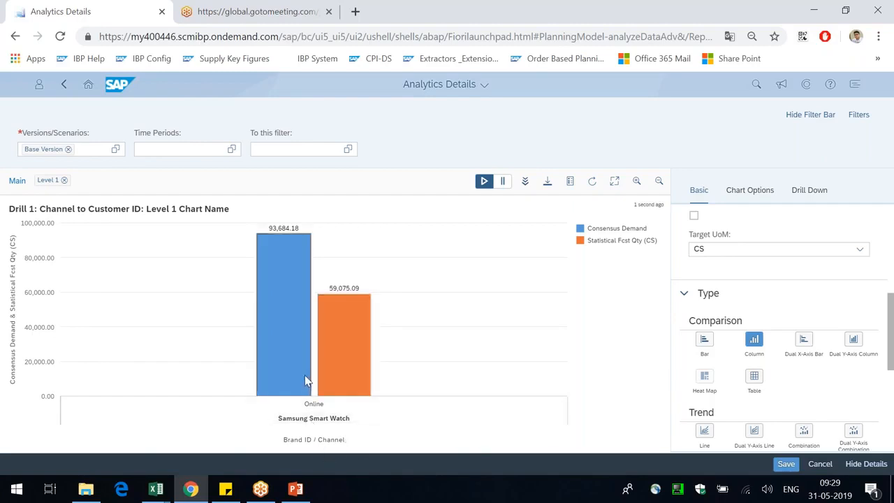
- Add Customer ID to the grouping of the Level 1 drilldown chart
{"action": "scroll", "coordinate": [814, 398], "scroll_direction": "down", "scroll_amount": 1}
{"action": "scroll", "coordinate": [810, 396], "scroll_direction": "down", "scroll_amount": 1}
{"action": "scroll", "coordinate": [807, 395], "scroll_direction": "up", "scroll_amount": 6}
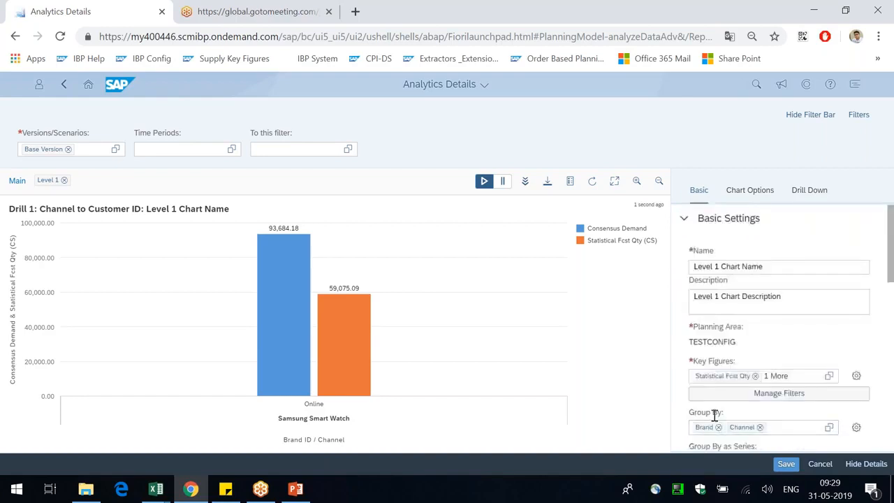
{"action": "left_click", "coordinate": [778, 429]}
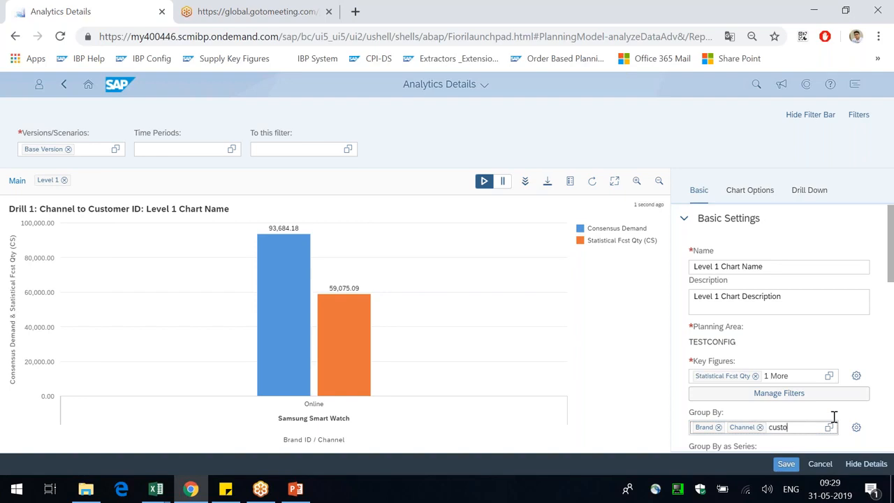
{"action": "type", "text": "customer id"}
{"action": "left_click", "coordinate": [735, 395]}
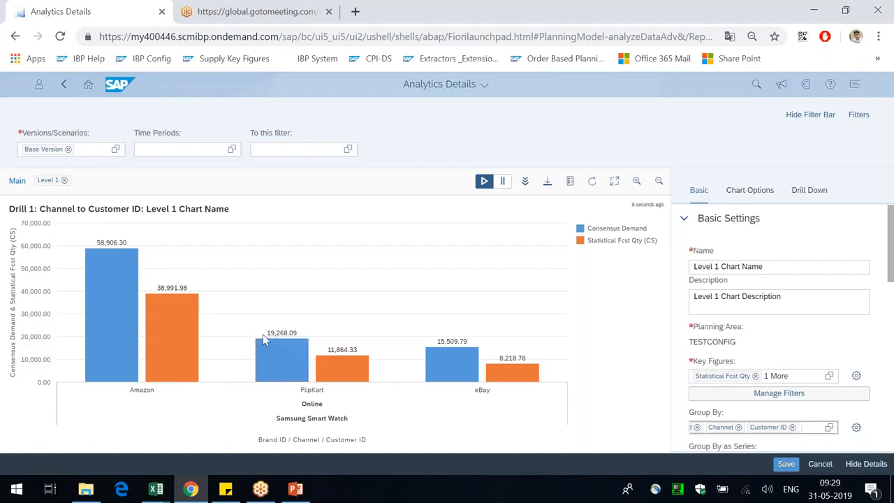
- Drill down to Level 2 from the FlipKart Consensus Demand bar with the Brand, Channel and Customer ID attributes
{"action": "left_click", "coordinate": [285, 367]}
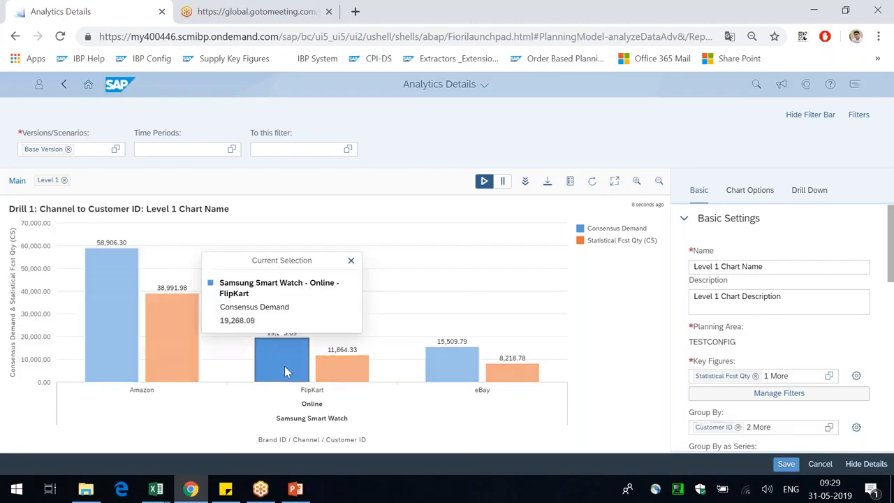
{"action": "left_click", "coordinate": [527, 181]}
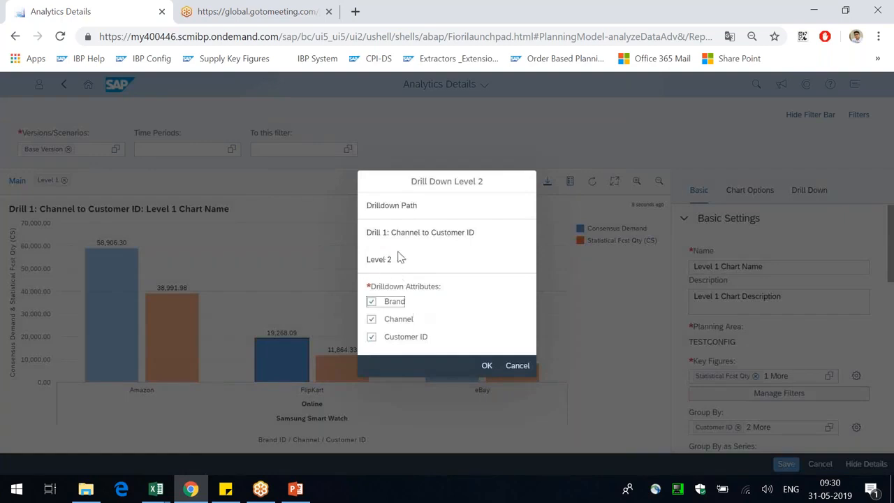
{"action": "left_click", "coordinate": [486, 368]}
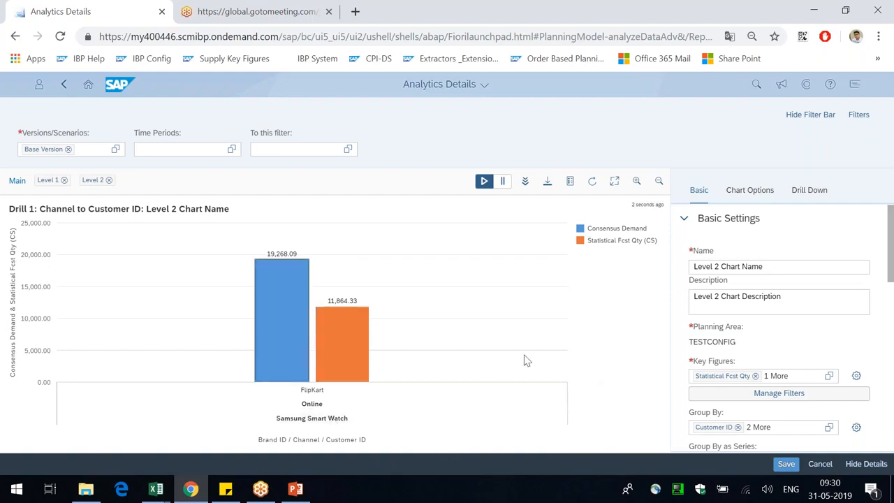
{"action": "scroll", "coordinate": [790, 425], "scroll_direction": "down", "scroll_amount": 2}
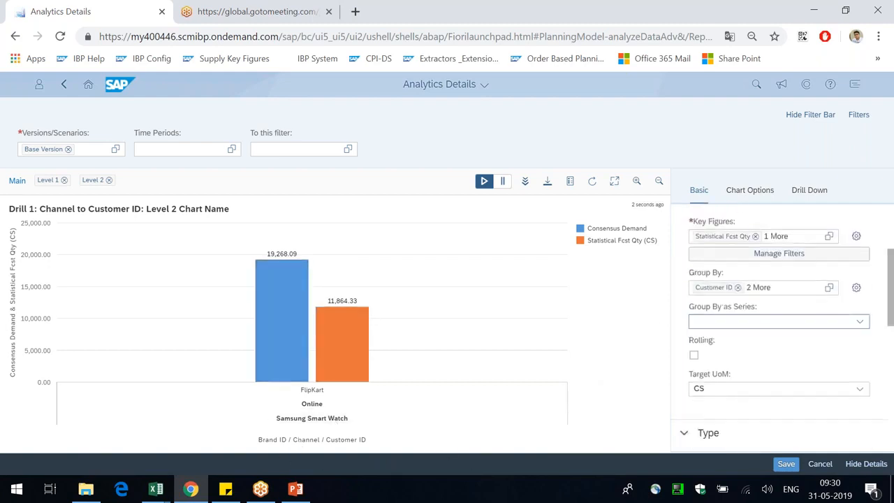
{"action": "left_click", "coordinate": [802, 292]}
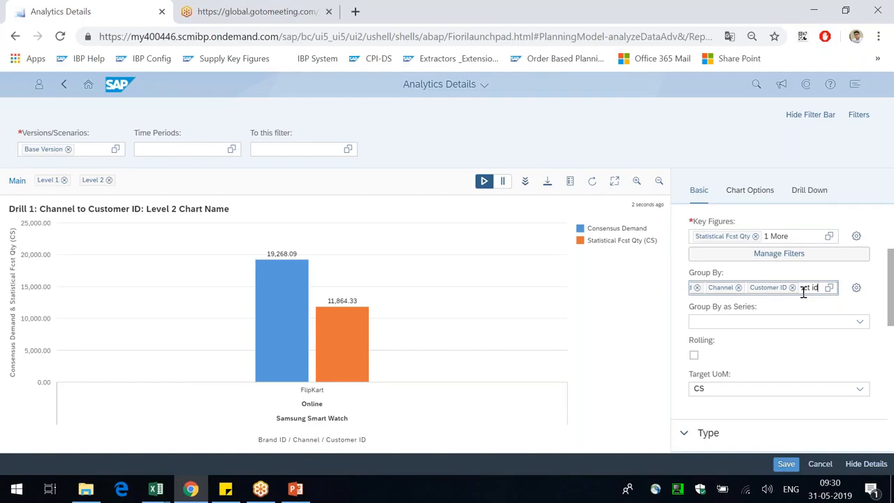
{"action": "left_click", "coordinate": [830, 291]}
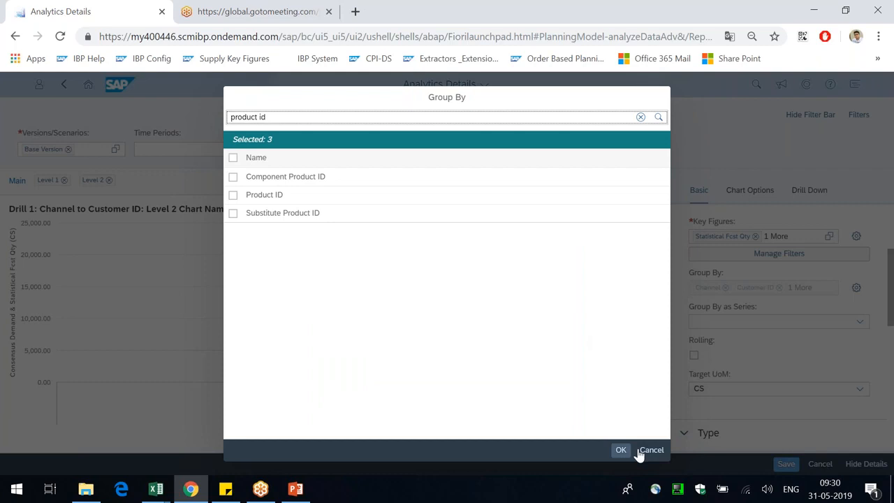
{"action": "left_click", "coordinate": [640, 451]}
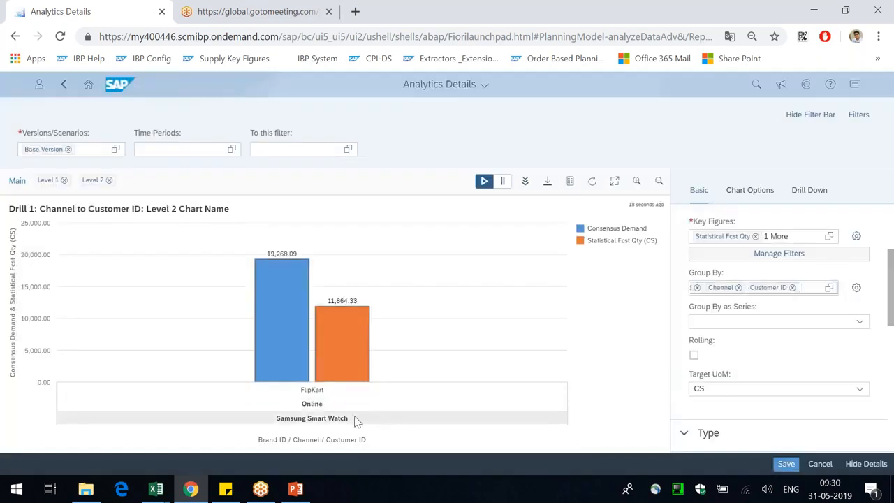
- Search the grouping attributes for product and add Product ID to the Level 2 chart's grouping
{"action": "left_click", "coordinate": [829, 290]}
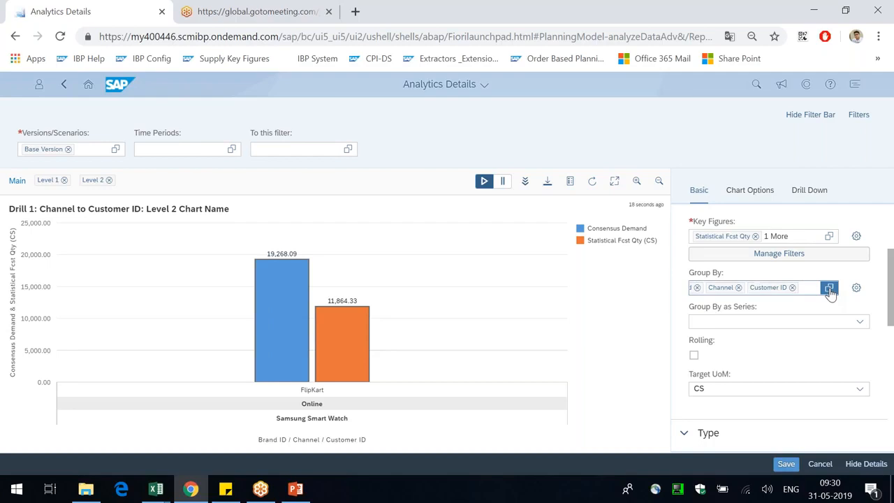
{"action": "type", "text": "product"}
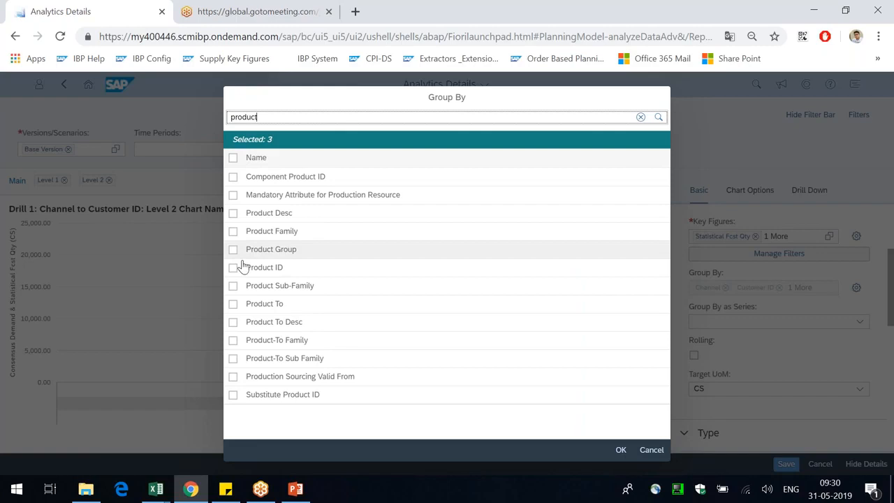
{"action": "left_click", "coordinate": [233, 267]}
{"action": "left_click", "coordinate": [619, 452]}
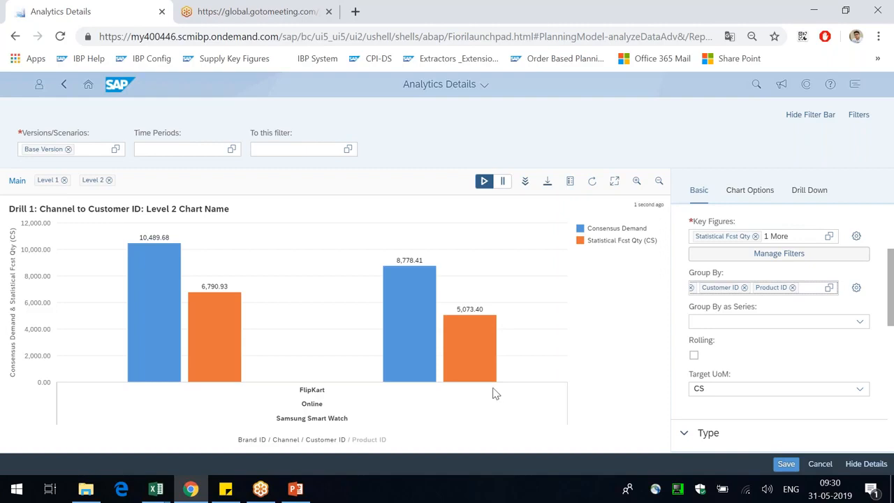
- Examine the product IDs behind the first product's Consensus Demand bar and the second product's Statistical Fcst Qty bar
{"action": "left_click", "coordinate": [161, 304]}
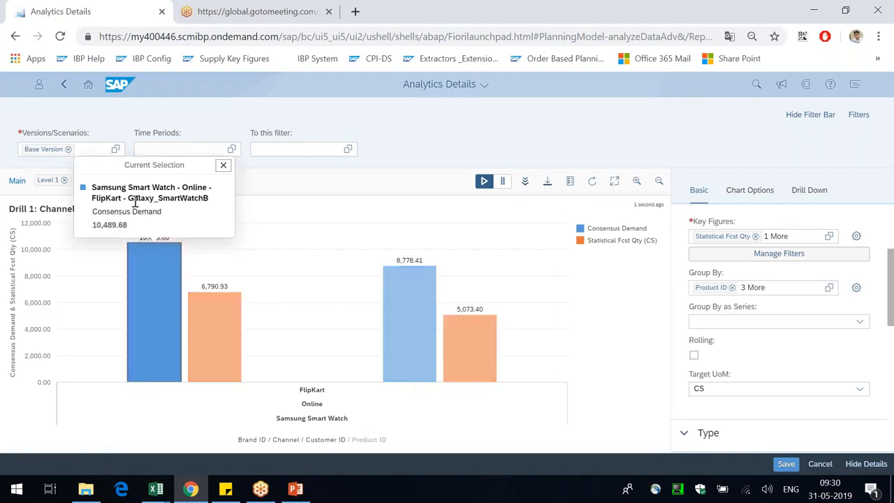
{"action": "left_click_drag", "start_coordinate": [129, 201], "coordinate": [209, 200]}
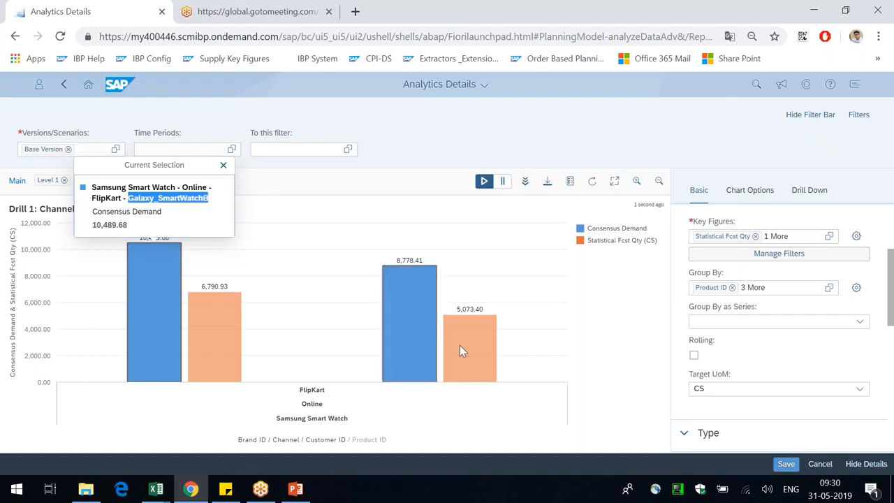
{"action": "left_click", "coordinate": [467, 355]}
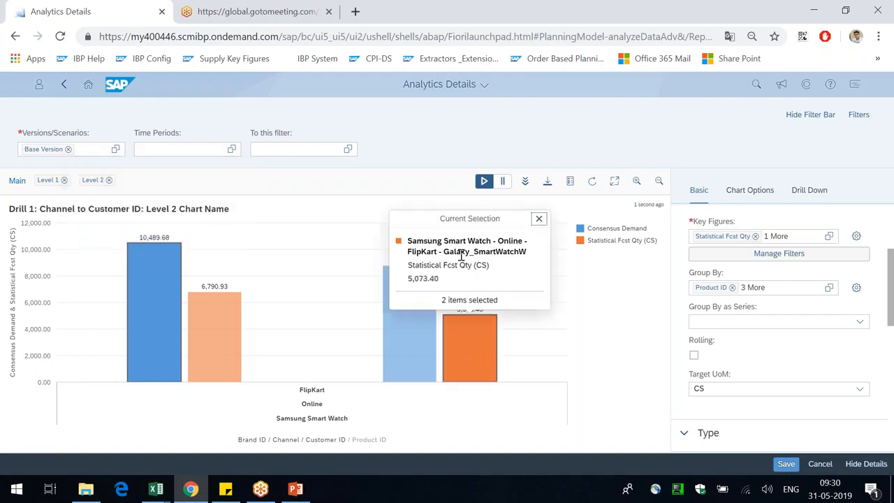
{"action": "left_click_drag", "start_coordinate": [459, 252], "coordinate": [527, 251]}
{"action": "left_click", "coordinate": [607, 318]}
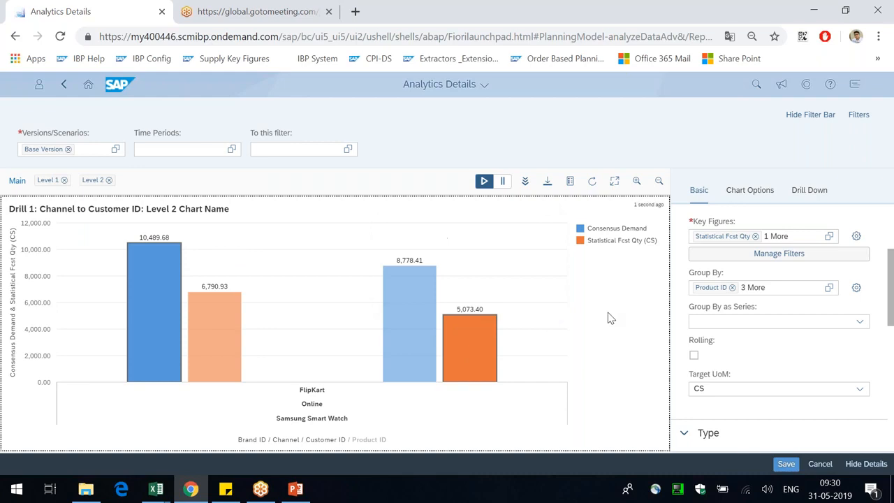
{"action": "left_click", "coordinate": [829, 290]}
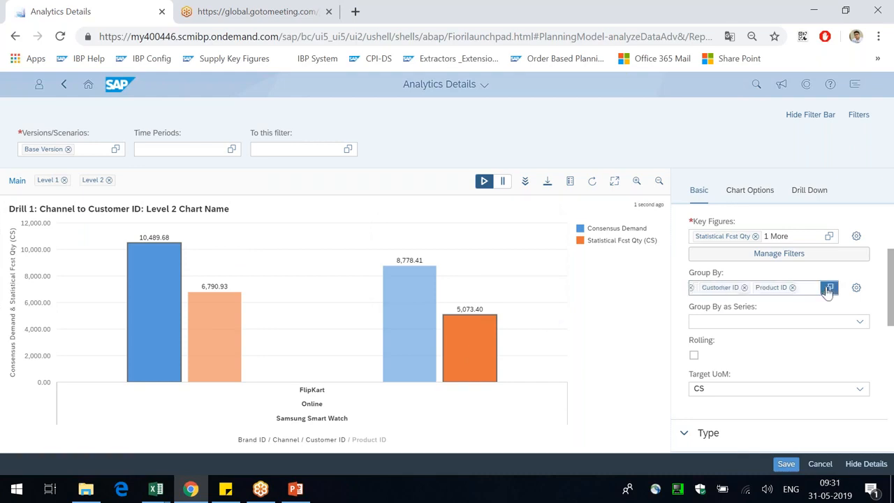
{"action": "left_click", "coordinate": [828, 292]}
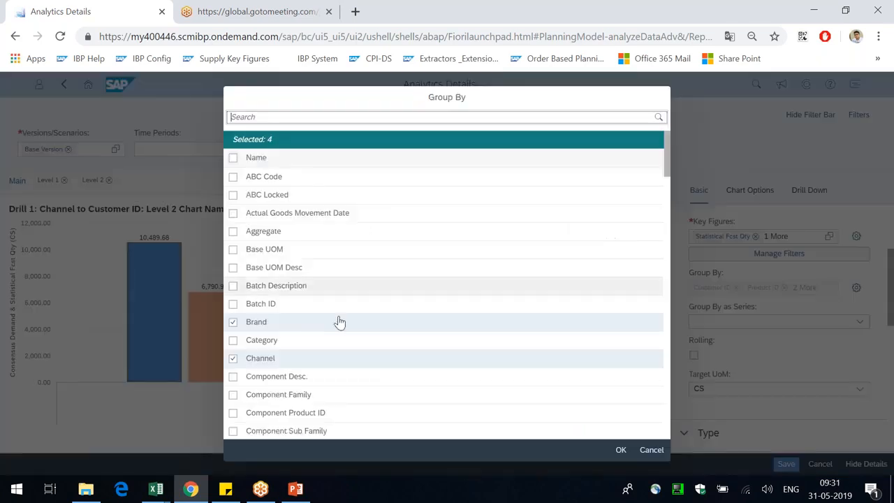
{"action": "scroll", "coordinate": [404, 330], "scroll_direction": "down", "scroll_amount": 5}
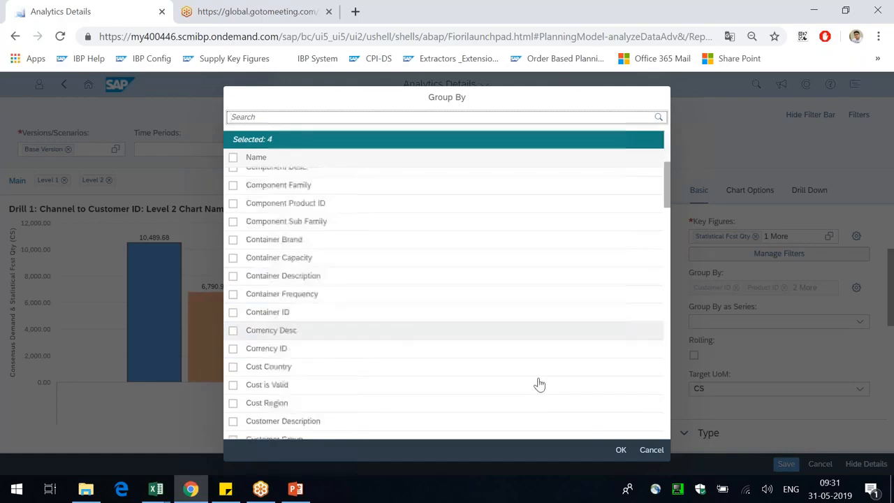
{"action": "left_click", "coordinate": [652, 450]}
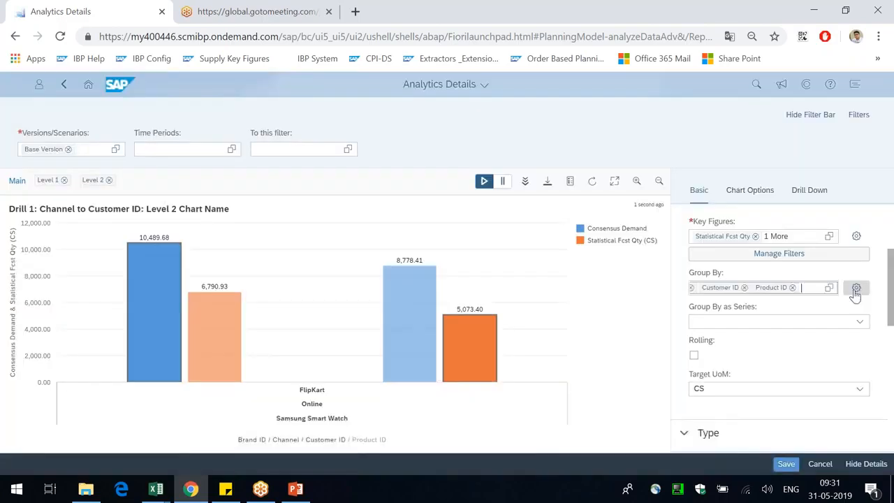
- Move Product ID to the first place in the Level 2 chart's grouping order, ahead of Brand, Channel and Customer ID
{"action": "left_click", "coordinate": [856, 289]}
{"action": "left_click", "coordinate": [392, 200]}
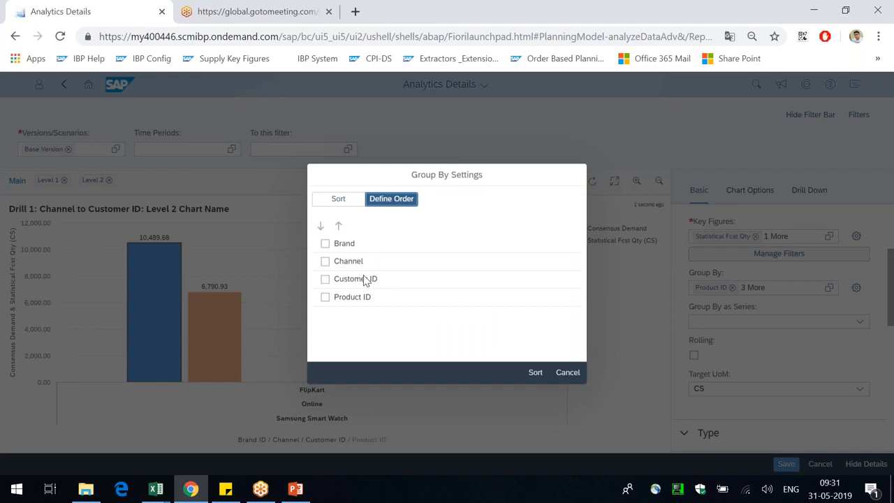
{"action": "left_click", "coordinate": [325, 299]}
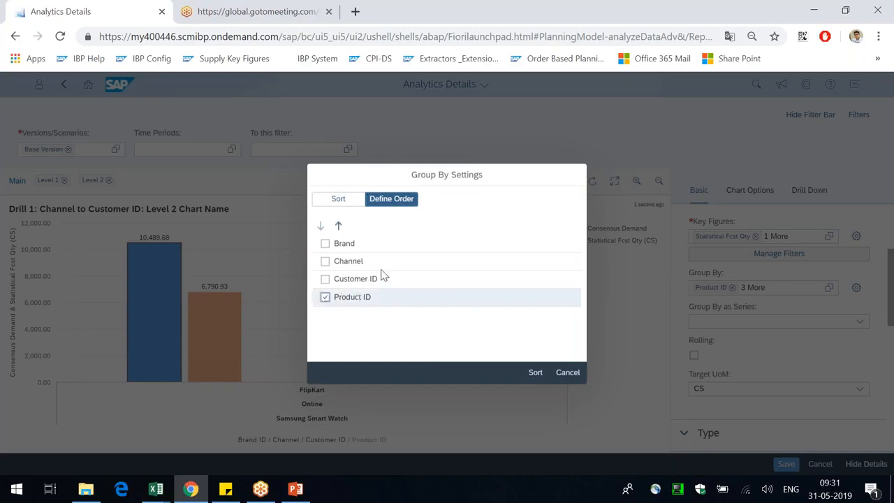
{"action": "left_click", "coordinate": [339, 227]}
{"action": "left_click", "coordinate": [339, 227]}
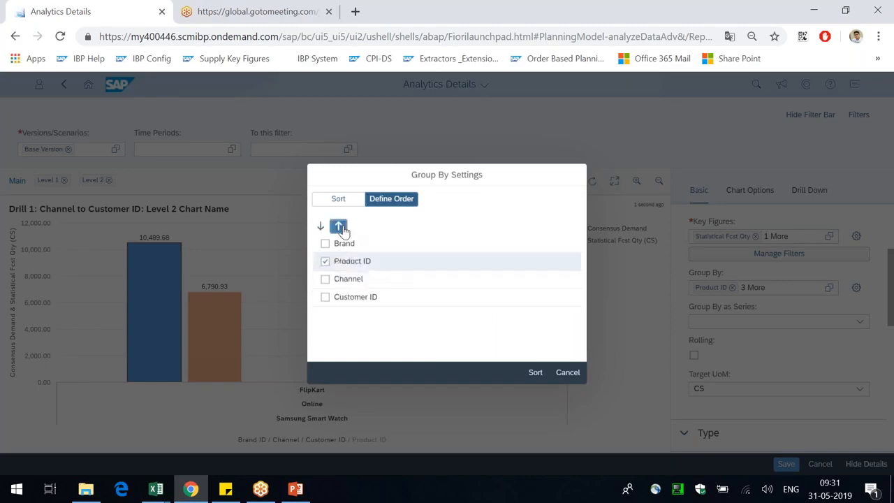
{"action": "left_click", "coordinate": [340, 227]}
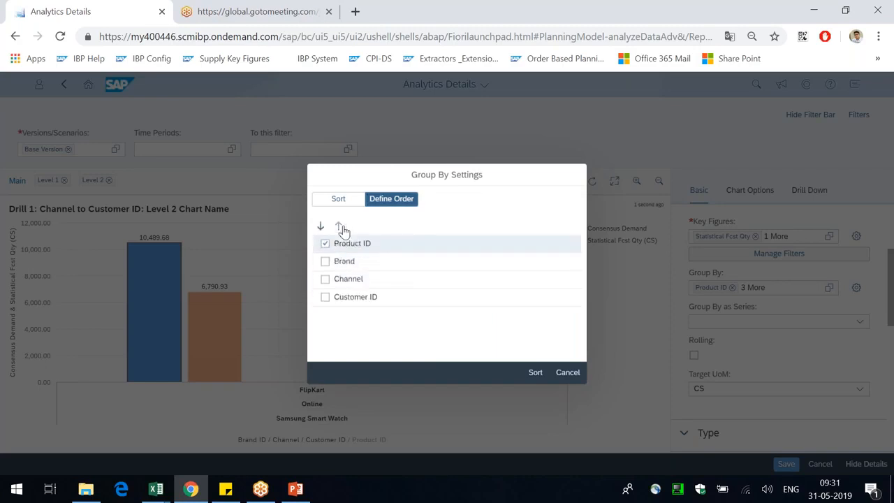
{"action": "left_click", "coordinate": [532, 374]}
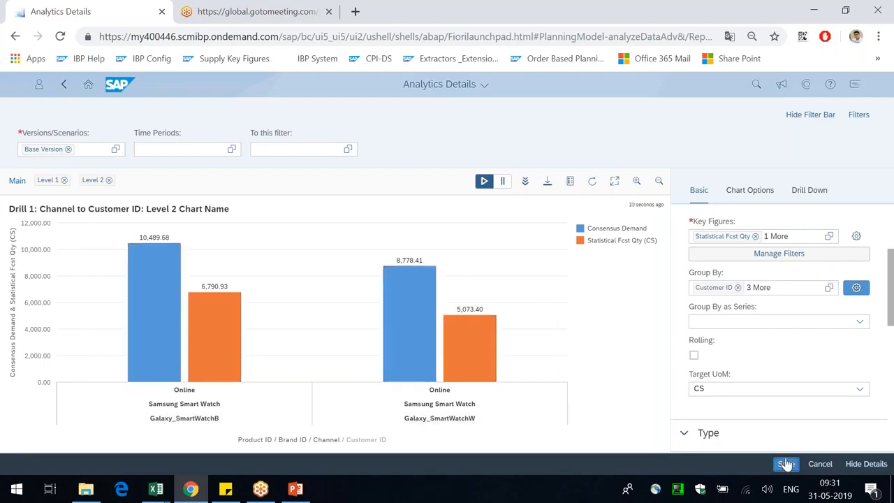
- Save the chart with its drilldown levels and return to the home page
{"action": "left_click", "coordinate": [786, 464]}
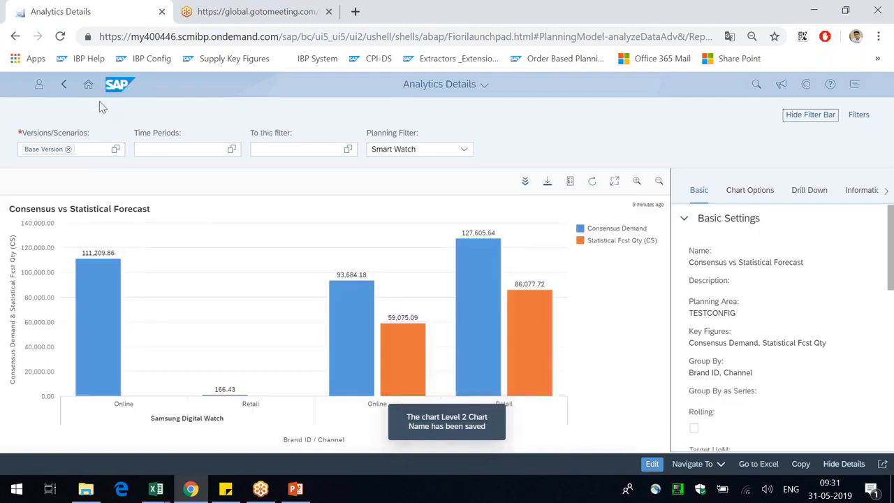
{"action": "left_click", "coordinate": [88, 85]}
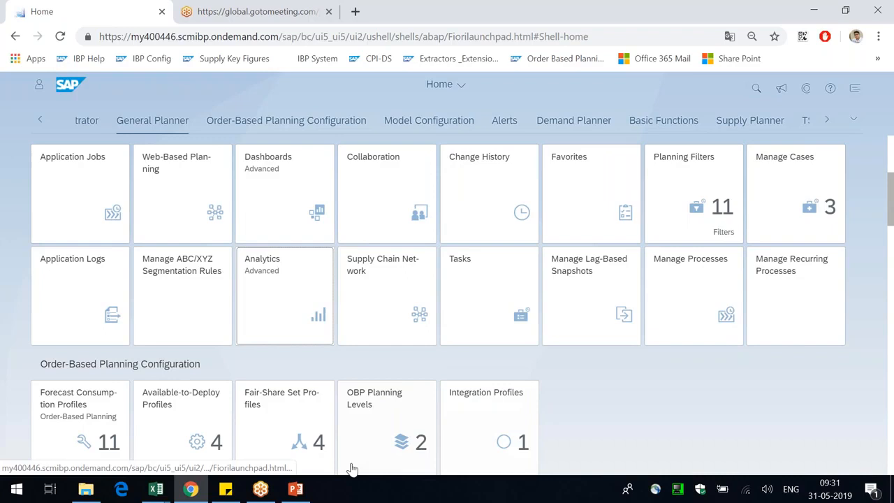
- Switch to the PowerPoint deck and add the line "Created the Main Chart (Aggregated Level : Brand & Channel)" below the Control Tower list
{"action": "left_click", "coordinate": [307, 493]}
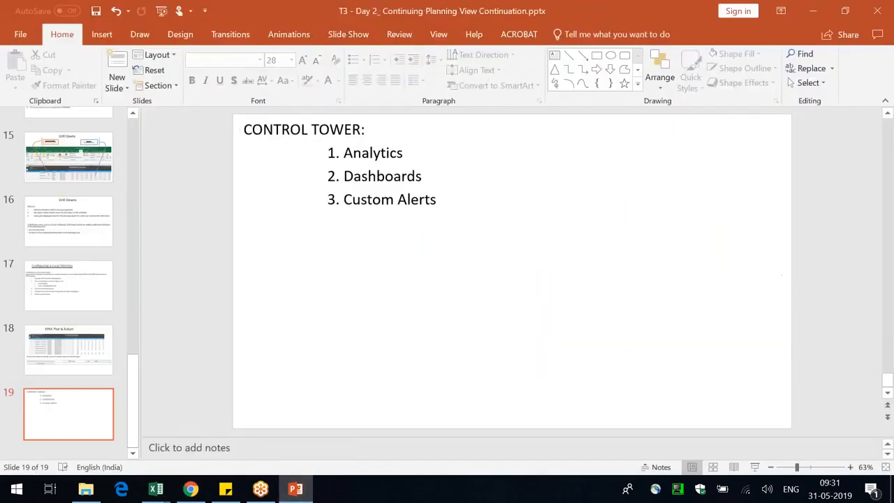
{"action": "key", "text": "Return"}
{"action": "key", "text": "Return"}
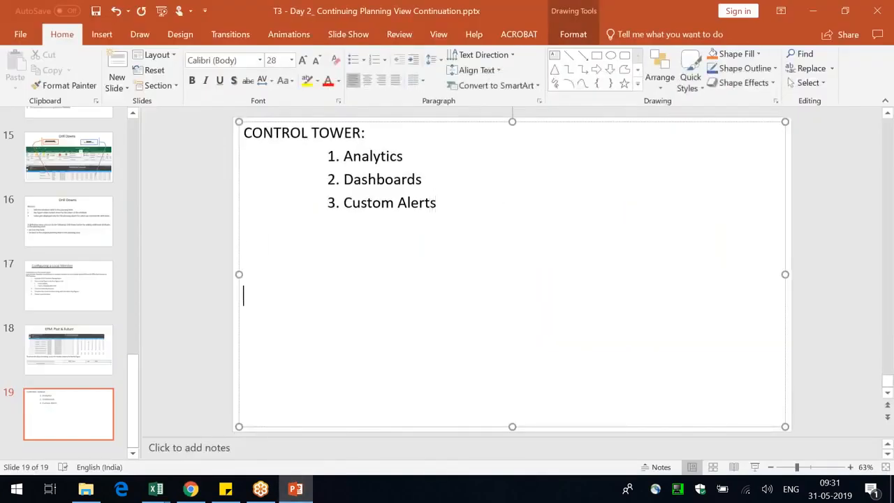
{"action": "type", "text": "Created a"}
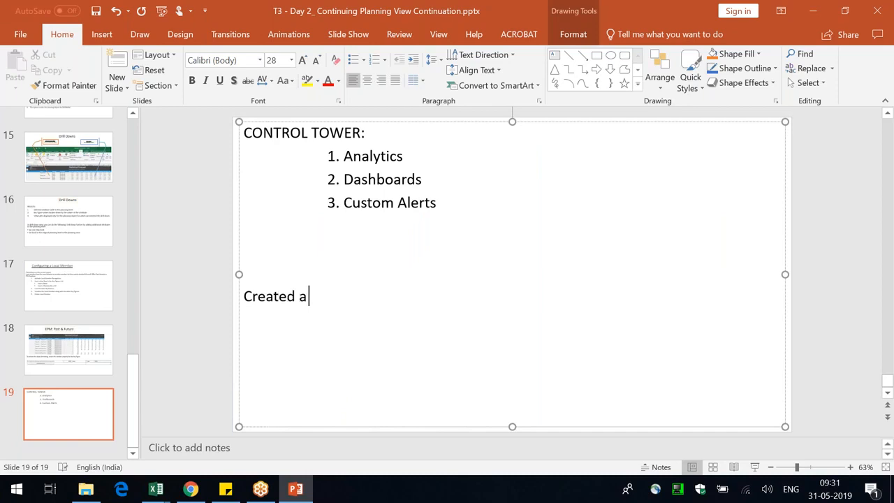
{"action": "key", "text": "BackSpace"}
{"action": "key", "text": "BackSpace"}
{"action": "type", "text": "the Main"}
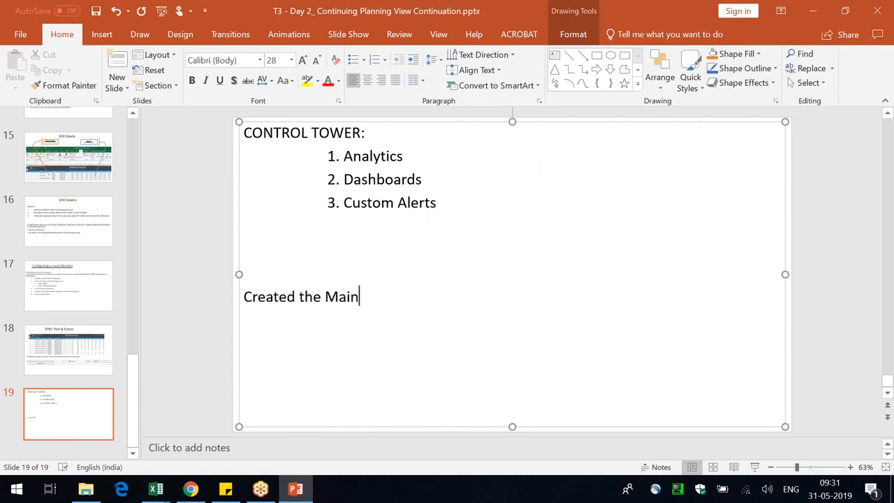
{"action": "type", "text": " Chart"}
{"action": "type", "text": "Aggregated Levd"}
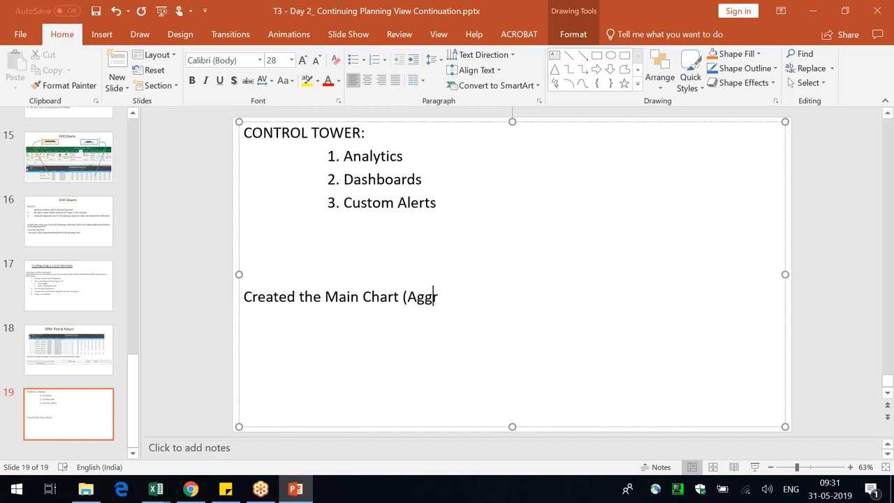
{"action": "key", "text": "BackSpace"}
{"action": "type", "text": "el : Brancd & Channel)"}
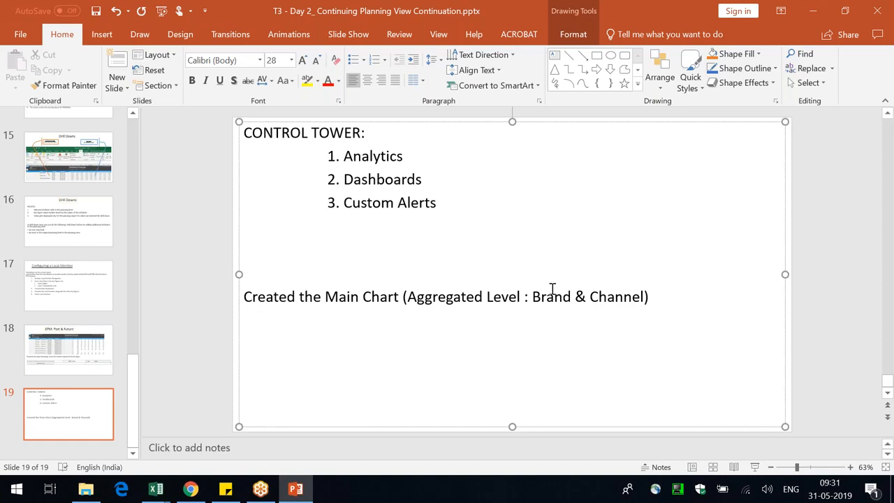
{"action": "double_click", "coordinate": [625, 297]}
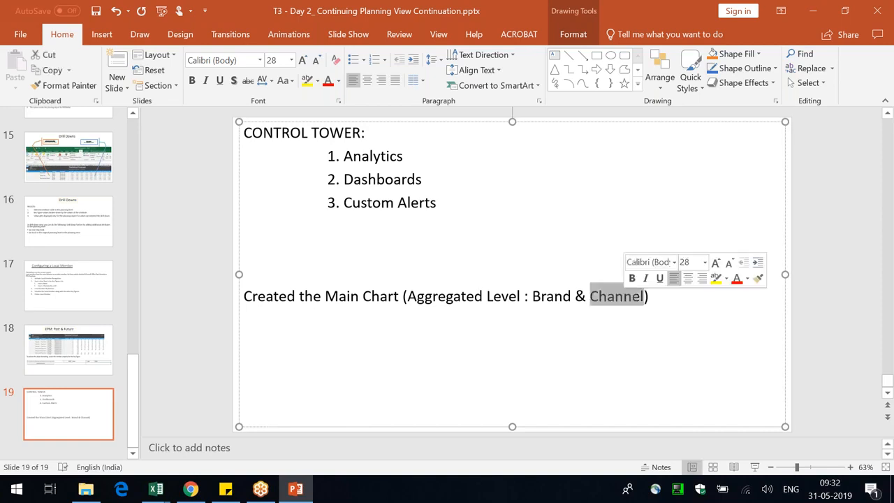
- Add an indented line below it reading "- Detailed level 1: Added the Customer ID dimension"
{"action": "key", "text": "End"}
{"action": "key", "text": "Return"}
{"action": "key", "text": "Tab"}
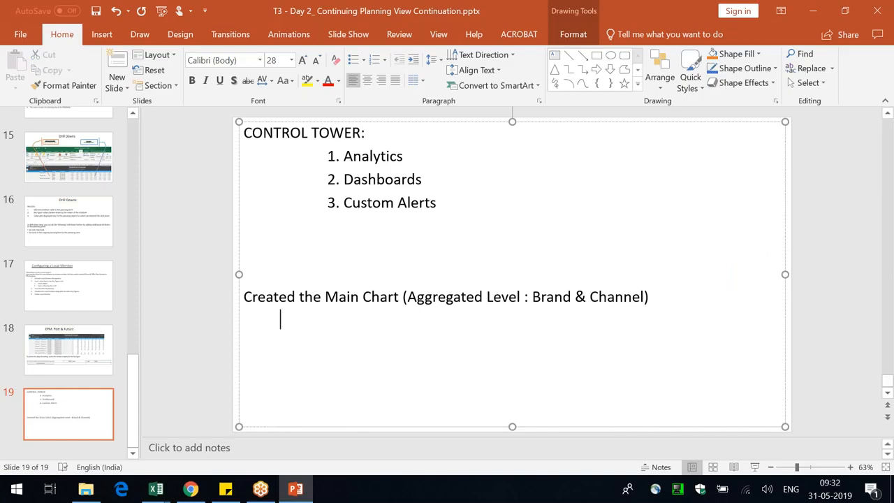
{"action": "type", "text": "- Detailed level 1"}
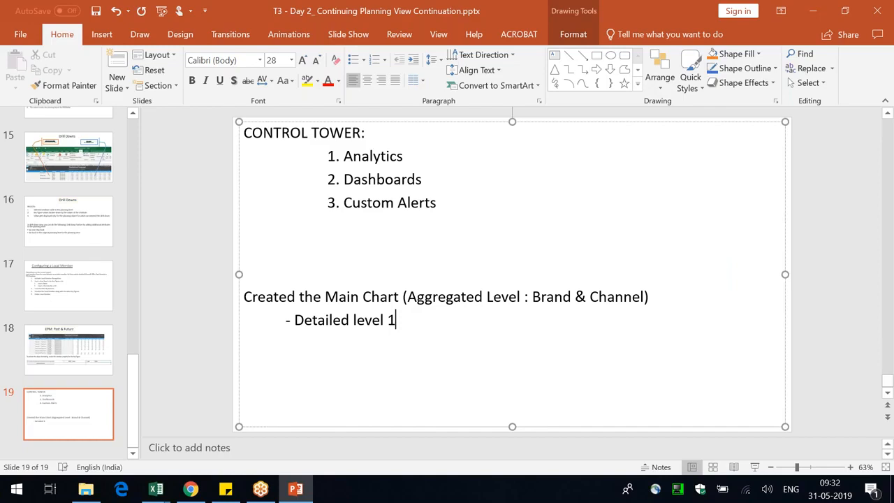
{"action": "type", "text": ":"}
{"action": "type", "text": "Added the Customer "}
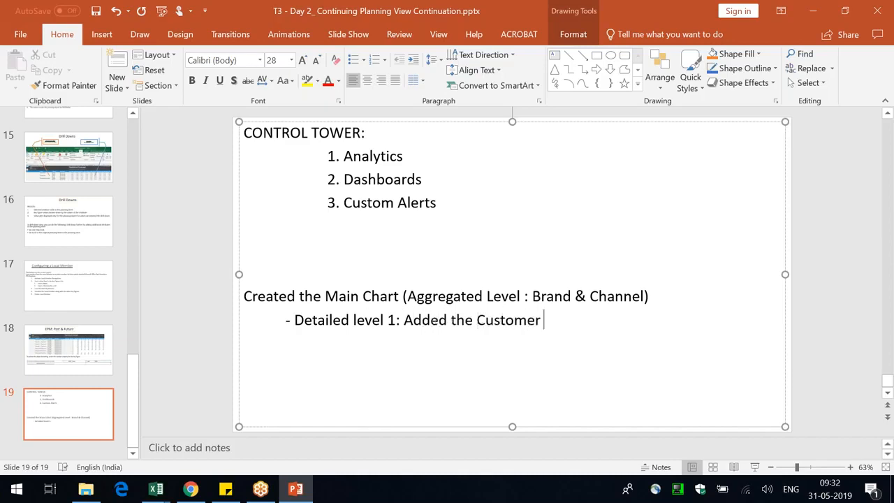
{"action": "type", "text": "ID diment"}
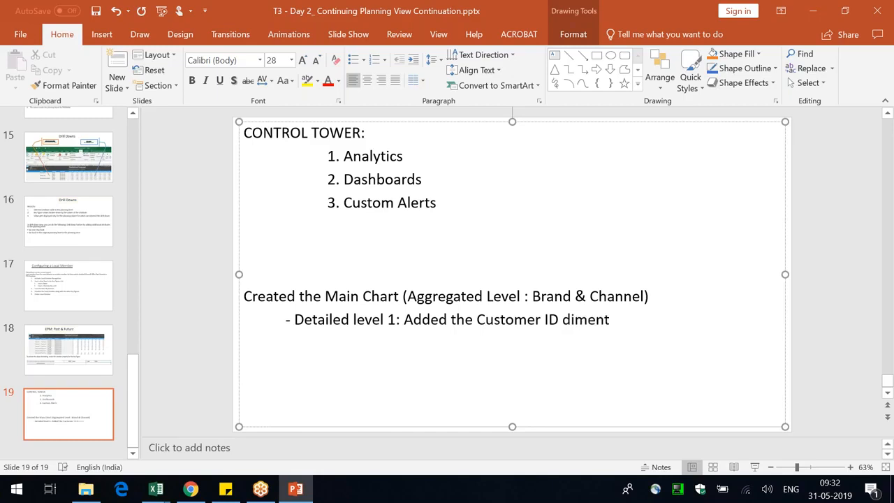
{"action": "key", "text": "BackSpace"}
{"action": "type", "text": "sion"}
- Add a second indented line reading "- Detailed Level 2: Added the Product ID"
{"action": "key", "text": "Return"}
{"action": "key", "text": "Tab"}
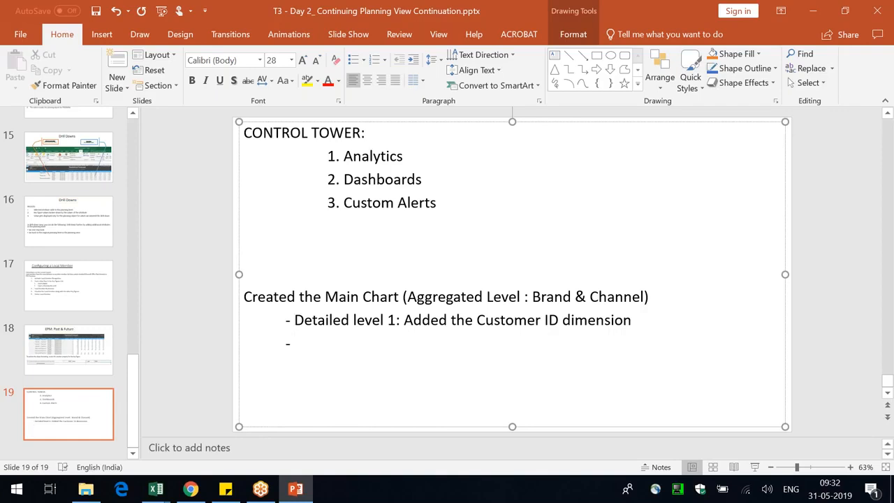
{"action": "type", "text": "Detailed Level 1"}
{"action": "key", "text": "BackSpace"}
{"action": "type", "text": "2:  Added"}
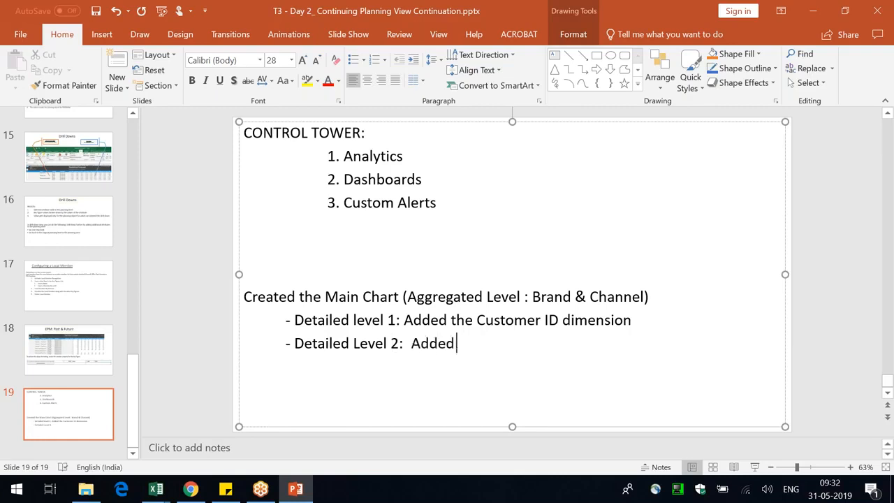
{"action": "type", "text": " the Product ID"}
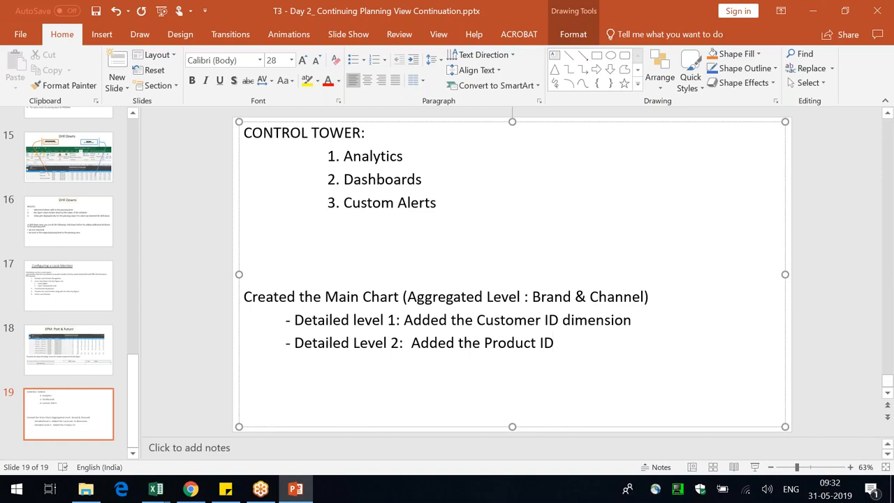
- Switch back to SAP IBP in the browser and open the Consensus vs Statistical Forecast chart from Analytics
{"action": "key", "text": "alt+Tab"}
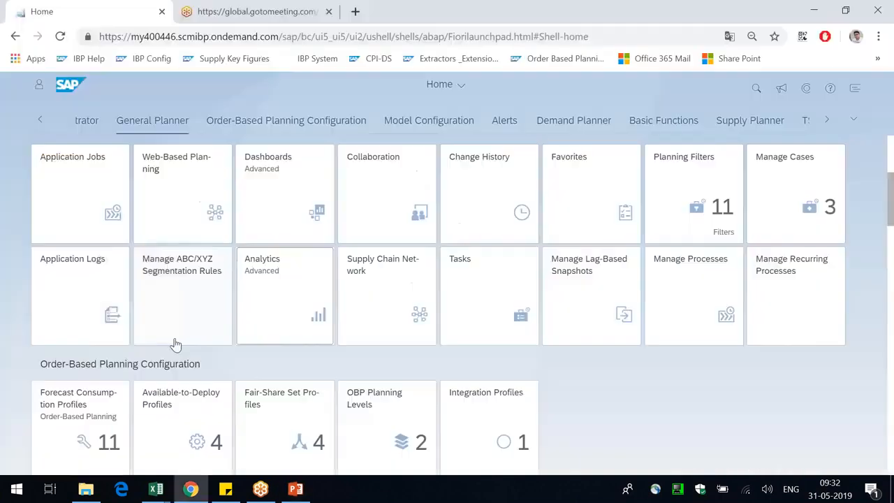
{"action": "left_click", "coordinate": [285, 295]}
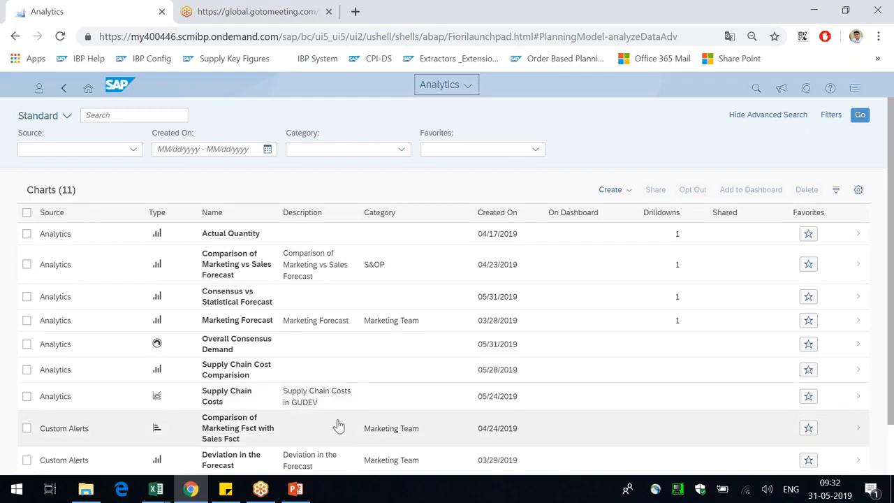
{"action": "scroll", "coordinate": [334, 424], "scroll_direction": "down", "scroll_amount": 2}
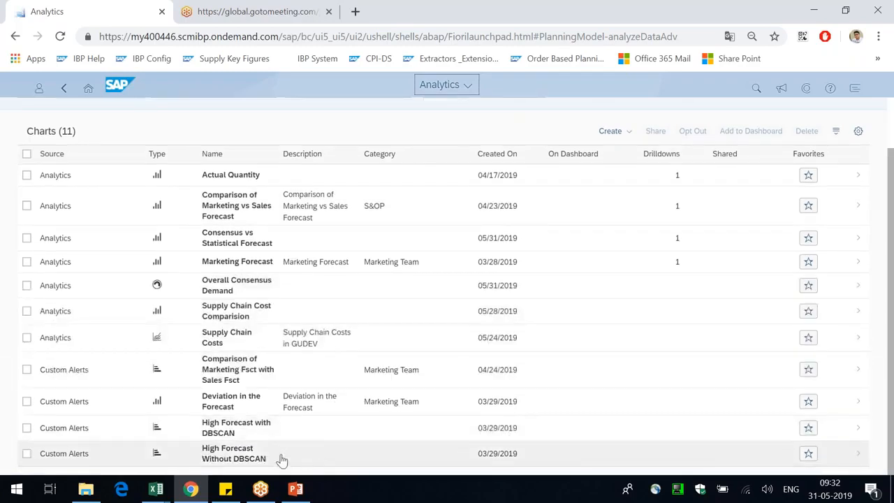
{"action": "left_click", "coordinate": [284, 241]}
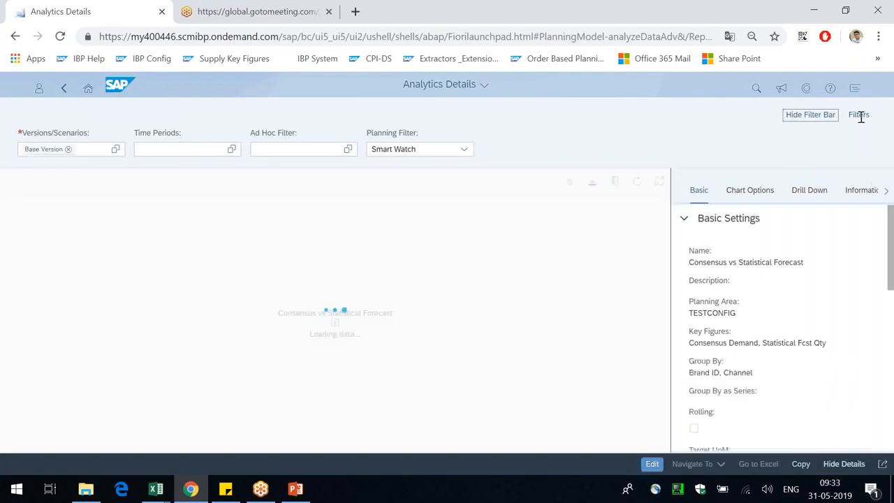
- View the chart's filter settings without changing them and hide the filter bar and the details pane
{"action": "left_click", "coordinate": [859, 117]}
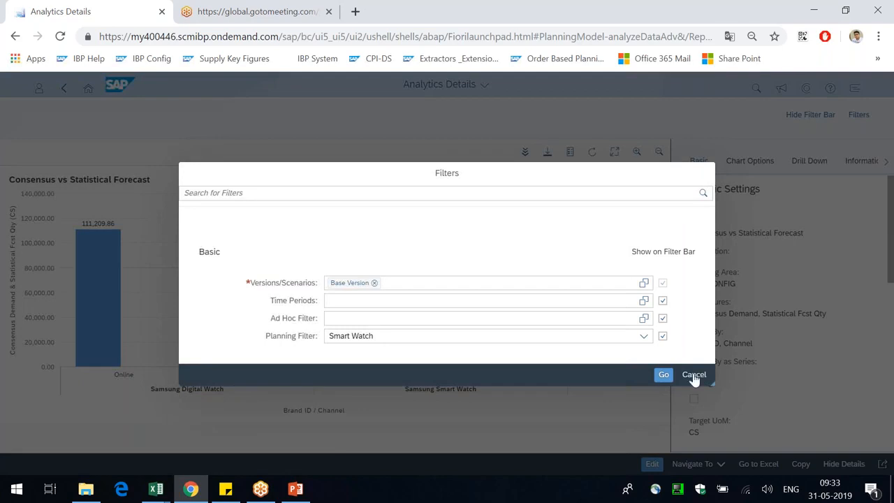
{"action": "left_click", "coordinate": [701, 375]}
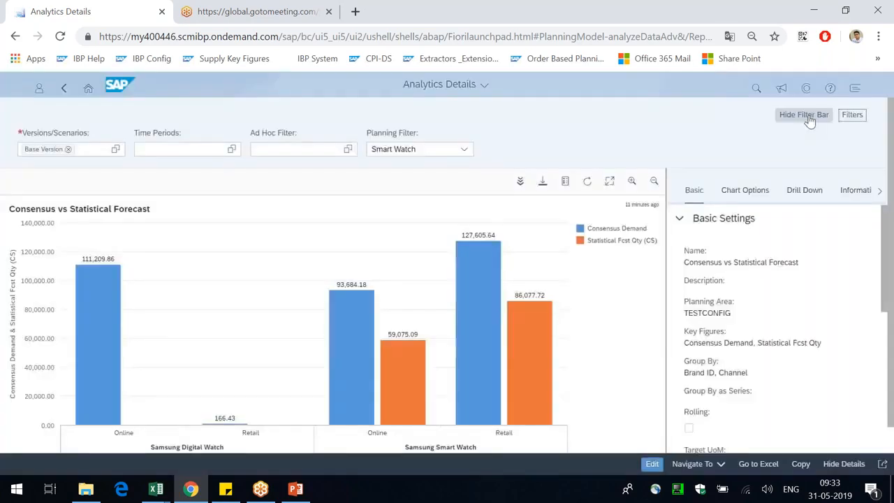
{"action": "left_click", "coordinate": [809, 120]}
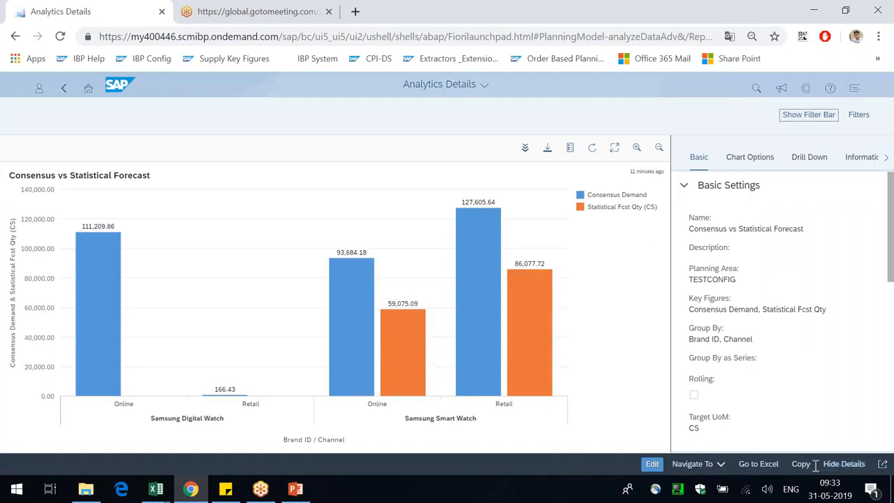
{"action": "left_click", "coordinate": [843, 463]}
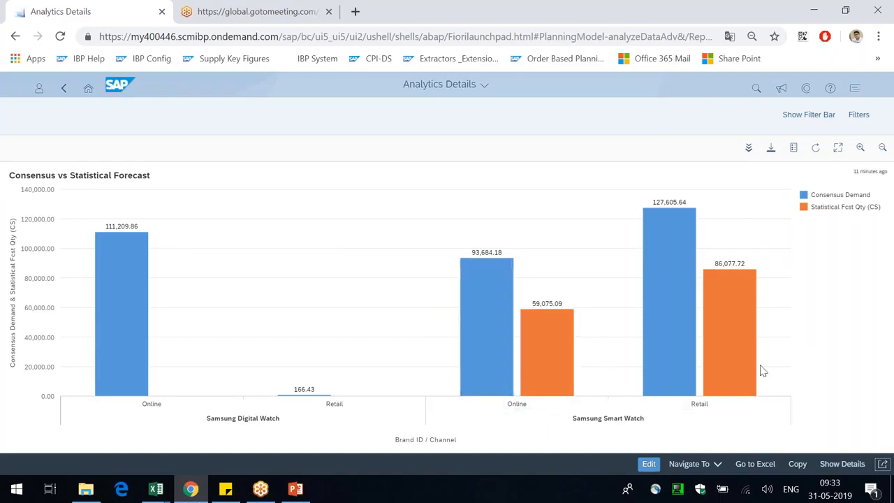
- Drill down to Level 1 from the Statistical Fcst Qty bar of Samsung Smart Watch - Retail
{"action": "left_click", "coordinate": [732, 336]}
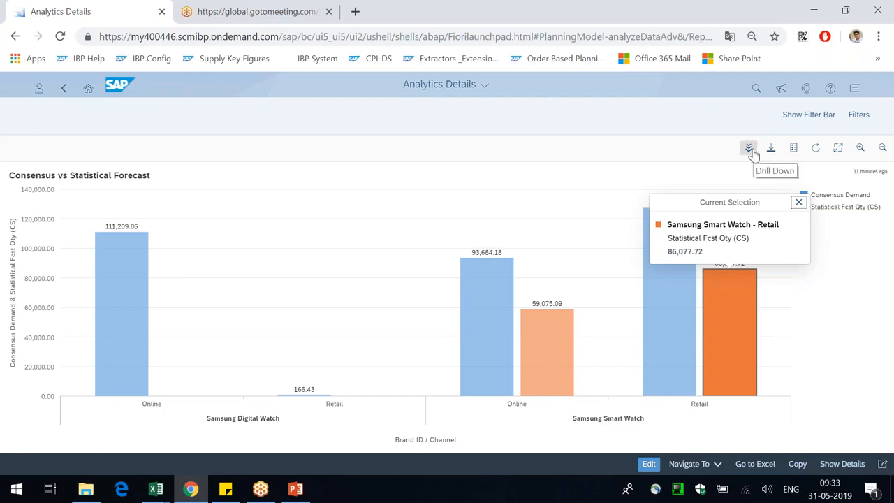
{"action": "left_click", "coordinate": [826, 362]}
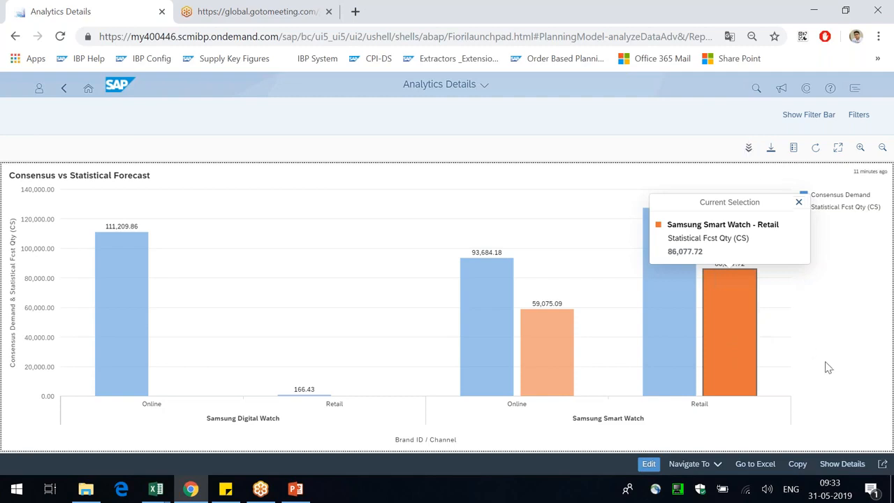
{"action": "left_click", "coordinate": [725, 292]}
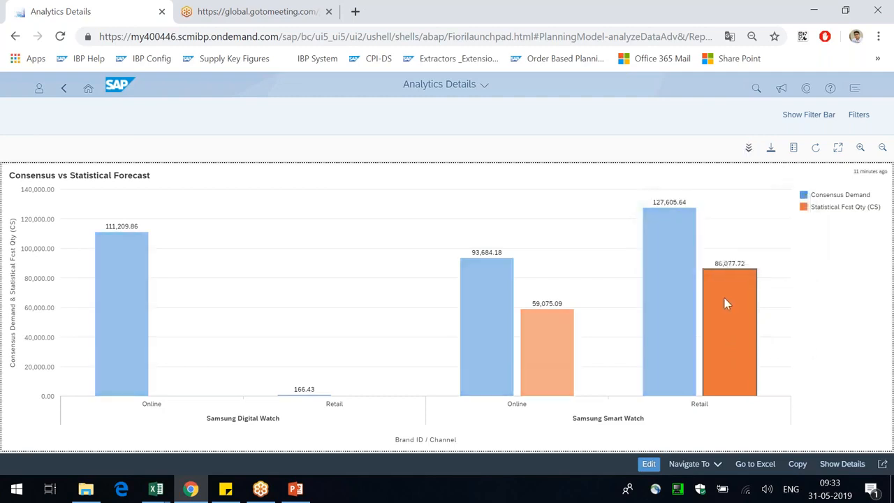
{"action": "left_click", "coordinate": [749, 149]}
{"action": "left_click", "coordinate": [750, 149]}
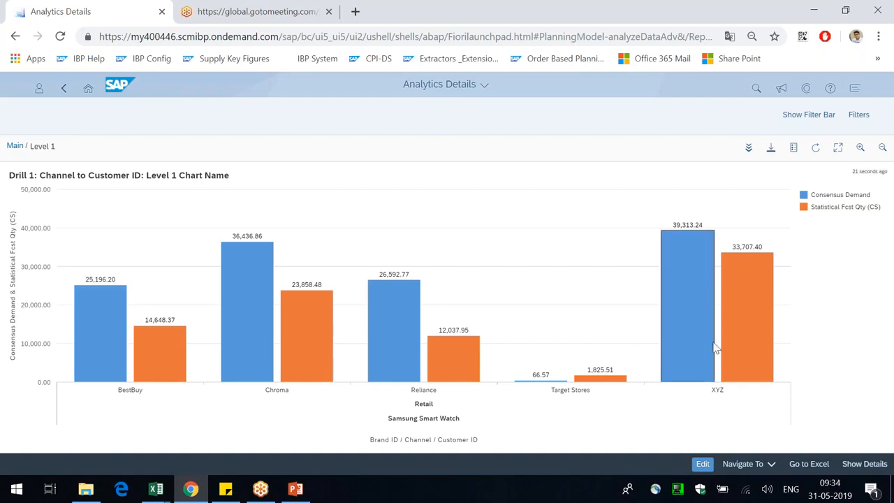
- Drill down to Level 2 from the Consensus Demand bar of the customer Reliance
{"action": "left_click", "coordinate": [390, 343]}
{"action": "left_click", "coordinate": [390, 338]}
{"action": "left_click", "coordinate": [391, 338]}
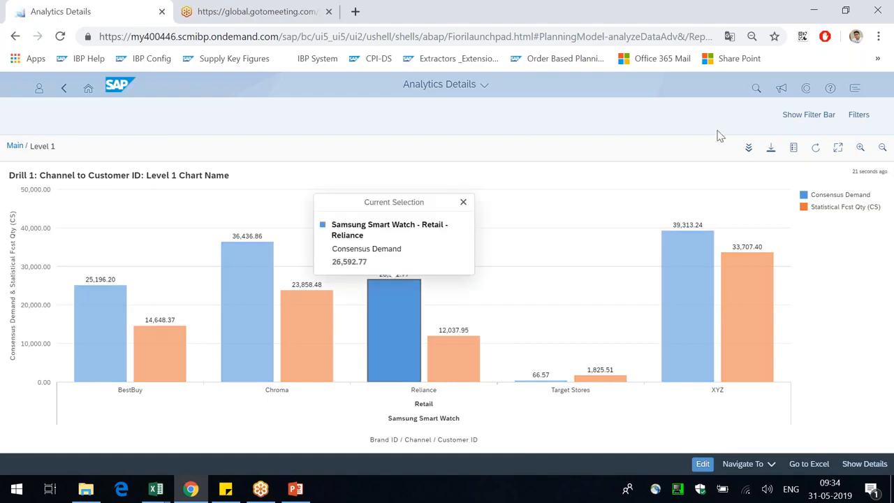
{"action": "left_click", "coordinate": [753, 148]}
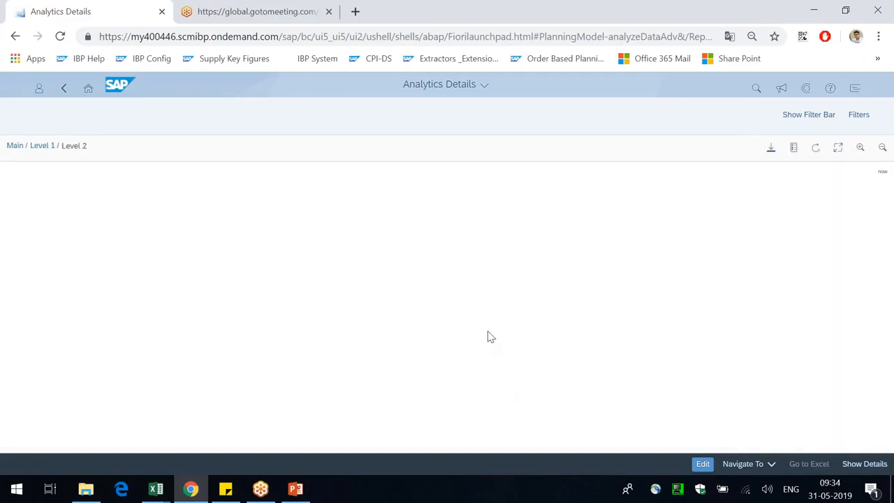
{"action": "left_click_drag", "start_coordinate": [63, 146], "coordinate": [86, 147]}
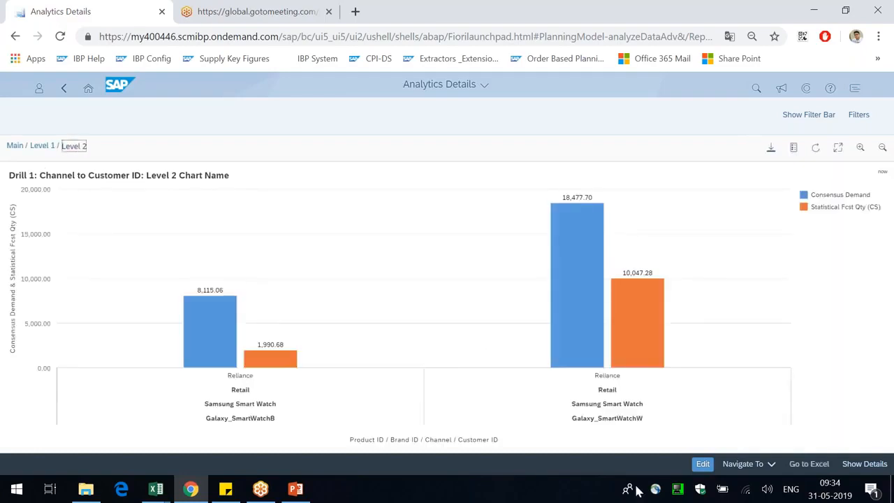
- Open the Level 2 chart for editing and return to the chart list without saving
{"action": "left_click", "coordinate": [702, 464]}
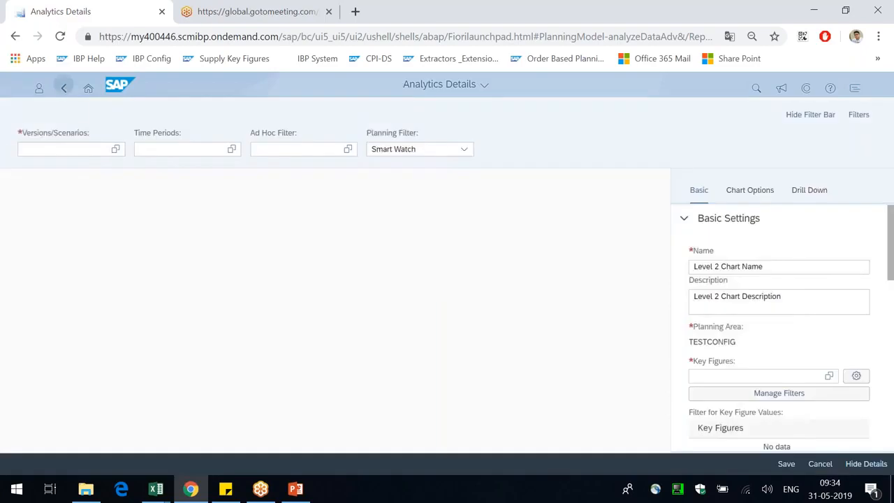
{"action": "left_click", "coordinate": [63, 87]}
{"action": "left_click", "coordinate": [495, 299]}
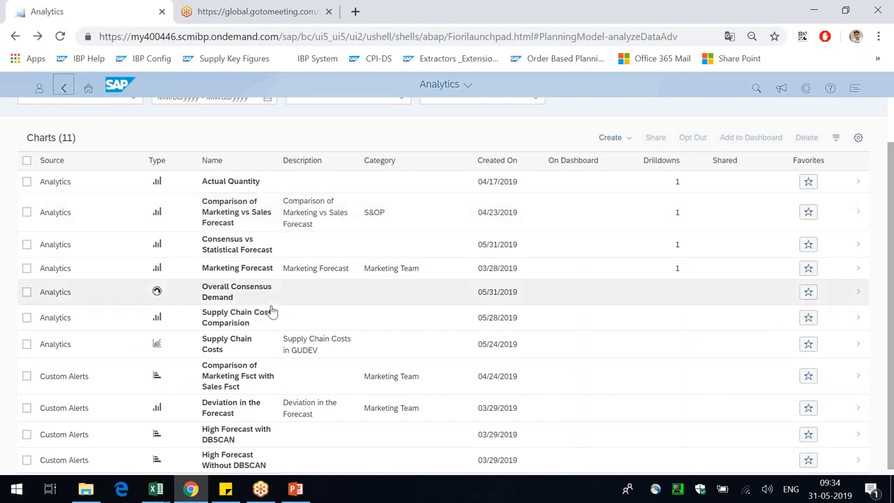
- Open the Consensus vs Statistical Forecast chart and drill down to Level 1 from the Consensus Demand bar of Samsung Smart Watch - Retail
{"action": "left_click", "coordinate": [223, 248]}
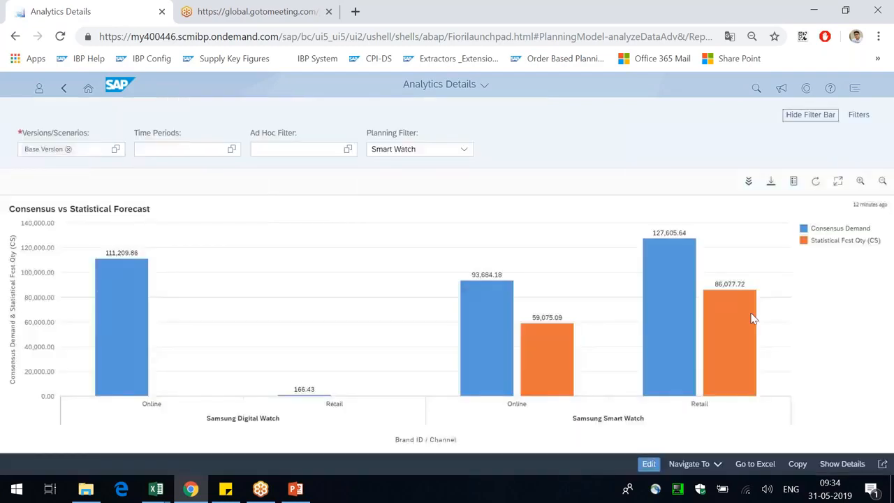
{"action": "left_click", "coordinate": [826, 115]}
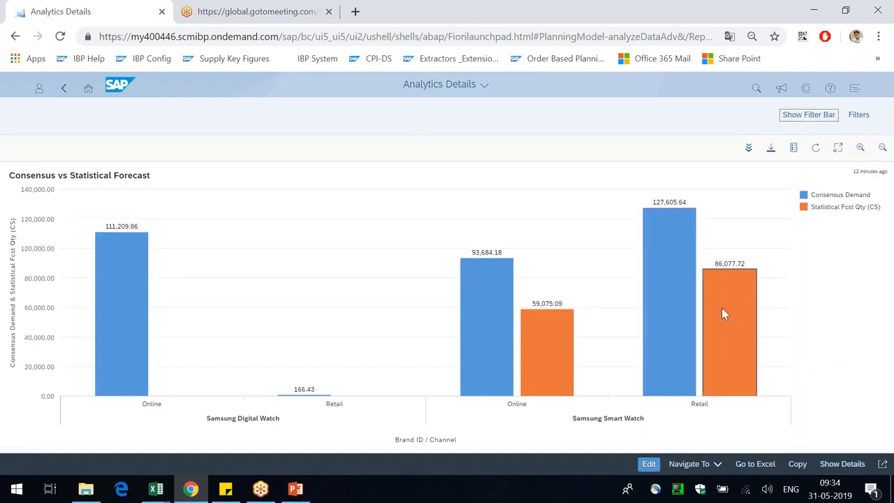
{"action": "left_click", "coordinate": [669, 314]}
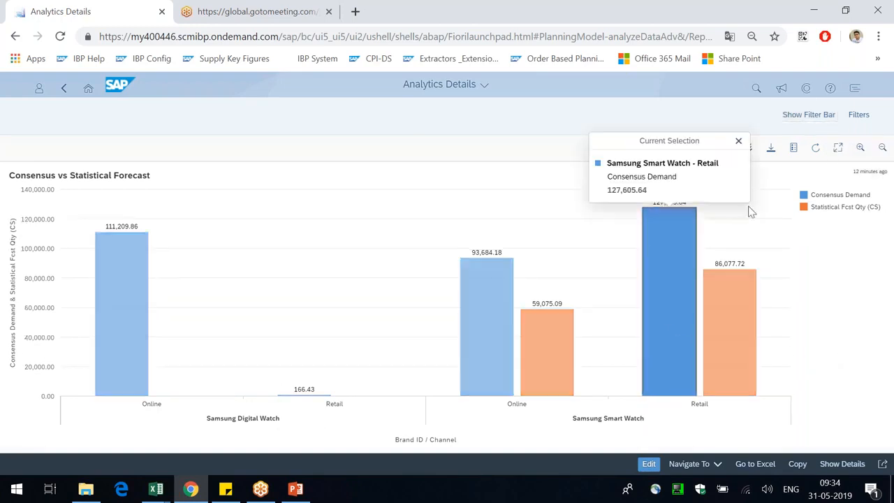
{"action": "left_click", "coordinate": [738, 141]}
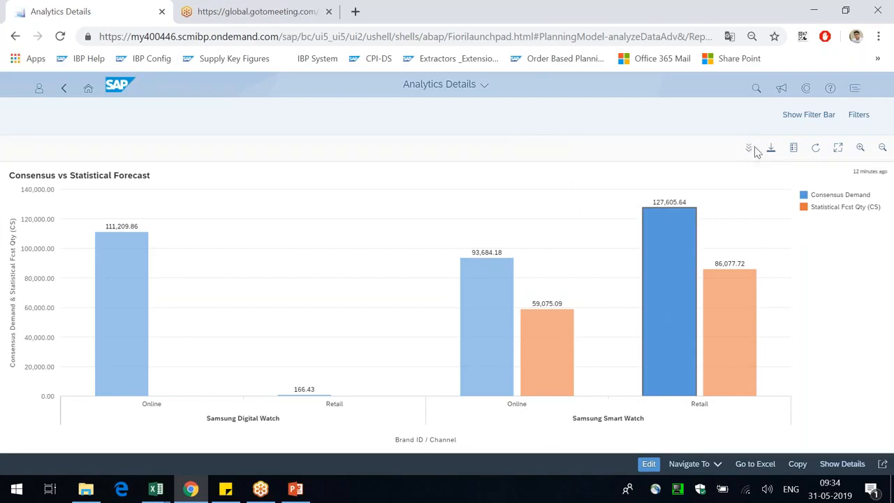
{"action": "left_click", "coordinate": [656, 288]}
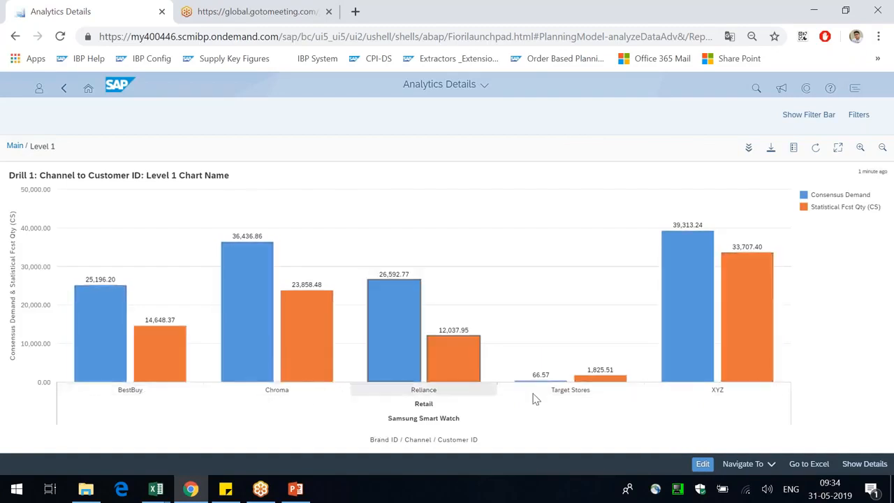
- Drill down to Level 2 from Reliance's Consensus Demand bar and return to the main chart
{"action": "left_click", "coordinate": [403, 345]}
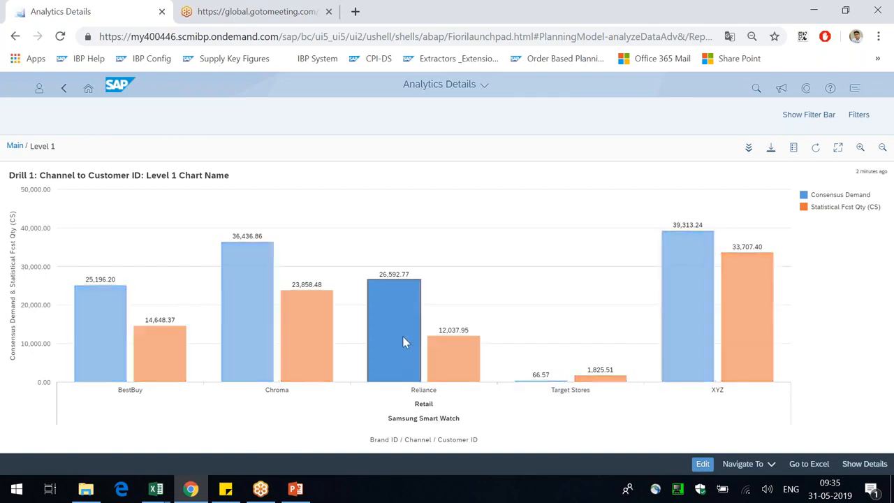
{"action": "left_click", "coordinate": [751, 151]}
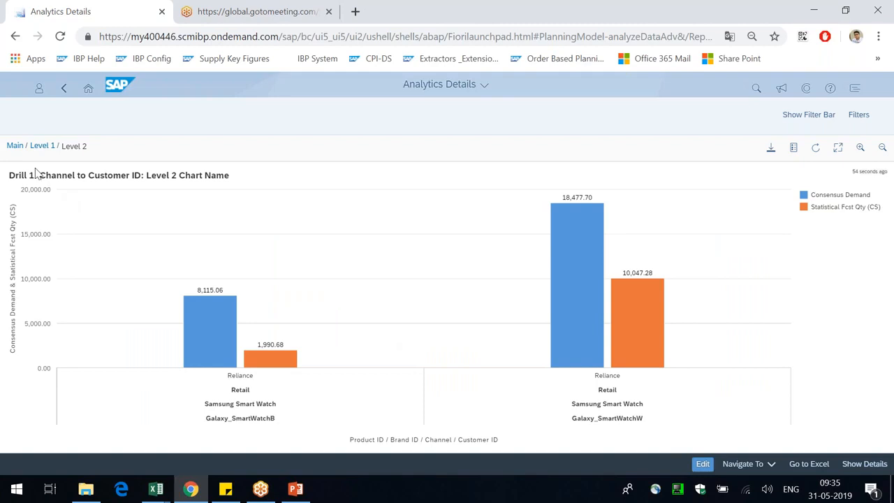
{"action": "left_click", "coordinate": [14, 146]}
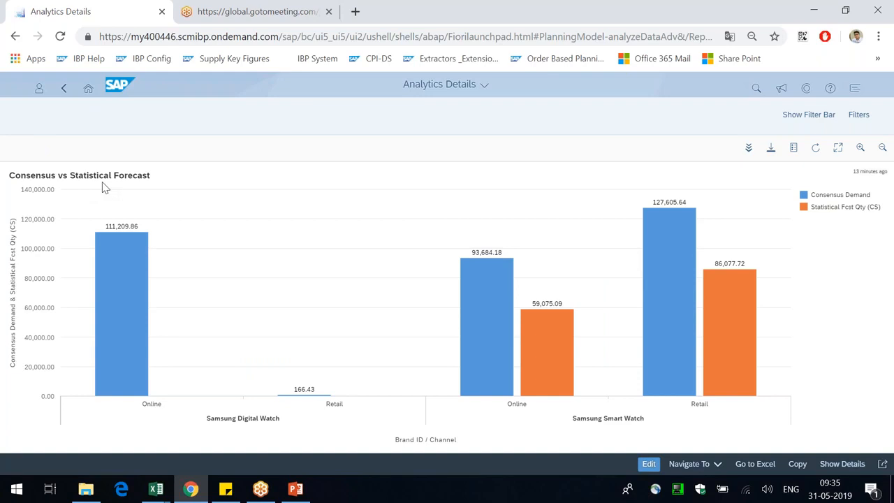
- Drill down to Level 1 from the Online Consensus Demand bars of both Samsung Smart Watch and Samsung Digital Watch
{"action": "left_click", "coordinate": [492, 341]}
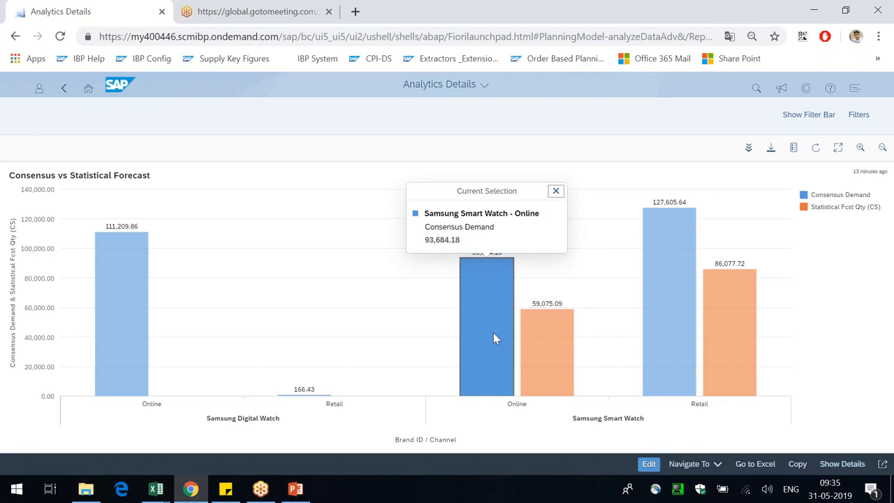
{"action": "left_click", "coordinate": [112, 315]}
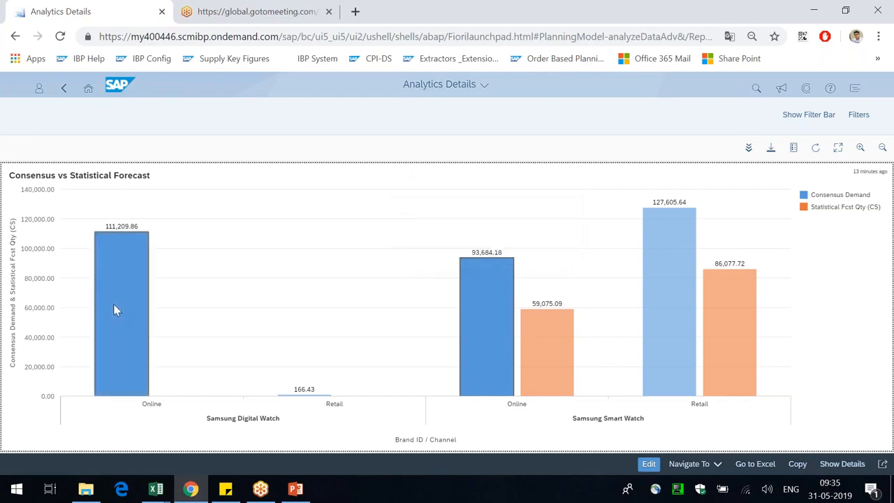
{"action": "left_click", "coordinate": [747, 151]}
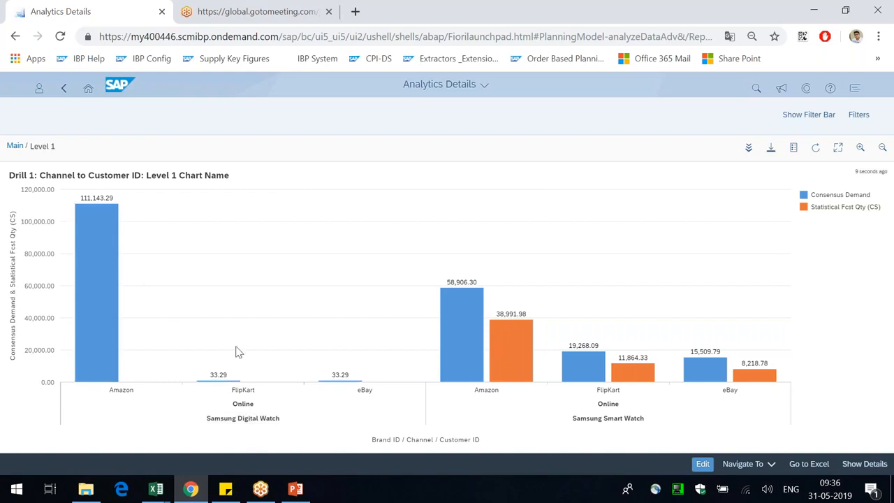
- Drill down to Level 2 from the Amazon Consensus Demand bar of Samsung Digital Watch and return to Level 1
{"action": "left_click", "coordinate": [112, 315]}
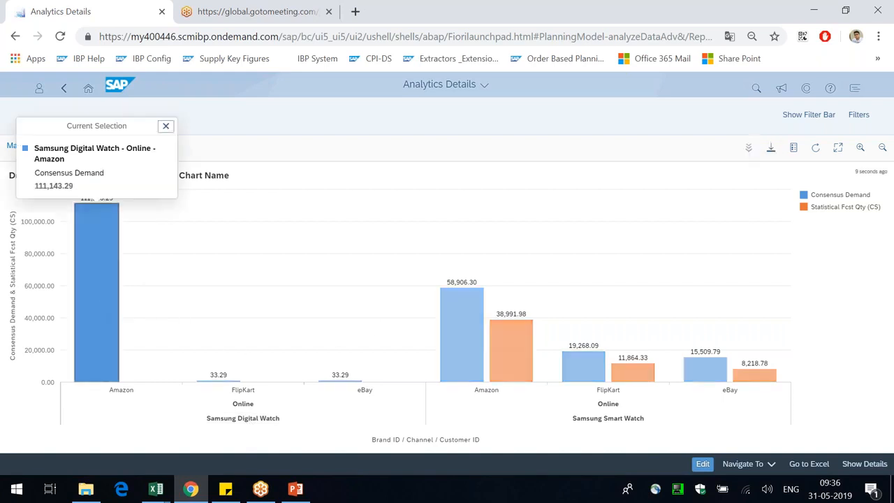
{"action": "left_click", "coordinate": [749, 147]}
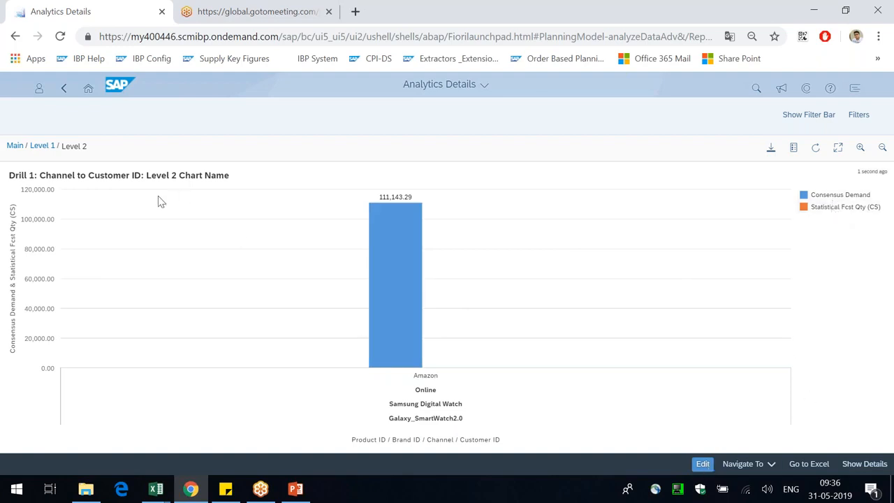
{"action": "left_click", "coordinate": [39, 145]}
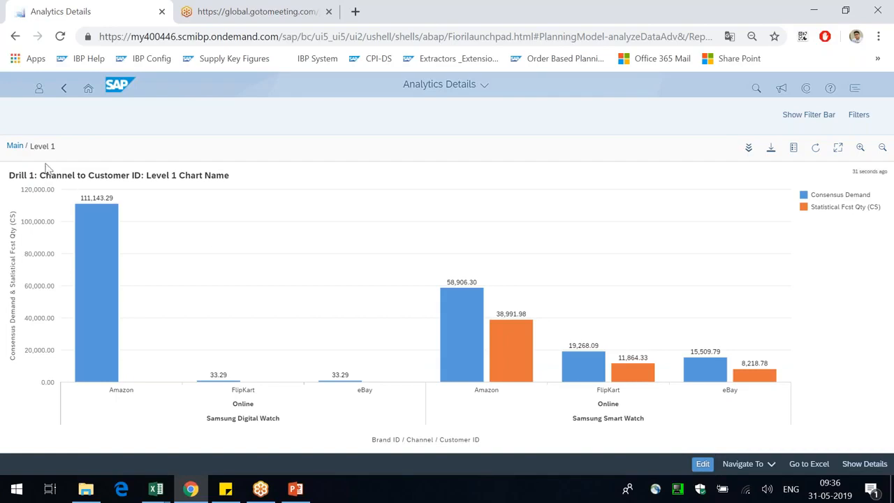
- Change the Level 1 drilldown chart's type to Line and save it
{"action": "left_click", "coordinate": [703, 464]}
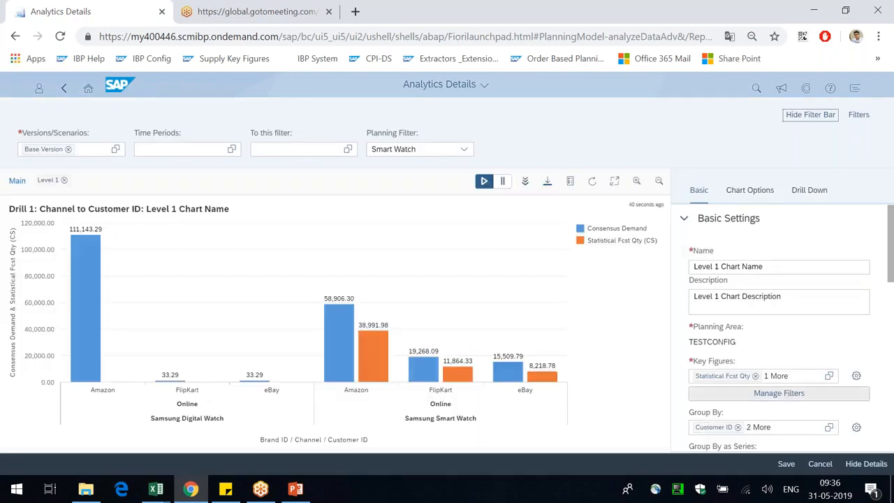
{"action": "left_click", "coordinate": [753, 198]}
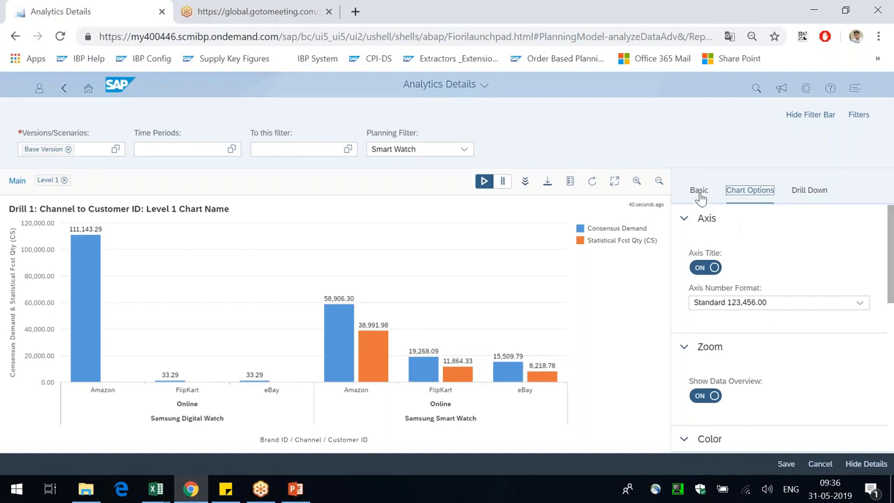
{"action": "scroll", "coordinate": [816, 347], "scroll_direction": "down", "scroll_amount": 10}
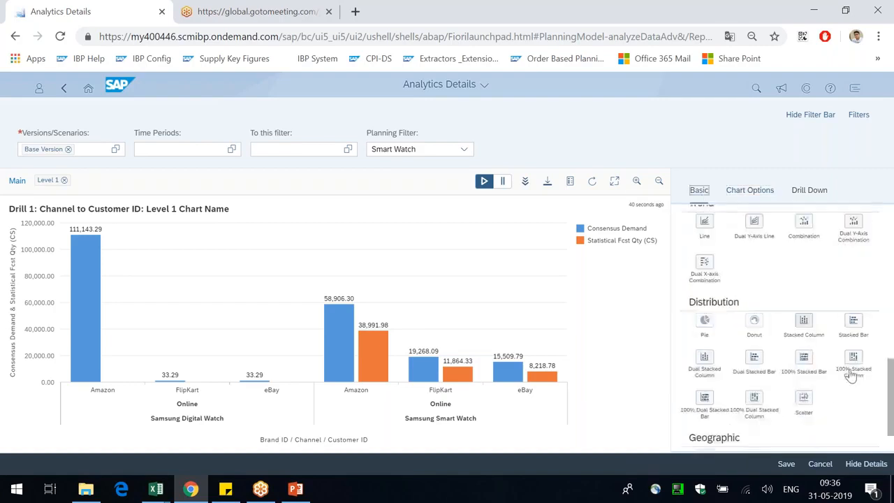
{"action": "scroll", "coordinate": [748, 370], "scroll_direction": "up", "scroll_amount": 2}
{"action": "left_click", "coordinate": [706, 293]}
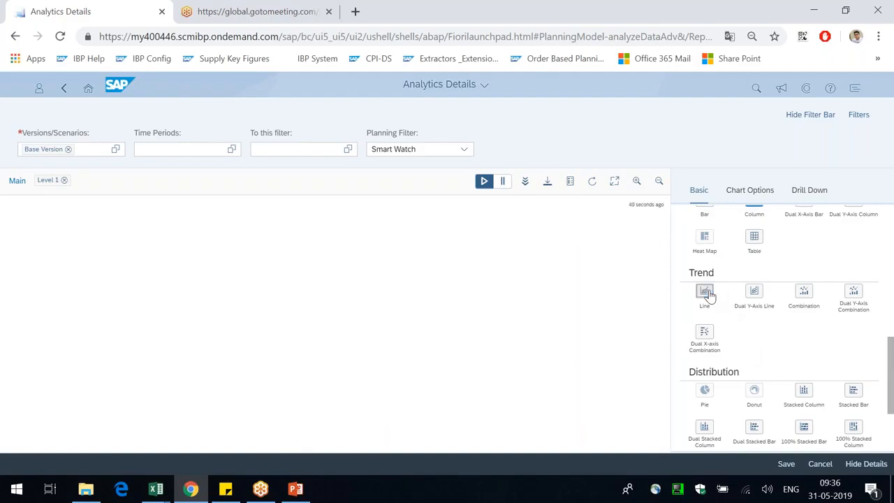
{"action": "left_click", "coordinate": [786, 464]}
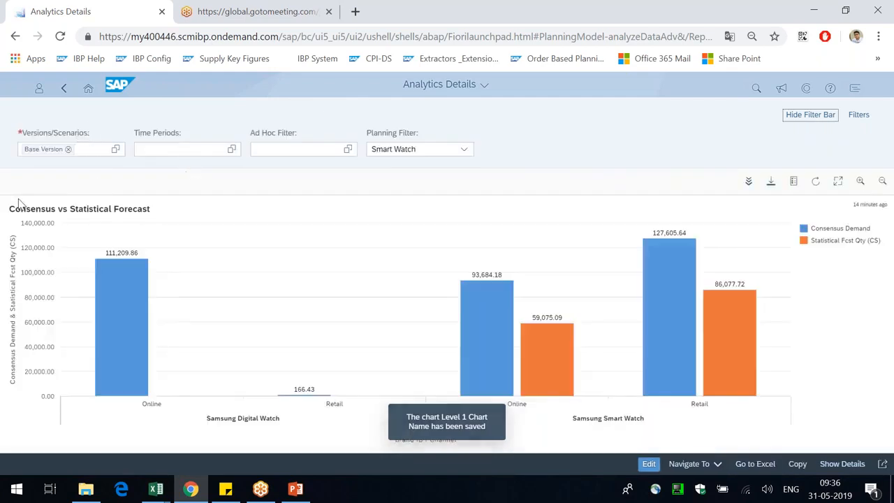
- Reopen the Consensus vs Statistical Forecast chart from the chart list and drill down to Level 1 from Samsung Smart Watch - Online's Consensus Demand
{"action": "left_click", "coordinate": [65, 89]}
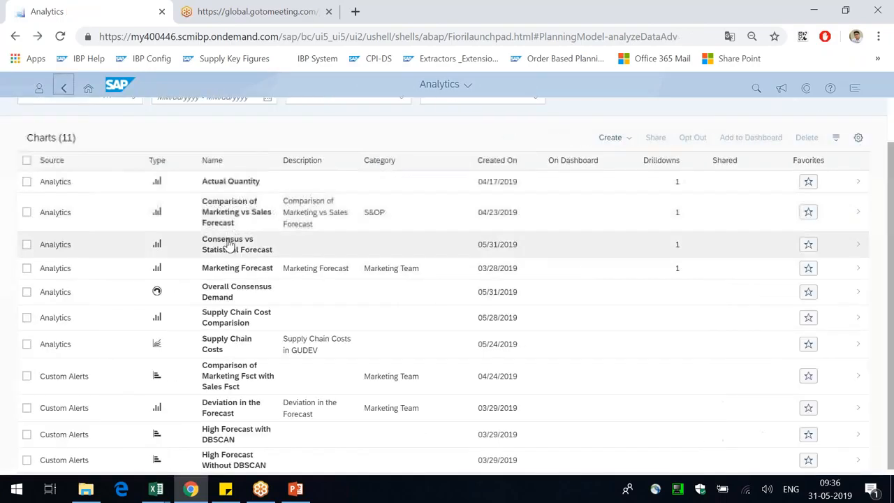
{"action": "left_click", "coordinate": [257, 246]}
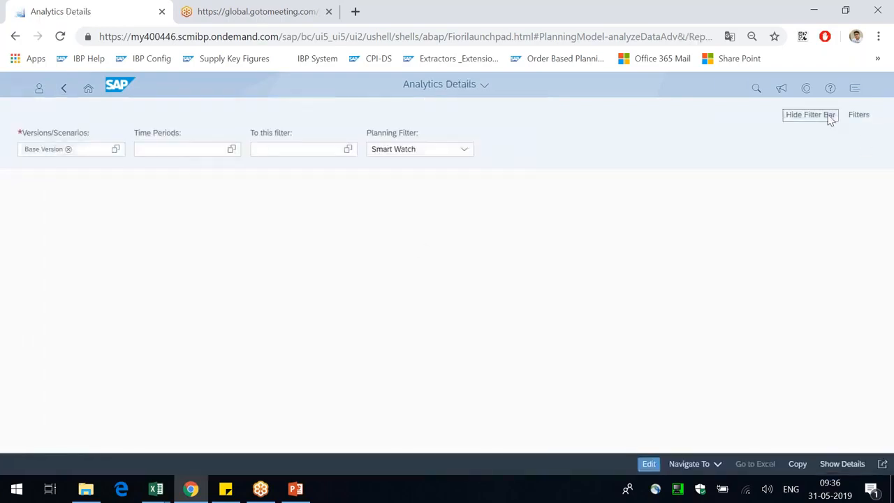
{"action": "left_click", "coordinate": [810, 119]}
{"action": "left_click", "coordinate": [489, 279]}
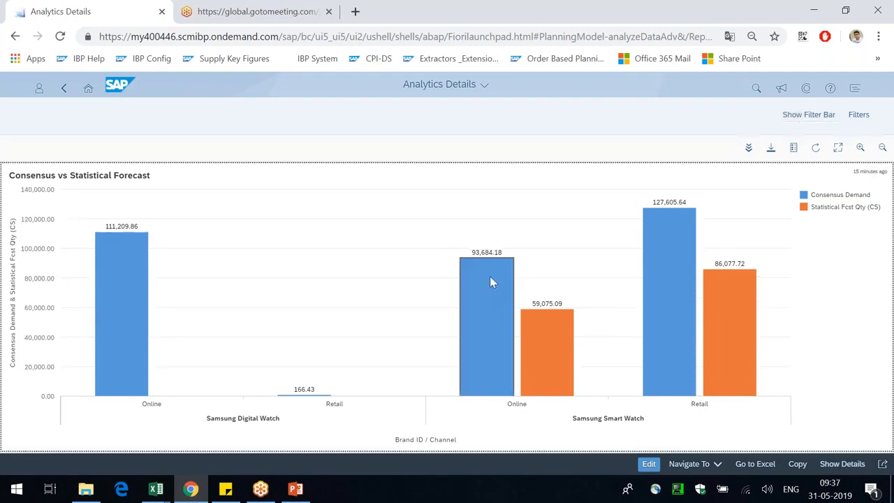
{"action": "left_click", "coordinate": [748, 148]}
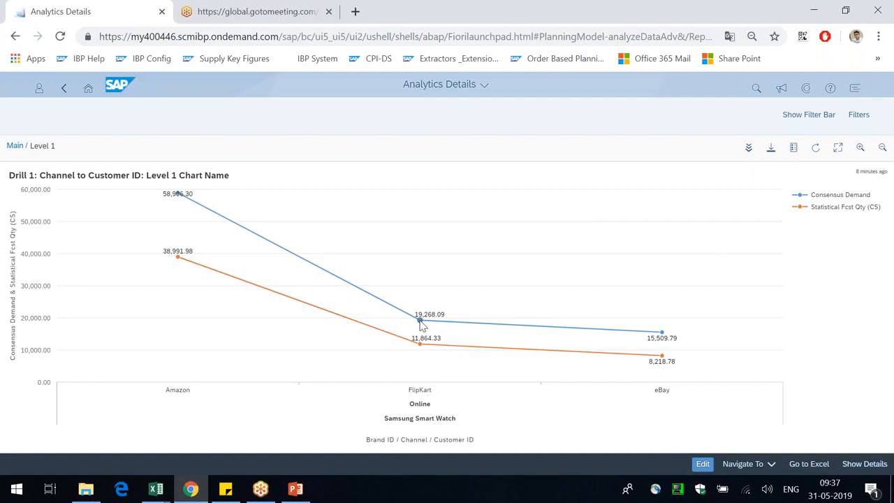
- Drill down to Level 2 from FlipKart's Consensus Demand and Statistical Fcst Qty points on the line chart
{"action": "left_click", "coordinate": [420, 321]}
{"action": "left_click", "coordinate": [420, 344]}
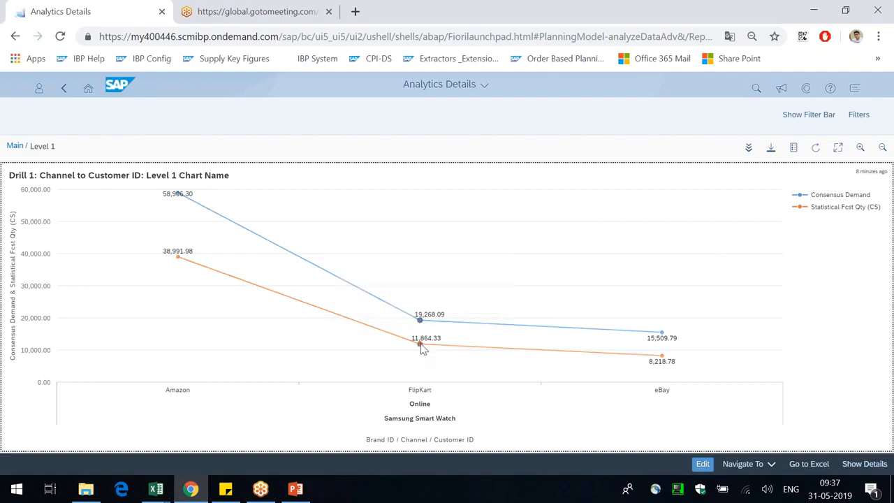
{"action": "left_click", "coordinate": [749, 149]}
{"action": "left_click", "coordinate": [419, 346]}
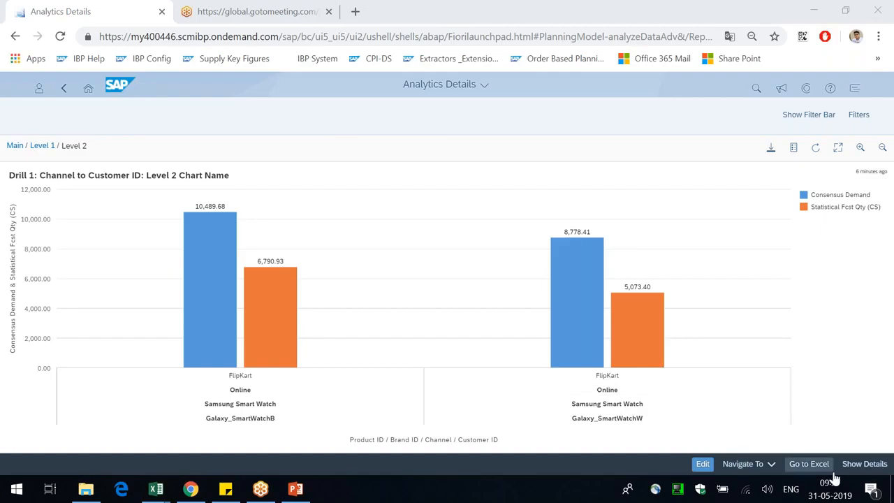
- Show the Level 2 chart's details and review its basic settings and the available chart types
{"action": "left_click", "coordinate": [861, 467]}
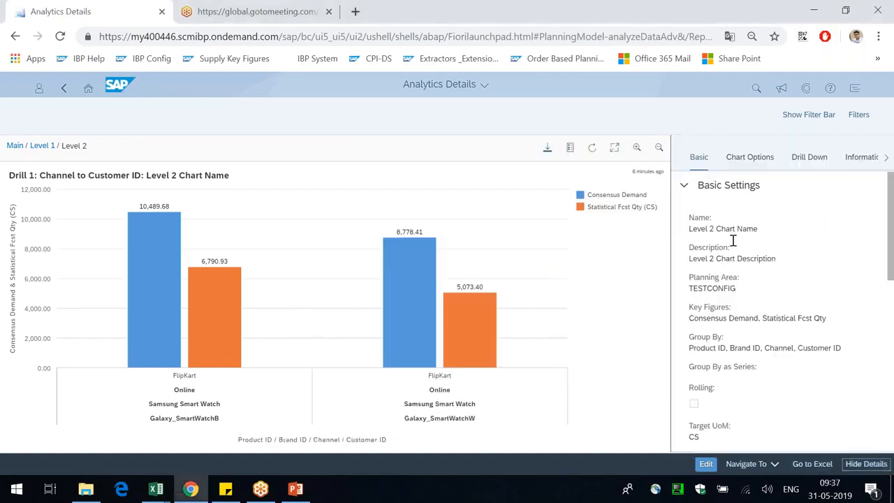
{"action": "scroll", "coordinate": [769, 317], "scroll_direction": "down", "scroll_amount": 5}
{"action": "scroll", "coordinate": [772, 322], "scroll_direction": "down", "scroll_amount": 3}
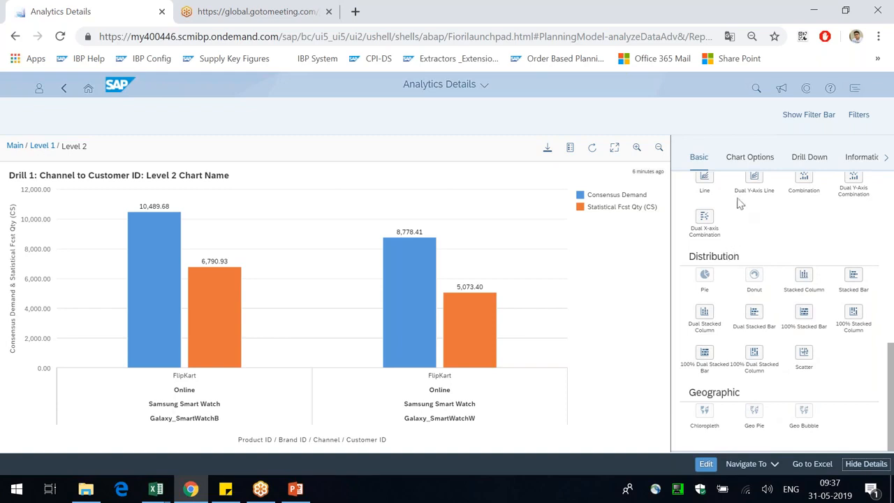
- Review the Level 2 chart's options for axis, zoom, color, legend and value display
{"action": "left_click", "coordinate": [750, 164]}
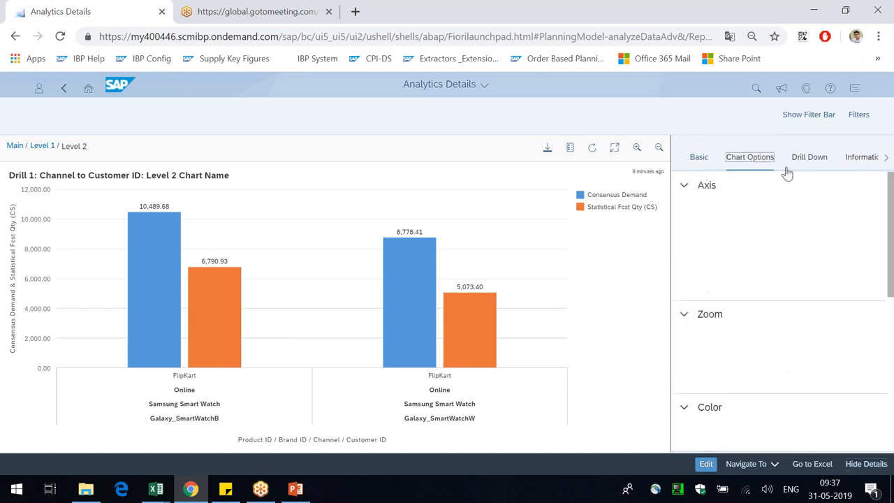
{"action": "left_click", "coordinate": [684, 186]}
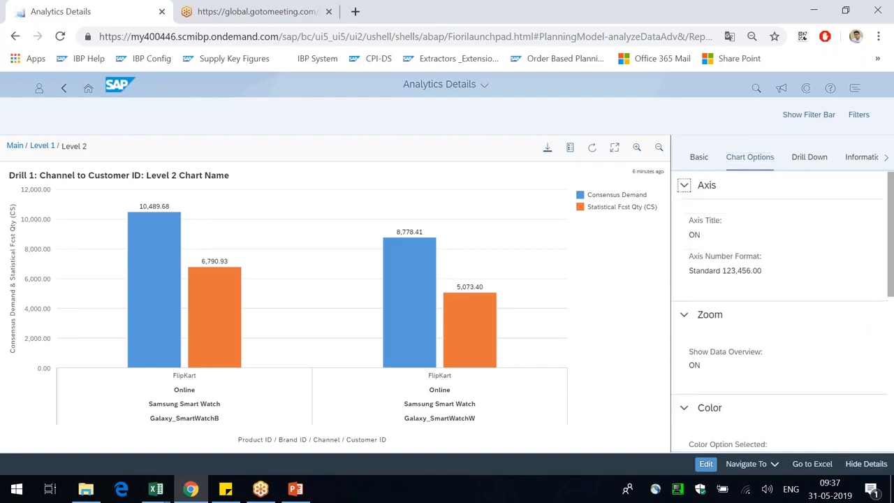
{"action": "left_click", "coordinate": [637, 148]}
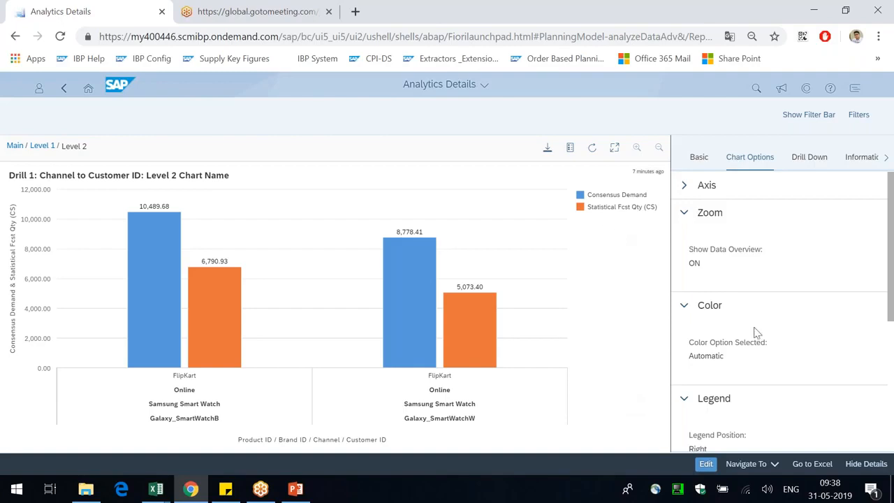
{"action": "scroll", "coordinate": [758, 378], "scroll_direction": "down", "scroll_amount": 1}
{"action": "scroll", "coordinate": [758, 378], "scroll_direction": "down", "scroll_amount": 1}
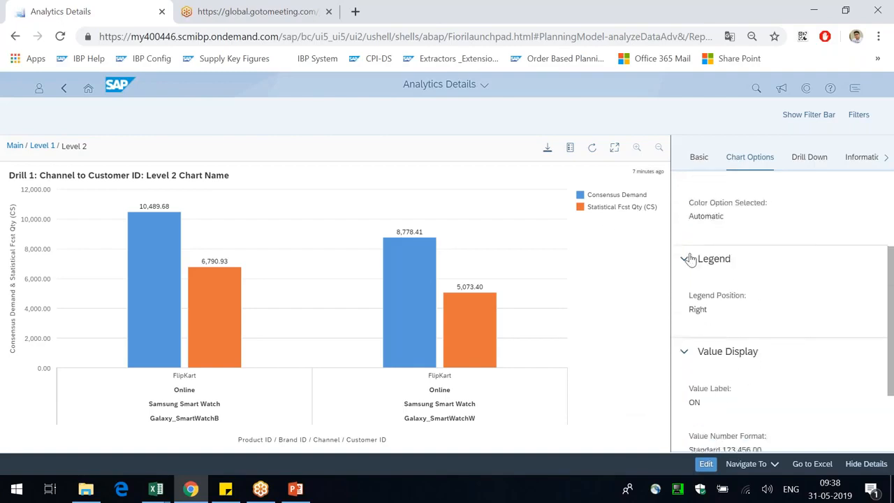
{"action": "scroll", "coordinate": [706, 299], "scroll_direction": "down", "scroll_amount": 1}
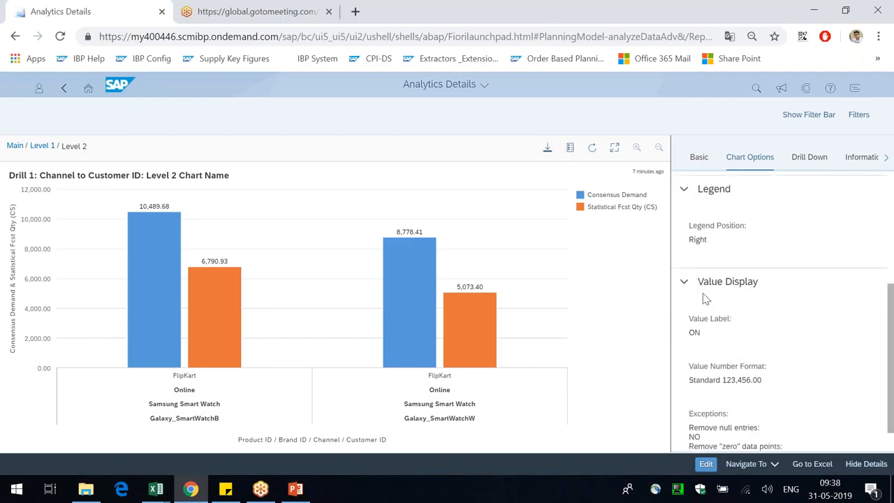
{"action": "scroll", "coordinate": [706, 304], "scroll_direction": "down", "scroll_amount": 1}
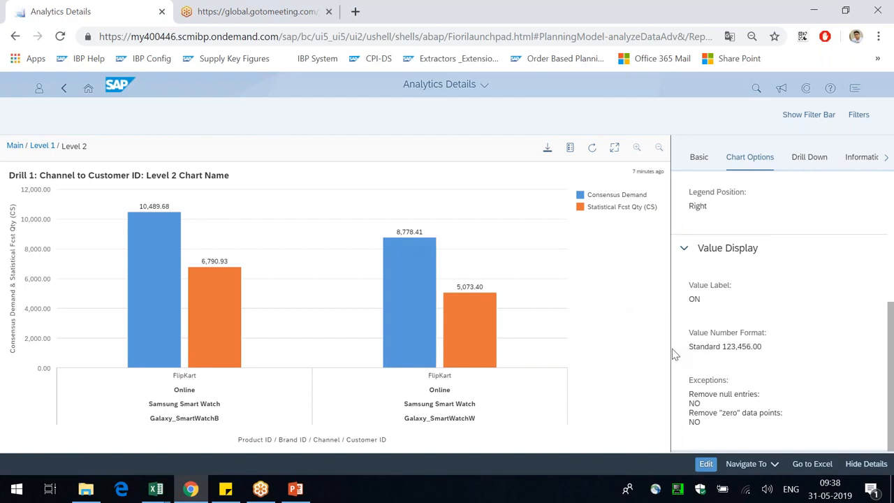
{"action": "left_click_drag", "start_coordinate": [23, 221], "coordinate": [44, 221]}
{"action": "left_click", "coordinate": [36, 229]}
- Examine the drilldown path name and the brand, channel and customer selections of both levels
{"action": "left_click", "coordinate": [804, 152]}
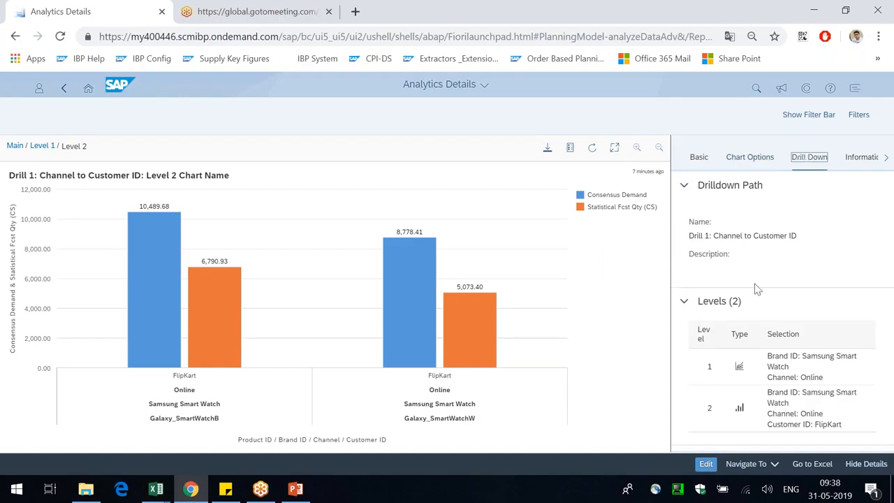
{"action": "left_click_drag", "start_coordinate": [707, 196], "coordinate": [689, 236]}
{"action": "mouse_move", "coordinate": [775, 393]}
{"action": "left_mouse_down"}
{"action": "mouse_move", "coordinate": [819, 420]}
{"action": "mouse_move", "coordinate": [780, 394]}
{"action": "left_mouse_up"}
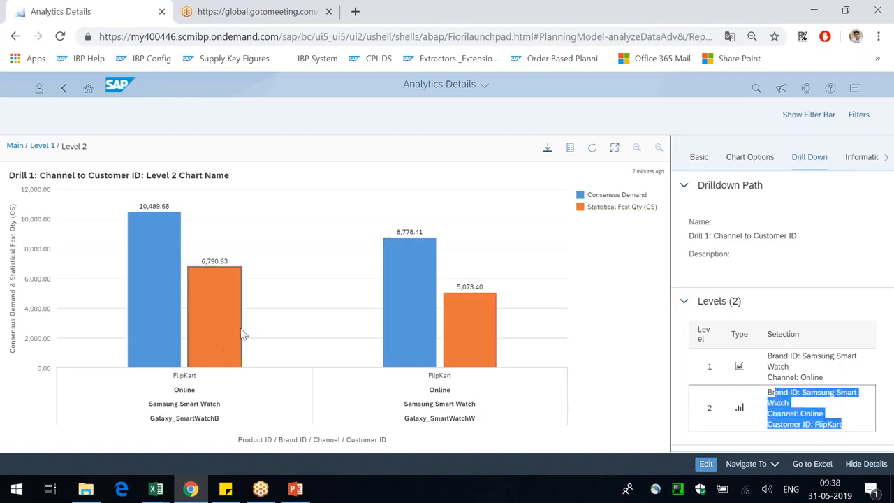
- Compare the Level 2 brand, channel and customer selection with the bars and category labels of the Level 2 chart
{"action": "left_click", "coordinate": [816, 416]}
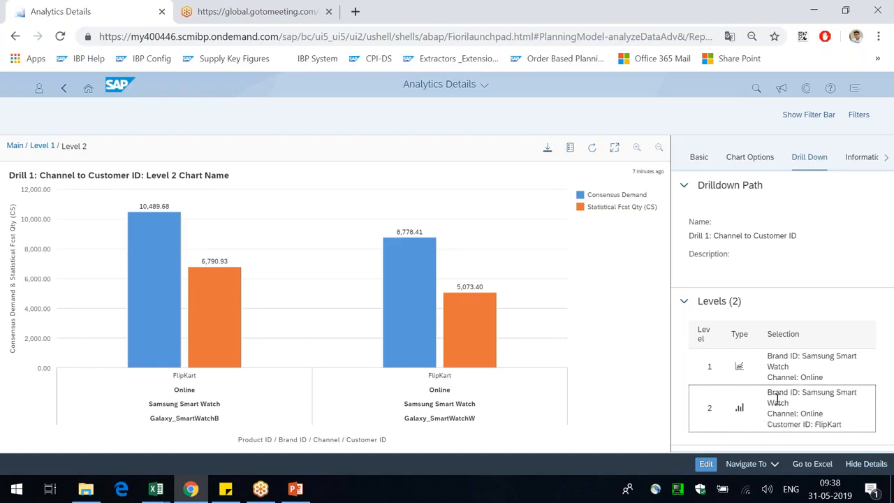
{"action": "left_click_drag", "start_coordinate": [776, 393], "coordinate": [843, 396]}
{"action": "left_click", "coordinate": [446, 407]}
{"action": "left_click", "coordinate": [200, 403]}
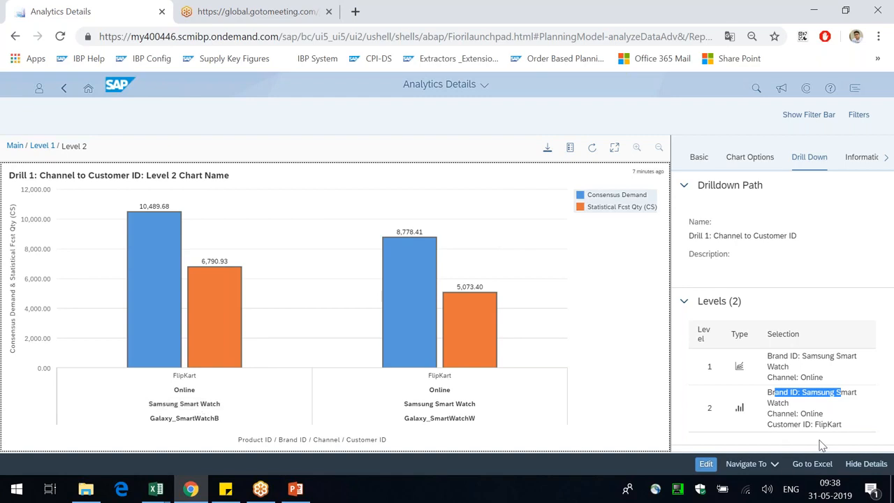
{"action": "left_click", "coordinate": [818, 415]}
{"action": "left_click_drag", "start_coordinate": [816, 423], "coordinate": [848, 424]}
{"action": "left_click", "coordinate": [165, 338]}
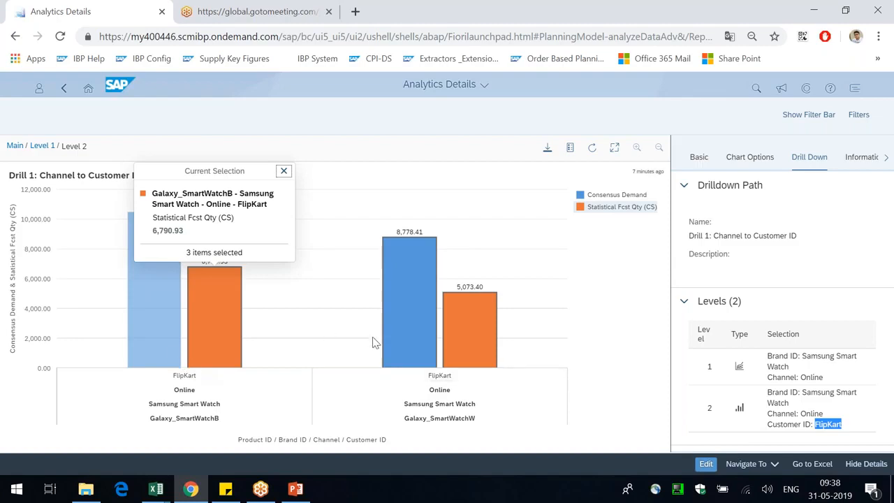
{"action": "left_click", "coordinate": [650, 276]}
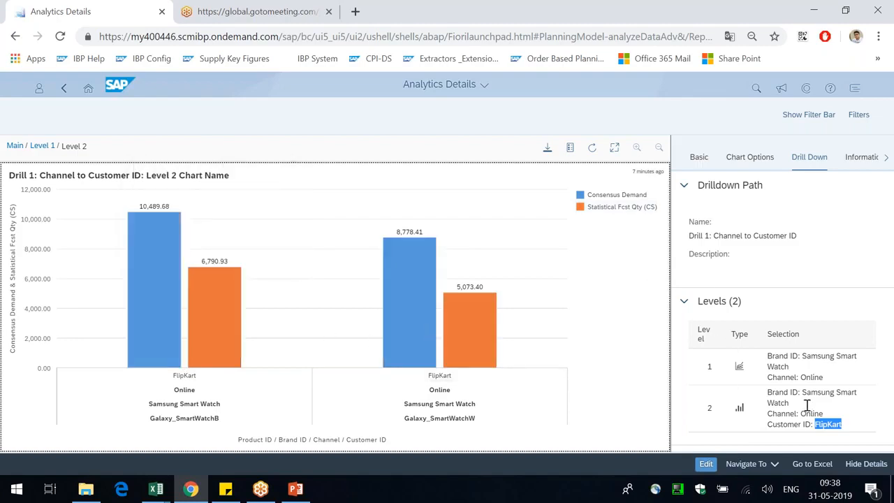
- Review the planning filters and the brand, channel and customer attributes applied to the Level 2 chart
{"action": "left_click", "coordinate": [860, 157]}
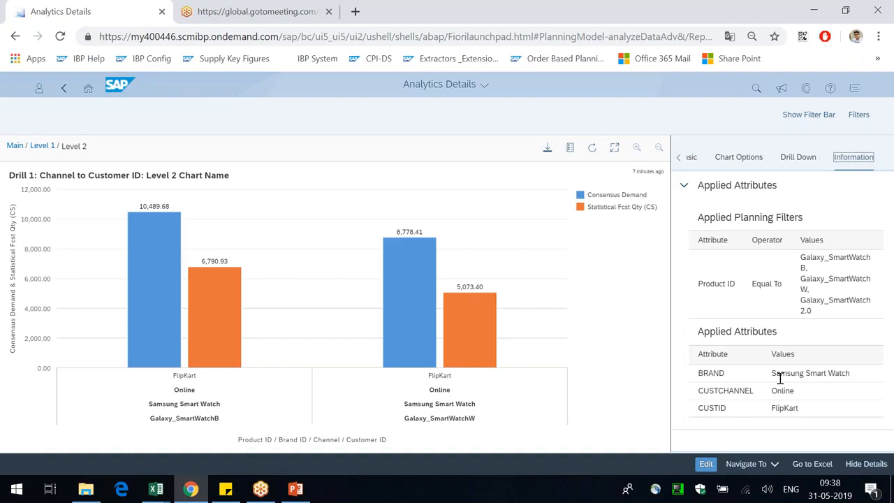
{"action": "left_click_drag", "start_coordinate": [712, 329], "coordinate": [794, 407]}
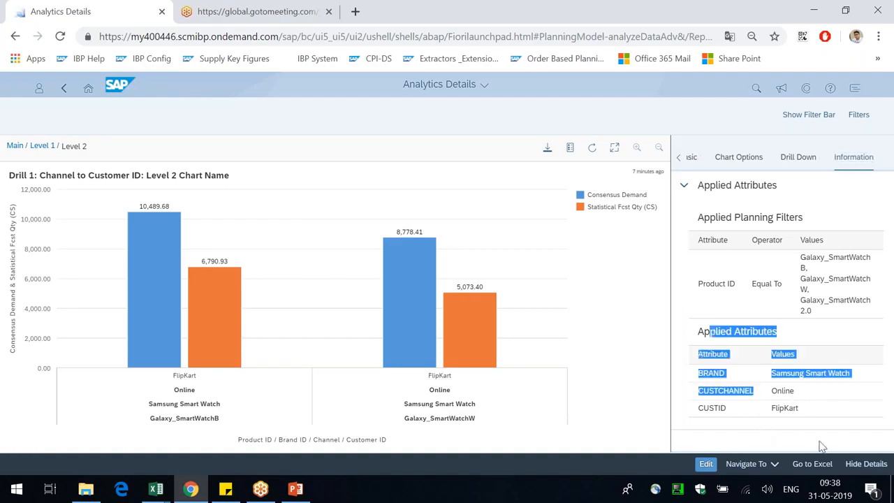
{"action": "left_click", "coordinate": [774, 467]}
{"action": "left_click", "coordinate": [555, 299]}
{"action": "left_click", "coordinate": [733, 260]}
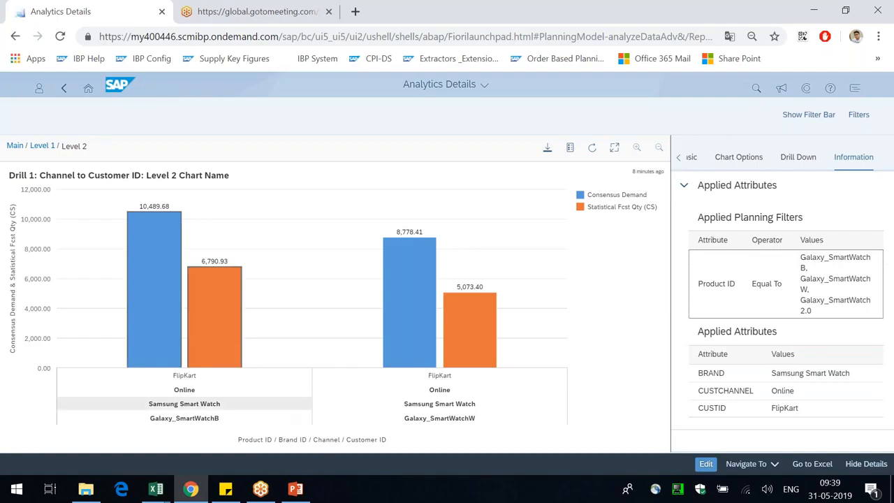
- Switch to Excel to view the key figures on the Forecast sheet of the planning view, and return to the Level 2 chart
{"action": "left_click", "coordinate": [156, 489]}
{"action": "left_click", "coordinate": [284, 440]}
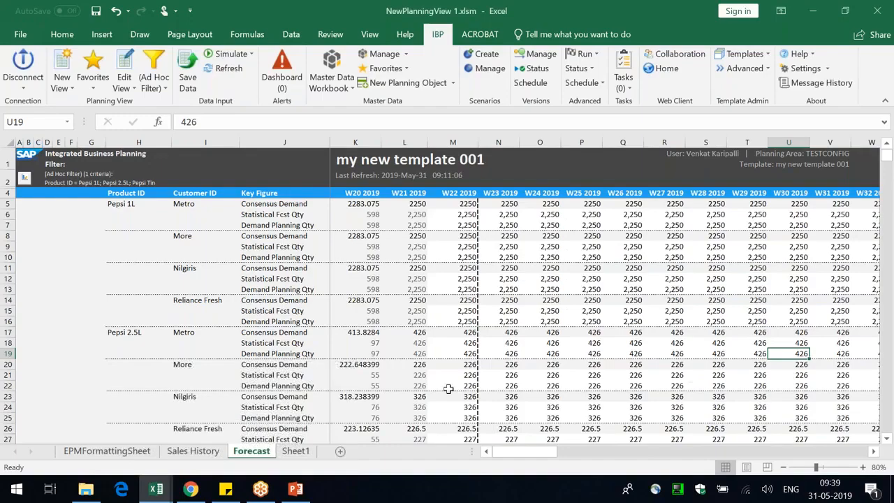
{"action": "key", "text": "alt+Tab"}
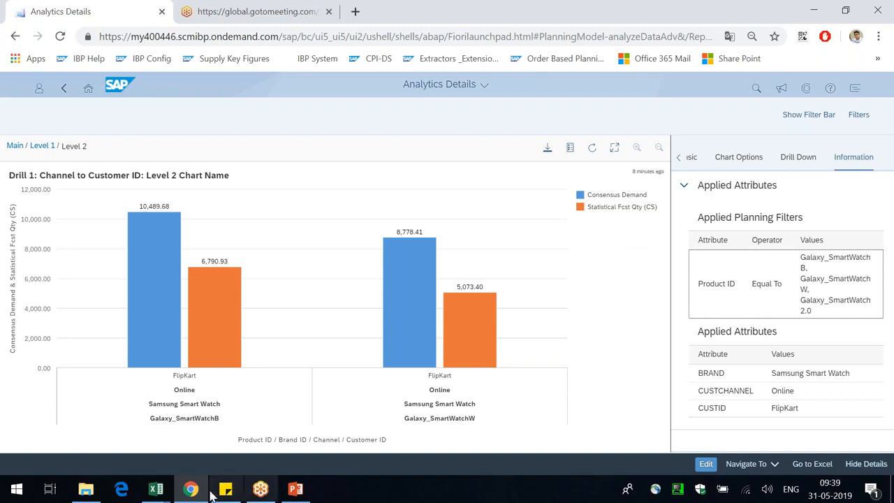
{"action": "left_click", "coordinate": [156, 494]}
{"action": "left_click", "coordinate": [231, 423]}
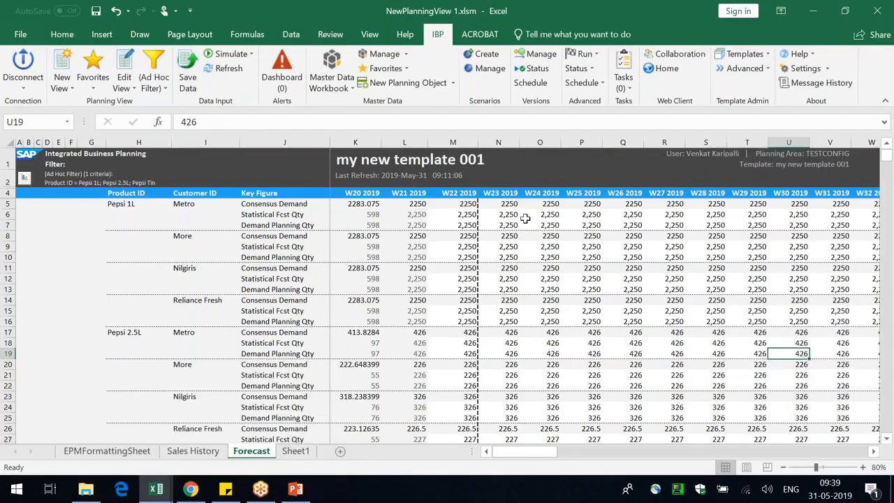
{"action": "left_click", "coordinate": [620, 227]}
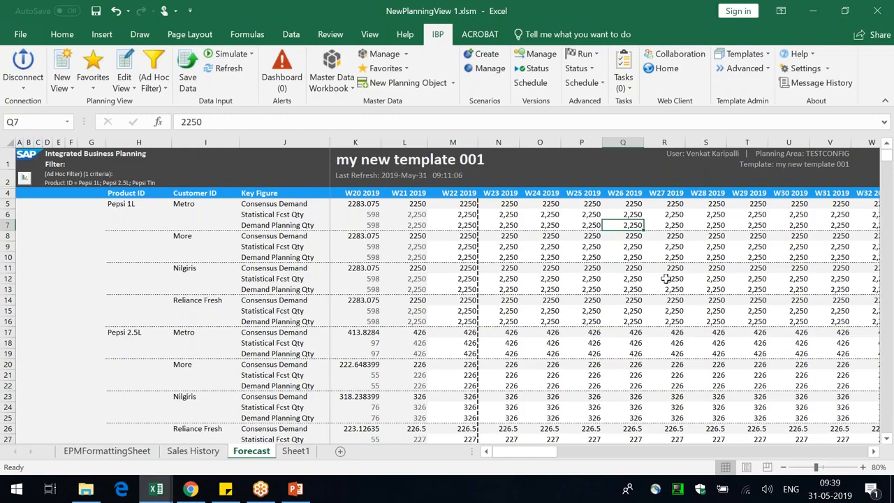
{"action": "key", "text": "alt+Tab"}
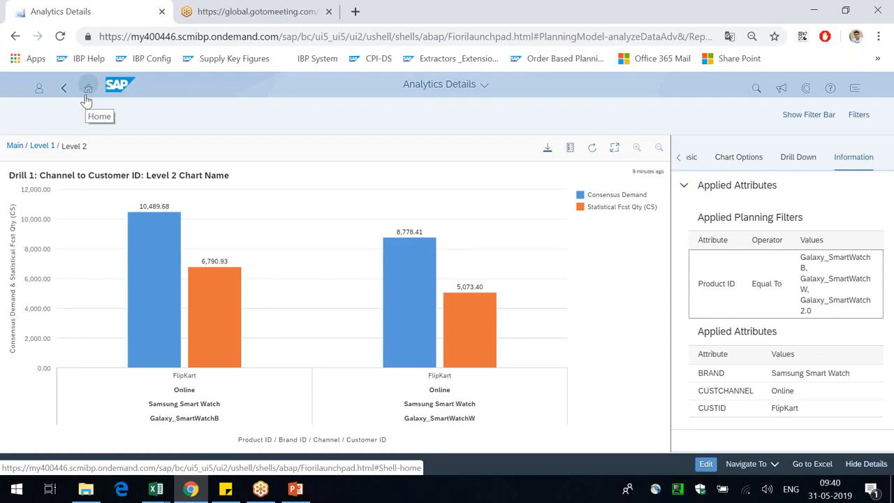
- Switch to PowerPoint and go over the Analytics, Dashboards and Custom Alerts topics on the Control Tower slide
{"action": "left_click", "coordinate": [755, 18]}
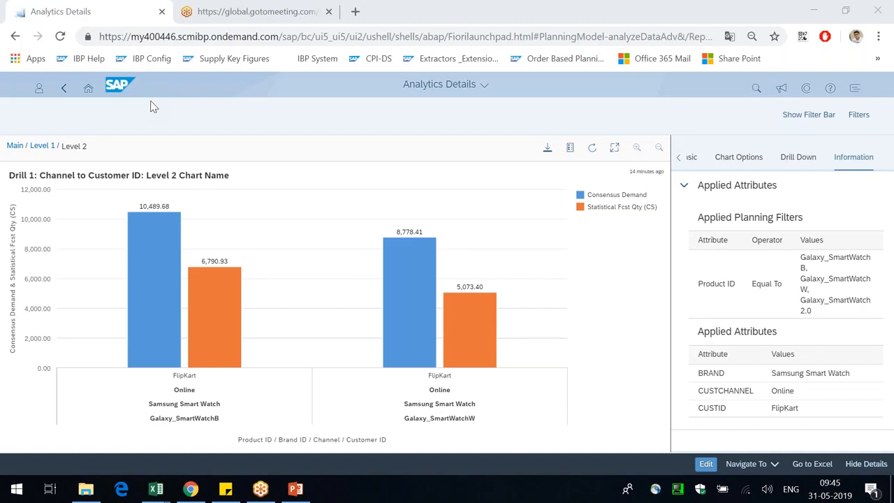
{"action": "key", "text": "alt+Tab"}
{"action": "key", "text": "Tab"}
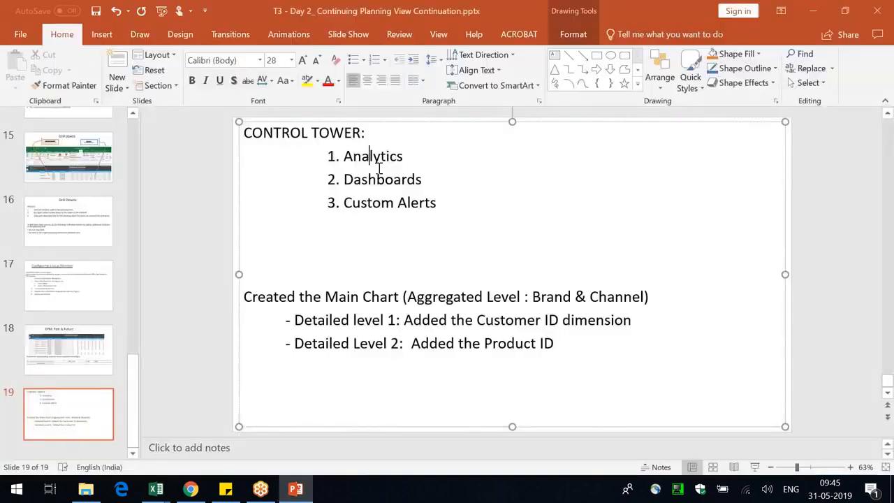
{"action": "double_click", "coordinate": [384, 180]}
{"action": "left_click", "coordinate": [381, 203]}
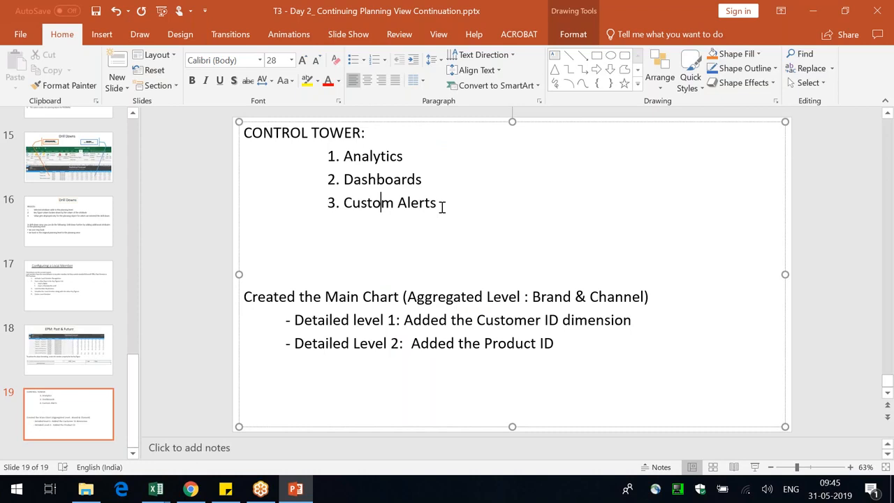